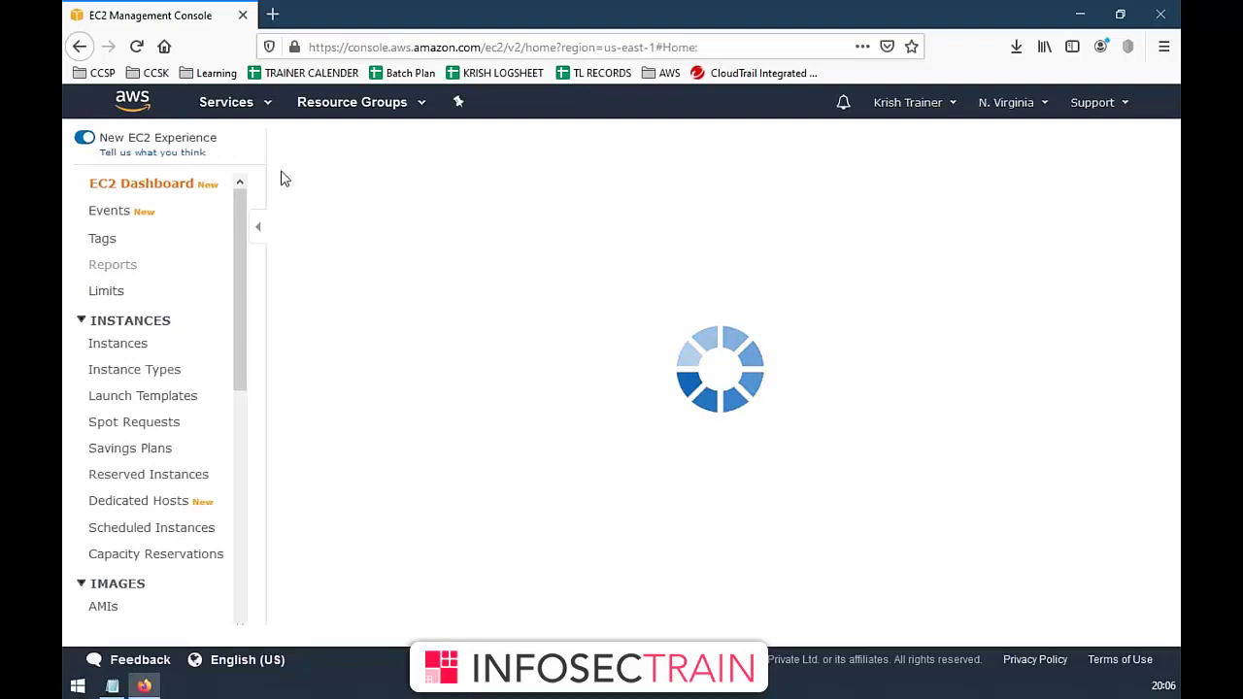
- Open the Elastic Beanstalk service from the Compute group of AWS services
click(399, 298)
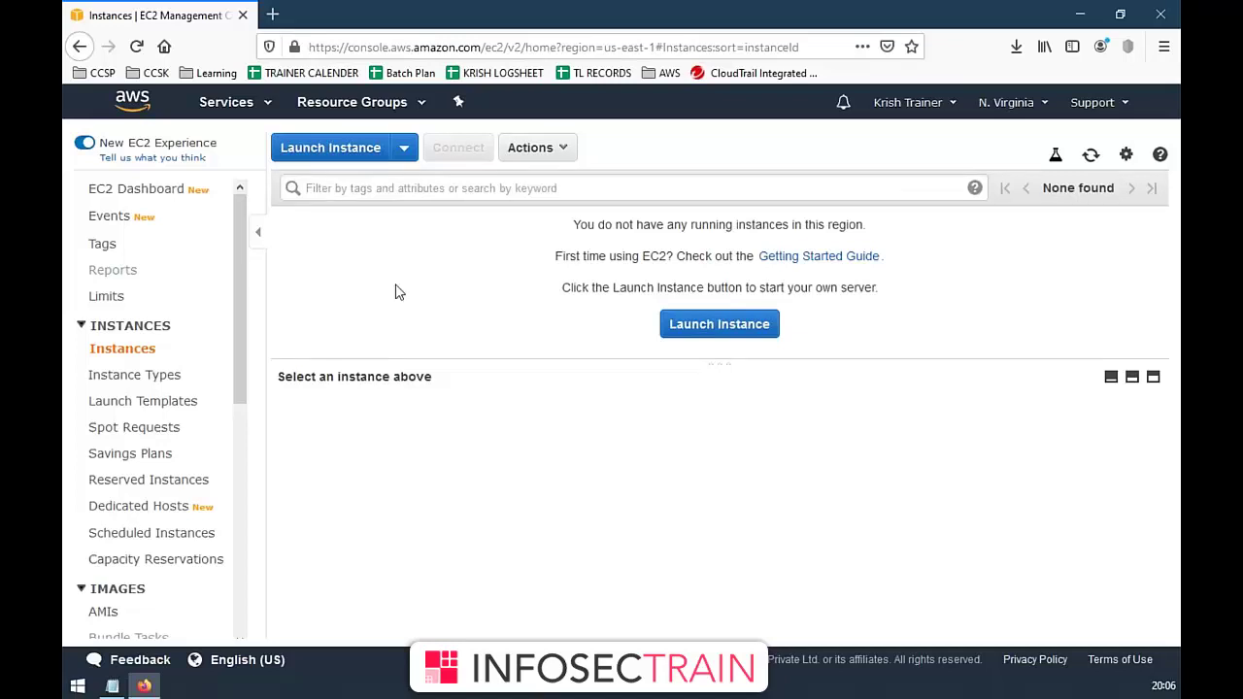
click(271, 118)
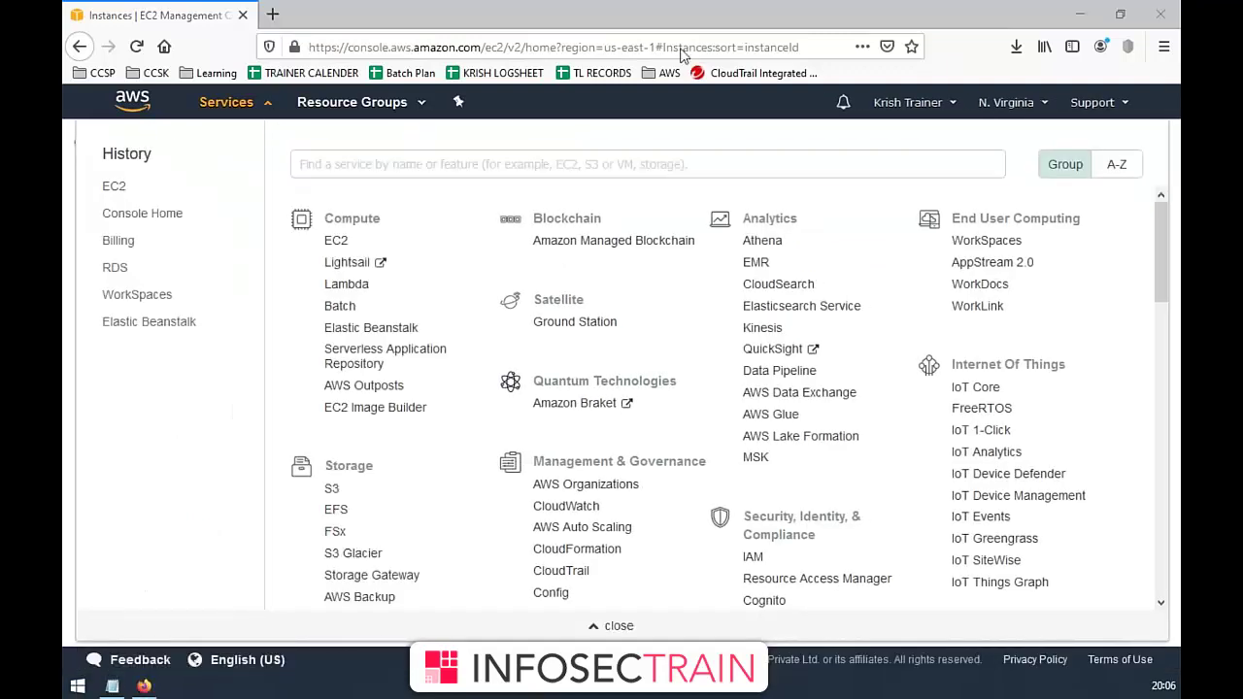
mouse_move(353, 297)
mouse_down()
mouse_move(395, 342)
mouse_move(421, 295)
mouse_move(383, 302)
mouse_up()
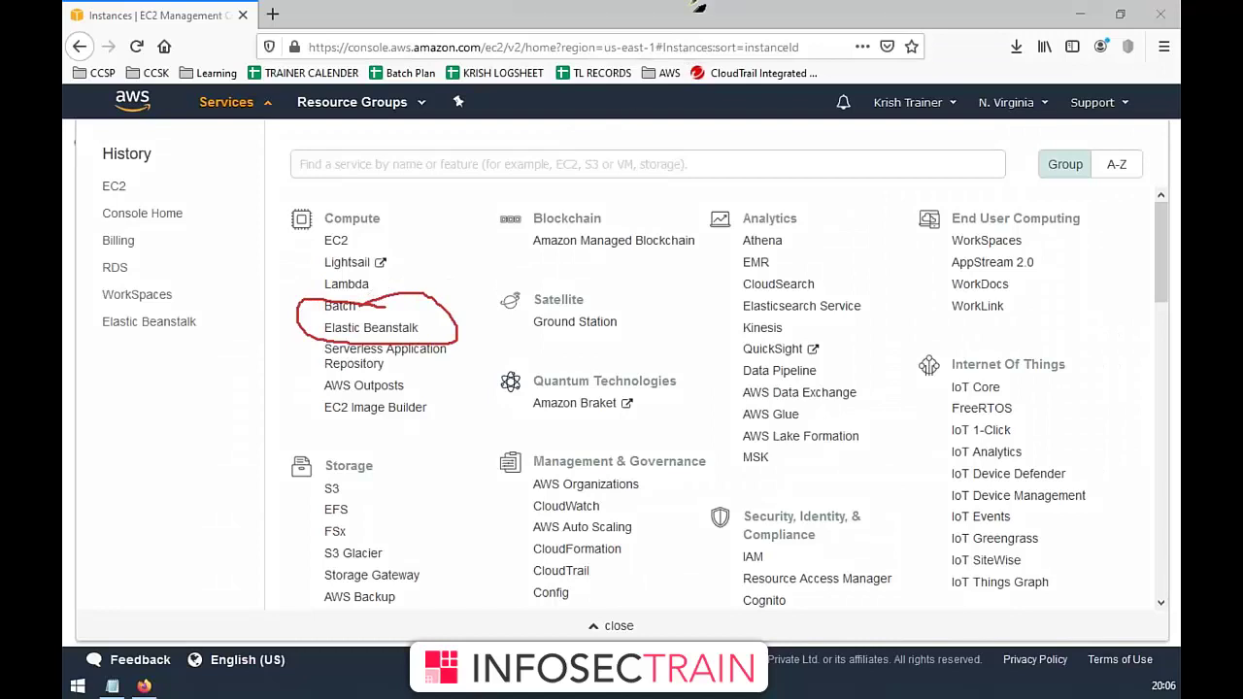
key(e)
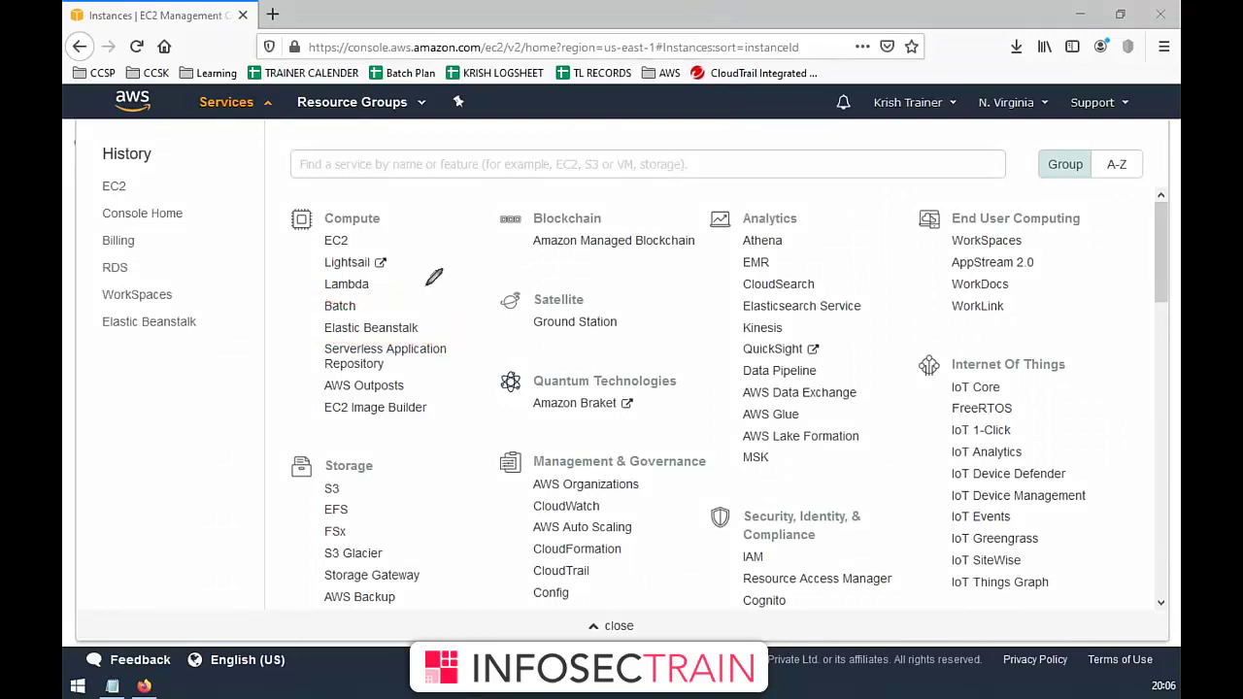
click(384, 332)
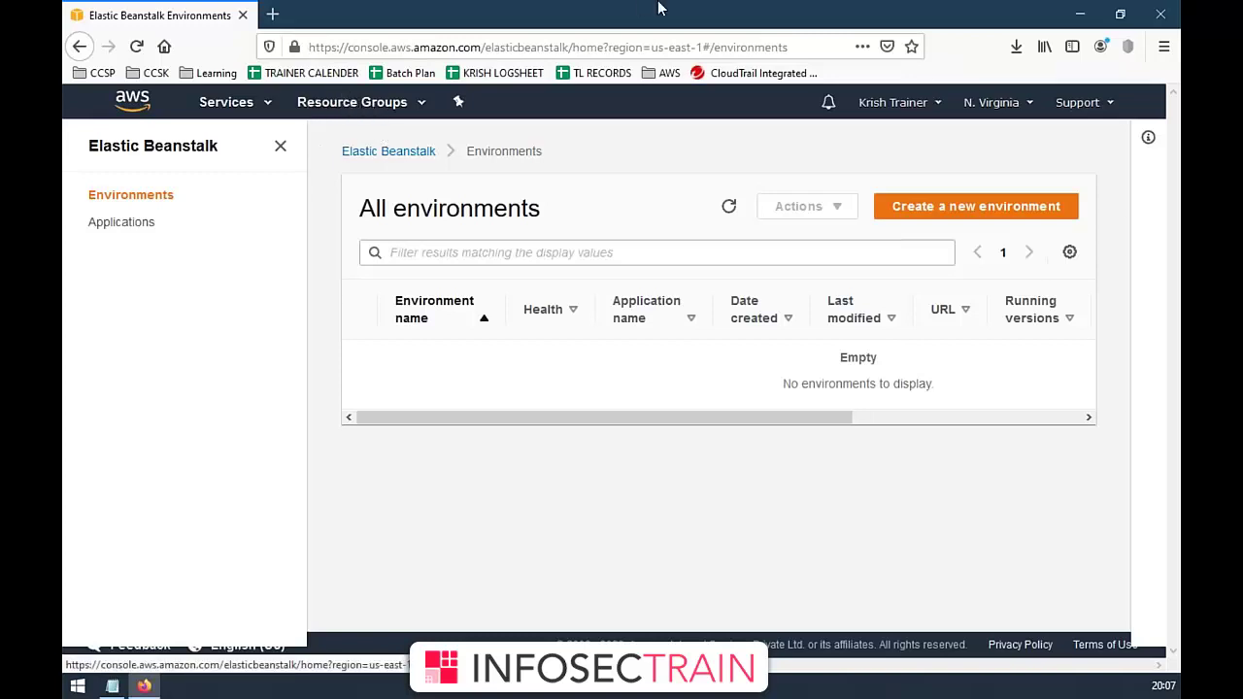
- Start a new web application from the Elastic Beanstalk welcome page and name it mywebsite
mouse_move(155, 119)
mouse_down()
mouse_move(112, 165)
mouse_move(280, 134)
mouse_move(136, 119)
mouse_up()
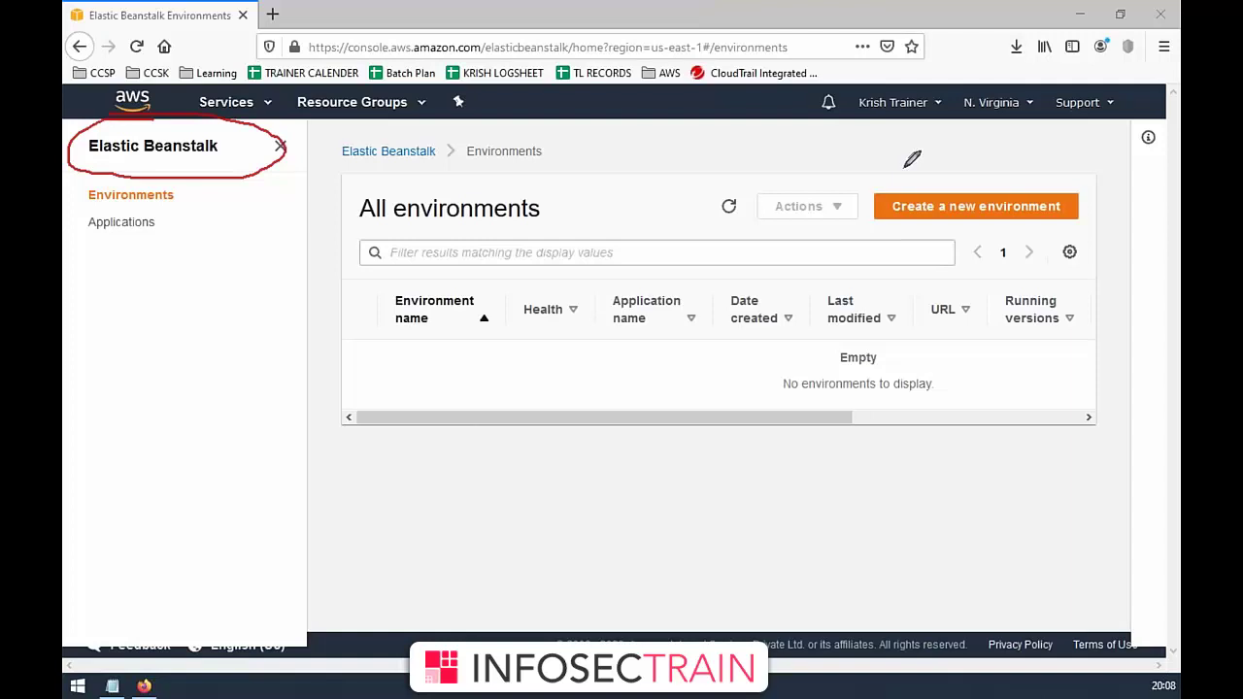
click(916, 211)
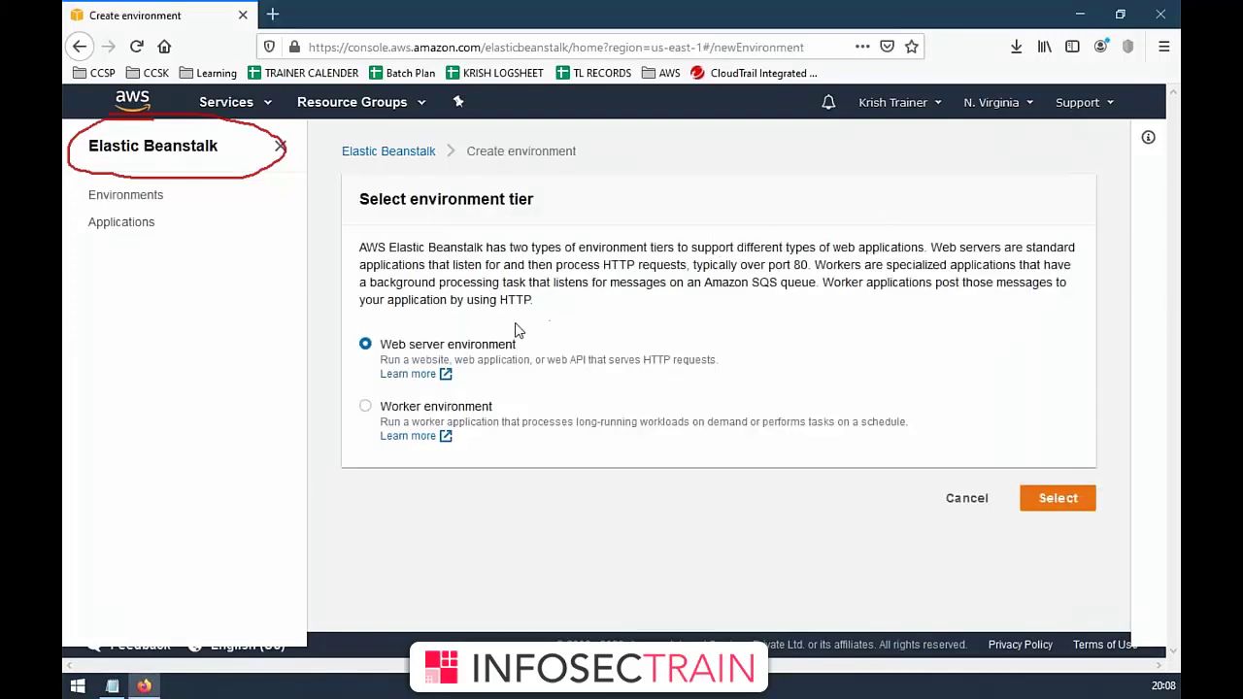
click(163, 148)
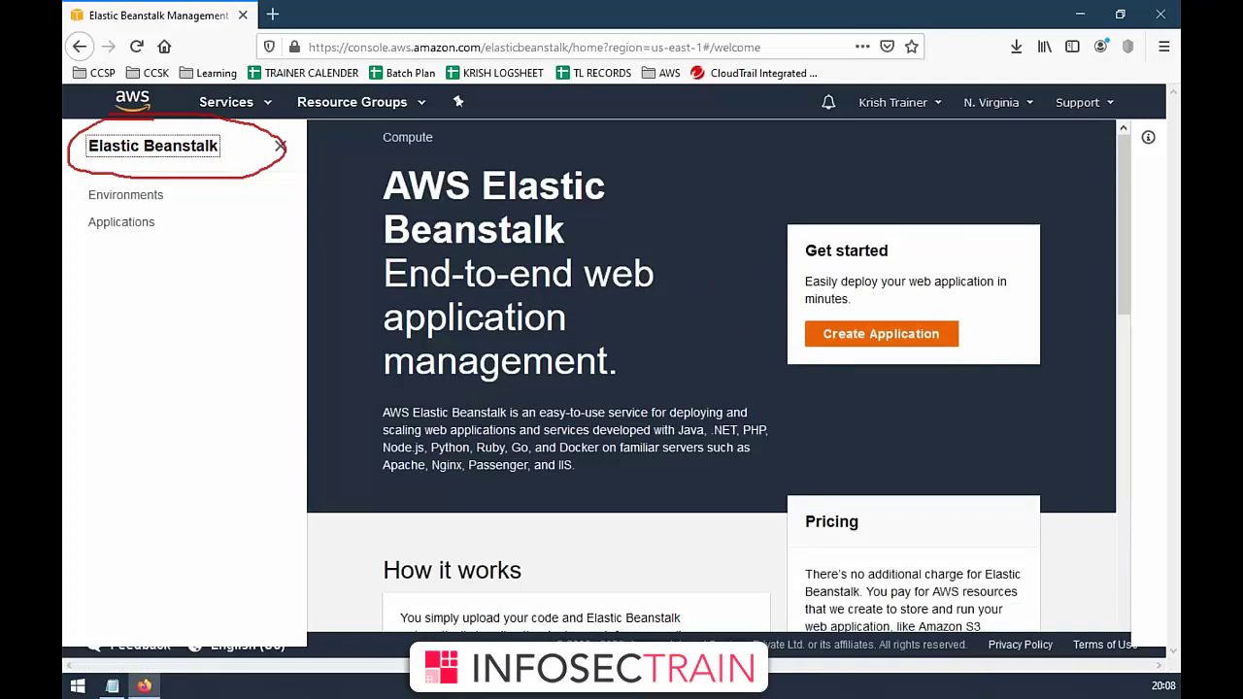
click(881, 333)
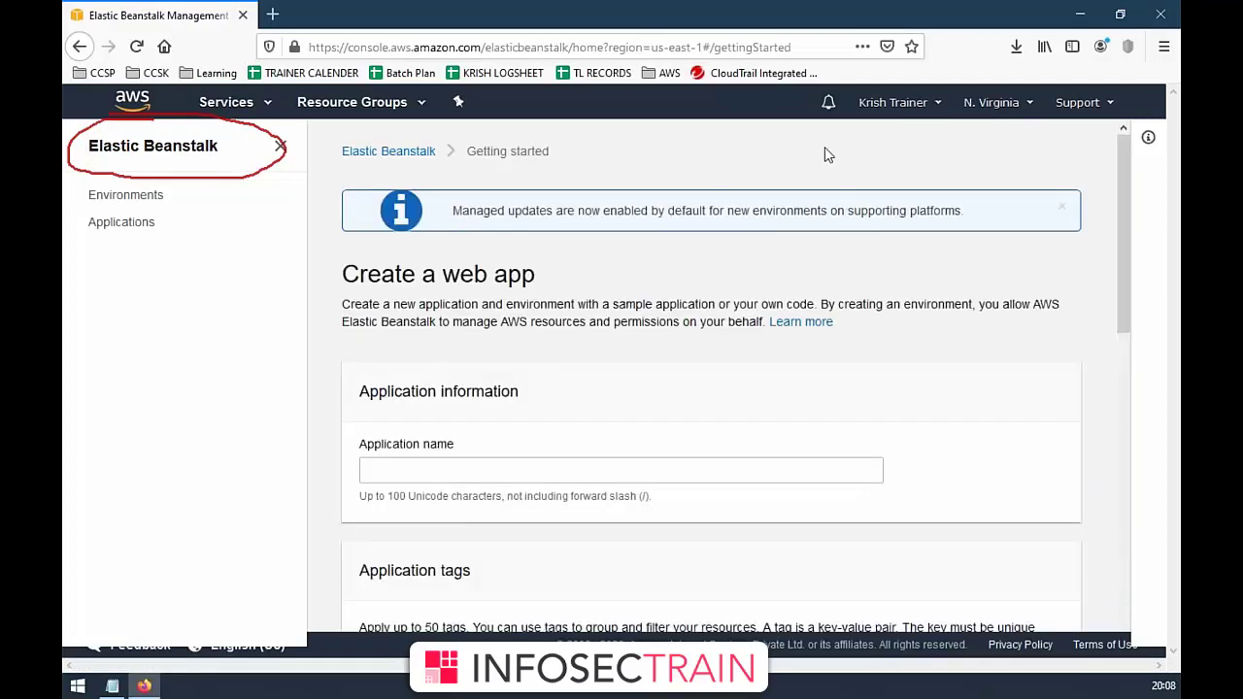
scroll(591, 316, down, 3)
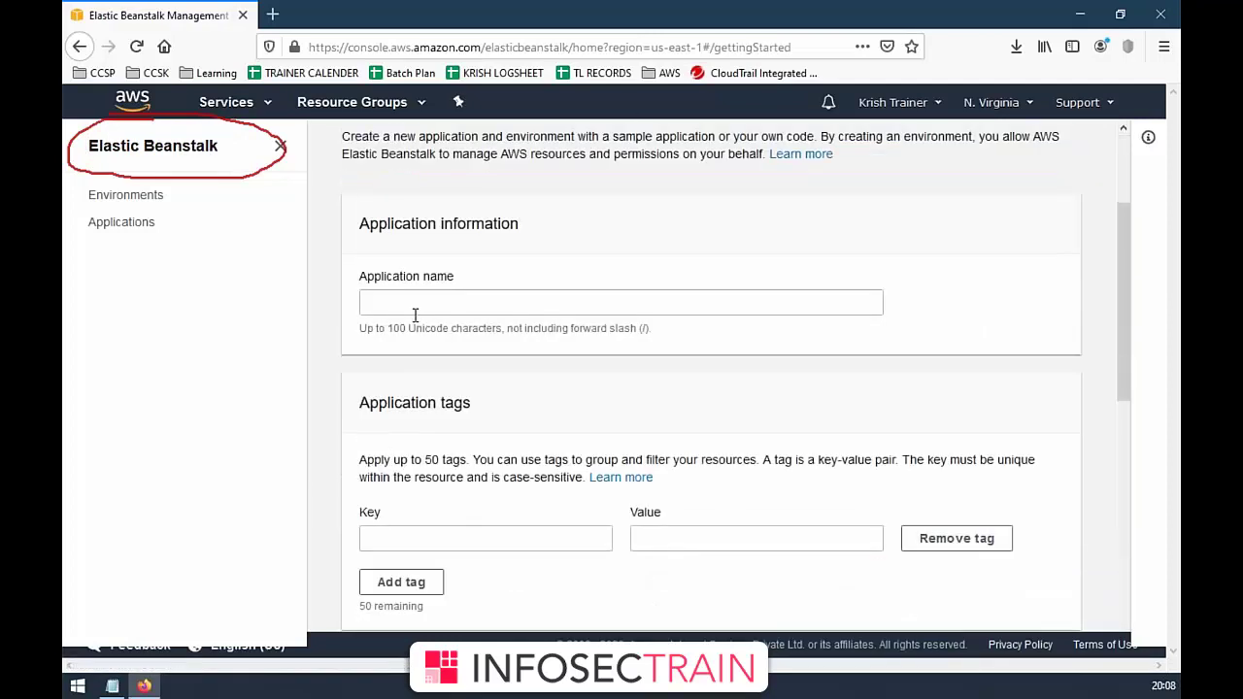
click(418, 308)
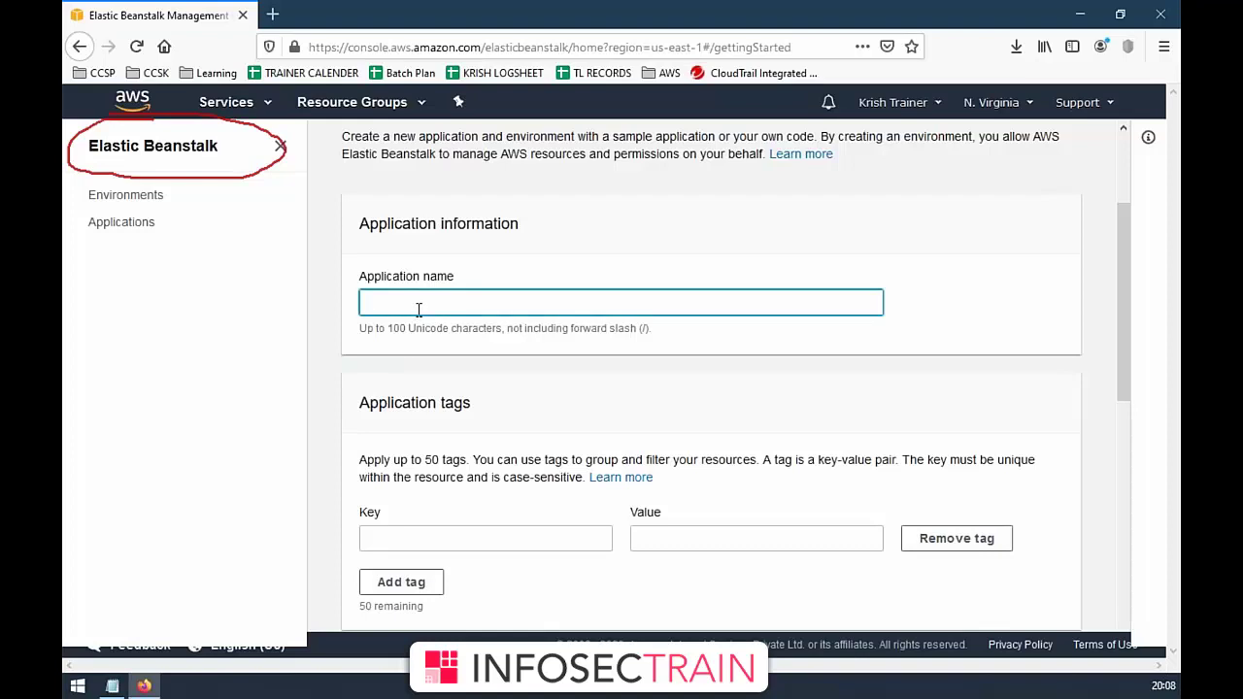
text(mywebsite)
- Choose Python as the application's platform
scroll(418, 309, down, 6)
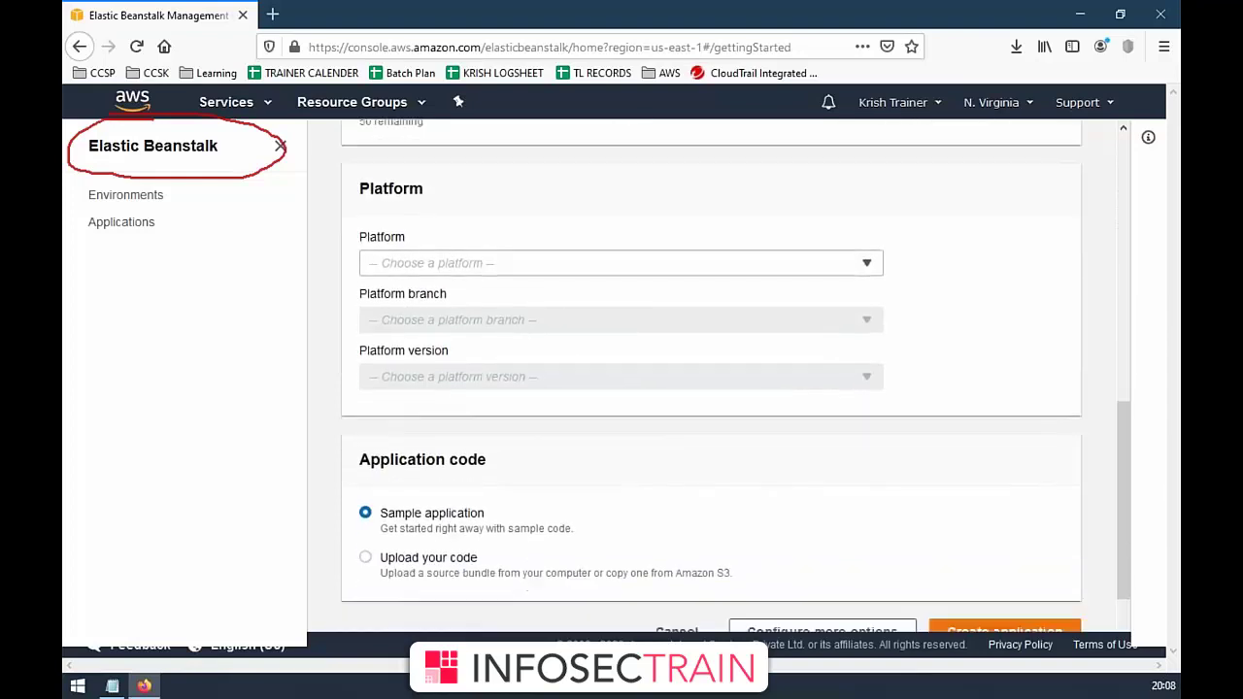
scroll(433, 269, up, 1)
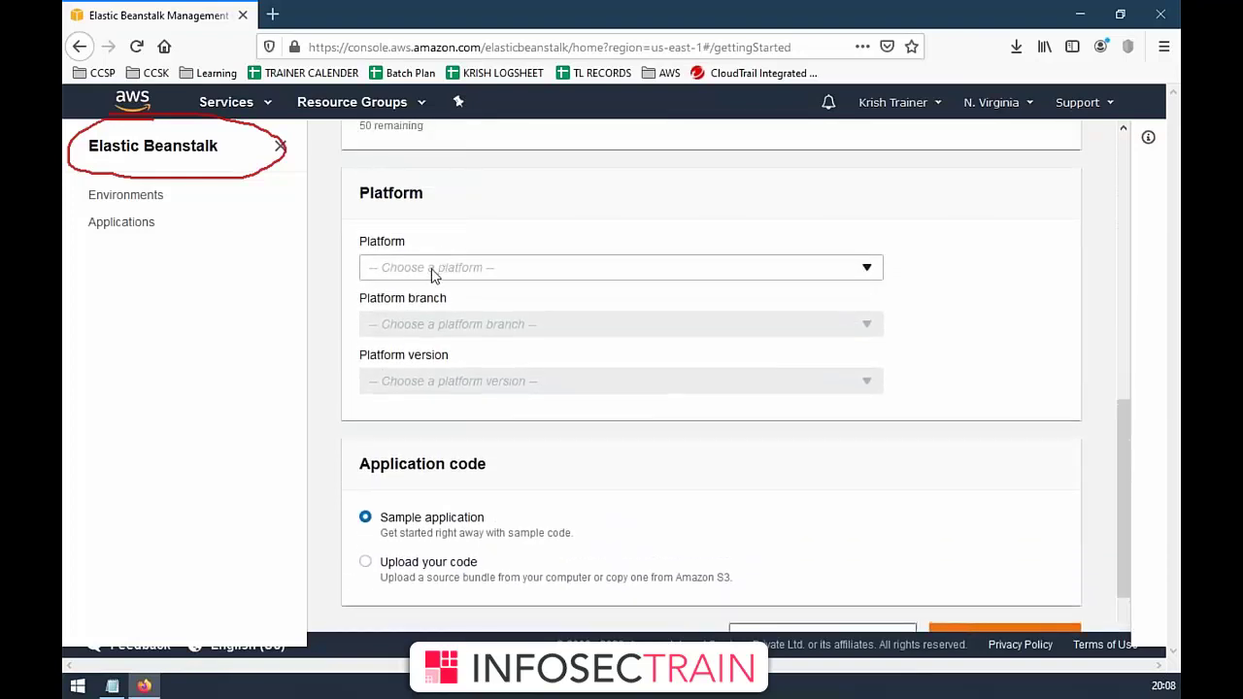
click(434, 270)
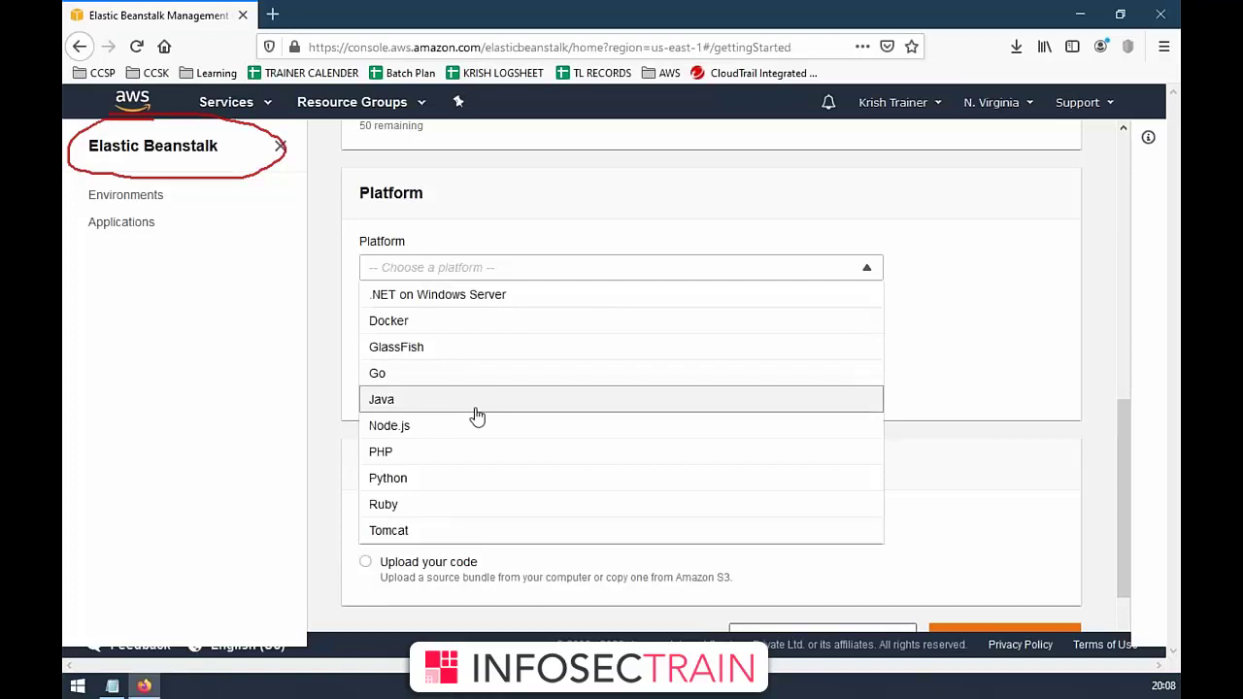
click(448, 486)
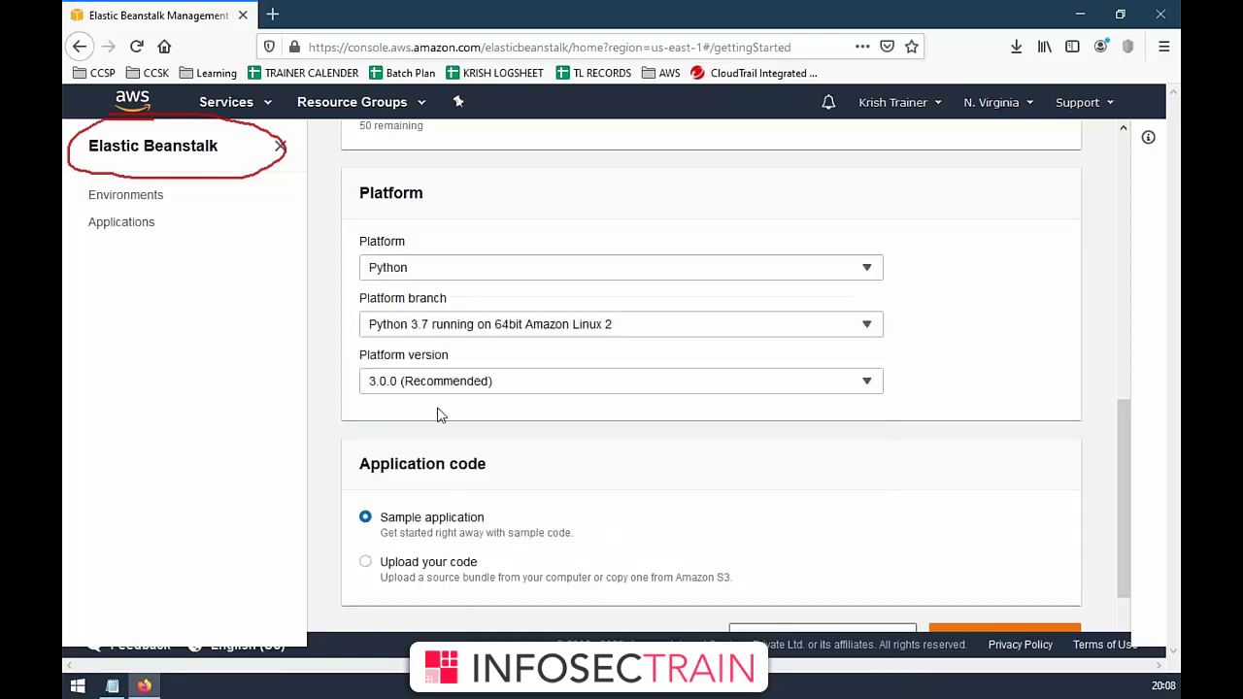
scroll(427, 459, down, 2)
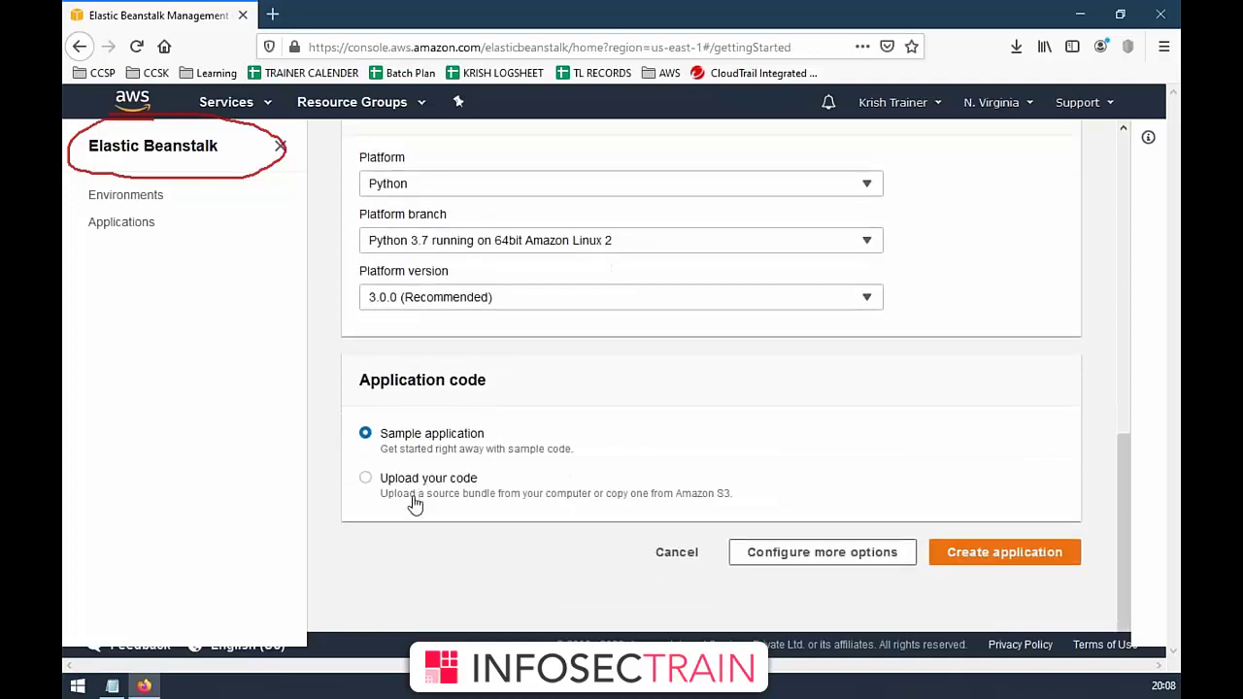
click(366, 478)
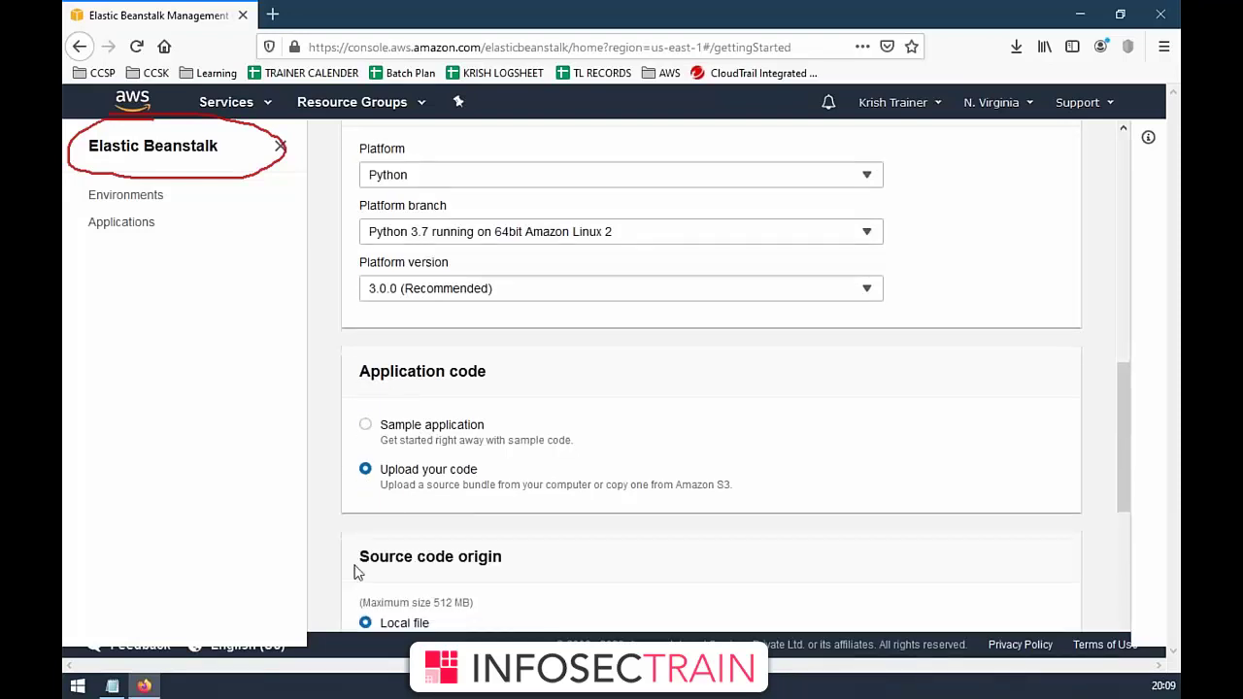
scroll(371, 486, down, 5)
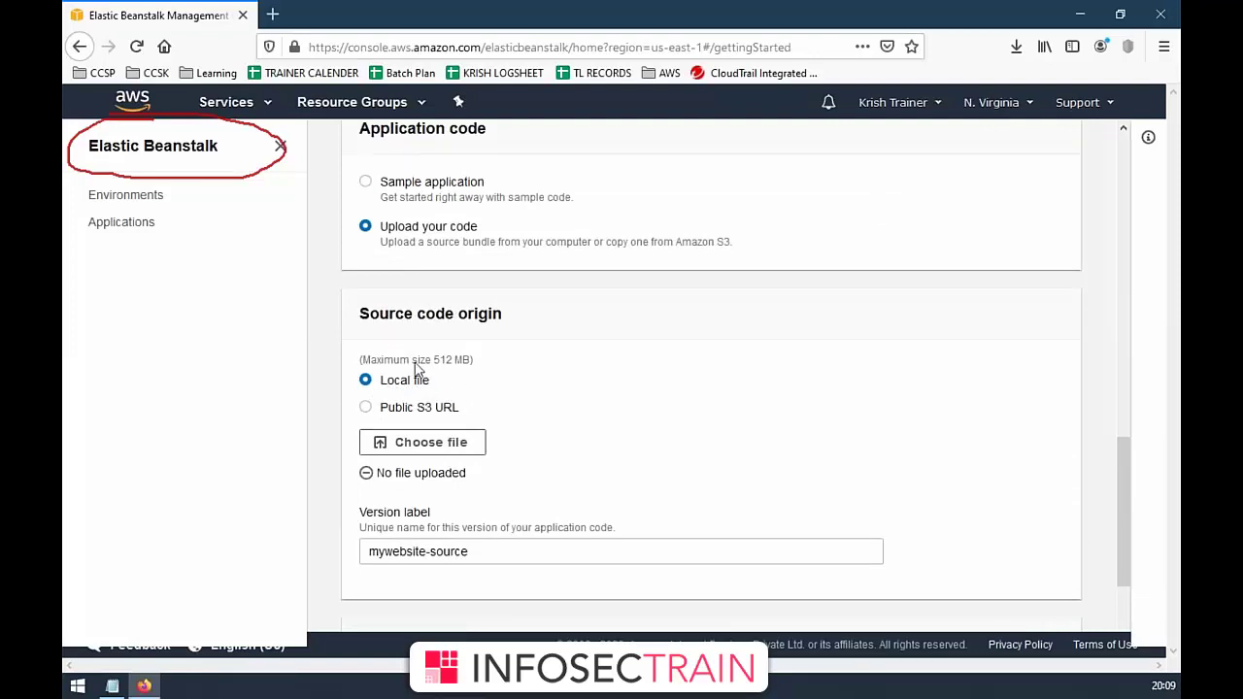
scroll(372, 379, up, 2)
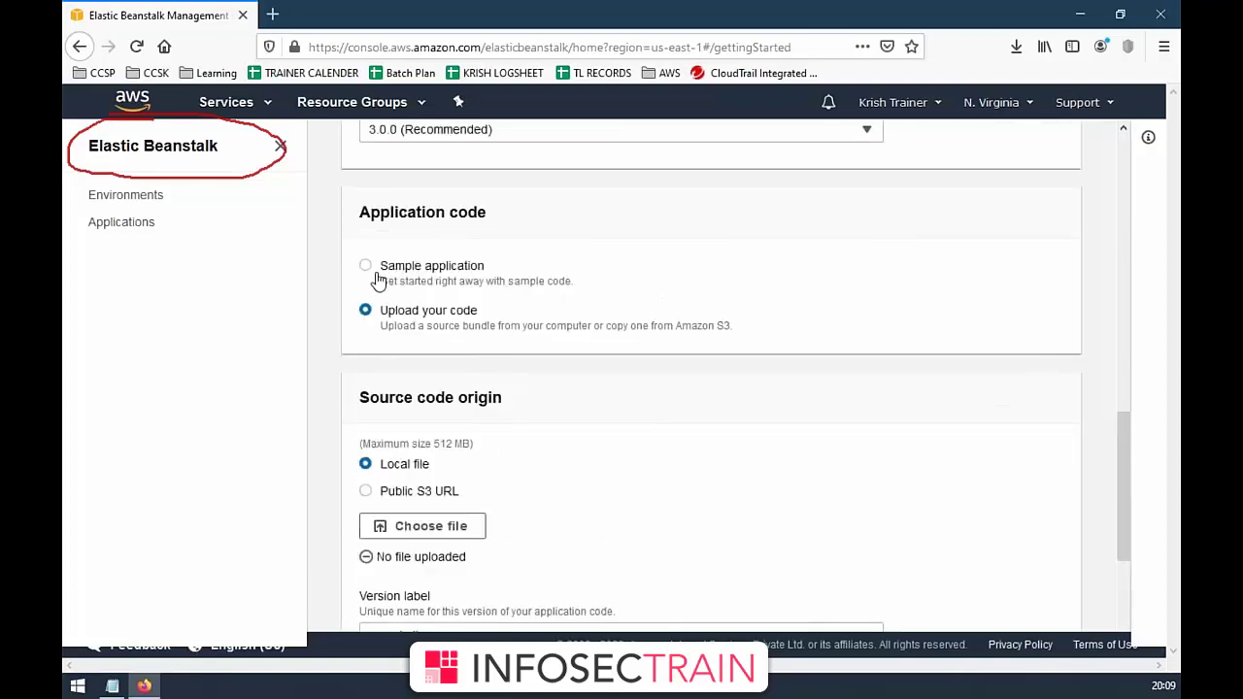
- Set the application code to Sample application and create the application
click(366, 266)
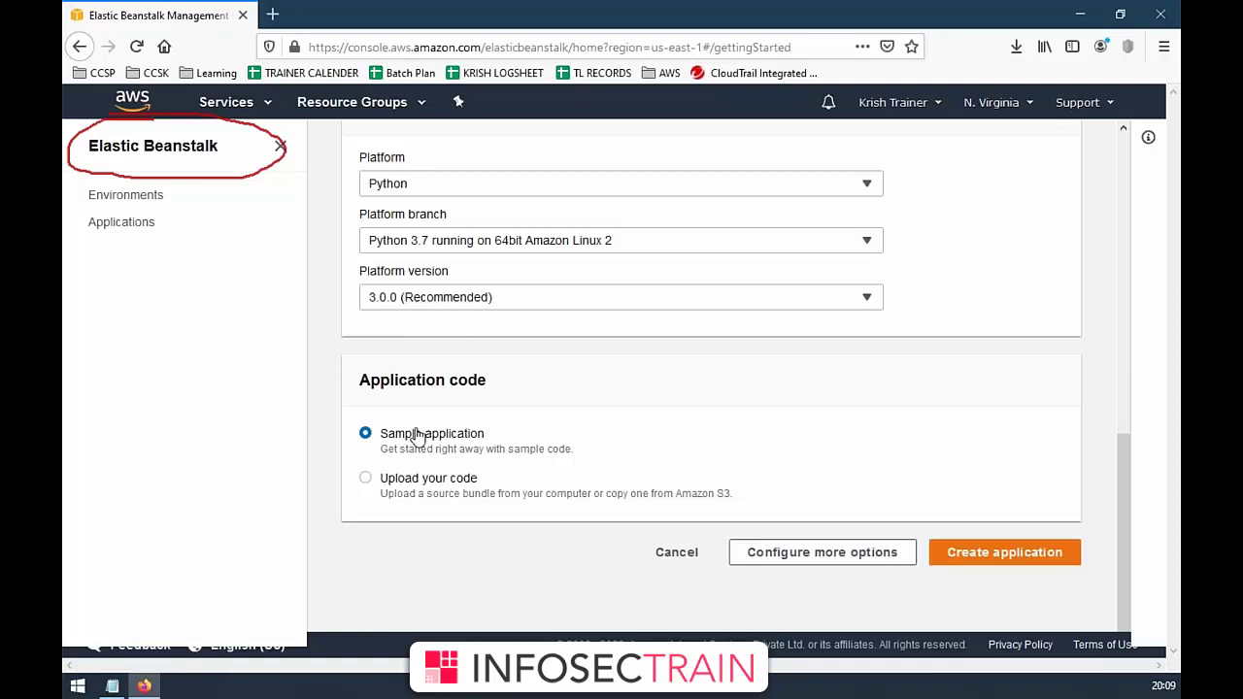
click(996, 553)
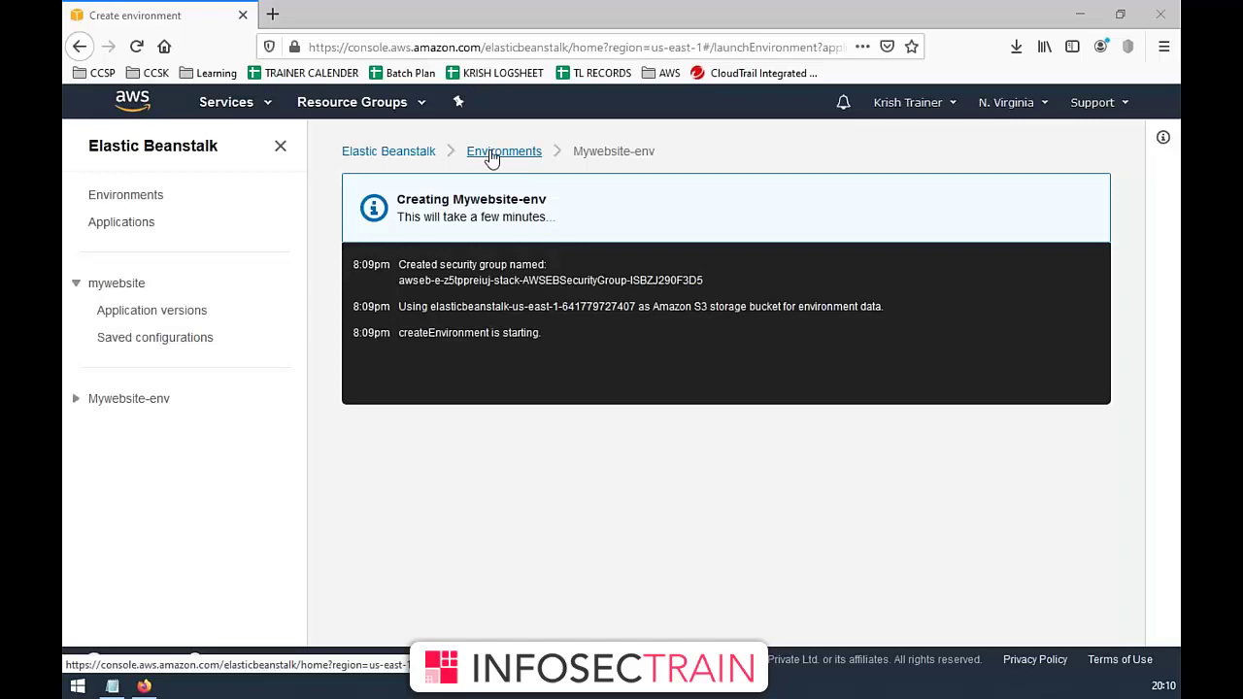
- Review the Elastic Beanstalk applications and environments lists, and open the Mywebsite-env environment
click(374, 152)
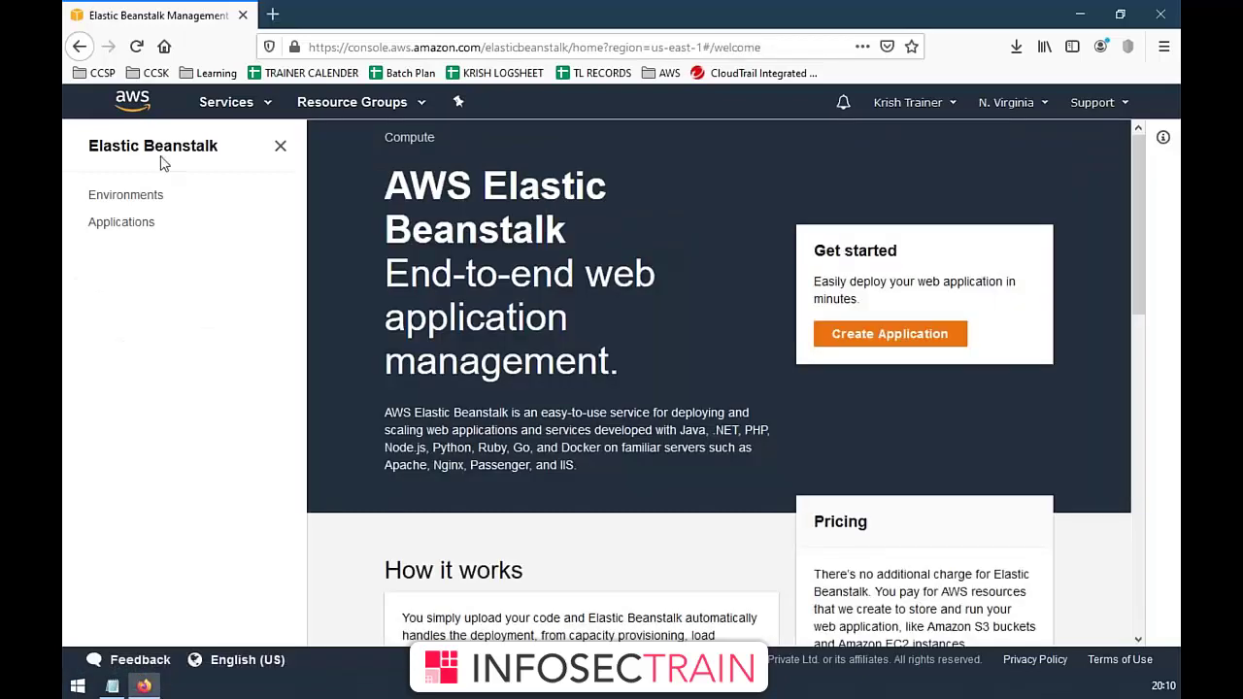
click(127, 223)
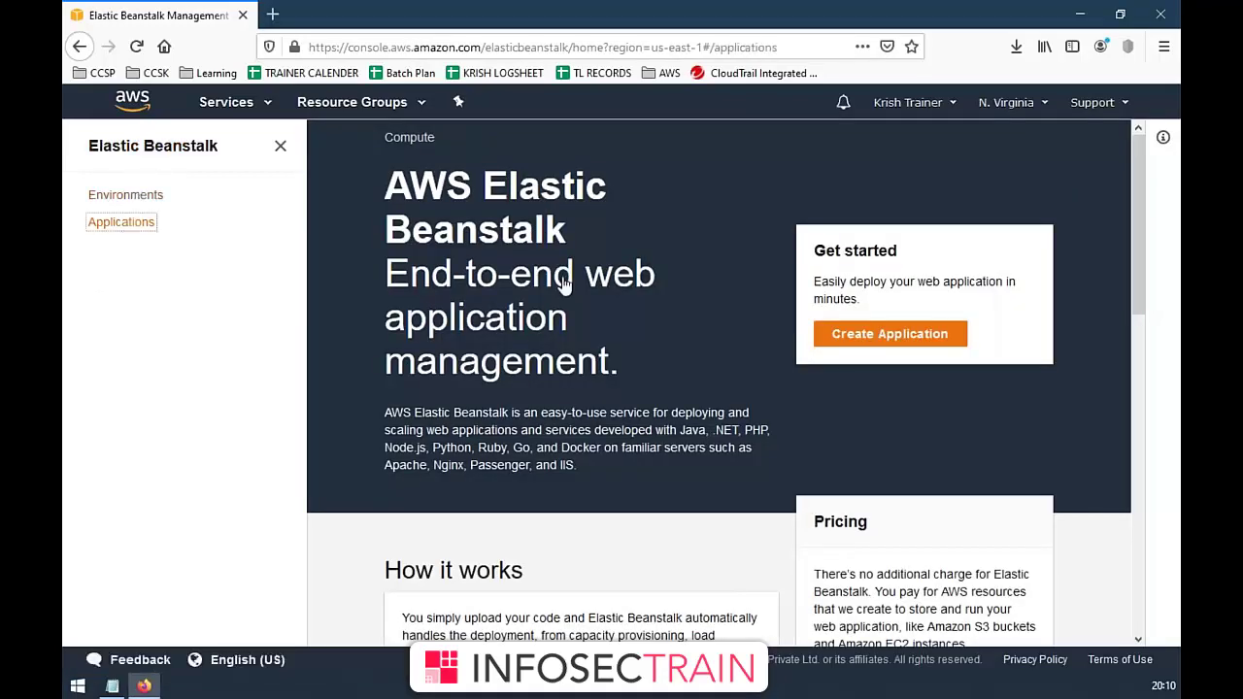
click(194, 151)
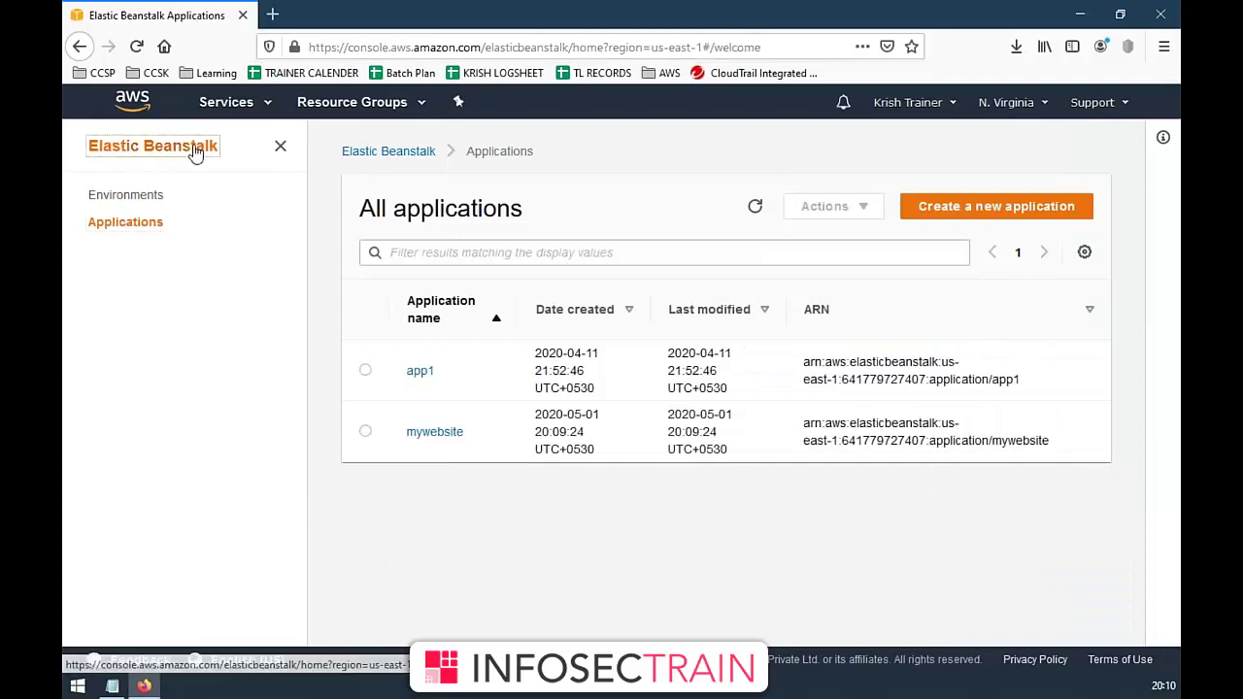
scroll(695, 355, down, 5)
scroll(181, 244, down, 3)
click(130, 194)
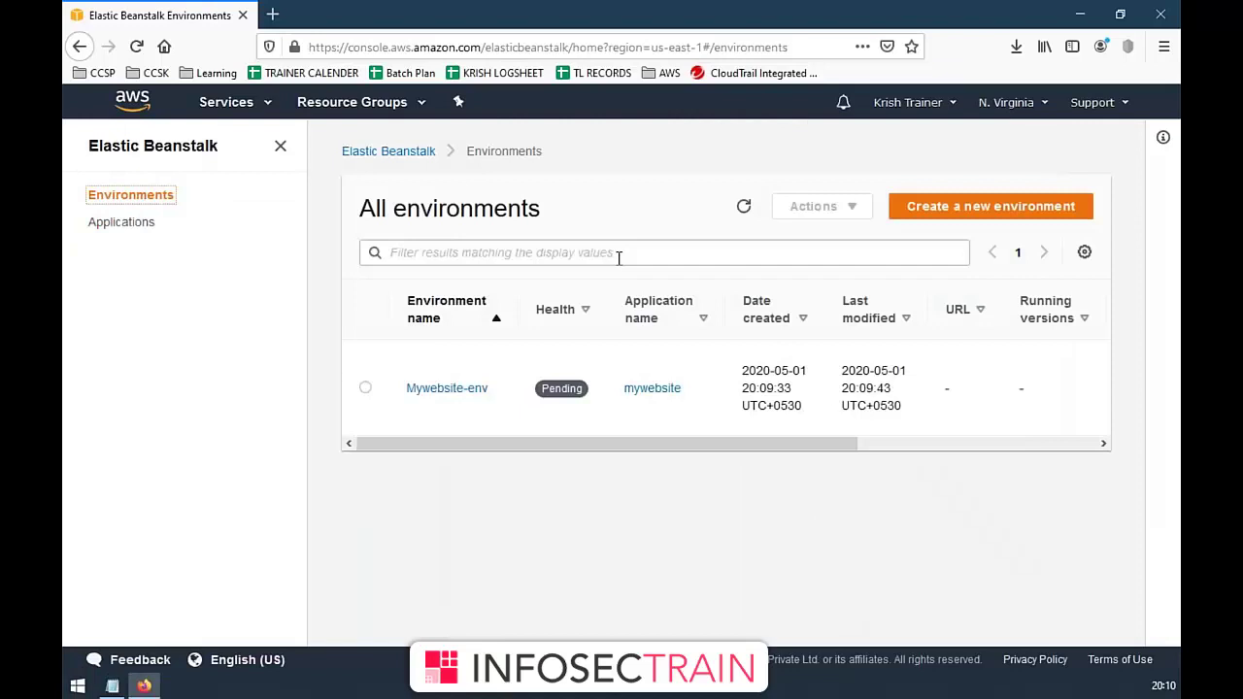
click(488, 382)
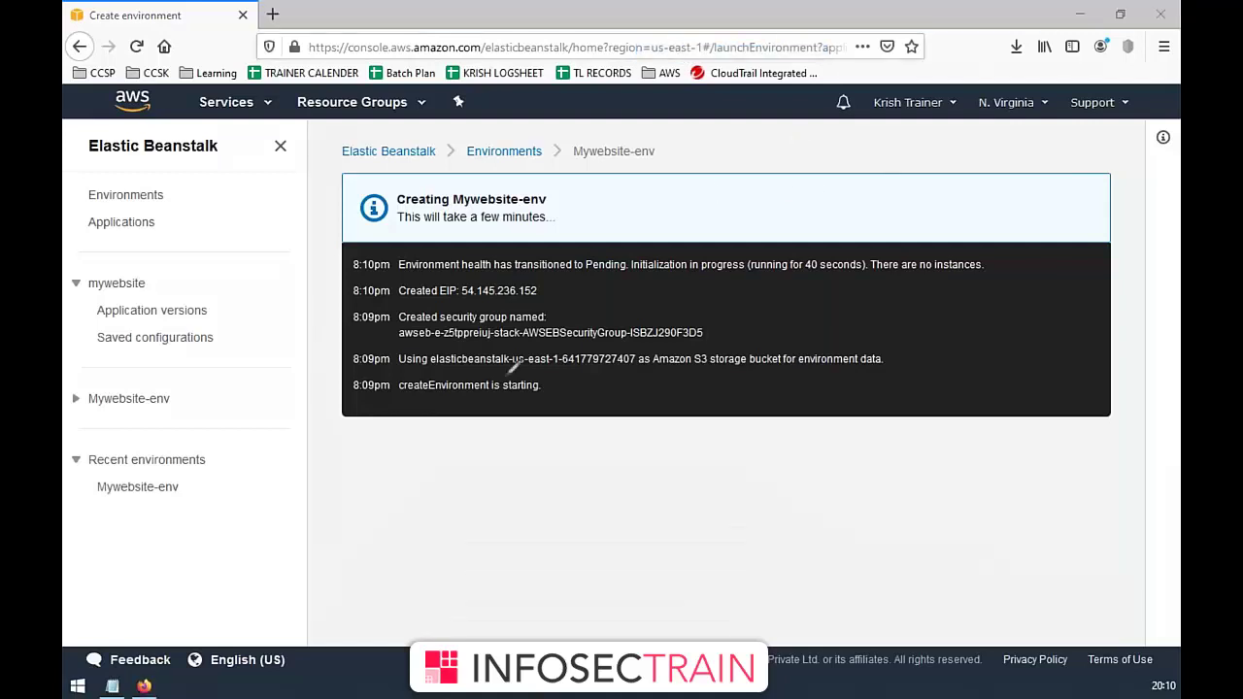
- Handwrite and circle the words Python and Hardware below the environment creation log, underlining Hardware
mouse_move(481, 525)
mouse_down()
mouse_move(485, 552)
mouse_move(566, 468)
mouse_move(552, 485)
mouse_move(420, 534)
mouse_up()
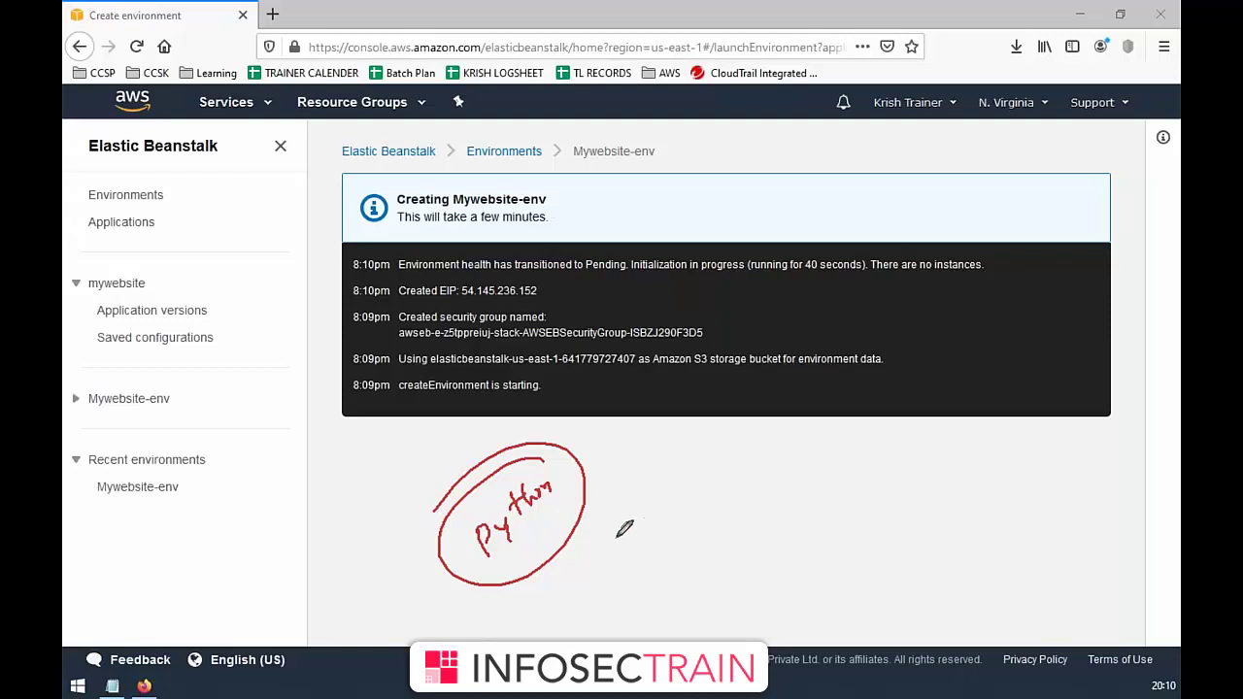
mouse_move(639, 547)
mouse_down()
mouse_move(673, 523)
mouse_move(701, 463)
mouse_move(705, 473)
mouse_up()
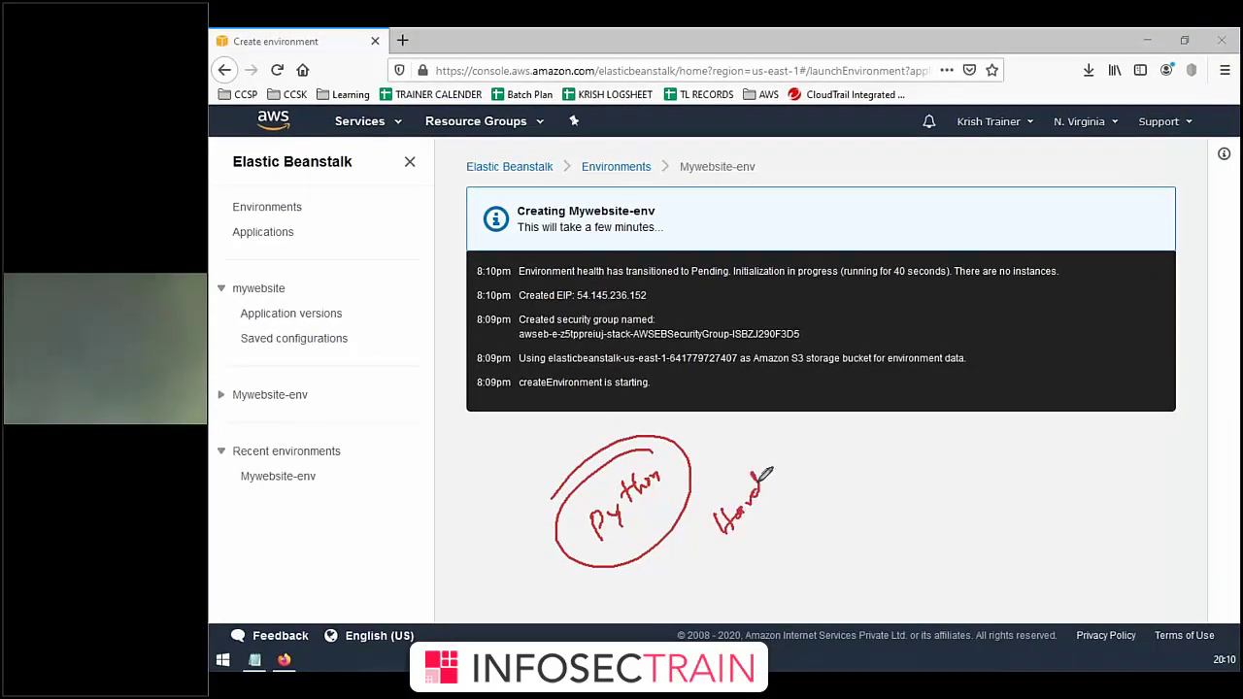
mouse_move(777, 460)
mouse_down()
mouse_move(794, 449)
mouse_move(748, 439)
mouse_up()
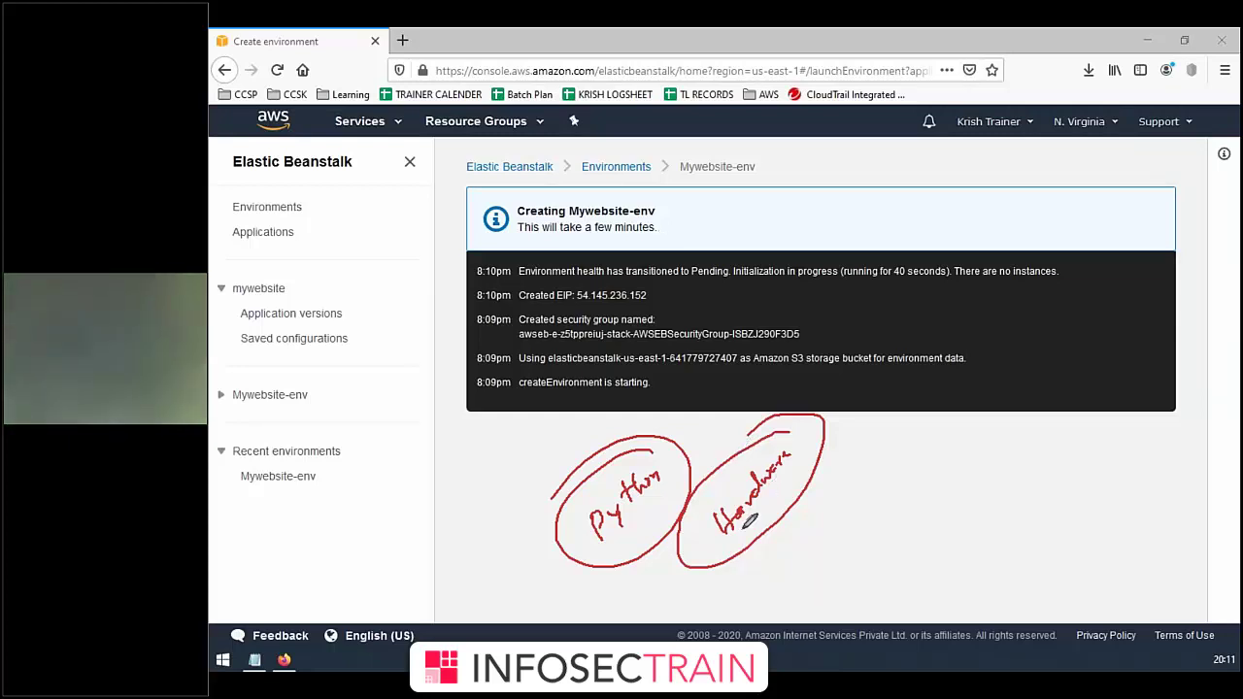
drag(793, 467, 798, 465)
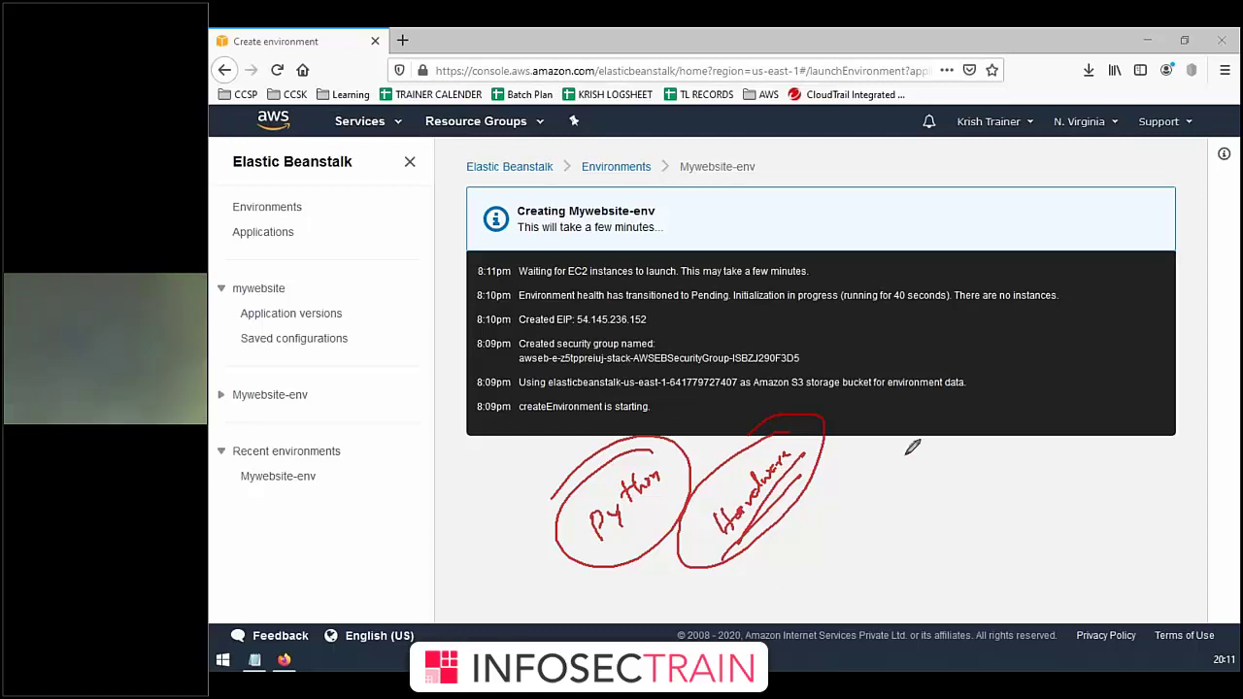
- Handwrite and circle EC2 and A.S beside the Hardware note, and point an arrow at them
mouse_move(879, 508)
mouse_down()
mouse_move(913, 509)
mouse_move(921, 476)
mouse_move(947, 468)
mouse_move(894, 447)
mouse_move(884, 485)
mouse_up()
mouse_move(941, 554)
mouse_down()
mouse_move(966, 507)
mouse_move(961, 525)
mouse_move(911, 521)
mouse_up()
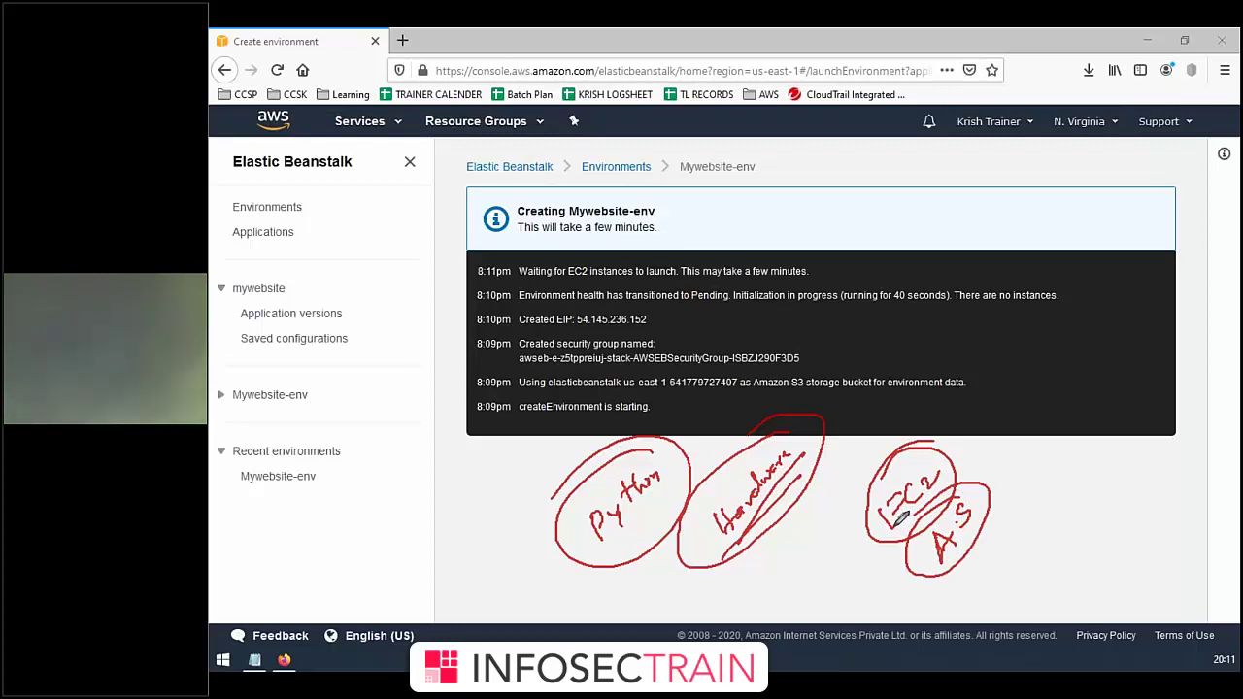
mouse_move(842, 549)
mouse_down()
mouse_move(864, 516)
mouse_move(860, 540)
mouse_up()
- Annotate the Elastic Beanstalk breadcrumb with a circle, add an upward arrow above the log, and erase all annotations
mouse_move(532, 146)
mouse_down()
mouse_move(463, 152)
mouse_move(565, 144)
mouse_move(503, 137)
mouse_up()
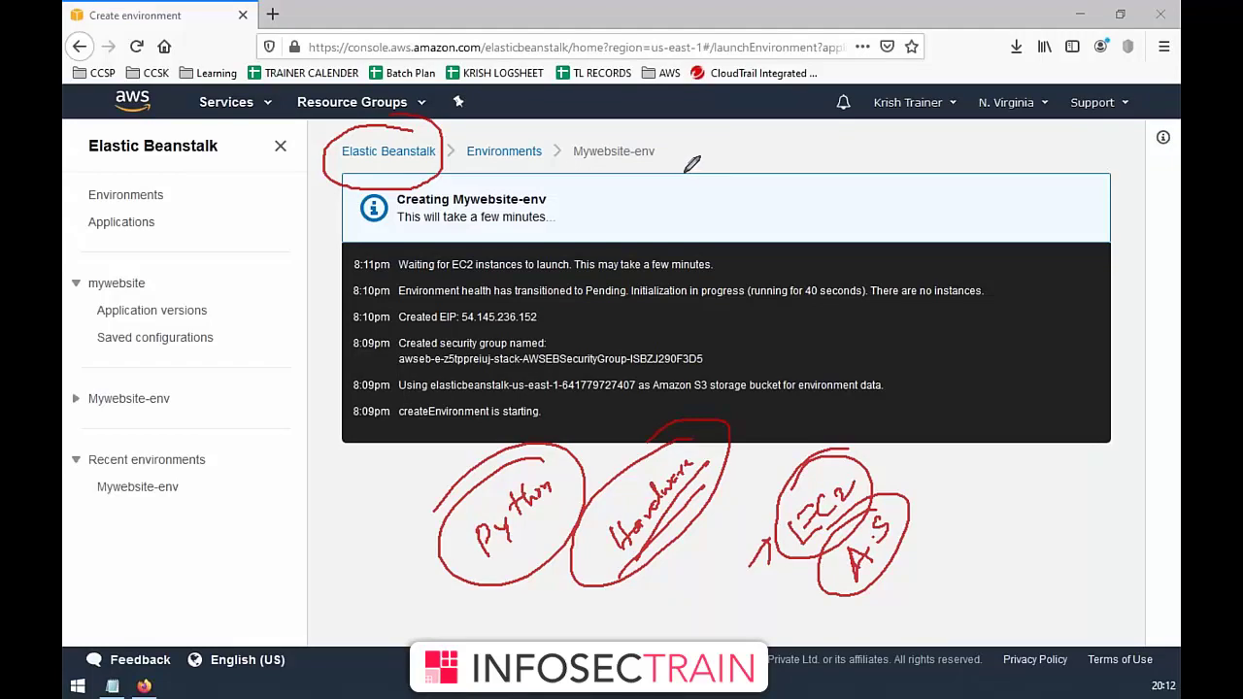
mouse_move(689, 170)
mouse_down()
mouse_move(689, 126)
mouse_move(701, 136)
mouse_up()
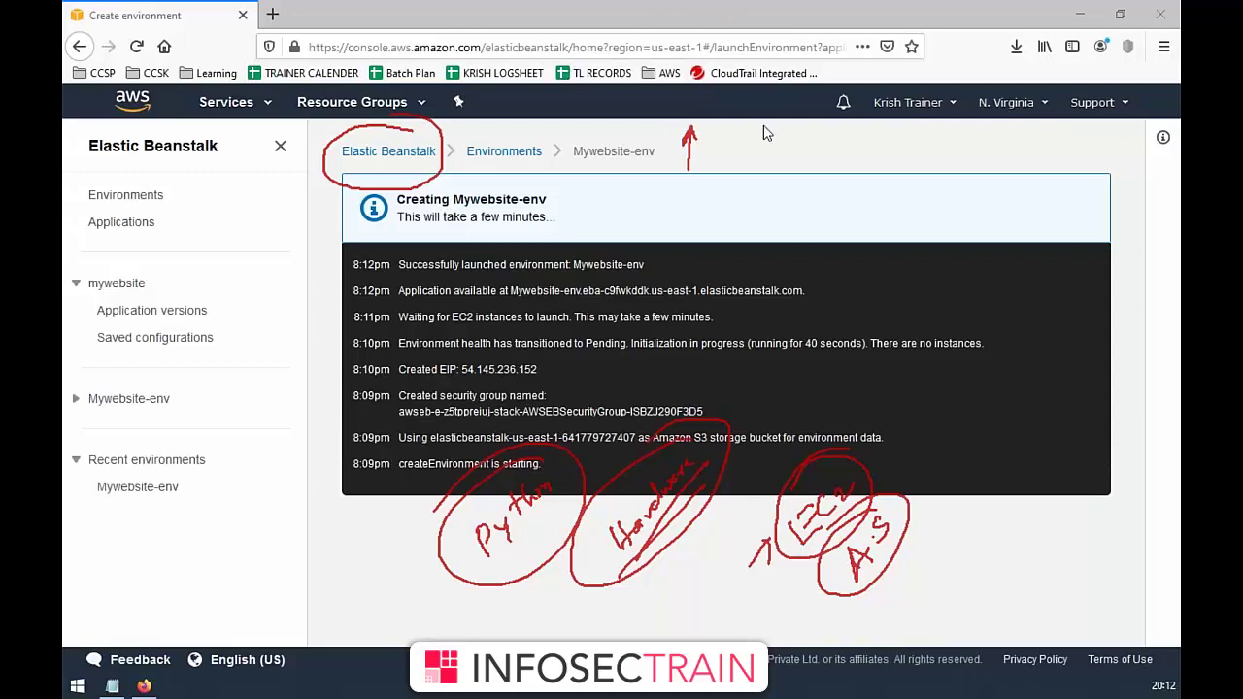
key(e)
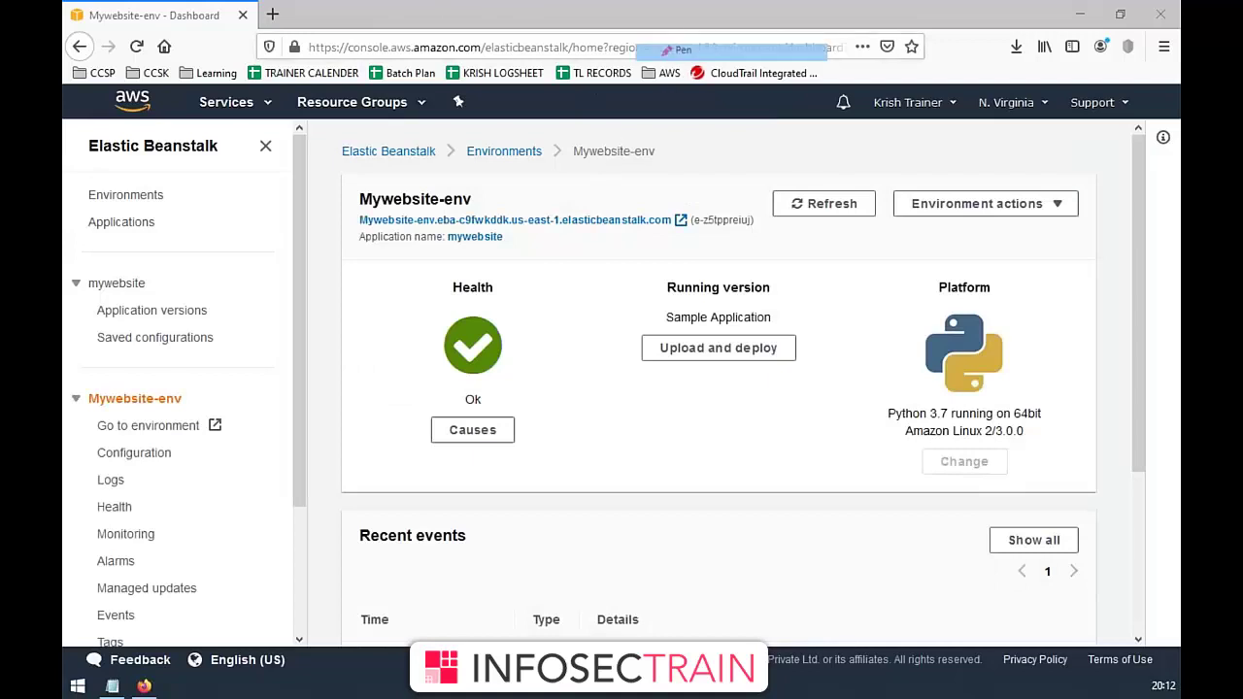
- Handwrite the numbered note "1) Supported platforms" diagonally across the Mywebsite-env dashboard
mouse_move(318, 335)
mouse_down()
mouse_move(344, 340)
mouse_move(333, 361)
mouse_up()
mouse_move(346, 317)
mouse_down()
mouse_move(392, 309)
mouse_move(388, 289)
mouse_move(416, 260)
mouse_move(410, 243)
mouse_move(433, 237)
mouse_move(469, 189)
mouse_move(491, 199)
mouse_move(518, 172)
mouse_up()
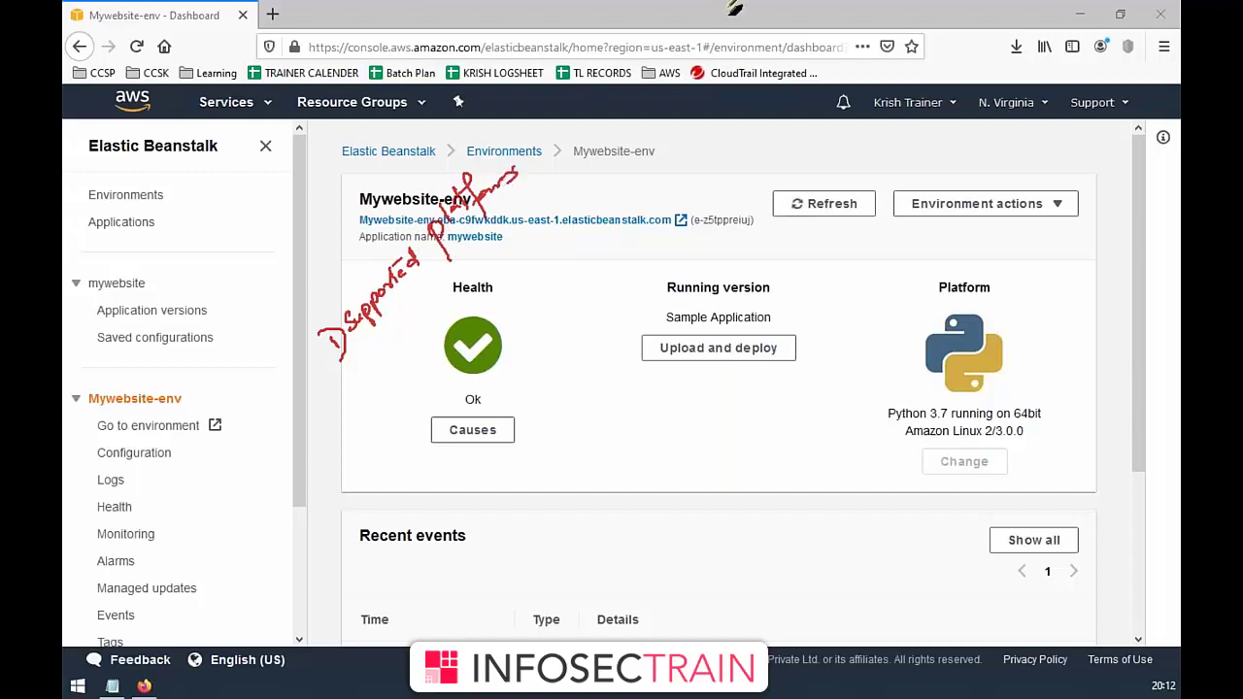
- Open the form for creating a new application and examine the list of supported platforms, leaving the platform unselected
click(175, 144)
click(860, 340)
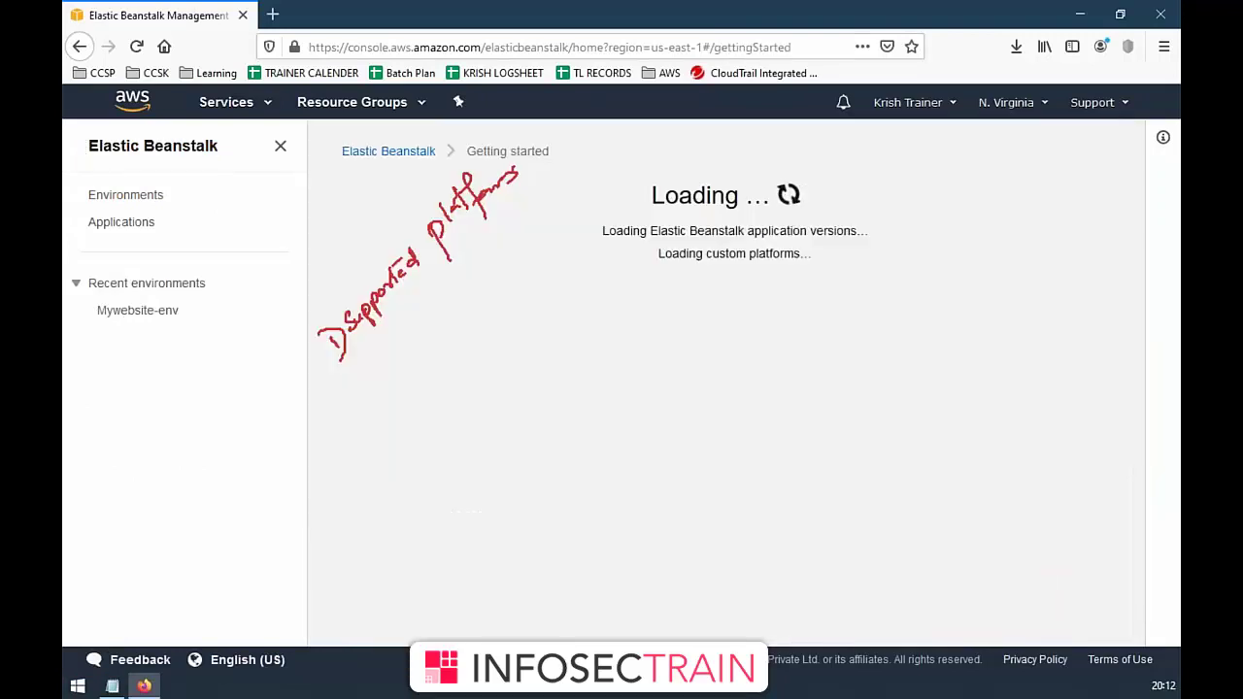
scroll(564, 383, down, 5)
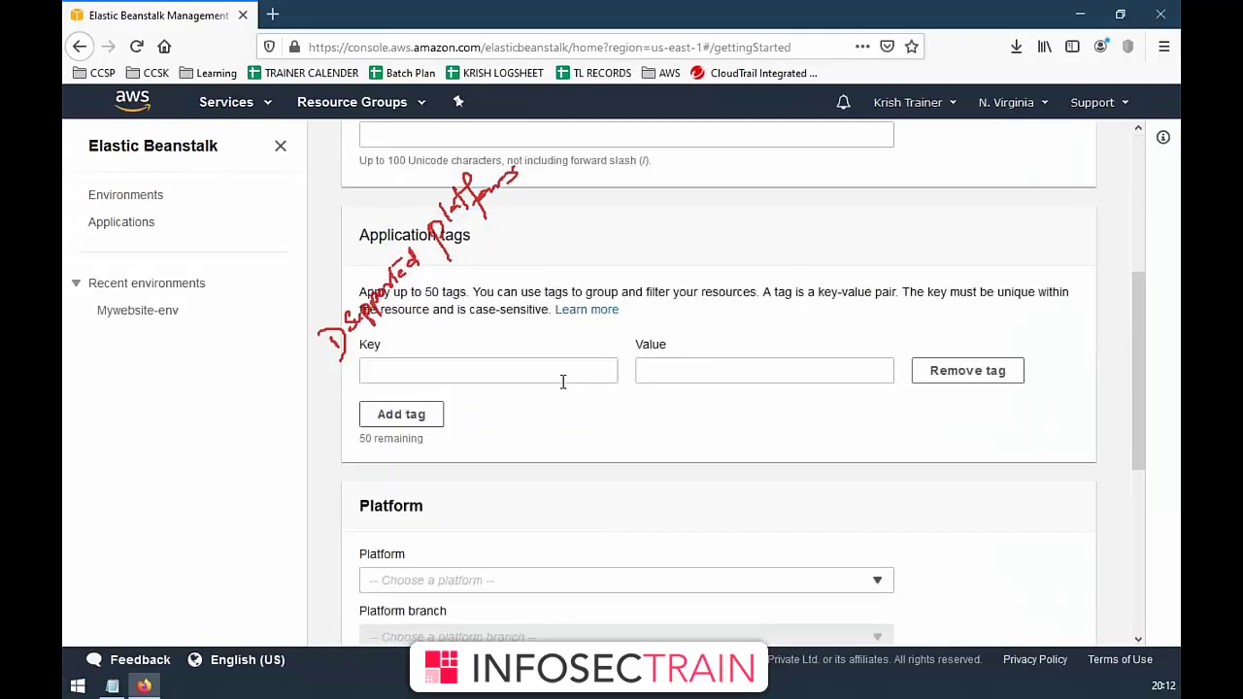
click(503, 420)
scroll(534, 350, up, 5)
scroll(530, 336, down, 3)
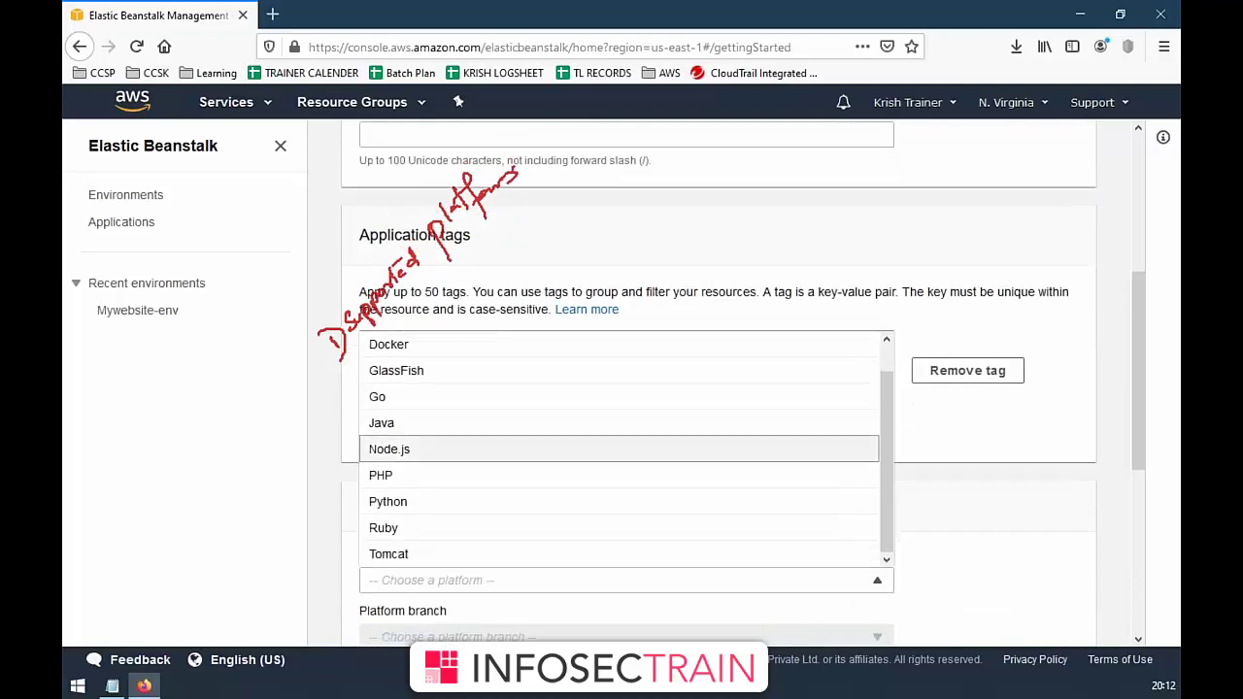
scroll(525, 449, up, 1)
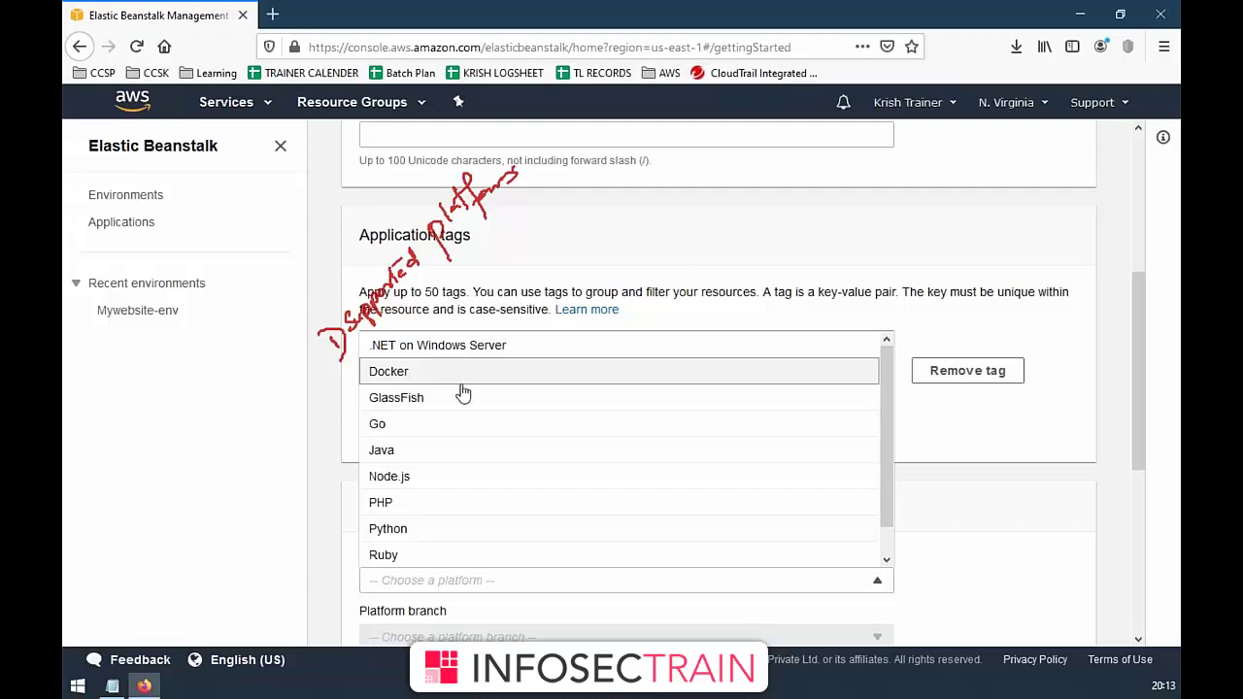
scroll(436, 427, down, 1)
scroll(419, 365, up, 1)
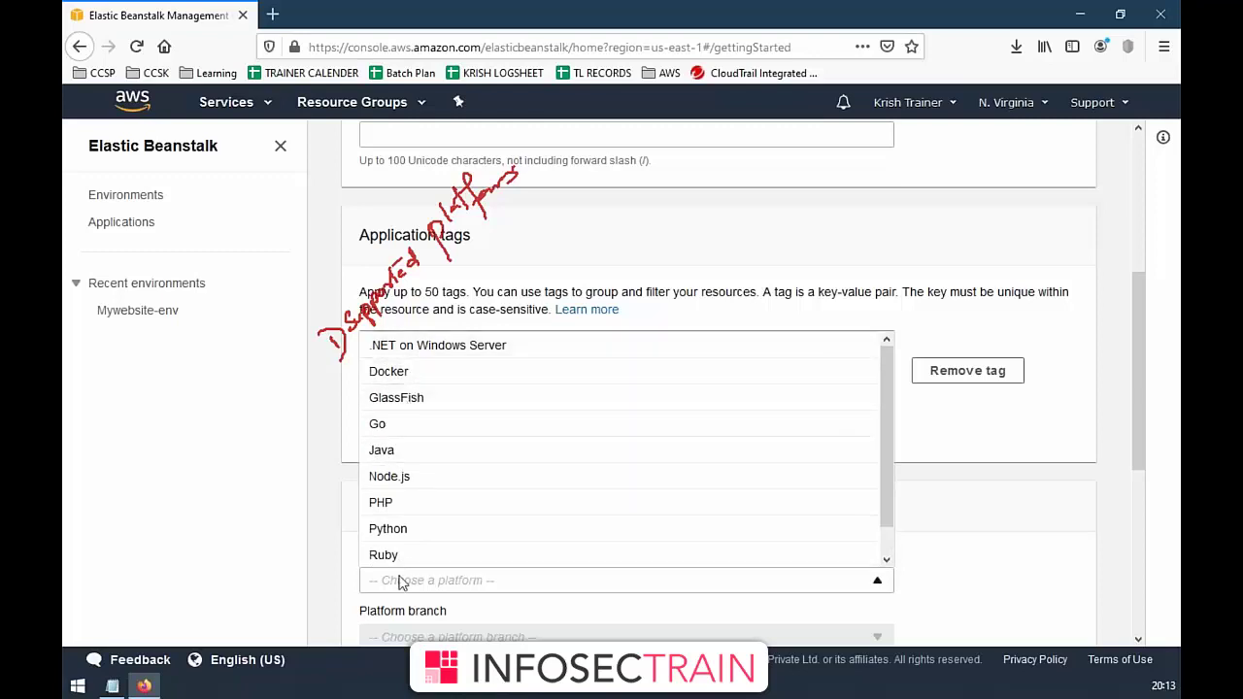
click(944, 542)
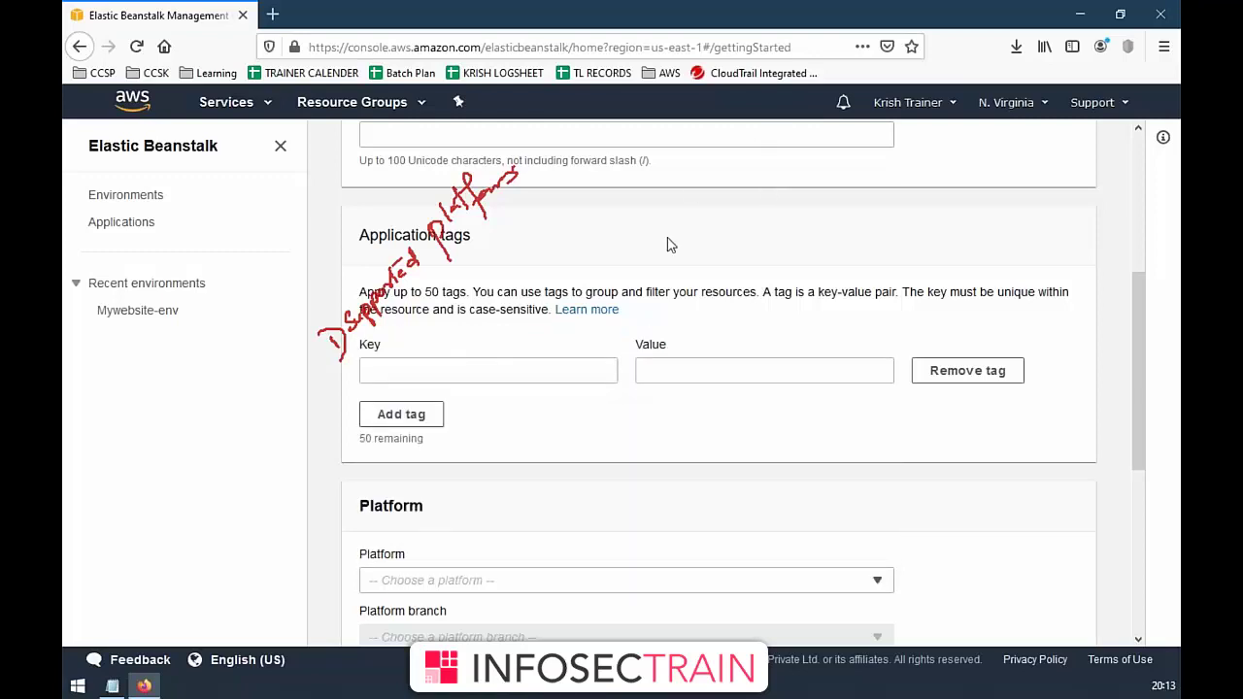
- Look through the lists of all applications and environments, and open the Mywebsite-env dashboard
click(126, 195)
click(126, 223)
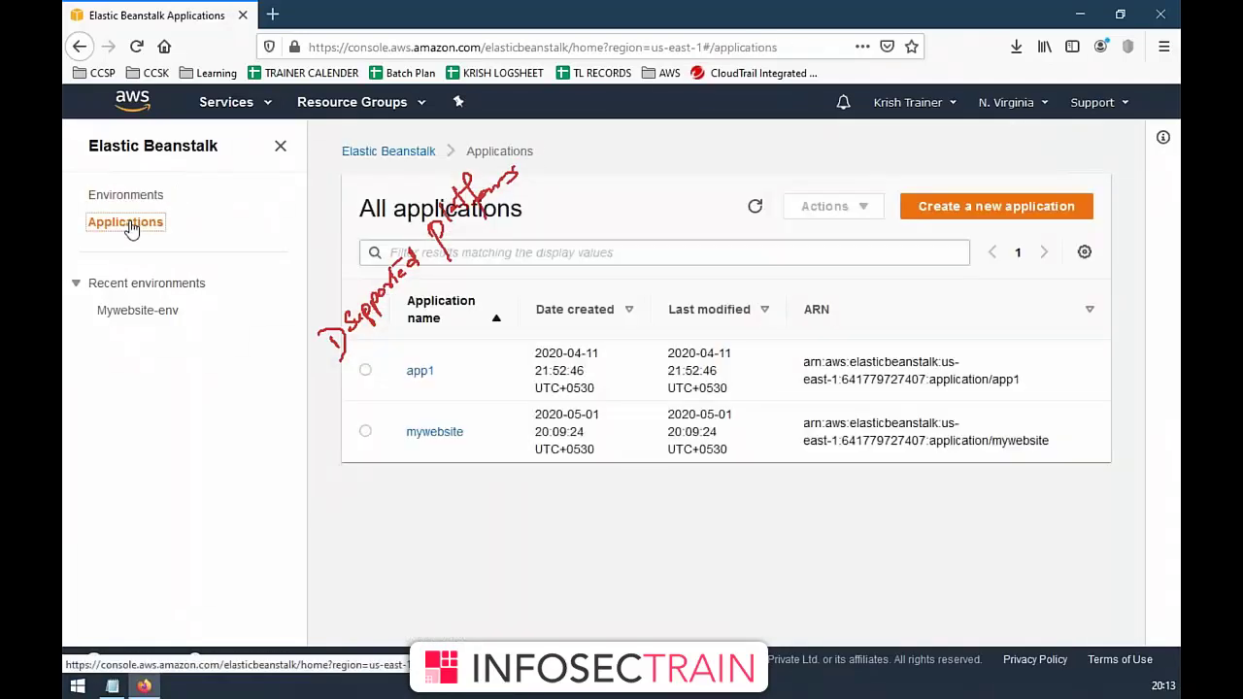
click(136, 197)
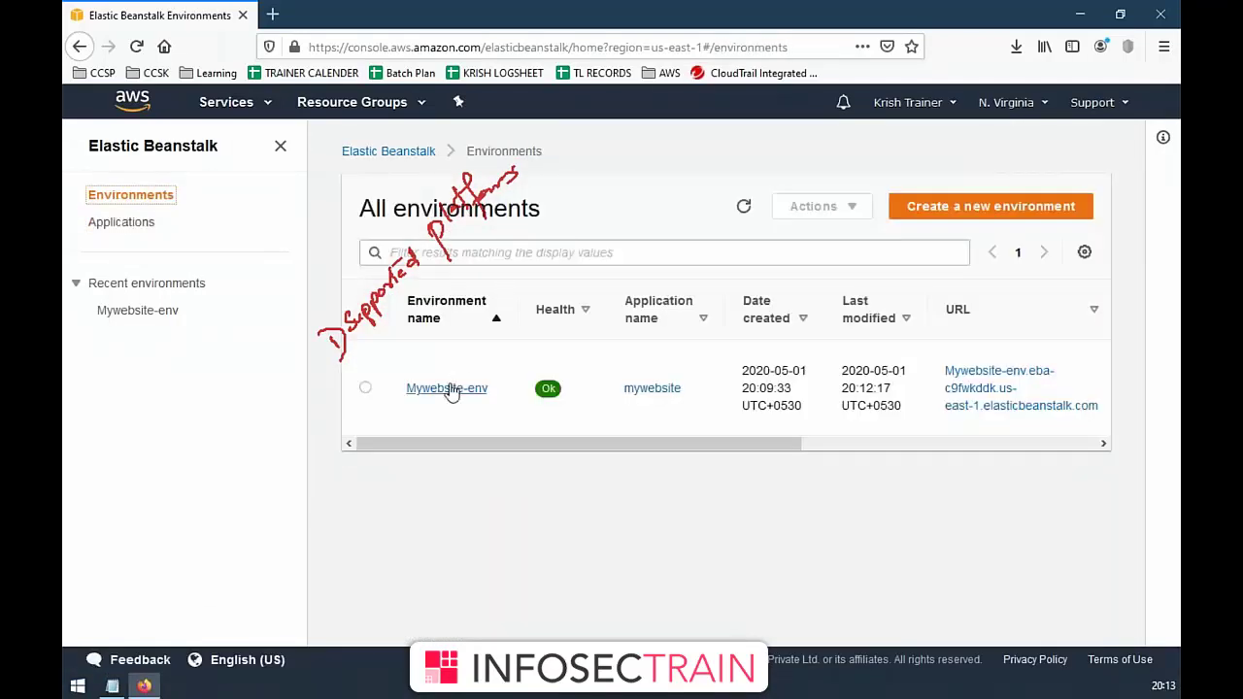
click(449, 388)
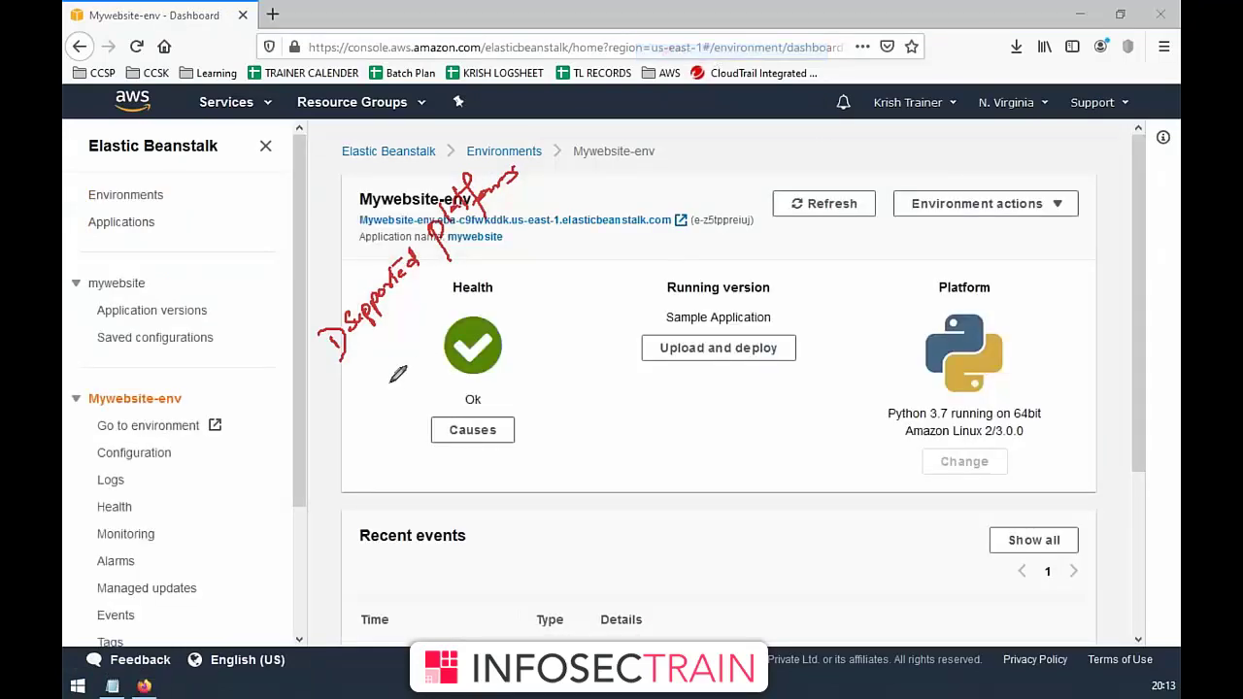
- Handwrite the note "2) You want More Cost" below the first note and enclose both notes in large brackets
mouse_move(369, 377)
mouse_down()
mouse_move(350, 385)
mouse_move(436, 323)
mouse_move(476, 276)
mouse_move(478, 247)
mouse_move(494, 259)
mouse_move(544, 206)
mouse_move(559, 167)
mouse_up()
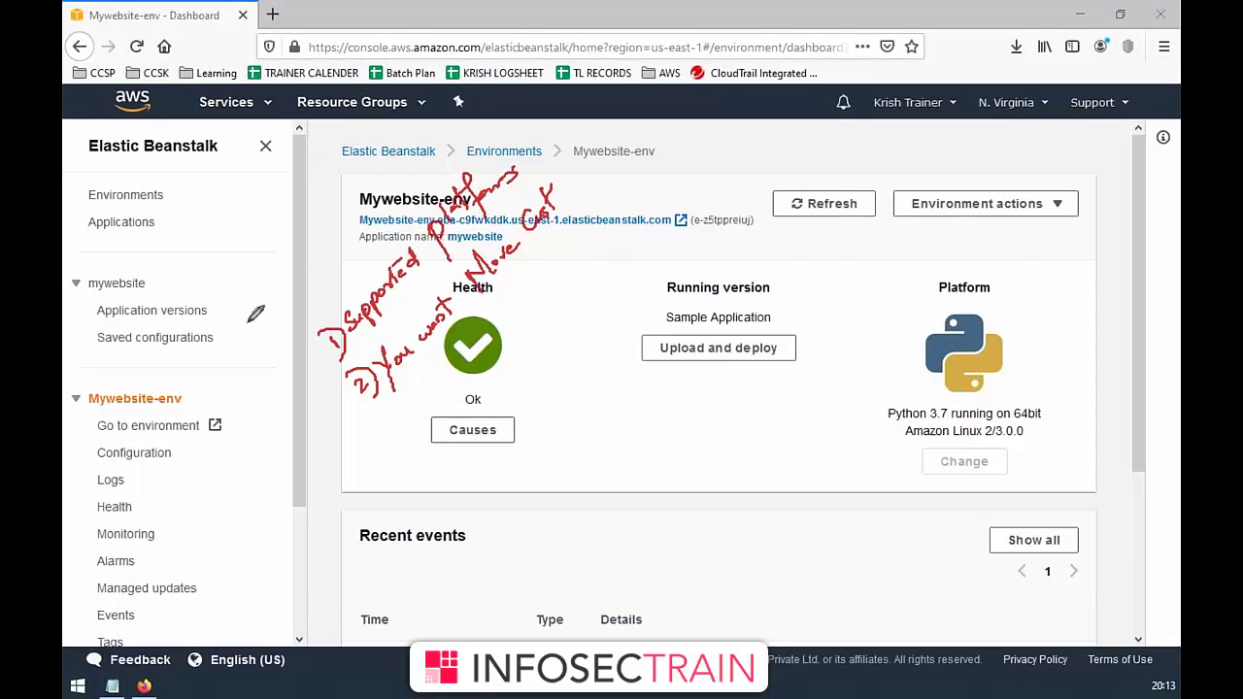
mouse_move(327, 307)
mouse_down()
mouse_move(356, 444)
mouse_move(393, 433)
mouse_up()
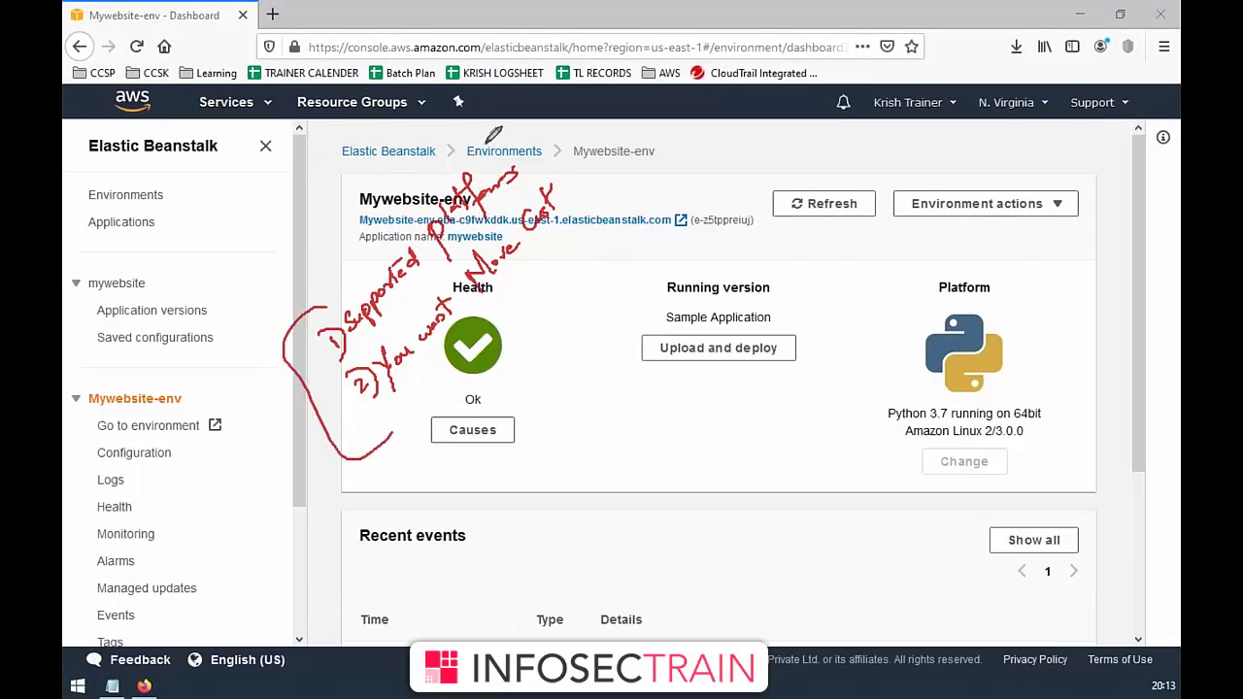
drag(485, 134, 531, 296)
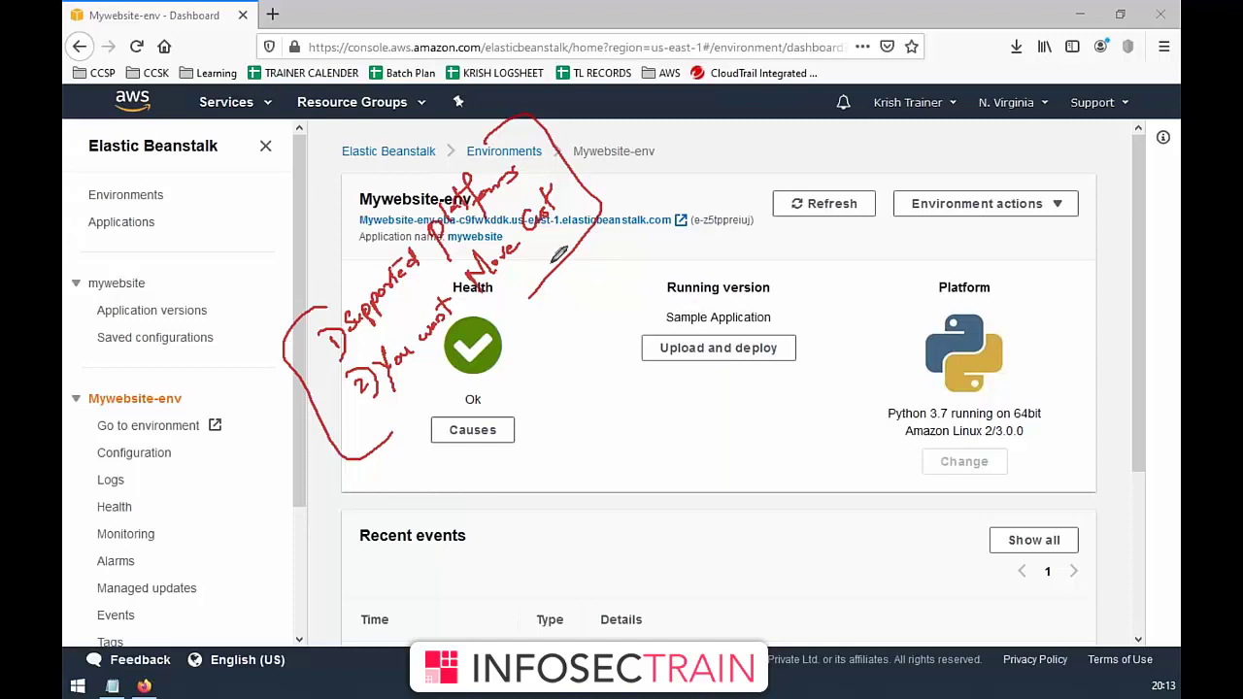
- Circle the Elastic Beanstalk heading, a handwritten "Code" under Running version and the Python platform details, and erase all annotations
mouse_move(125, 127)
mouse_down()
mouse_move(66, 146)
mouse_move(137, 191)
mouse_move(239, 169)
mouse_move(199, 120)
mouse_move(108, 125)
mouse_up()
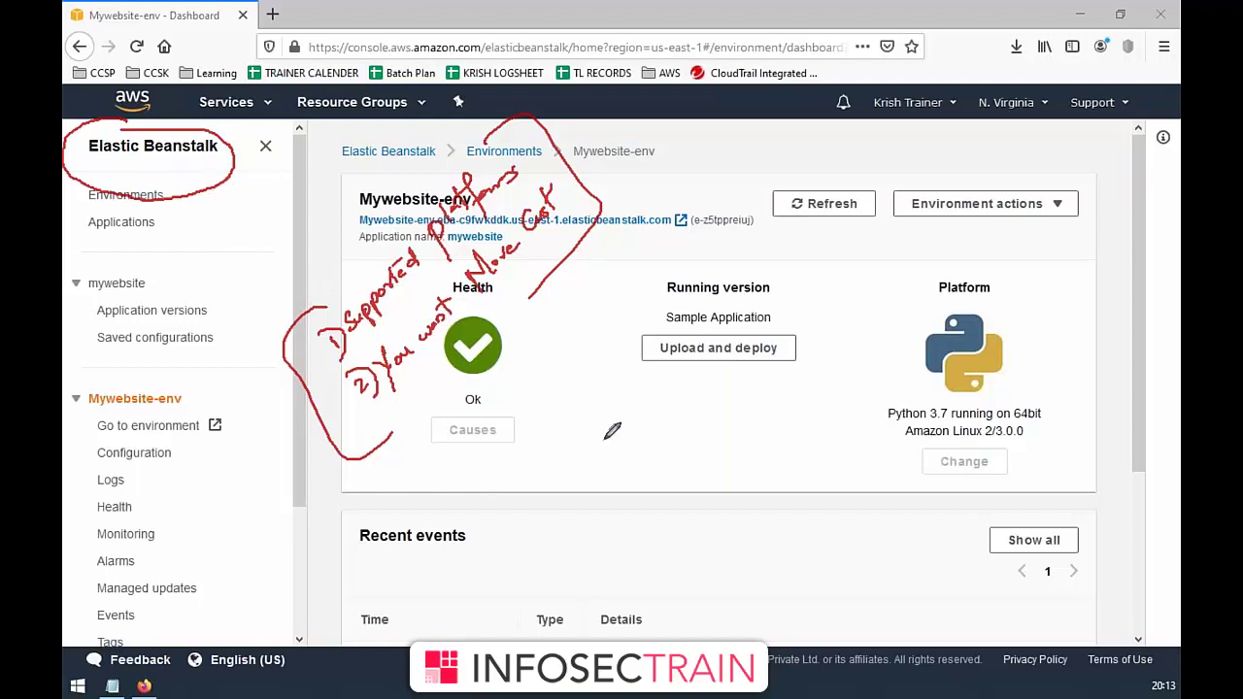
mouse_move(621, 421)
mouse_down()
mouse_move(661, 449)
mouse_move(691, 412)
mouse_move(638, 355)
mouse_move(610, 379)
mouse_up()
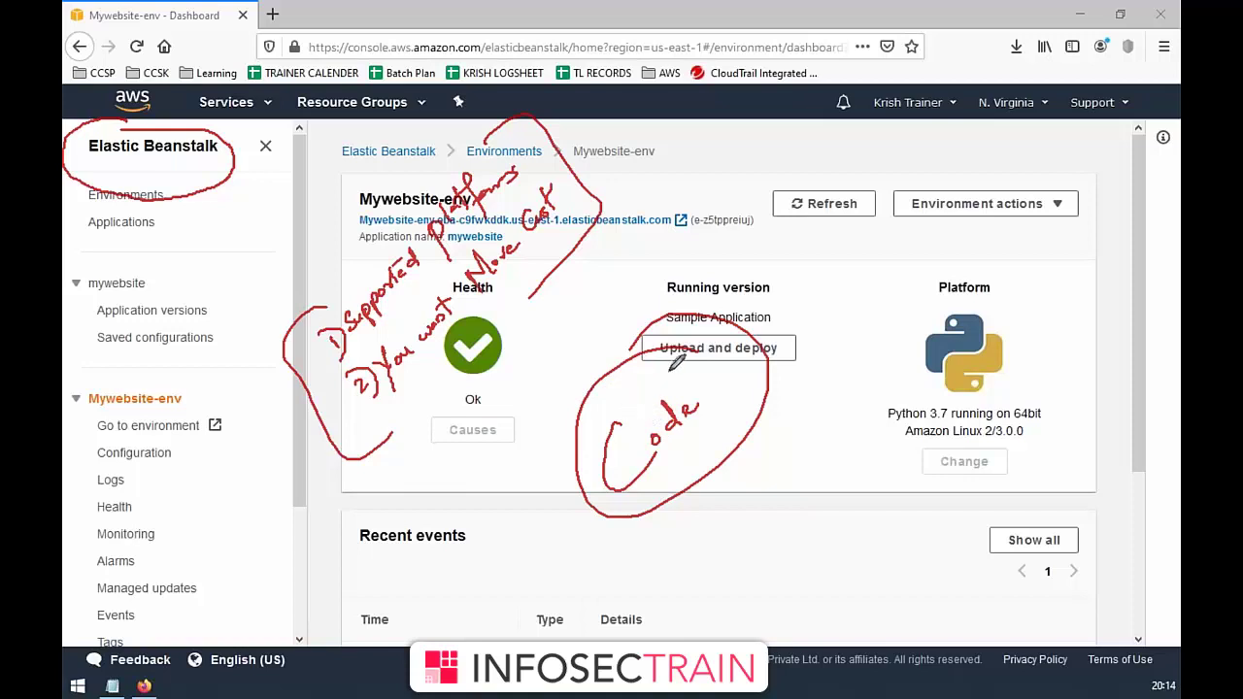
drag(952, 379, 892, 414)
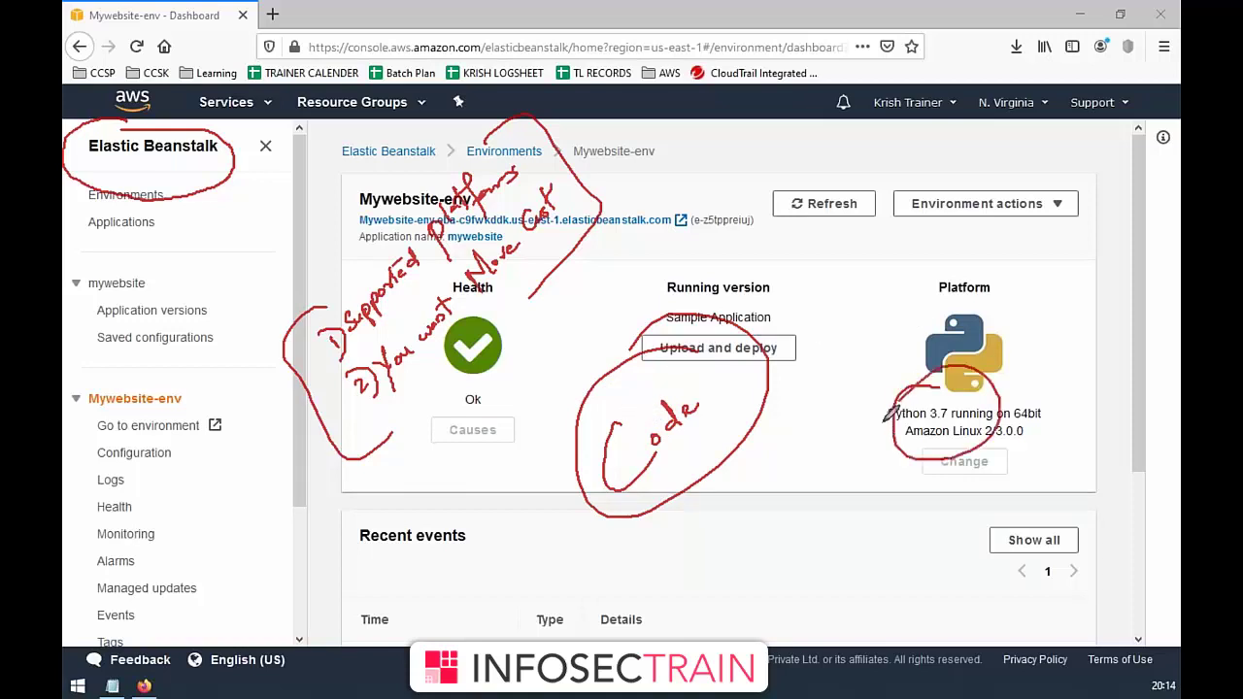
drag(968, 417, 912, 459)
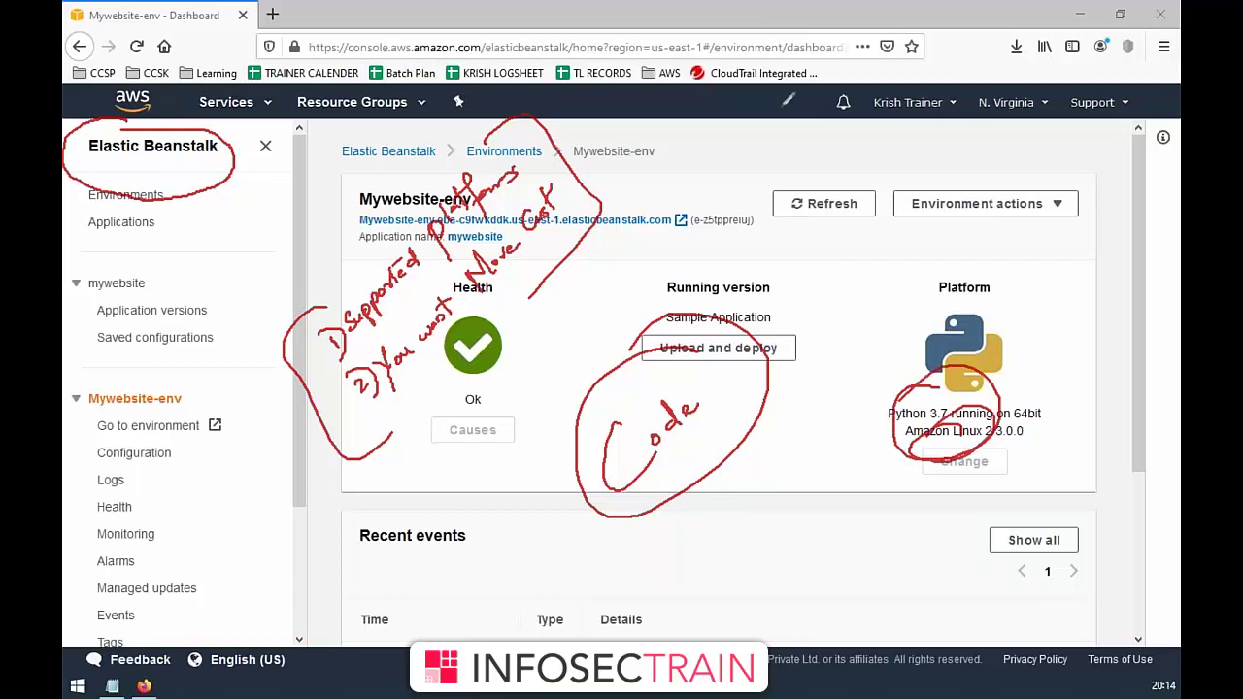
key(e)
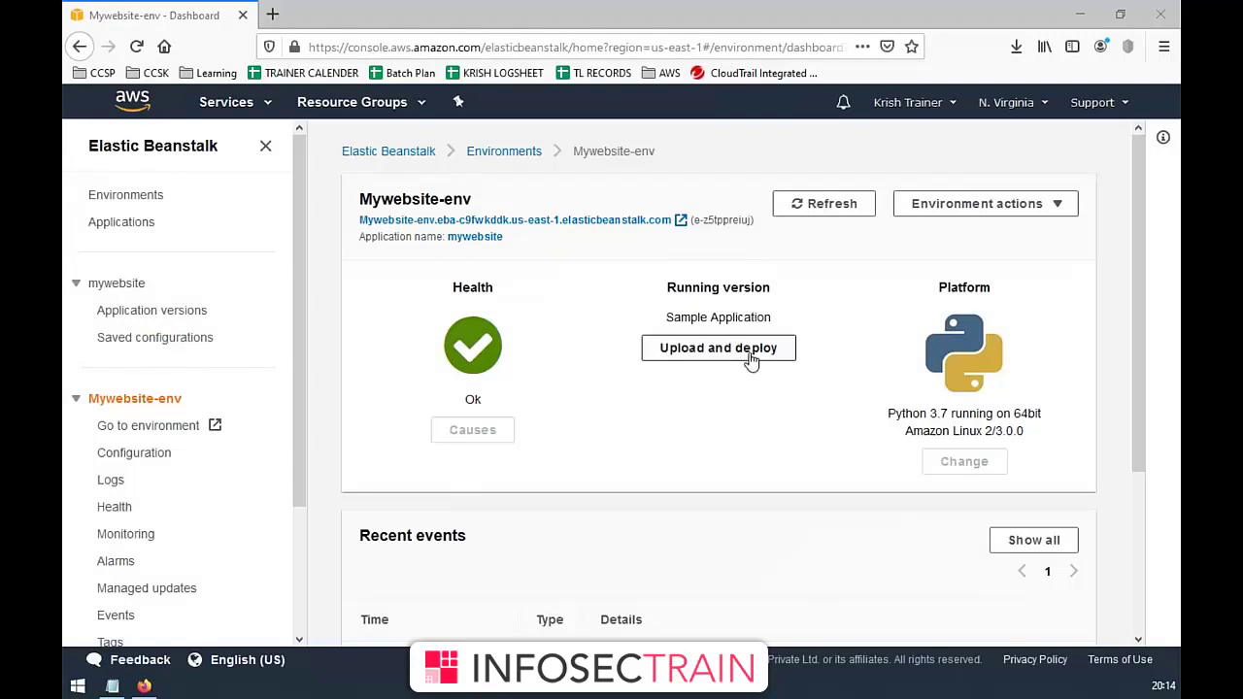
- View the deployed sample website through the environment's URL and return to the Mywebsite-env dashboard
click(515, 220)
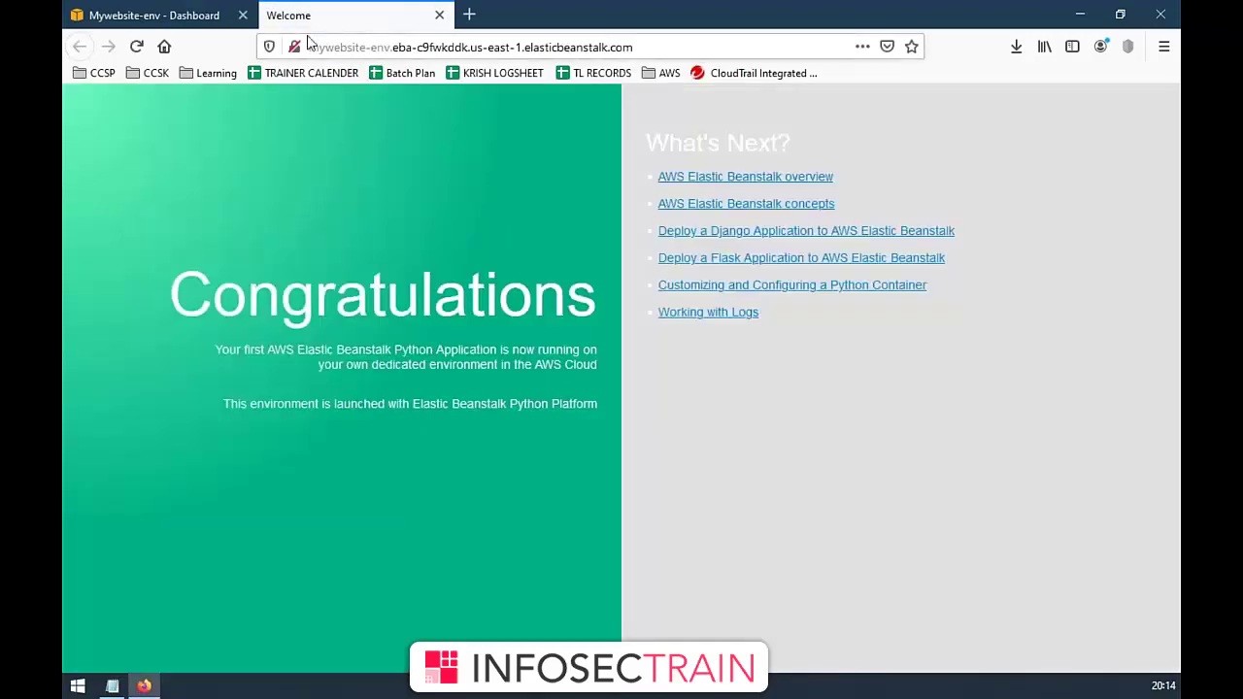
click(155, 15)
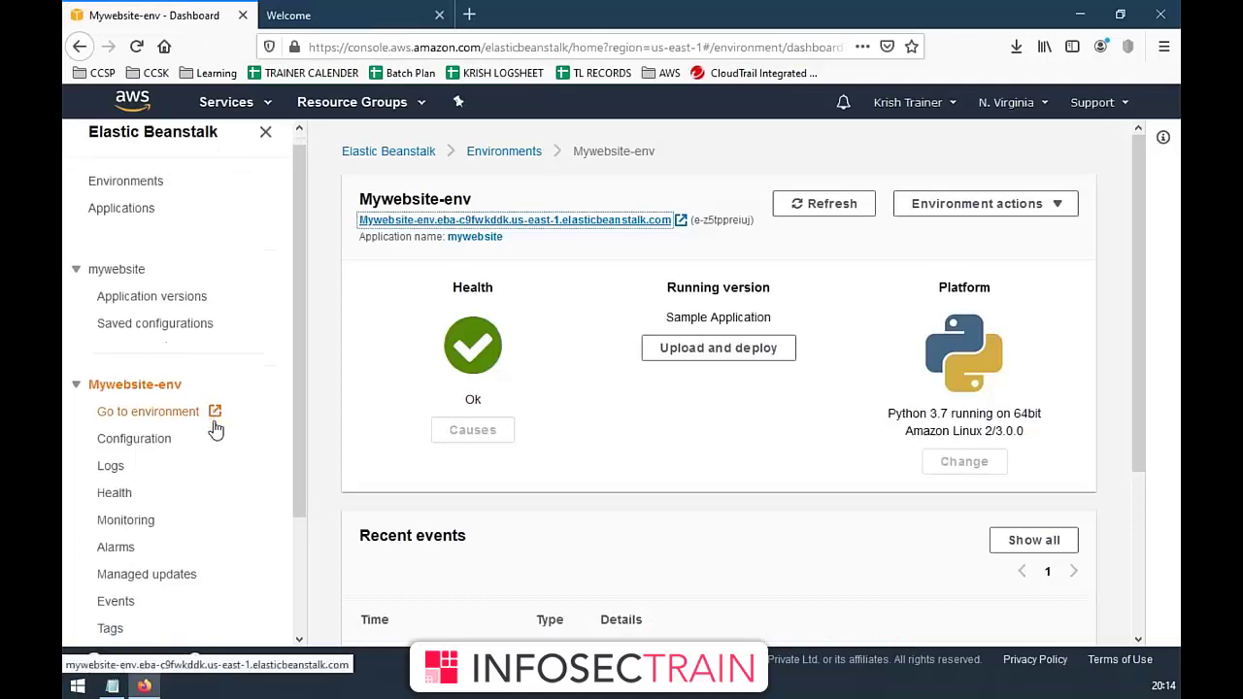
- Review the health overview and existing alarms of Mywebsite-env, and return to its dashboard
scroll(213, 428, down, 3)
click(118, 348)
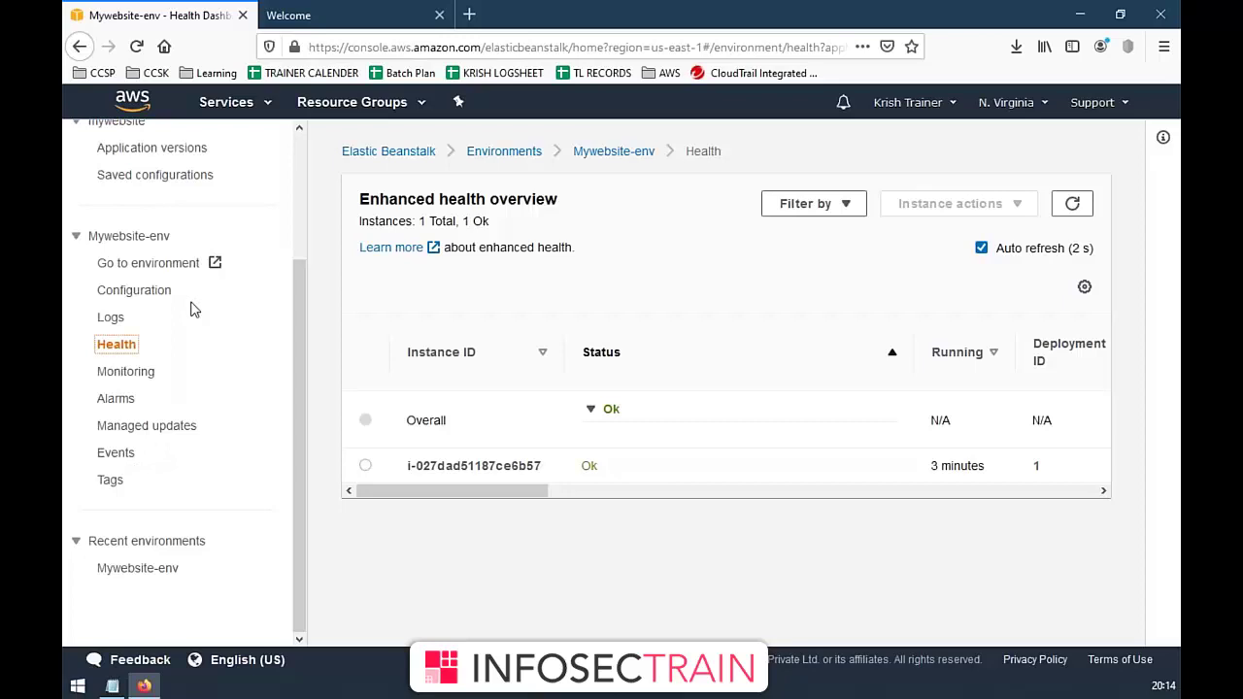
click(118, 399)
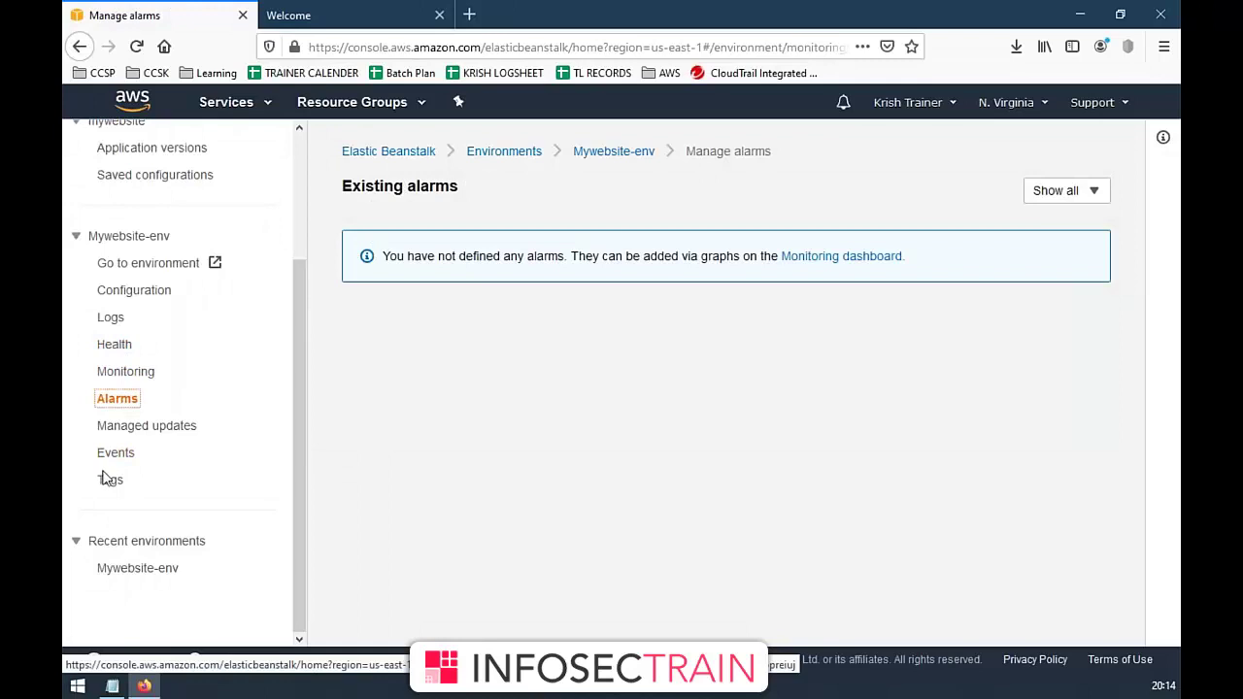
click(115, 571)
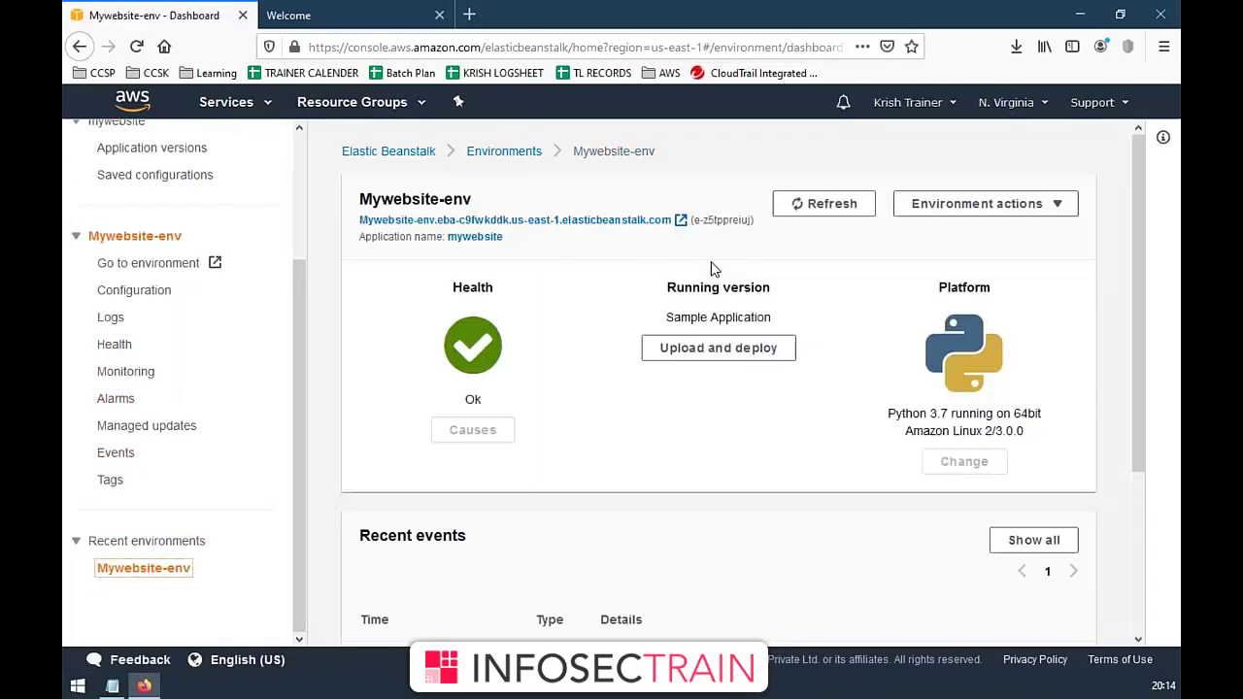
- Examine the Mywebsite-env dashboard and its available environment actions without running any of them
scroll(684, 420, down, 3)
scroll(653, 552, up, 3)
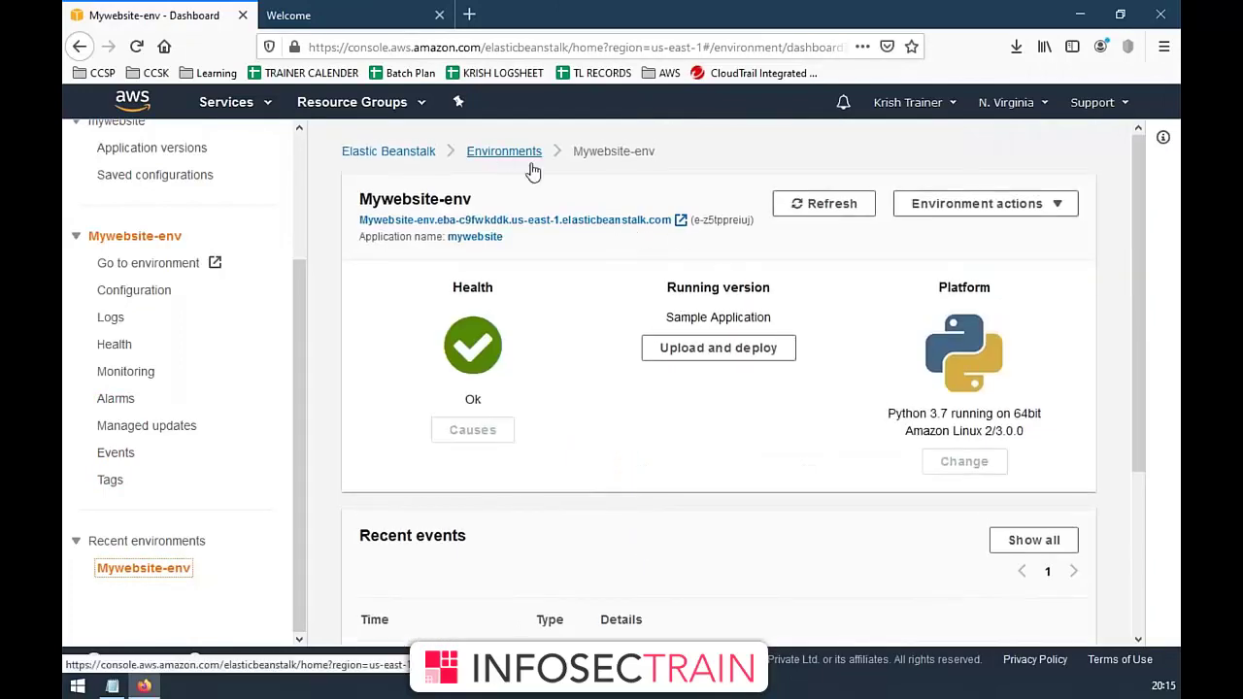
click(977, 206)
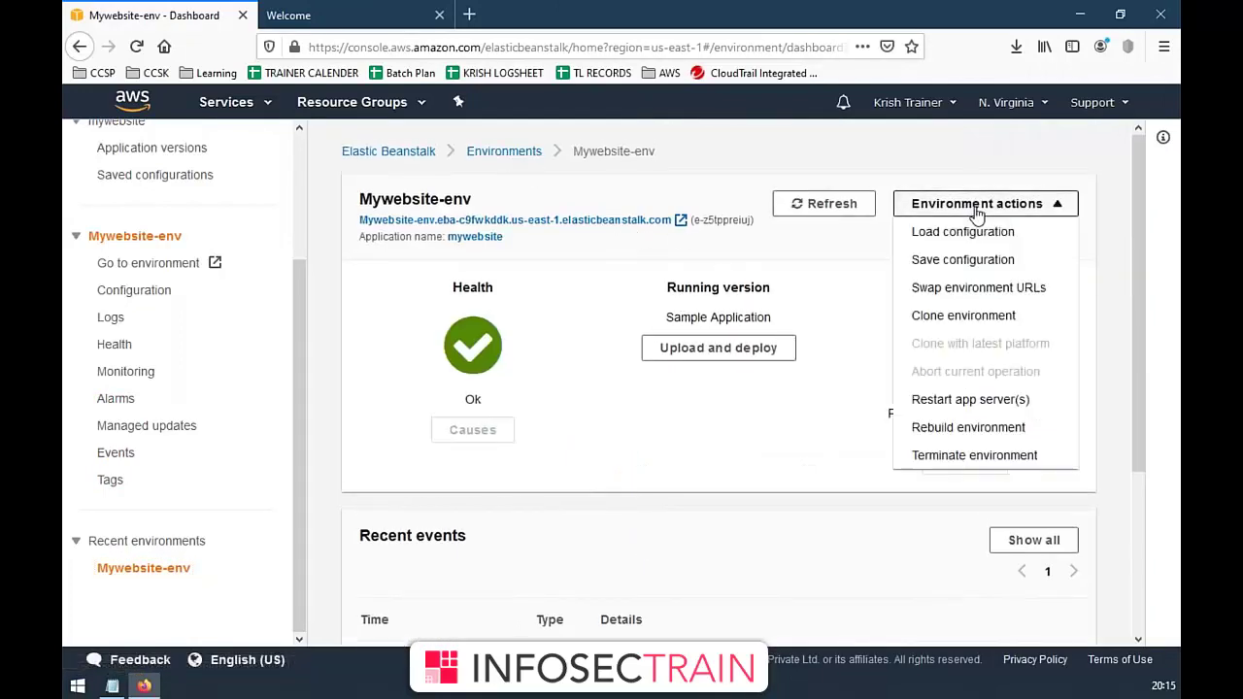
click(789, 458)
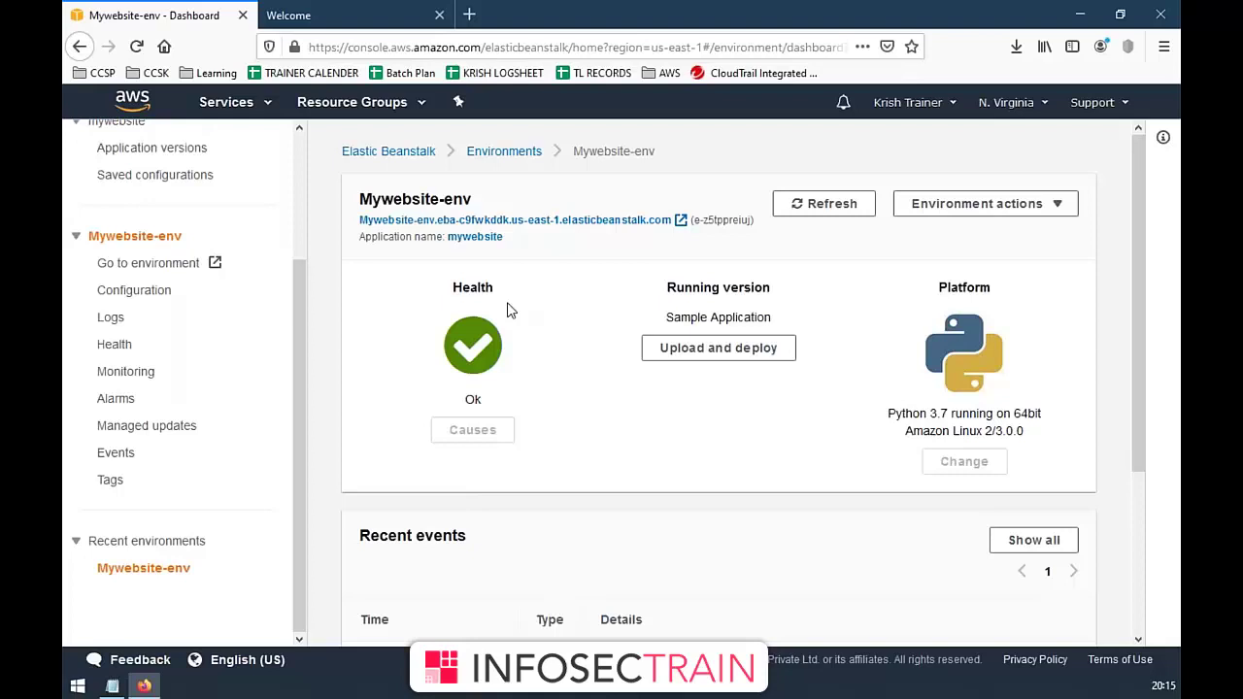
click(991, 209)
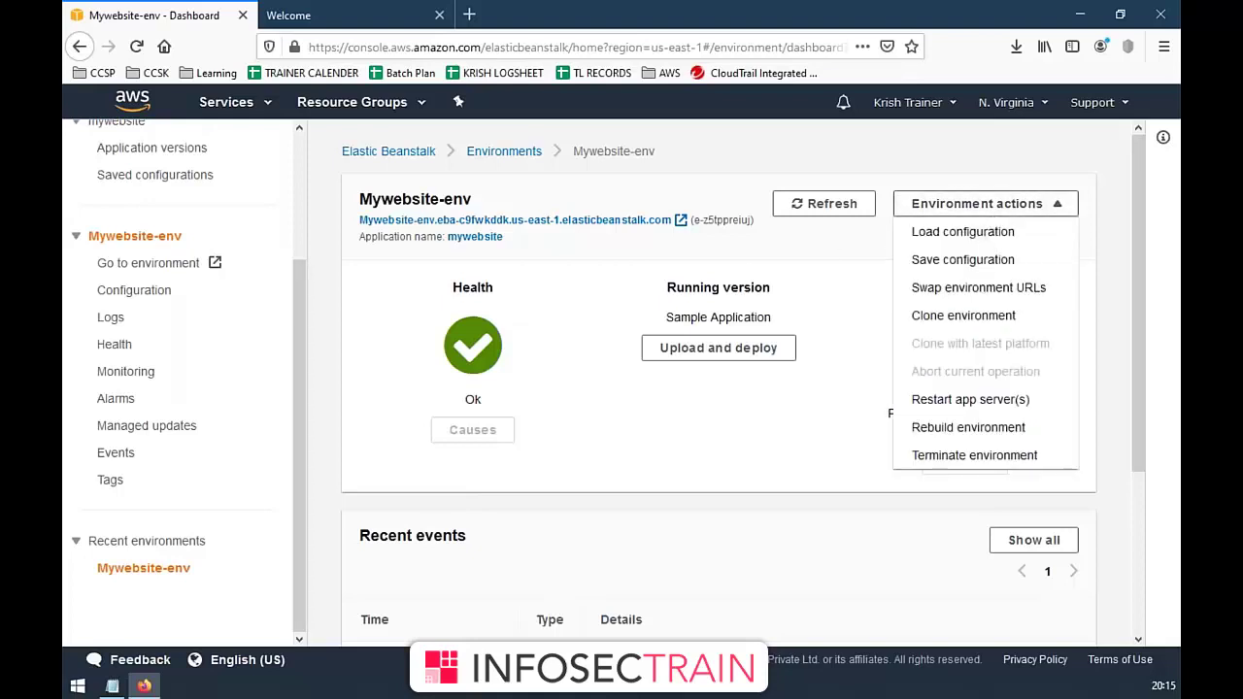
click(785, 425)
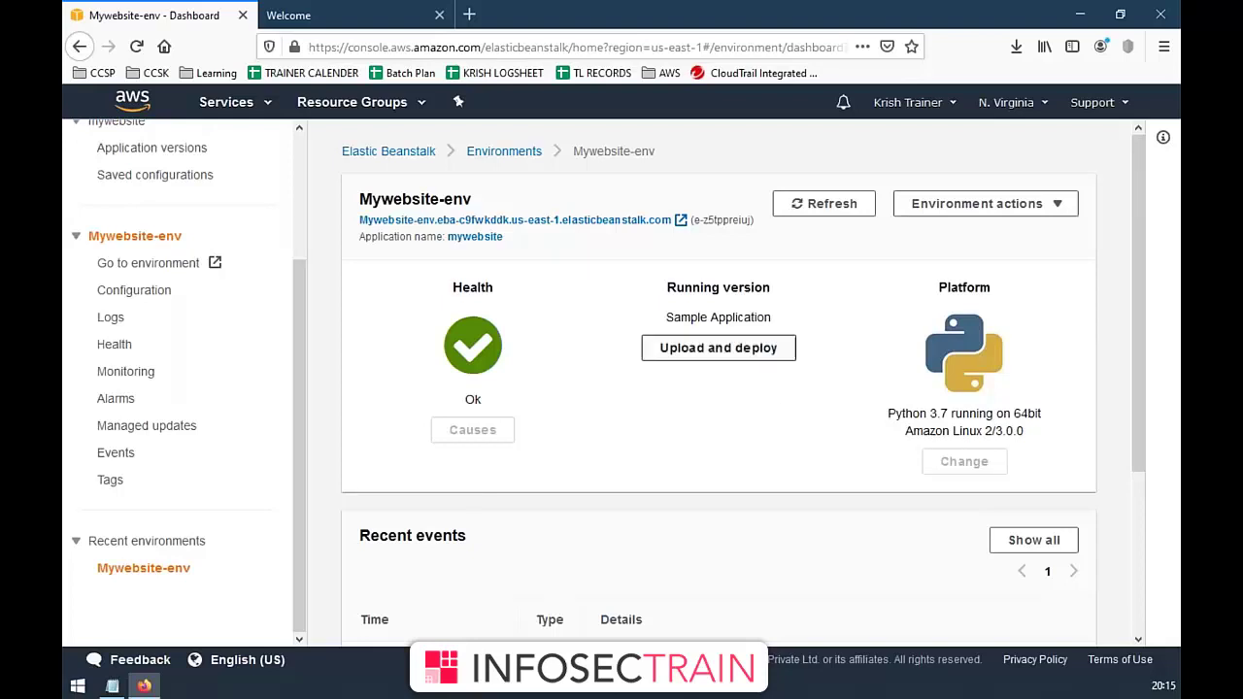
- Go to the Elastic Beanstalk welcome page and close the deployed website's tab
scroll(201, 316, up, 3)
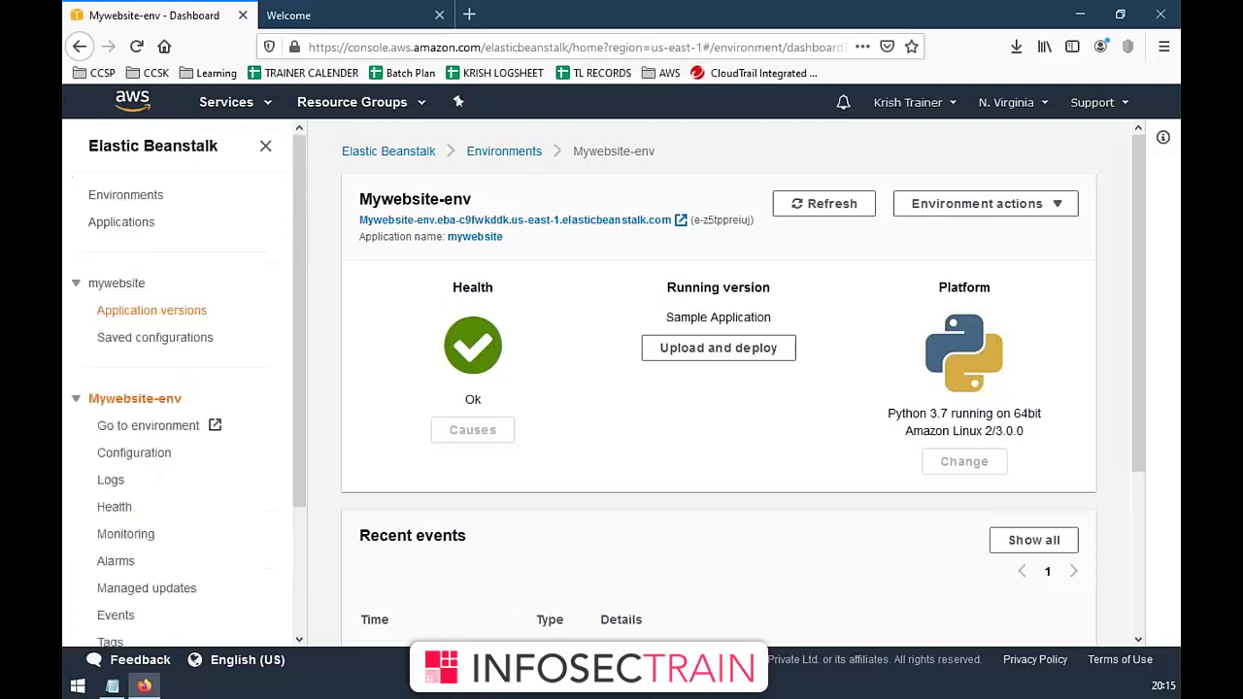
click(183, 159)
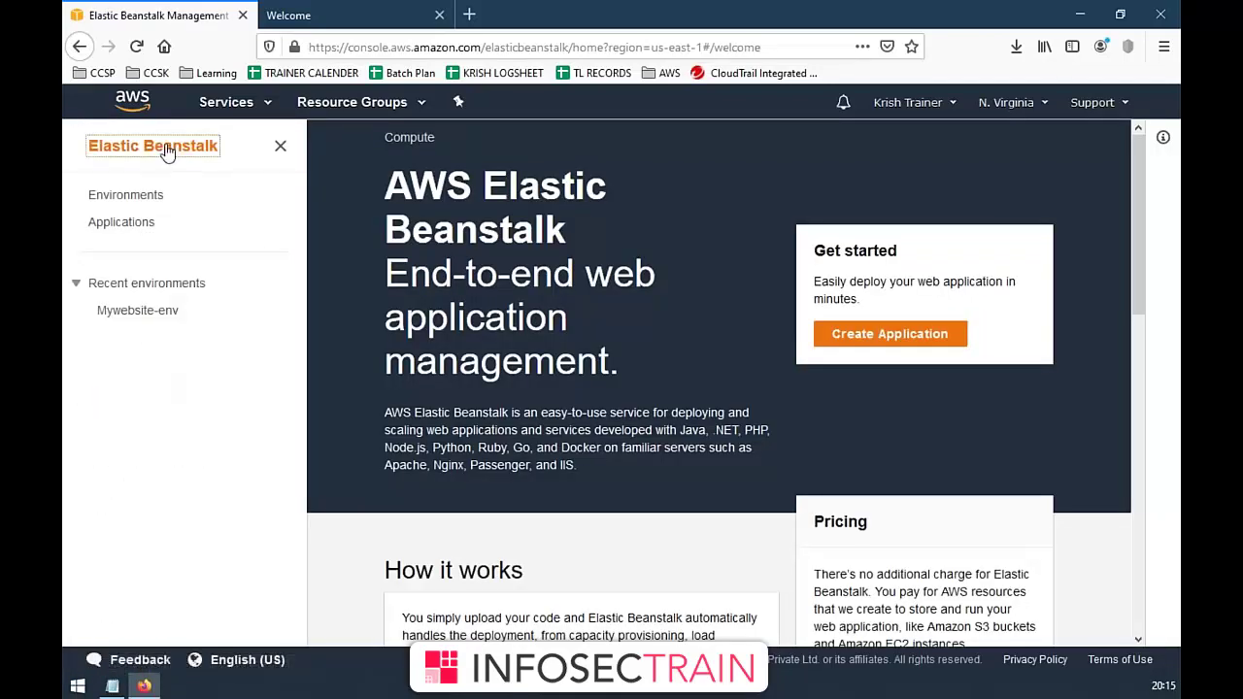
middle_click(328, 14)
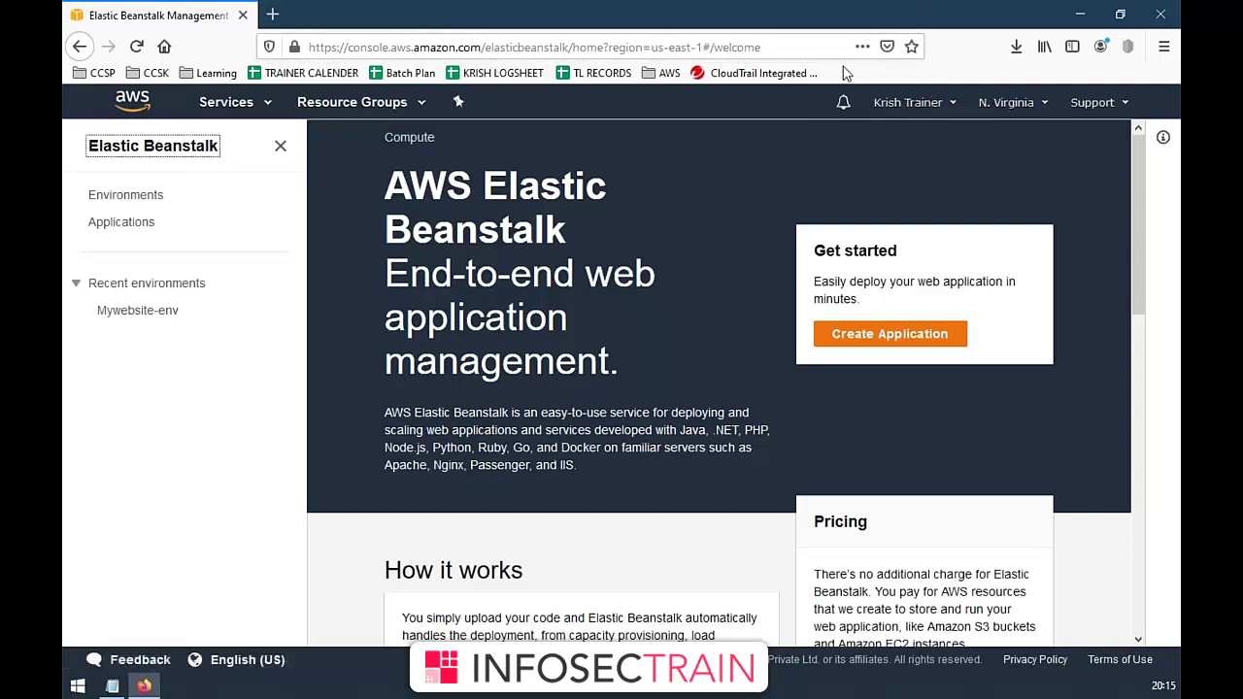
- Open the EC2 console in a new browser tab and show the running instances
click(270, 105)
middle_click(336, 242)
click(313, 17)
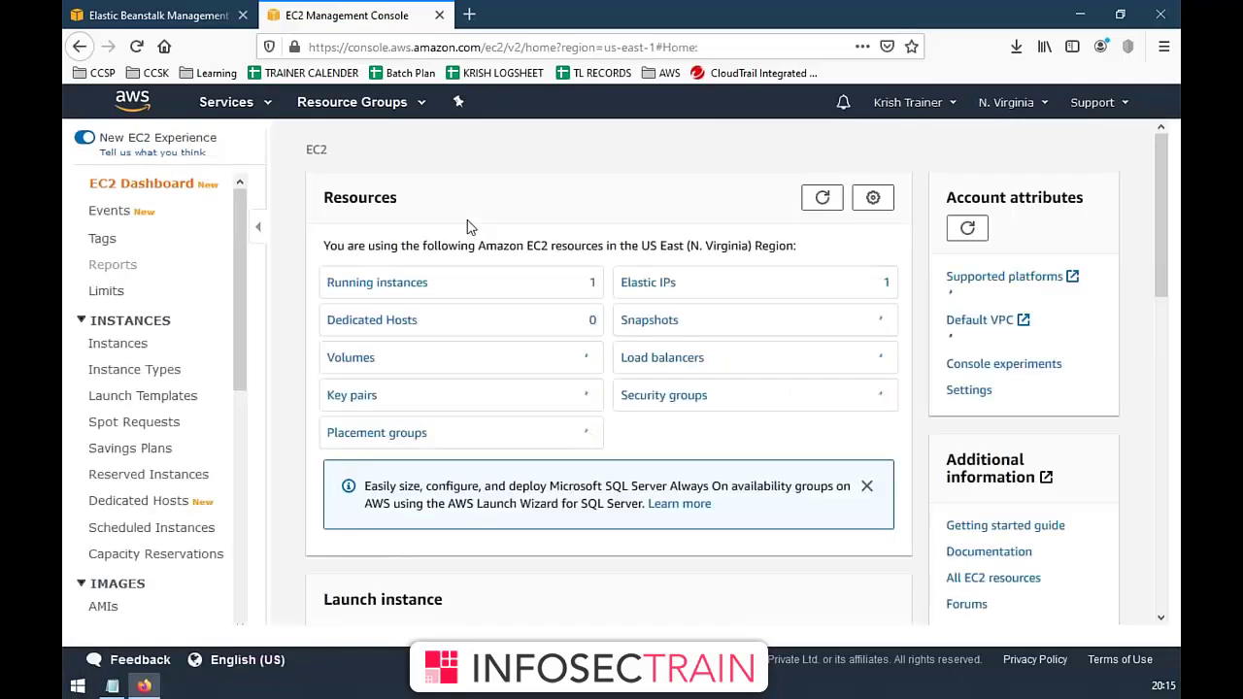
click(402, 282)
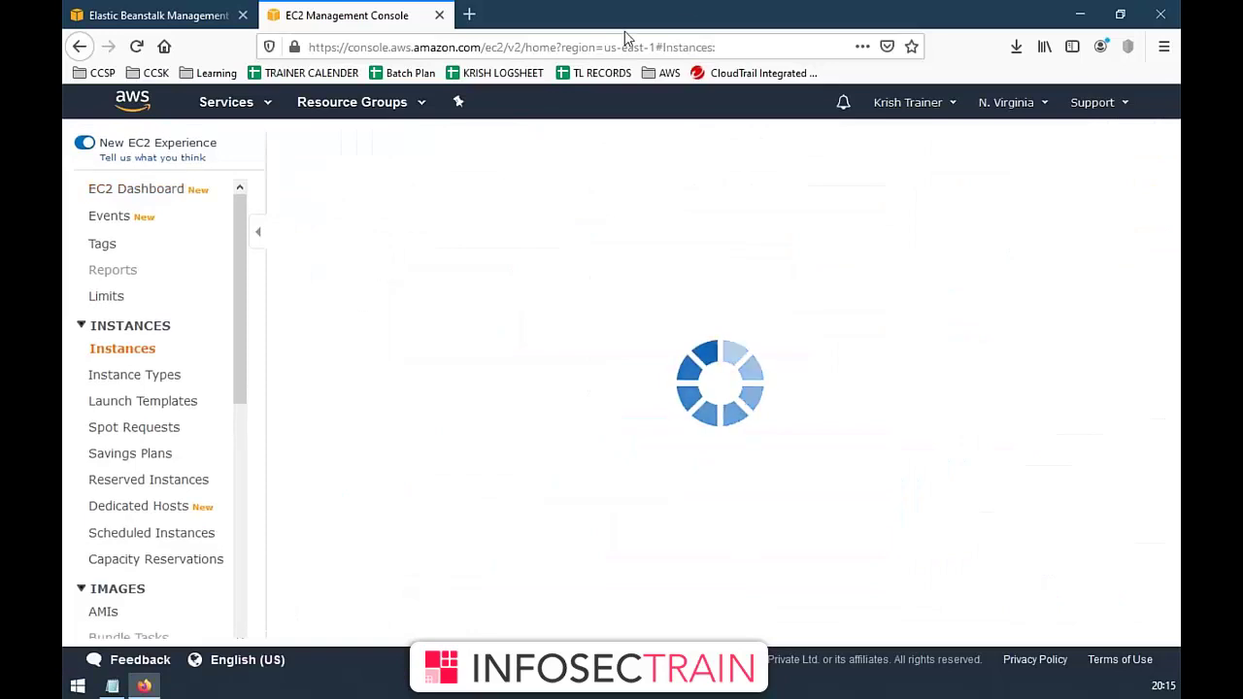
- Circle the Mywebsite-env instance in the EC2 instance list and draw diagonal strokes across it
key(ctrl+2)
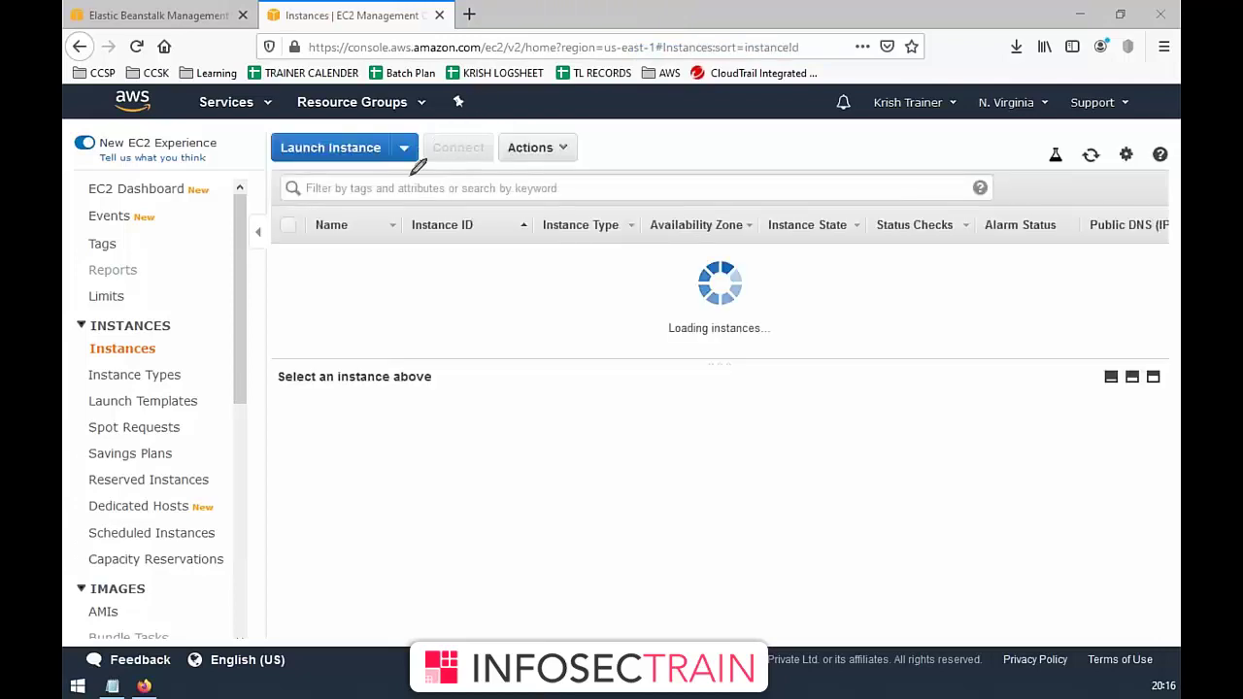
mouse_move(361, 199)
mouse_down()
mouse_move(393, 182)
mouse_move(447, 287)
mouse_move(320, 214)
mouse_up()
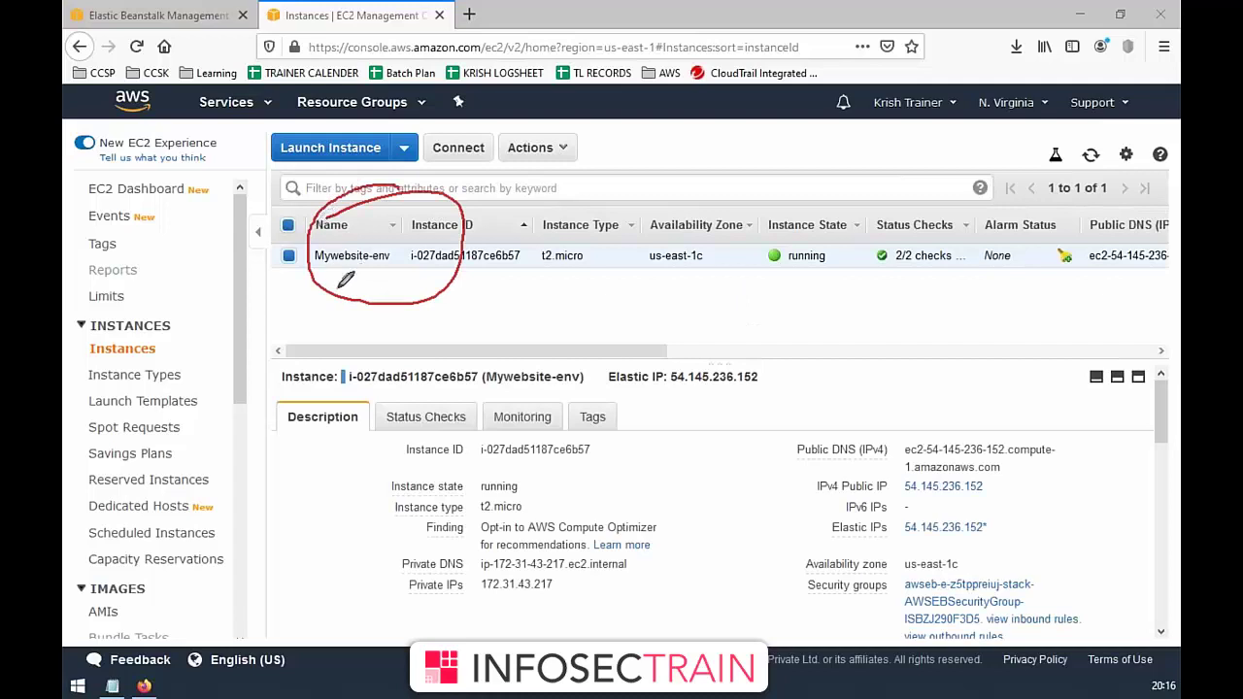
drag(338, 289, 442, 226)
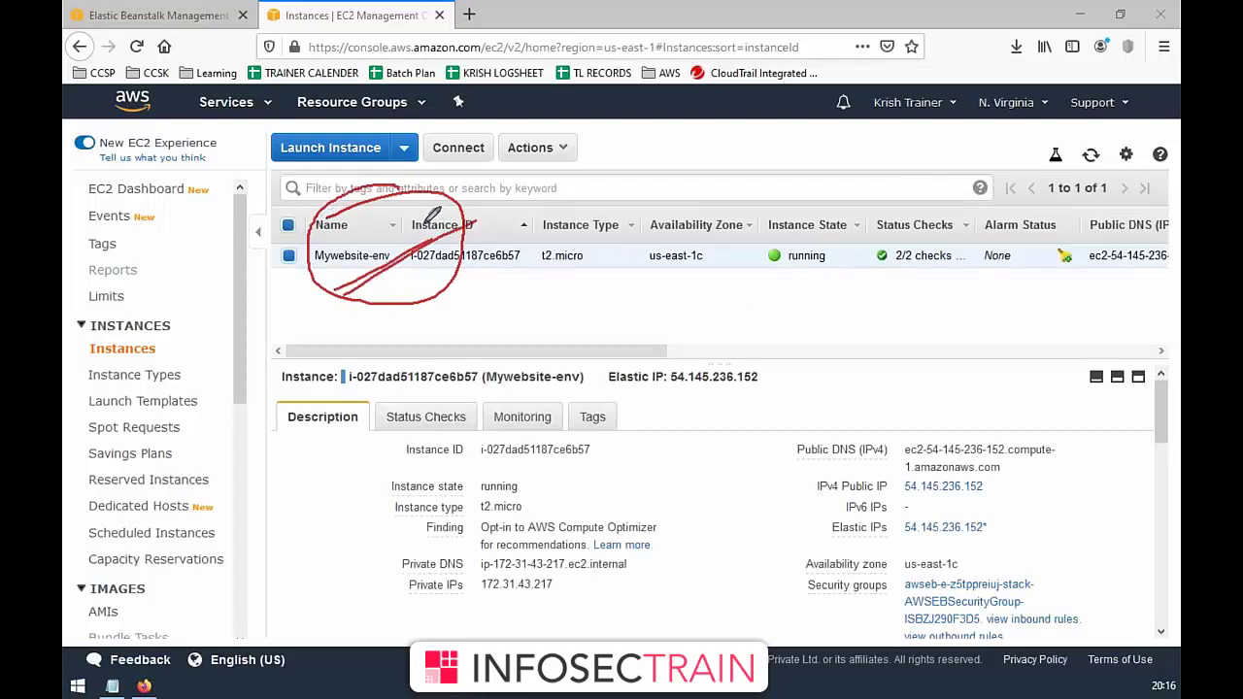
- Annotate the Mywebsite-env instance with a circled AWS note, underline its row and circle the t2.micro type before clearing the drawings
mouse_move(474, 224)
mouse_down()
mouse_move(482, 208)
mouse_move(491, 217)
mouse_up()
mouse_move(530, 182)
mouse_down()
mouse_move(514, 214)
mouse_move(540, 167)
mouse_up()
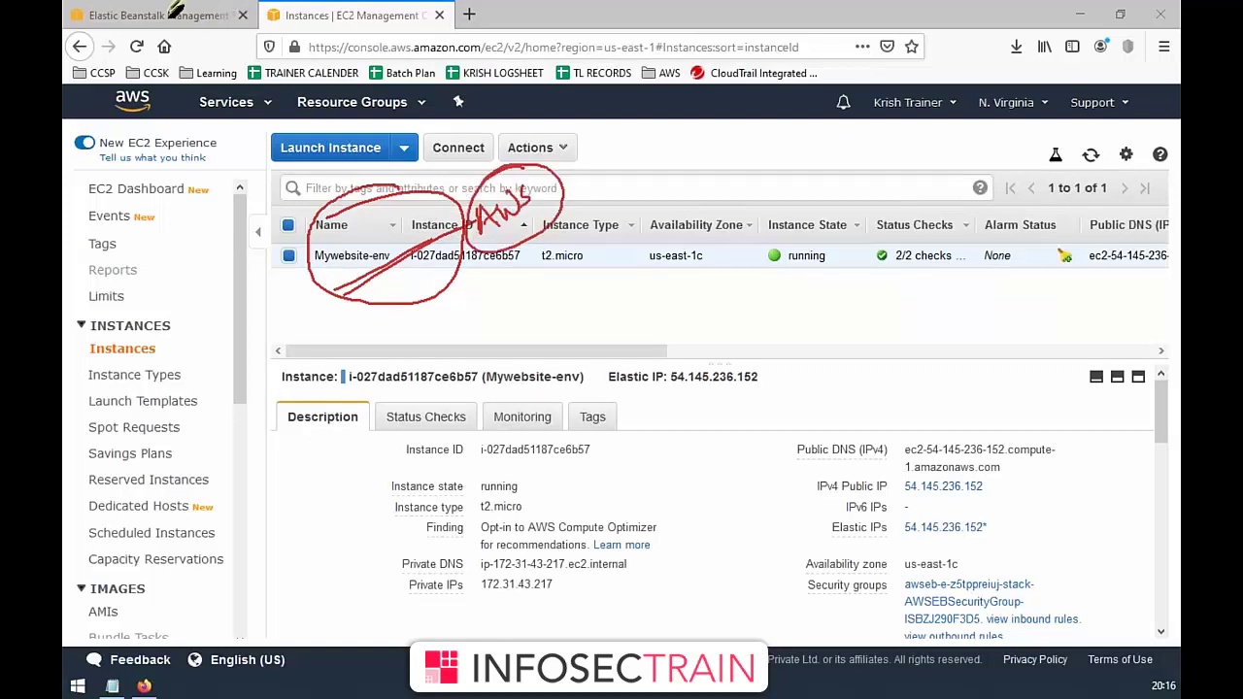
drag(165, 19, 186, 4)
drag(423, 281, 638, 258)
drag(716, 269, 800, 281)
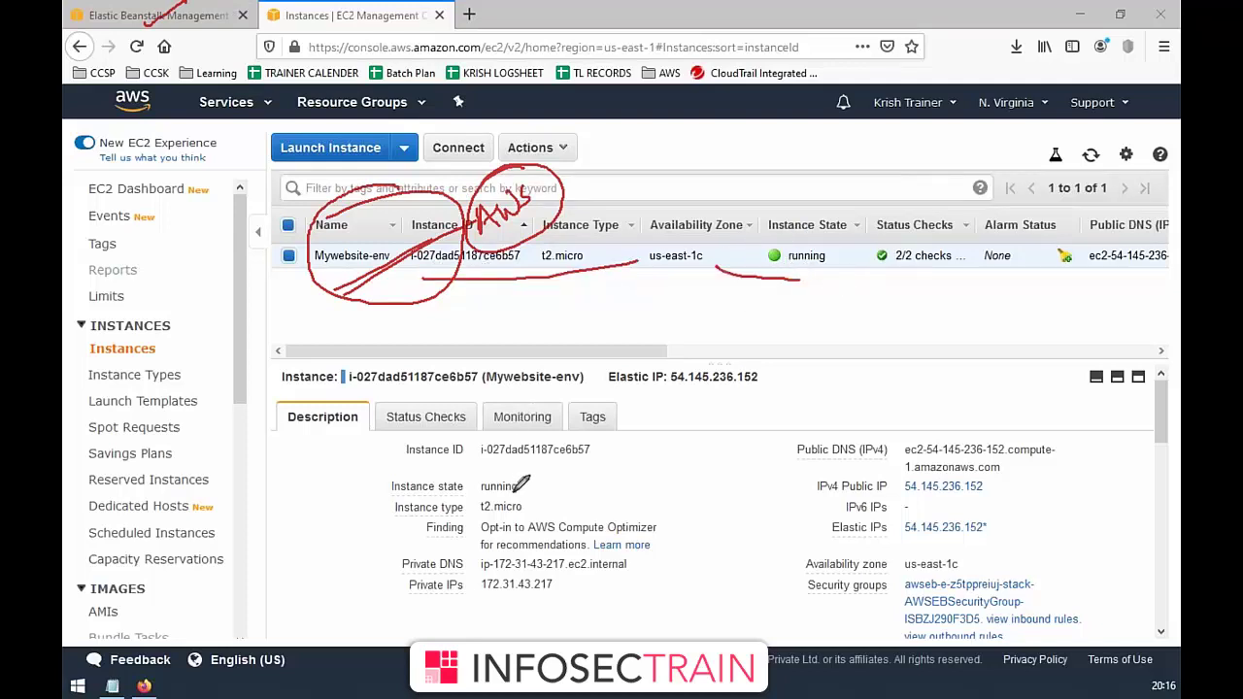
mouse_move(517, 491)
mouse_down()
mouse_move(488, 488)
mouse_move(485, 518)
mouse_move(536, 507)
mouse_move(516, 486)
mouse_up()
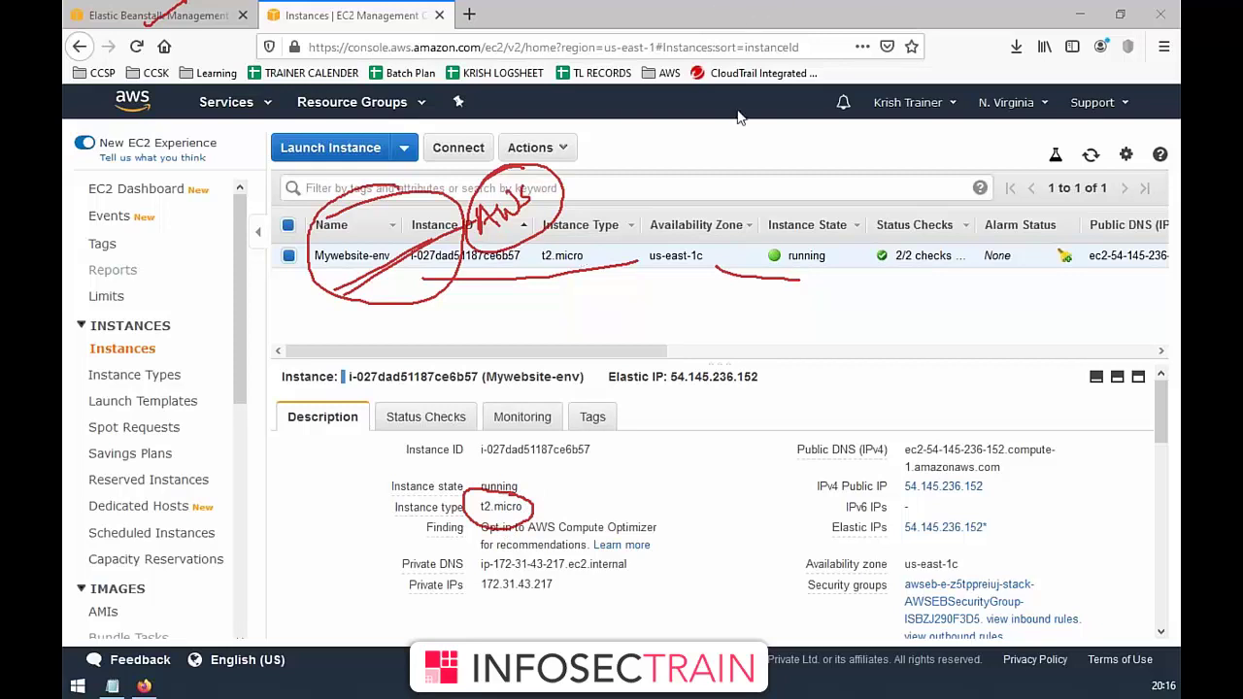
key(Escape)
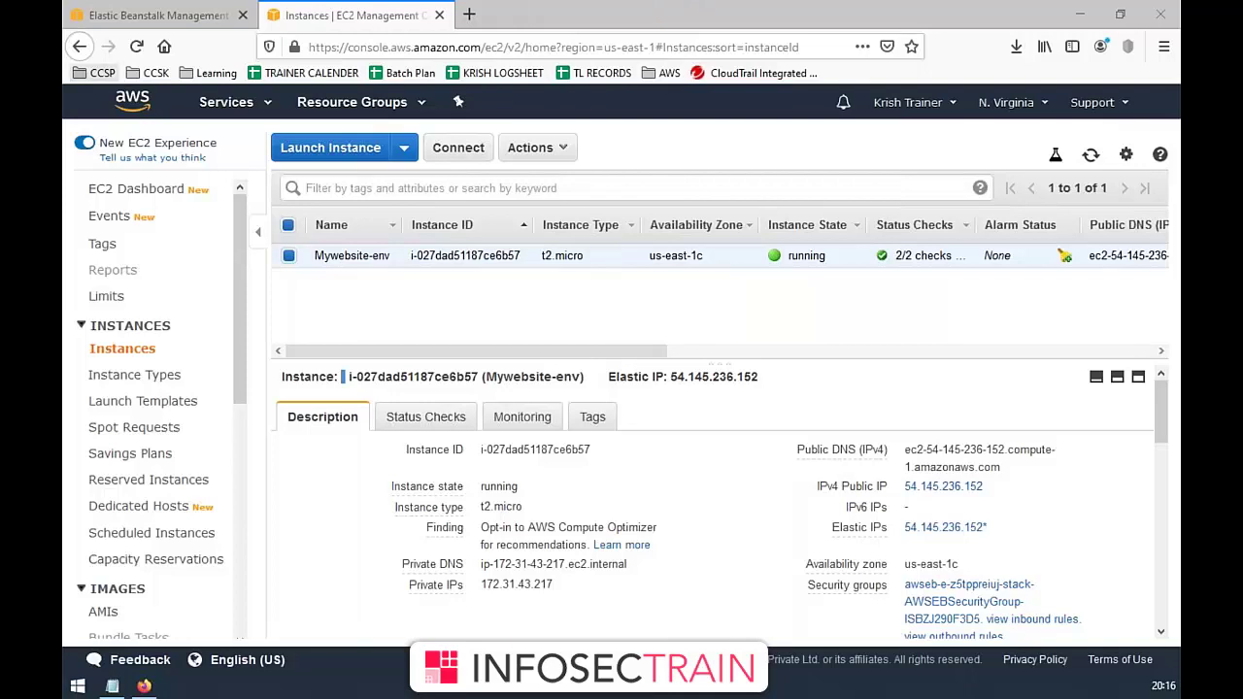
- View the Elastic Beanstalk welcome page with the services list closed and return to the EC2 instances page
click(156, 15)
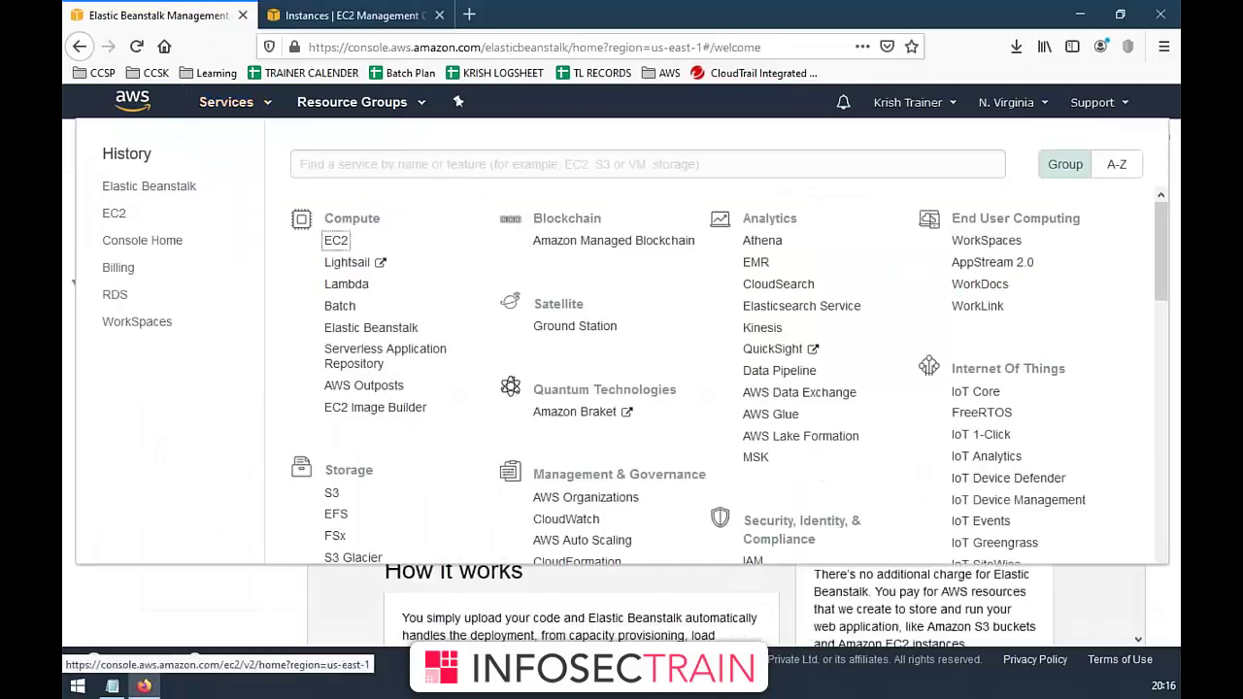
click(263, 104)
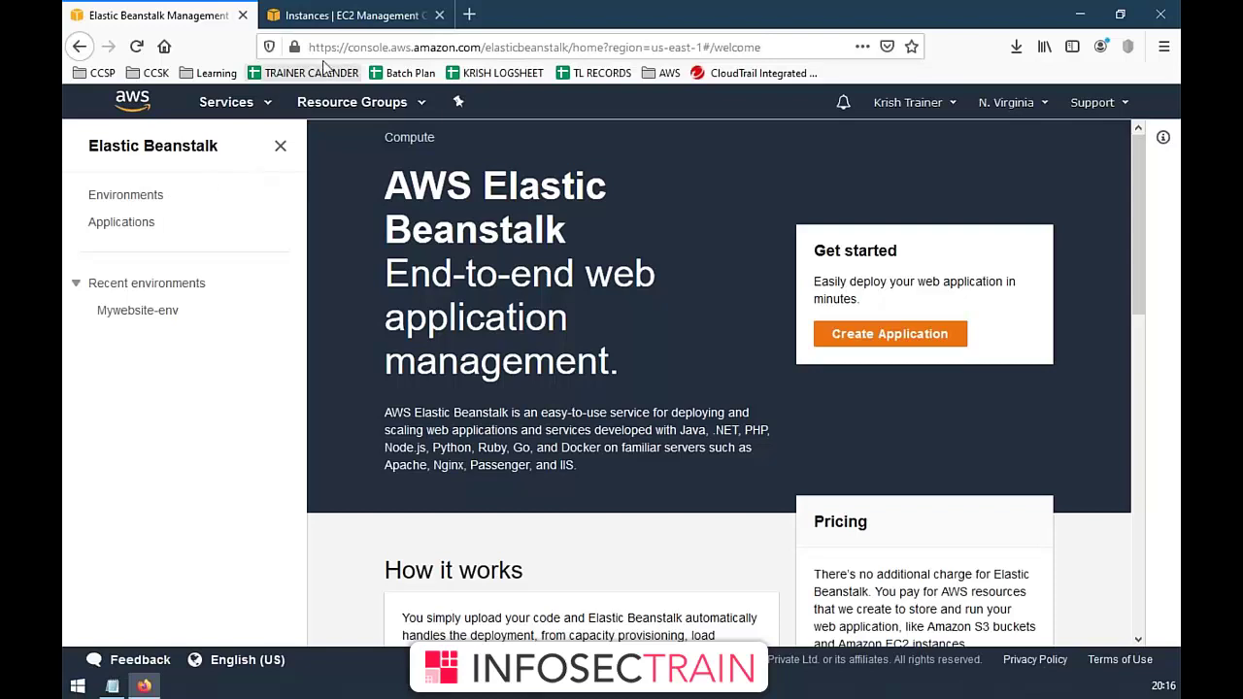
click(350, 16)
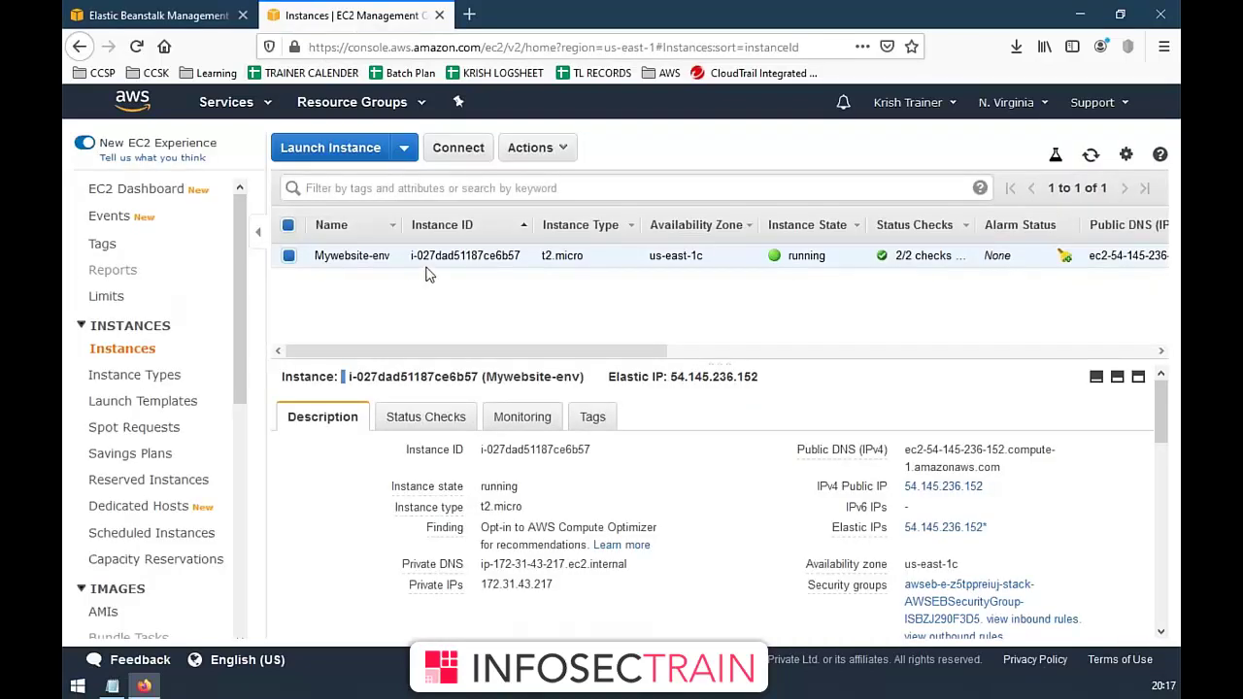
- Circle the t2.micro instance type, tick the Mywebsite-env instance and the Elastic Beanstalk tab, and clear the marks
key(ctrl+shift+p)
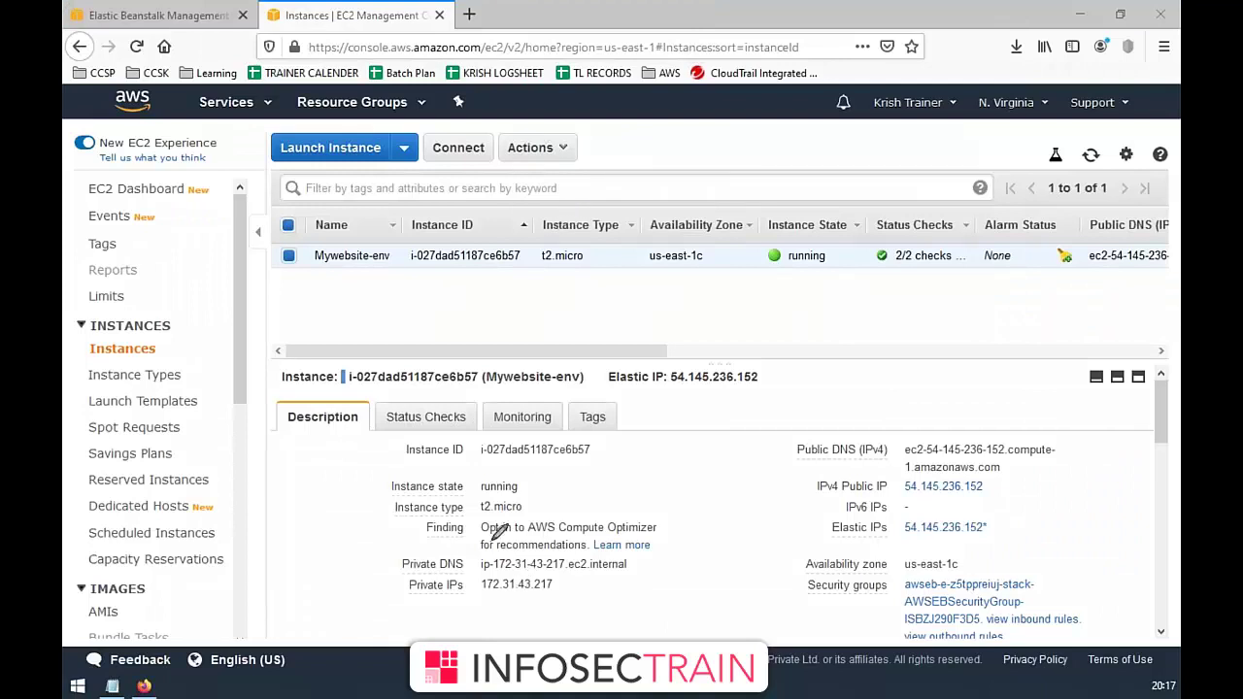
drag(513, 487, 507, 493)
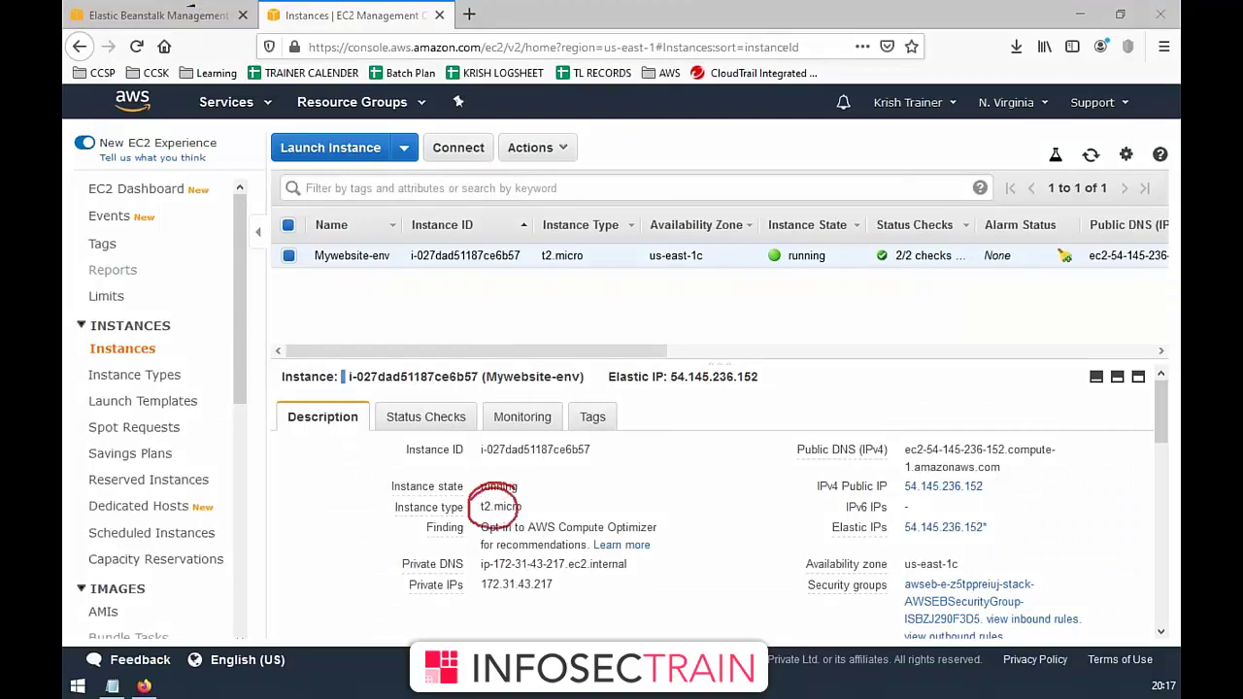
drag(163, 10, 185, 1)
drag(358, 275, 420, 225)
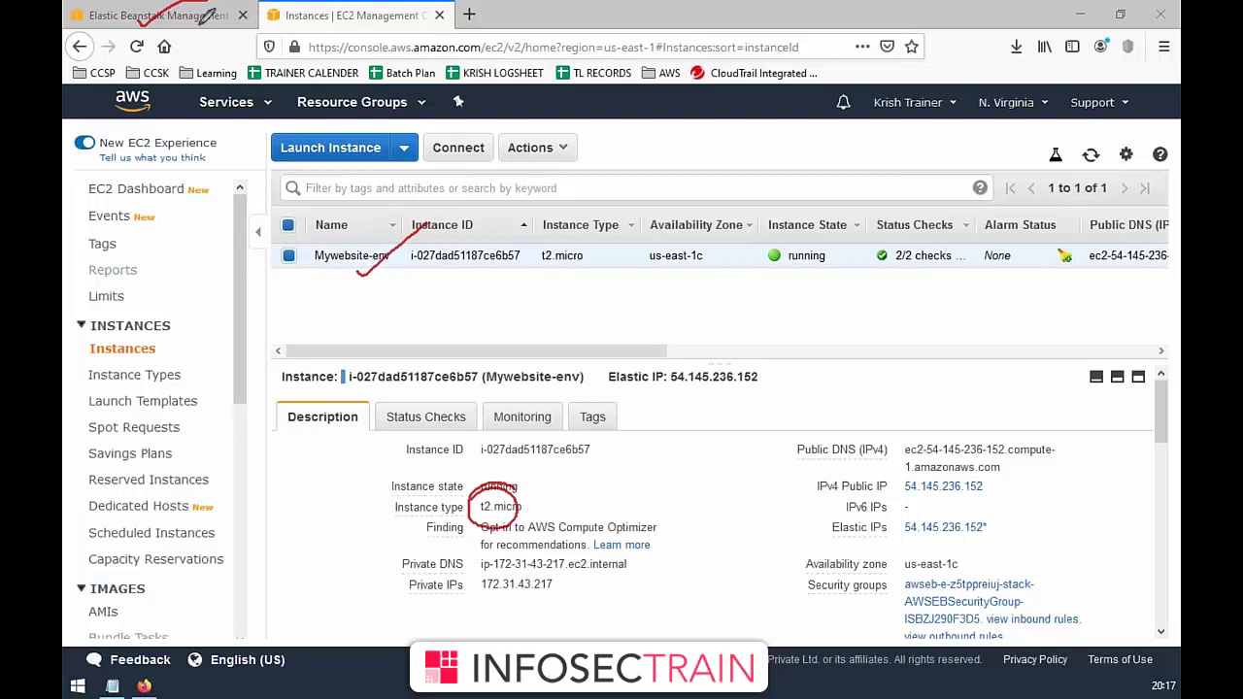
drag(178, 31, 229, 14)
click(787, 128)
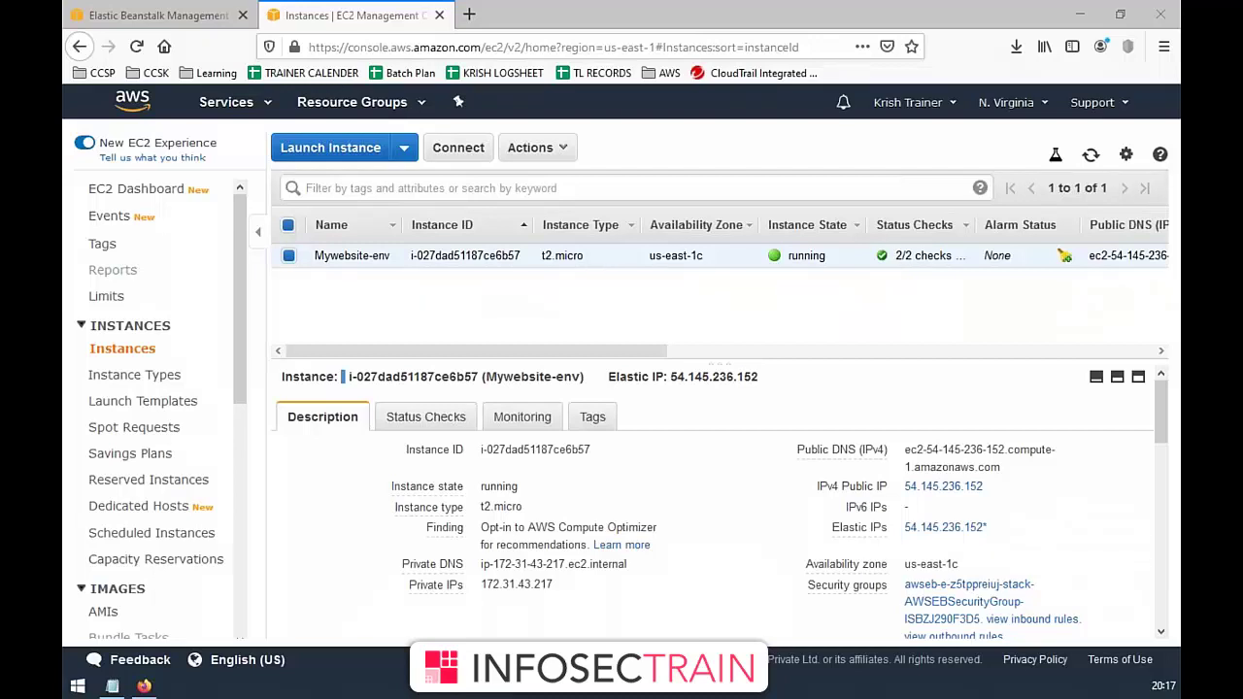
- Write a circled Serverless note over the instance details with underlines and ticks, and circle Mywebsite-env in the instance list
click(248, 104)
click(248, 104)
mouse_move(653, 485)
mouse_down()
mouse_move(680, 439)
mouse_move(750, 381)
mouse_move(656, 381)
mouse_move(583, 447)
mouse_up()
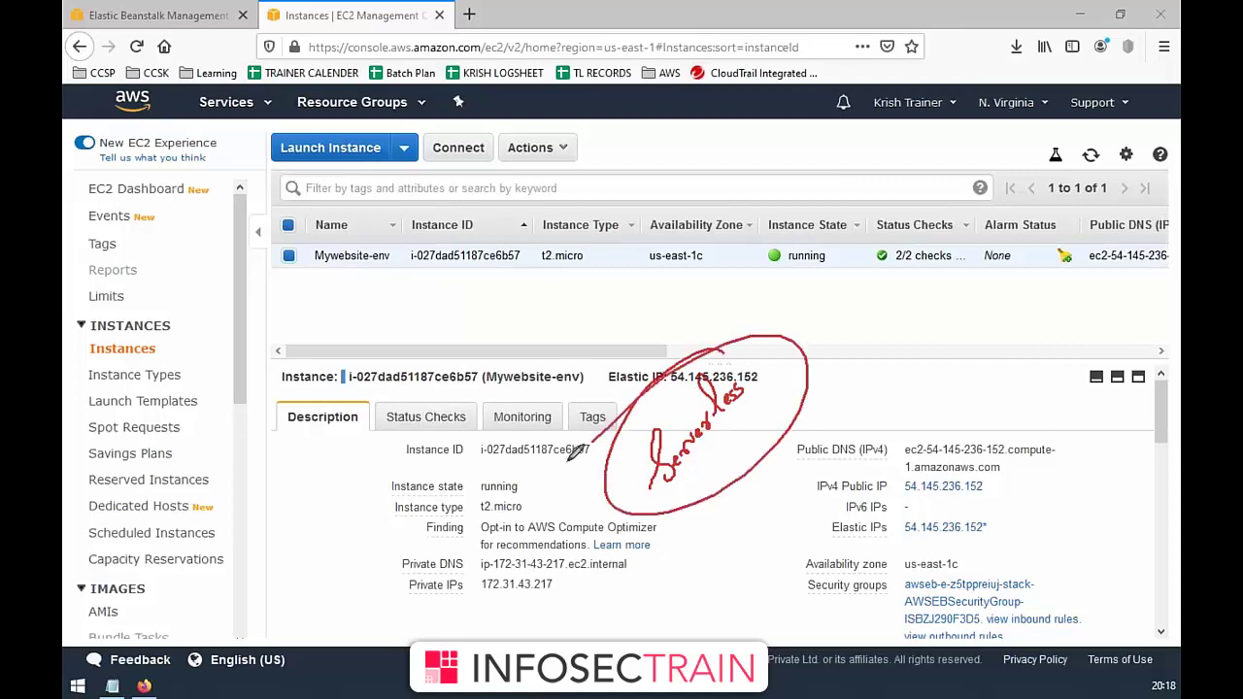
drag(630, 387, 658, 313)
drag(707, 464, 756, 399)
mouse_move(723, 468)
mouse_down()
mouse_move(777, 391)
mouse_move(802, 290)
mouse_up()
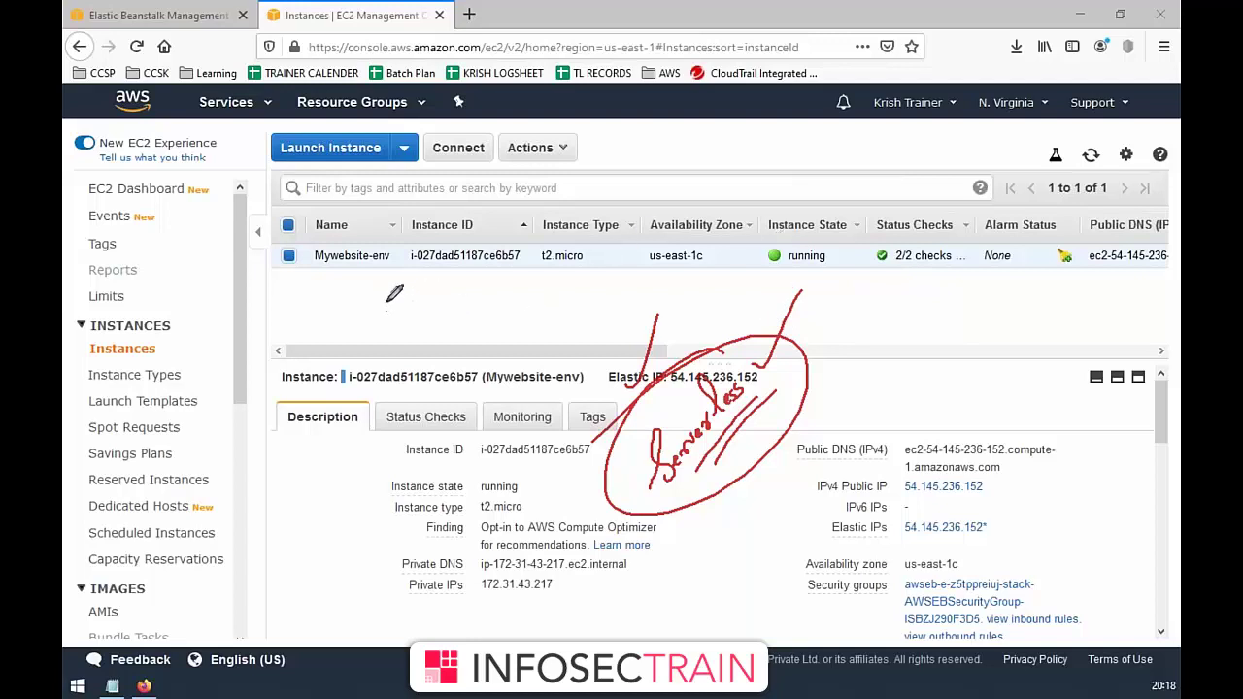
mouse_move(377, 209)
mouse_down()
mouse_move(296, 270)
mouse_move(432, 255)
mouse_move(367, 214)
mouse_up()
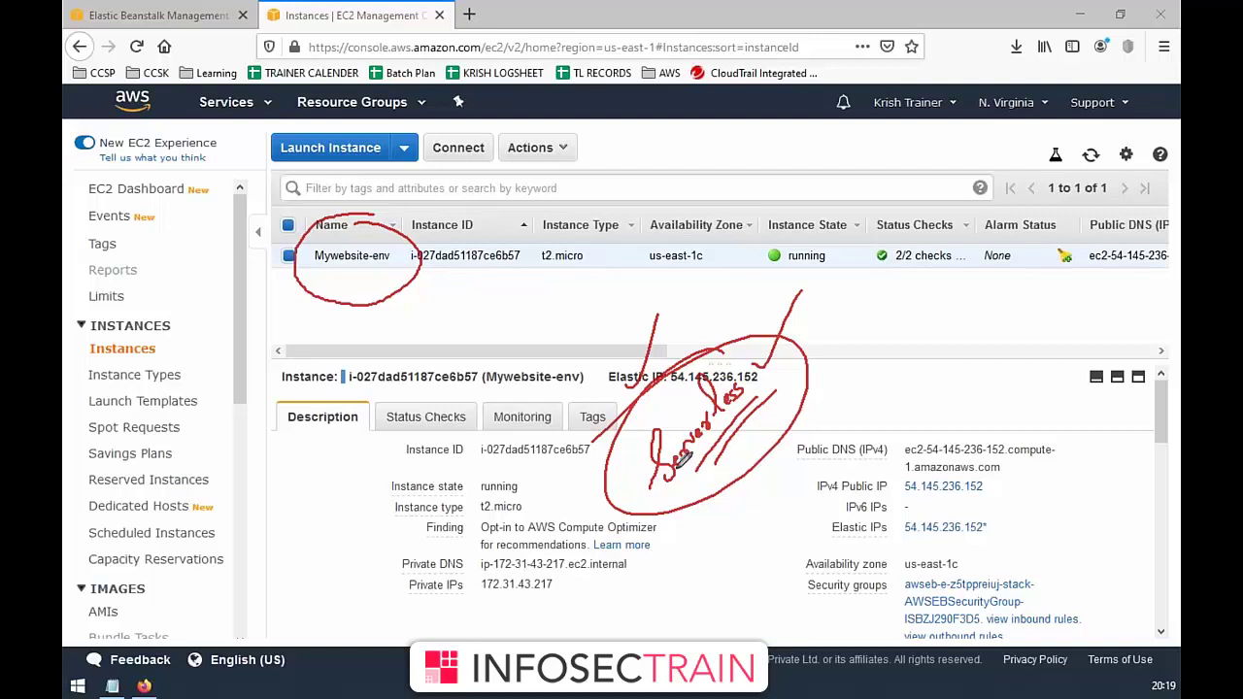
drag(629, 503, 701, 383)
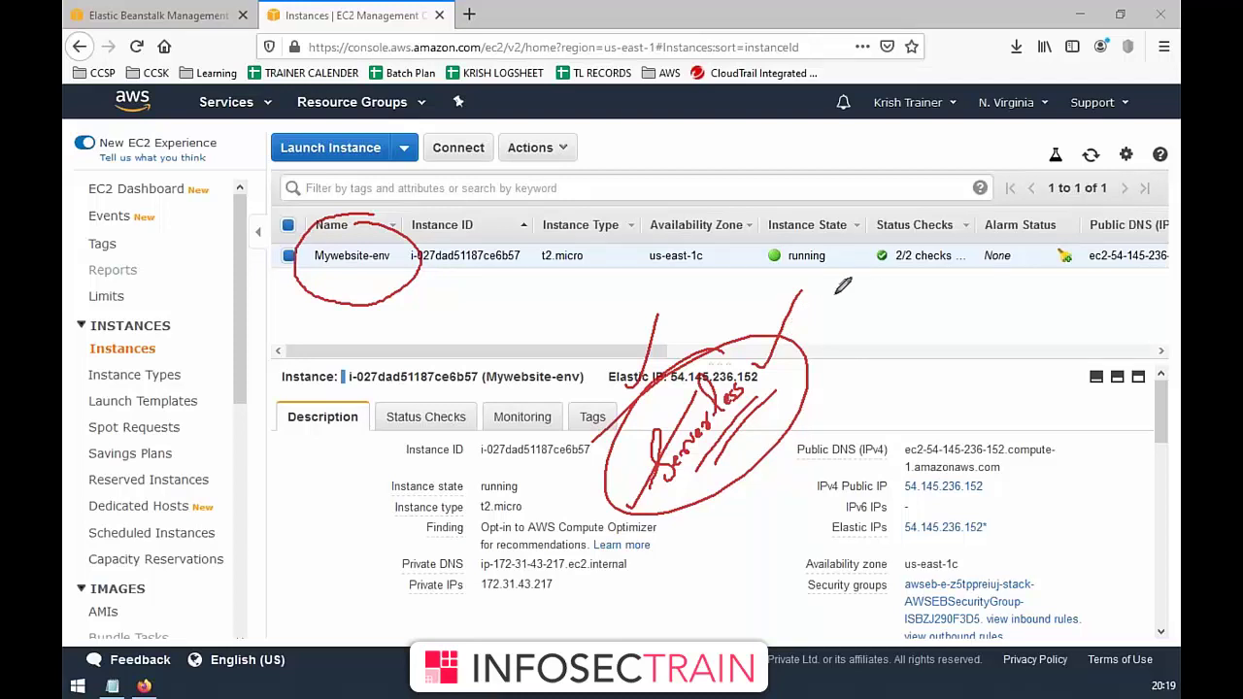
- Sketch a large tilted box containing a small labelled box, with arrows to two handwritten labels, and circle both labels
mouse_move(855, 306)
mouse_down()
mouse_move(910, 398)
mouse_move(1033, 175)
mouse_move(1122, 296)
mouse_up()
mouse_move(910, 398)
mouse_down()
mouse_move(959, 433)
mouse_move(1098, 309)
mouse_up()
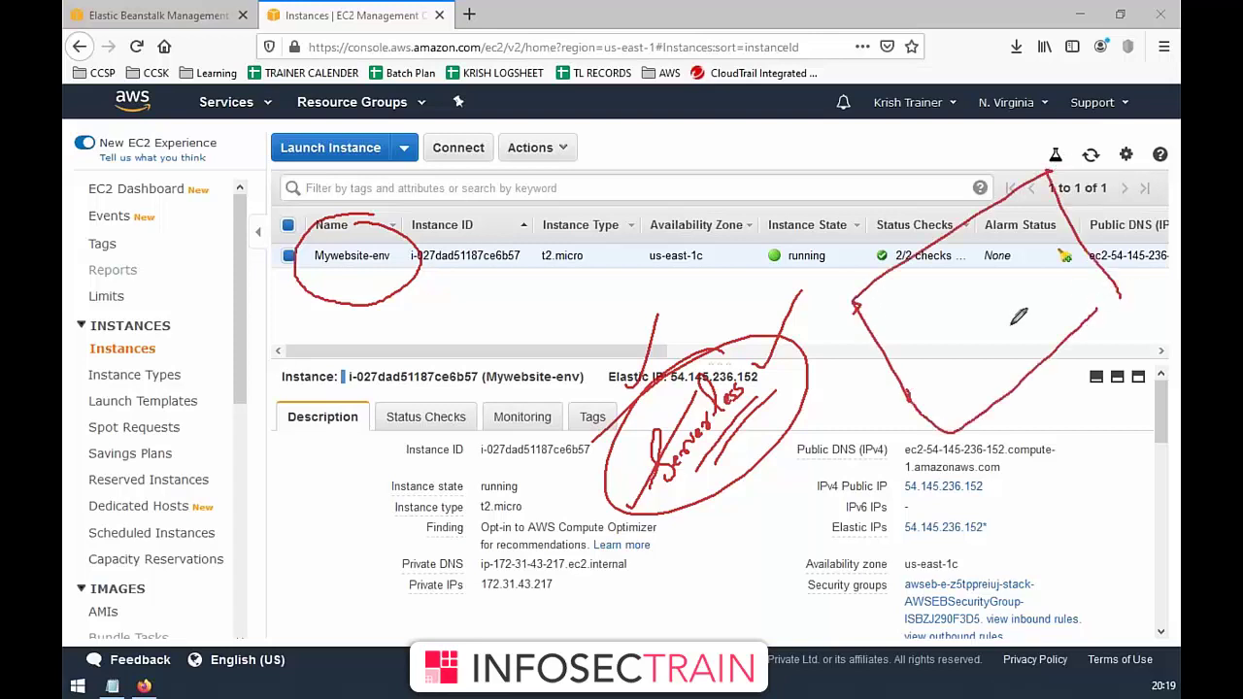
mouse_move(893, 311)
mouse_down()
mouse_move(909, 346)
mouse_move(919, 293)
mouse_move(947, 332)
mouse_move(911, 352)
mouse_move(892, 313)
mouse_move(914, 350)
mouse_move(938, 284)
mouse_move(915, 342)
mouse_move(908, 321)
mouse_move(935, 307)
mouse_move(921, 346)
mouse_move(913, 301)
mouse_move(798, 428)
mouse_move(848, 389)
mouse_up()
mouse_move(896, 338)
mouse_down()
mouse_move(835, 445)
mouse_move(848, 428)
mouse_move(831, 424)
mouse_move(826, 437)
mouse_up()
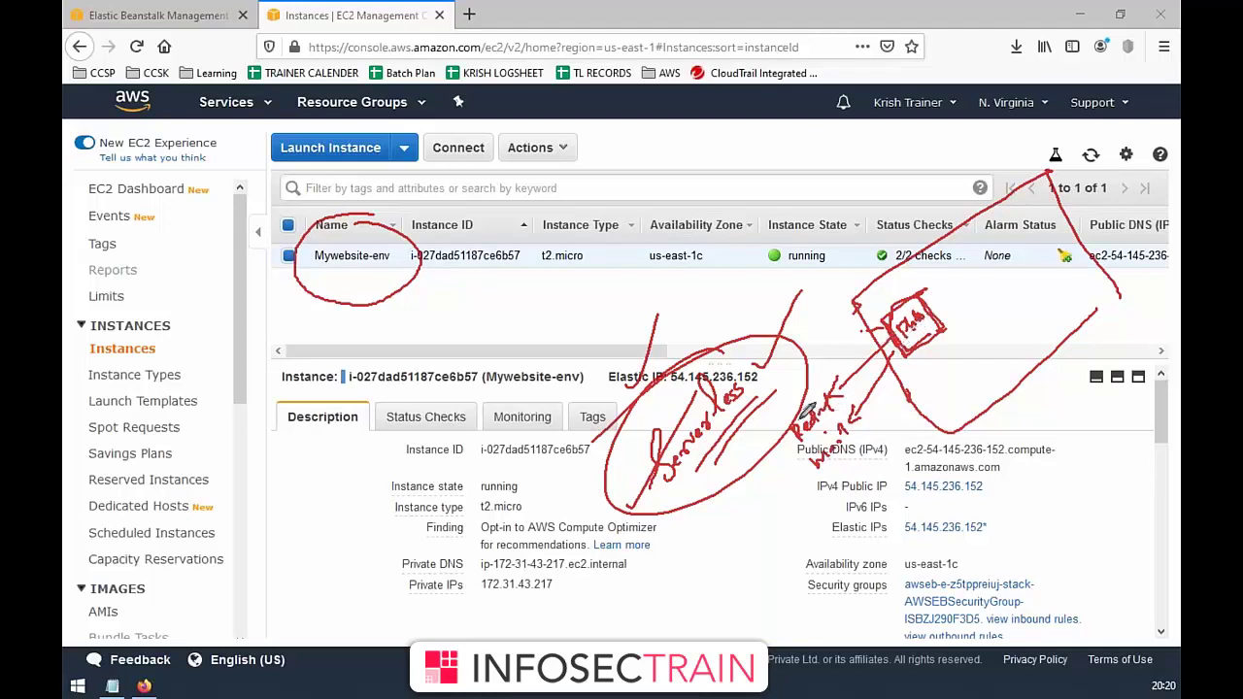
mouse_move(826, 386)
mouse_down()
mouse_move(789, 422)
mouse_move(822, 369)
mouse_move(800, 395)
mouse_up()
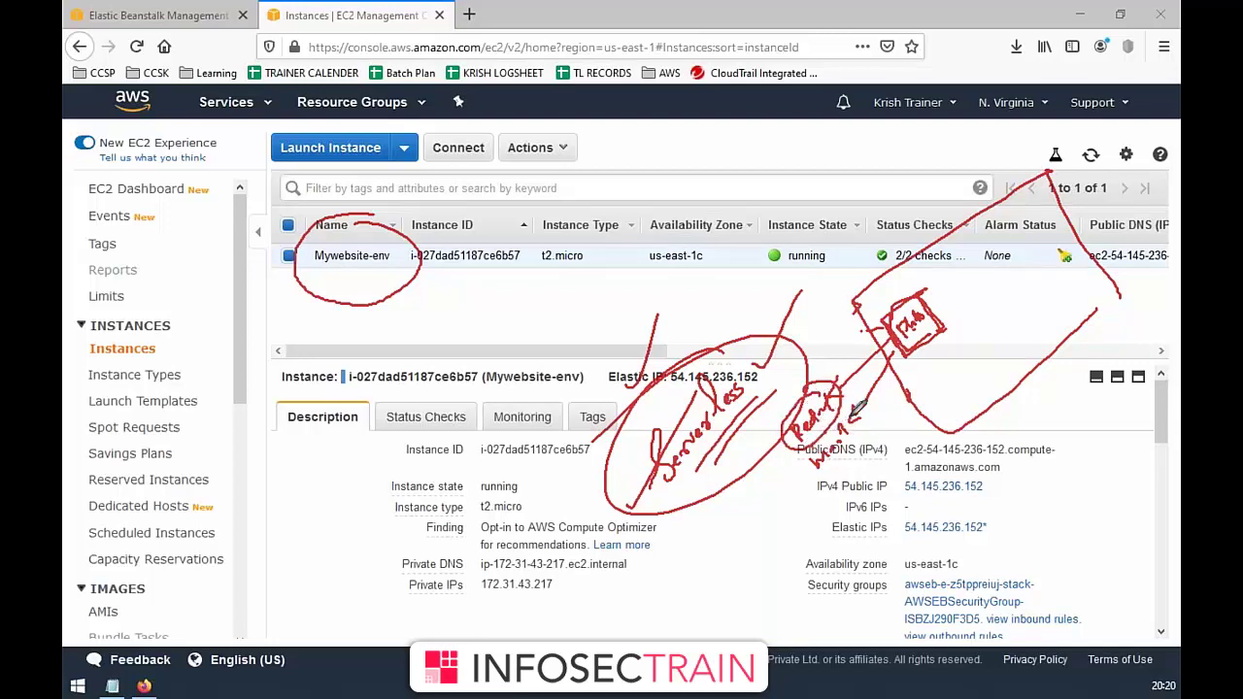
drag(848, 409, 841, 421)
mouse_move(829, 477)
mouse_down()
mouse_move(881, 413)
mouse_move(824, 426)
mouse_up()
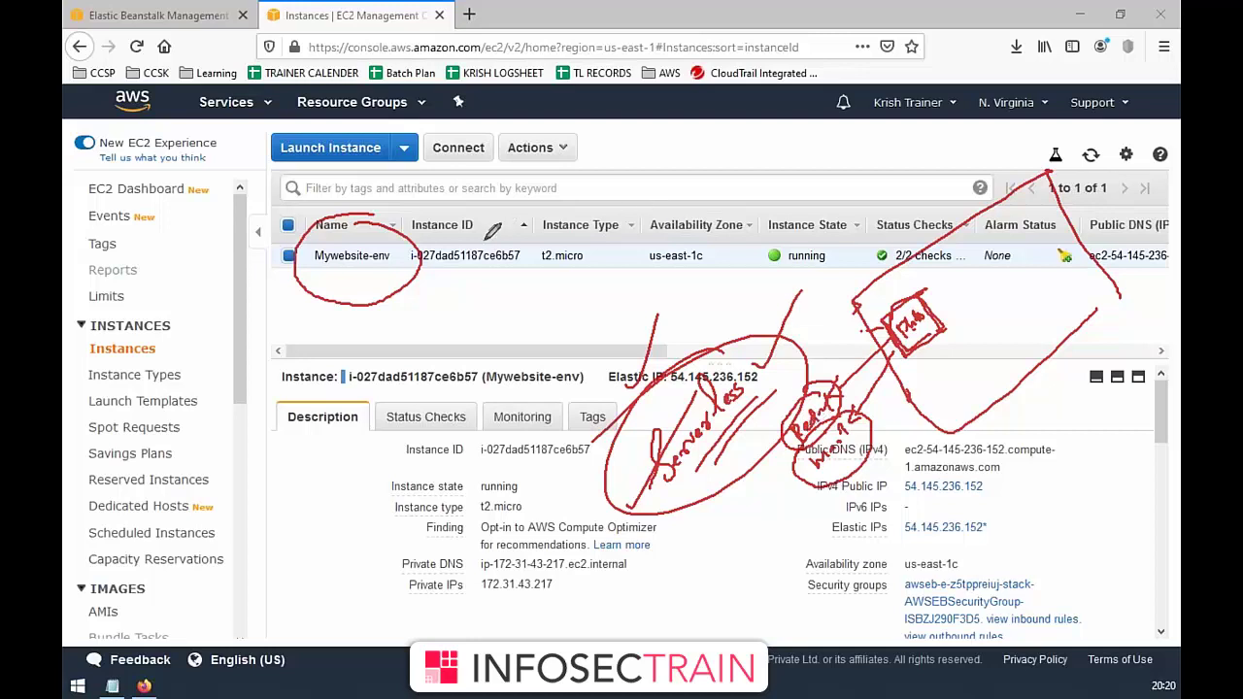
- Tick the Mywebsite-env instance, add circled Trigger and AWS Lambda notes beside it, and erase all the drawings
drag(342, 279, 445, 202)
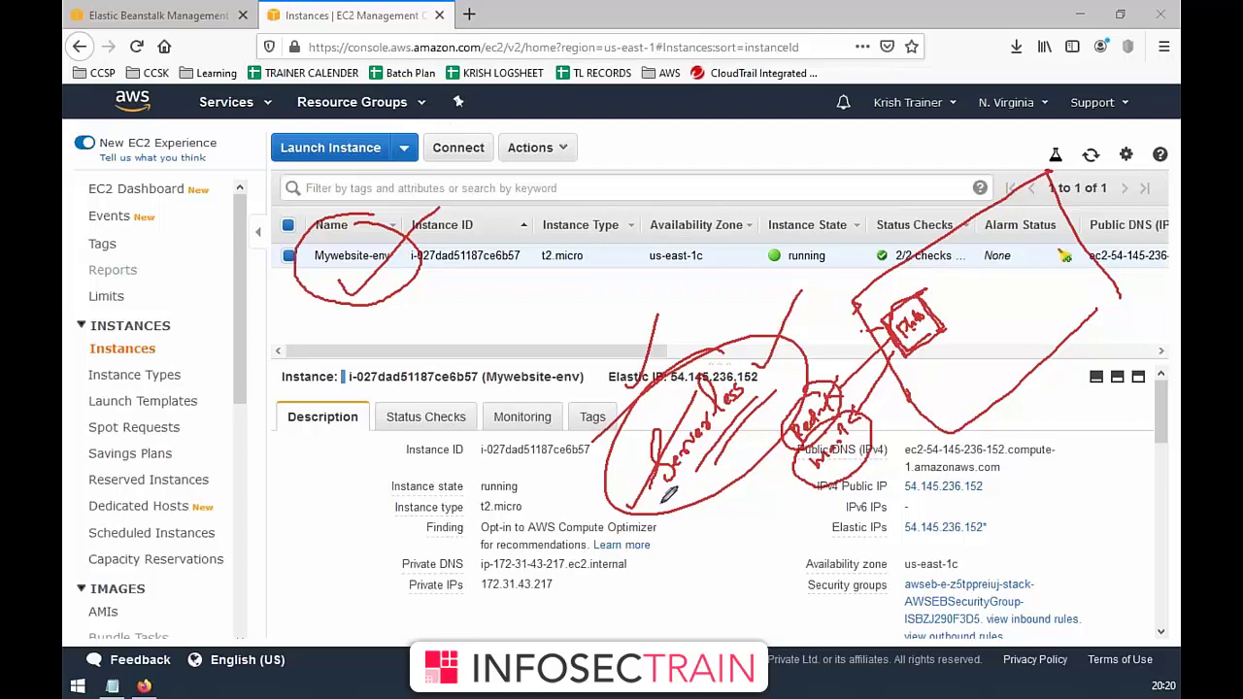
mouse_move(515, 325)
mouse_down()
mouse_move(561, 284)
mouse_move(592, 303)
mouse_move(629, 255)
mouse_move(545, 303)
mouse_up()
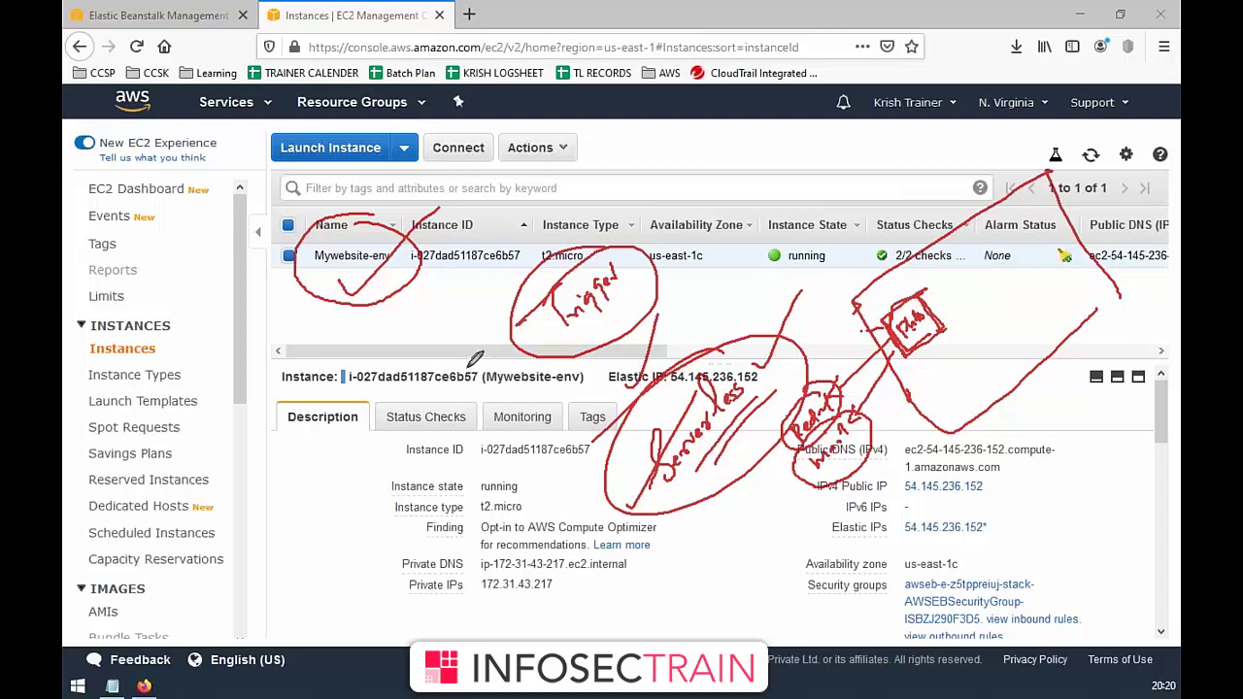
drag(800, 482, 779, 507)
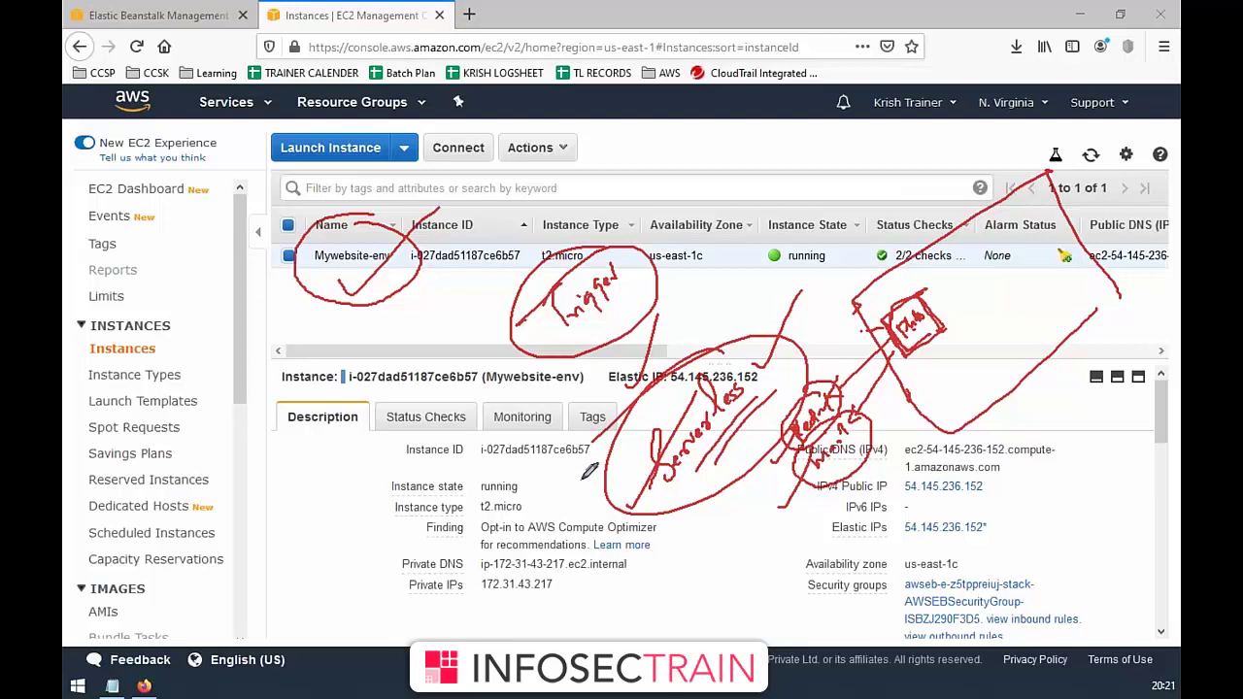
mouse_move(387, 361)
mouse_down()
mouse_move(394, 345)
mouse_move(408, 374)
mouse_move(414, 336)
mouse_move(500, 263)
mouse_move(442, 238)
mouse_up()
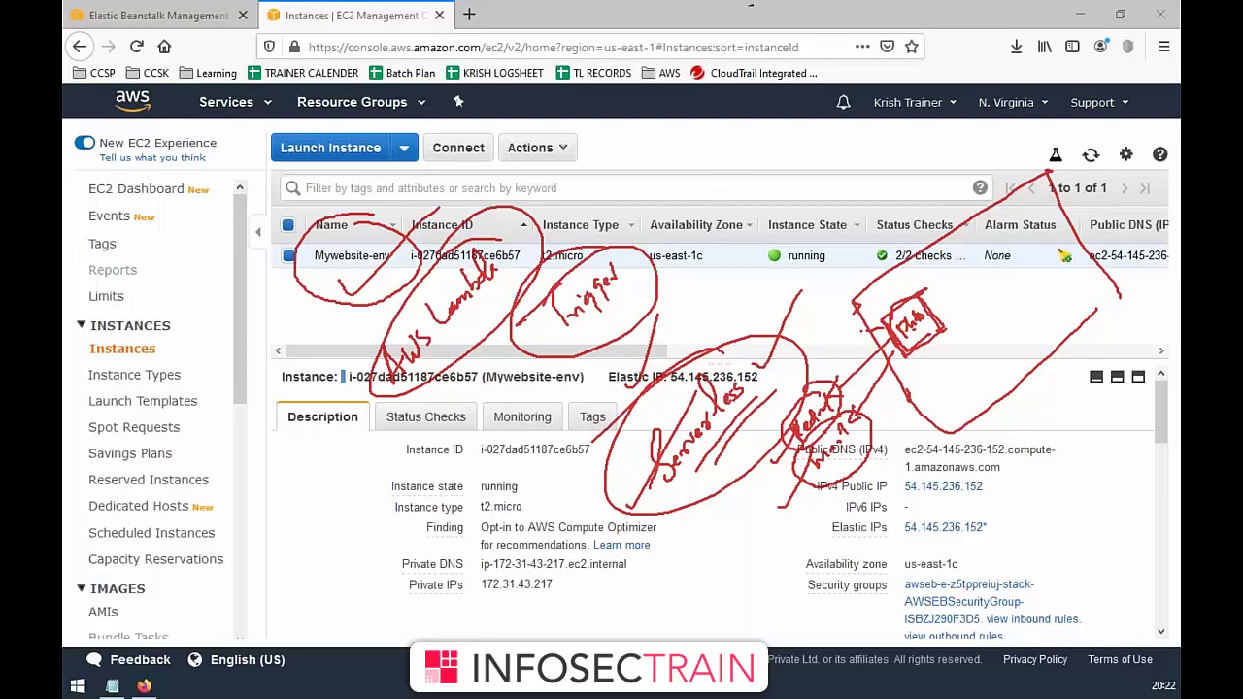
key(e)
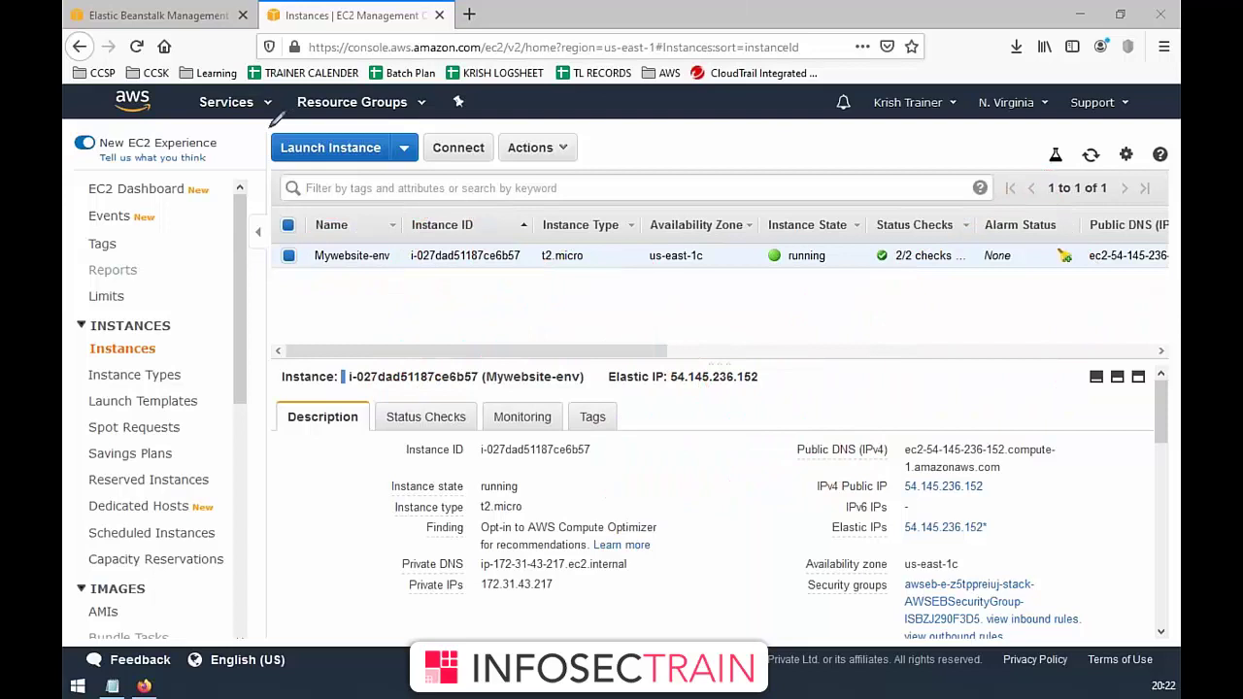
- Show the AWS services list, circle Lambda under Compute, and close the list
click(268, 109)
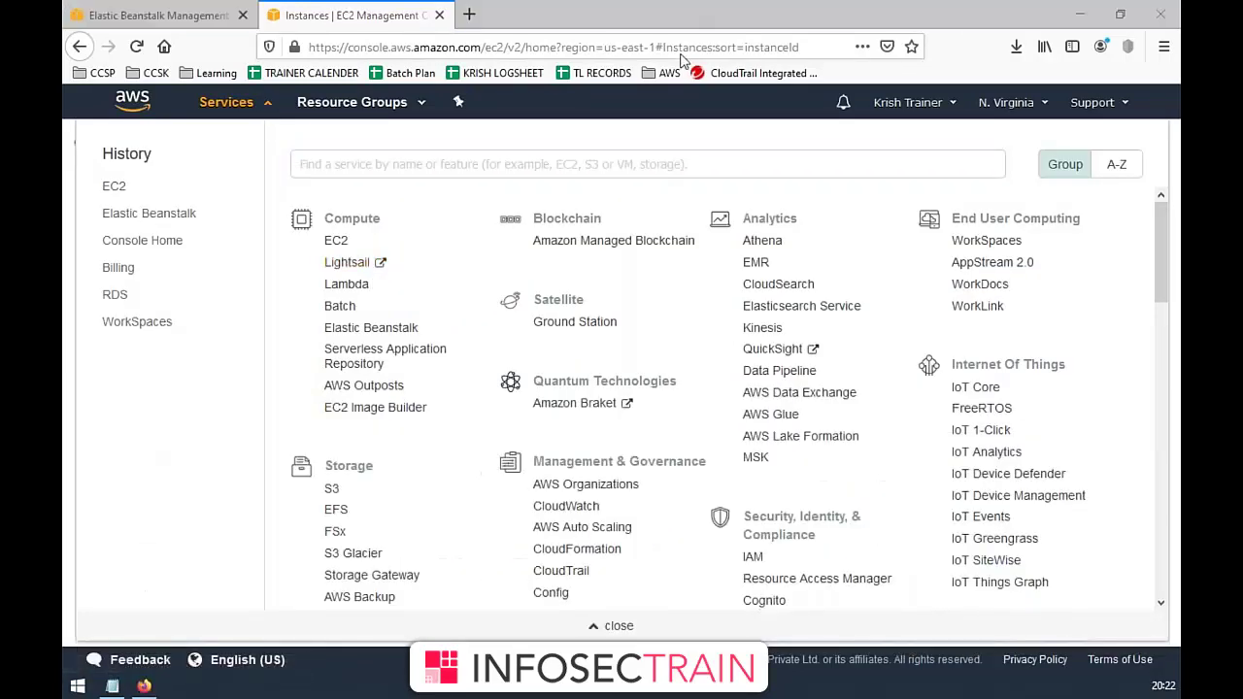
mouse_move(377, 275)
mouse_down()
mouse_move(336, 273)
mouse_move(317, 291)
mouse_move(375, 288)
mouse_move(370, 275)
mouse_up()
click(276, 116)
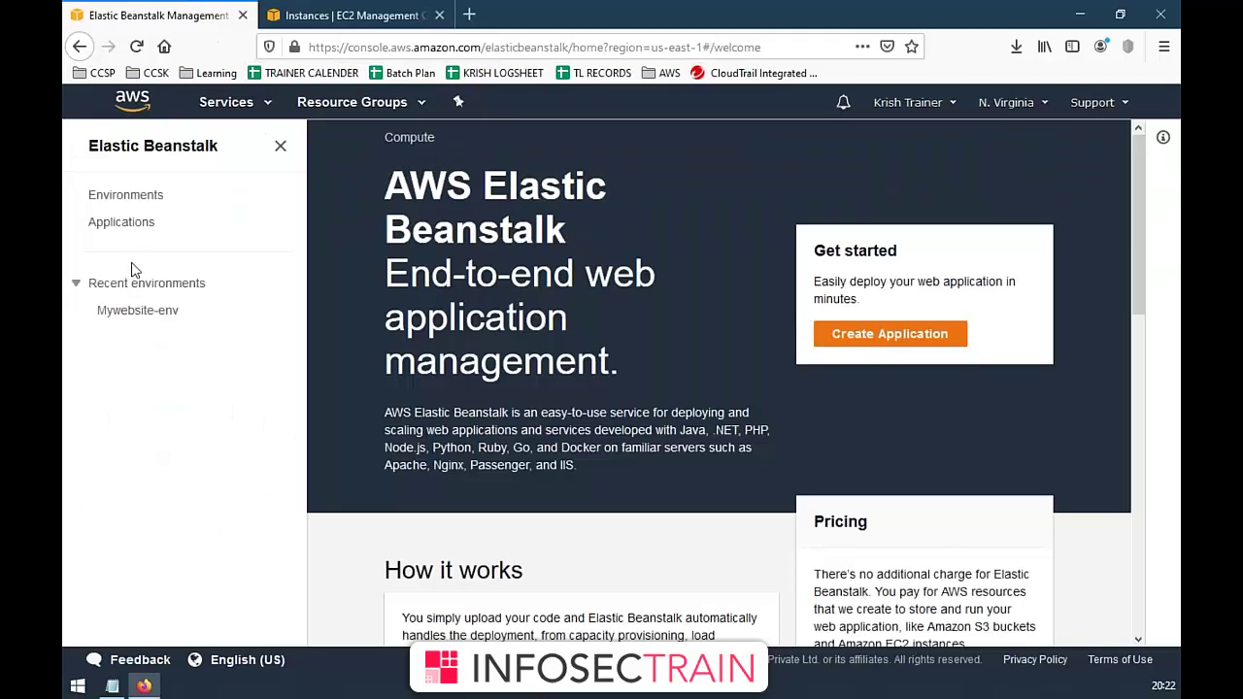
- Open the Mywebsite-env dashboard from the environments list and highlight its Python and Amazon Linux platform details
click(135, 199)
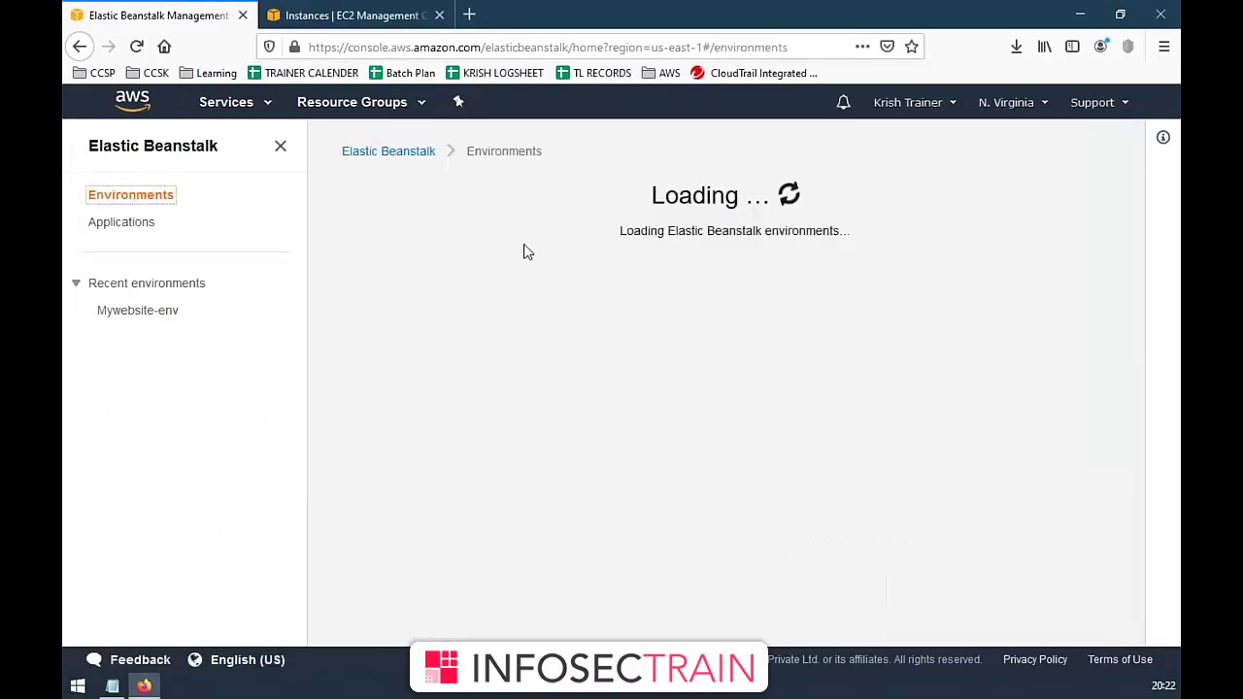
click(447, 388)
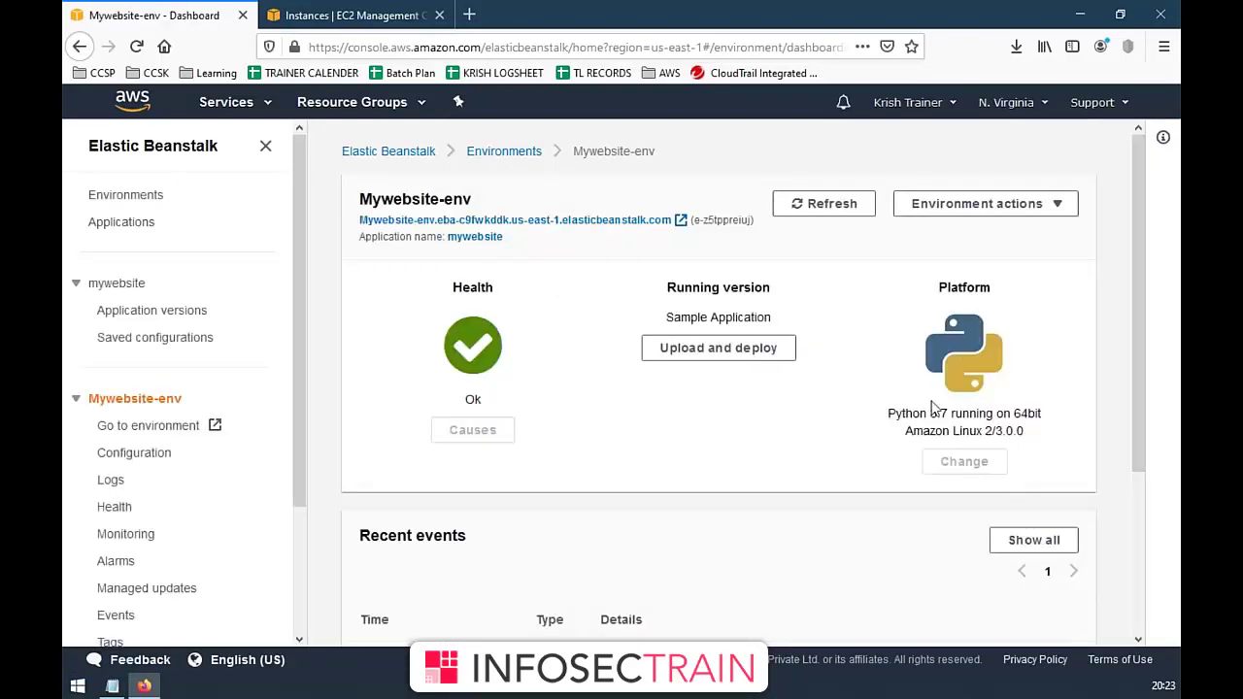
drag(888, 420, 1072, 421)
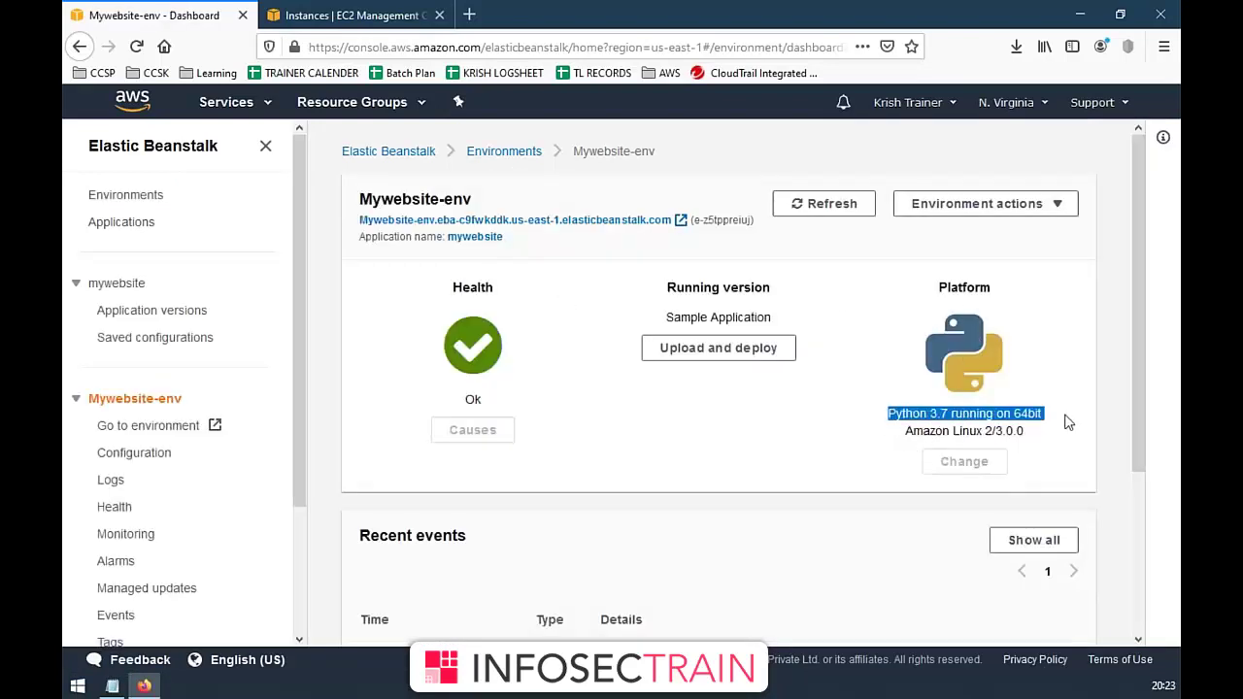
click(911, 433)
drag(903, 433, 1026, 434)
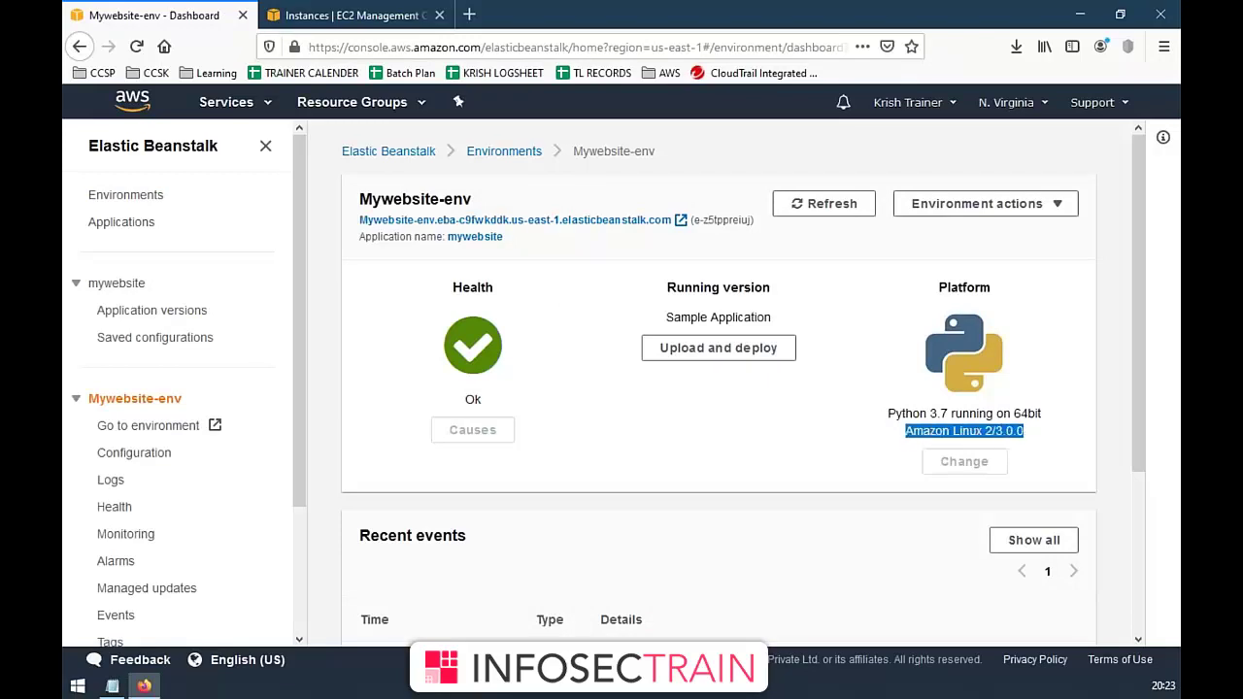
click(1020, 433)
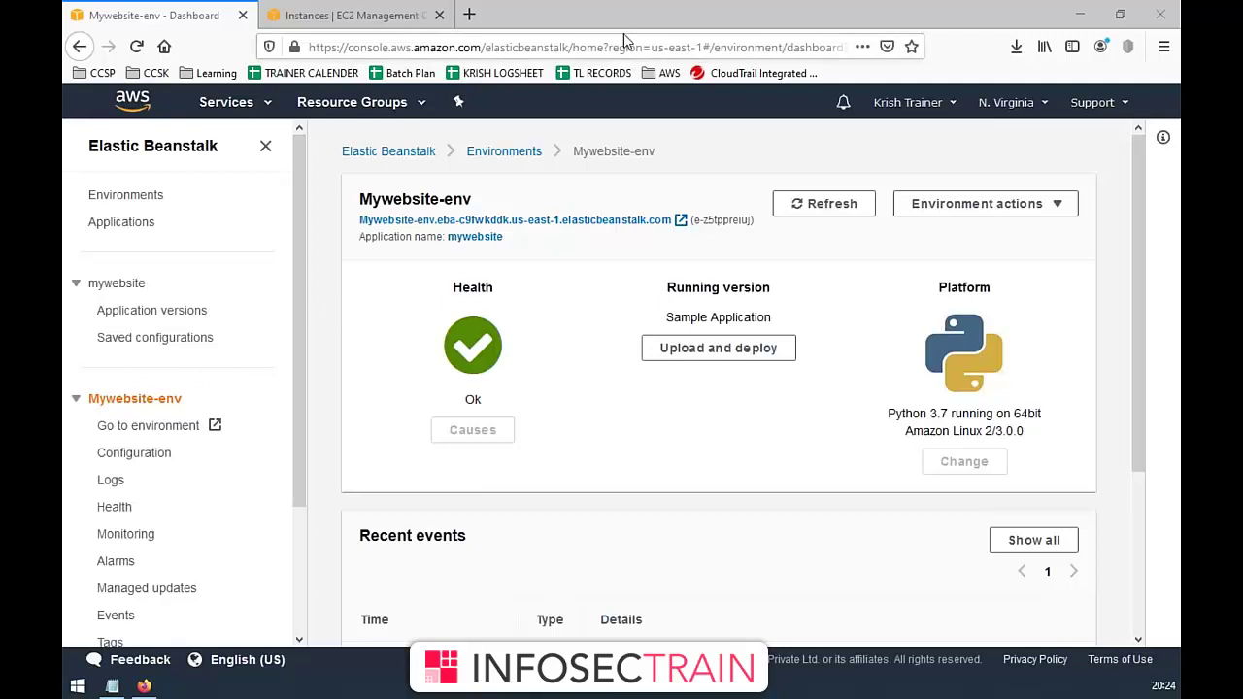
- Search the web for AWS Elastic Beanstalk pricing in a new browser tab and open Amazon's official pricing page
click(469, 14)
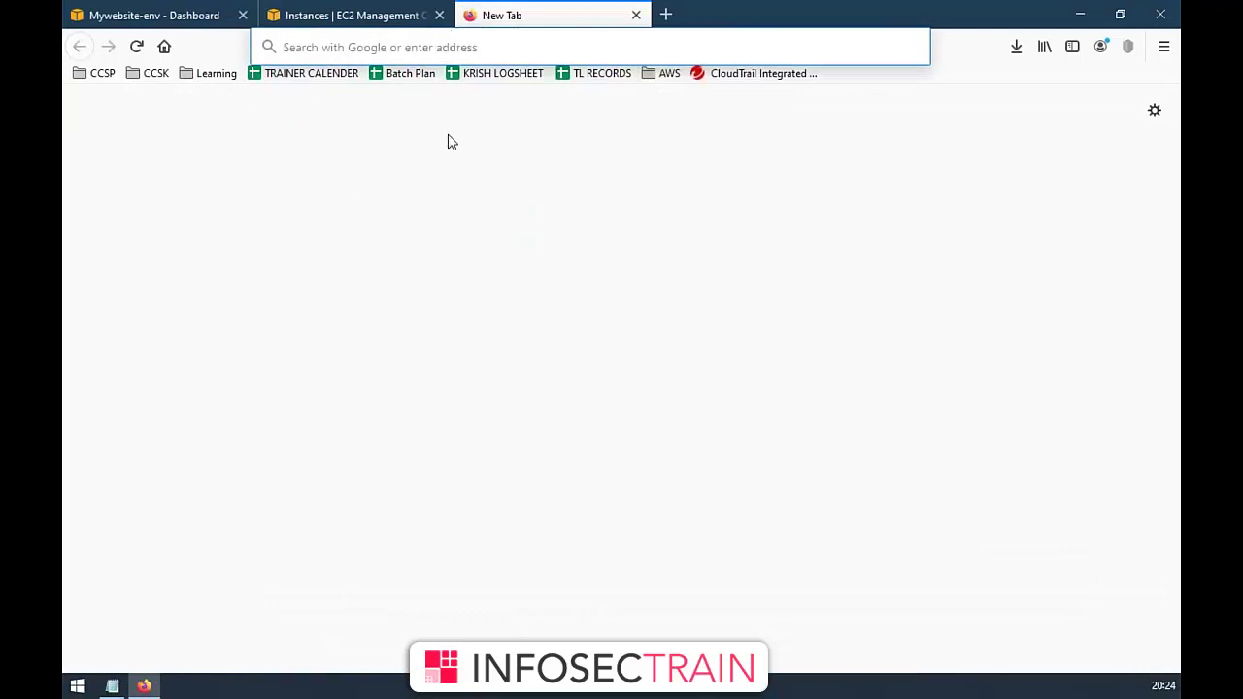
text(awsz el)
key(BackSpace)
key(BackSpace)
key(BackSpace)
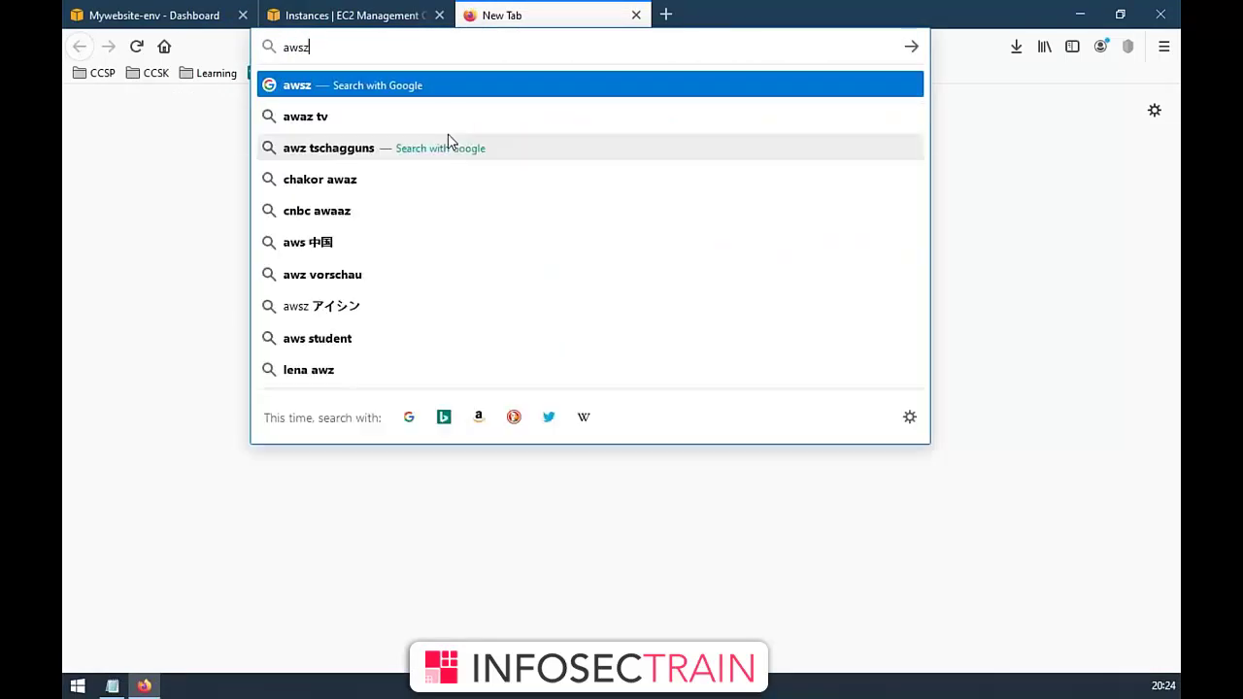
key(BackSpace)
text(elastic)
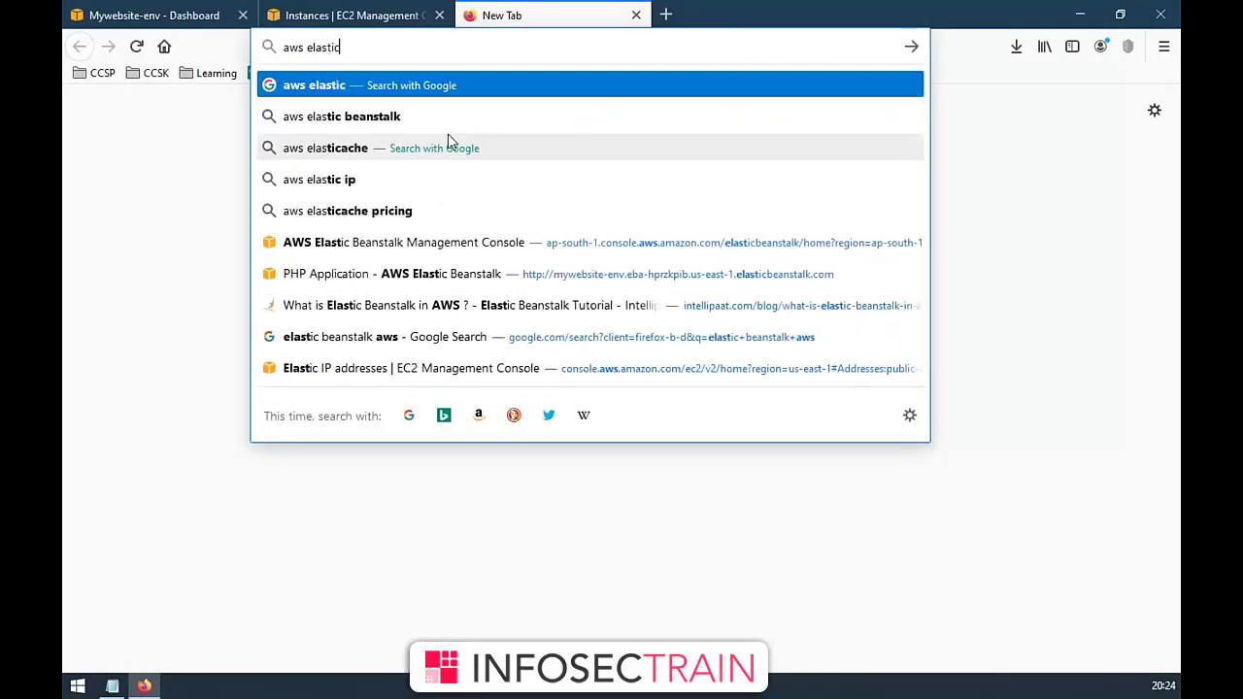
text( beanstal k)
key(BackSpace)
key(End)
text(pricingf)
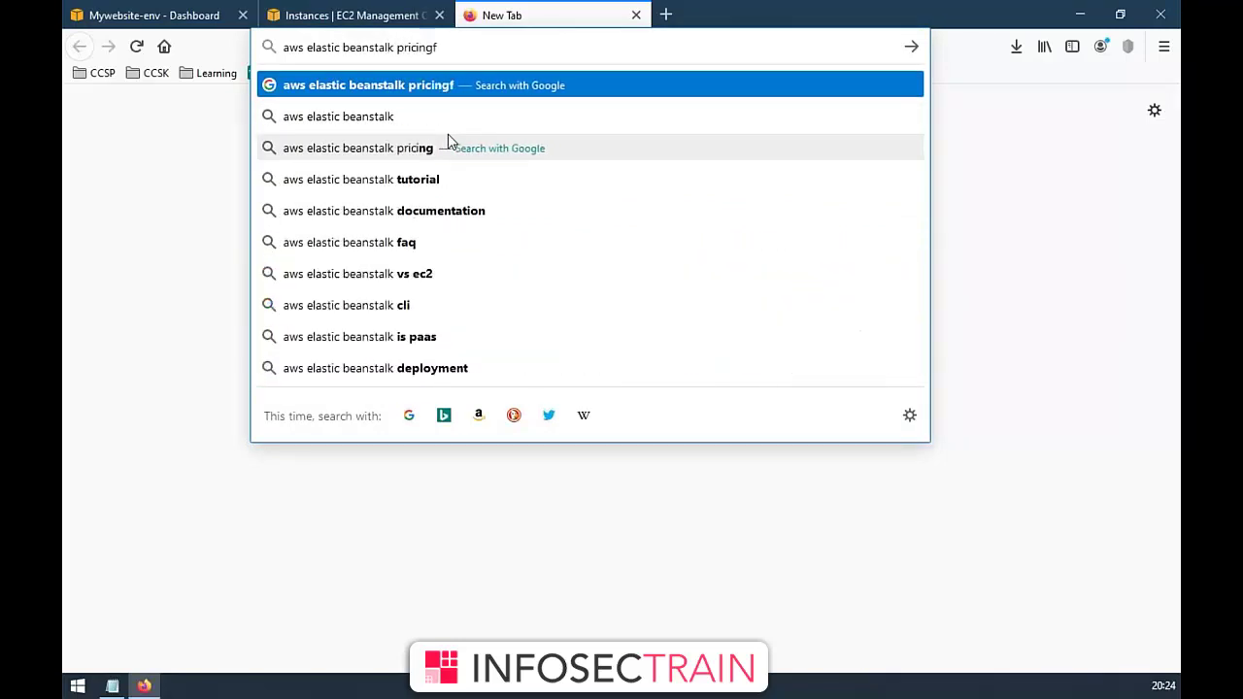
key(Return)
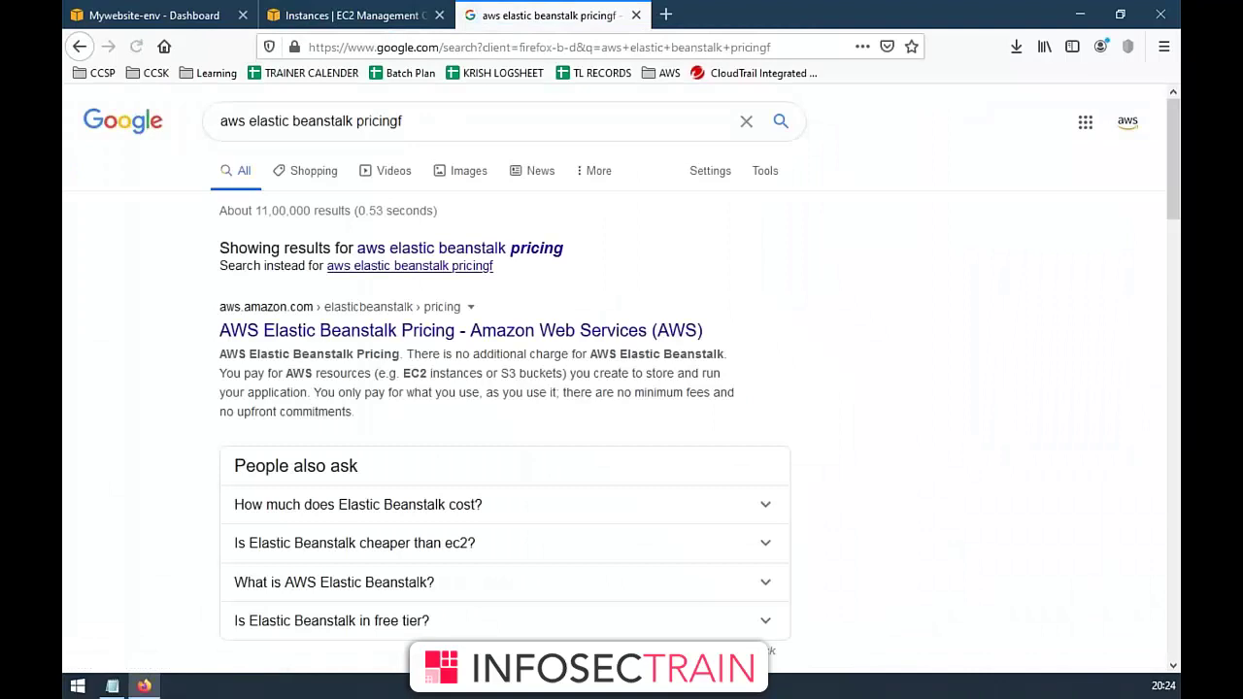
click(352, 338)
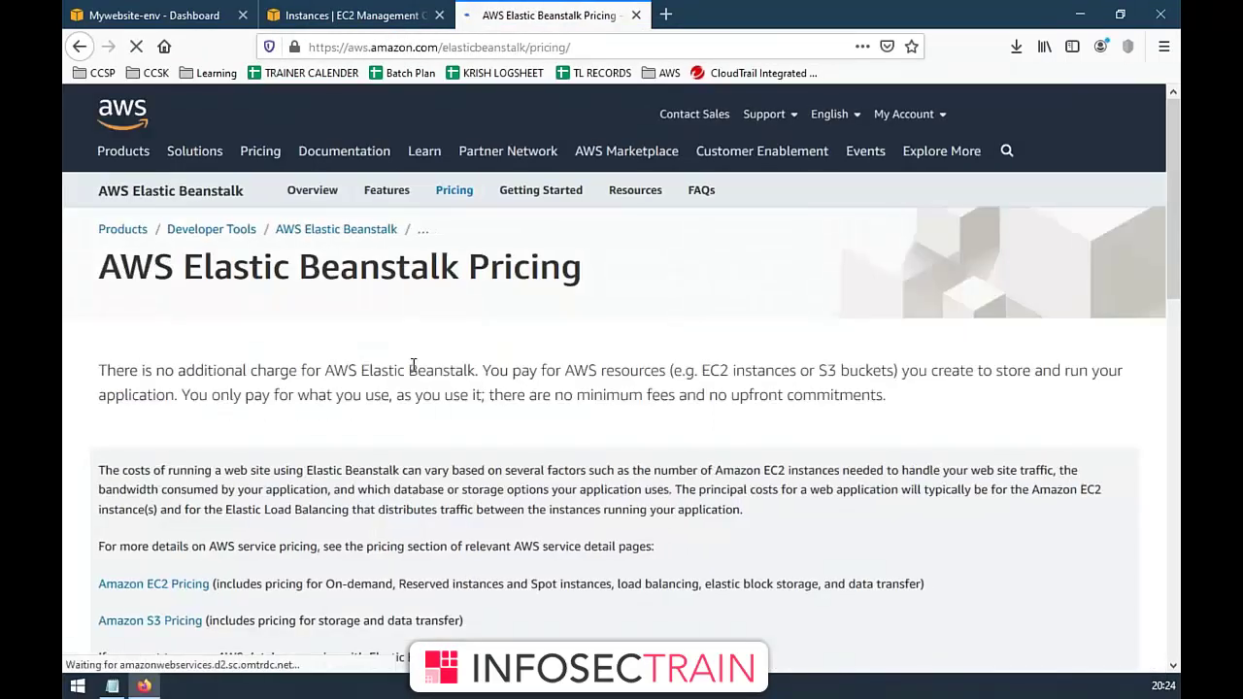
- Highlight the statements about Elastic Beanstalk's additional charge and paying for EC2 instances or S3 buckets
scroll(420, 370, down, 3)
scroll(156, 366, up, 3)
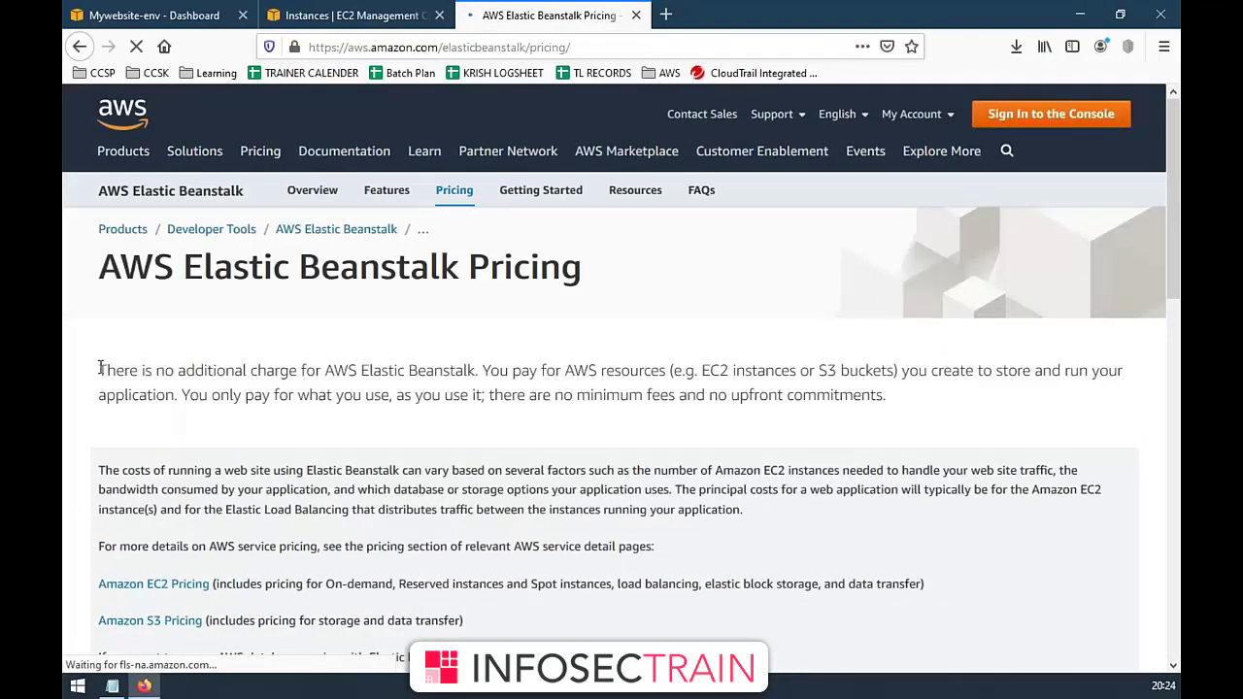
drag(98, 371, 479, 370)
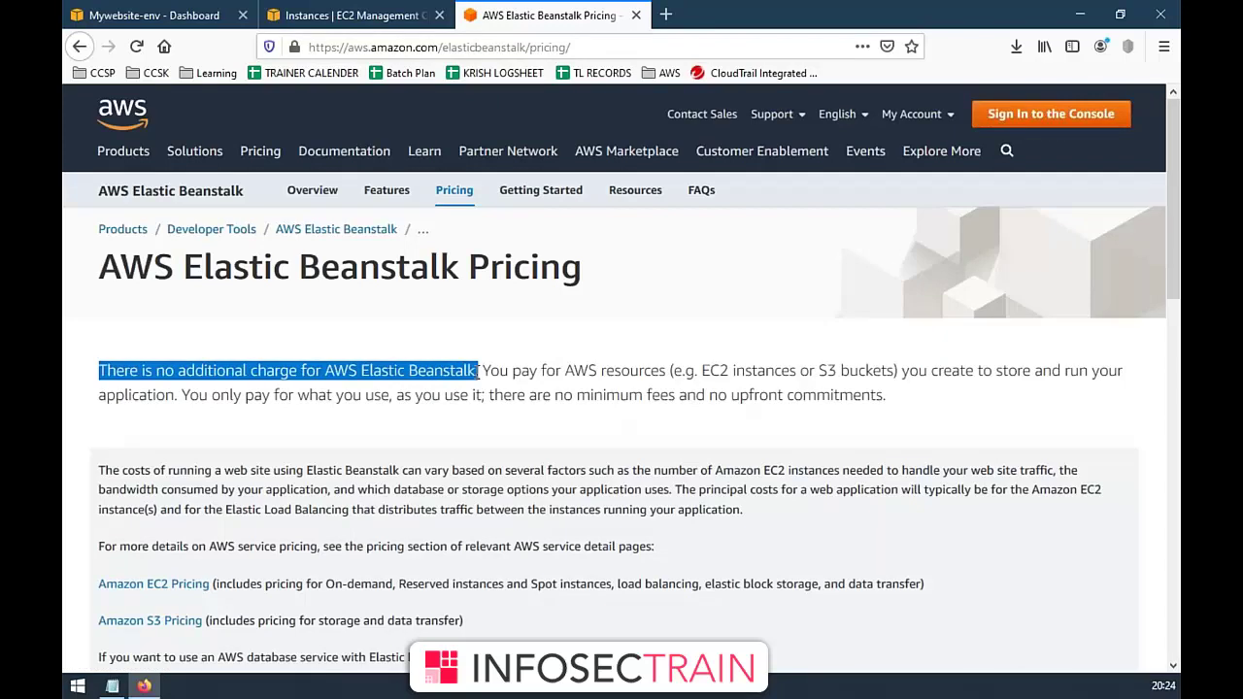
click(176, 389)
drag(165, 375, 496, 381)
click(579, 375)
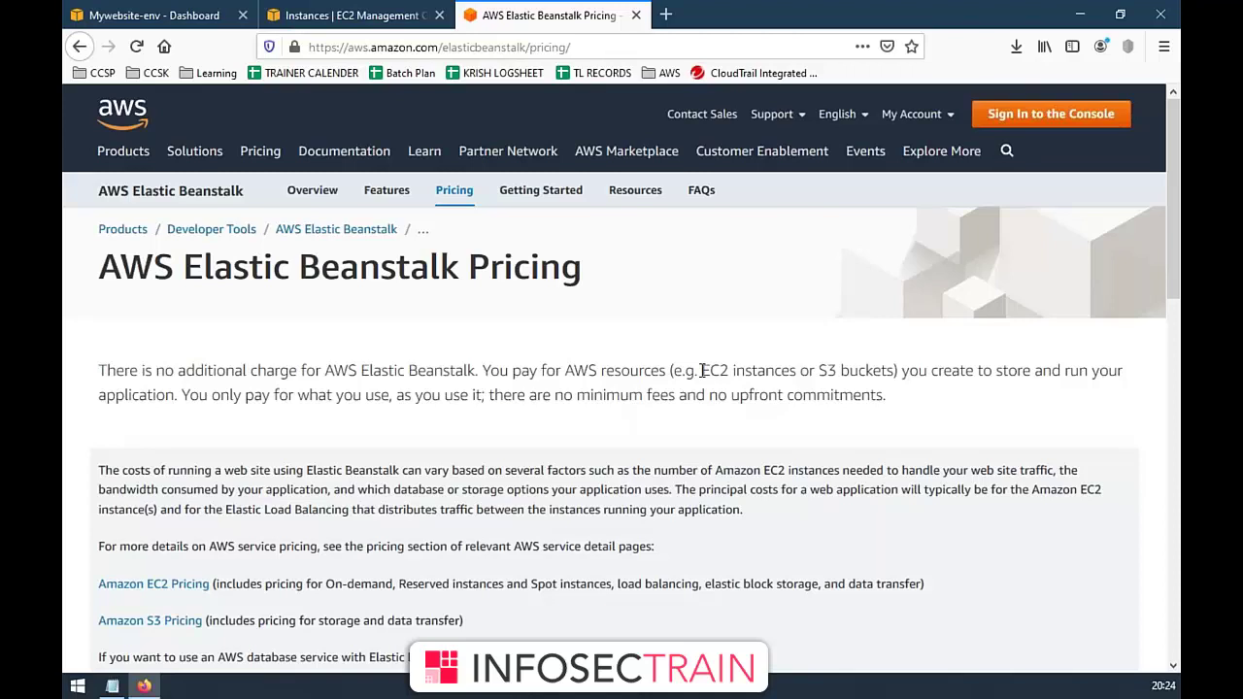
drag(701, 370, 894, 371)
click(778, 369)
drag(668, 373, 939, 373)
click(938, 373)
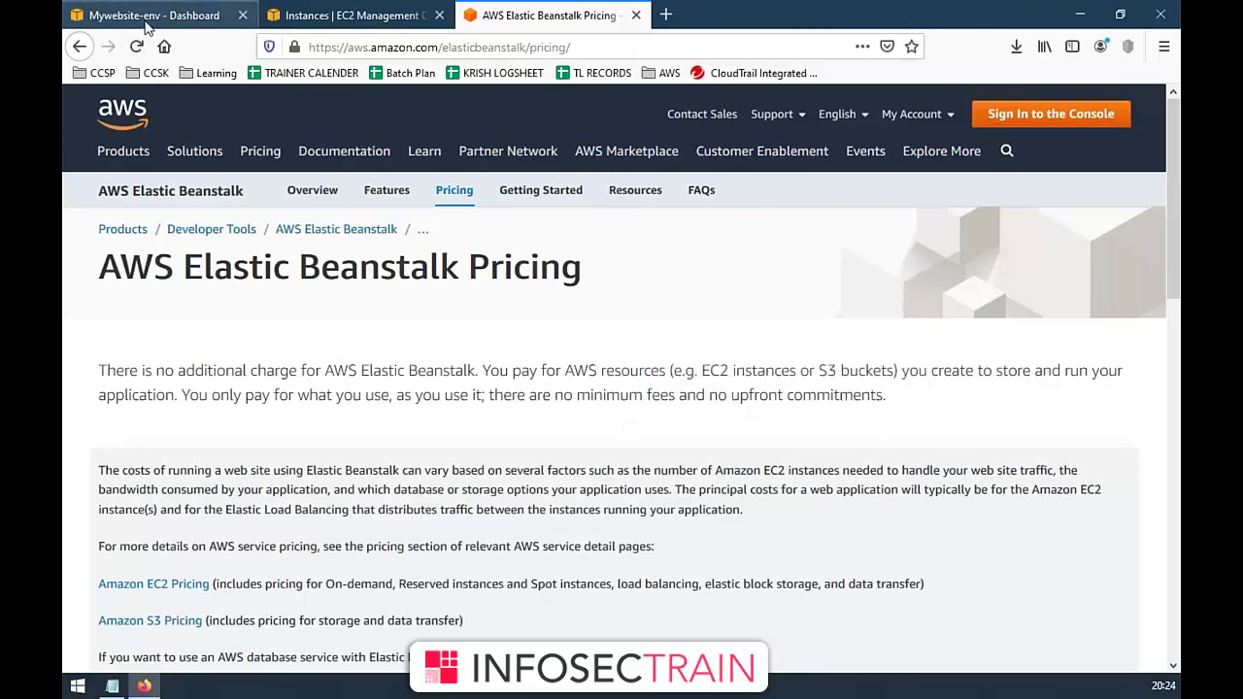
- Revisit the EC2 instances list and Mywebsite-env dashboard, and review the related service pricing links on the Elastic Beanstalk pricing page
click(396, 17)
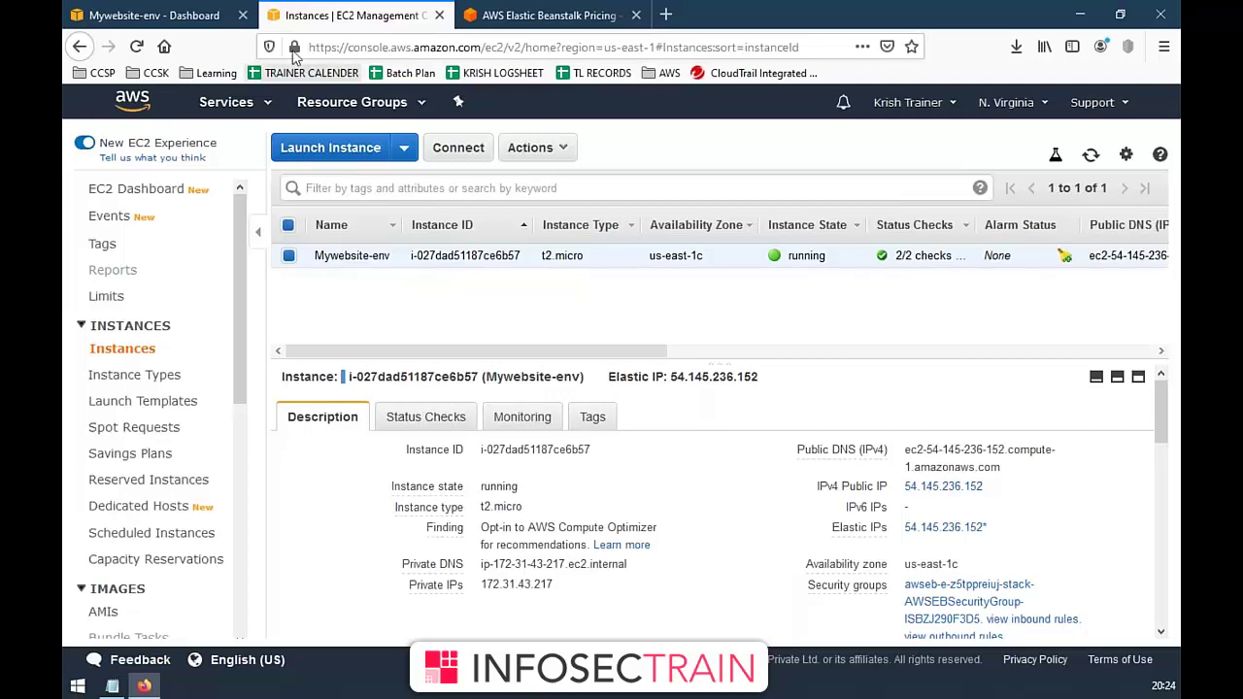
click(194, 16)
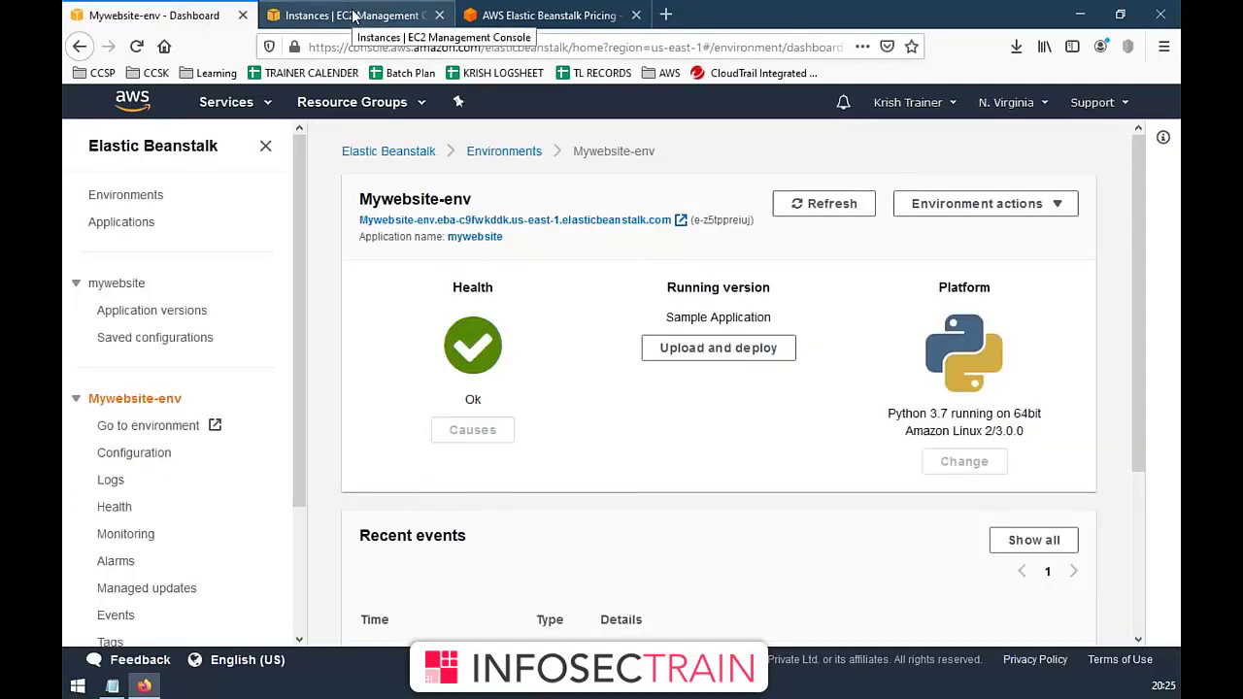
click(544, 15)
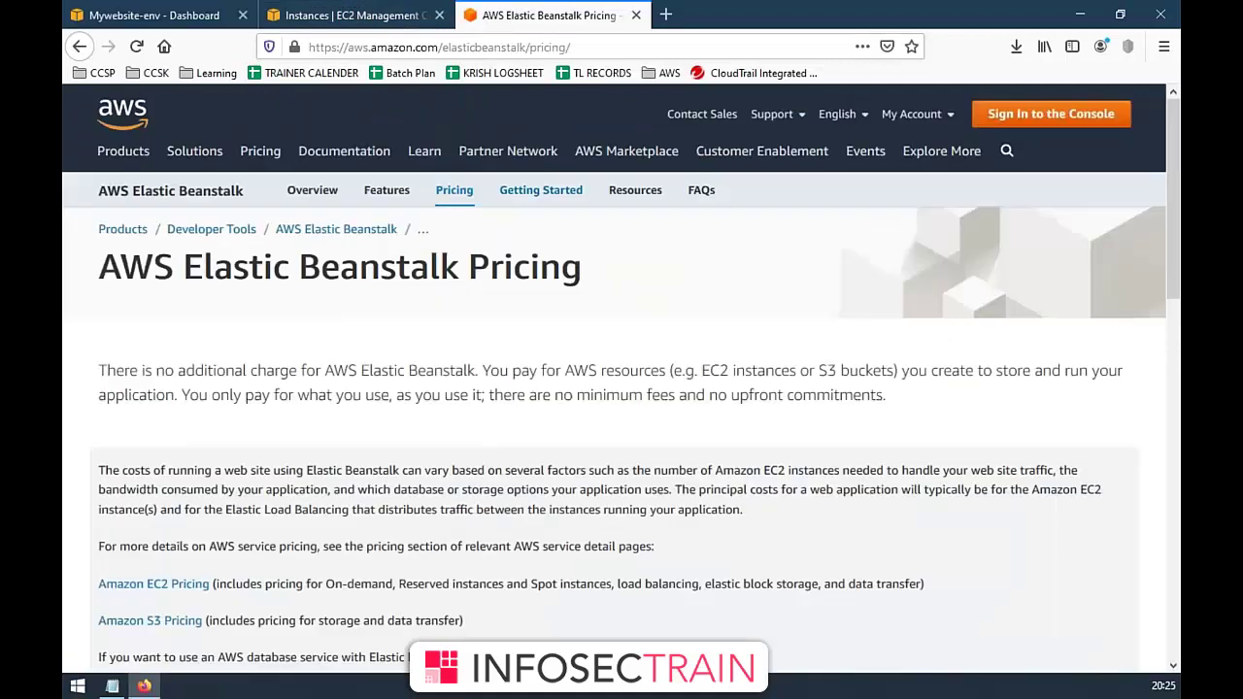
scroll(480, 356, down, 7)
scroll(455, 362, up, 4)
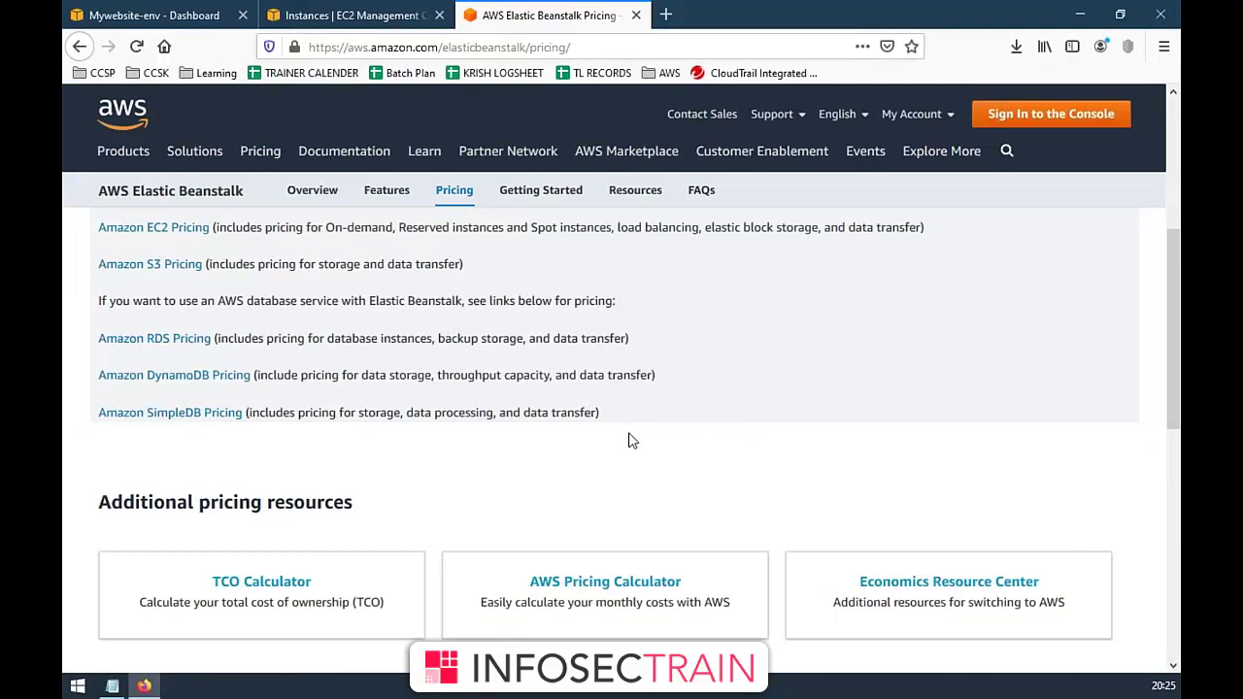
scroll(631, 439, up, 4)
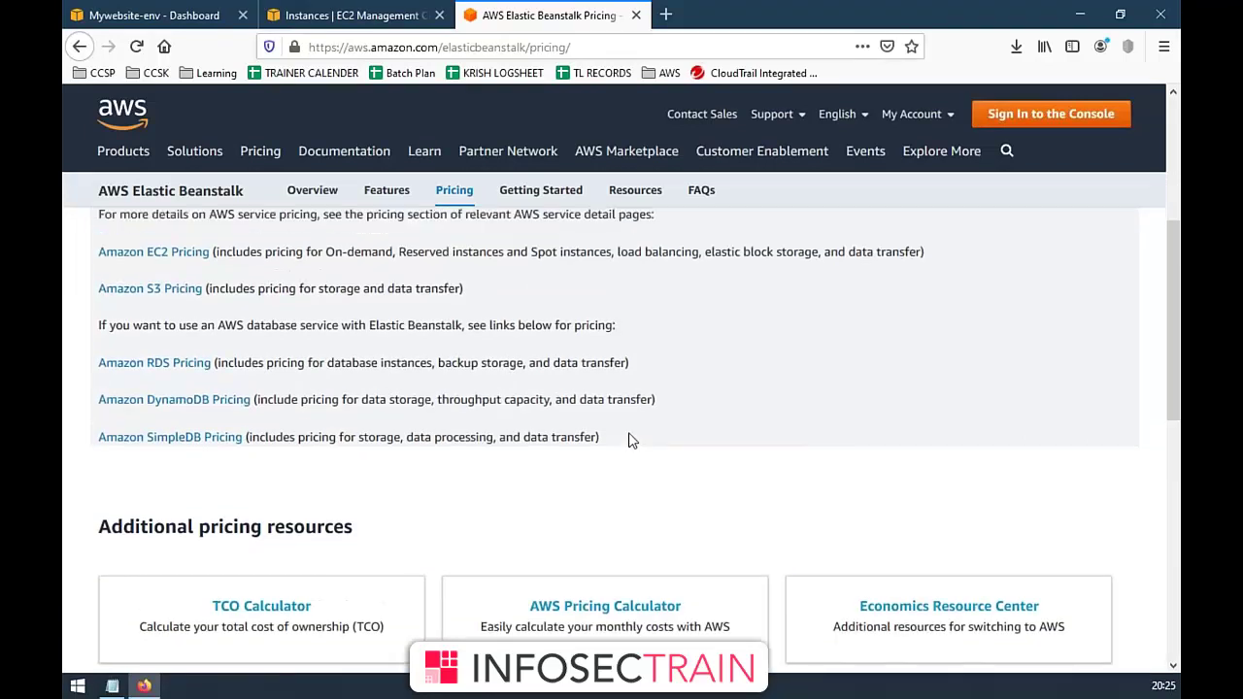
- Search the web for "lambda pricing" and open the AWS Lambda Pricing page
click(411, 39)
text(lambda pr)
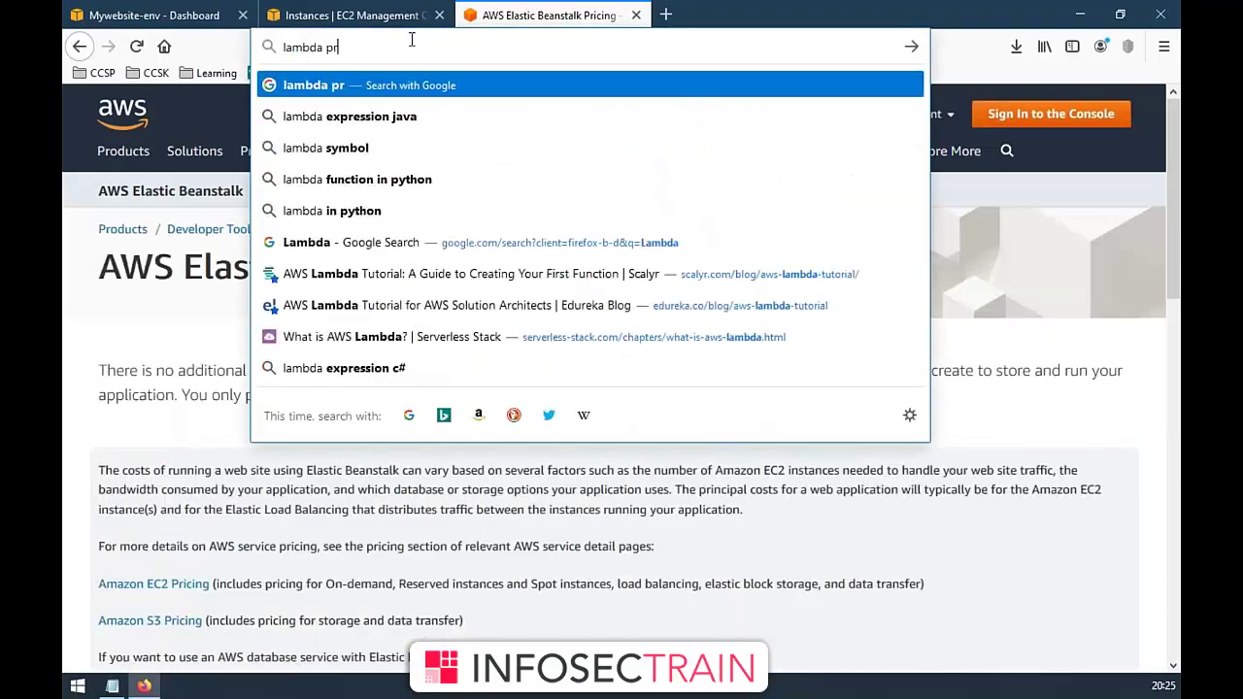
text(icing)
key(Return)
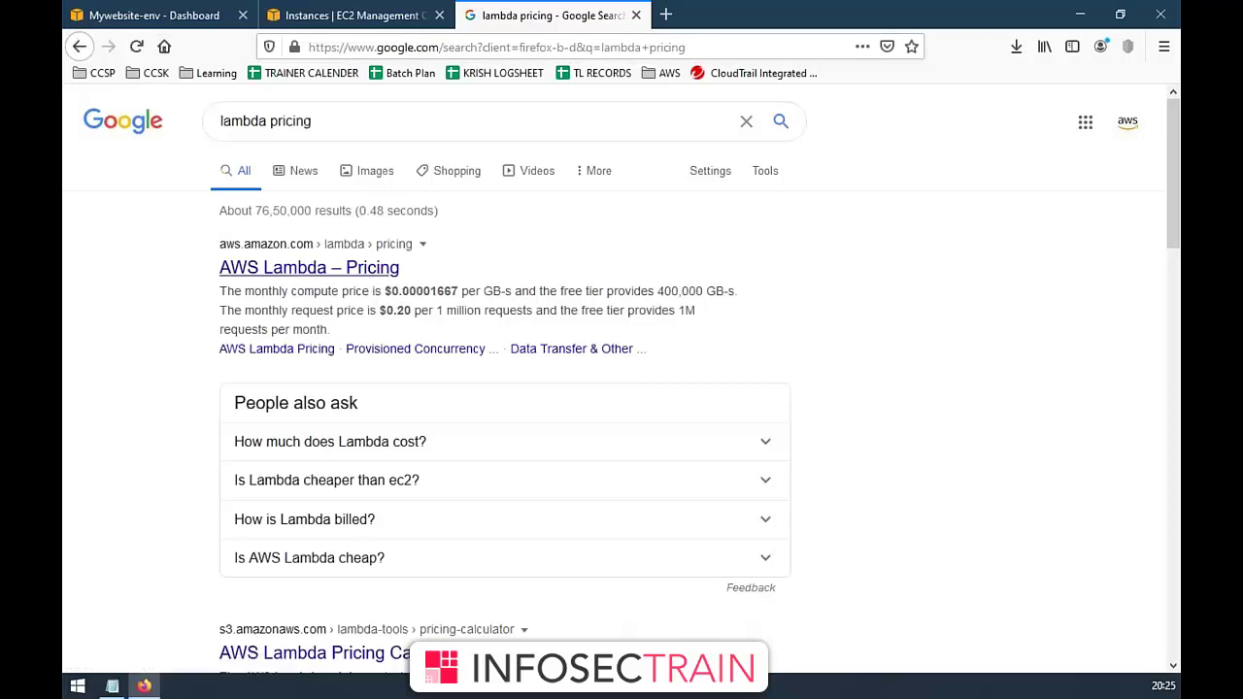
click(333, 268)
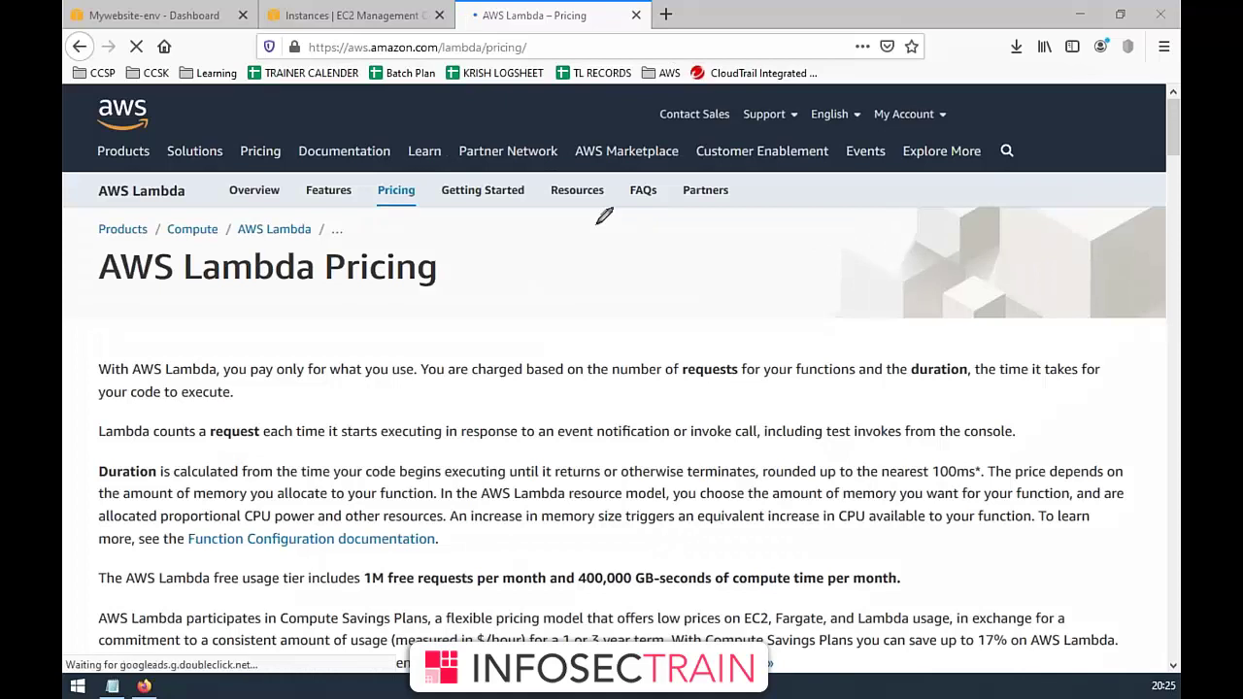
- Sketch a tilted monitor with a stand beside the AWS Lambda Pricing heading and label it EC2
mouse_move(666, 254)
mouse_down()
mouse_move(809, 192)
mouse_move(848, 294)
mouse_up()
drag(699, 340, 782, 311)
drag(863, 280, 782, 311)
mouse_move(768, 326)
mouse_down()
mouse_move(784, 361)
mouse_move(837, 334)
mouse_up()
mouse_move(831, 224)
mouse_down()
mouse_move(837, 245)
mouse_move(882, 231)
mouse_up()
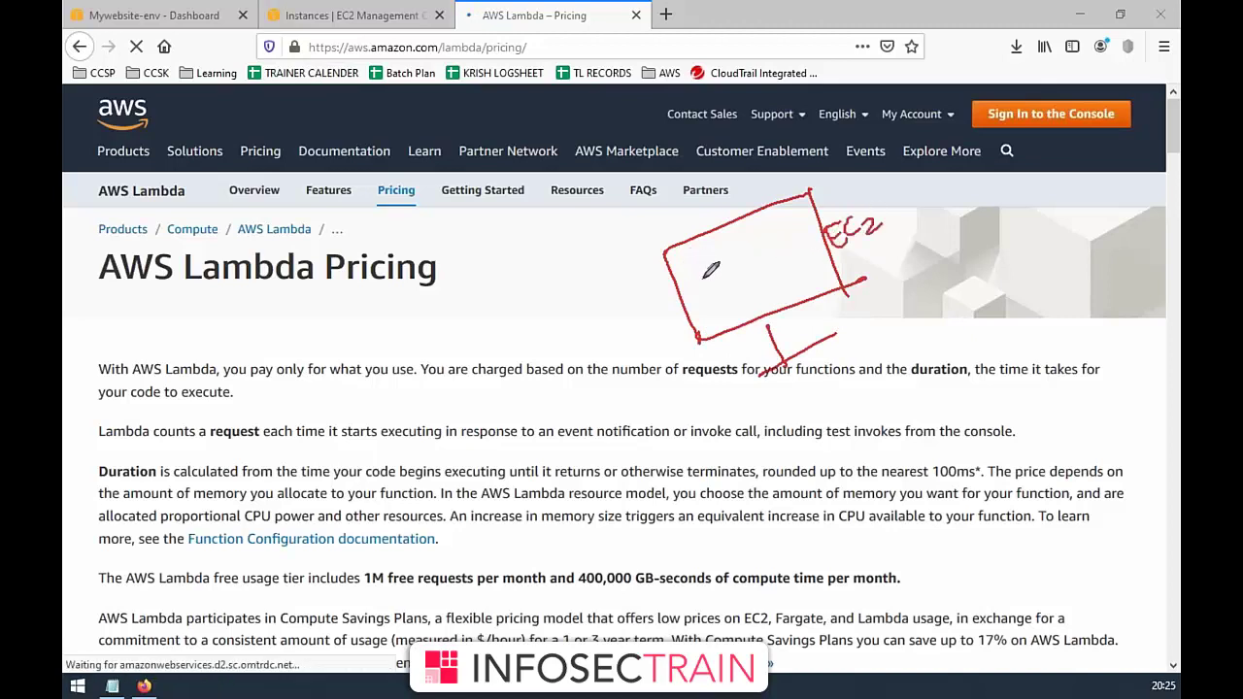
- Add an inner box labelled EB and an oval with an arrow to a Lambda label, and erase all the drawings
mouse_move(690, 261)
mouse_down()
mouse_move(712, 330)
mouse_move(762, 292)
mouse_move(714, 324)
mouse_up()
drag(746, 261, 808, 254)
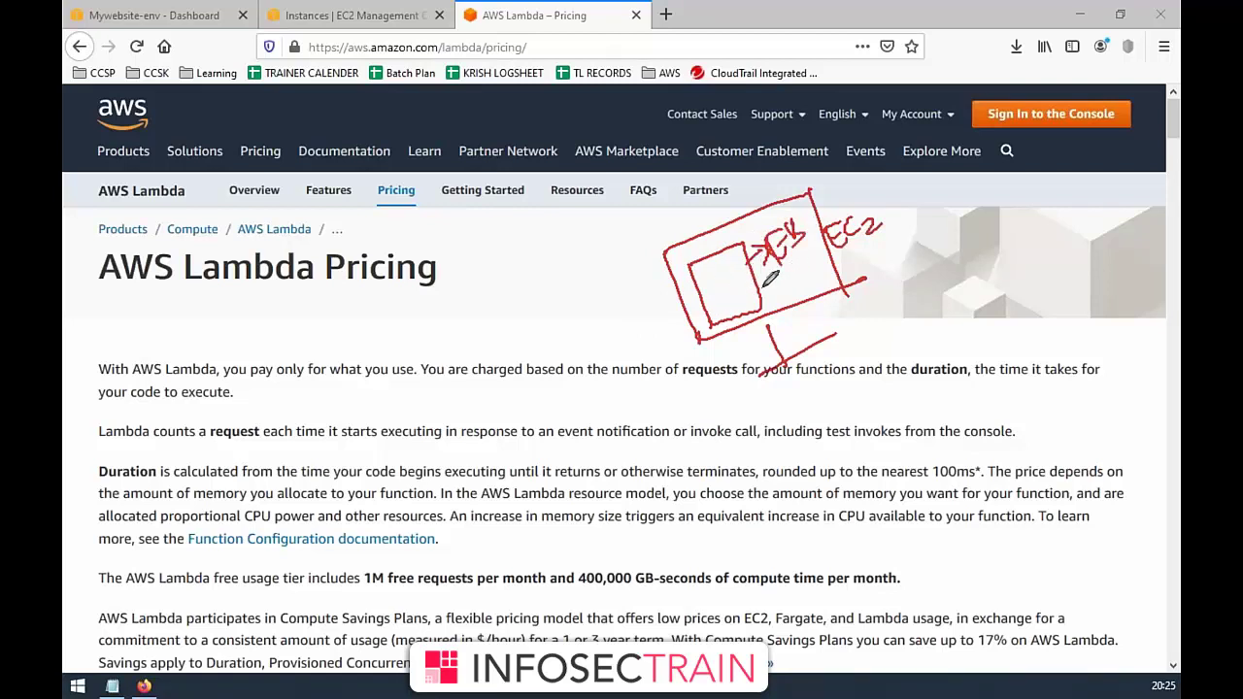
mouse_move(804, 258)
mouse_down()
mouse_move(906, 255)
mouse_move(958, 222)
mouse_up()
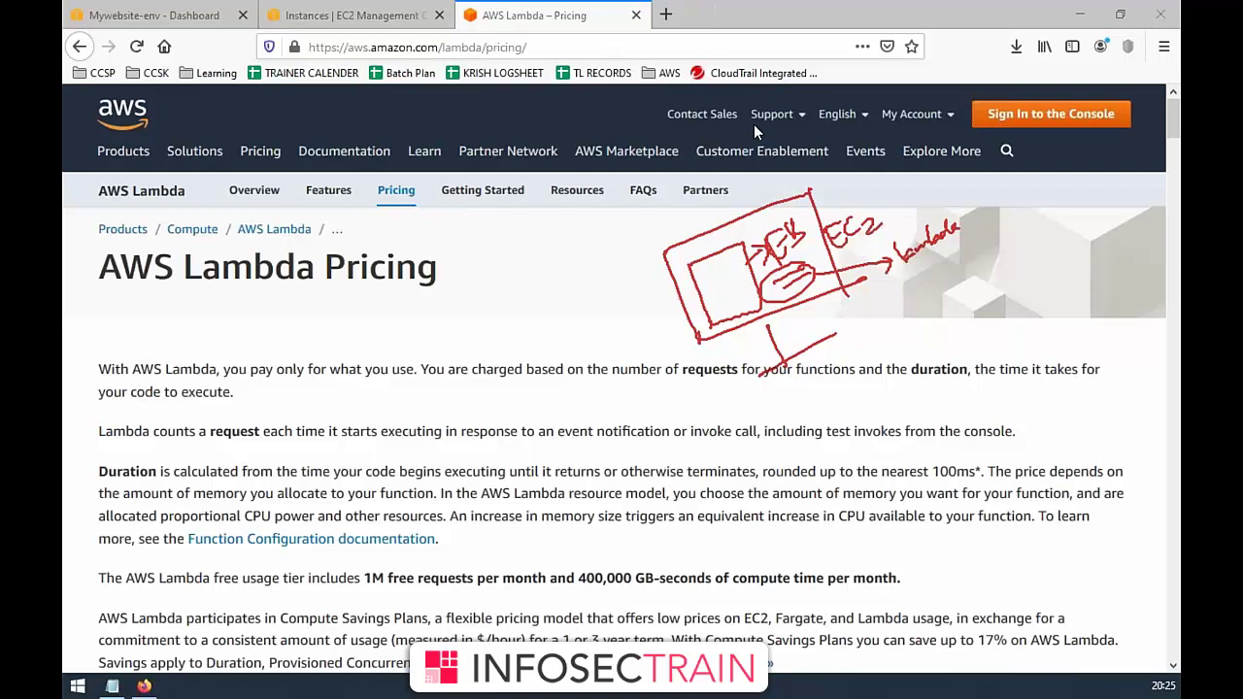
key(Escape)
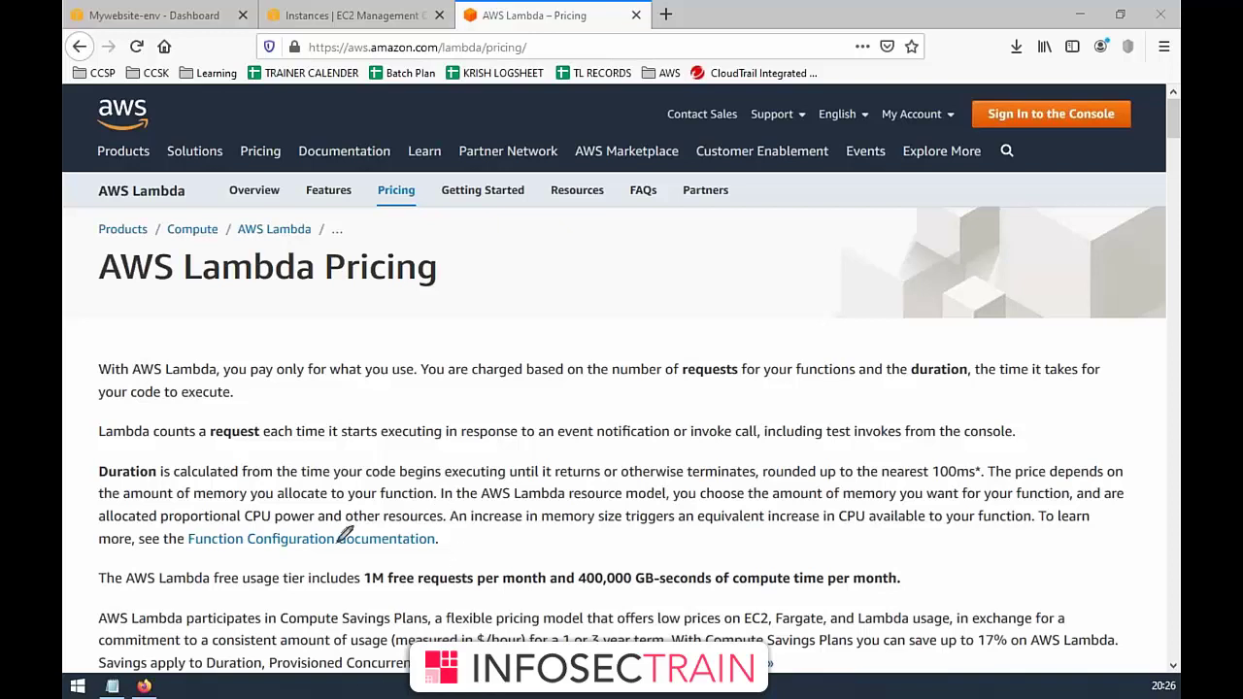
- Examine the Lambda free usage tier, the request and duration prices, and the price table by memory size
scroll(250, 553, down, 1)
scroll(251, 554, down, 2)
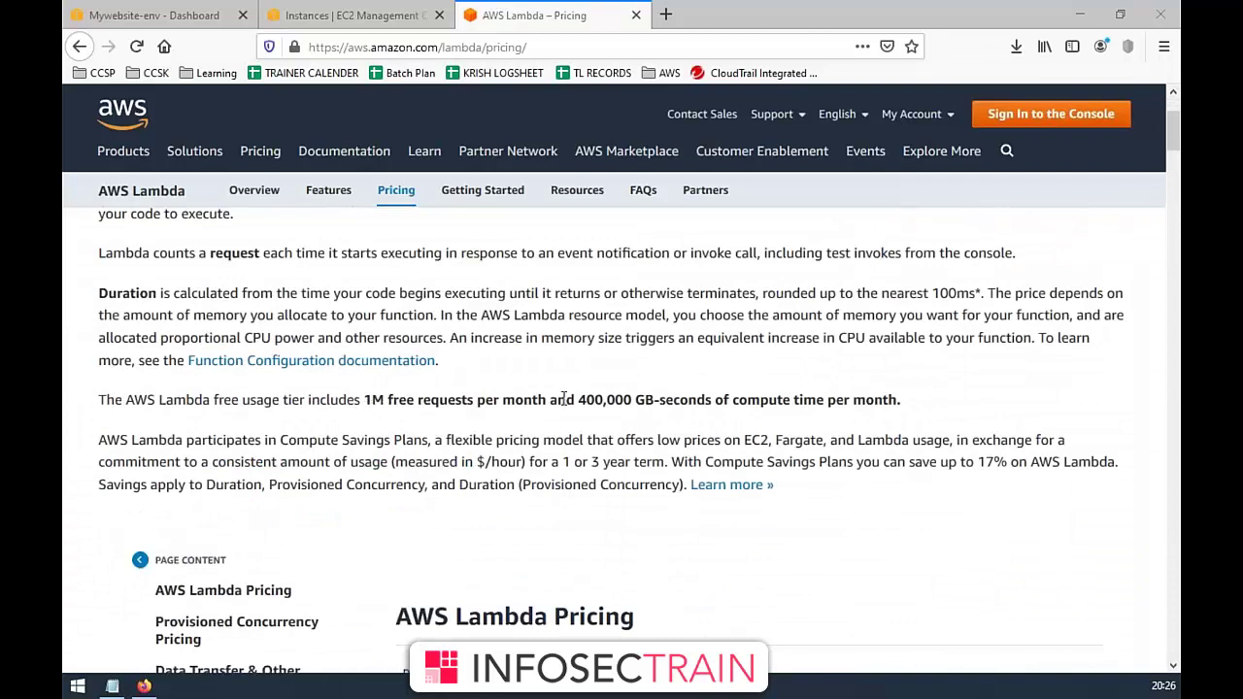
scroll(566, 407, down, 4)
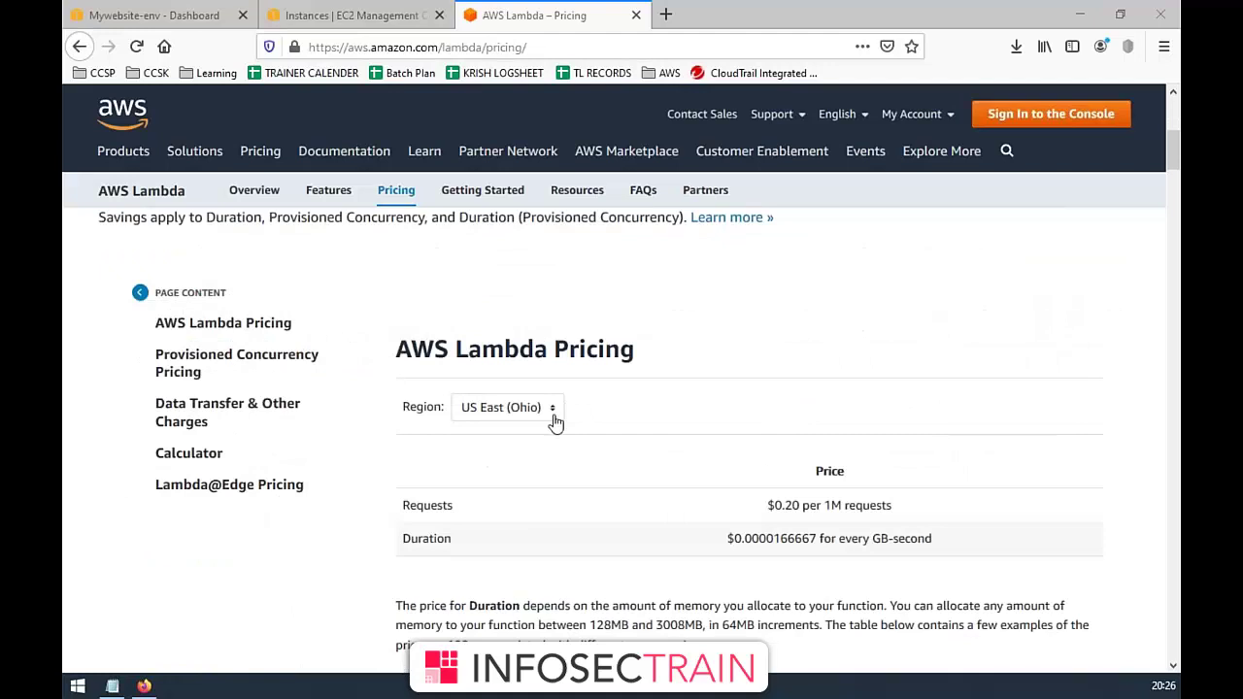
scroll(556, 422, down, 5)
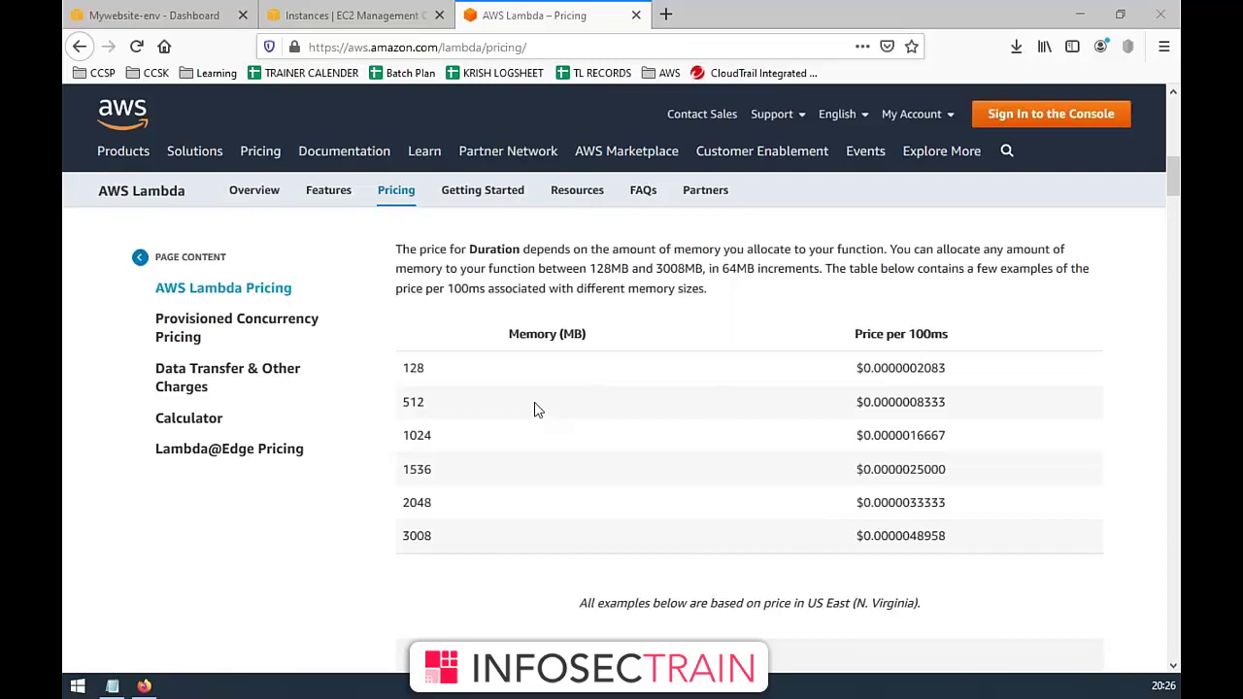
scroll(536, 409, up, 7)
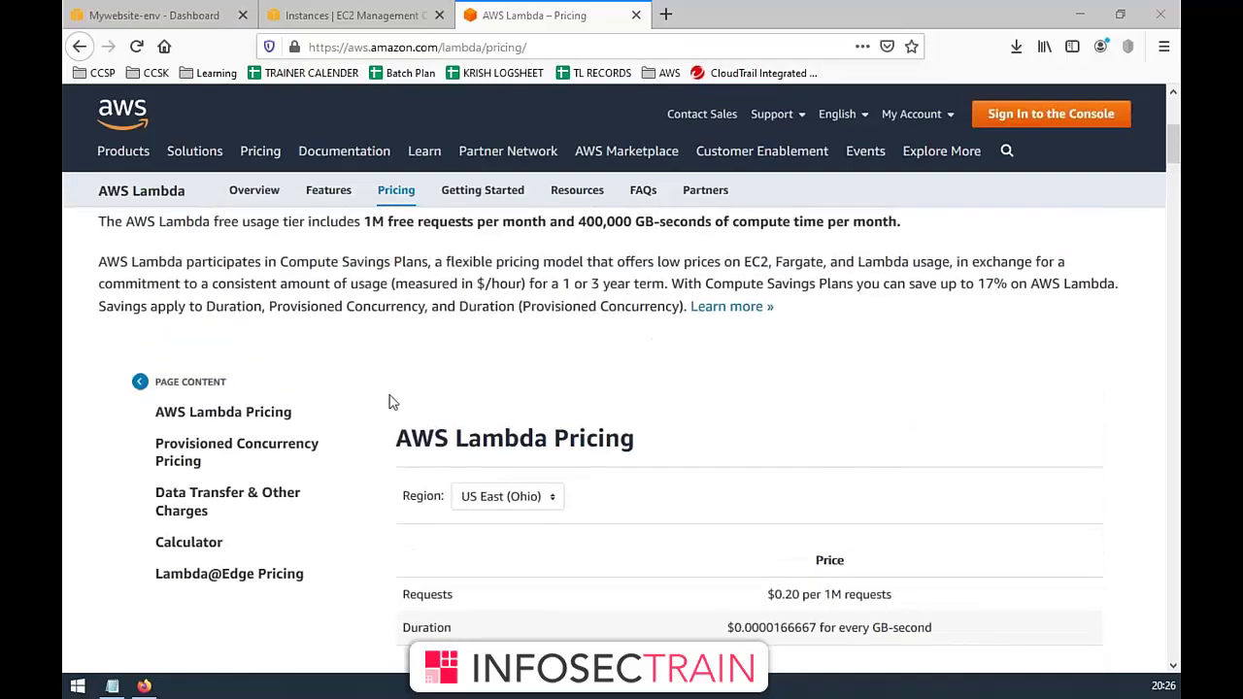
scroll(508, 421, up, 5)
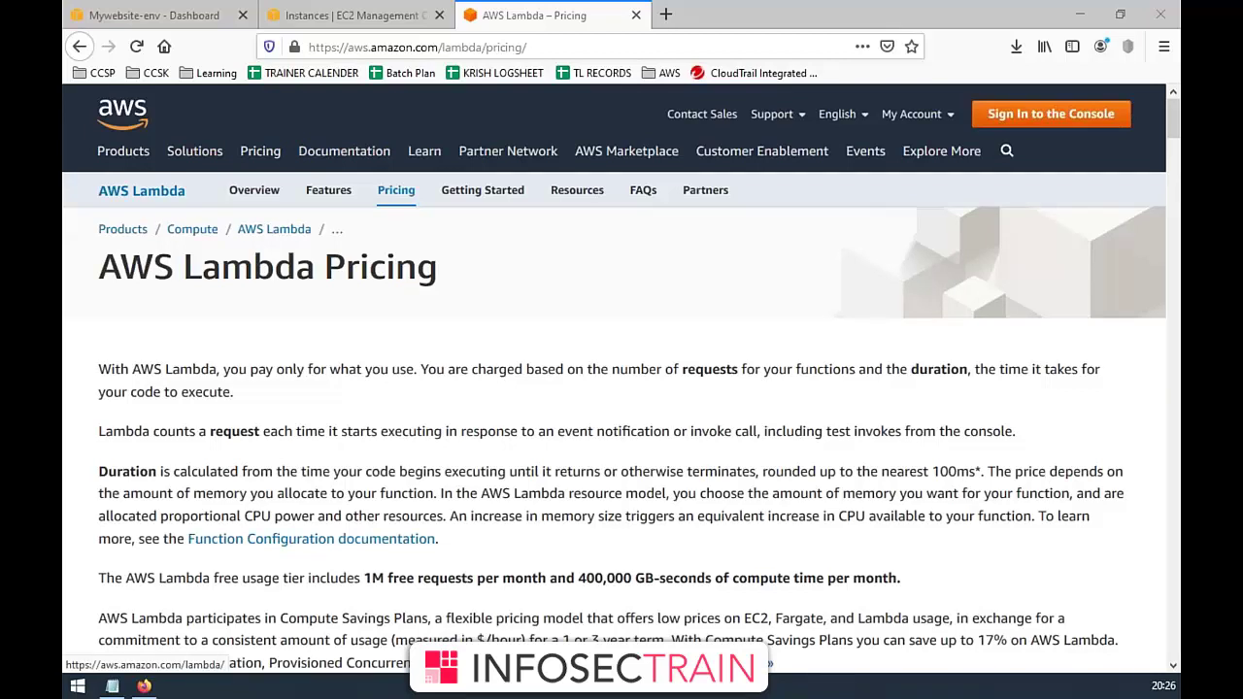
- Check the EC2 instances list once more and close the AWS Lambda Pricing page
click(123, 151)
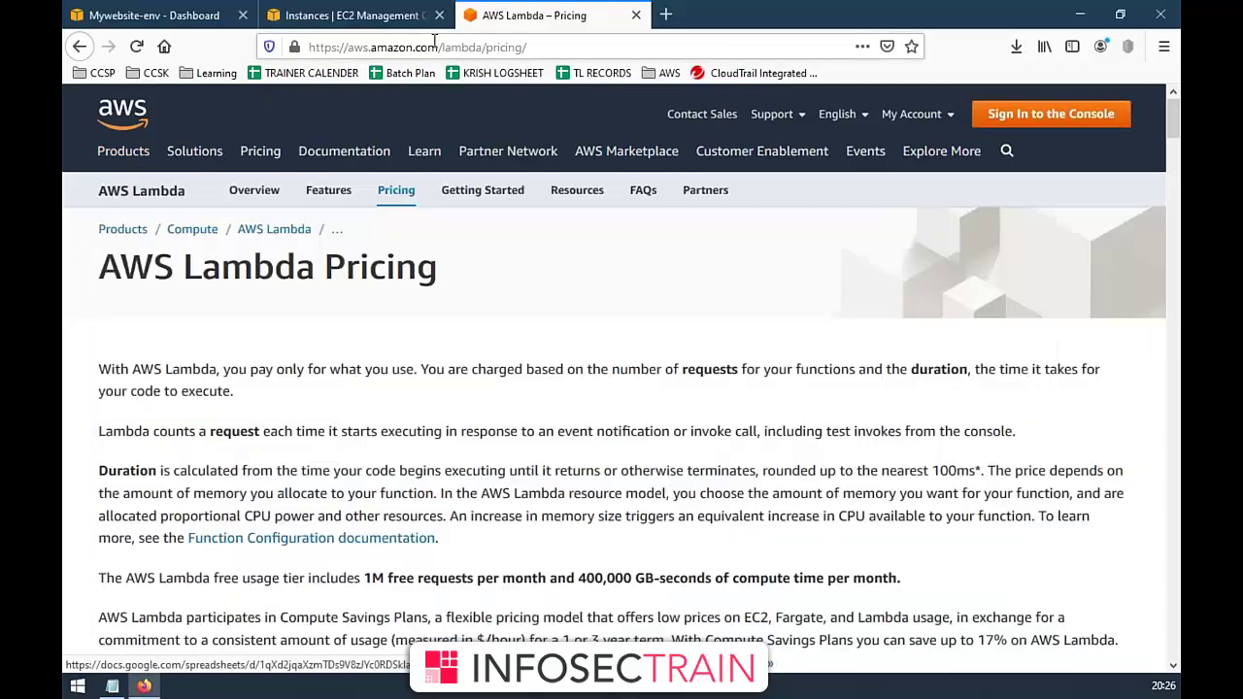
click(364, 22)
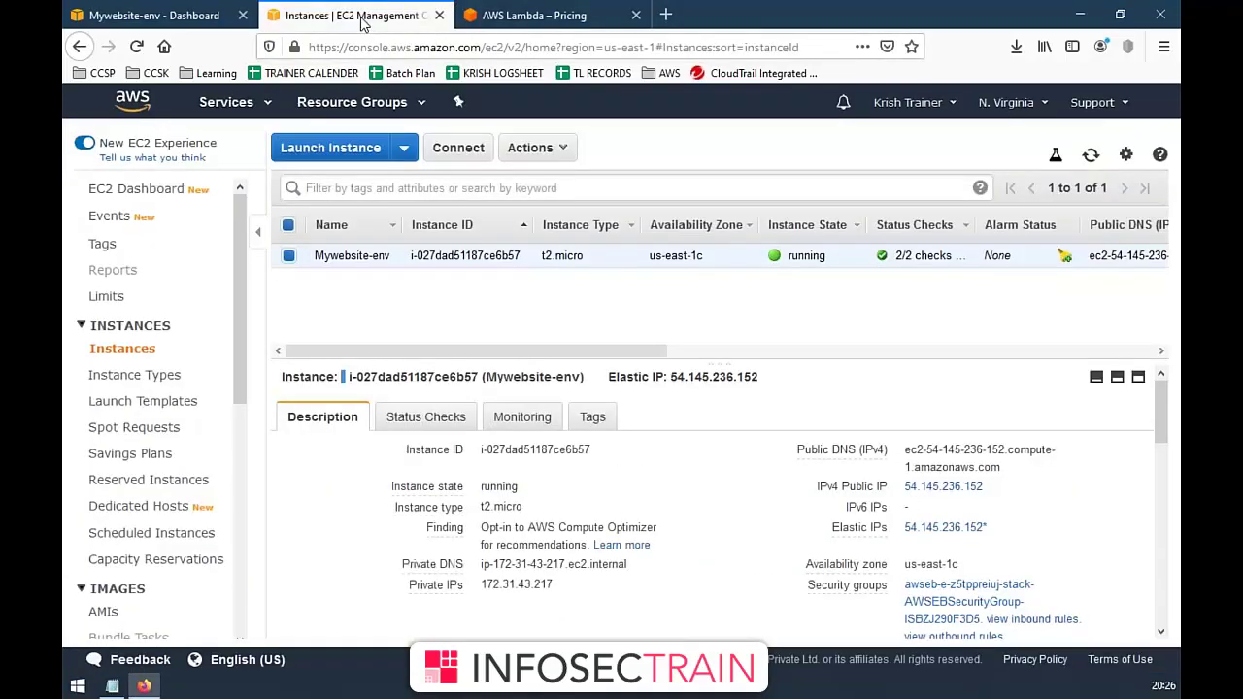
click(472, 21)
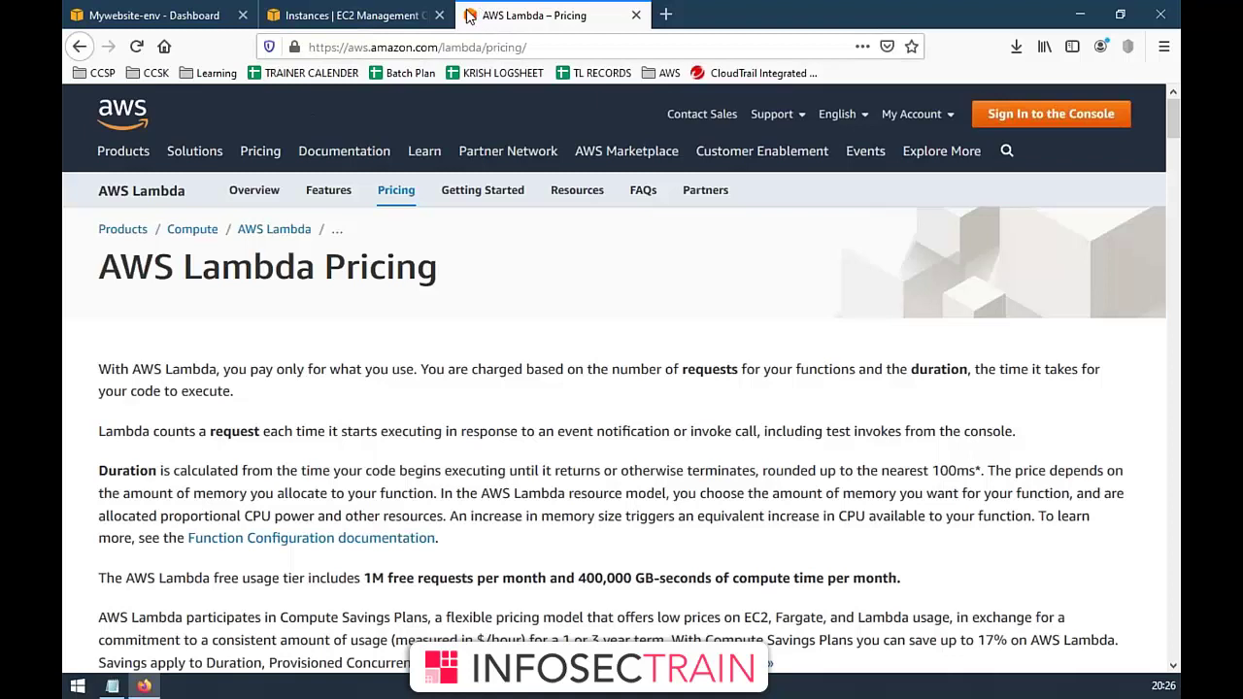
key(ctrl+w)
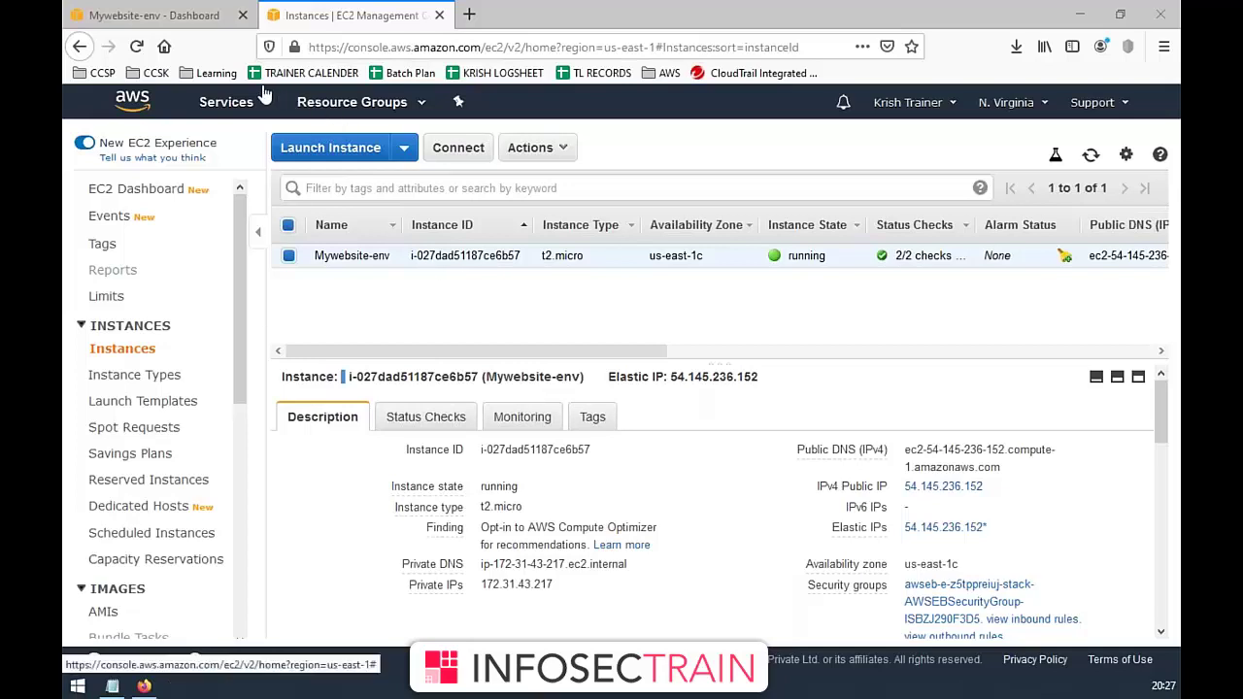
- Compare the Mywebsite-env dashboard with the EC2 instances list, and show the AWS services list
click(142, 17)
click(320, 15)
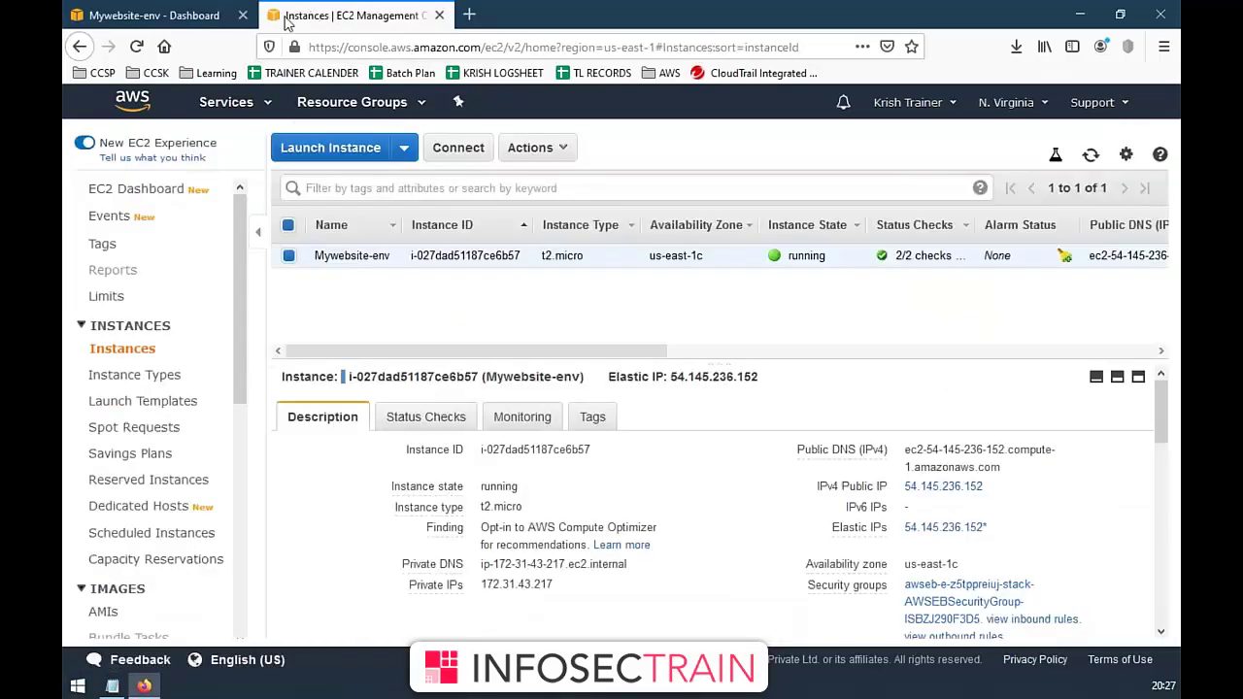
click(192, 21)
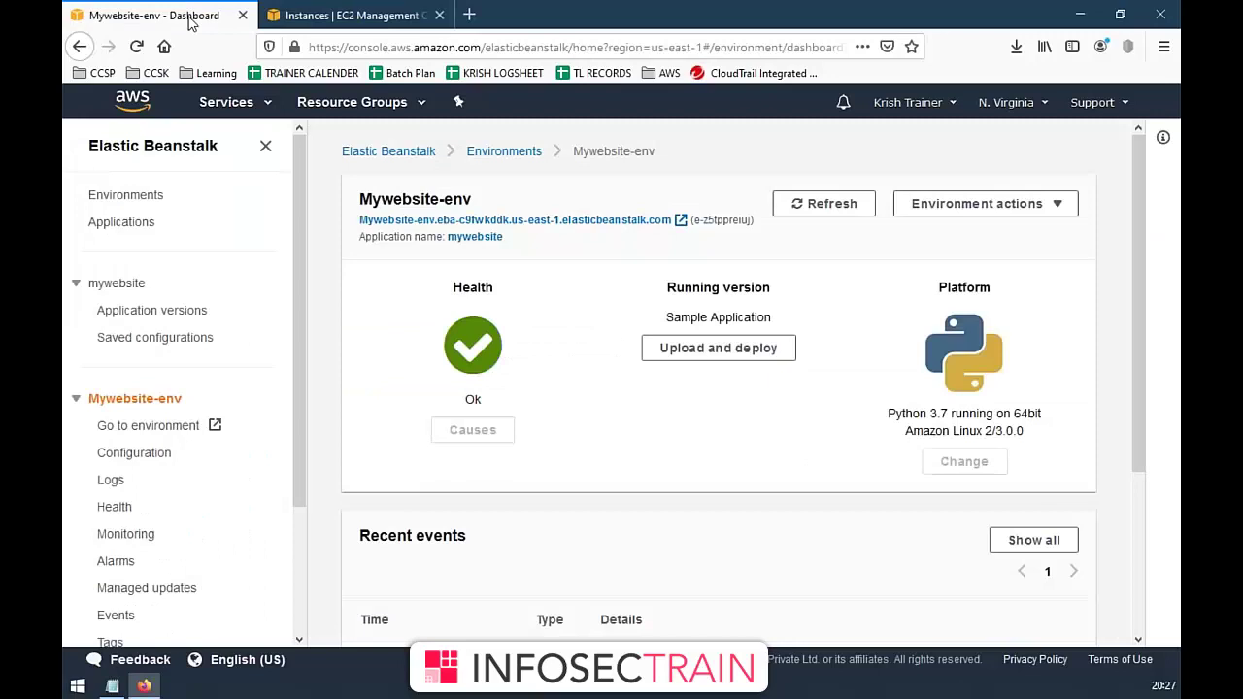
click(287, 15)
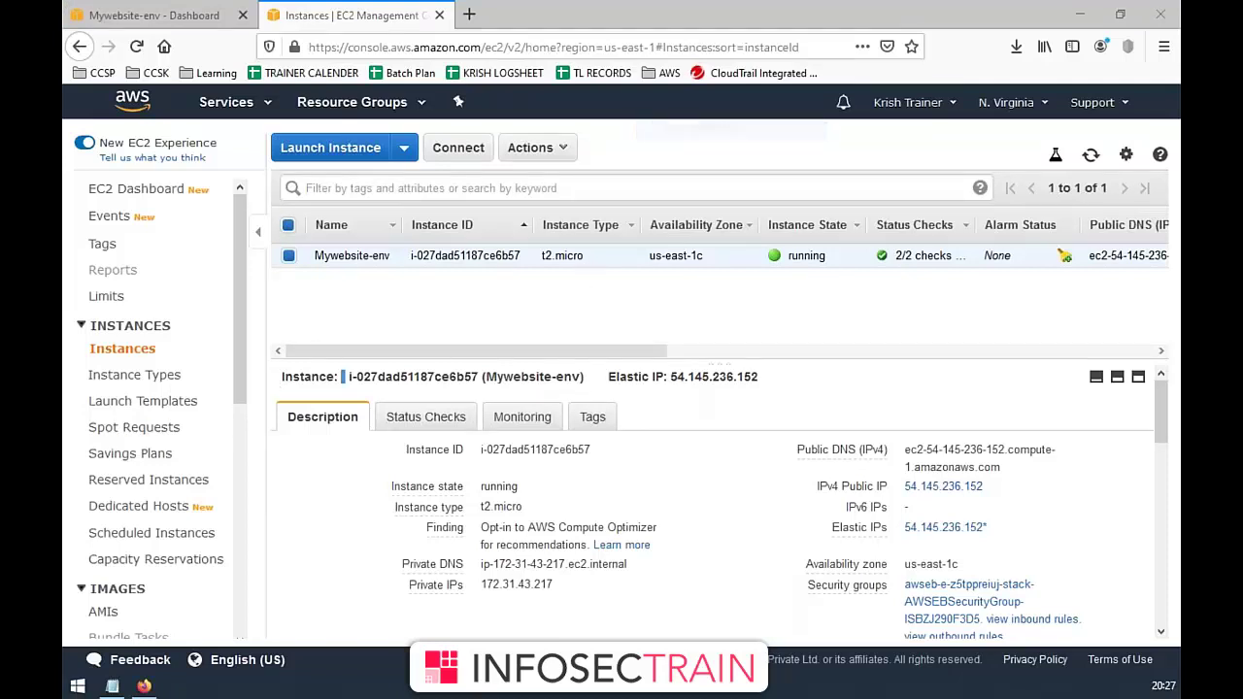
click(245, 109)
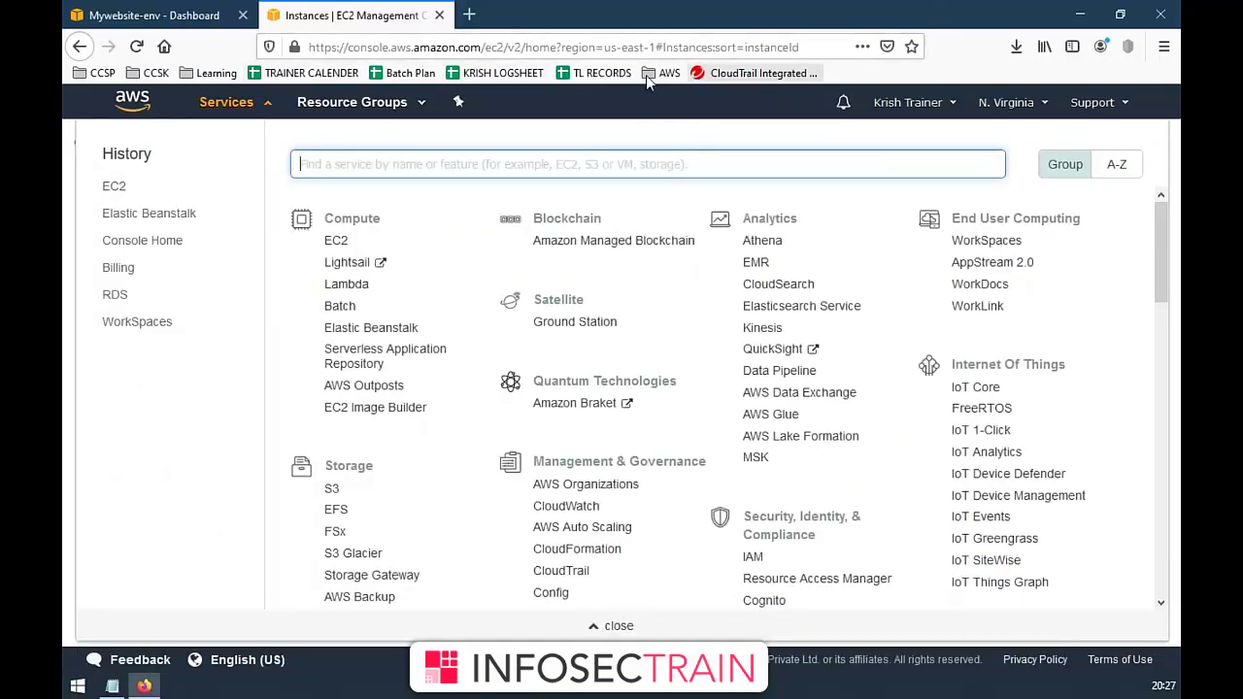
- Open Amazon Lightsail from the Compute services and switch to its home page
click(340, 270)
click(320, 14)
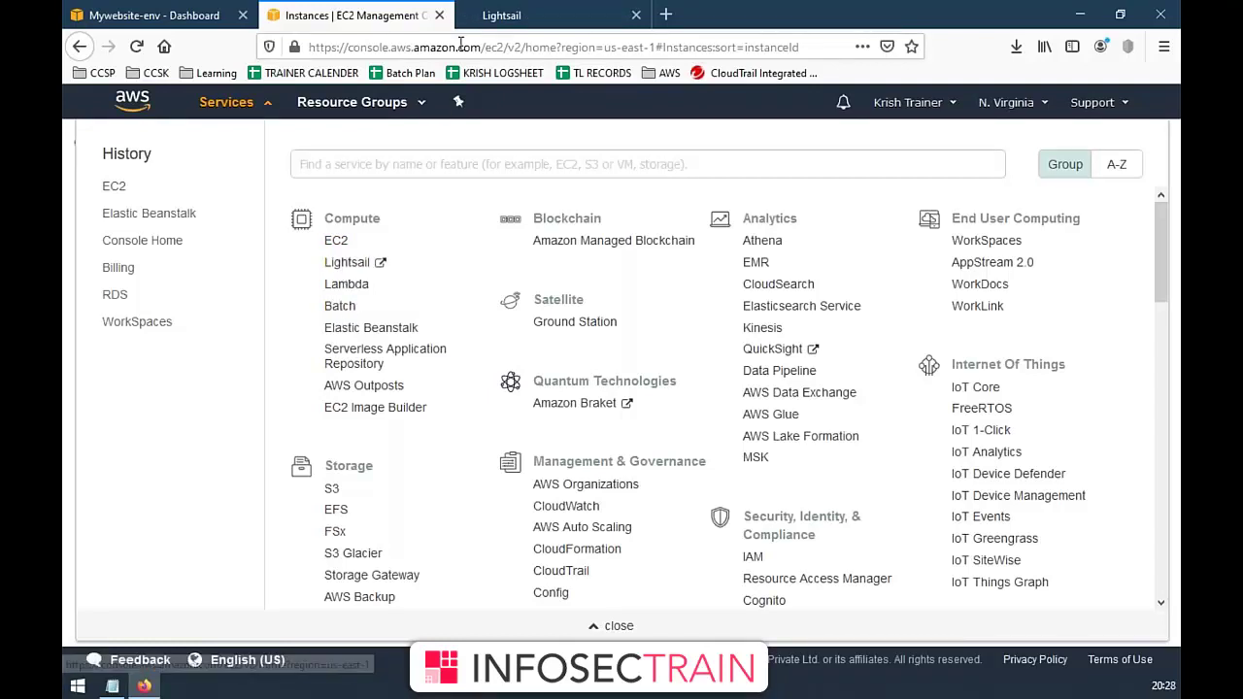
click(496, 15)
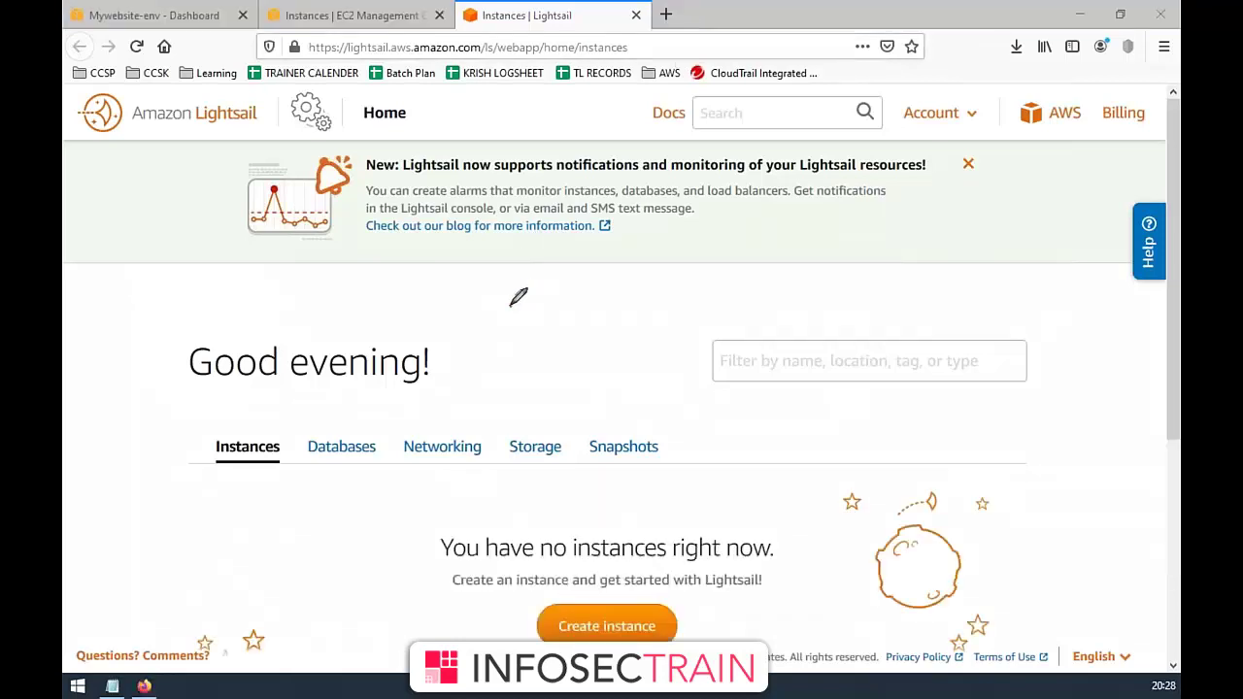
- Draw a circle labelled User with an arrow pointing to it, and erase the drawing
mouse_move(512, 305)
mouse_down()
mouse_move(546, 289)
mouse_move(515, 338)
mouse_move(488, 309)
mouse_up()
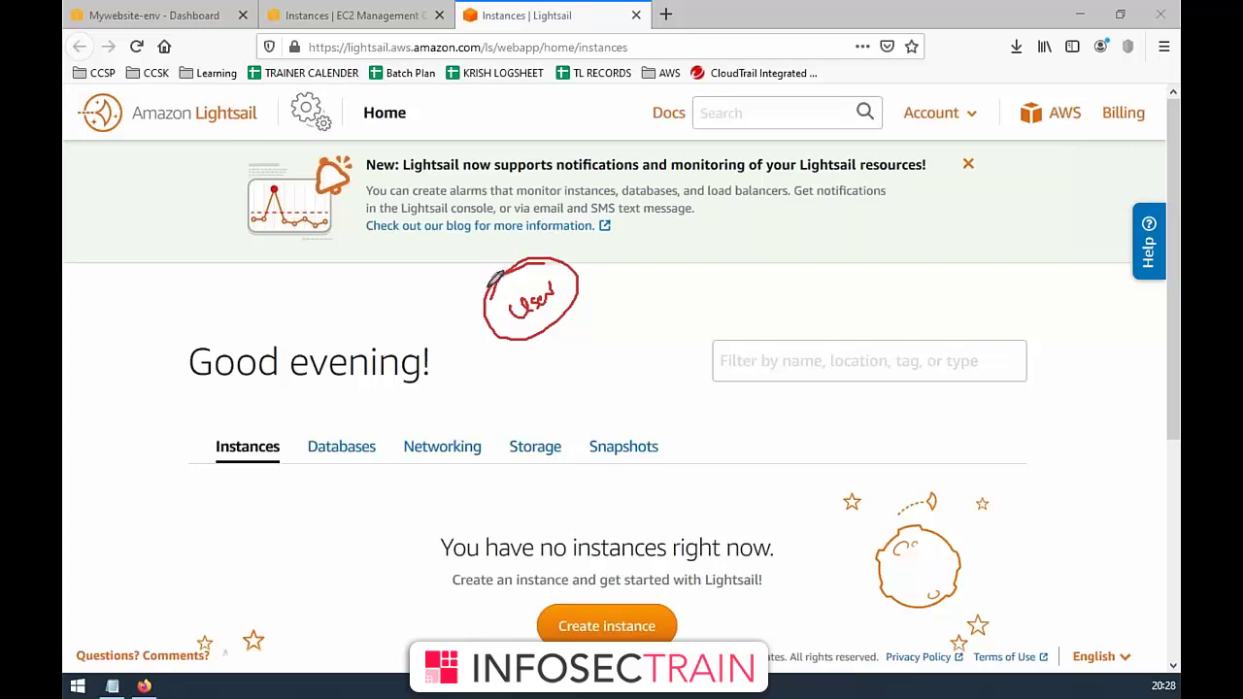
drag(406, 313, 489, 289)
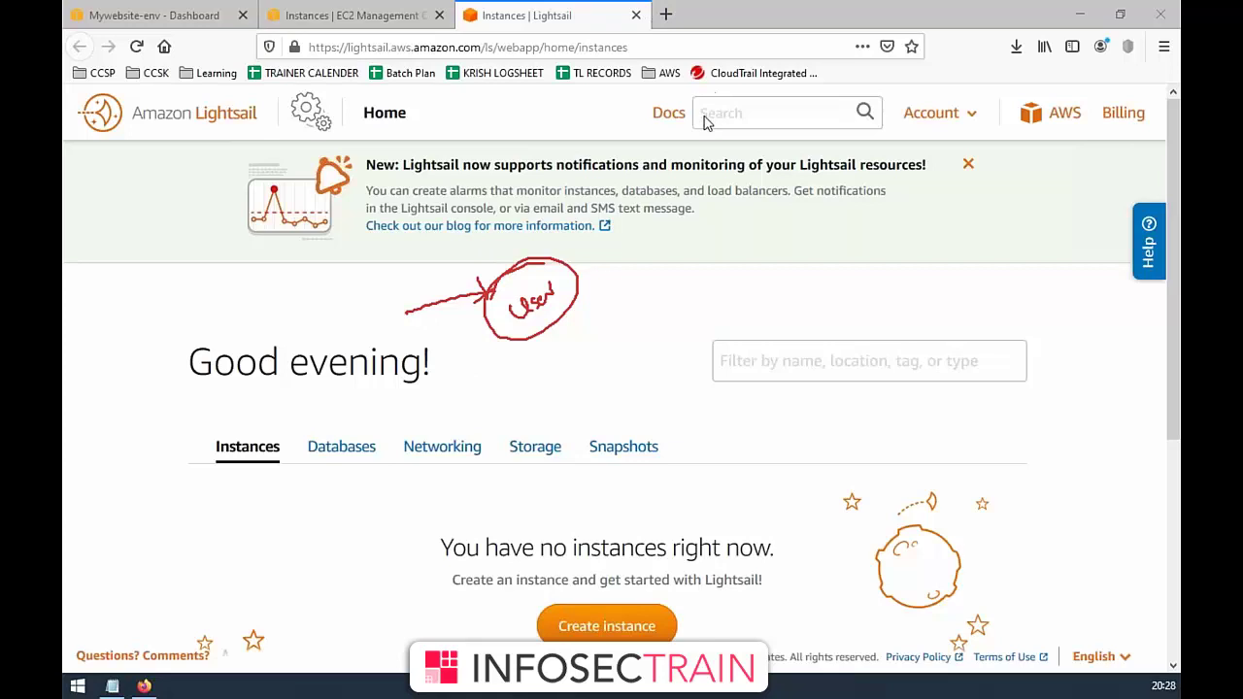
key(e)
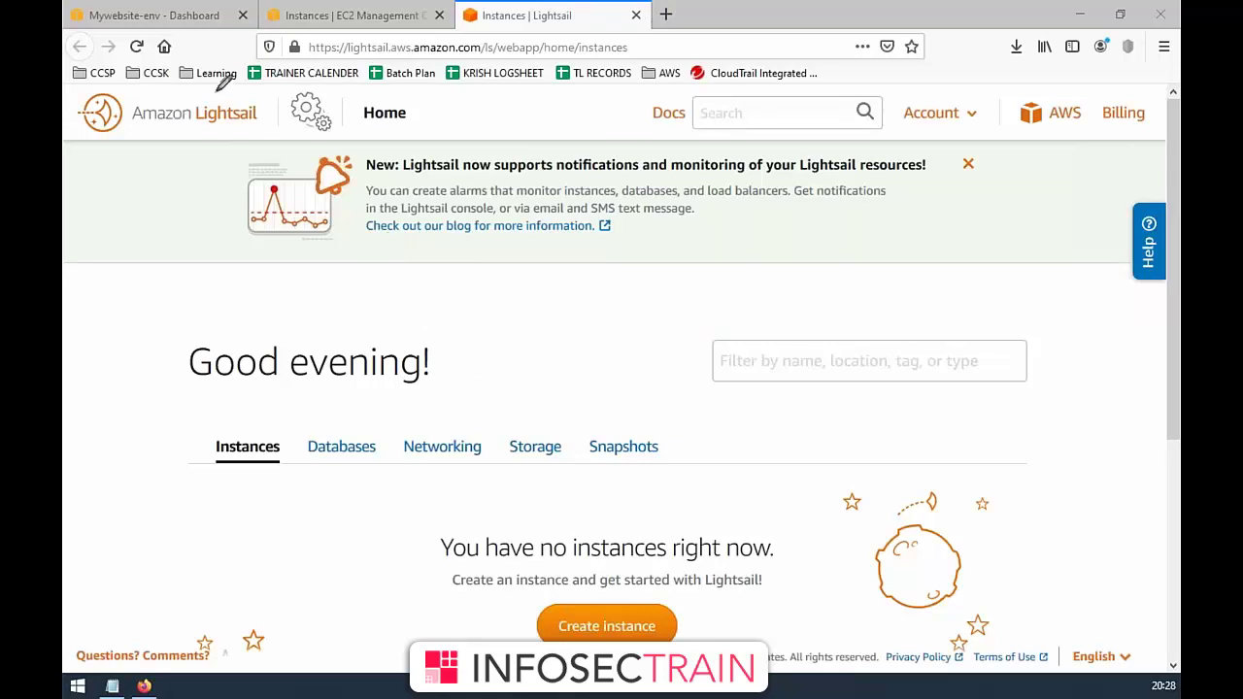
- Circle and underline the Lightsail name, add a circled note and a circled 30 labelled L.S, and erase the drawings
mouse_move(212, 95)
mouse_down()
mouse_move(134, 144)
mouse_move(288, 110)
mouse_move(156, 102)
mouse_up()
drag(119, 160, 192, 97)
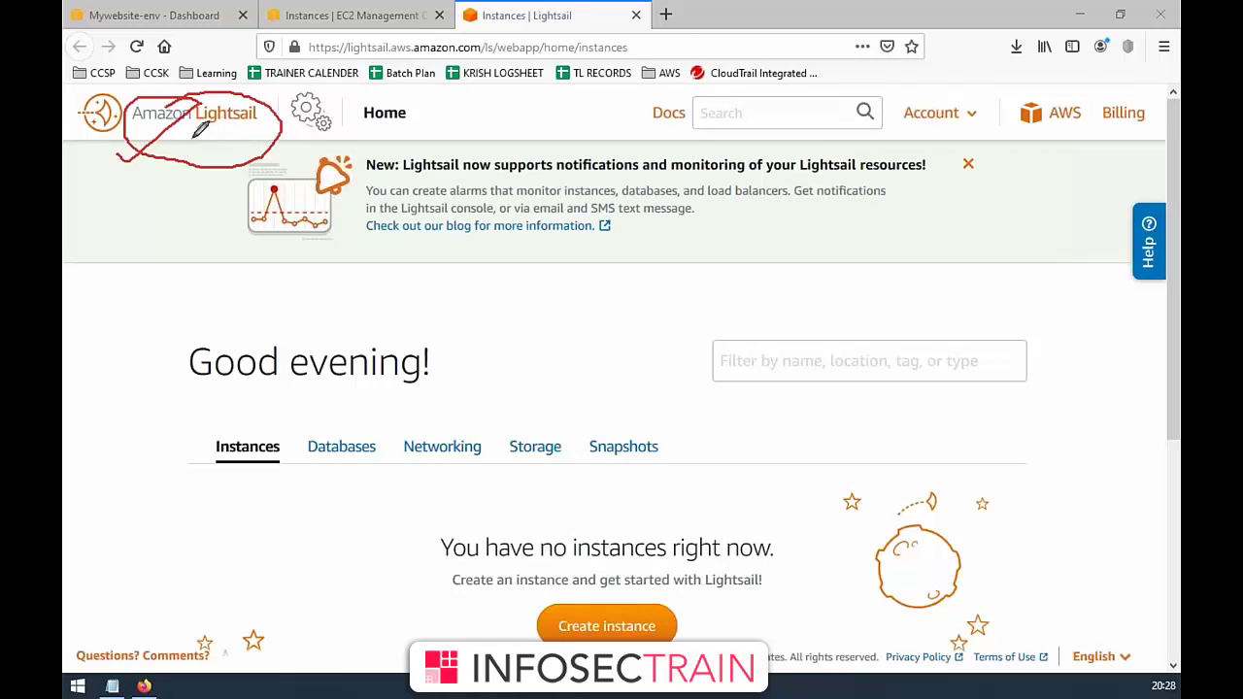
mouse_move(225, 120)
mouse_down()
mouse_move(212, 126)
mouse_move(259, 117)
mouse_up()
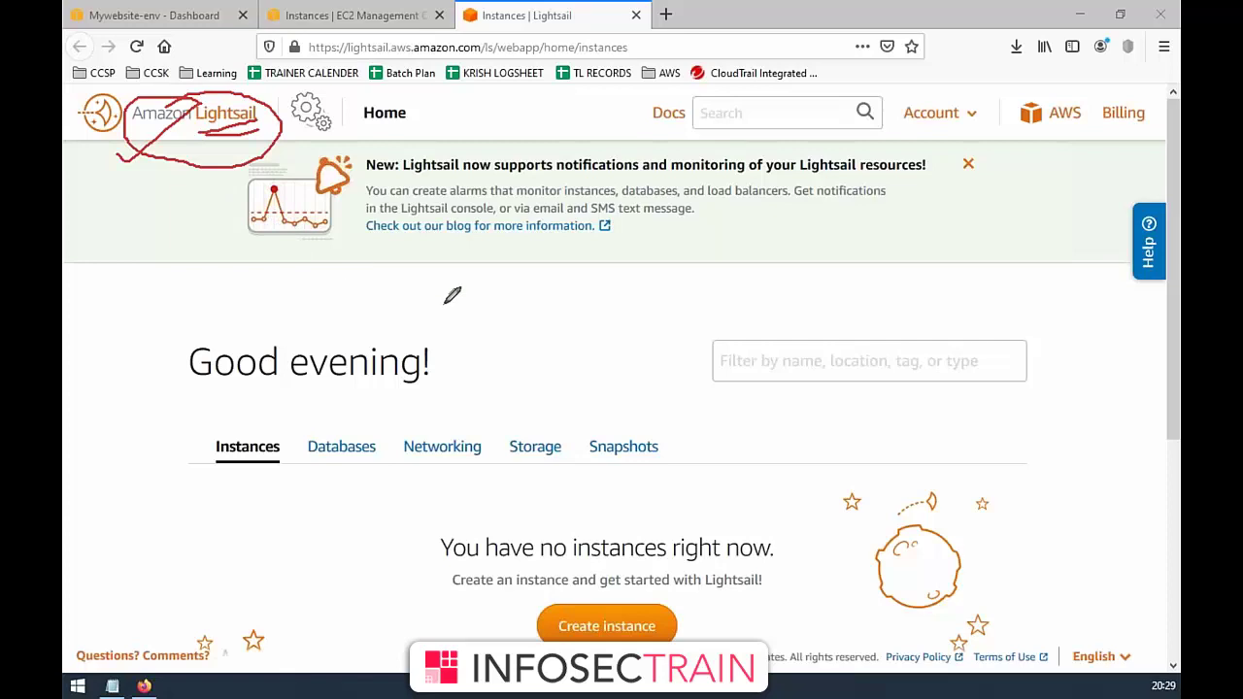
mouse_move(490, 293)
mouse_down()
mouse_move(495, 305)
mouse_move(540, 272)
mouse_move(536, 254)
mouse_move(469, 278)
mouse_move(449, 302)
mouse_up()
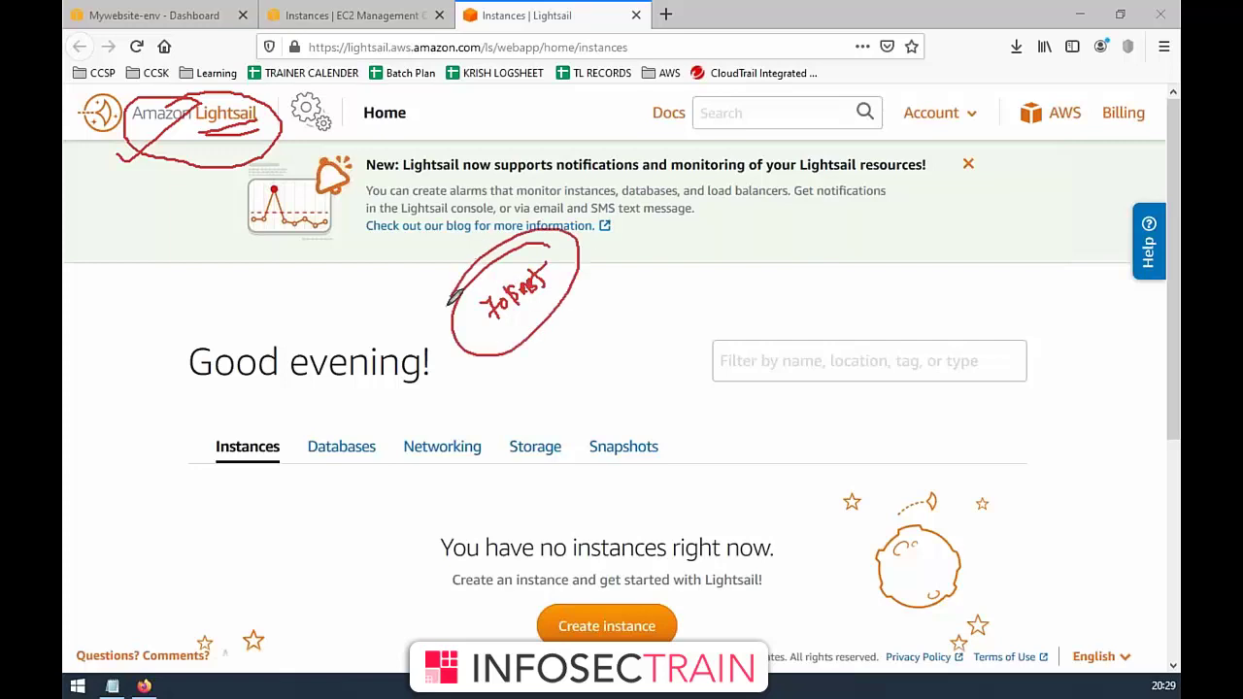
mouse_move(582, 281)
mouse_down()
mouse_move(594, 288)
mouse_move(652, 228)
mouse_move(622, 292)
mouse_move(612, 282)
mouse_up()
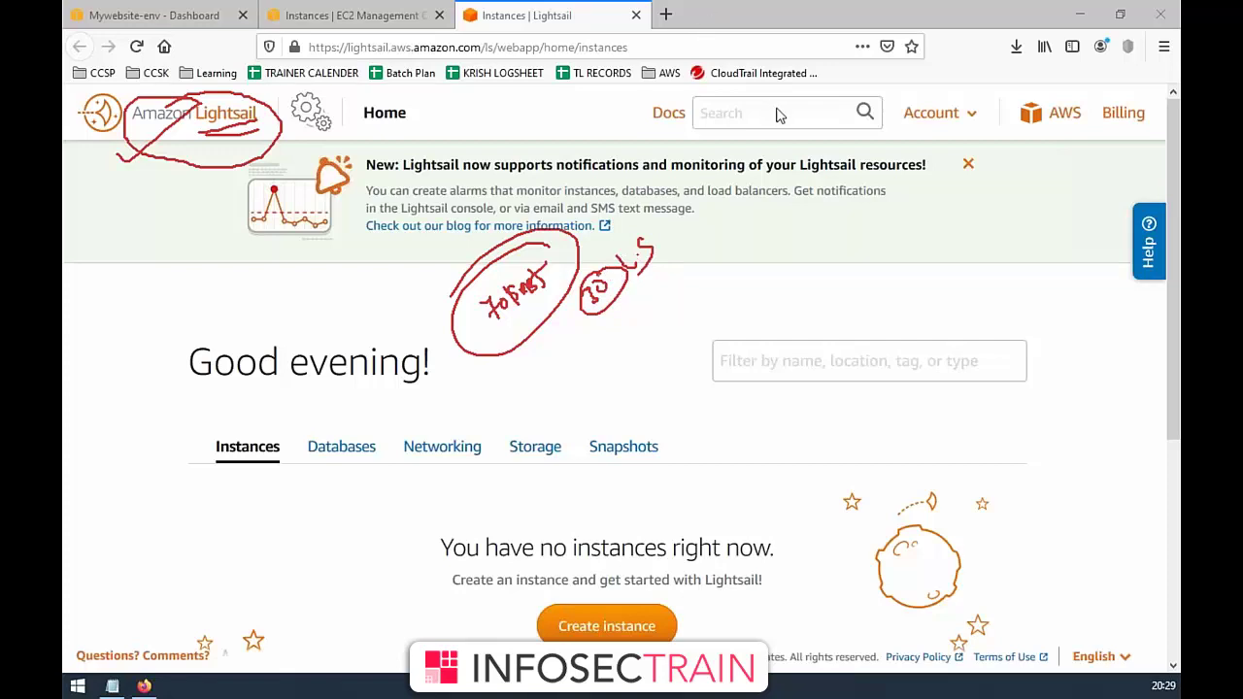
key(Escape)
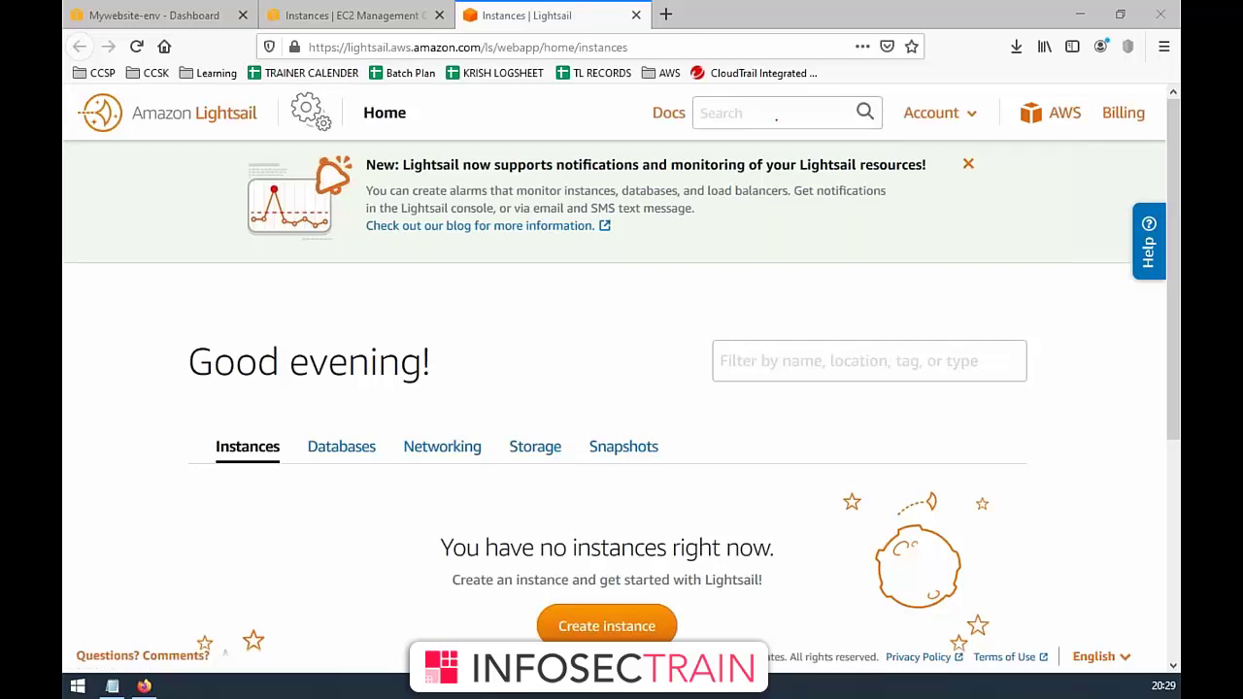
- Start creating a Lightsail instance and examine its location, Mumbai, Zone A
scroll(413, 529, down, 3)
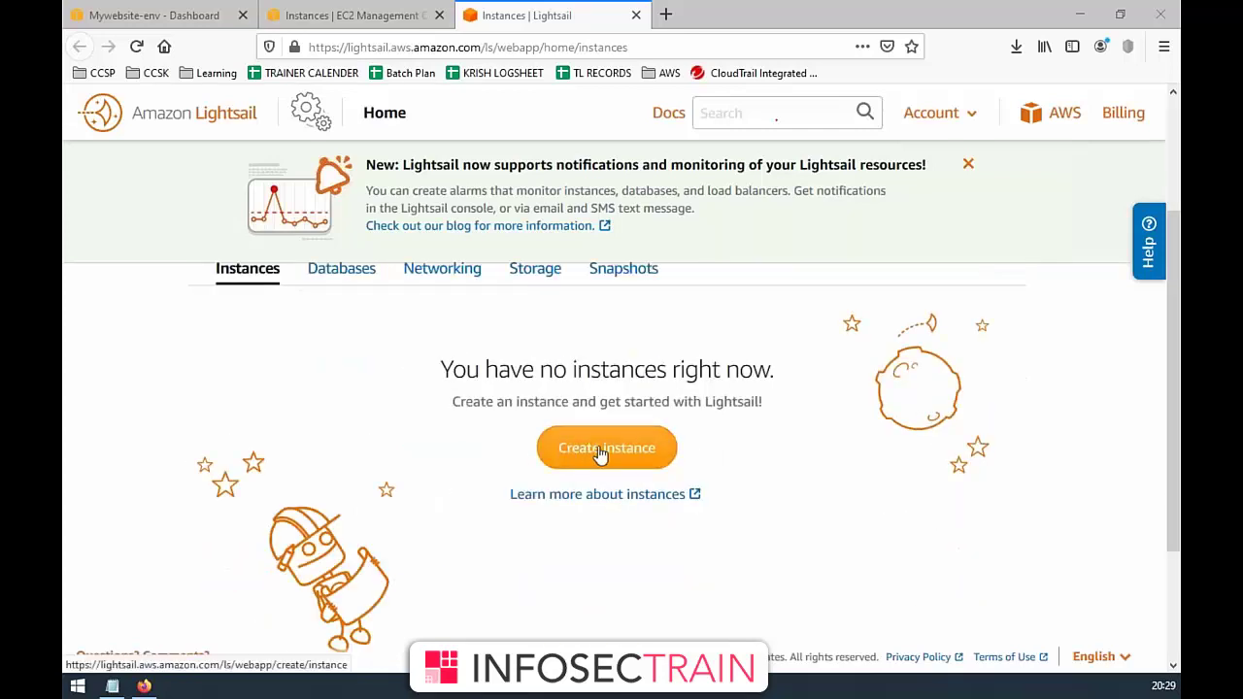
click(600, 452)
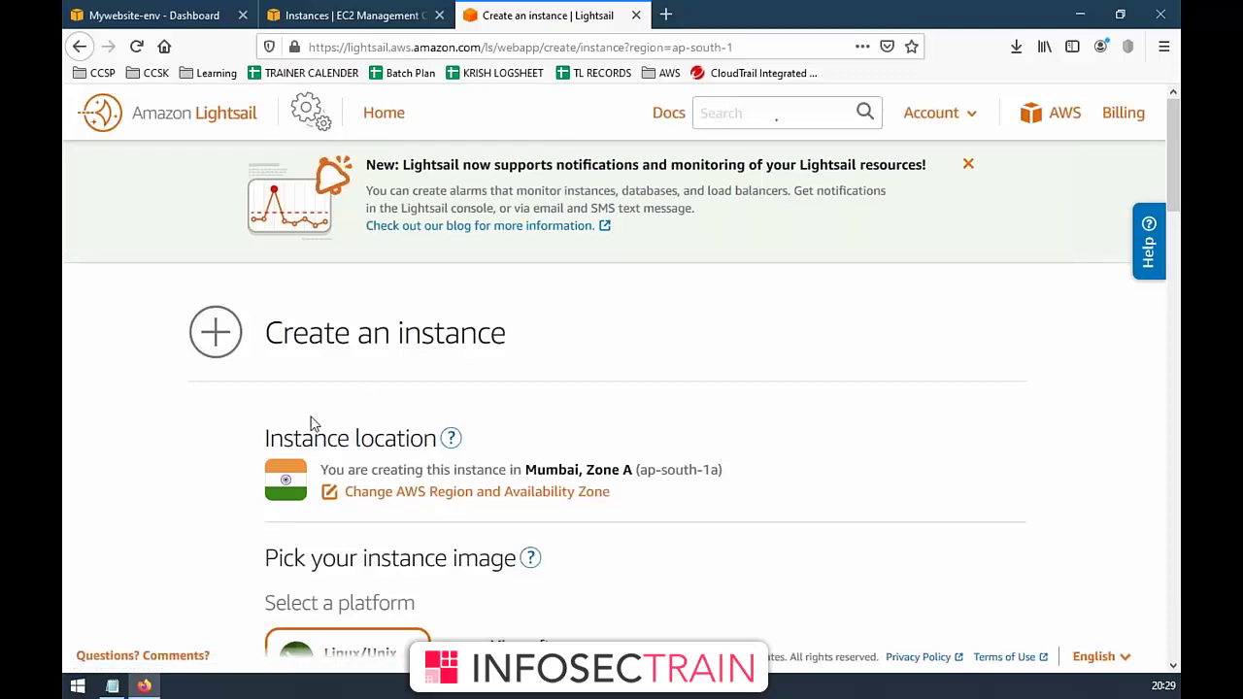
scroll(324, 416, down, 3)
scroll(424, 405, up, 2)
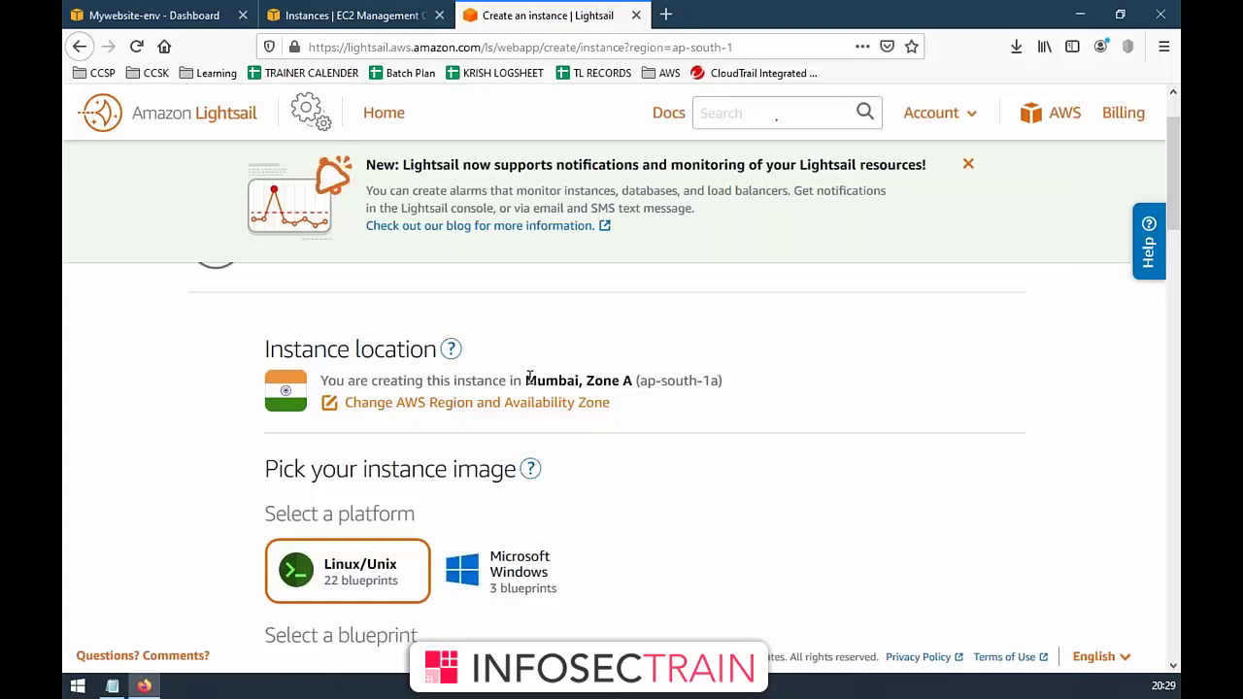
drag(526, 379, 664, 381)
click(664, 381)
- Compare the Apps + OS and OS Only blueprints for the Linux/Unix platform, ending on Apps + OS with WordPress
scroll(620, 374, down, 2)
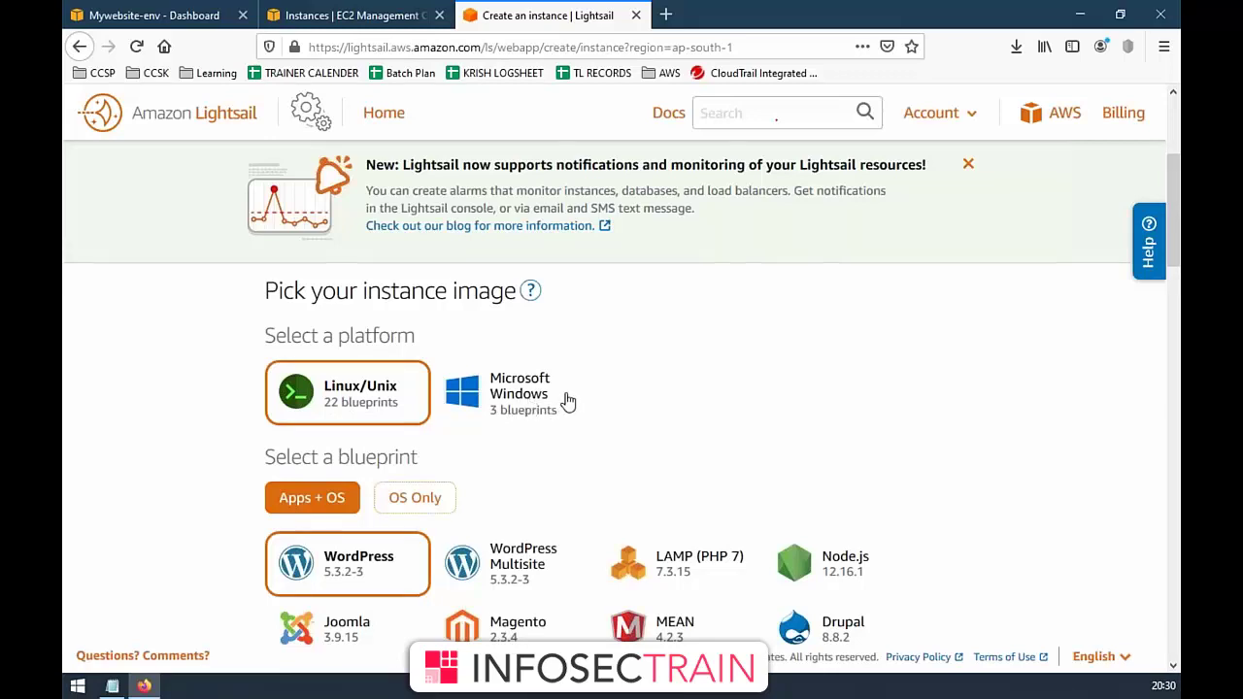
scroll(558, 408, up, 2)
scroll(556, 410, down, 2)
scroll(323, 394, down, 3)
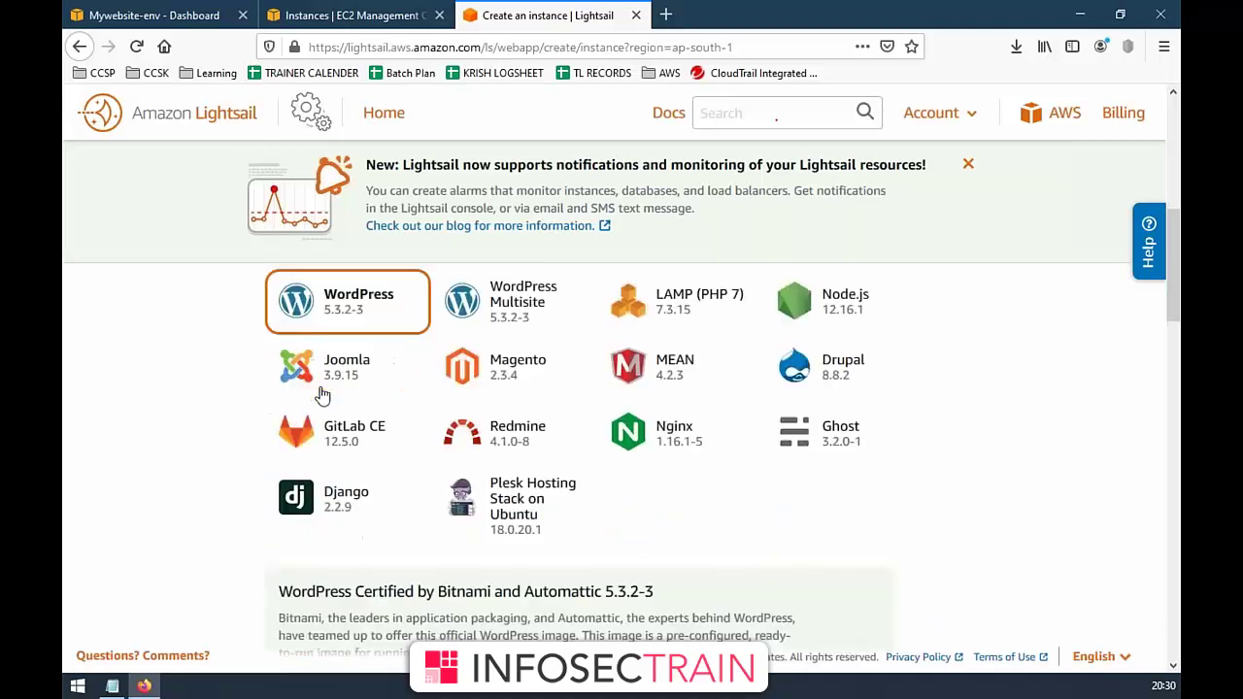
scroll(224, 369, up, 1)
click(415, 328)
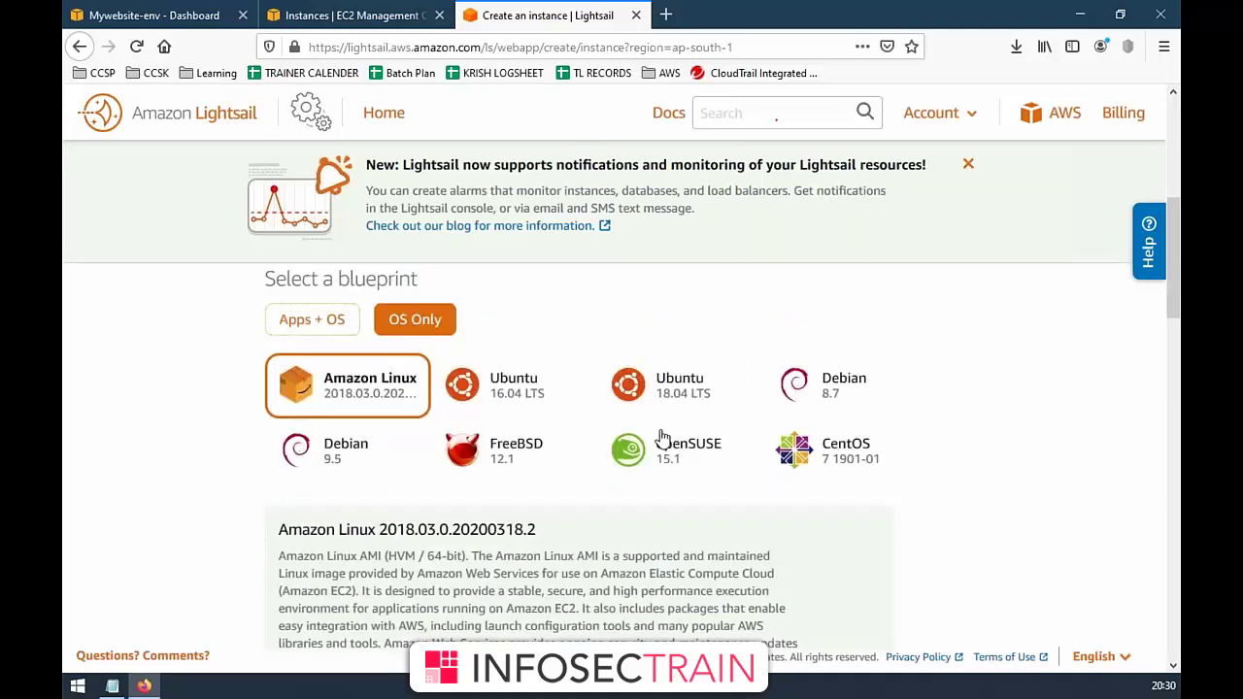
scroll(661, 437, up, 3)
click(313, 496)
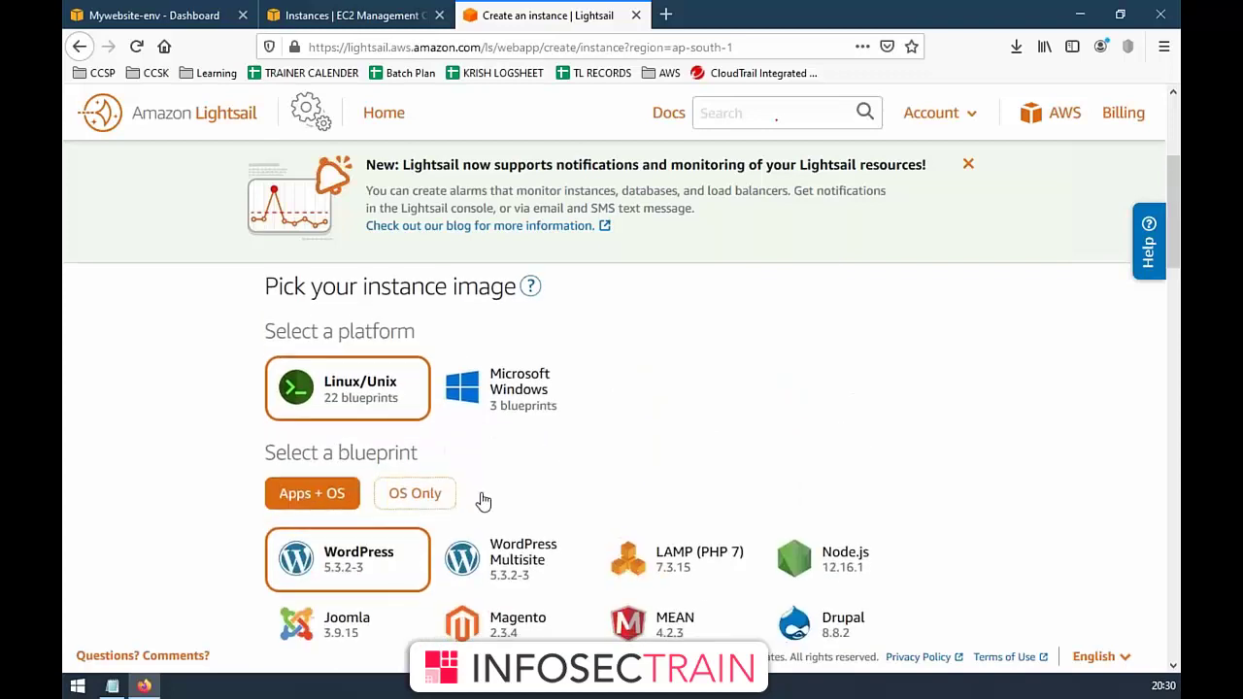
scroll(483, 500, down, 3)
scroll(483, 499, up, 1)
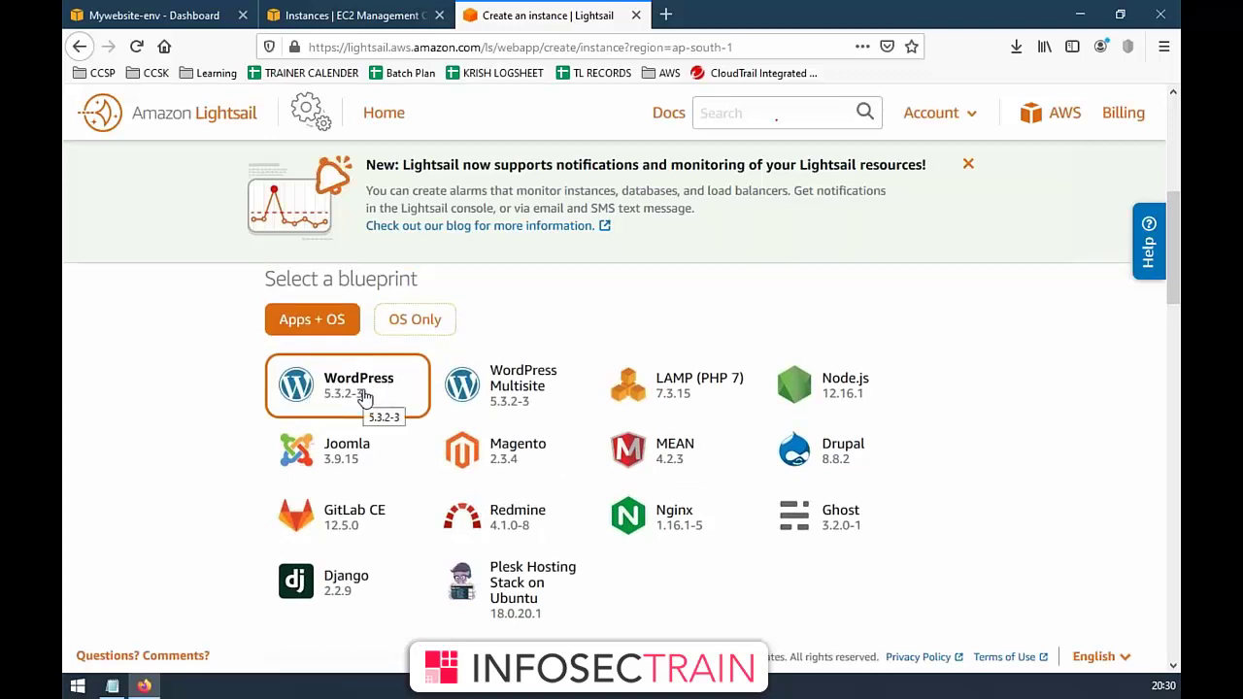
click(424, 320)
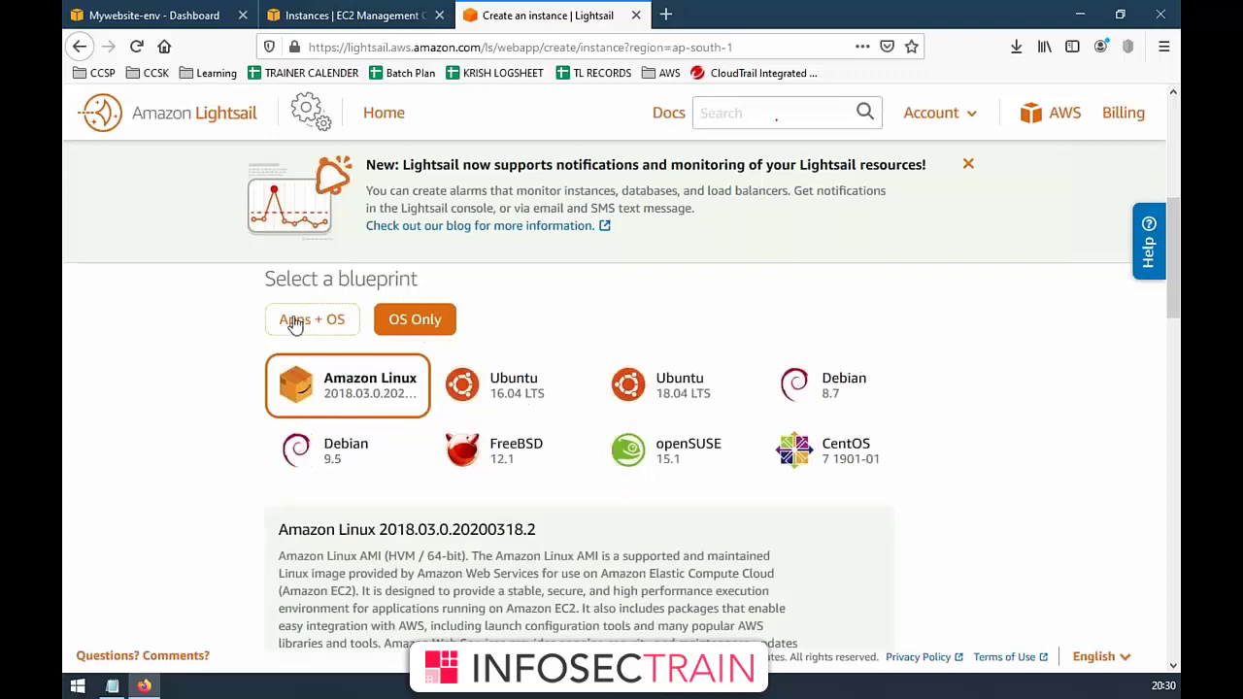
click(296, 326)
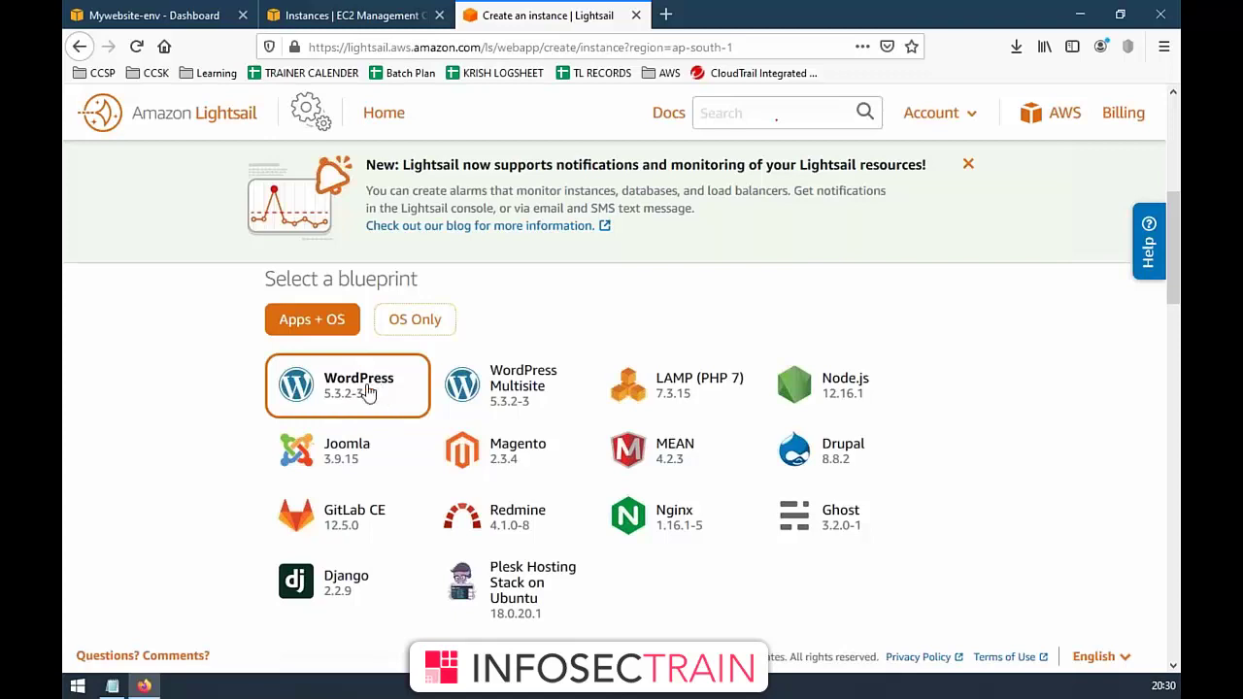
- Examine the monthly instance plans up to the $160 plan and return to the cheapest ones
scroll(371, 417, down, 1)
scroll(371, 424, down, 10)
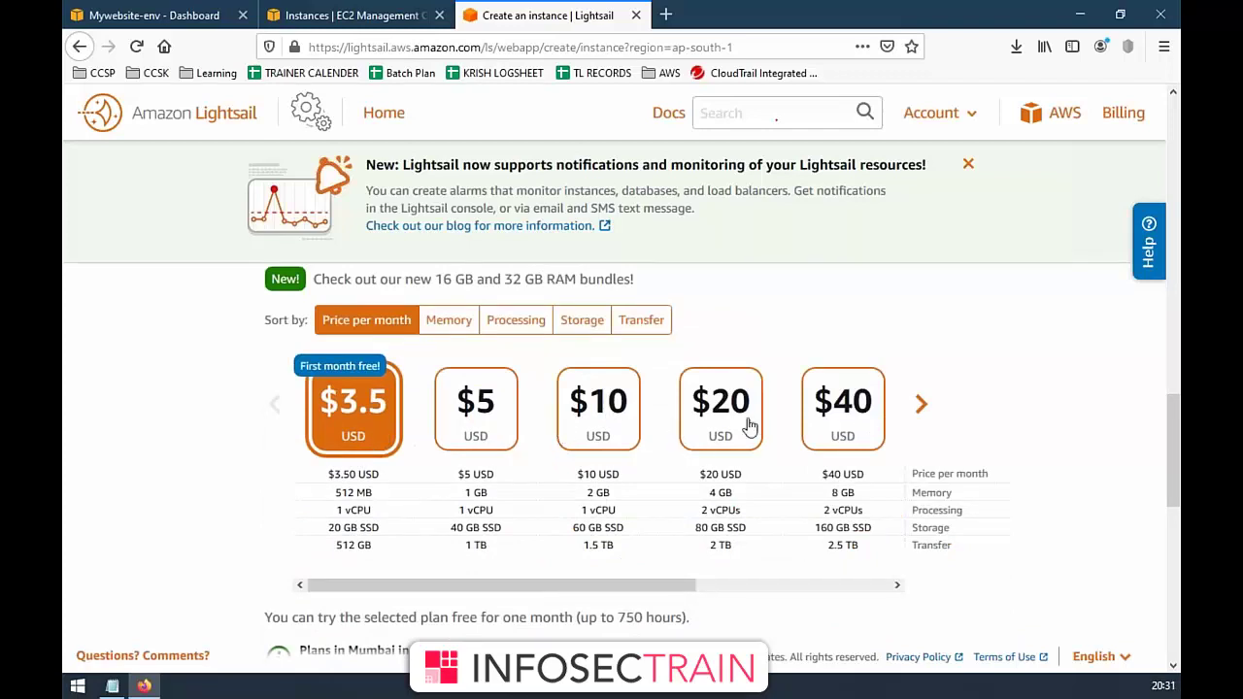
click(922, 404)
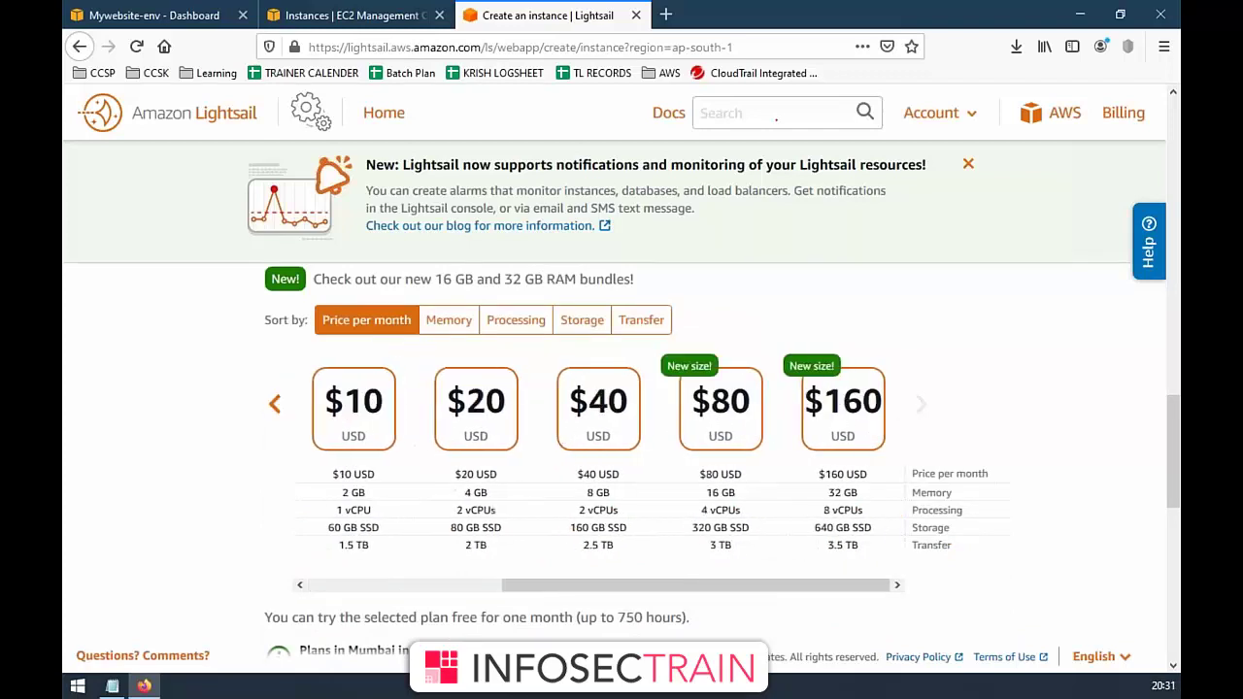
click(275, 406)
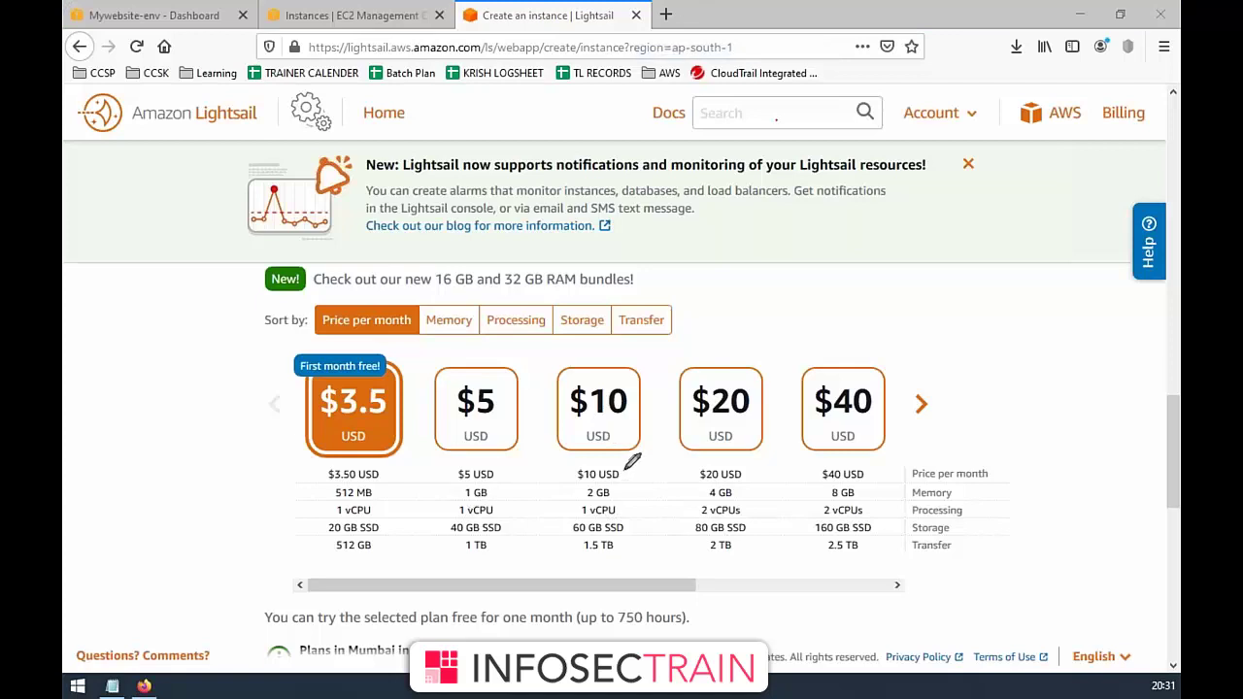
- Circle the $10 and $40 plans, mark their memory, CPU and storage values, and erase the marks
drag(579, 491, 643, 476)
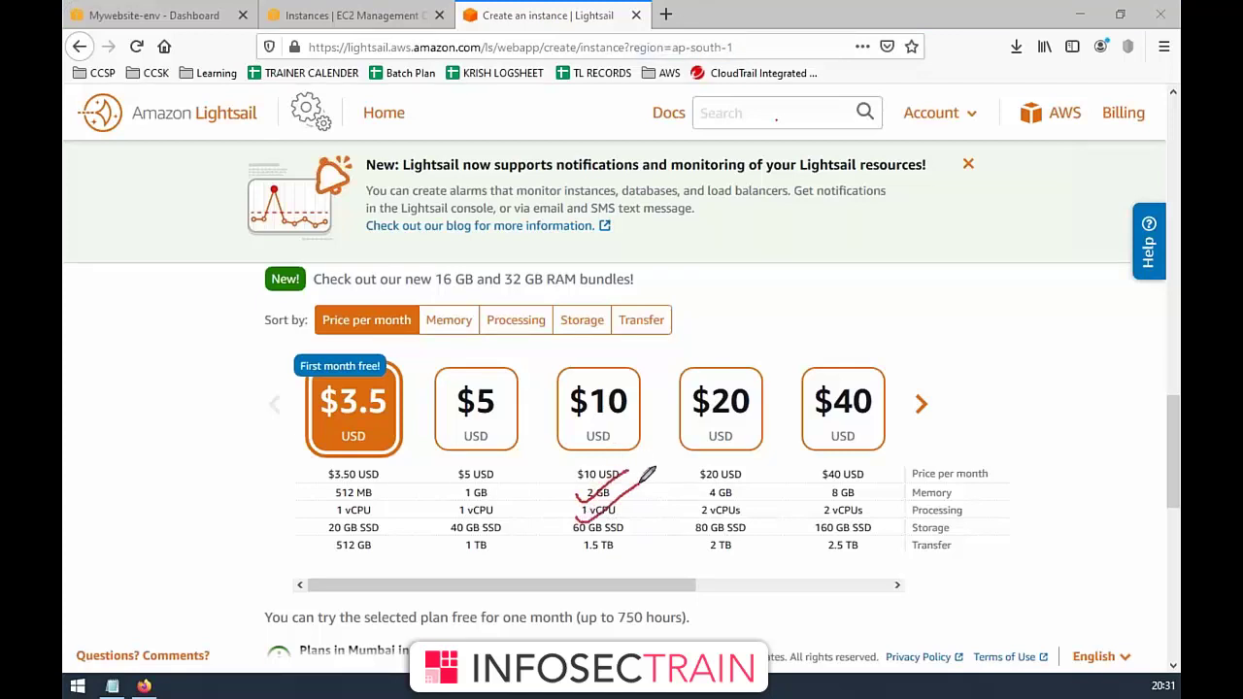
drag(561, 541, 630, 497)
mouse_move(604, 351)
mouse_down()
mouse_move(637, 465)
mouse_move(605, 351)
mouse_move(672, 336)
mouse_move(653, 362)
mouse_up()
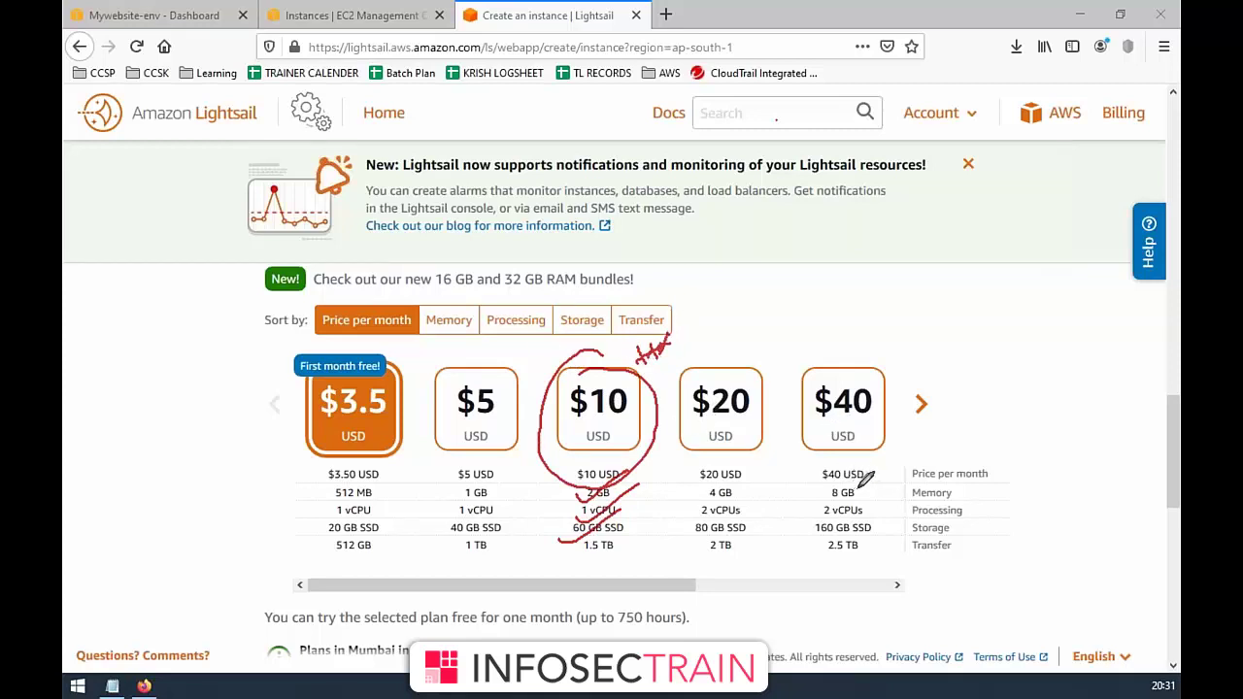
mouse_move(844, 475)
mouse_down()
mouse_move(865, 489)
mouse_move(875, 476)
mouse_move(860, 534)
mouse_move(879, 509)
mouse_move(836, 544)
mouse_move(853, 505)
mouse_up()
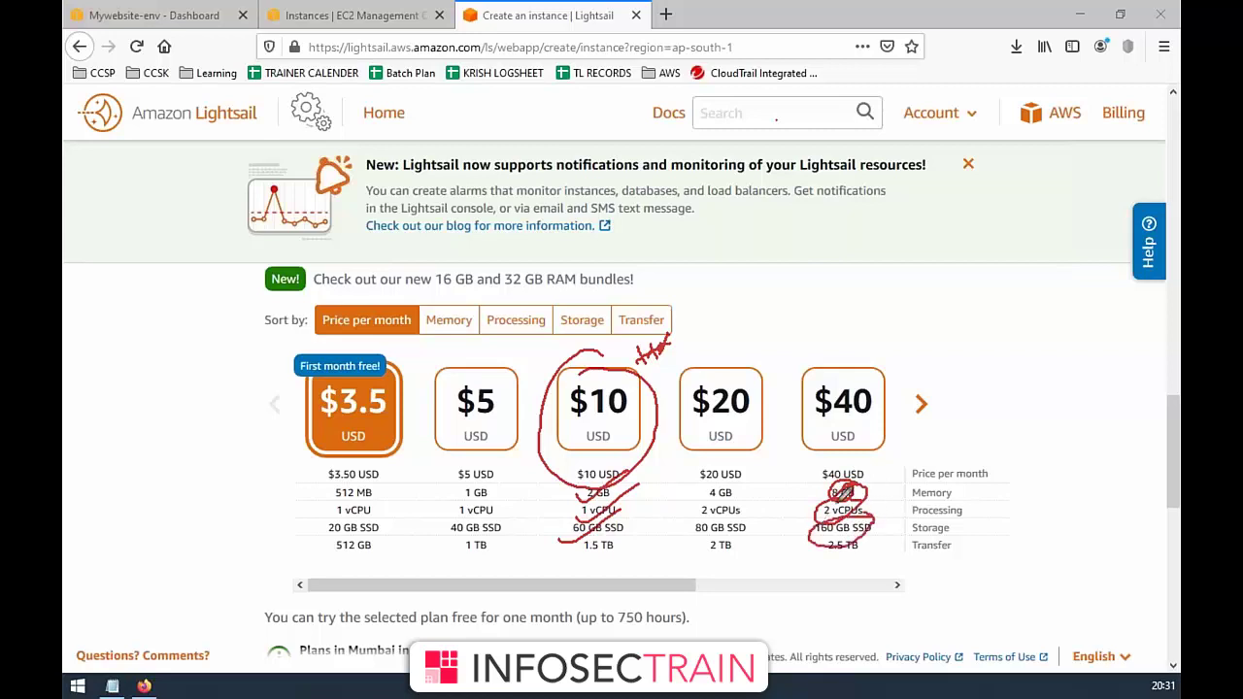
mouse_move(859, 345)
mouse_down()
mouse_move(791, 417)
mouse_move(816, 389)
mouse_up()
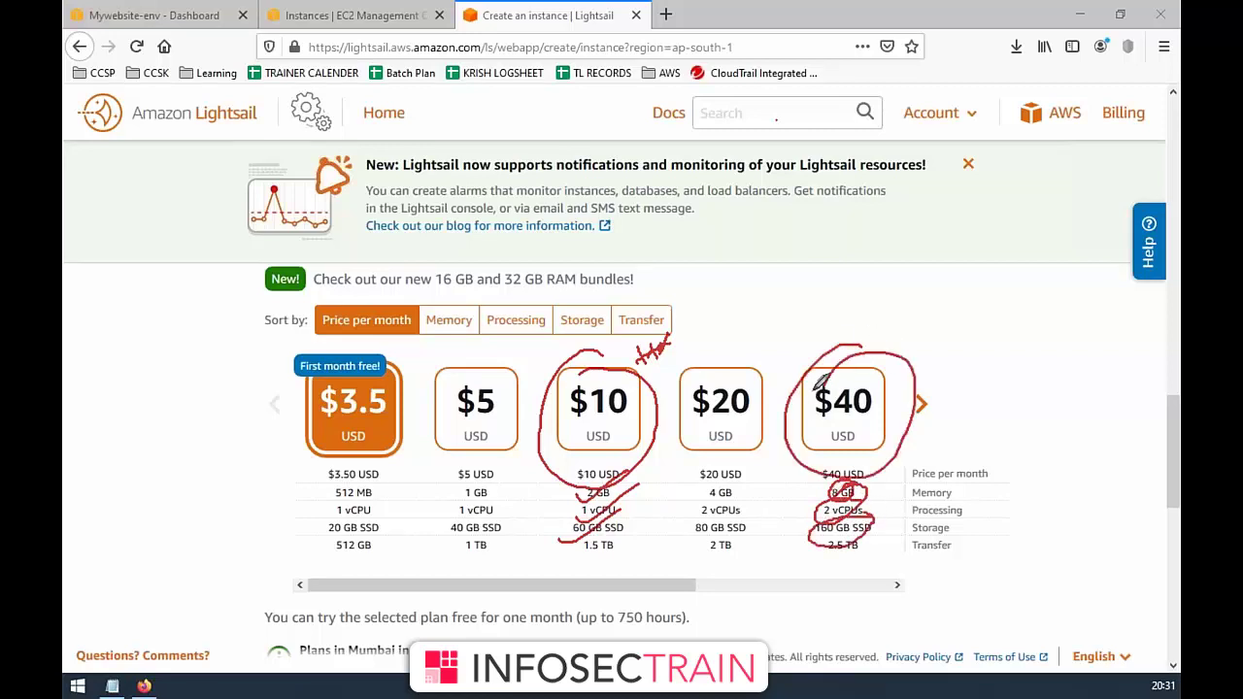
key(Escape)
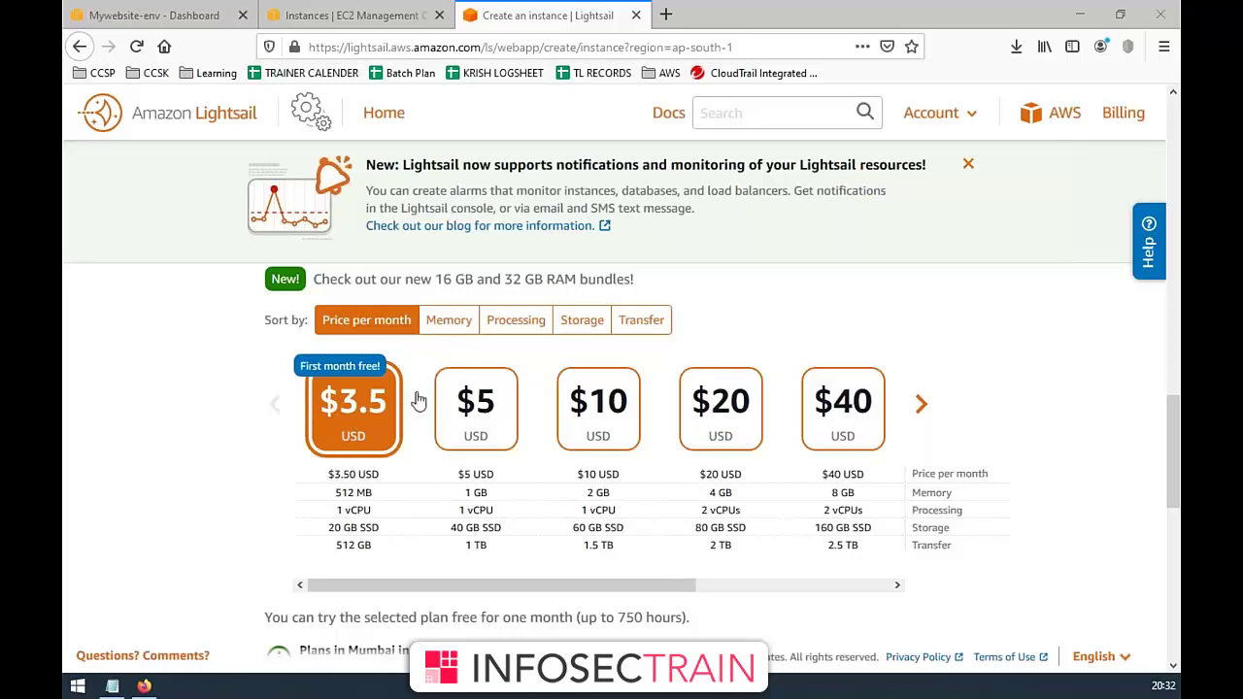
- Create the instance with the name wp-server and dismiss the notifications banner and the GoDaddy Pro Sites recommendation
scroll(339, 475, down, 10)
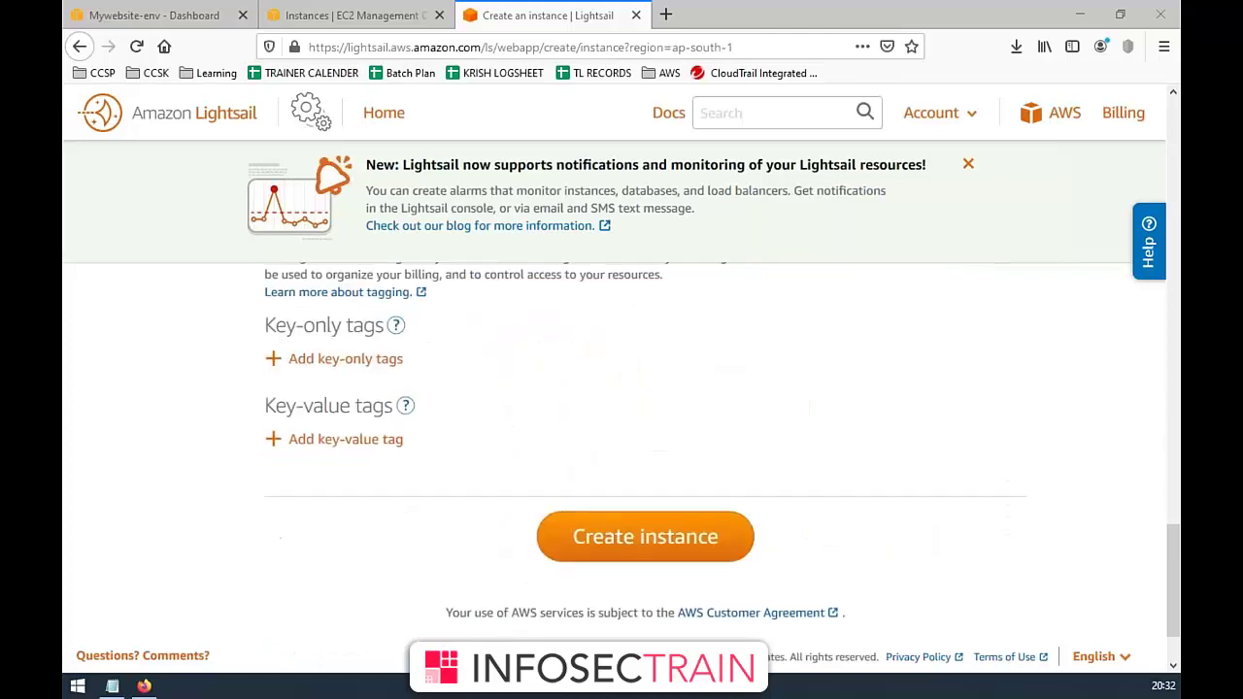
scroll(394, 457, up, 3)
triple_click(394, 457)
text(wp-server)
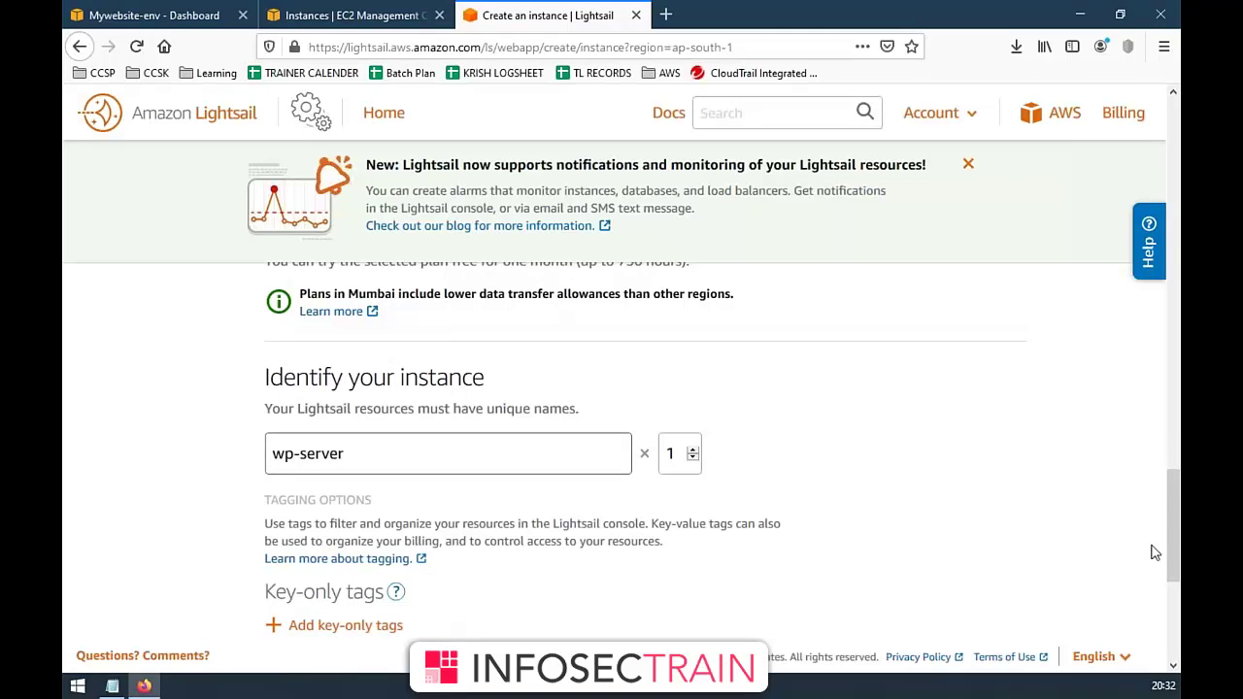
scroll(1171, 558, down, 4)
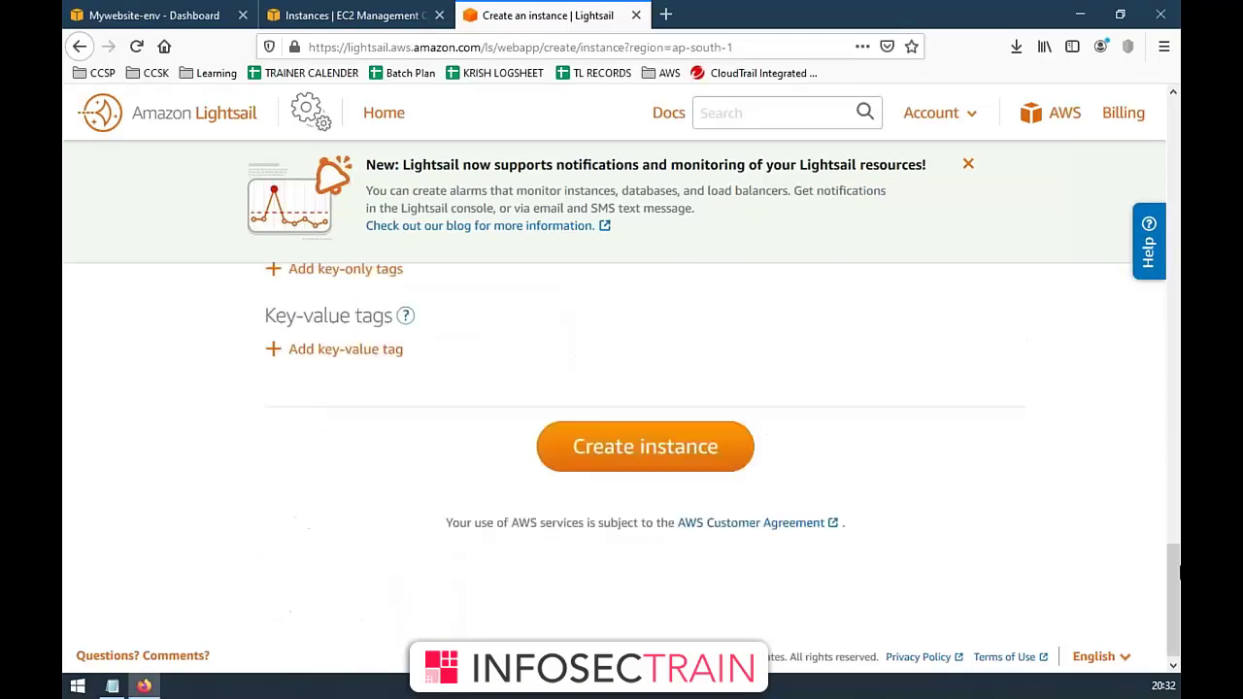
click(672, 439)
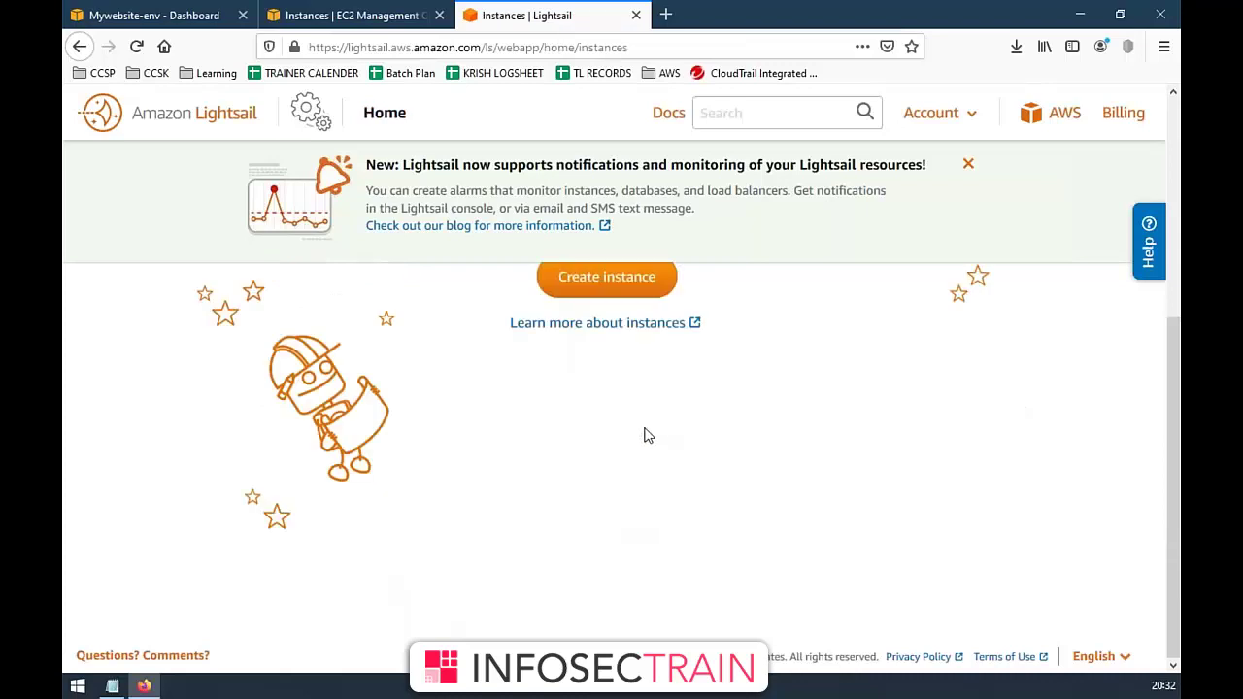
click(969, 167)
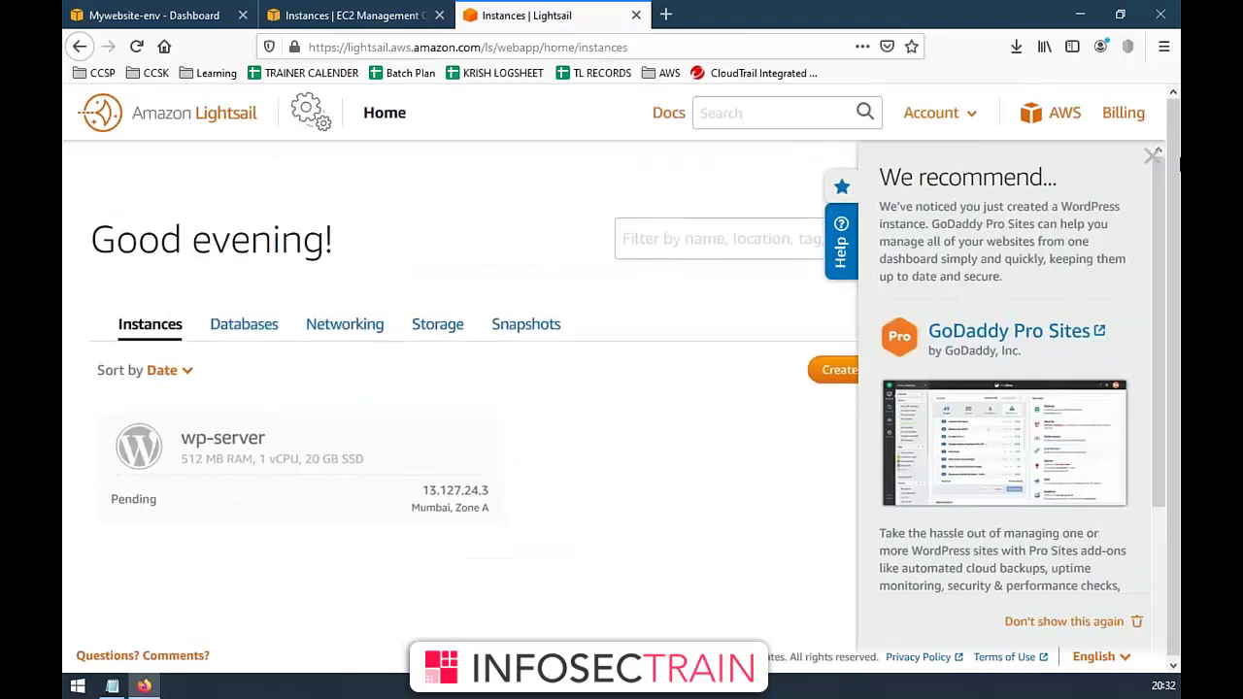
click(1155, 159)
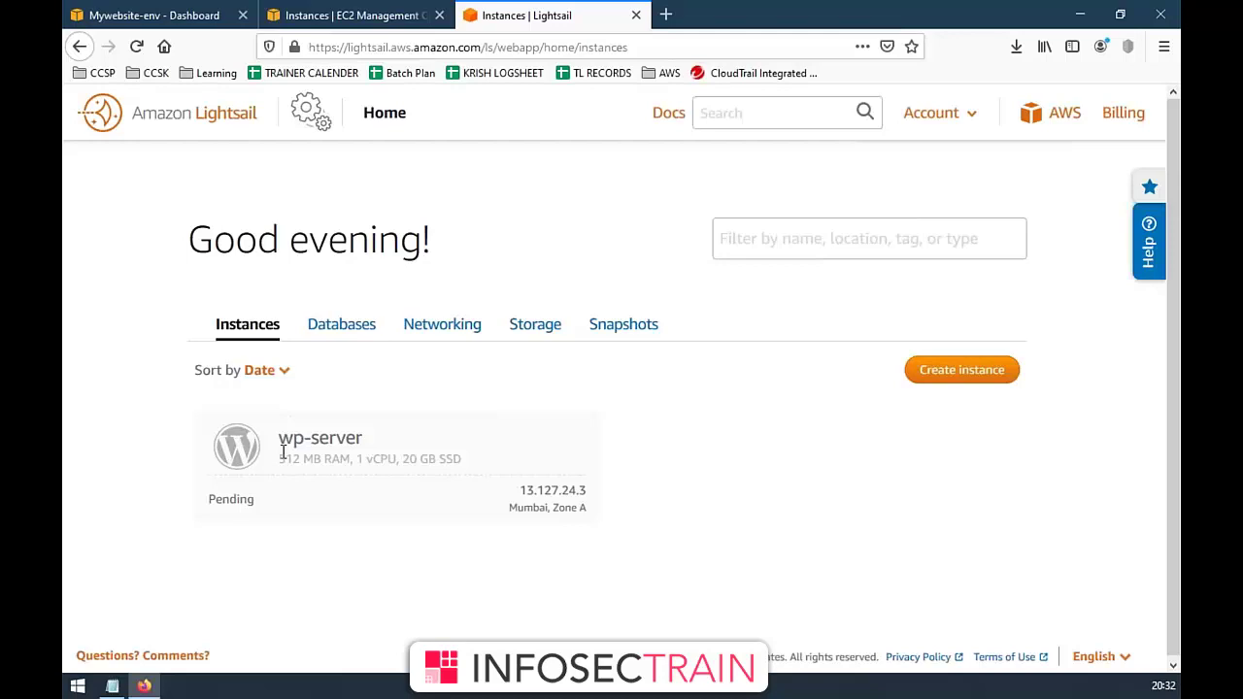
- Check the EC2 instances page and the Lightsail databases, and return to the Lightsail instances list
click(328, 17)
click(500, 30)
click(364, 332)
click(254, 336)
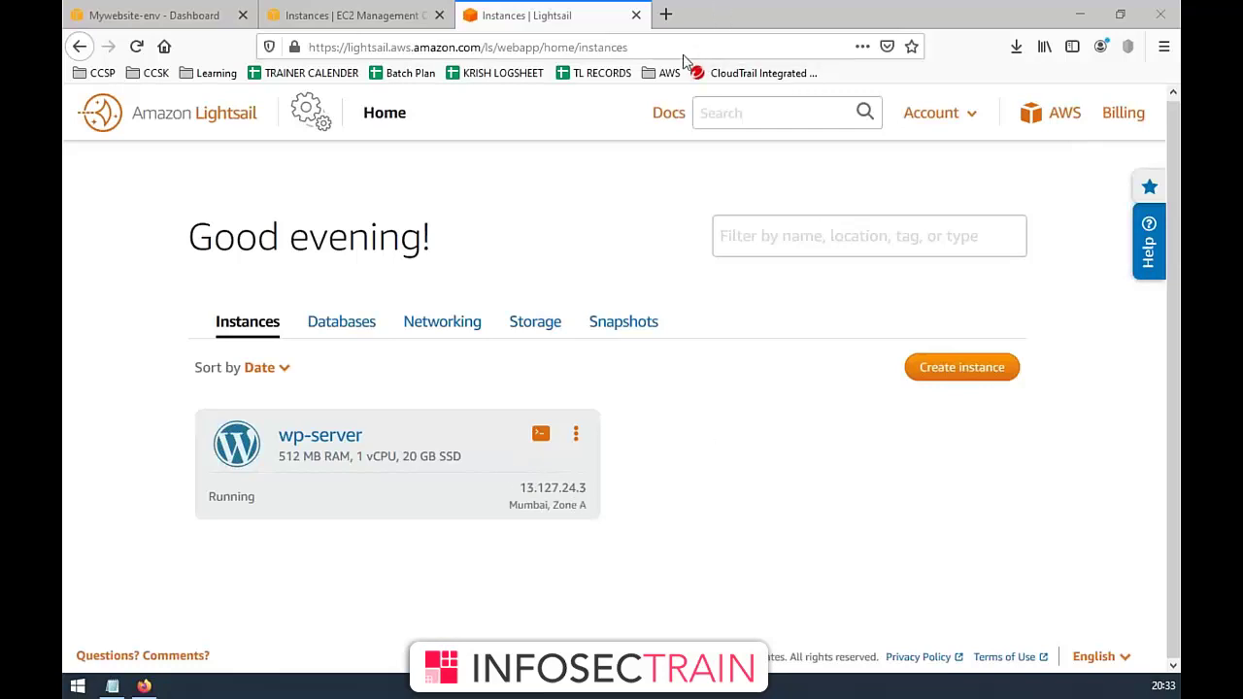
- Circle the wp-server instance, draw an arrow from it to a circled EC2 label, and erase the marks
drag(525, 153, 518, 127)
drag(456, 78, 369, 158)
mouse_move(262, 367)
mouse_down()
mouse_move(499, 344)
mouse_move(93, 478)
mouse_up()
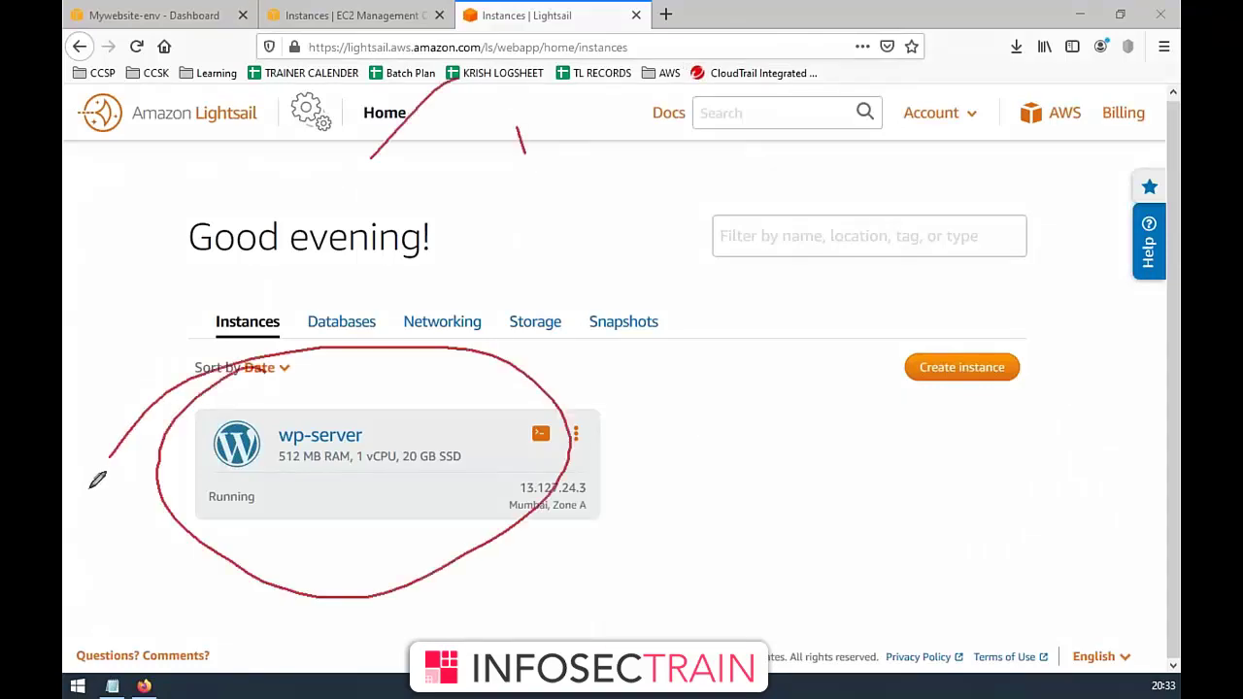
drag(179, 492, 295, 415)
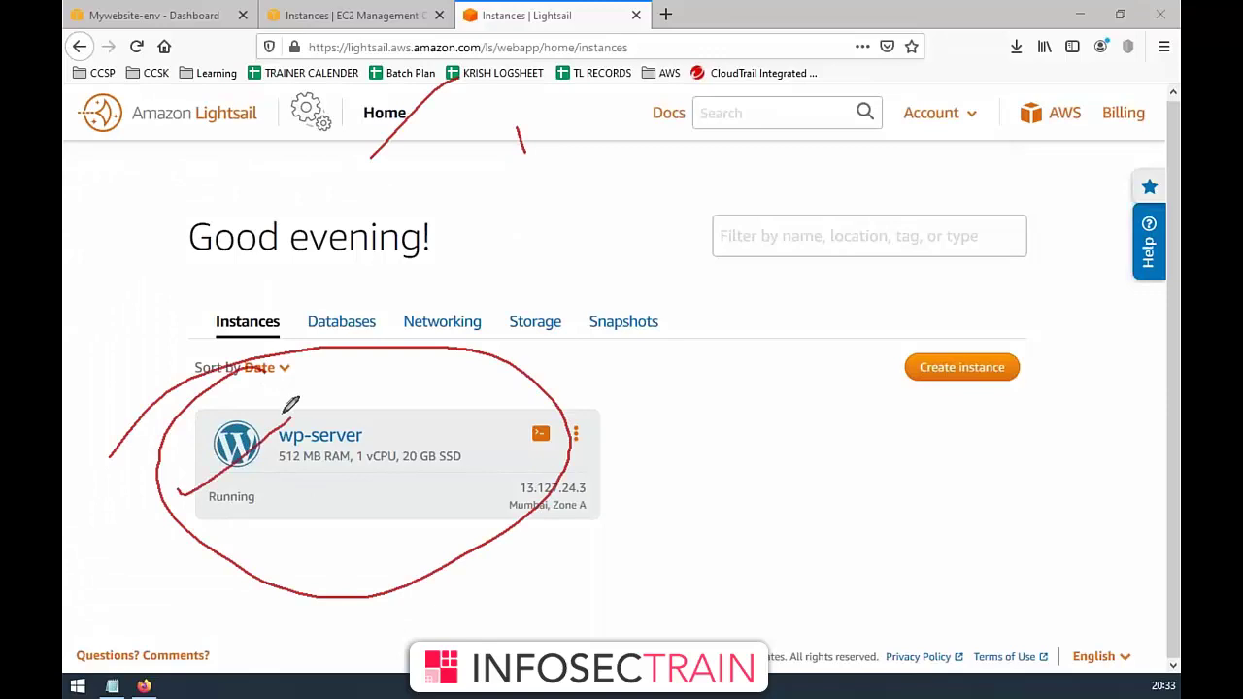
mouse_move(361, 442)
mouse_down()
mouse_move(442, 338)
mouse_move(553, 270)
mouse_move(564, 233)
mouse_move(574, 226)
mouse_move(575, 241)
mouse_move(631, 164)
mouse_move(562, 209)
mouse_up()
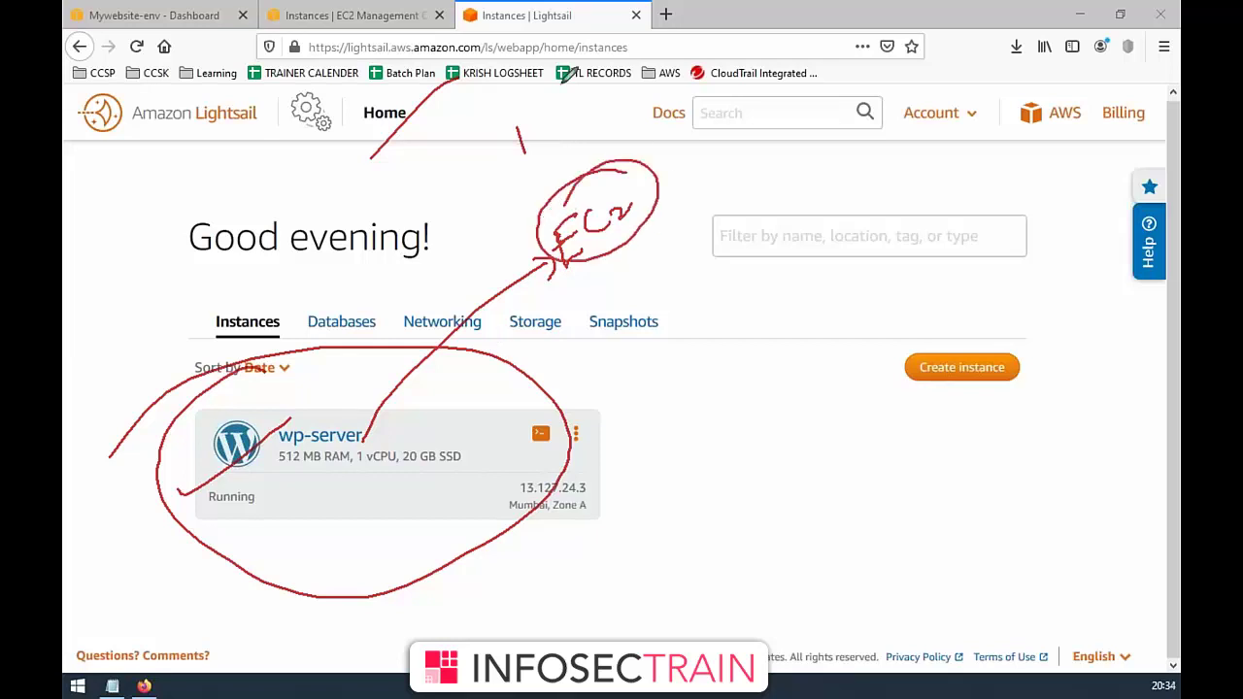
key(Escape)
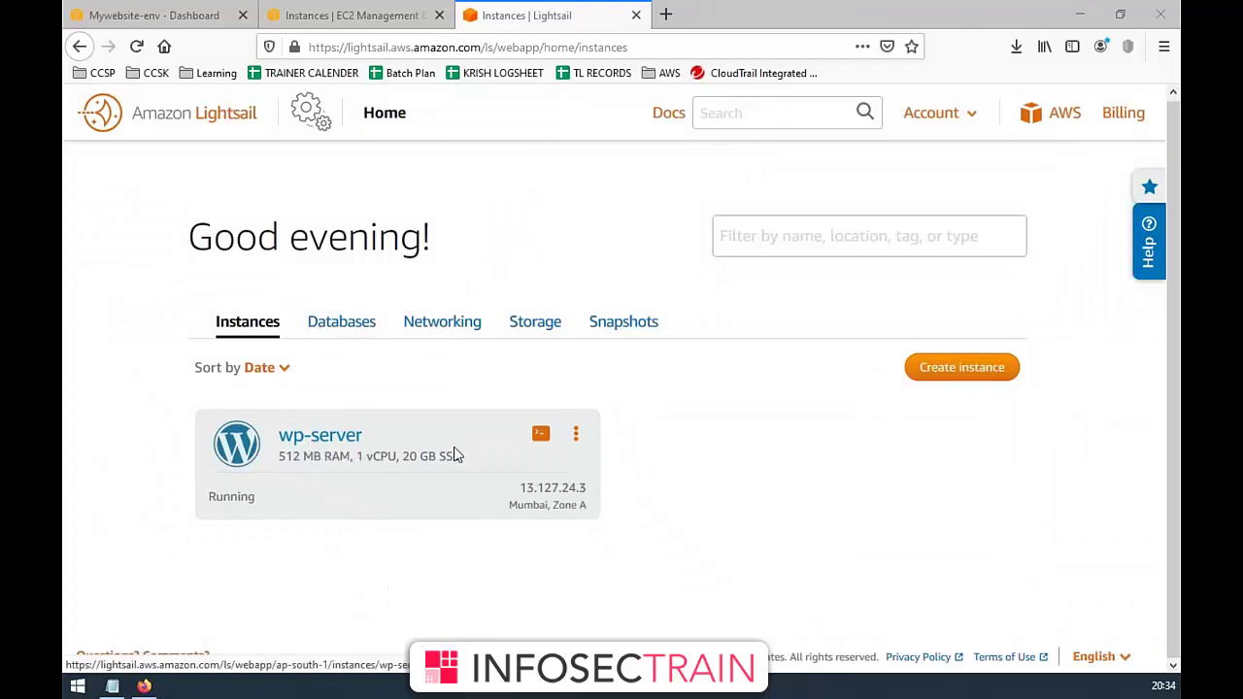
- Try to connect to the wp-server instance, annotate the terminal's login message with a circled 4-5 min note, and close the terminal window
click(576, 438)
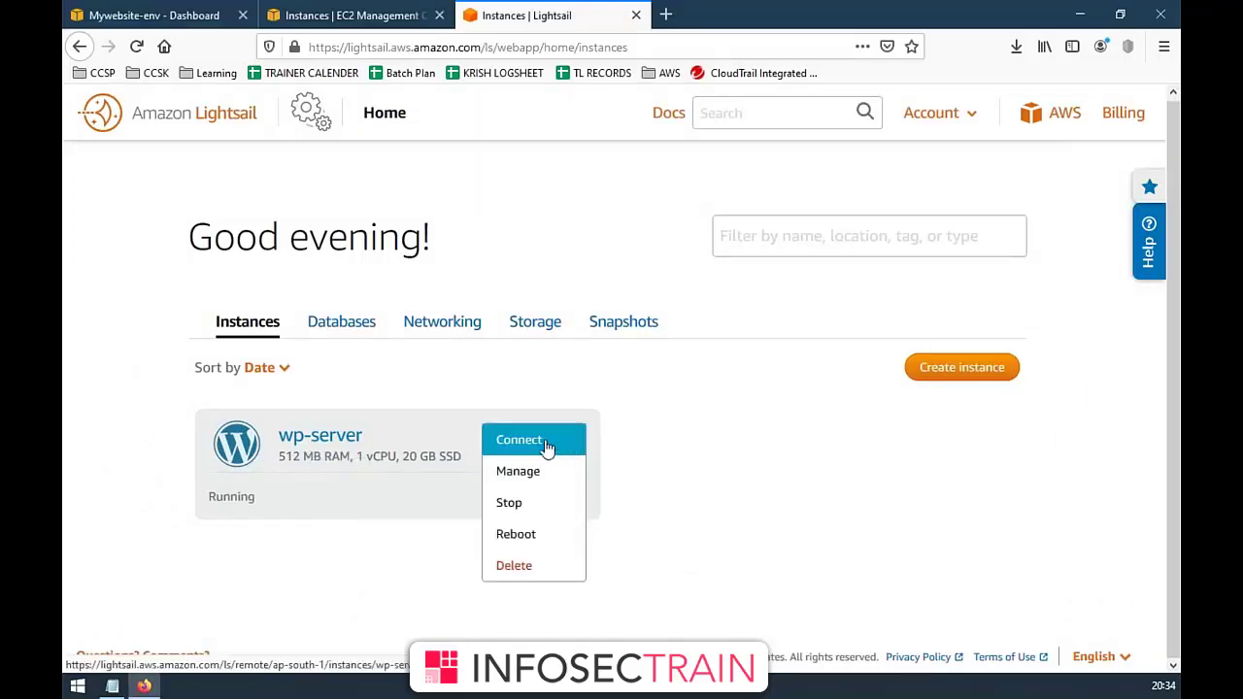
click(547, 445)
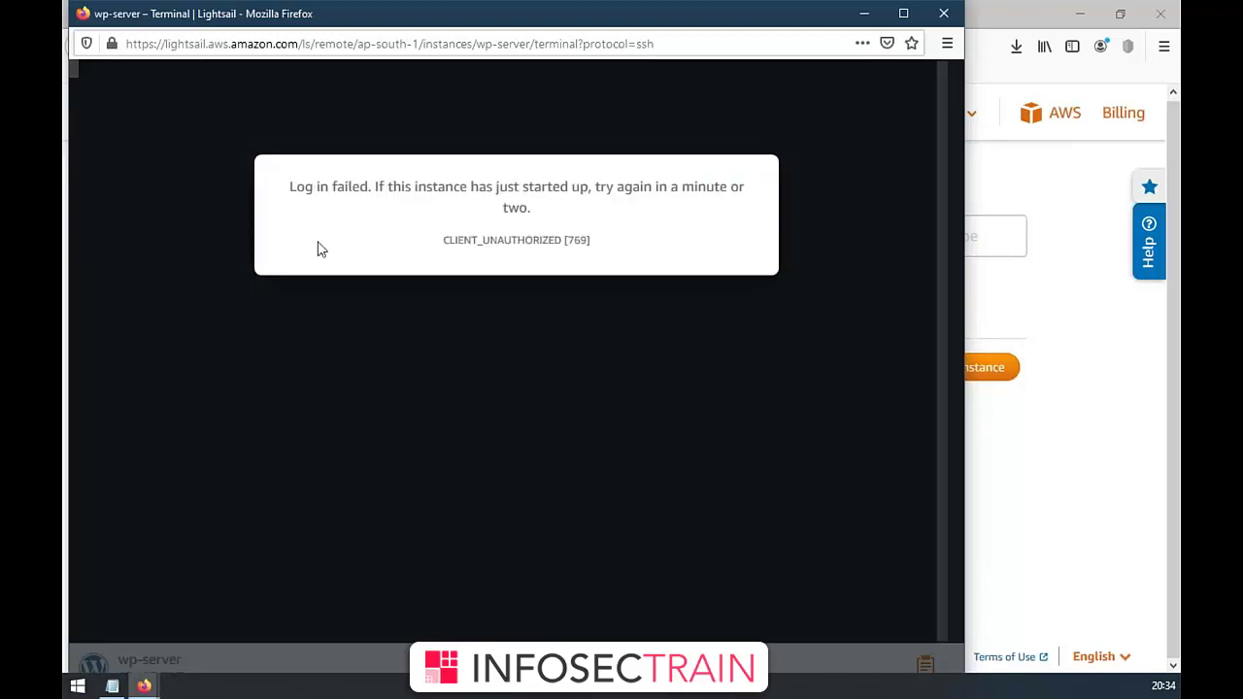
key(ctrl+2)
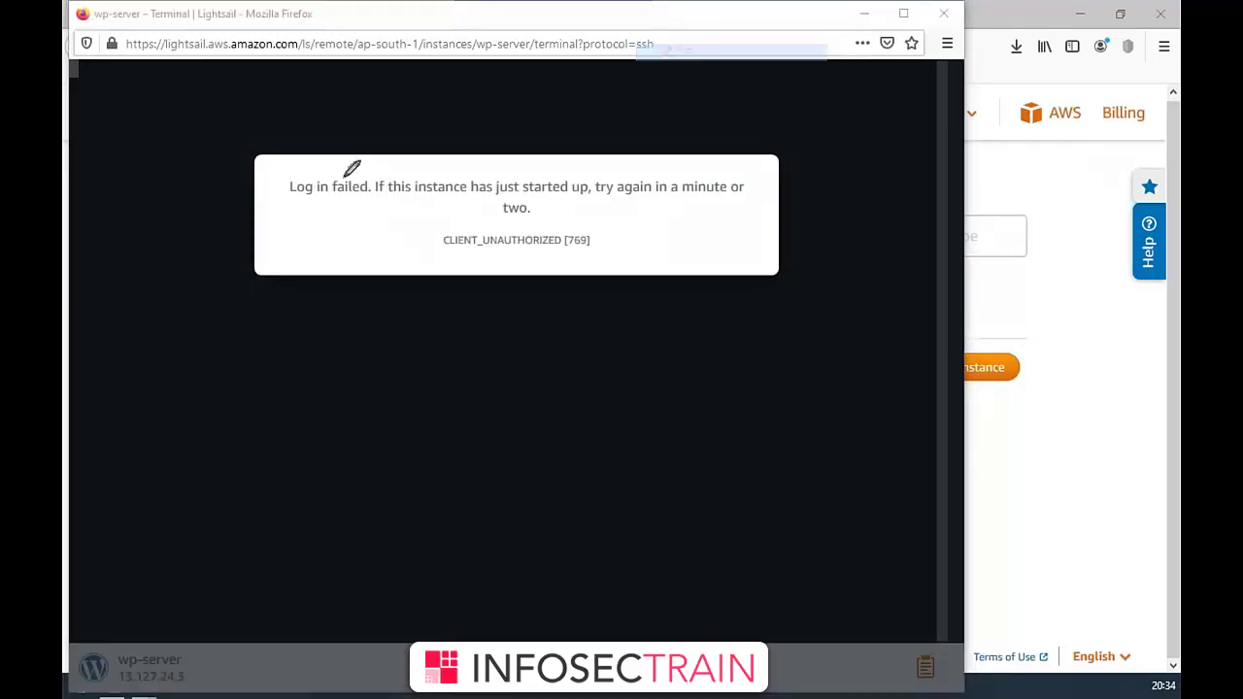
drag(297, 177, 343, 205)
mouse_move(532, 201)
mouse_down()
mouse_move(546, 212)
mouse_move(515, 222)
mouse_up()
mouse_move(643, 229)
mouse_down()
mouse_move(650, 244)
mouse_move(690, 199)
mouse_move(731, 184)
mouse_move(660, 269)
mouse_up()
drag(723, 177, 669, 268)
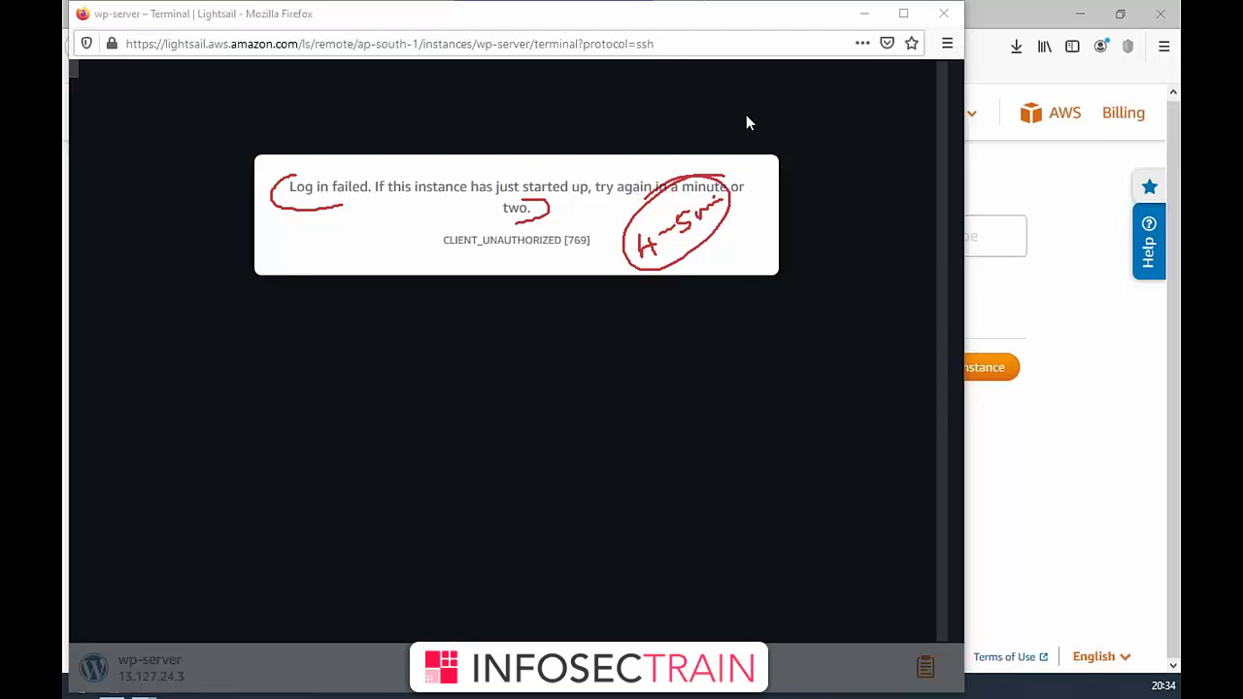
key(Escape)
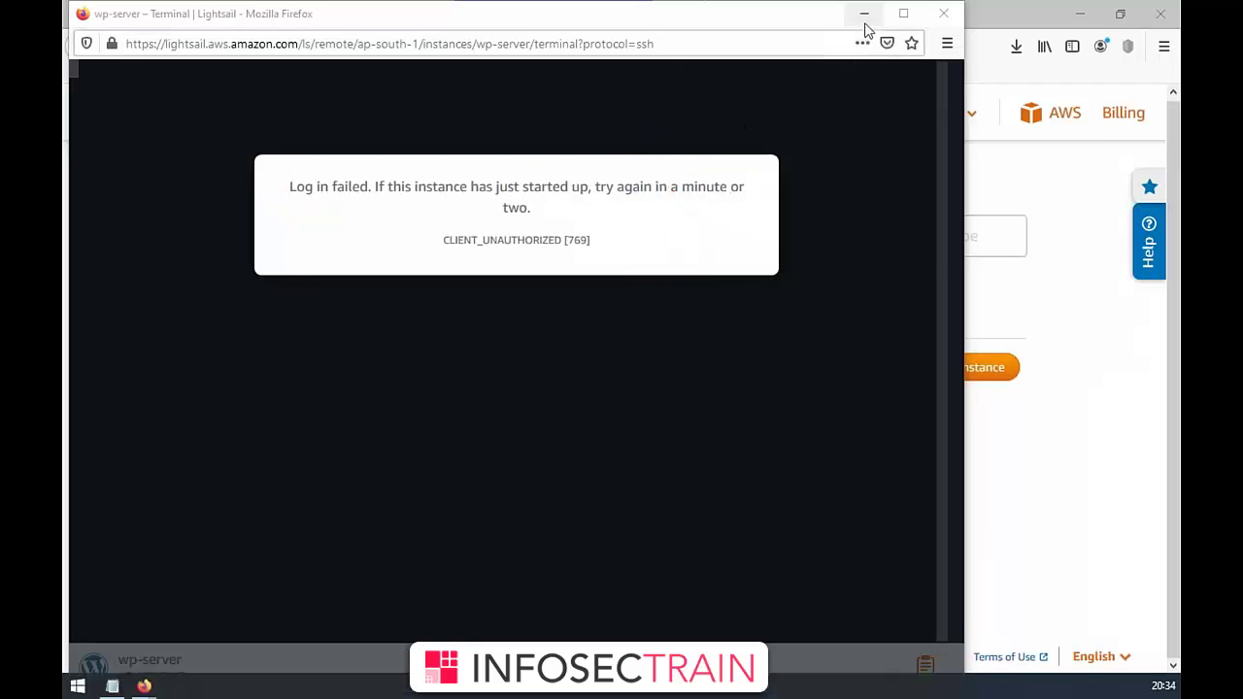
click(944, 14)
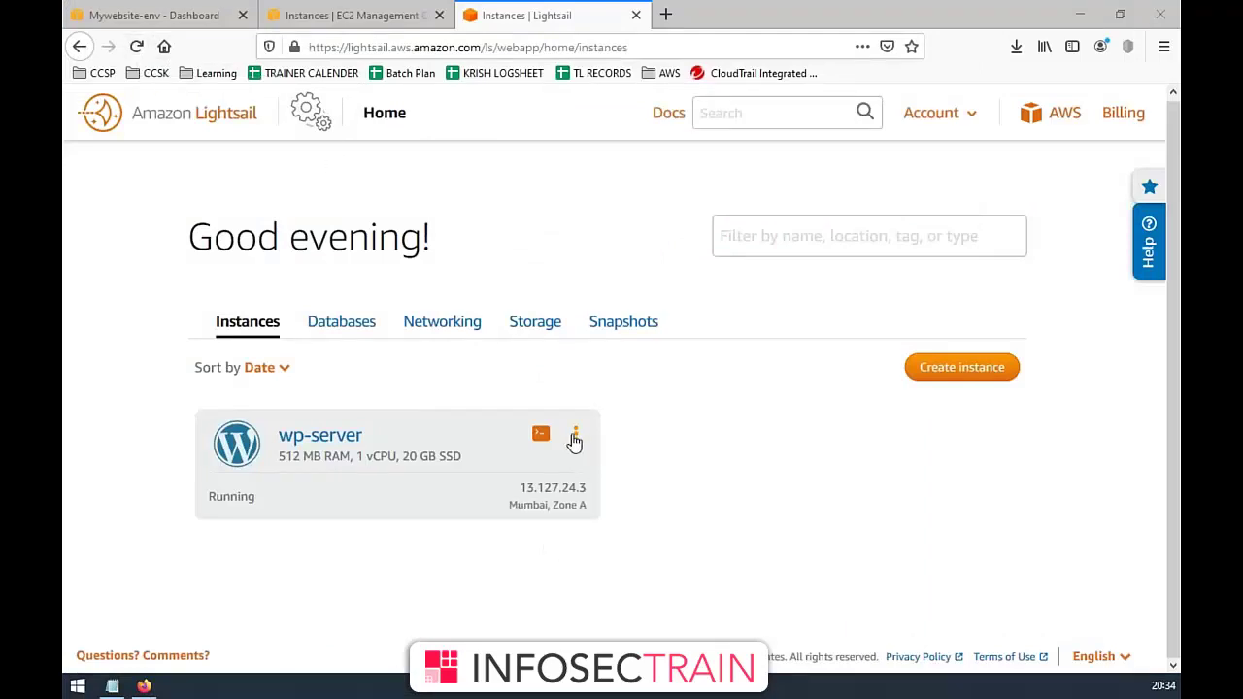
- Connect to wp-server in the browser-based SSH terminal, highlight the operating system in the welcome text, and close the terminal
click(541, 439)
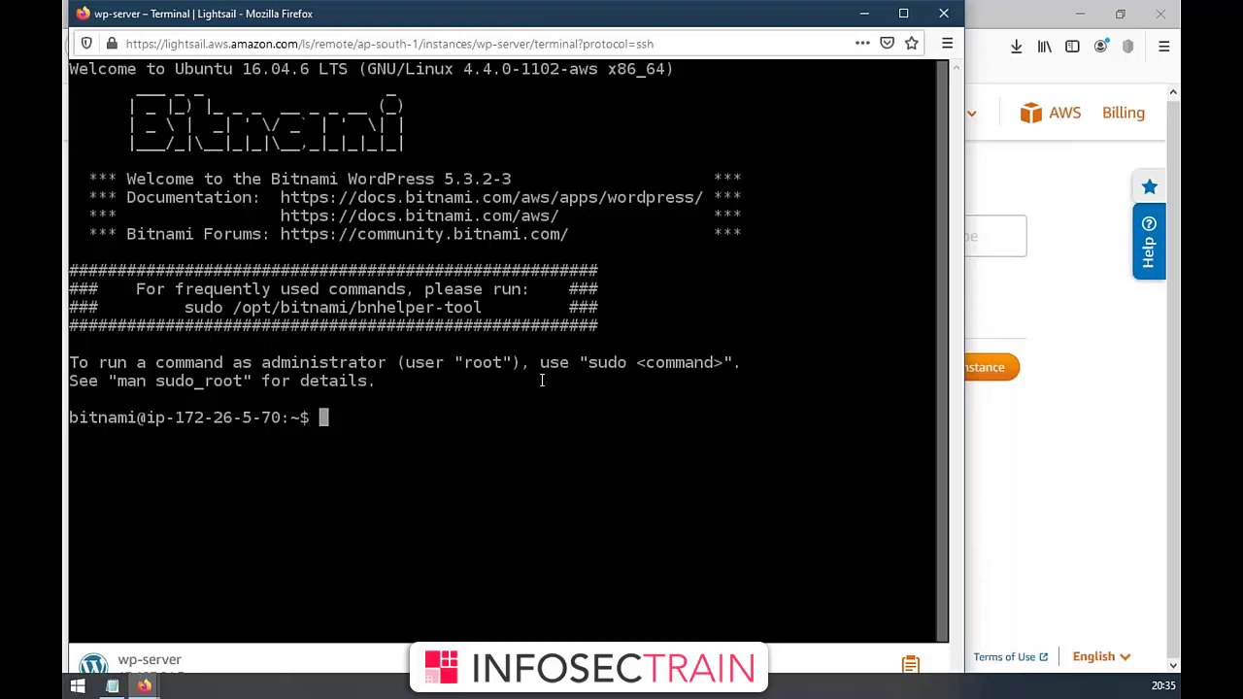
drag(169, 70, 443, 74)
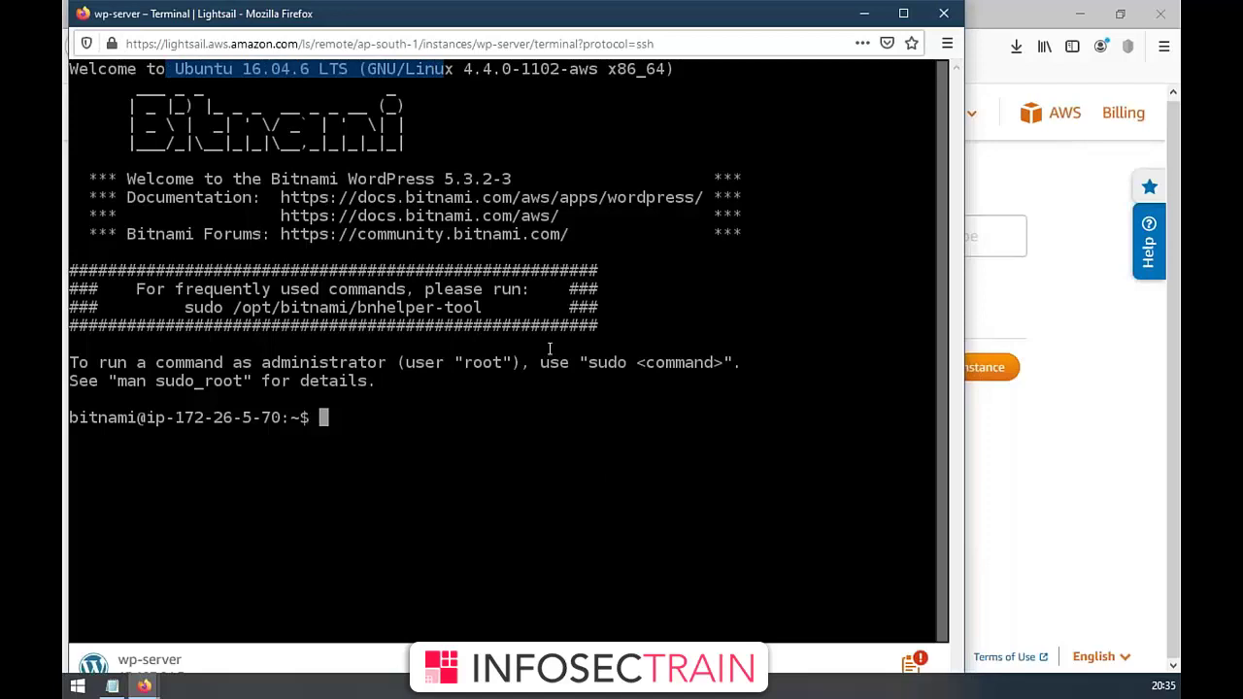
click(943, 14)
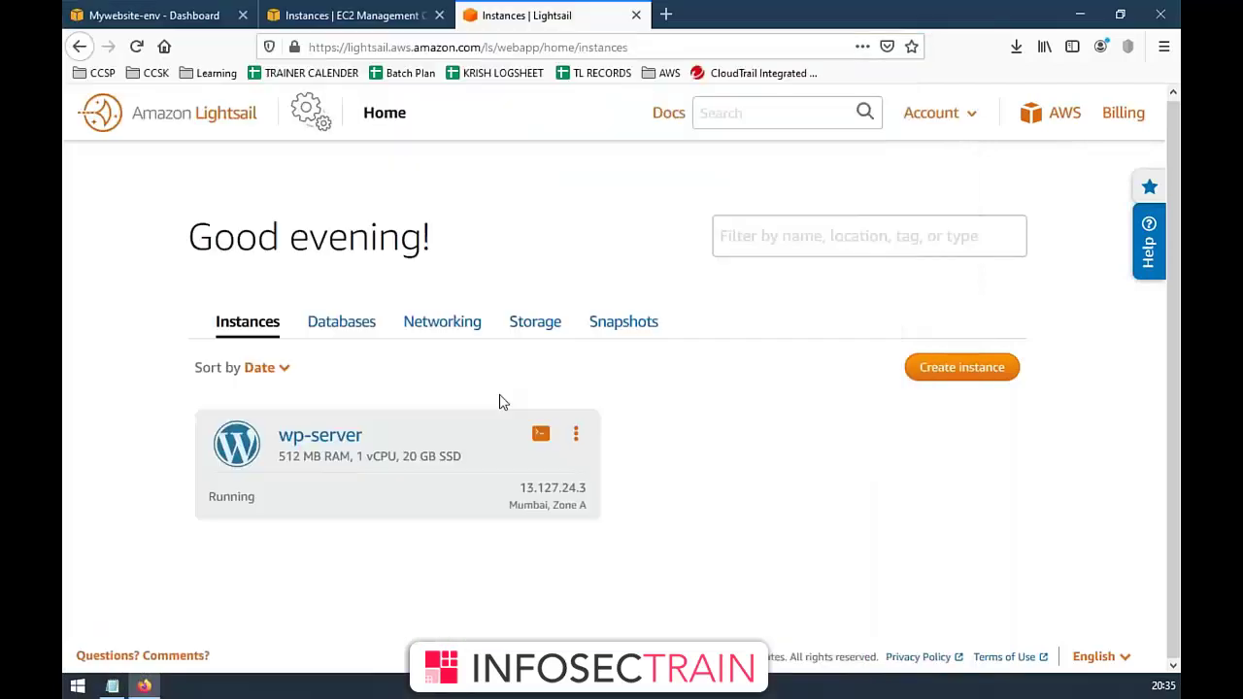
- Open the wp-server instance's details and review its connection options and storage disks
click(331, 439)
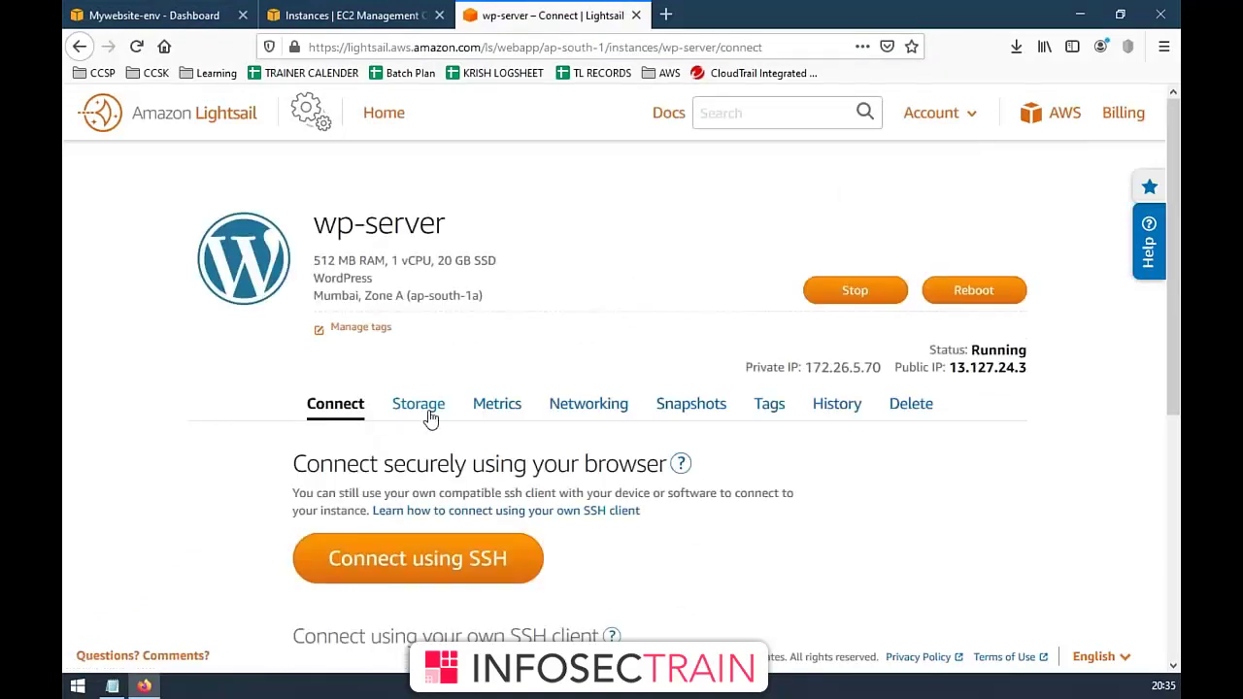
scroll(363, 398, down, 3)
scroll(382, 383, up, 3)
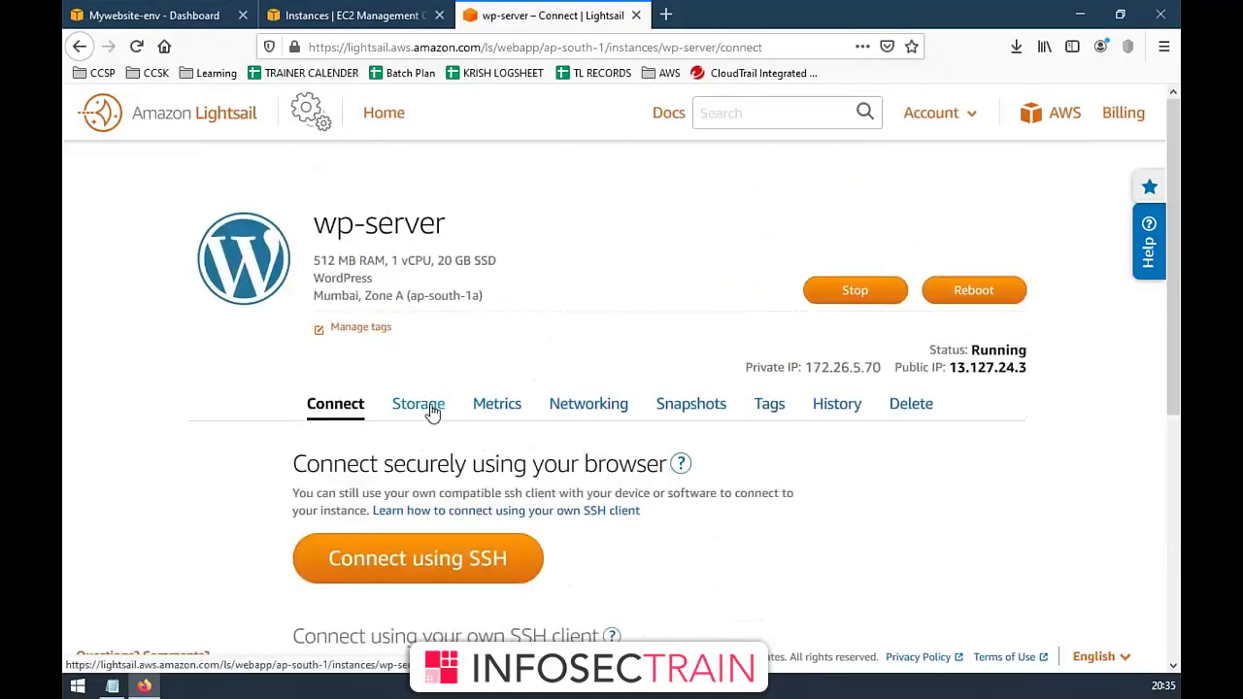
click(432, 412)
scroll(531, 332, down, 2)
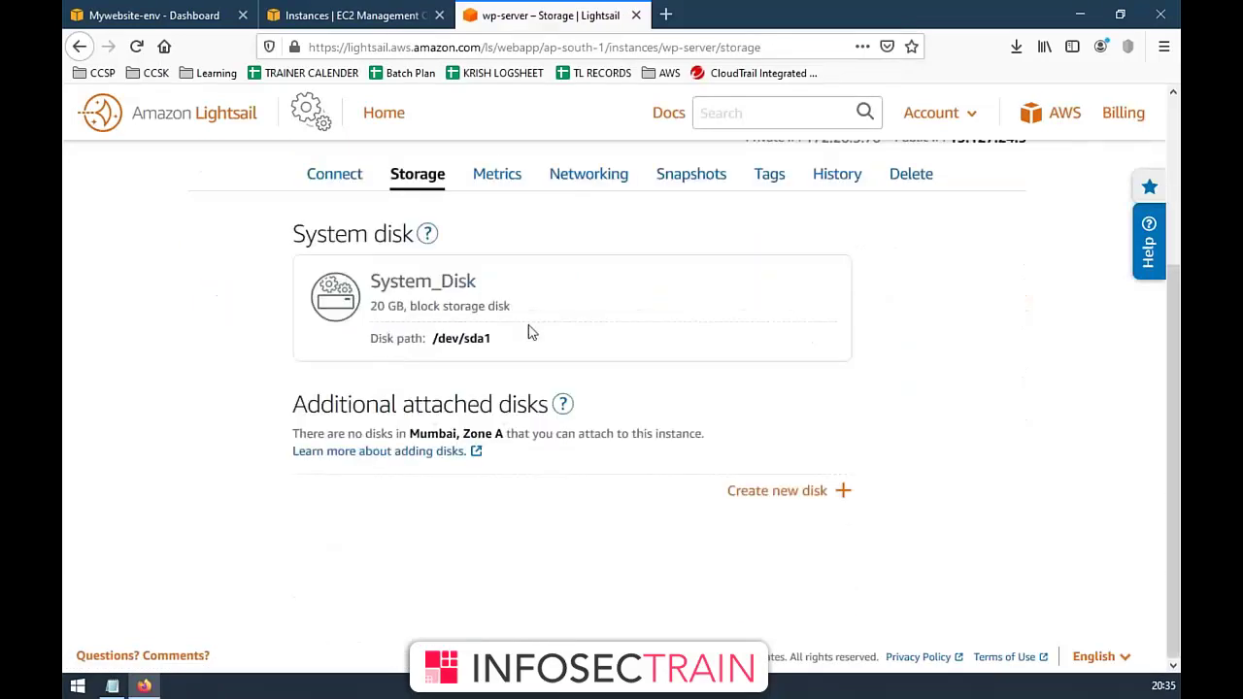
- Review the wp-server instance's networking settings, including its IP addresses and firewall port rules
click(565, 181)
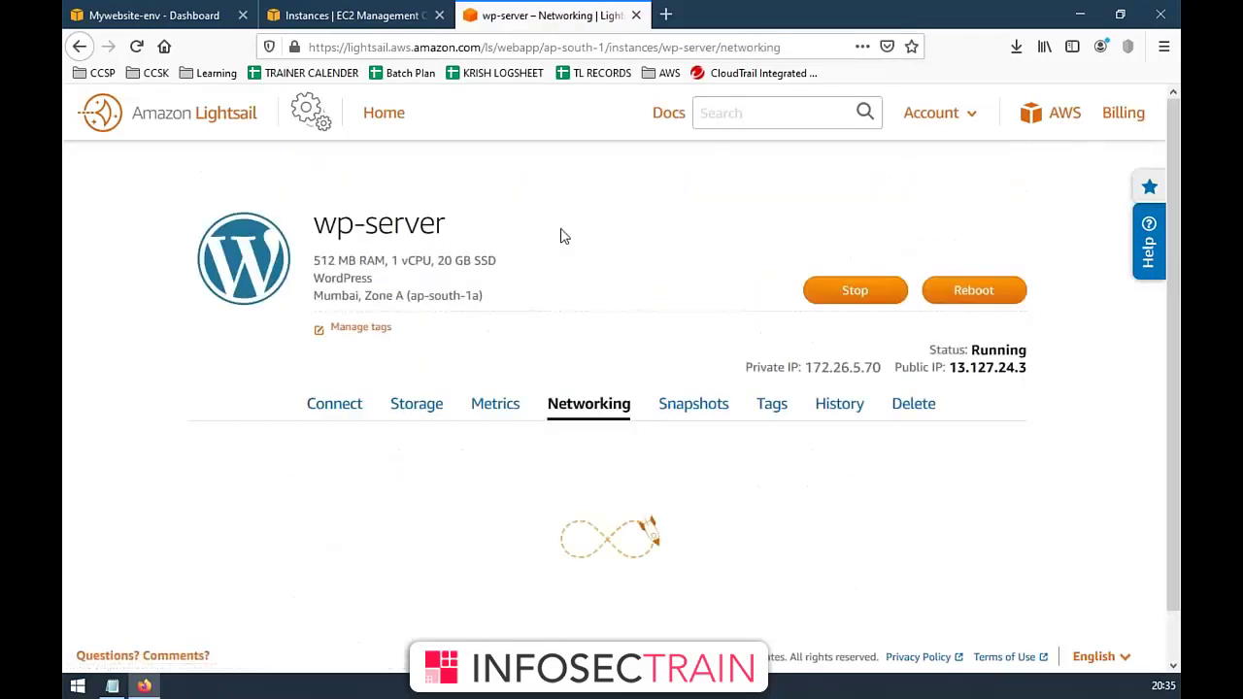
scroll(572, 389, down, 3)
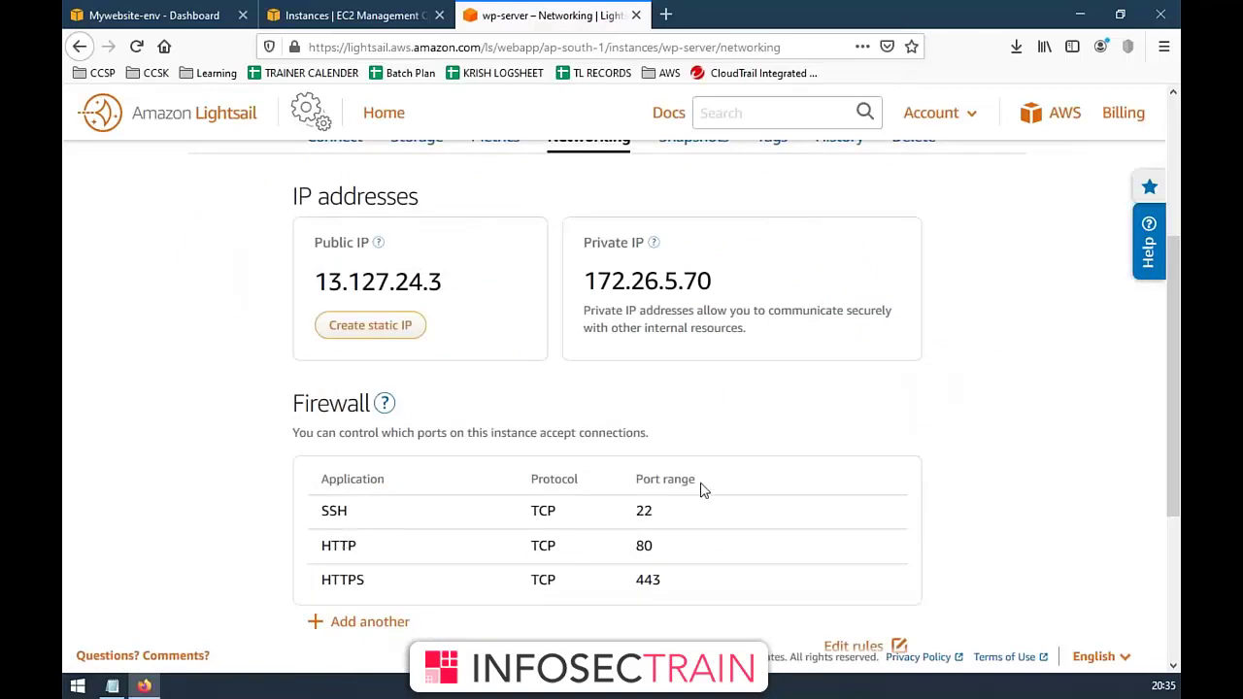
scroll(667, 464, up, 2)
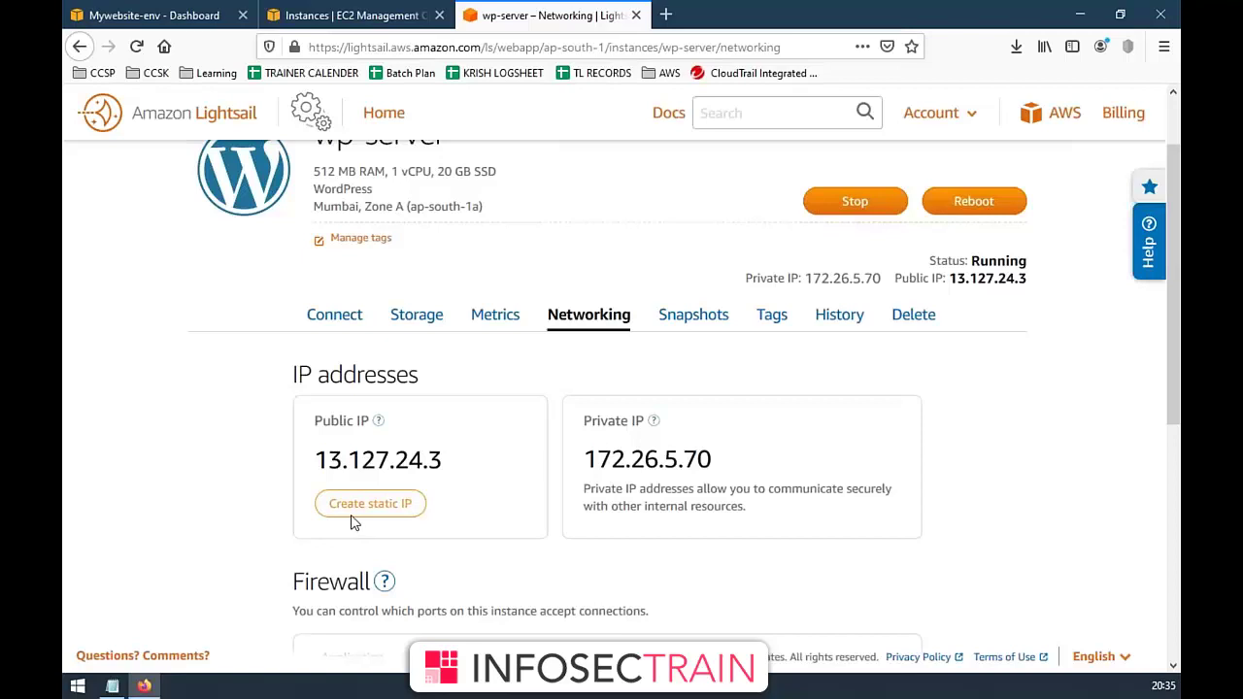
scroll(356, 515, up, 1)
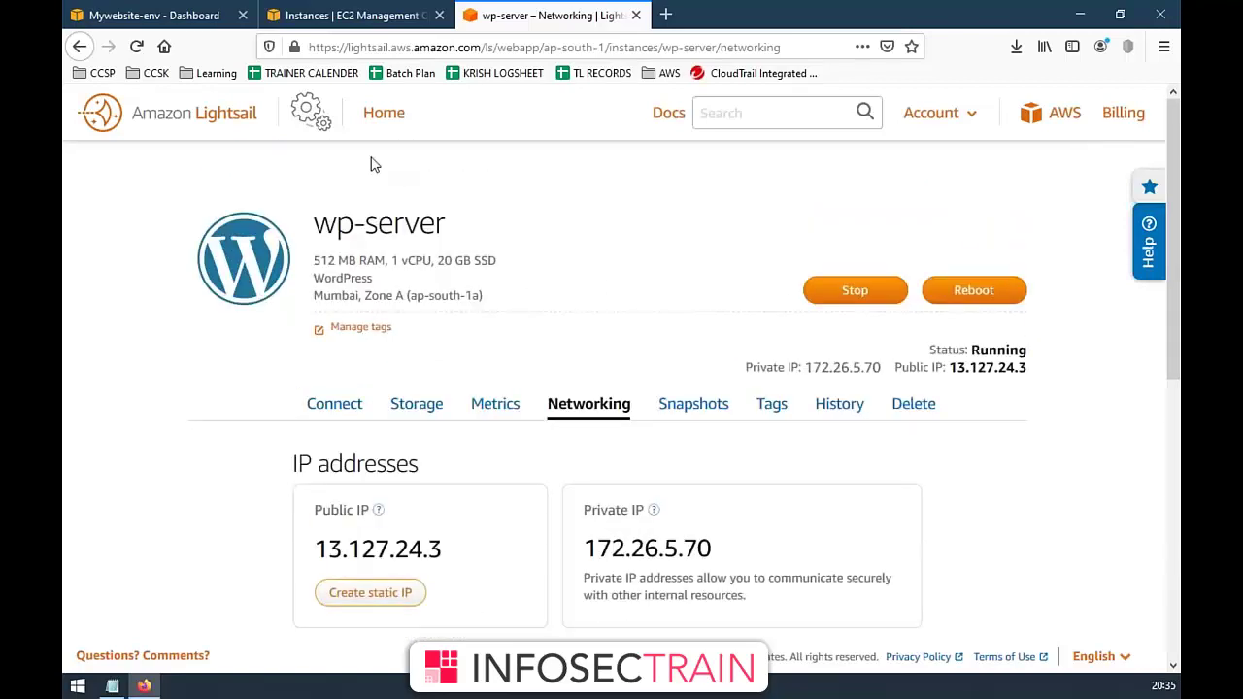
- Delete the wp-server instance from the Lightsail instances list and close the Lightsail page
click(182, 116)
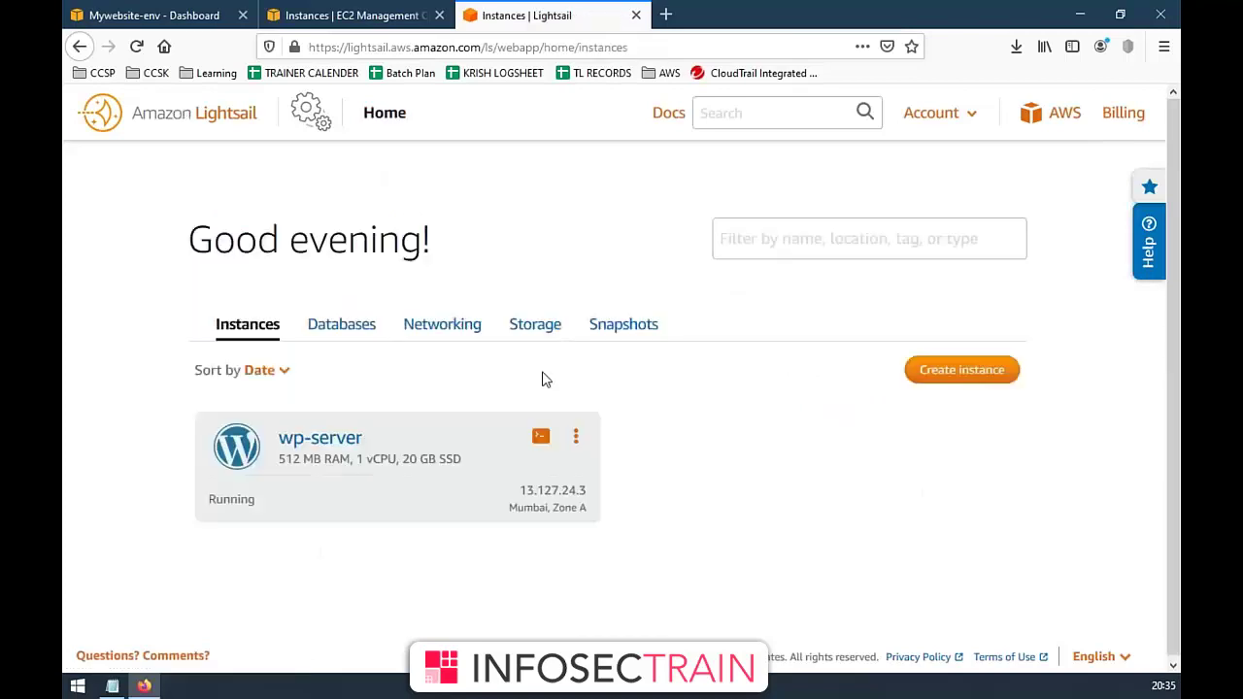
click(576, 439)
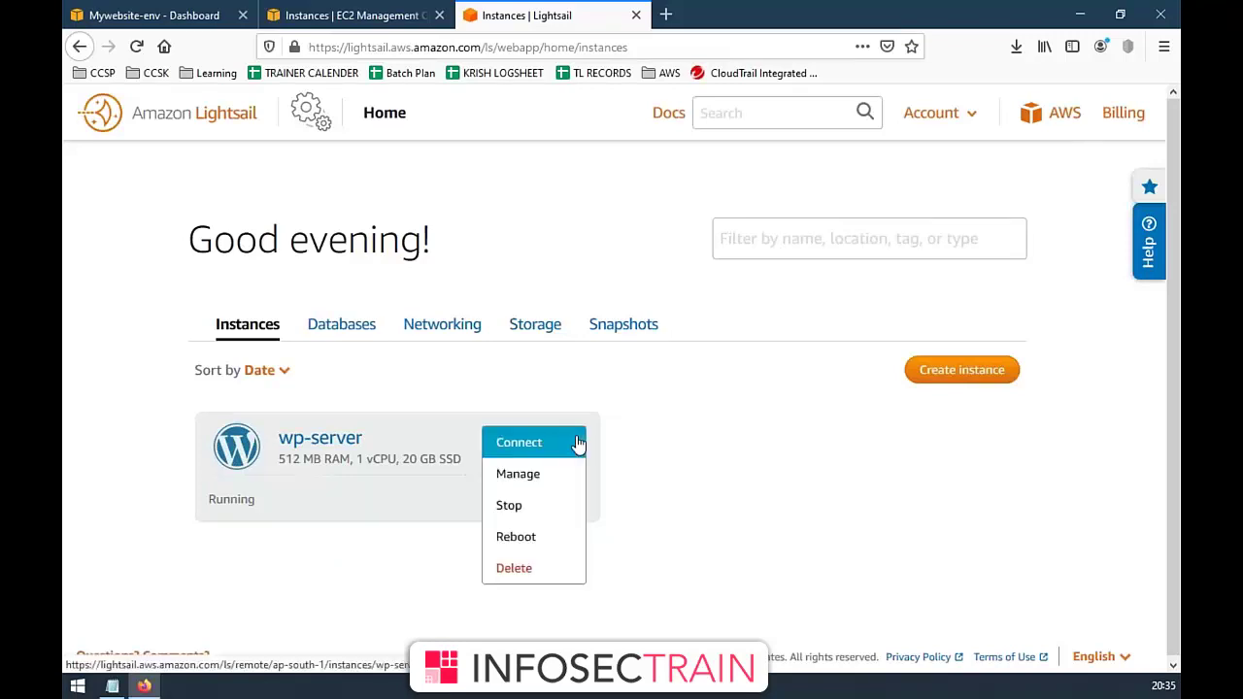
click(541, 571)
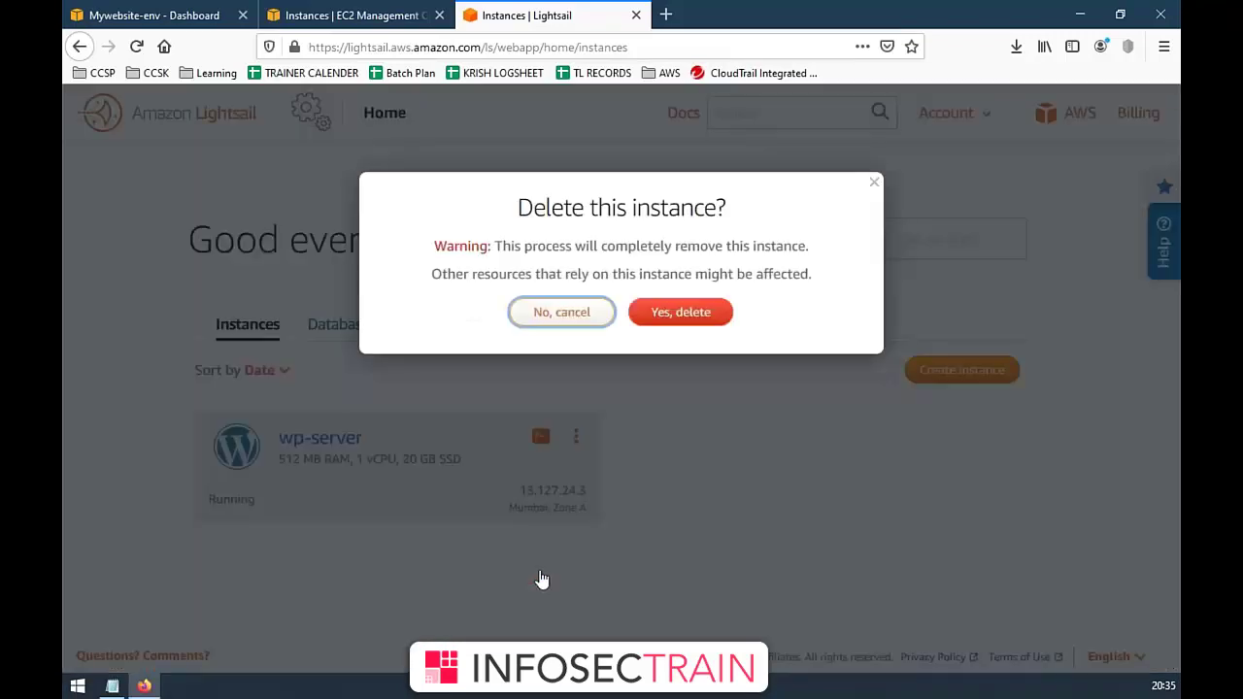
click(690, 310)
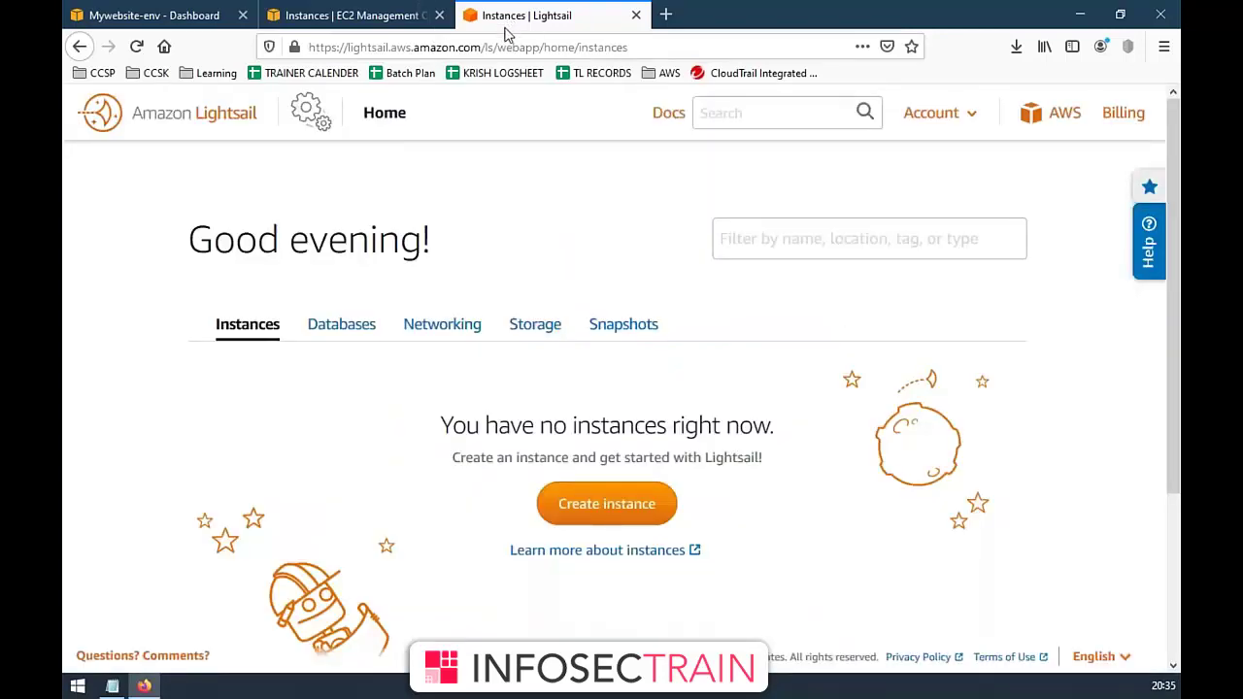
key(ctrl+w)
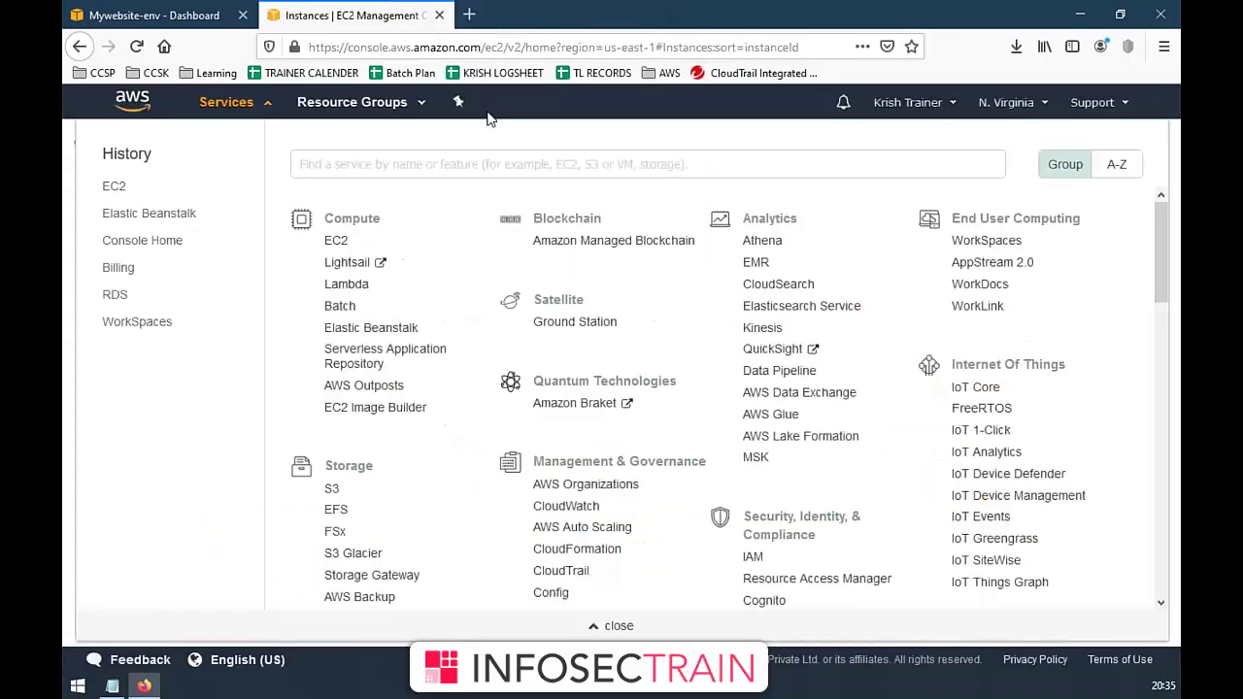
- Terminate the Elastic Beanstalk environment Mywebsite-env, confirming the termination with the environment's name
click(272, 109)
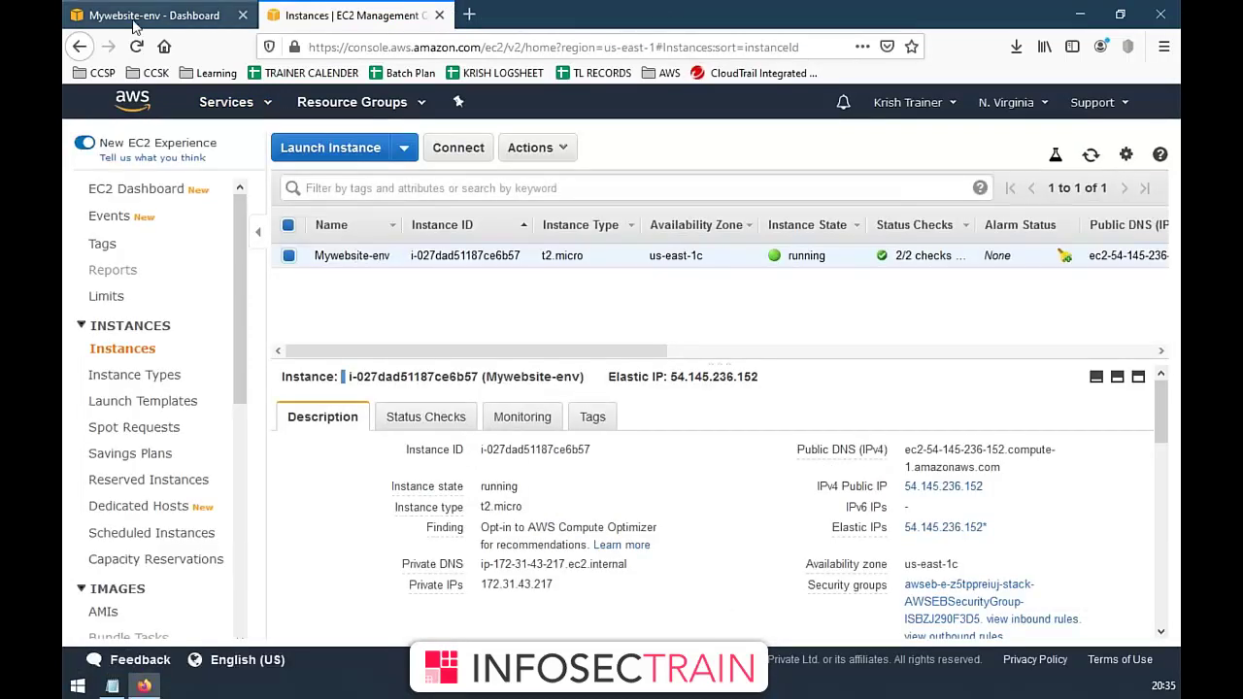
click(135, 20)
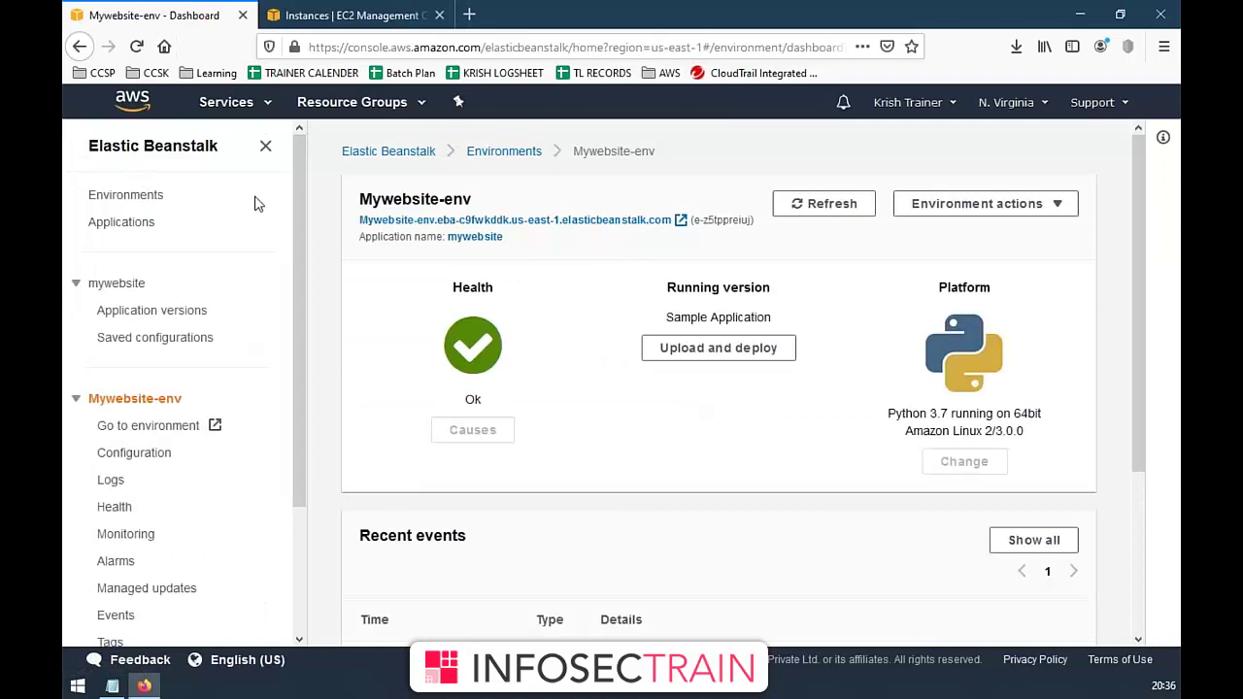
click(1014, 204)
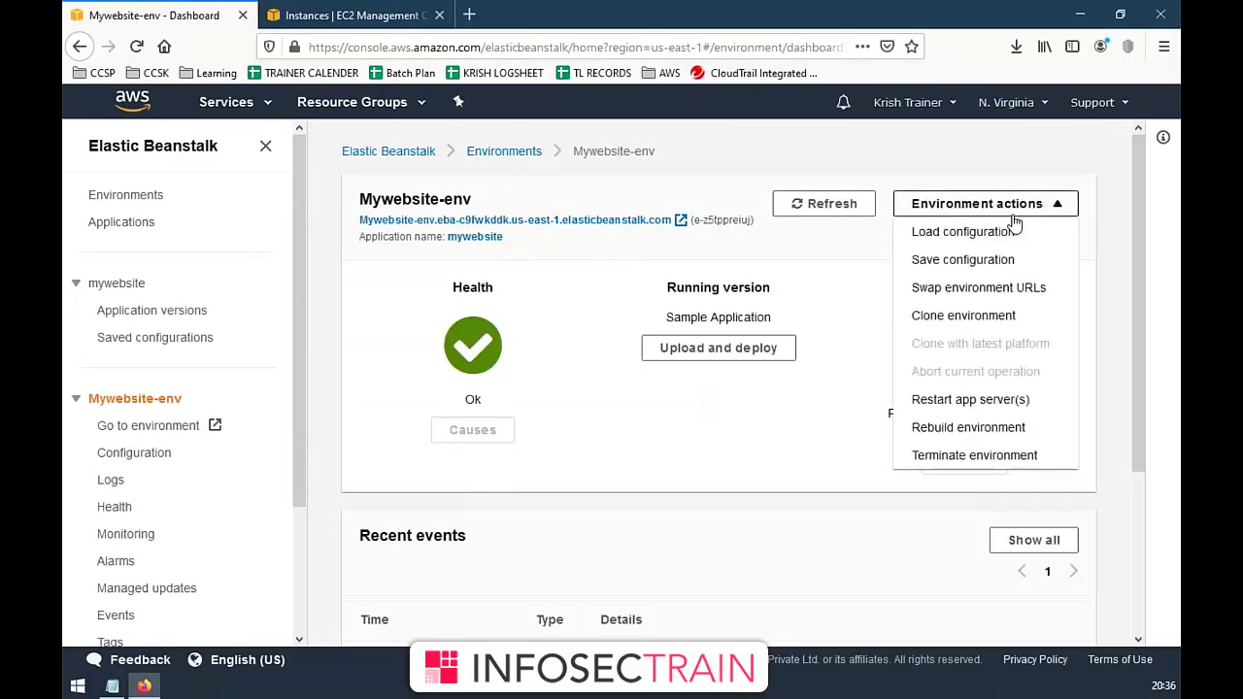
click(969, 452)
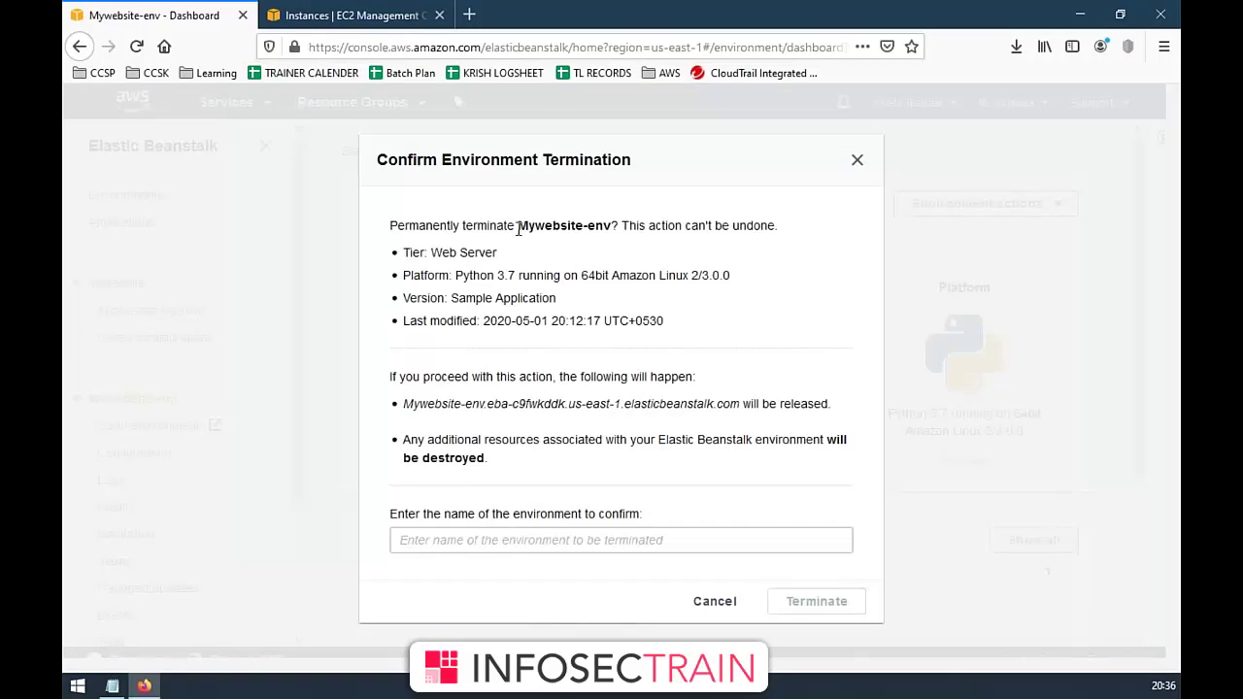
drag(519, 226, 579, 225)
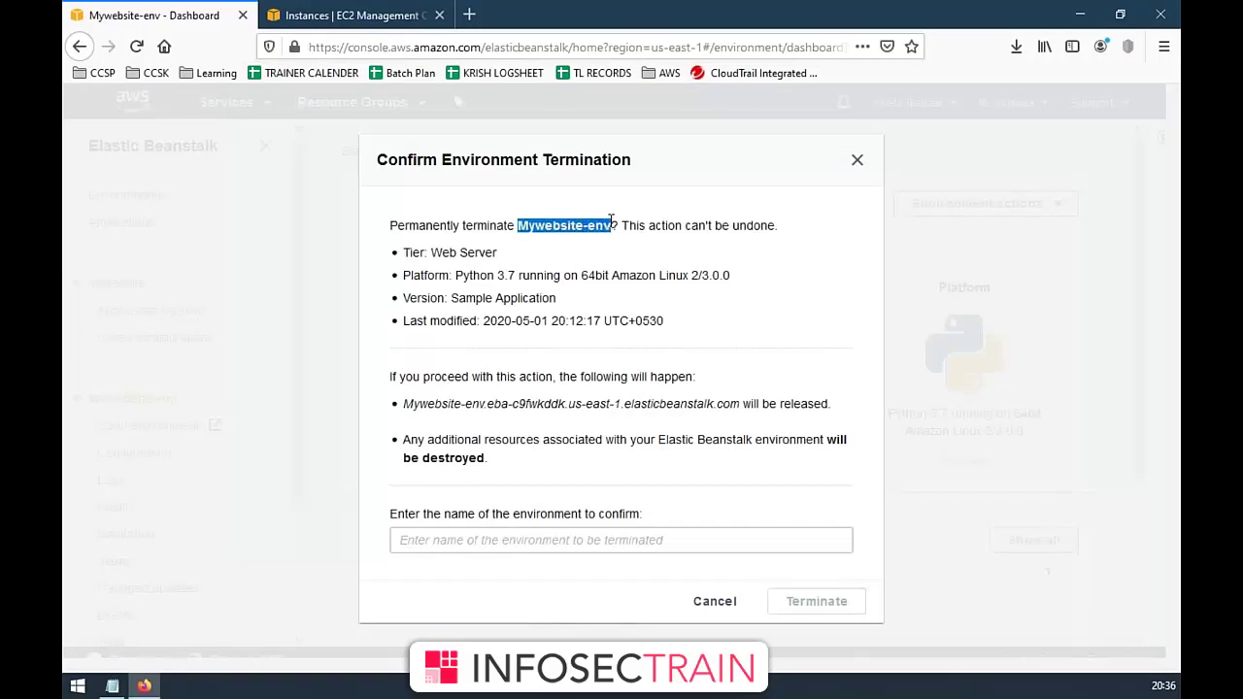
click(538, 540)
text(Mywebsite-env)
click(786, 603)
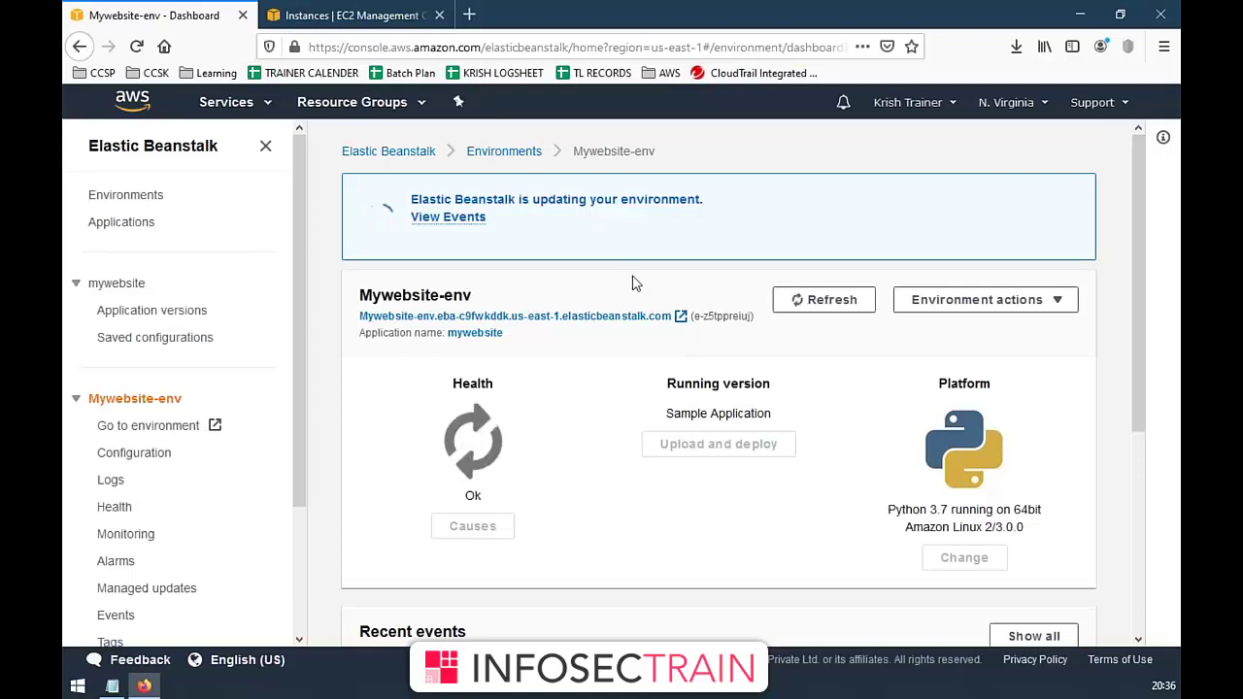
- Check the EC2 instances page and the Mywebsite-env dashboard during the termination, and close the EC2 page
click(362, 15)
click(134, 18)
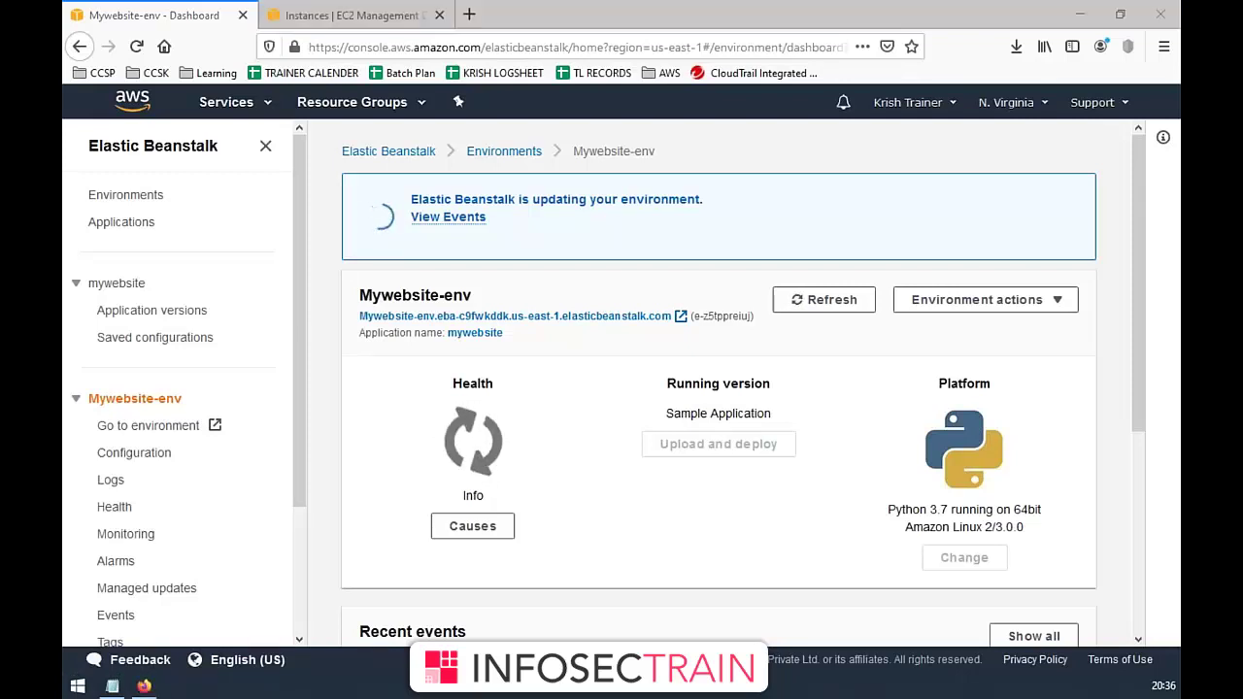
click(379, 16)
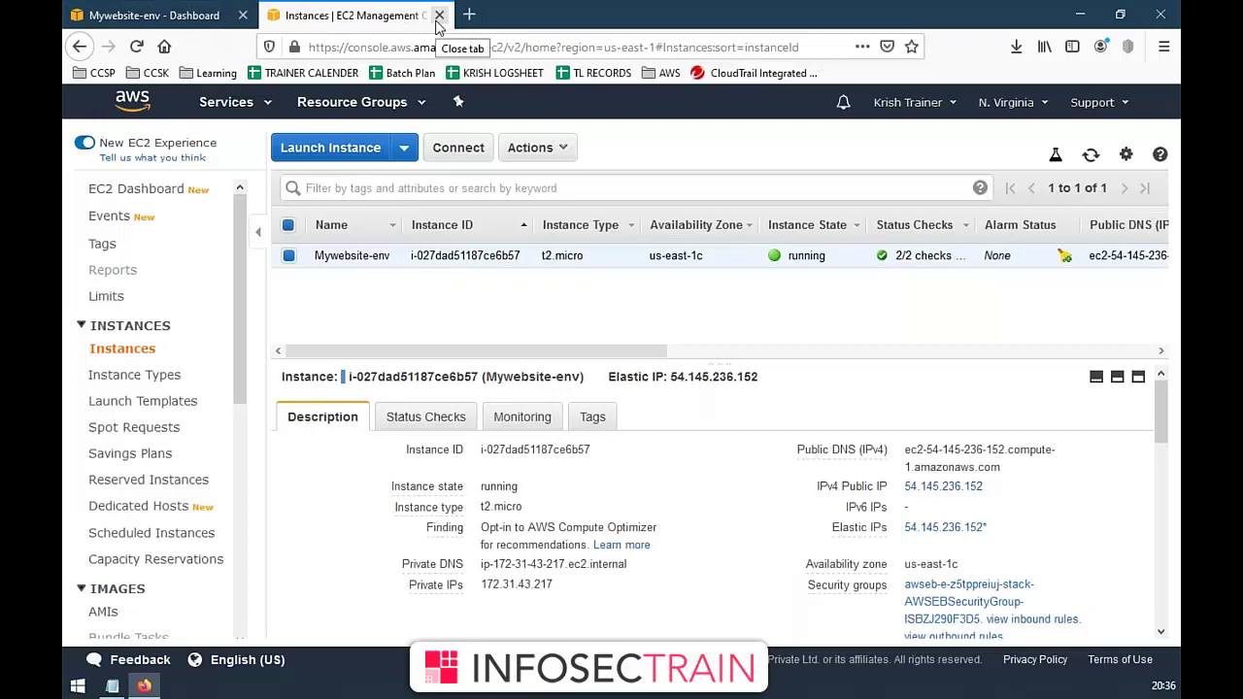
click(155, 15)
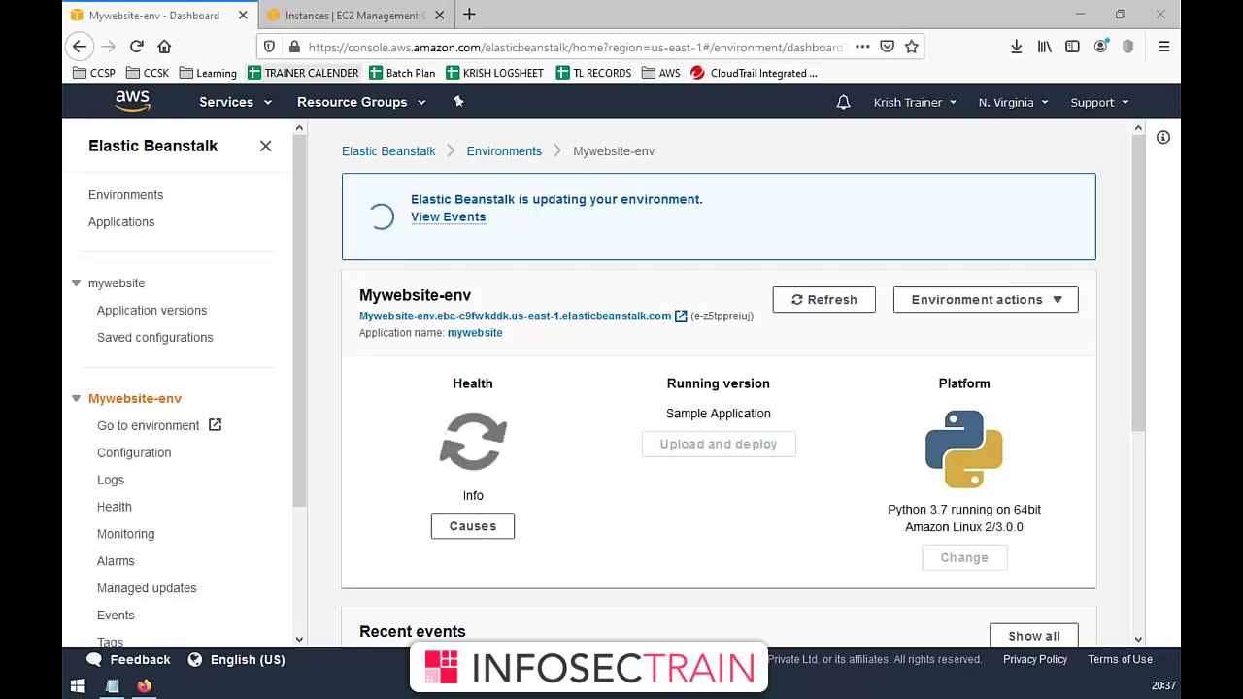
click(440, 14)
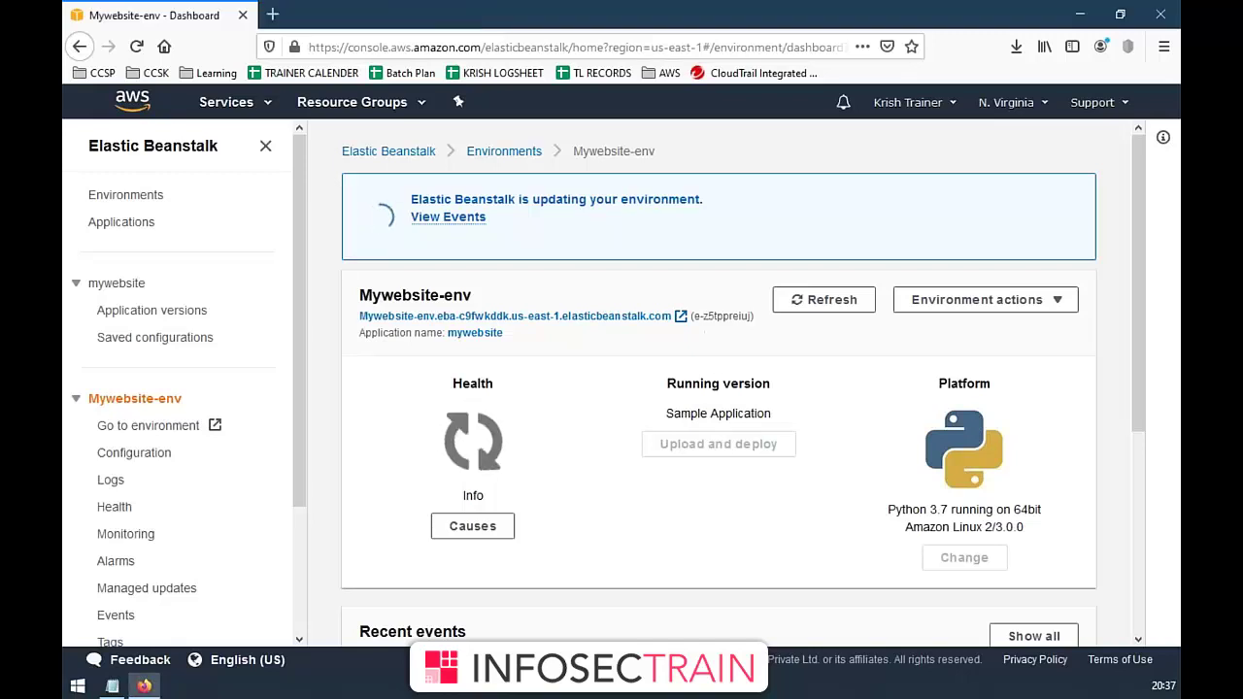
- Leave Elastic Beanstalk and check the Elastic IP addresses and instances list in EC2 for the N. Virginia region
click(357, 152)
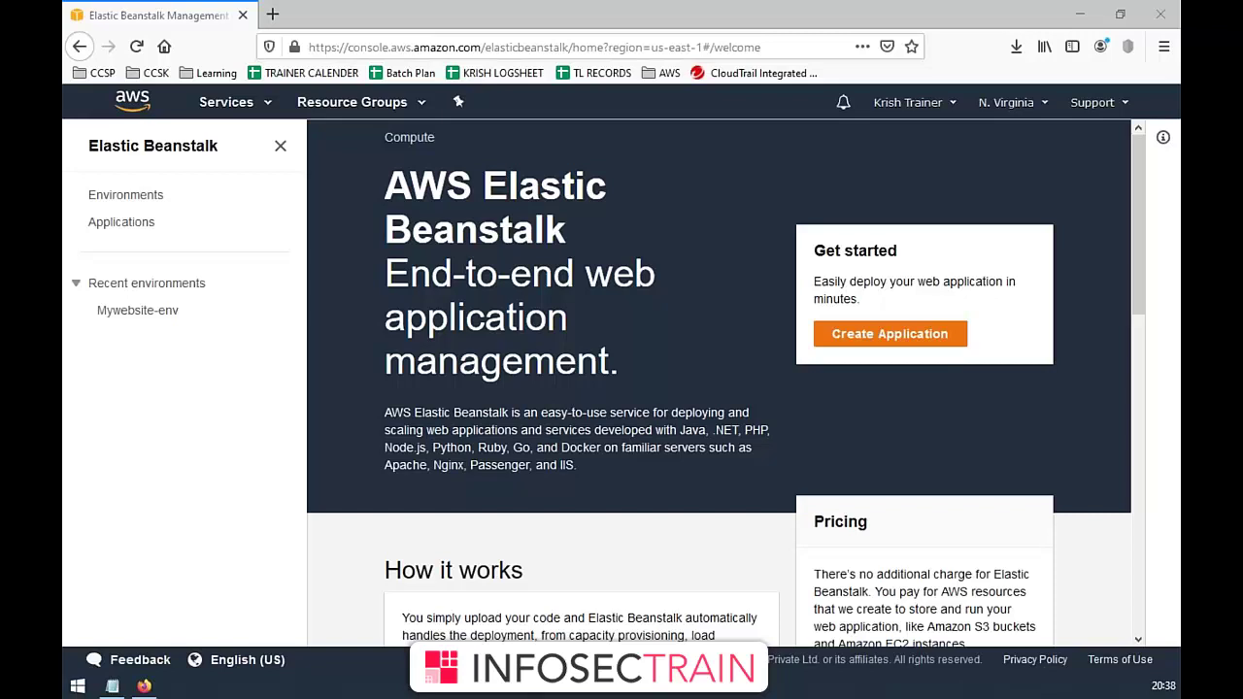
click(269, 103)
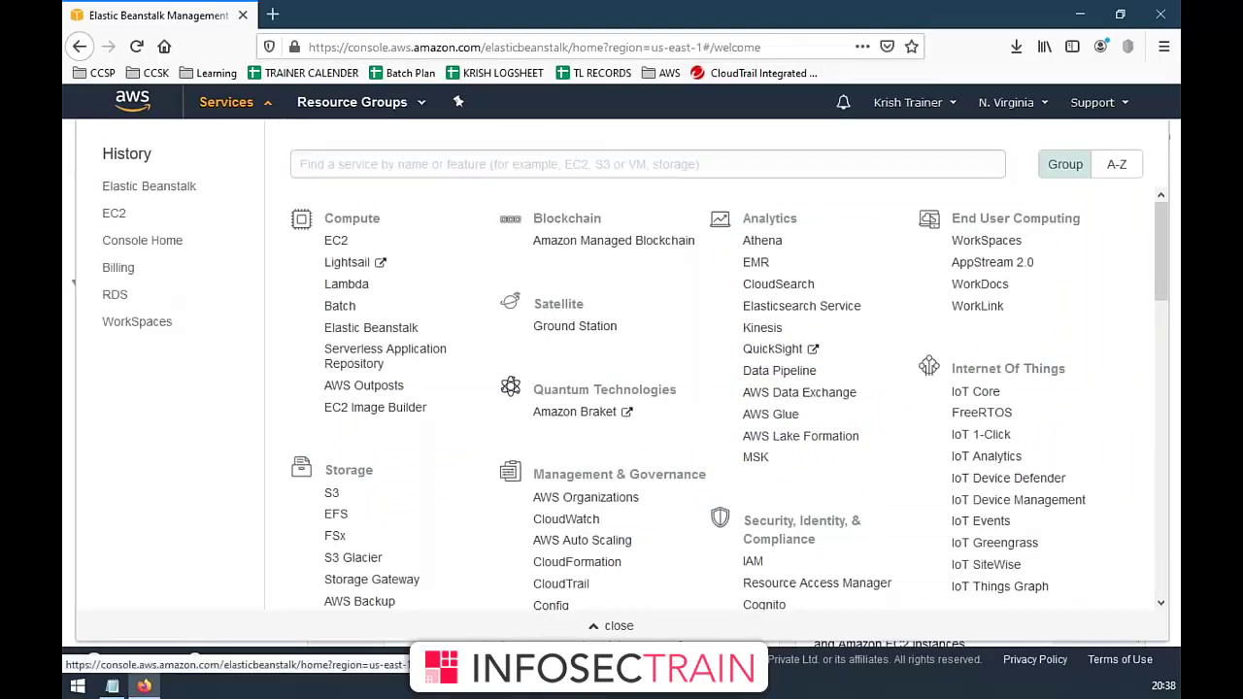
click(274, 111)
click(274, 111)
click(336, 240)
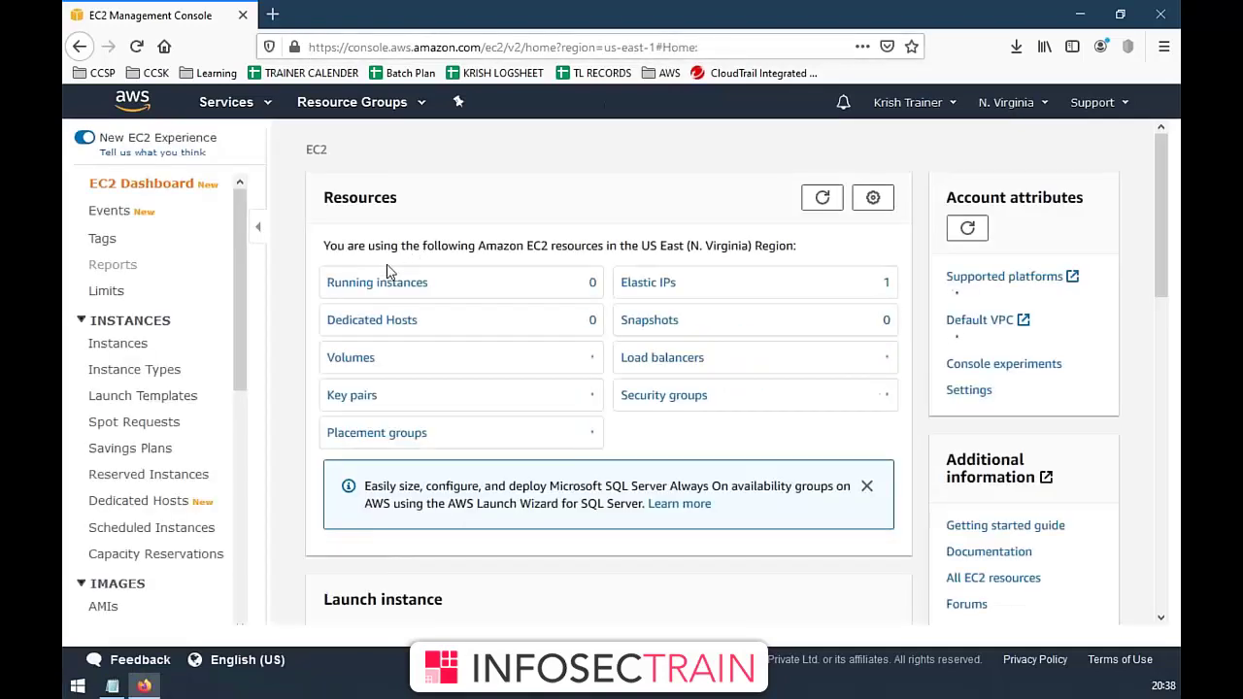
click(648, 284)
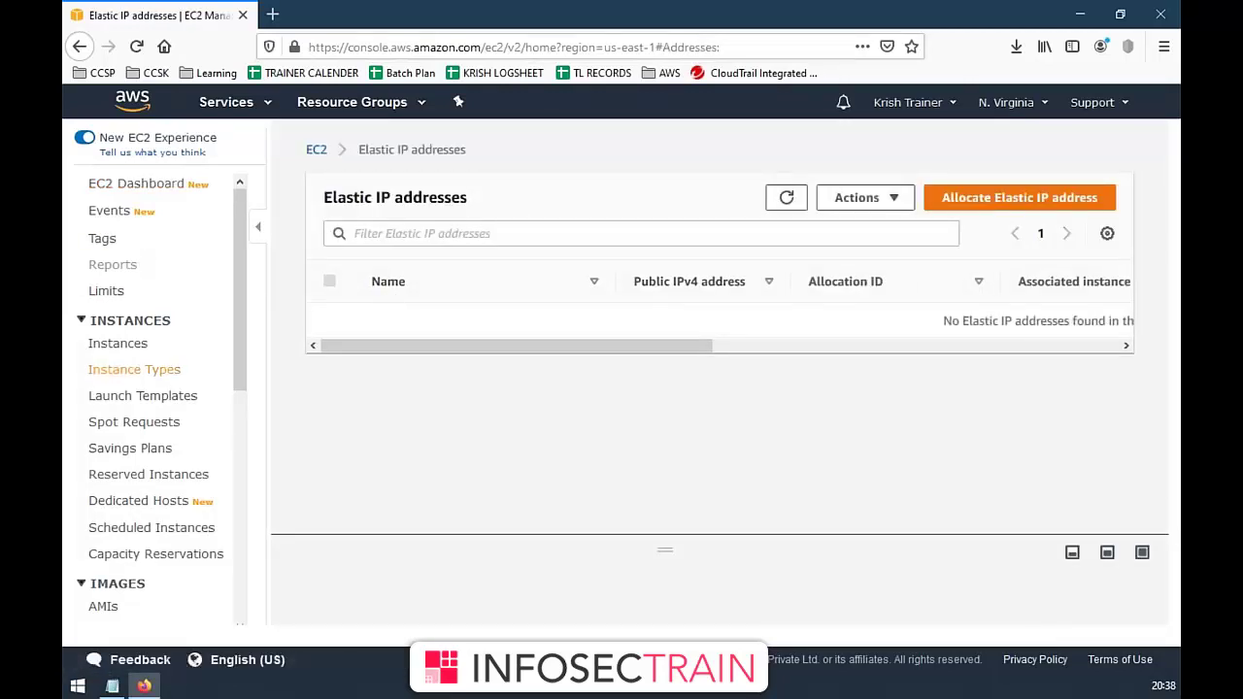
click(109, 347)
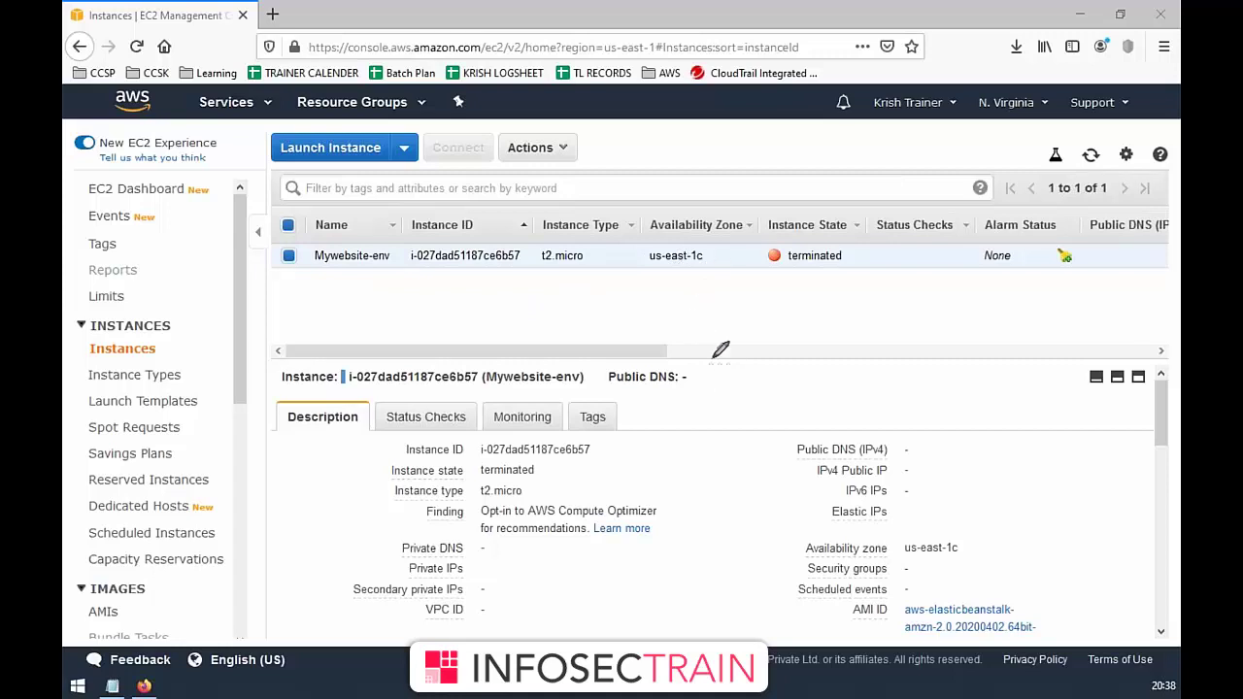
mouse_move(712, 341)
mouse_down()
mouse_move(763, 303)
mouse_move(782, 336)
mouse_move(763, 375)
mouse_move(783, 340)
mouse_move(743, 349)
mouse_move(777, 309)
mouse_up()
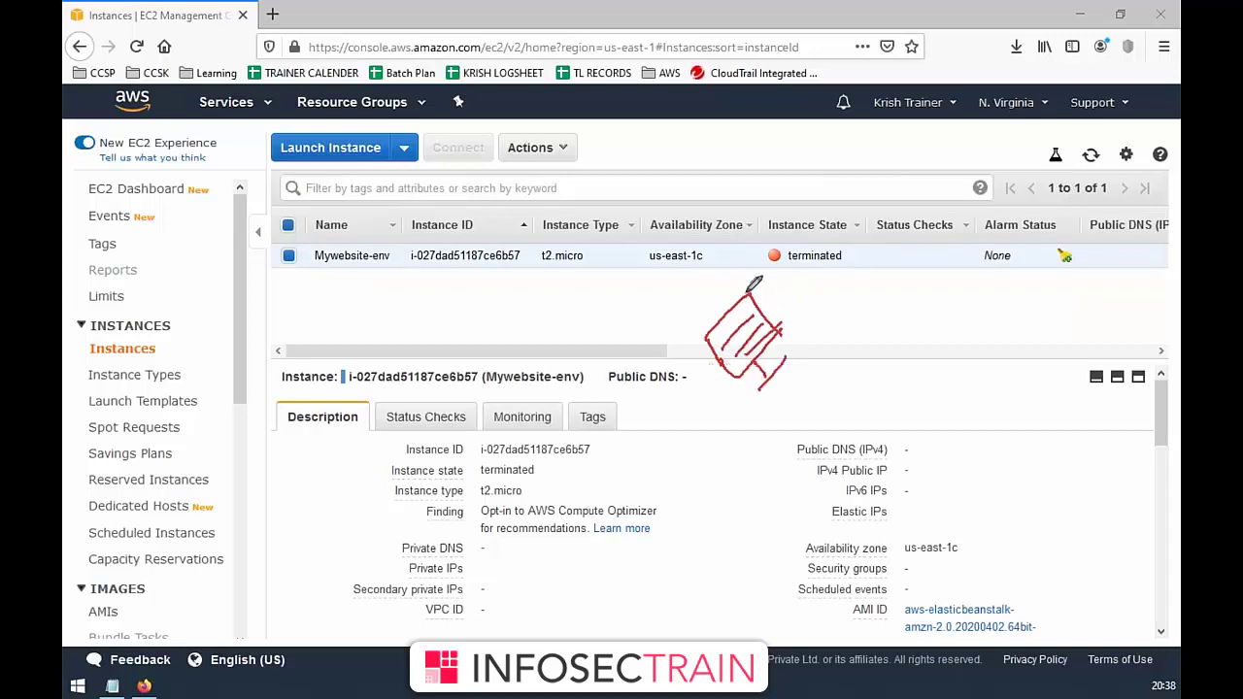
drag(678, 337, 812, 333)
drag(719, 278, 749, 407)
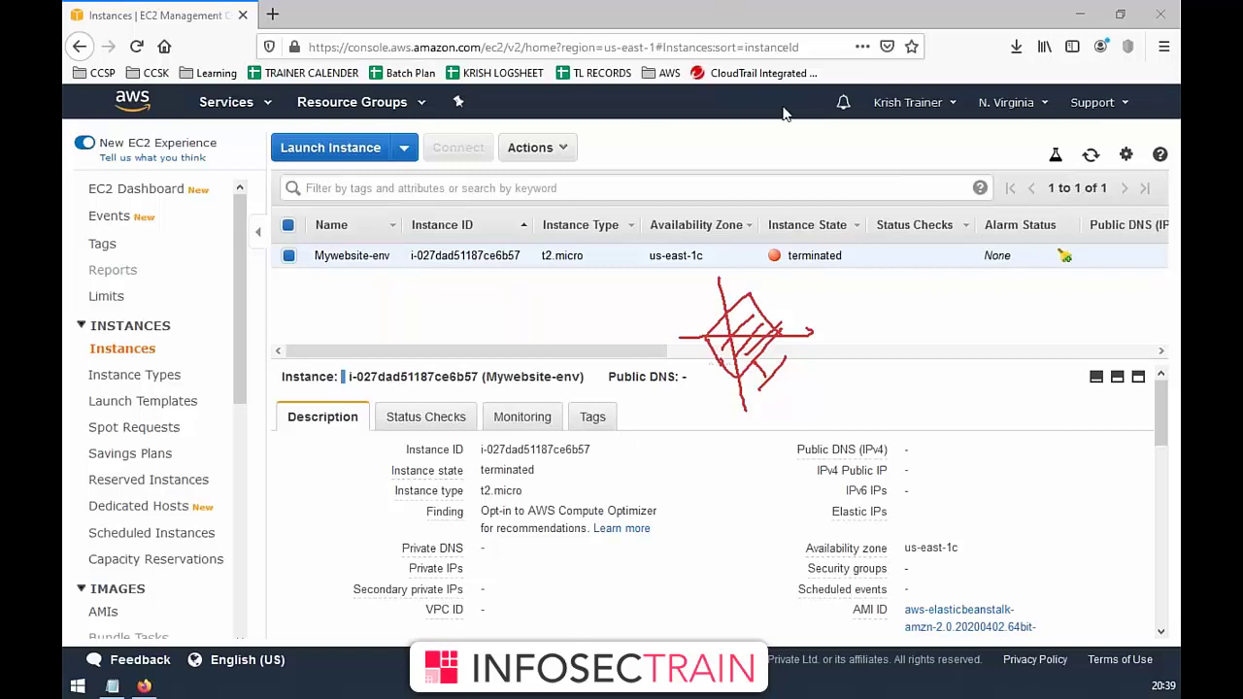
key(Escape)
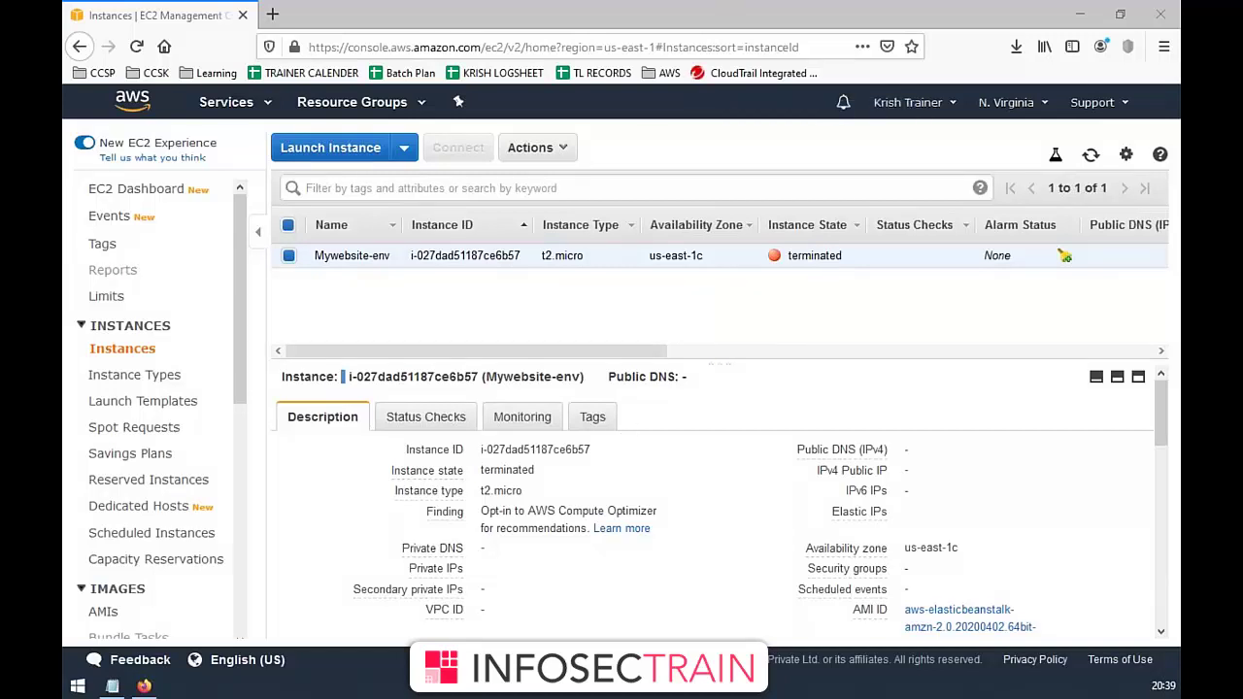
- Inspect the image and instance state options of the Mywebsite-env instance, and refresh the instances list
right_click(433, 256)
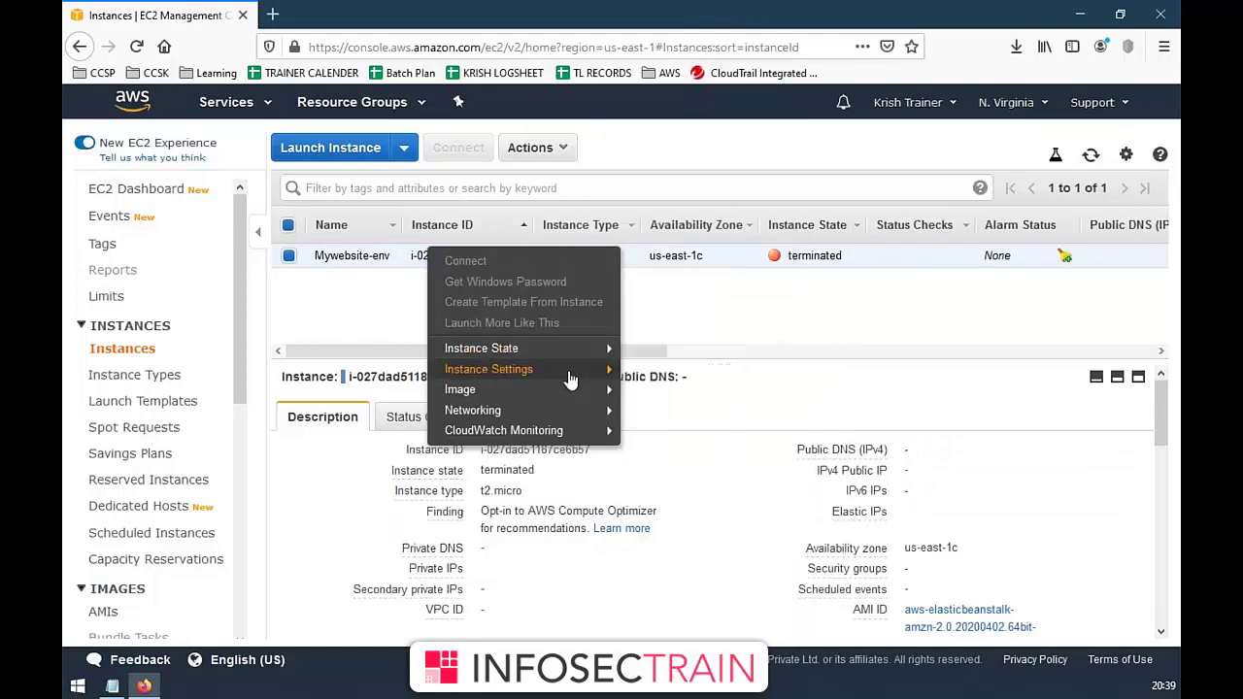
mouse_move(560, 396)
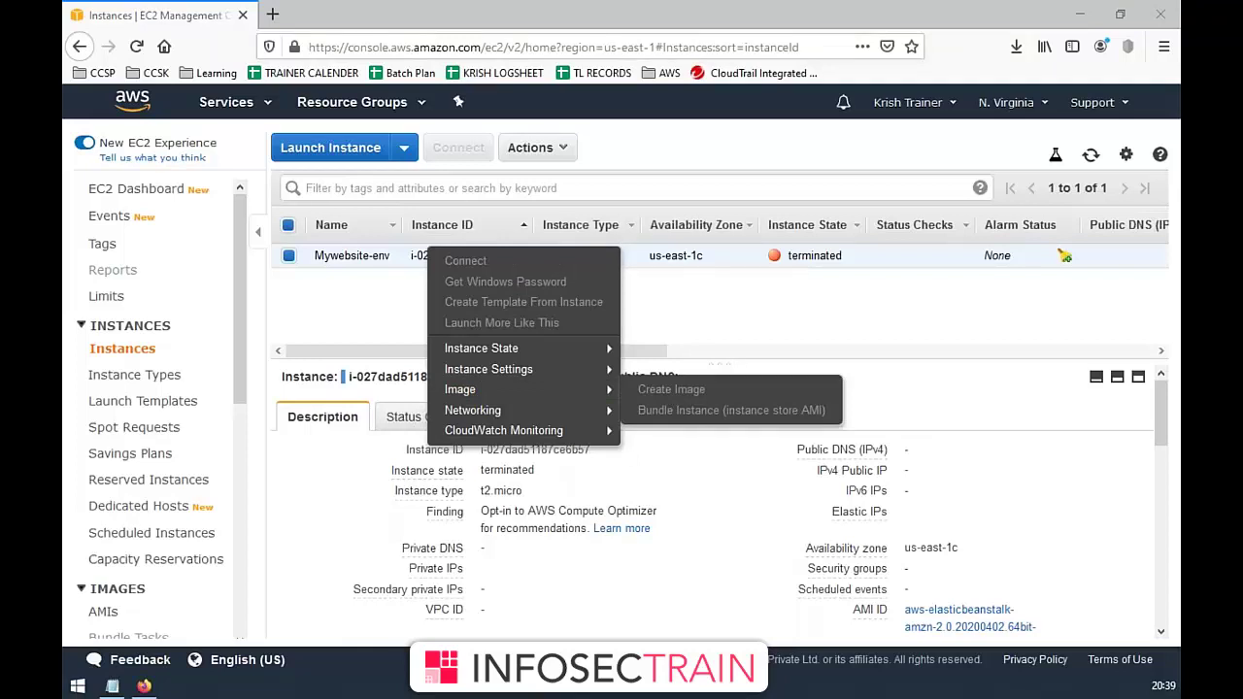
click(704, 329)
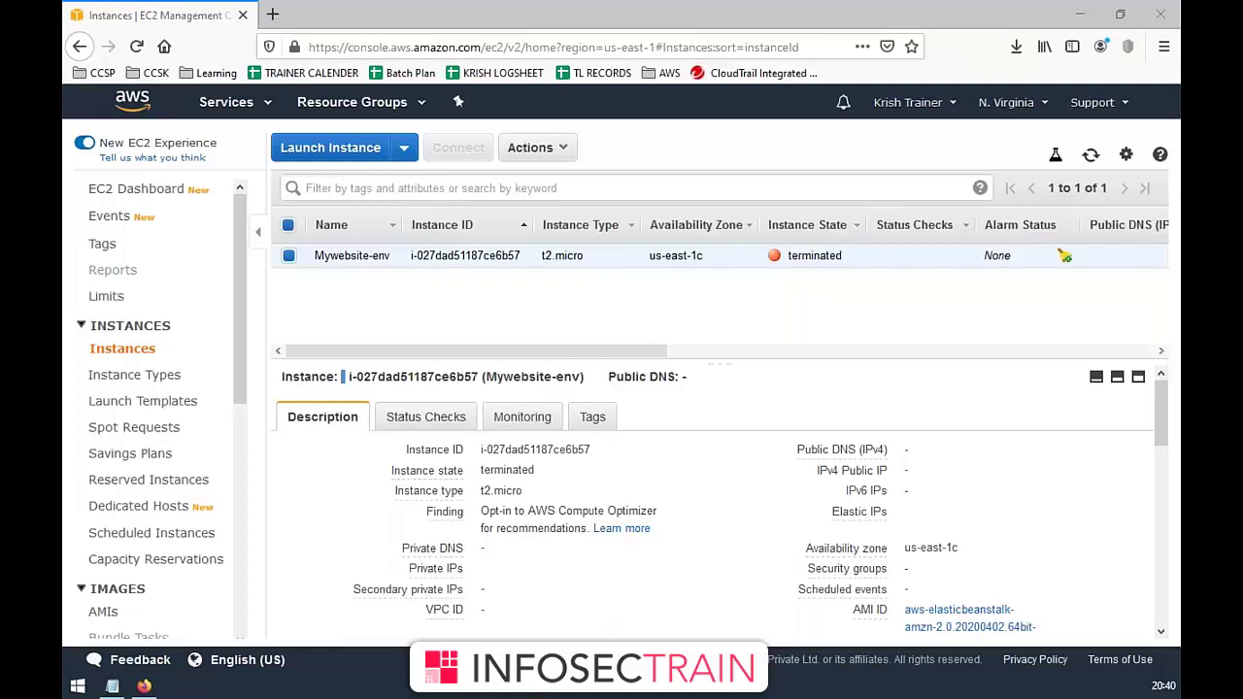
right_click(518, 252)
mouse_move(680, 347)
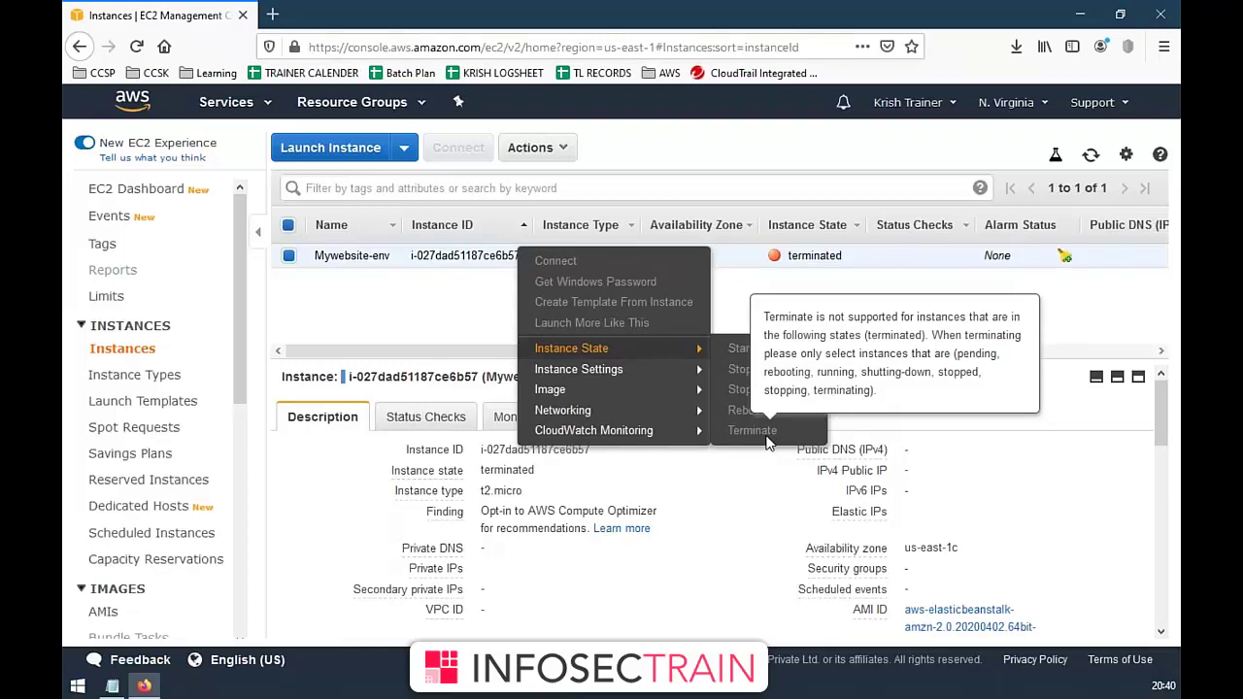
click(1032, 278)
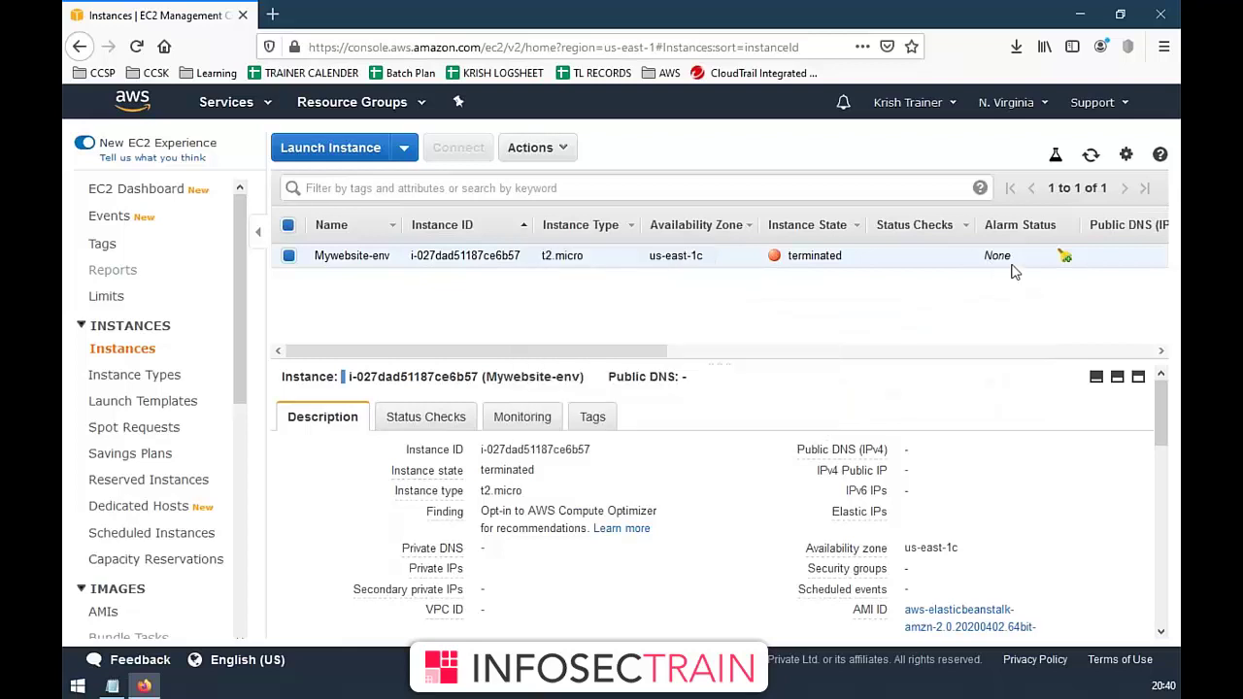
click(1091, 158)
click(1091, 157)
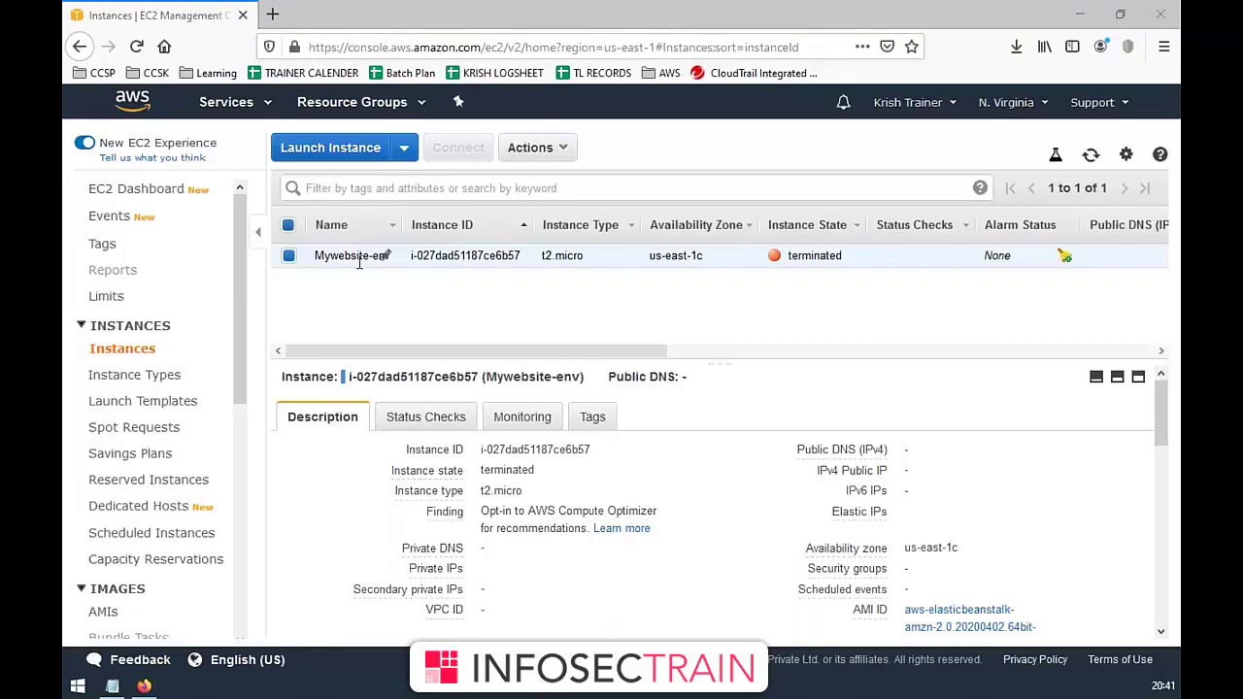
- Look at the image creation options for the Mywebsite-env instance again without choosing one
right_click(476, 254)
mouse_move(592, 394)
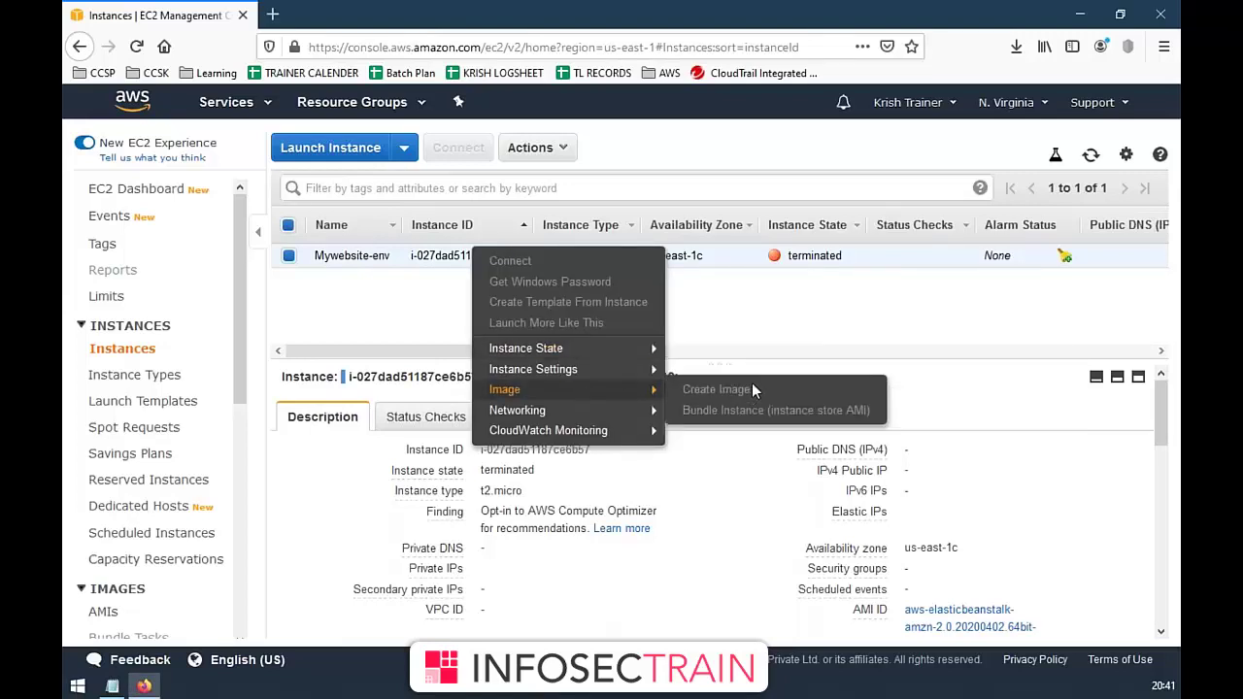
click(431, 307)
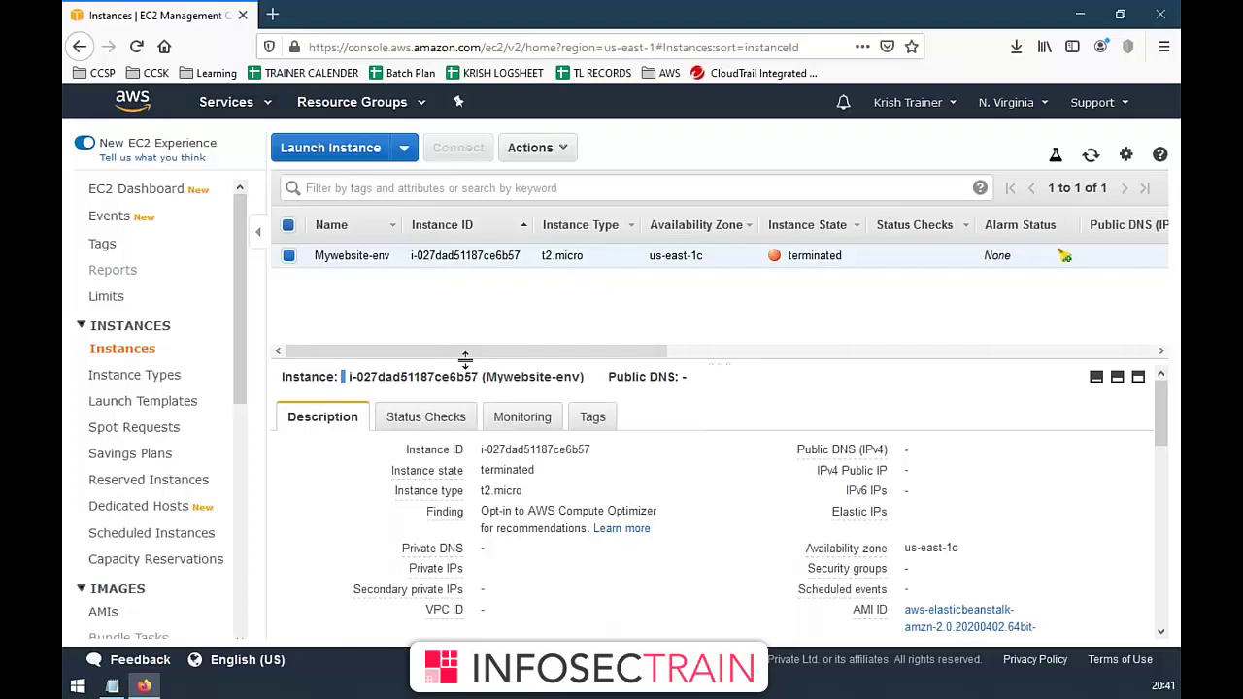
key(ctrl+2)
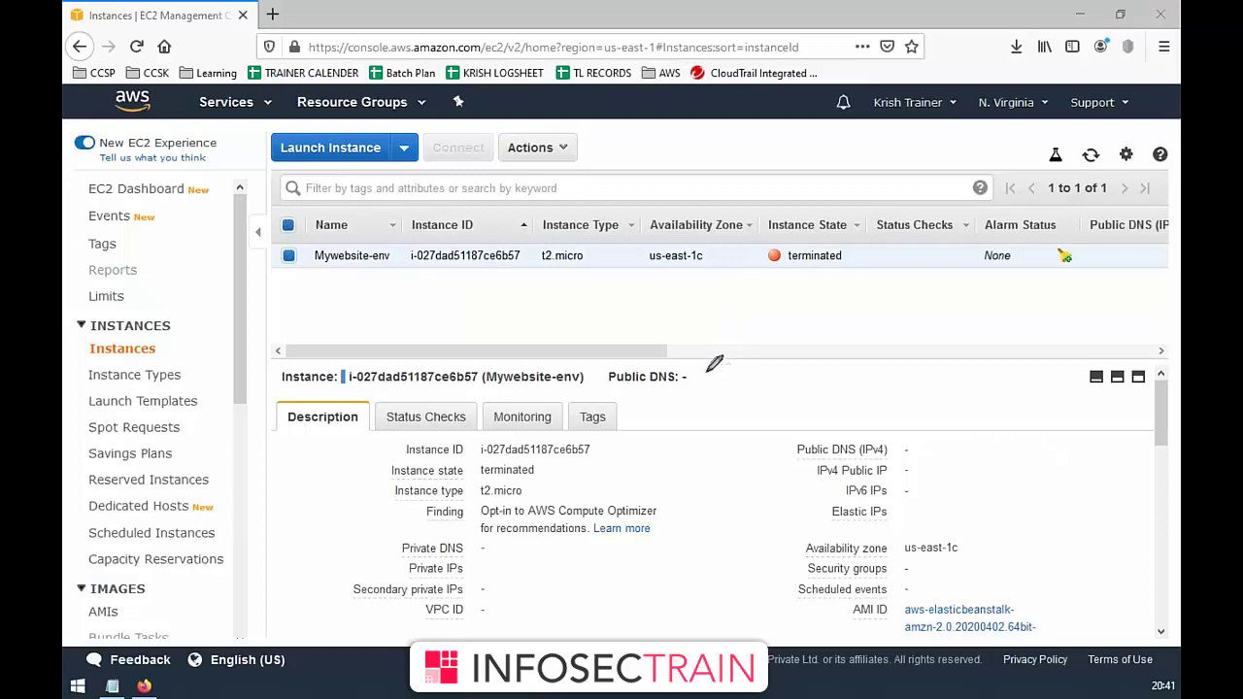
key(Escape)
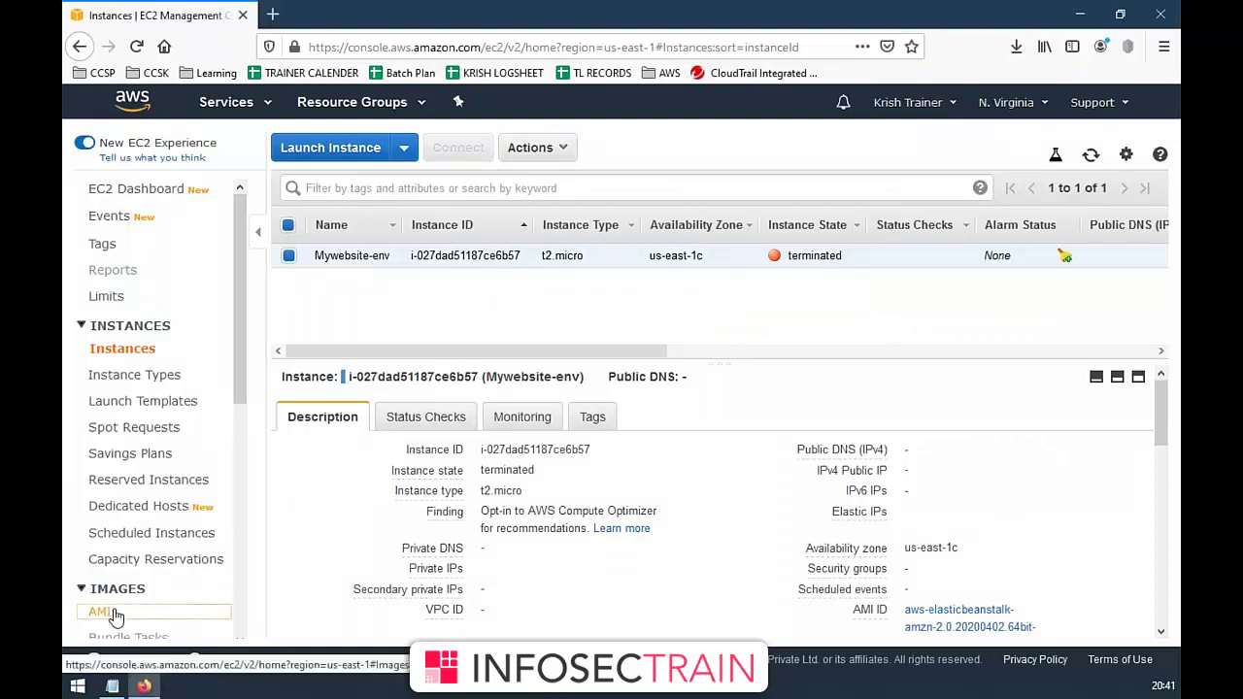
- View the AMIs owned by the account and the Elastic Block Store snapshots in the N. Virginia region
click(115, 614)
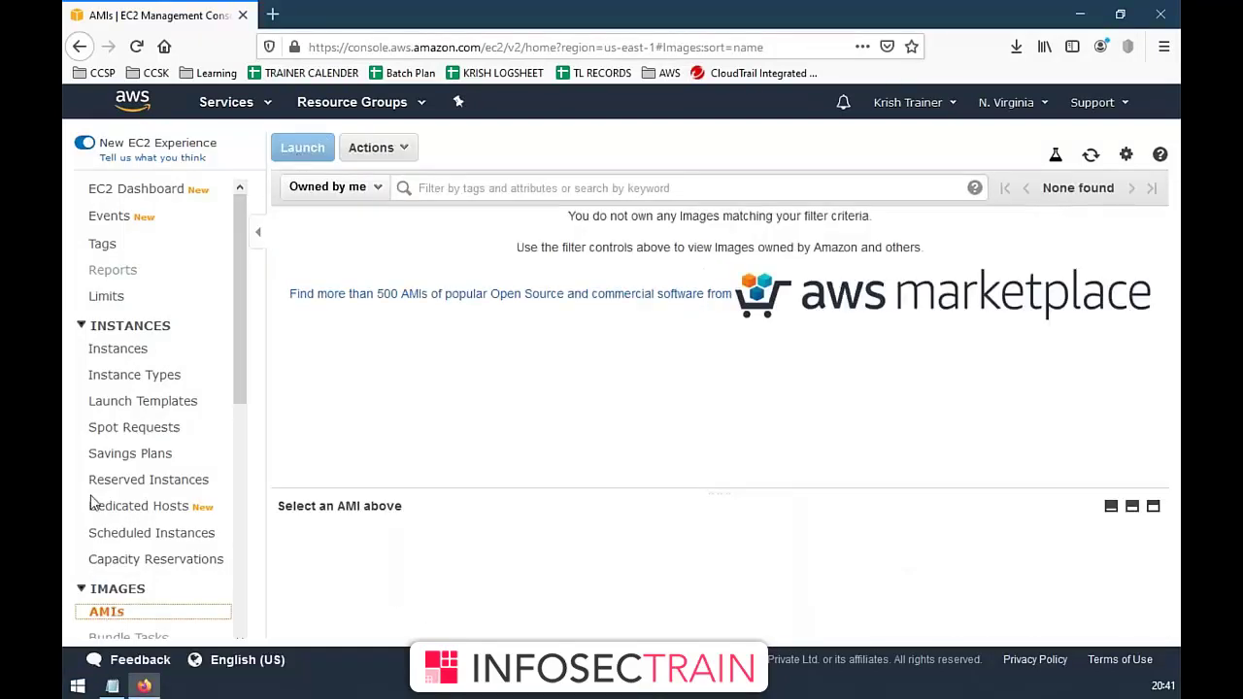
scroll(141, 430, down, 5)
click(125, 397)
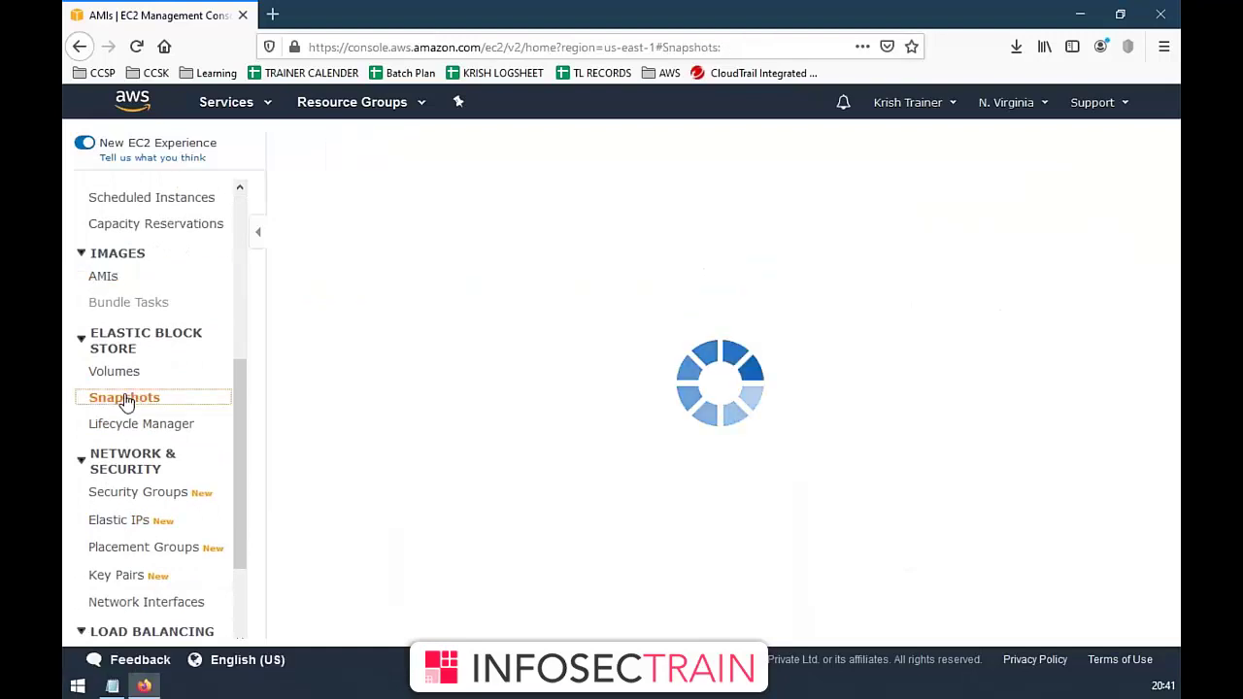
click(119, 281)
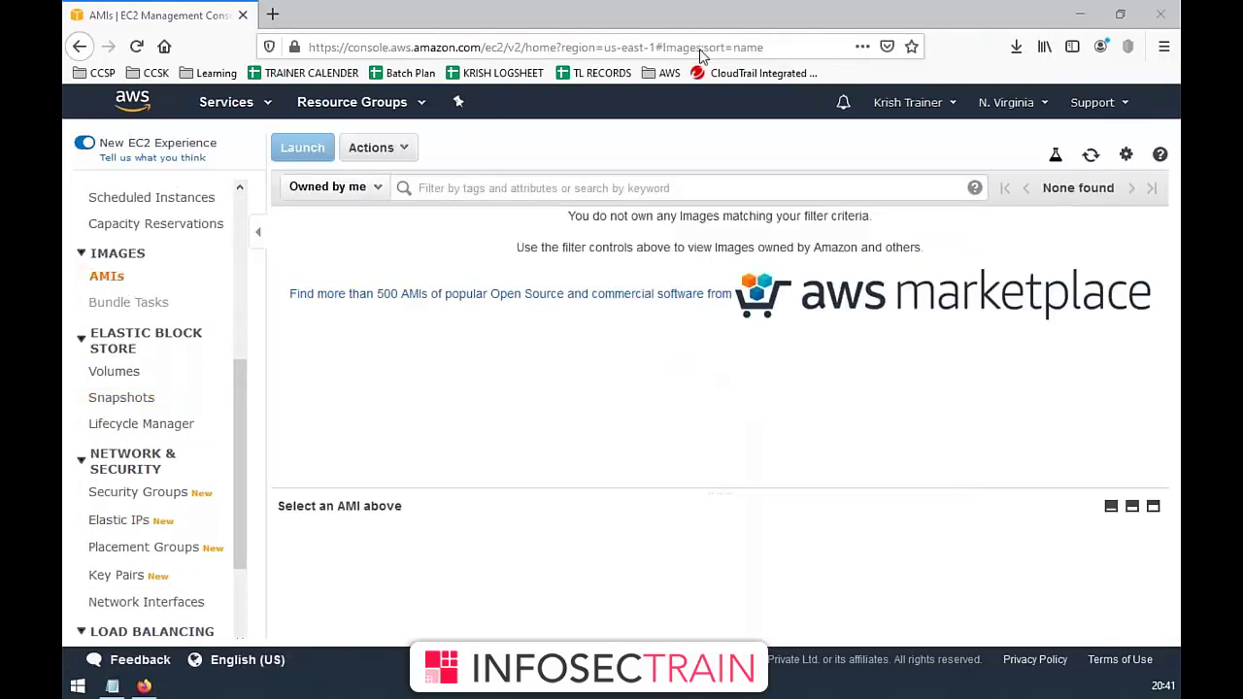
mouse_move(496, 396)
mouse_down()
mouse_move(500, 411)
mouse_move(521, 397)
mouse_move(507, 420)
mouse_up()
mouse_move(508, 357)
mouse_down()
mouse_move(574, 364)
mouse_move(458, 380)
mouse_up()
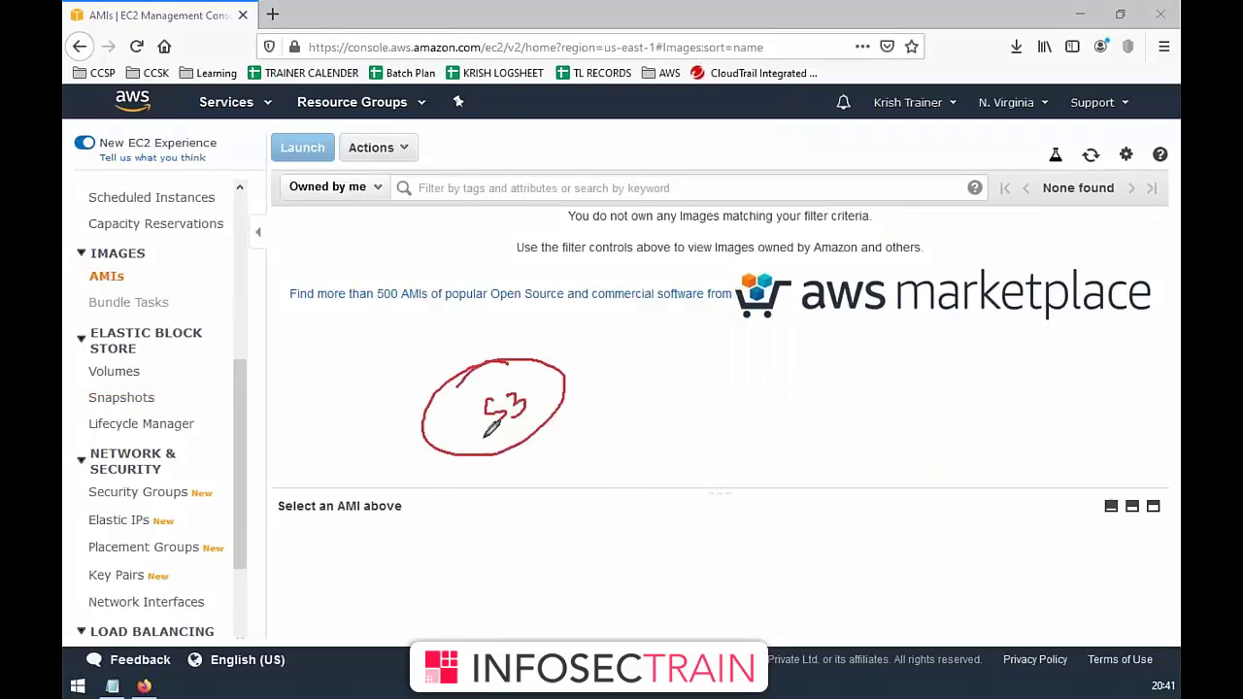
drag(421, 451, 494, 339)
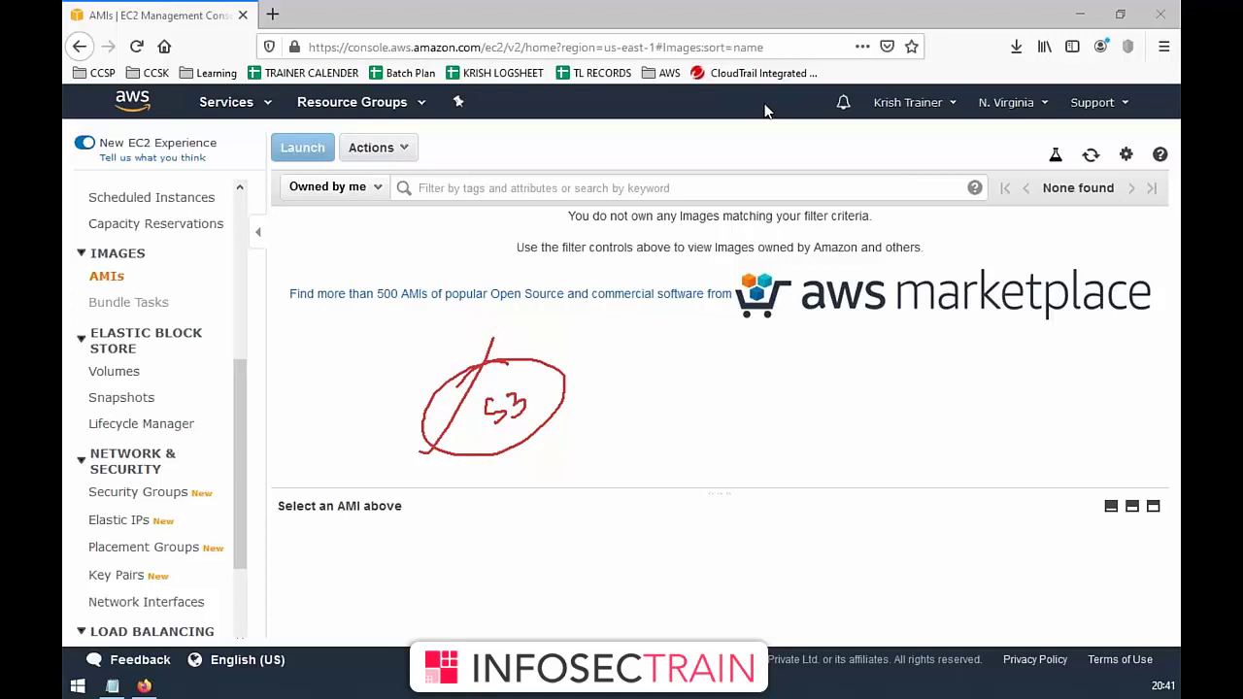
key(Escape)
- Switch the AMIs page to the Asia Pacific (Mumbai) region and review the private AMI owned by the account
click(105, 282)
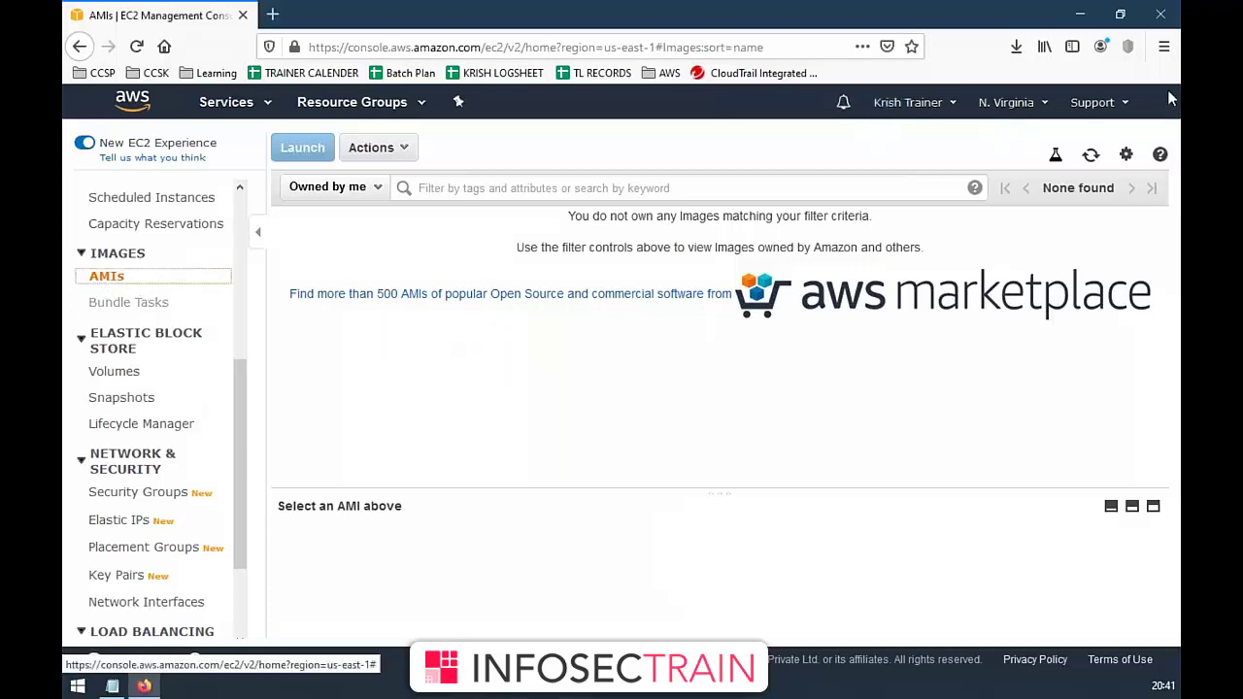
click(1034, 103)
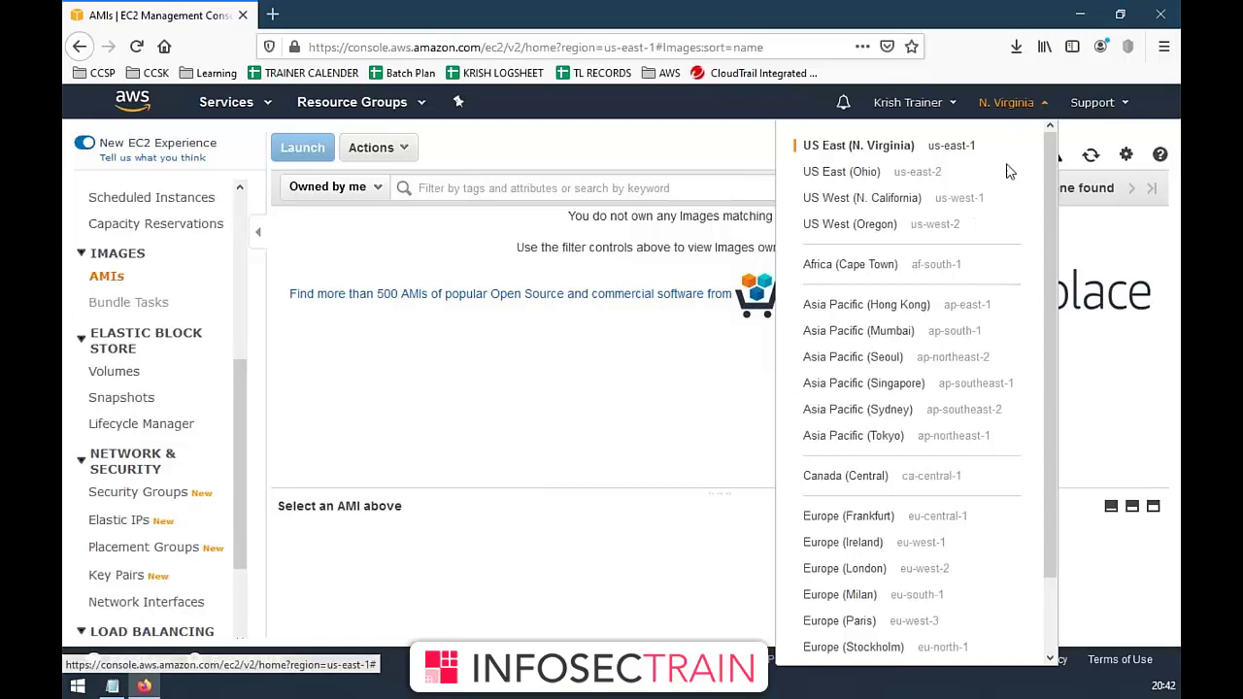
click(911, 335)
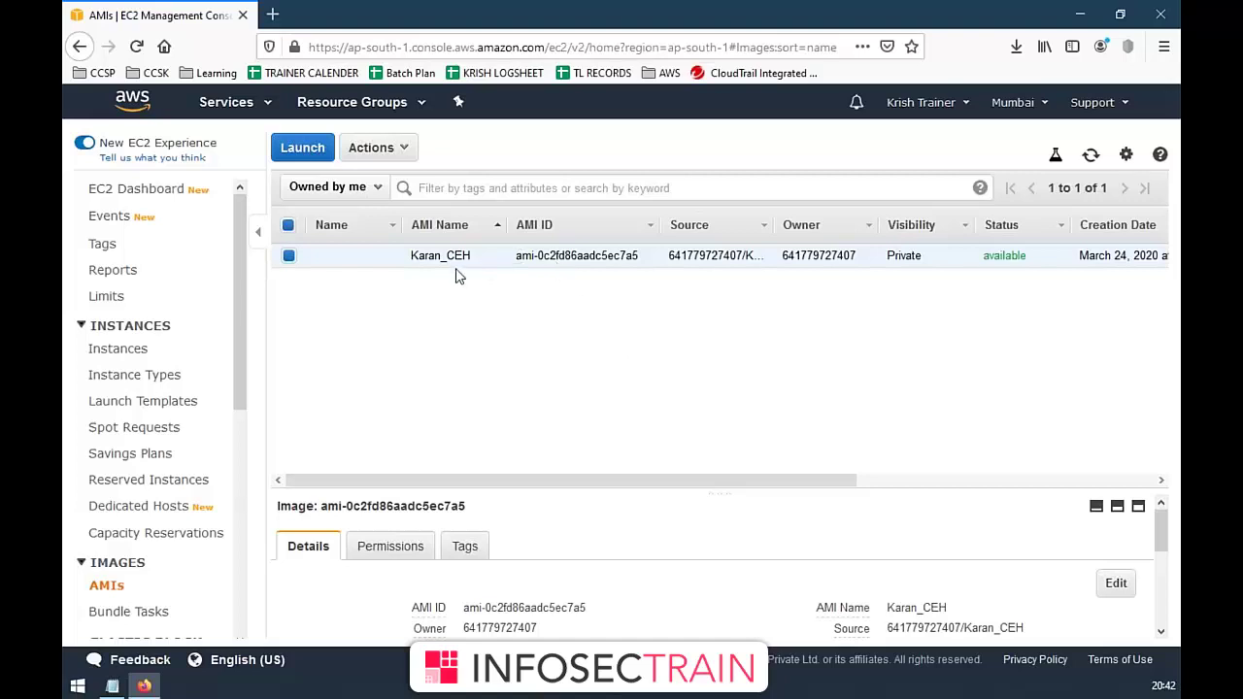
drag(410, 259, 913, 258)
click(903, 314)
- Preview the launch wizard's instance types and the available actions for the private AMI, cancelling without launching
click(300, 163)
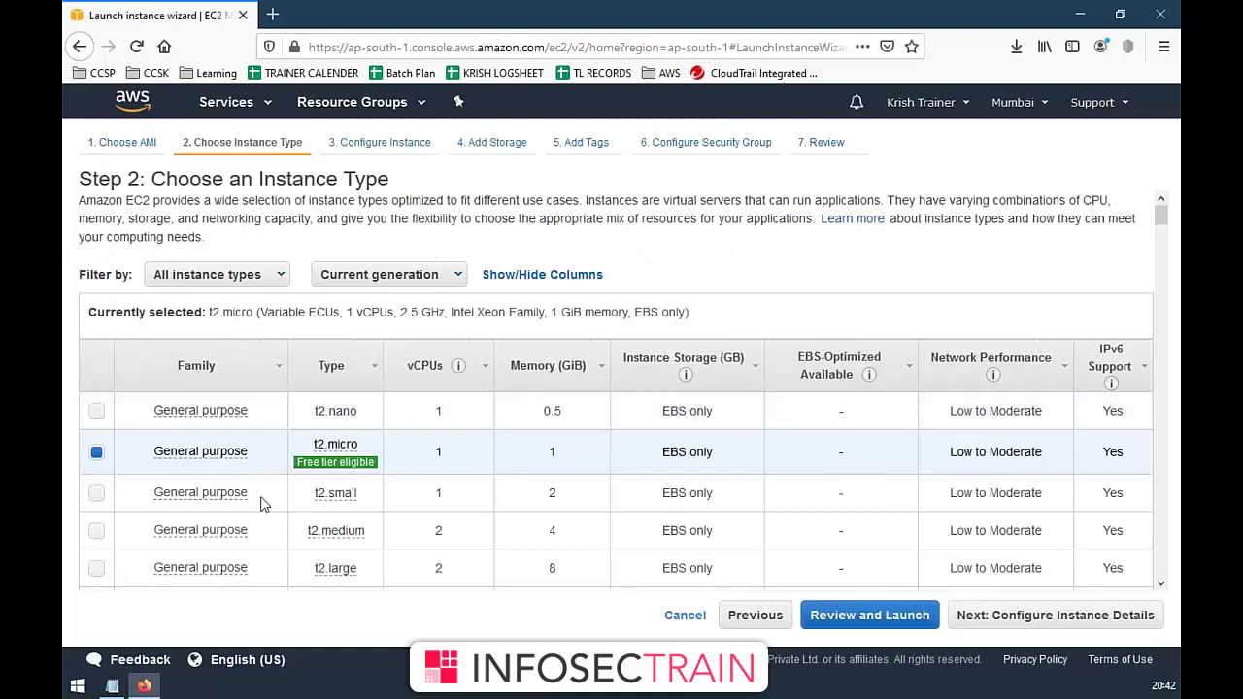
mouse_move(335, 462)
click(685, 615)
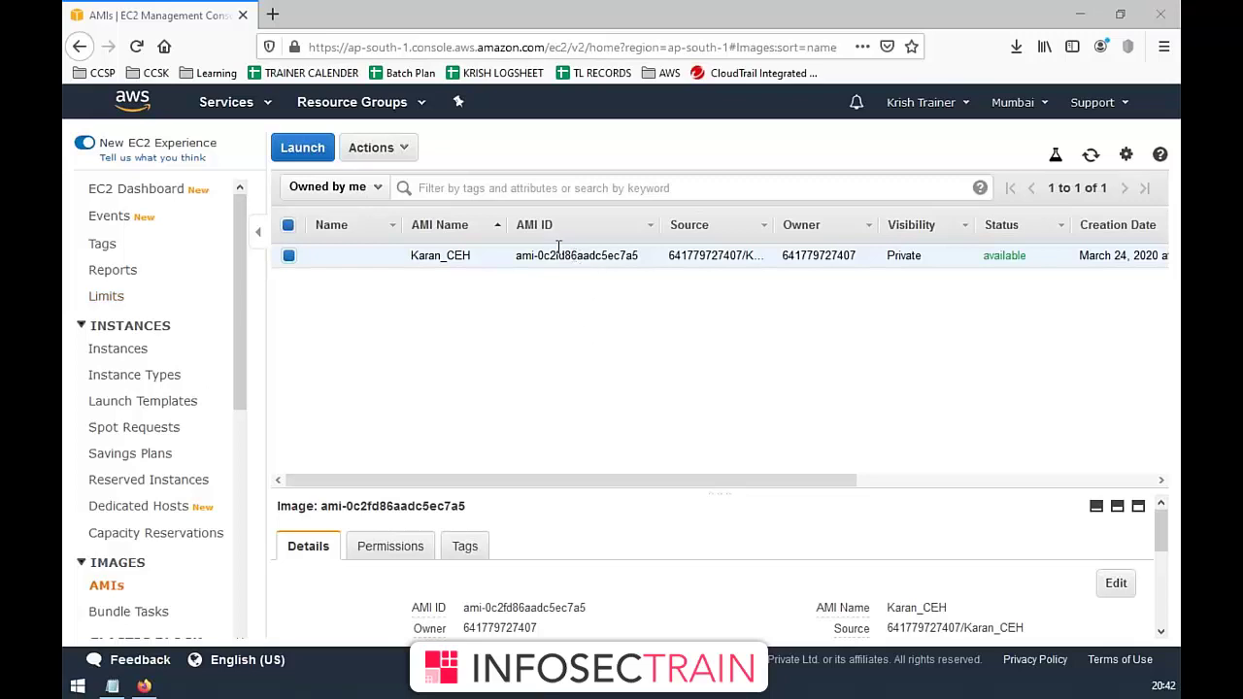
click(393, 152)
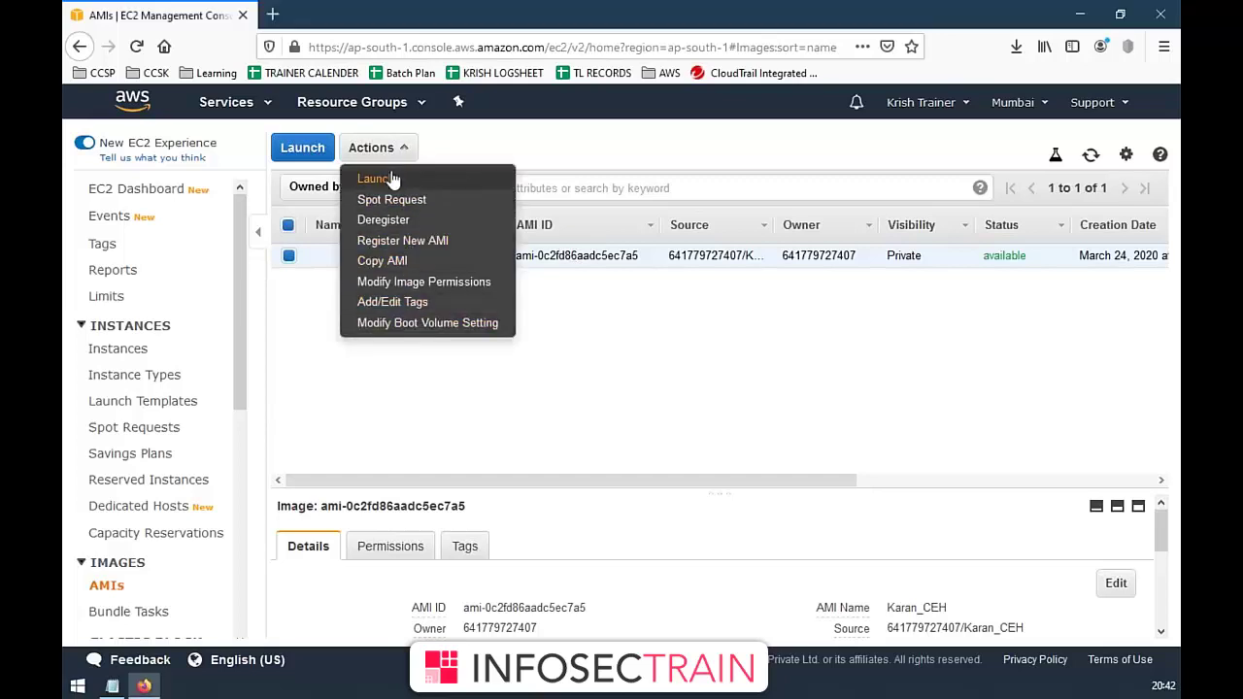
click(637, 272)
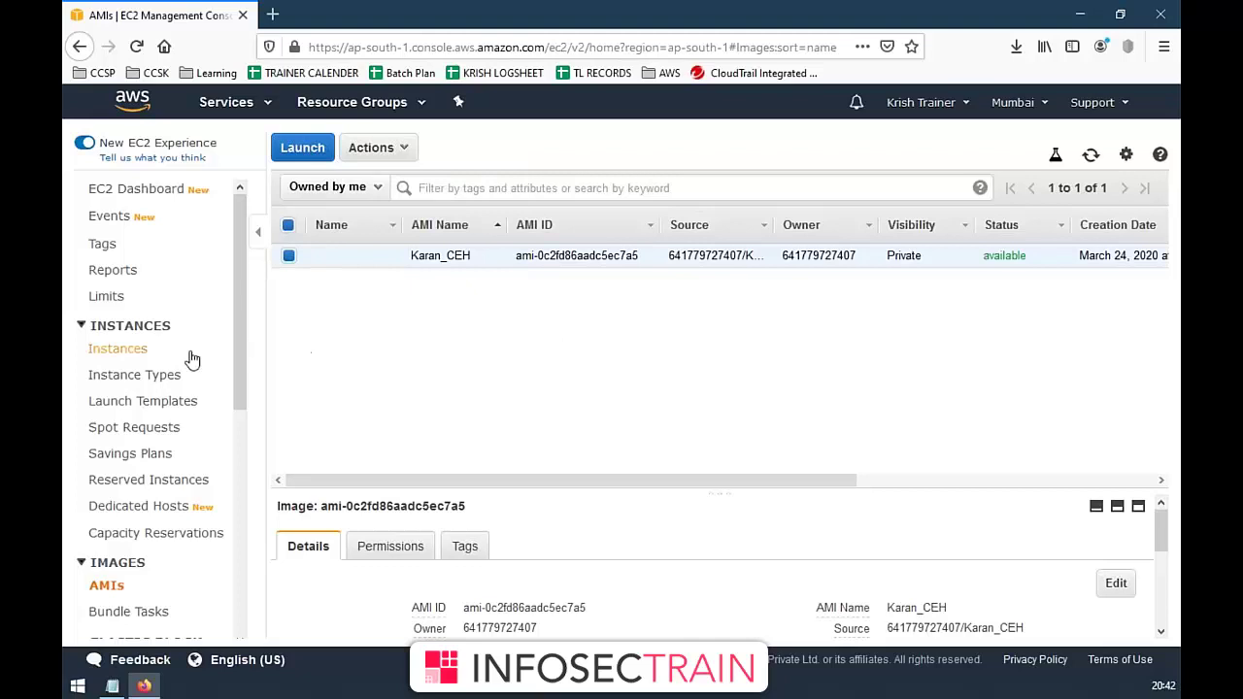
- Check the EC2 instances in the Mumbai region and open the Amazon S3 buckets list
click(124, 356)
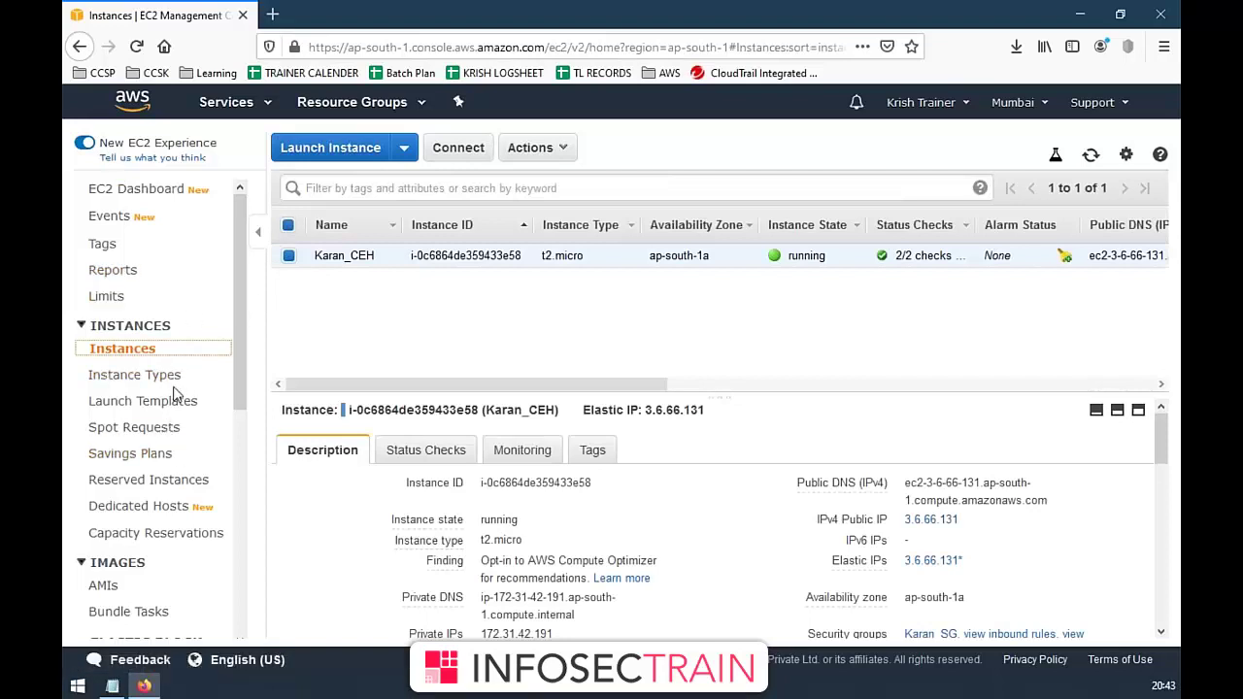
scroll(175, 393, down, 5)
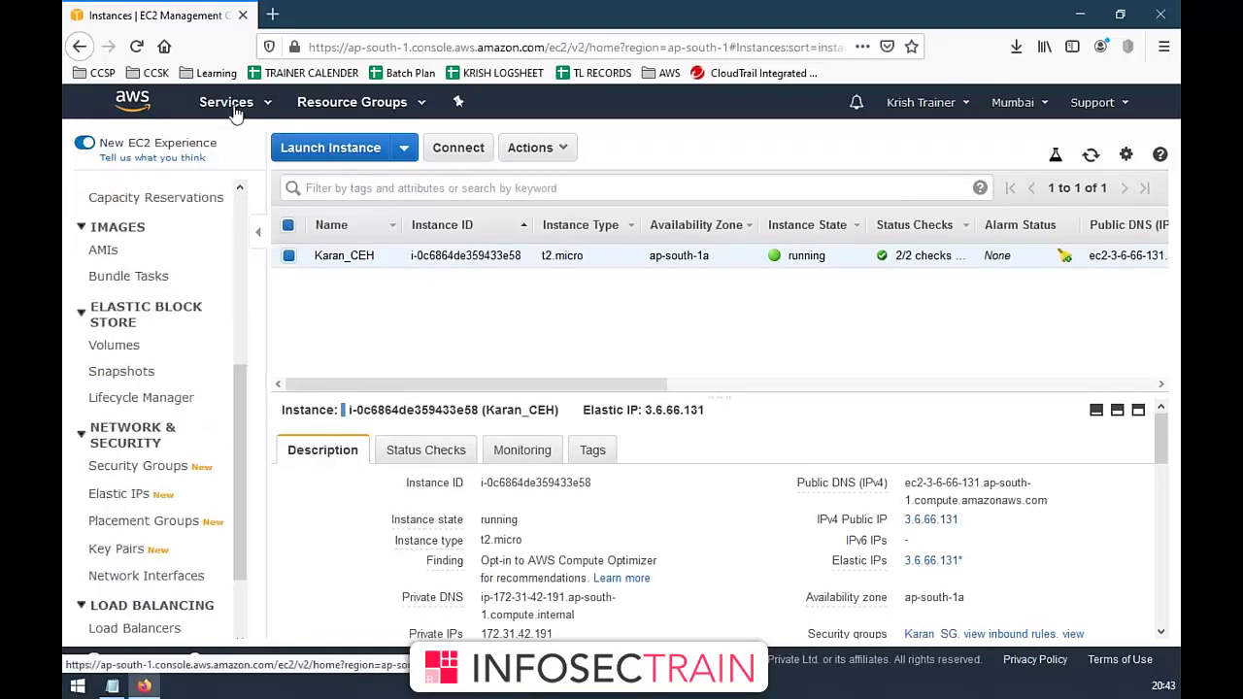
click(230, 105)
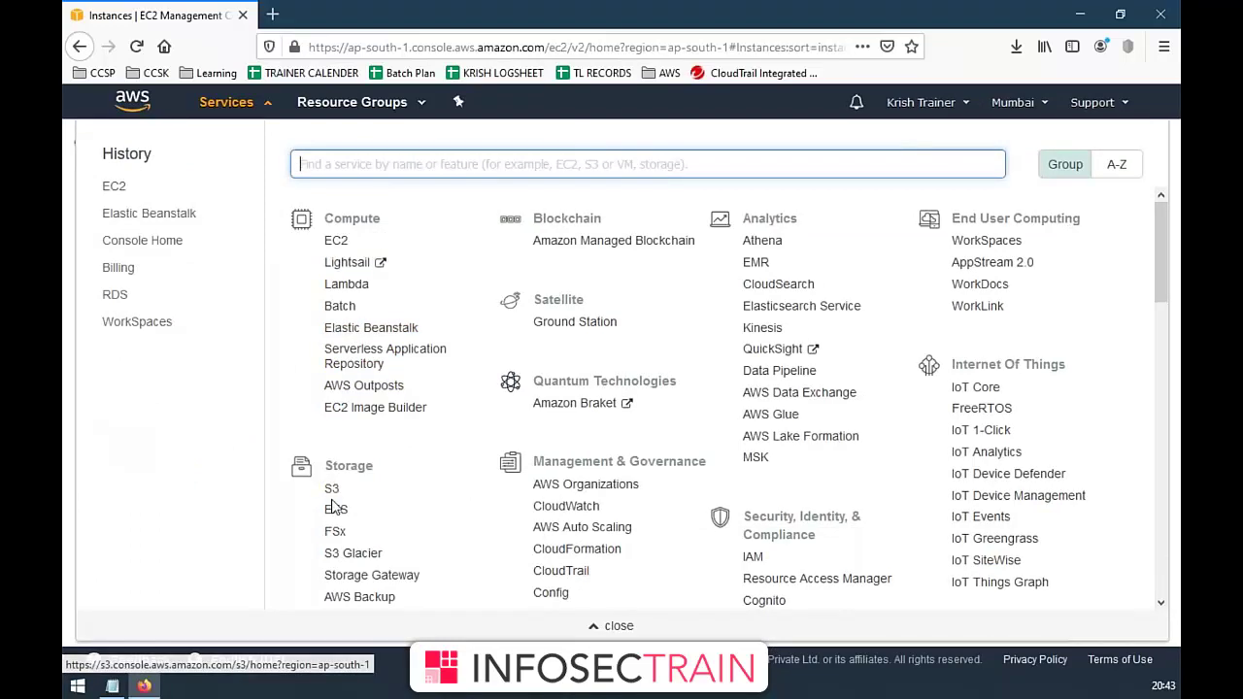
scroll(330, 486, down, 4)
scroll(300, 439, up, 3)
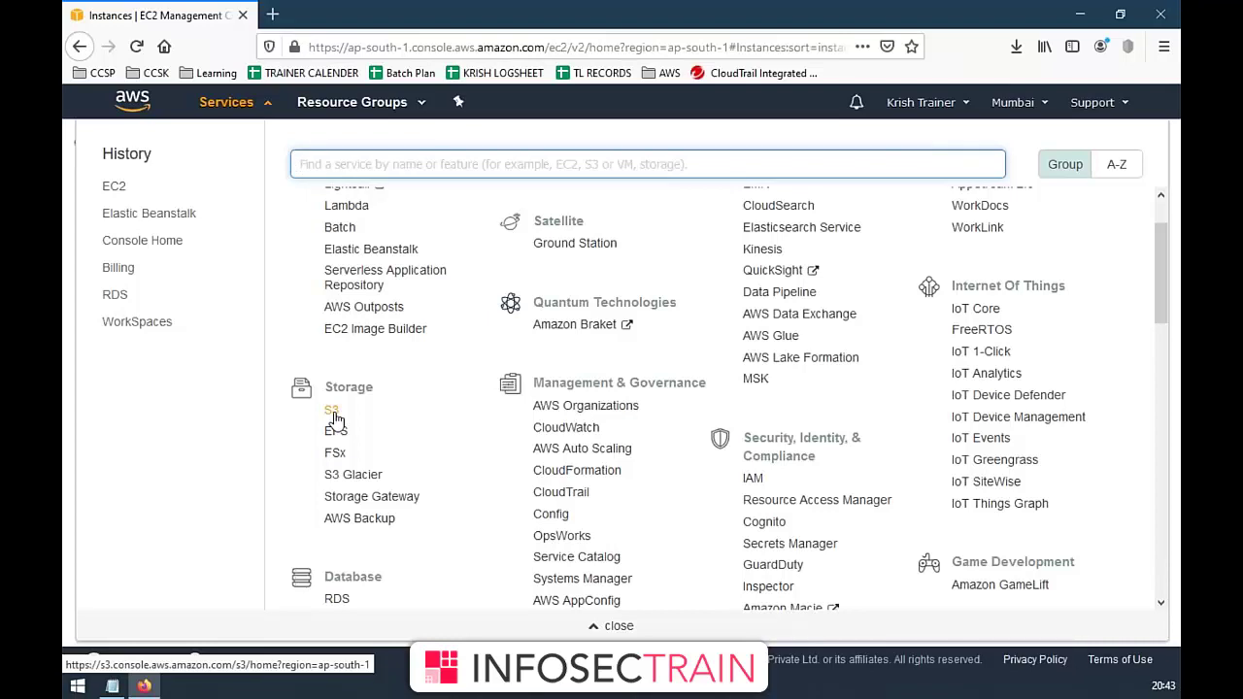
click(332, 413)
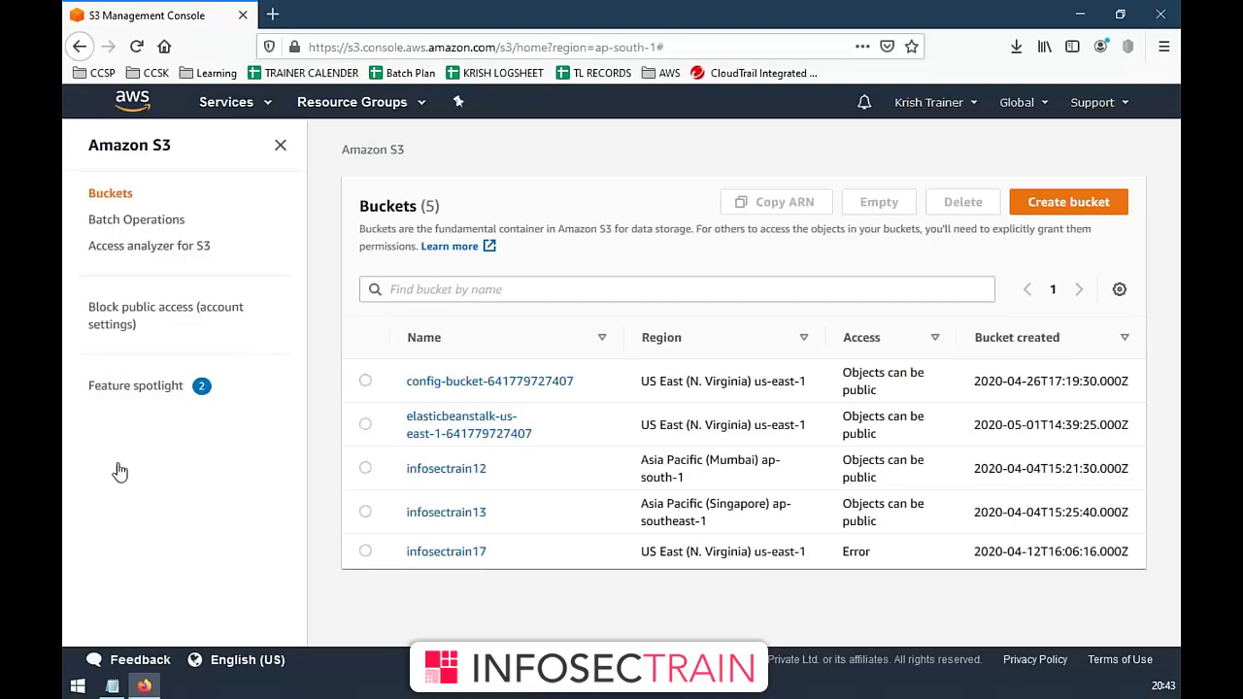
- Return to the AWS Management Console home page and look over the full list of AWS services
click(129, 101)
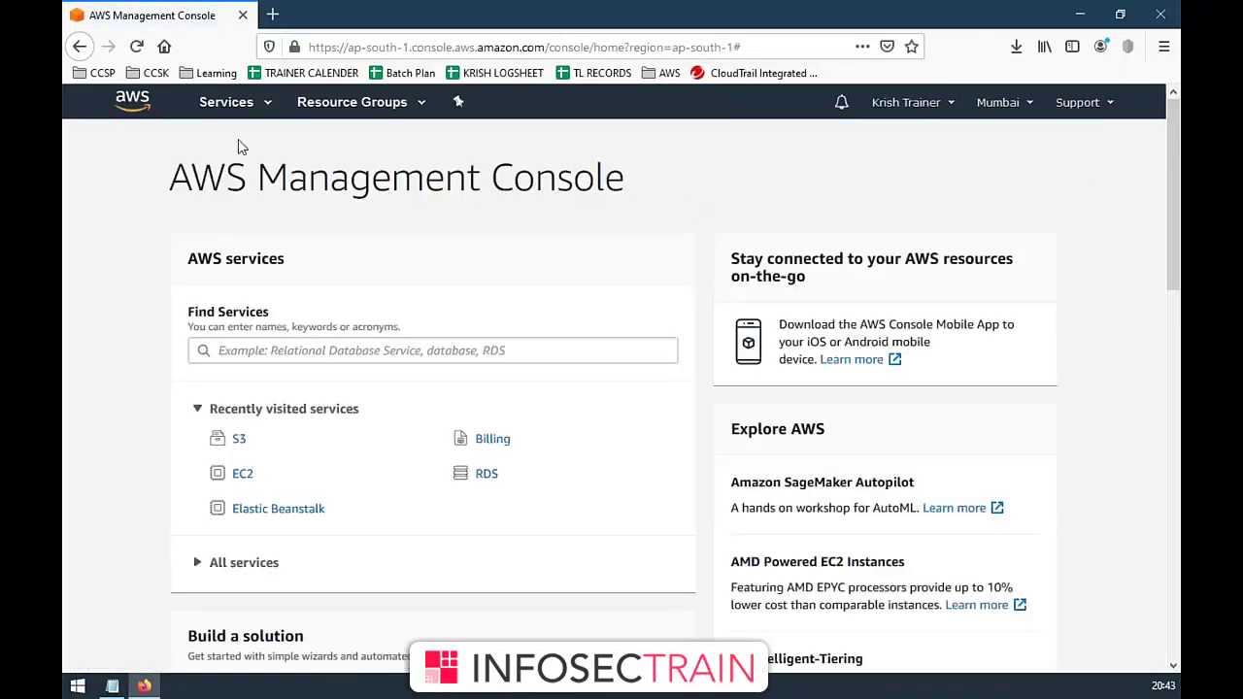
click(263, 104)
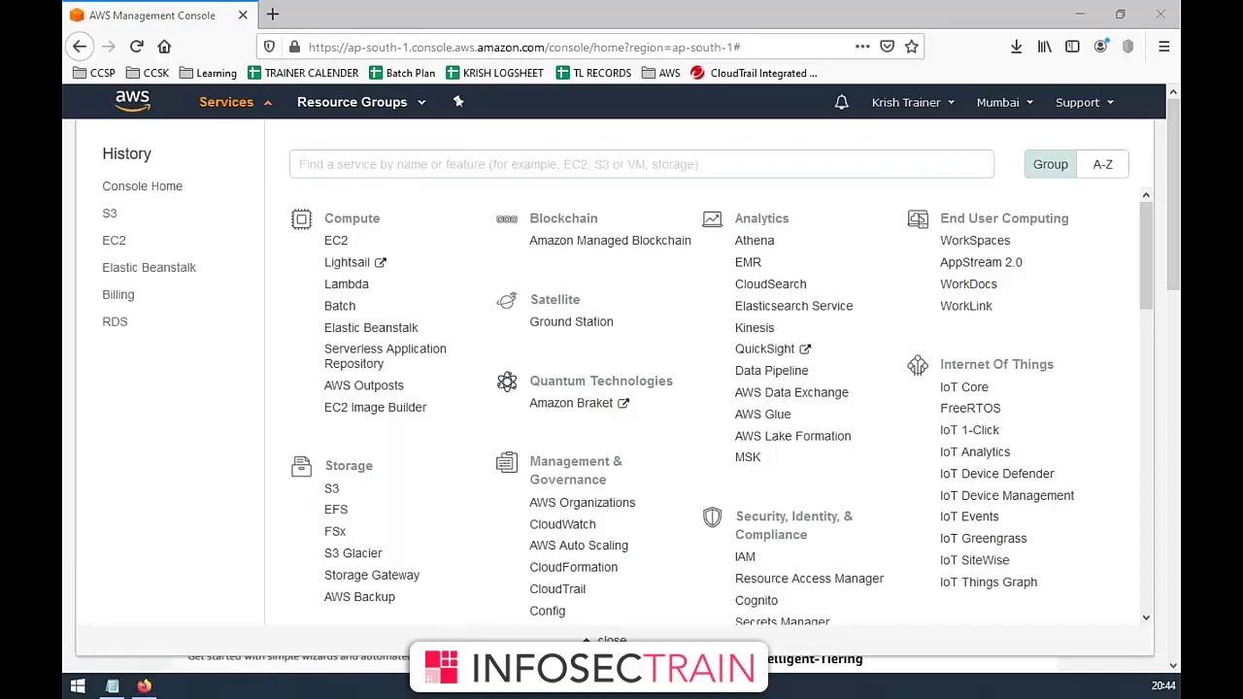
click(269, 102)
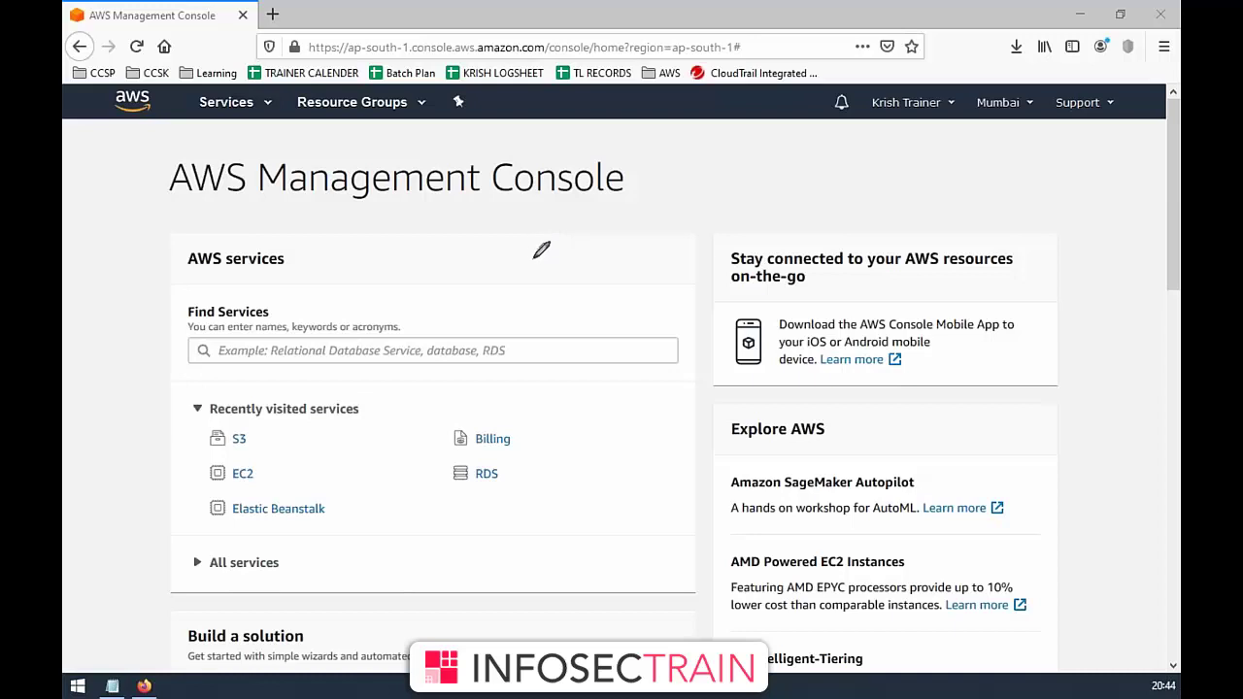
- Sketch a computer monitor in red ink over the console home page and label it "Turned on 1st", double-underlined
drag(537, 249, 562, 307)
mouse_move(536, 250)
mouse_down()
mouse_move(624, 197)
mouse_move(654, 248)
mouse_up()
mouse_move(561, 308)
mouse_down()
mouse_move(654, 248)
mouse_move(613, 315)
mouse_move(642, 293)
mouse_up()
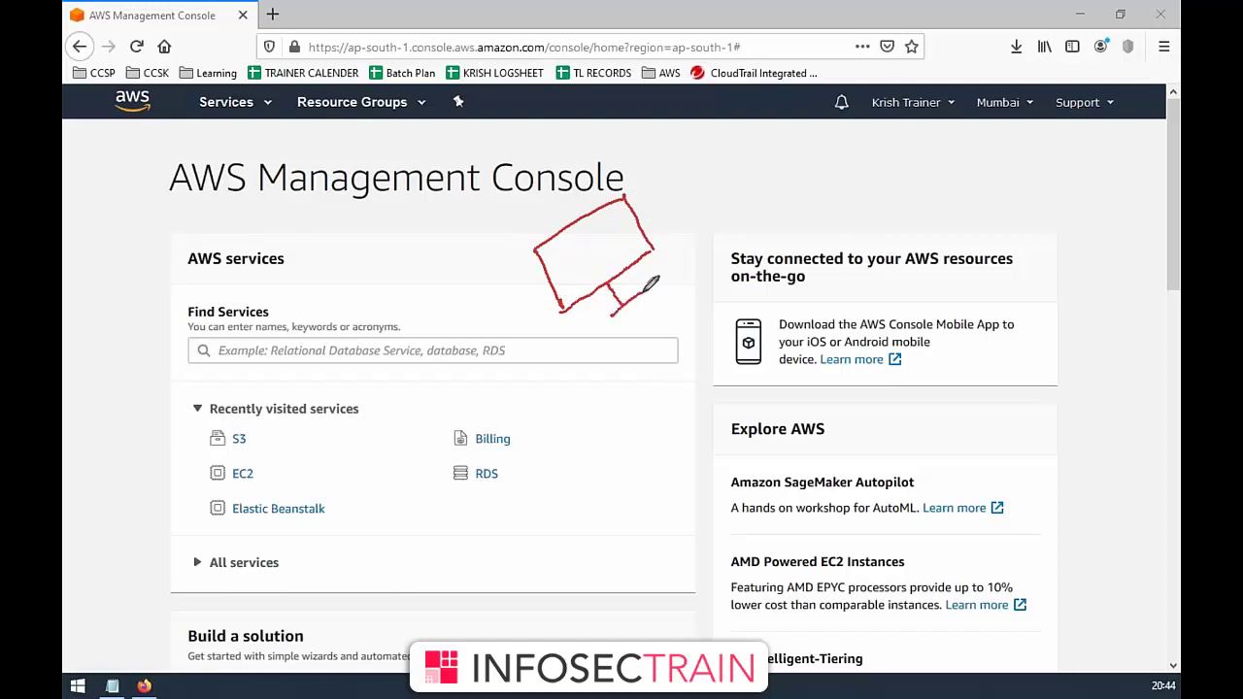
mouse_move(643, 227)
mouse_down()
mouse_move(669, 179)
mouse_move(685, 194)
mouse_move(767, 138)
mouse_move(783, 146)
mouse_up()
mouse_move(692, 225)
mouse_down()
mouse_move(785, 143)
mouse_move(777, 161)
mouse_up()
mouse_move(751, 204)
mouse_down()
mouse_move(737, 216)
mouse_move(753, 198)
mouse_move(739, 198)
mouse_up()
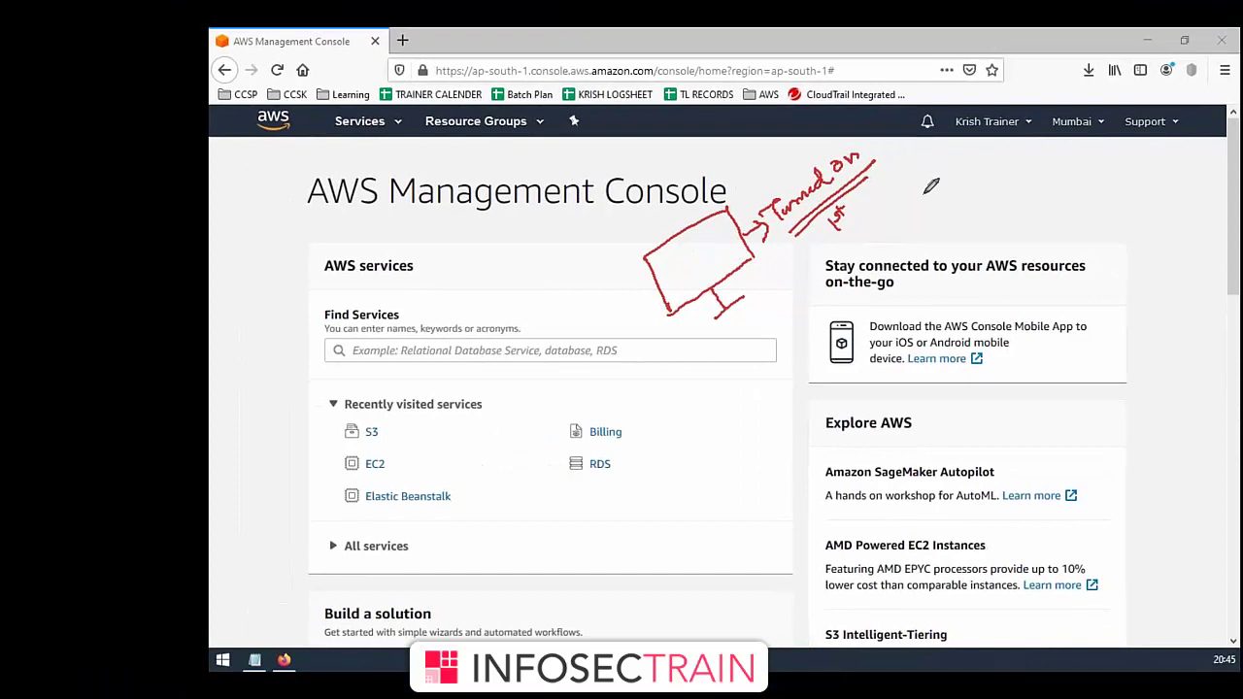
- Add an arrow from the sketched monitor to "Shutdown" and note "Storage" and "Public IP" beneath it, circled together
mouse_move(680, 309)
mouse_down()
mouse_move(716, 357)
mouse_move(716, 388)
mouse_move(730, 394)
mouse_move(781, 333)
mouse_up()
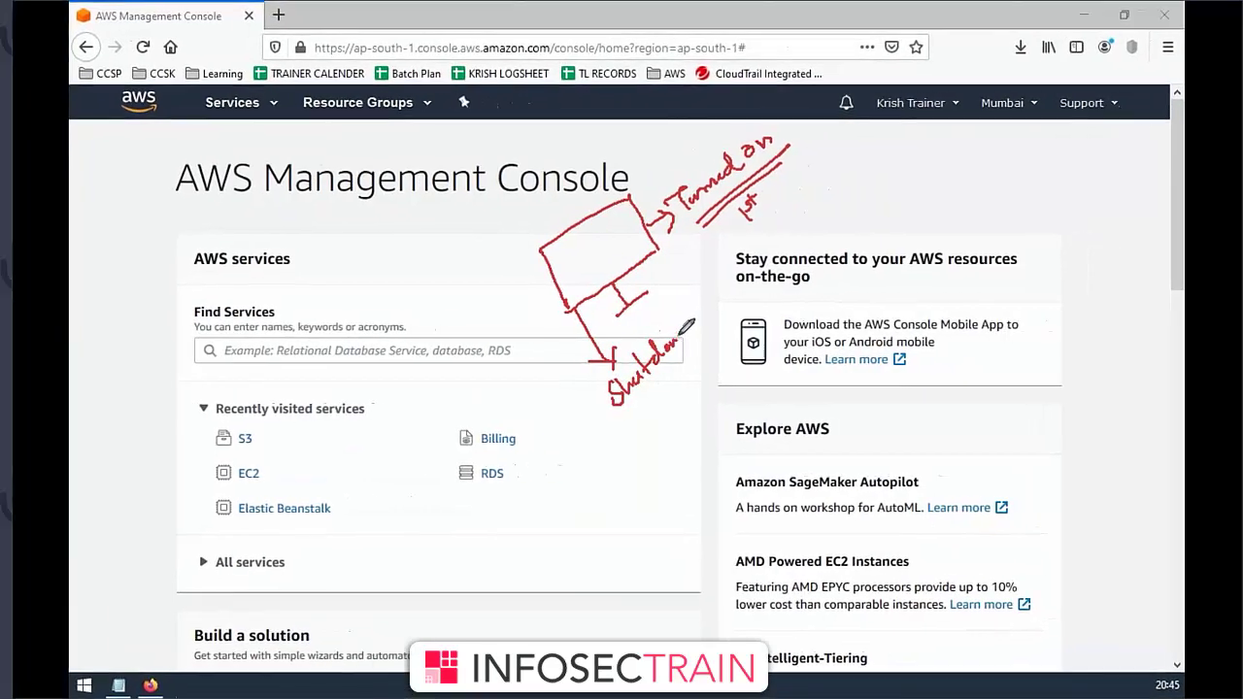
mouse_move(677, 437)
mouse_down()
mouse_move(690, 427)
mouse_move(658, 420)
mouse_move(675, 393)
mouse_move(707, 377)
mouse_move(716, 386)
mouse_move(722, 370)
mouse_up()
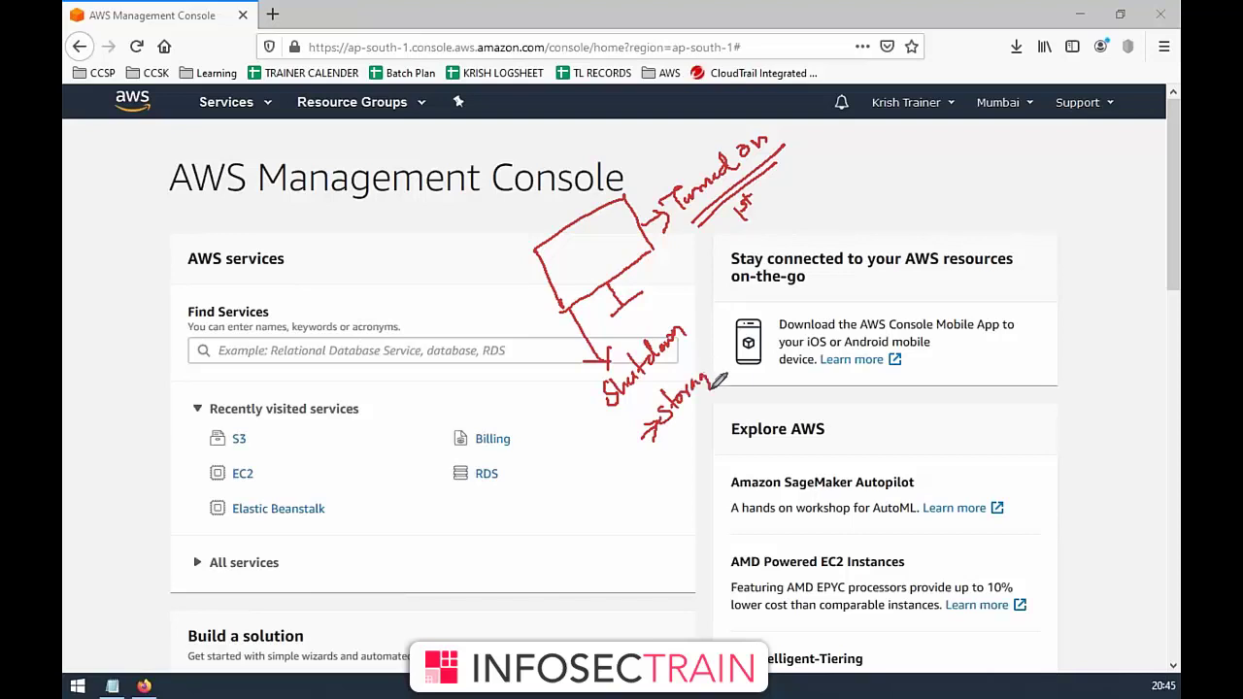
mouse_move(656, 473)
mouse_down()
mouse_move(680, 452)
mouse_move(680, 463)
mouse_move(714, 398)
mouse_move(787, 354)
mouse_move(640, 437)
mouse_up()
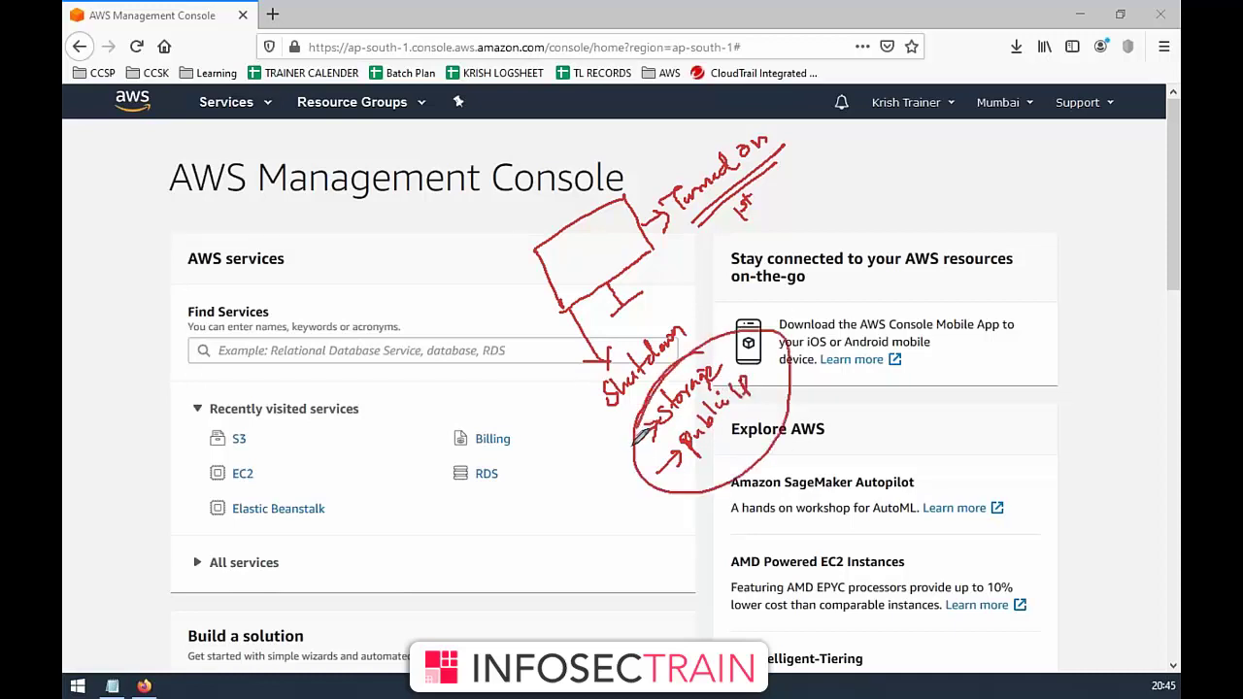
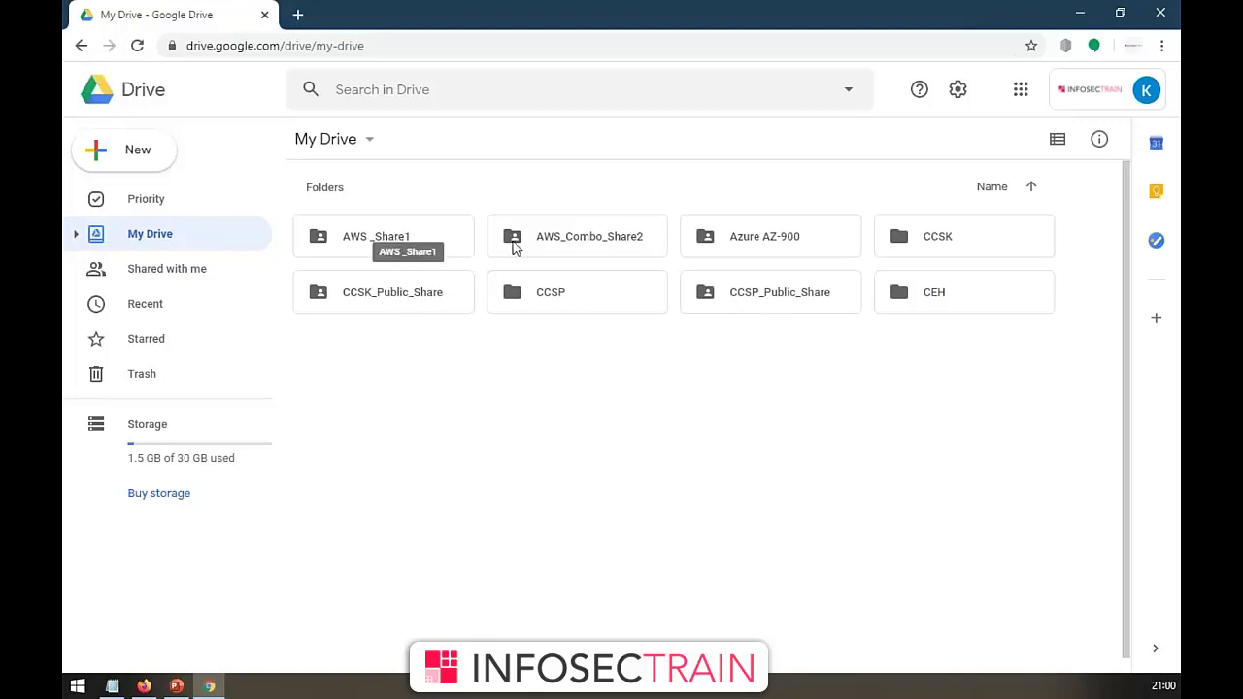
- In Google Drive, open the AWS _Share1 folder briefly, and look through the files in the AWS_Combo_Share2 folder
click(388, 254)
double_click(390, 262)
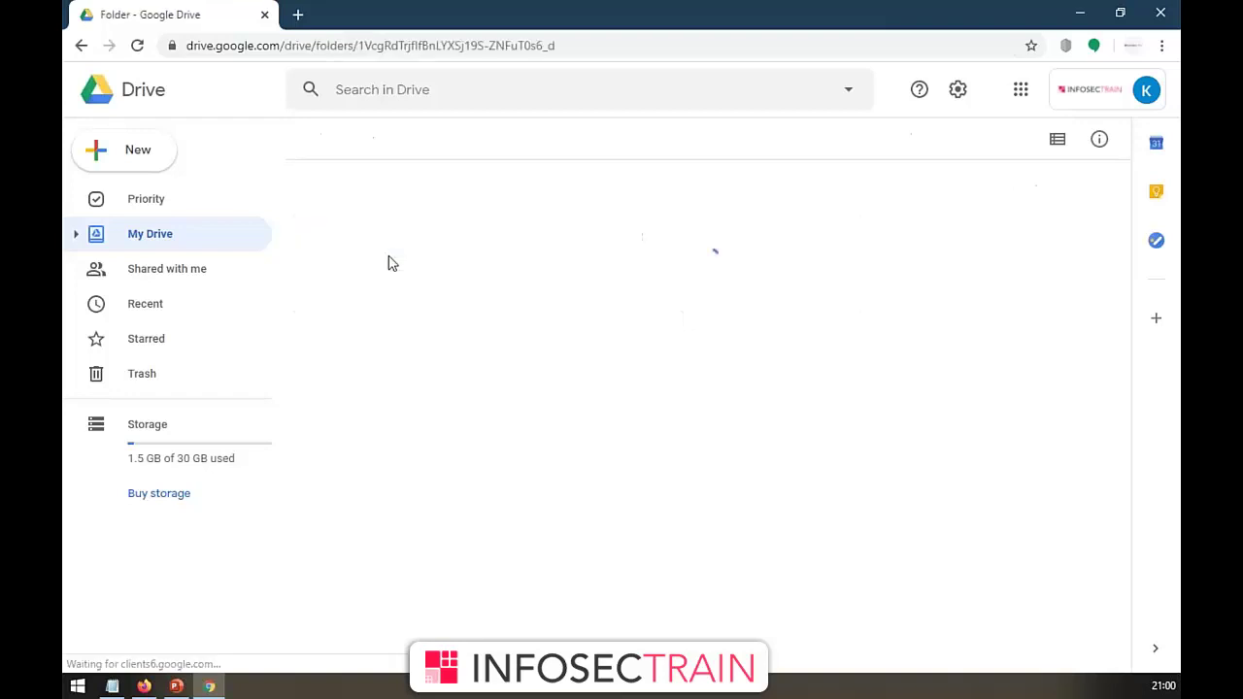
click(330, 139)
double_click(550, 238)
scroll(635, 421, down, 1)
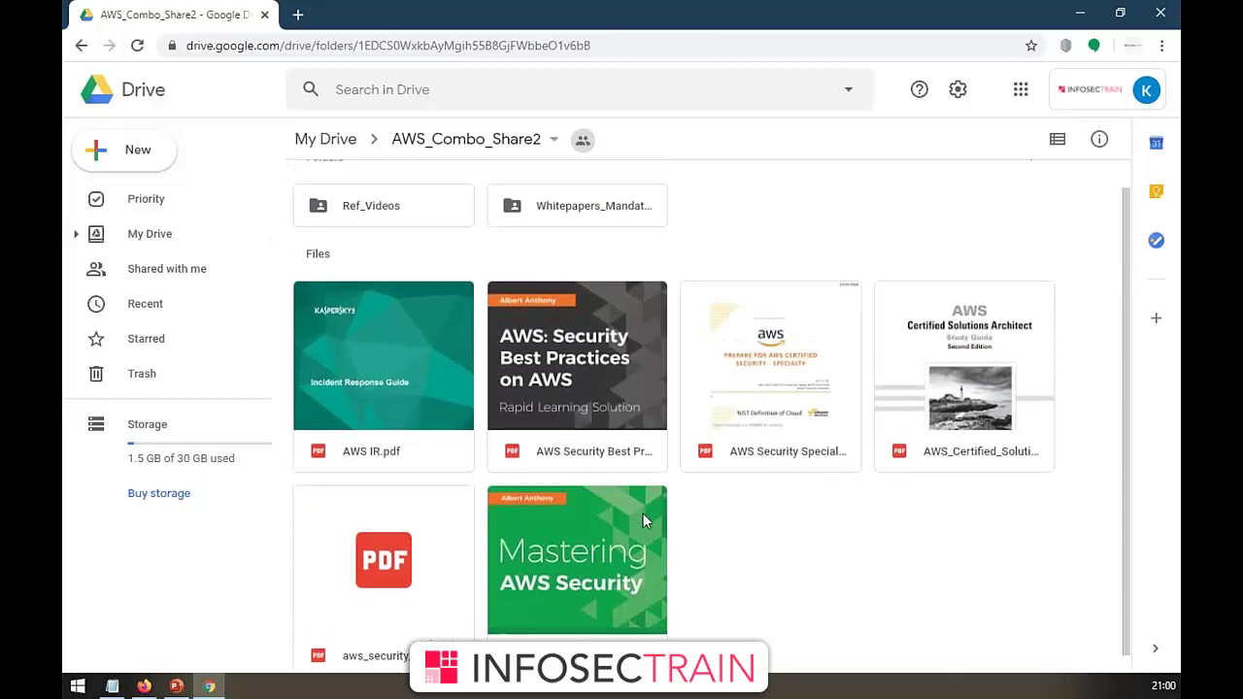
scroll(642, 512, up, 1)
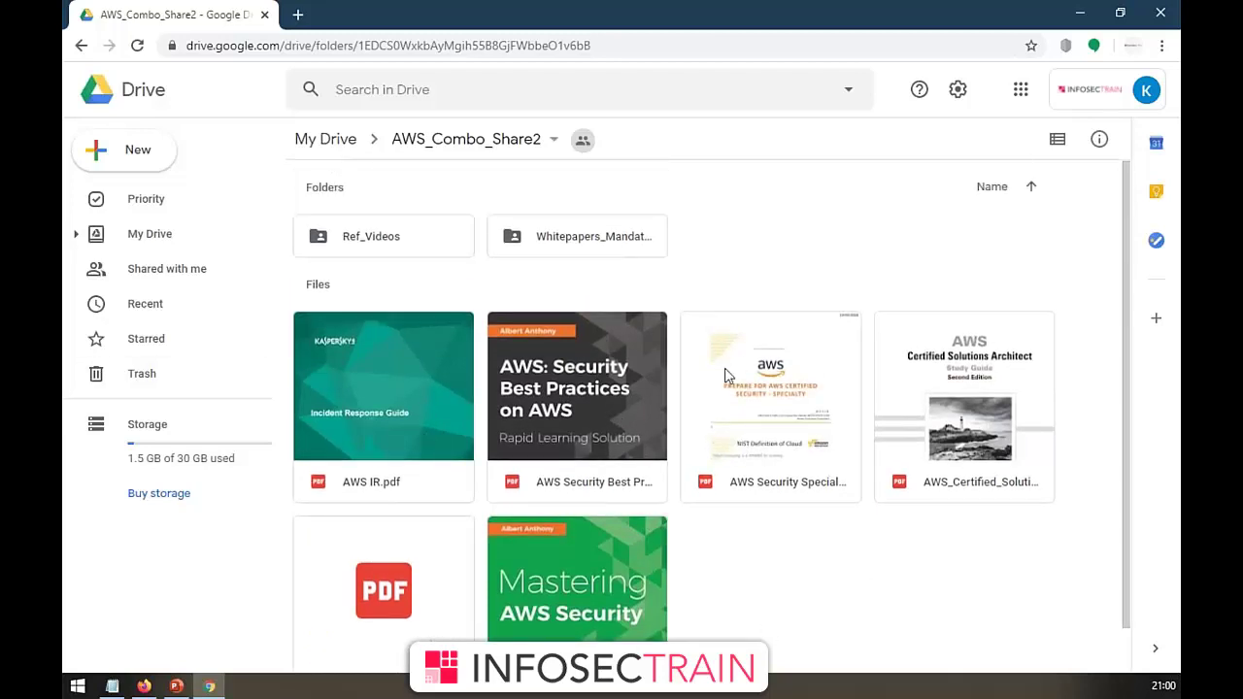
- Get a shareable link for the AWS Security Specialty preparation PDF and turn its link sharing back off
right_click(780, 371)
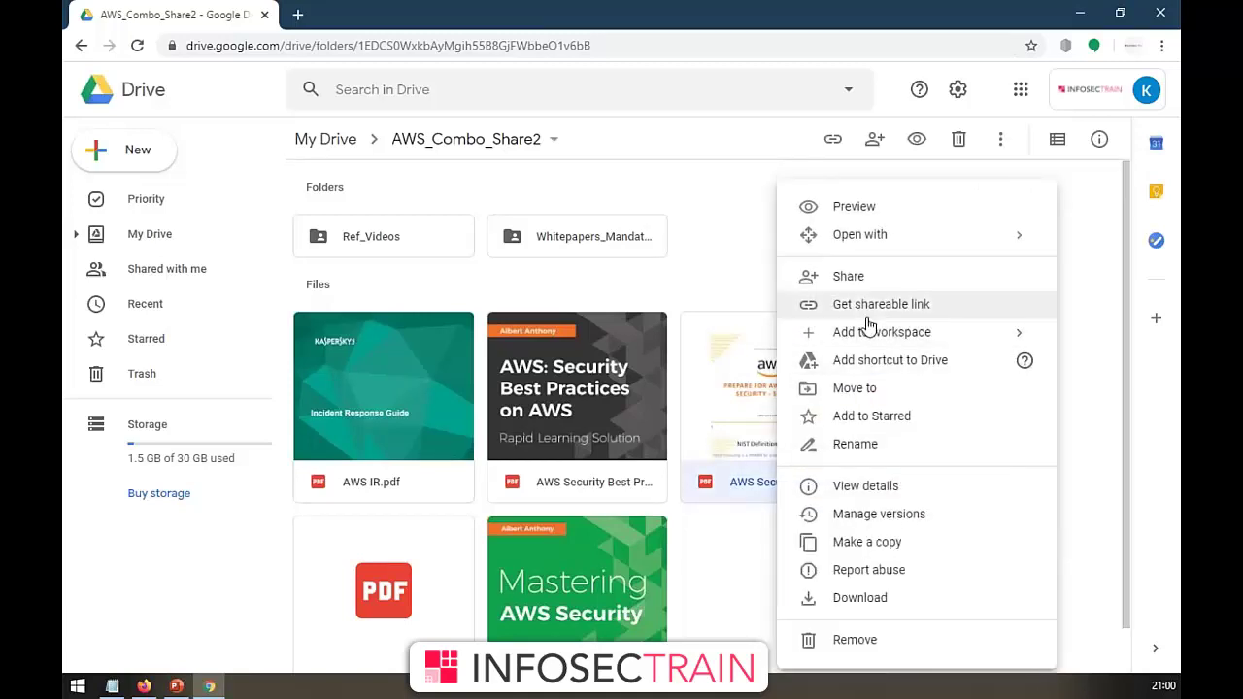
click(866, 316)
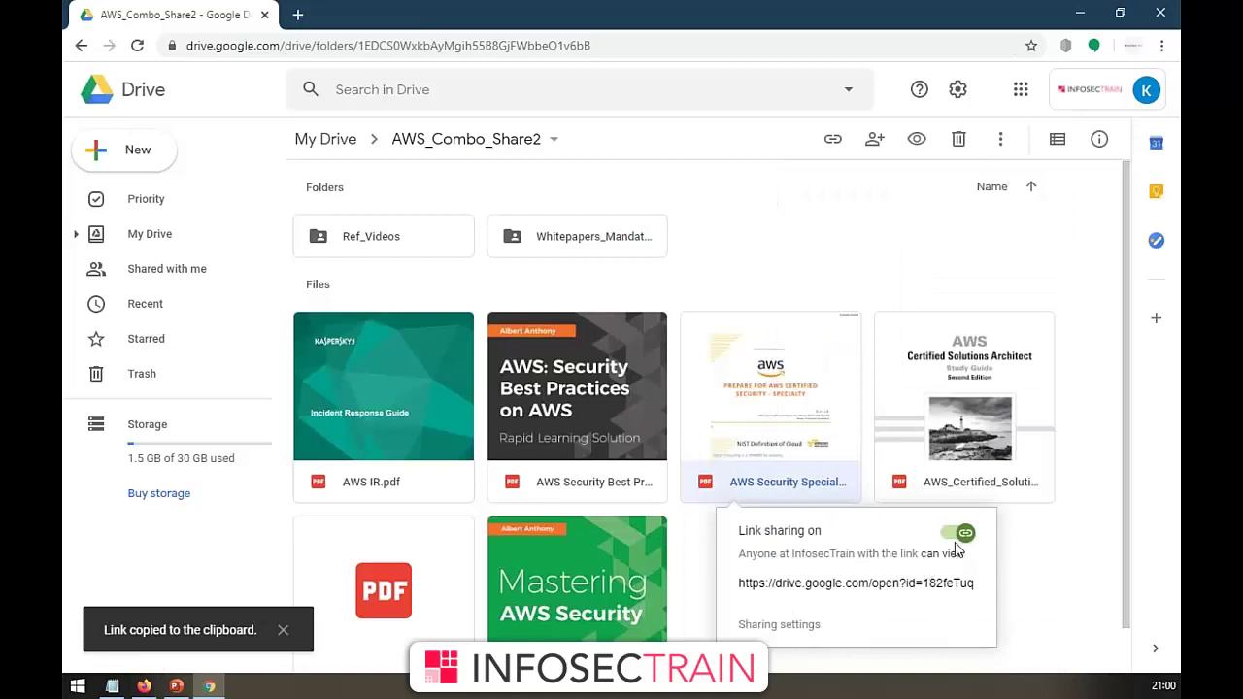
click(955, 542)
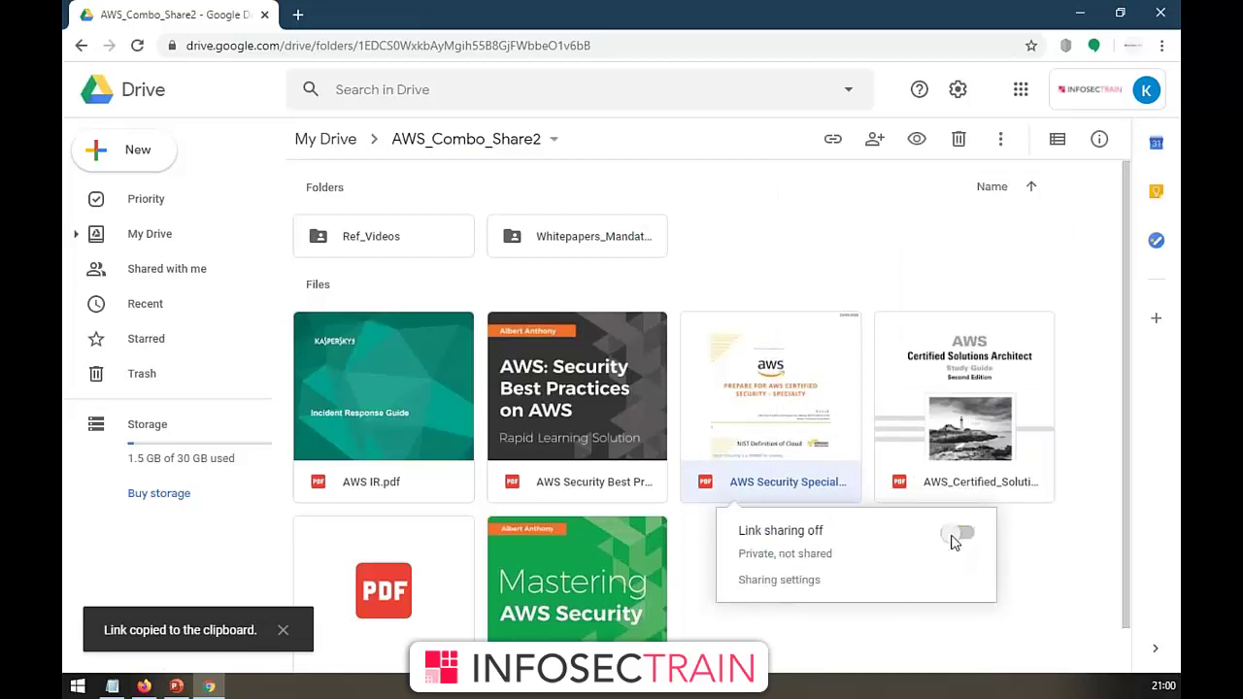
- Go back to My Drive, view the AWS_Combo_Share2 folder's contents again and return to My Drive
click(326, 139)
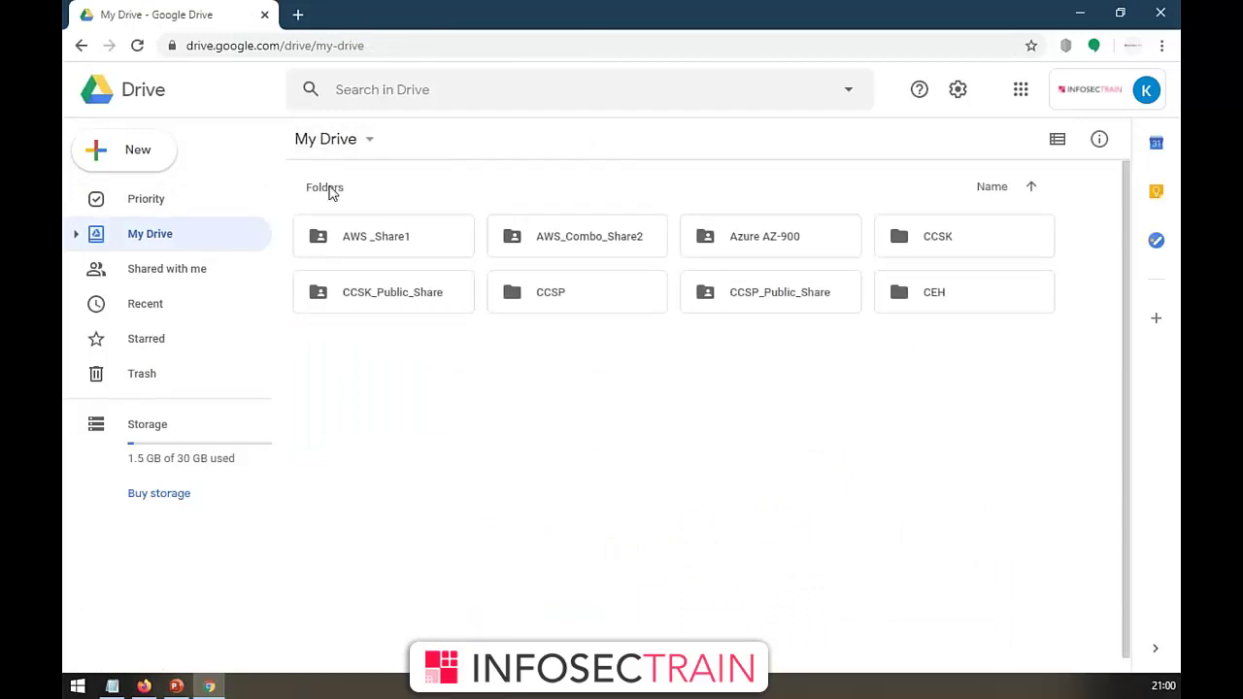
double_click(513, 243)
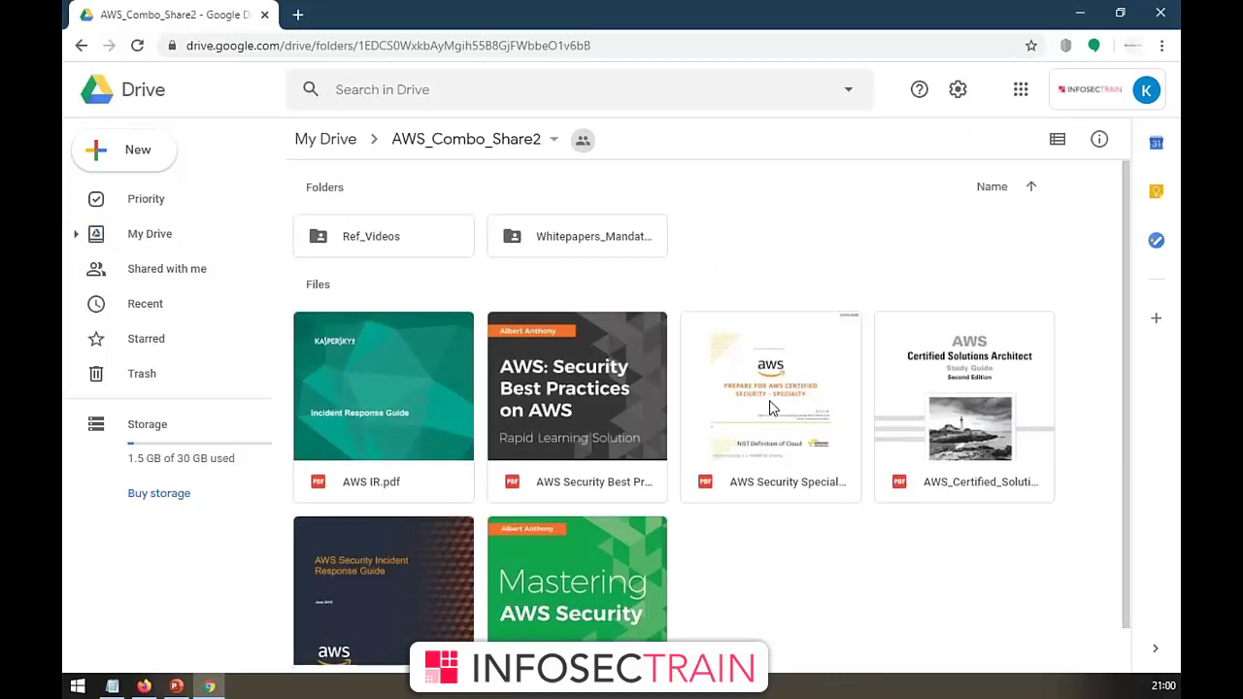
click(301, 146)
- Upload the Word file "3. Preparation Guide for AZ-103 Exam.docx" to My Drive
click(148, 155)
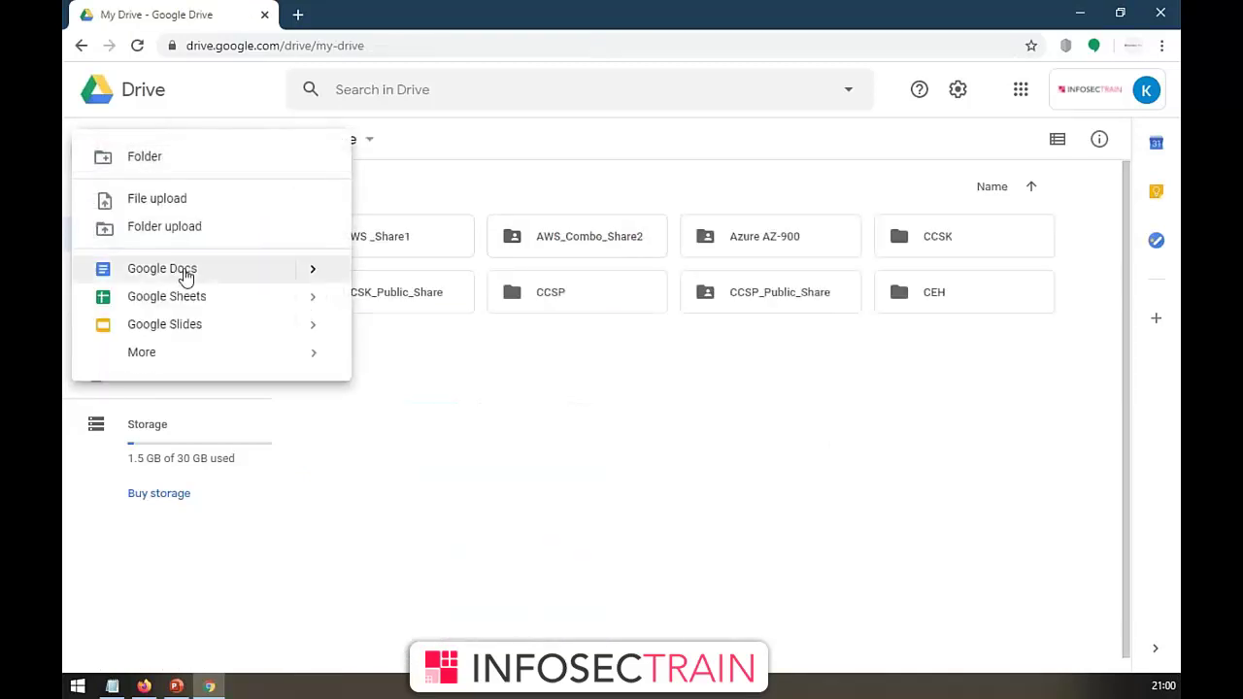
click(500, 382)
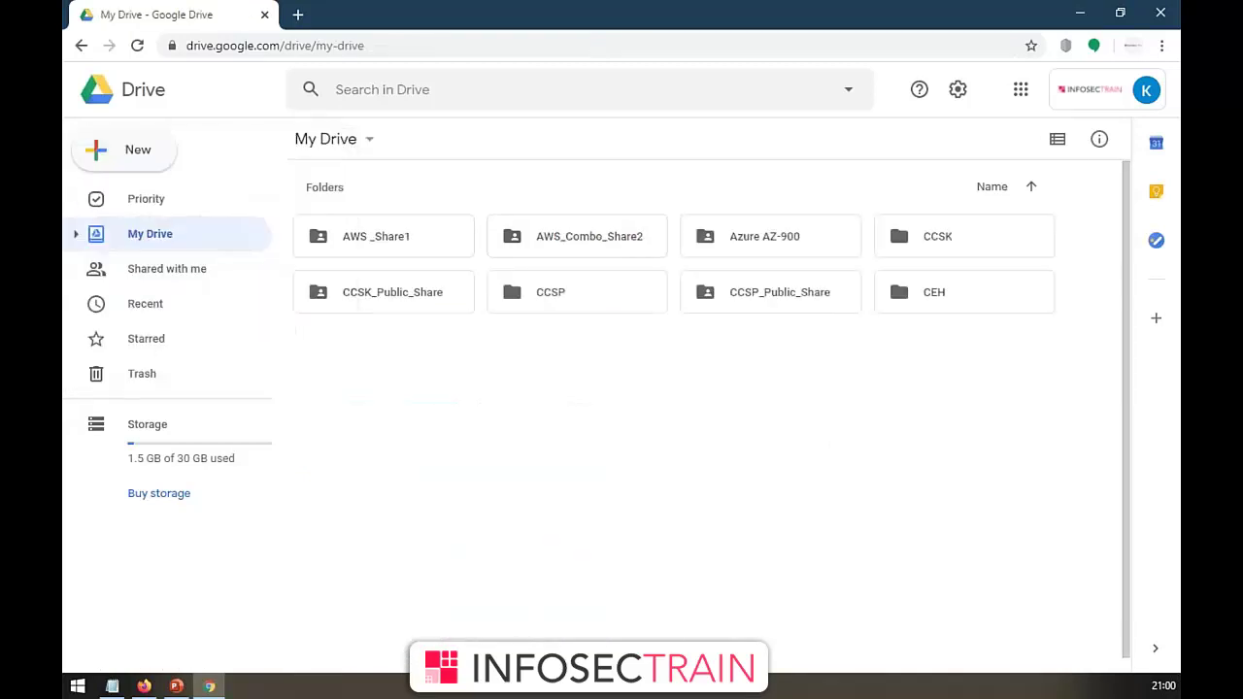
click(142, 163)
click(163, 199)
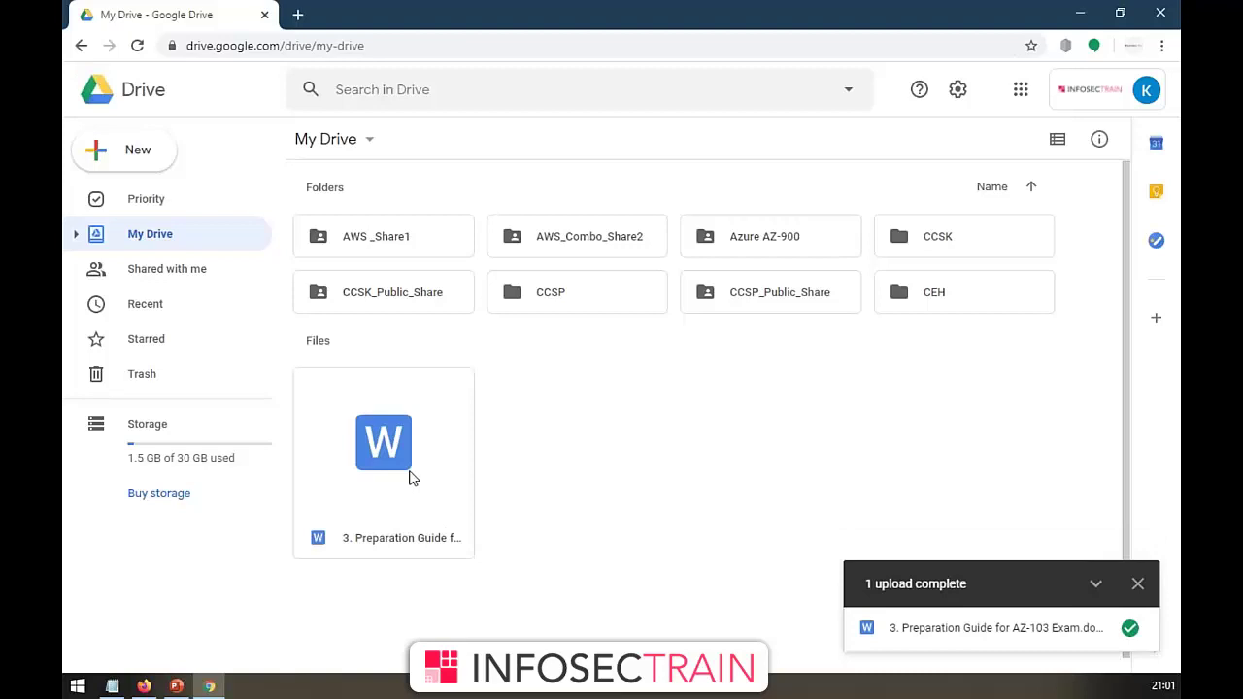
- Open the uploaded AZ-103 preparation guide with Google Docs in its own tab and close that tab
double_click(409, 476)
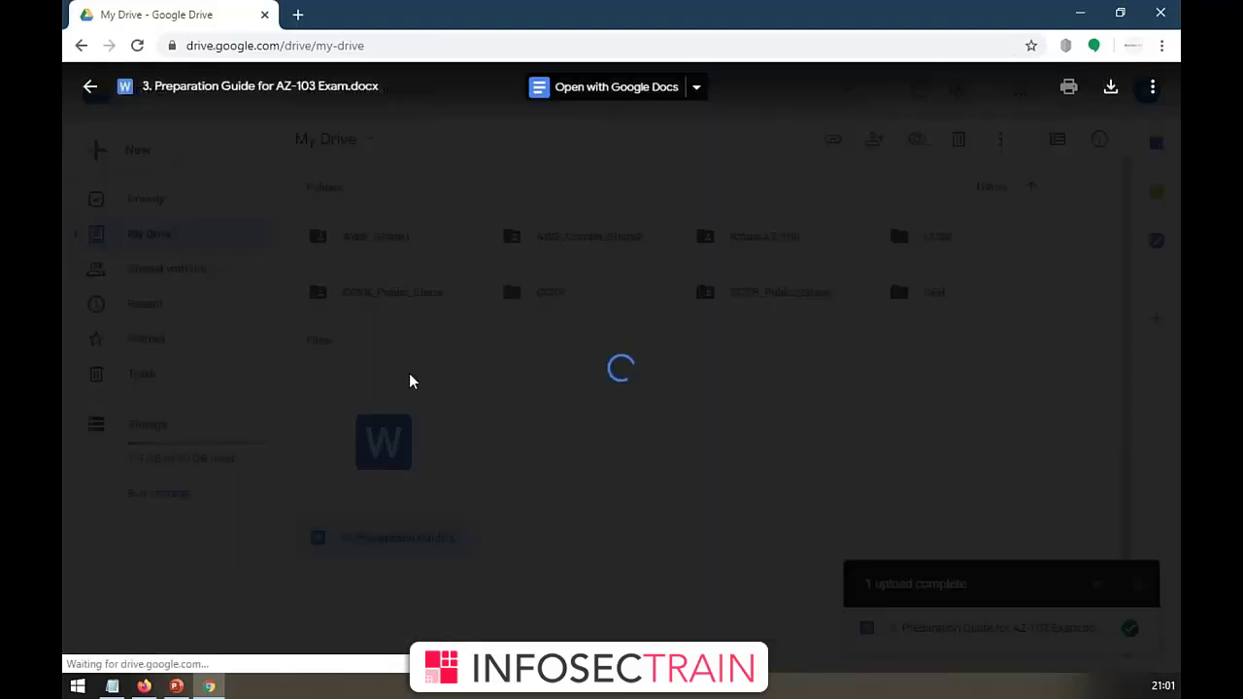
click(605, 94)
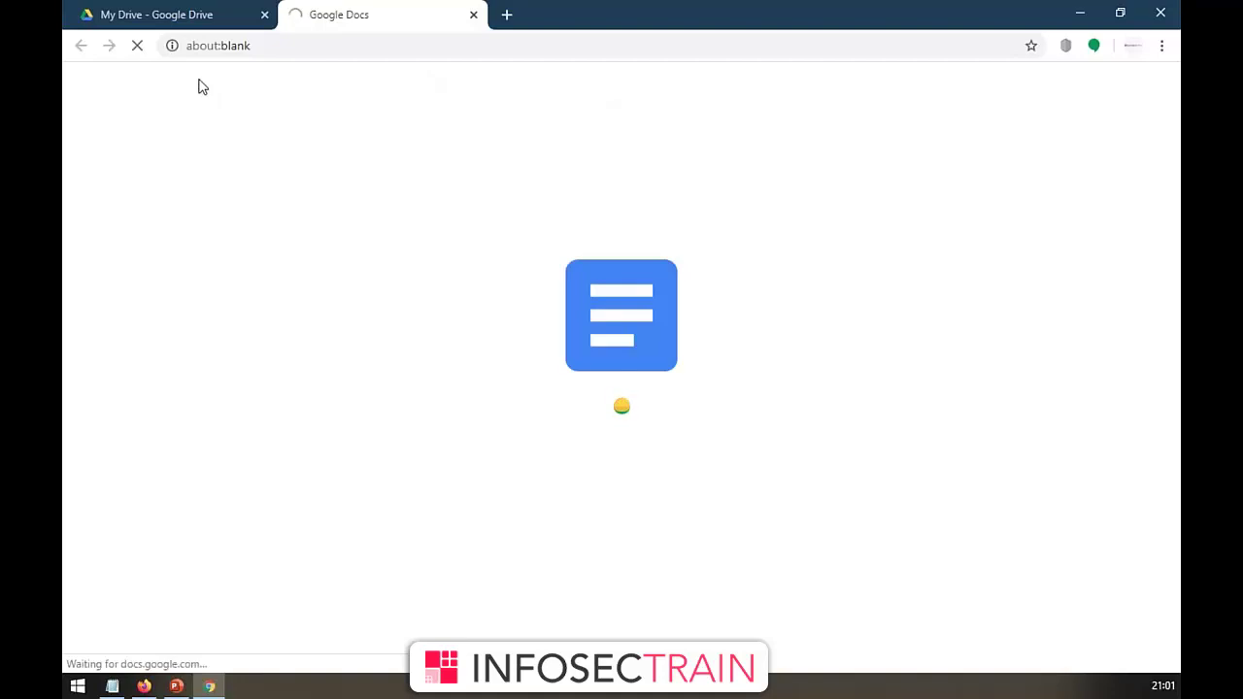
click(183, 15)
click(328, 16)
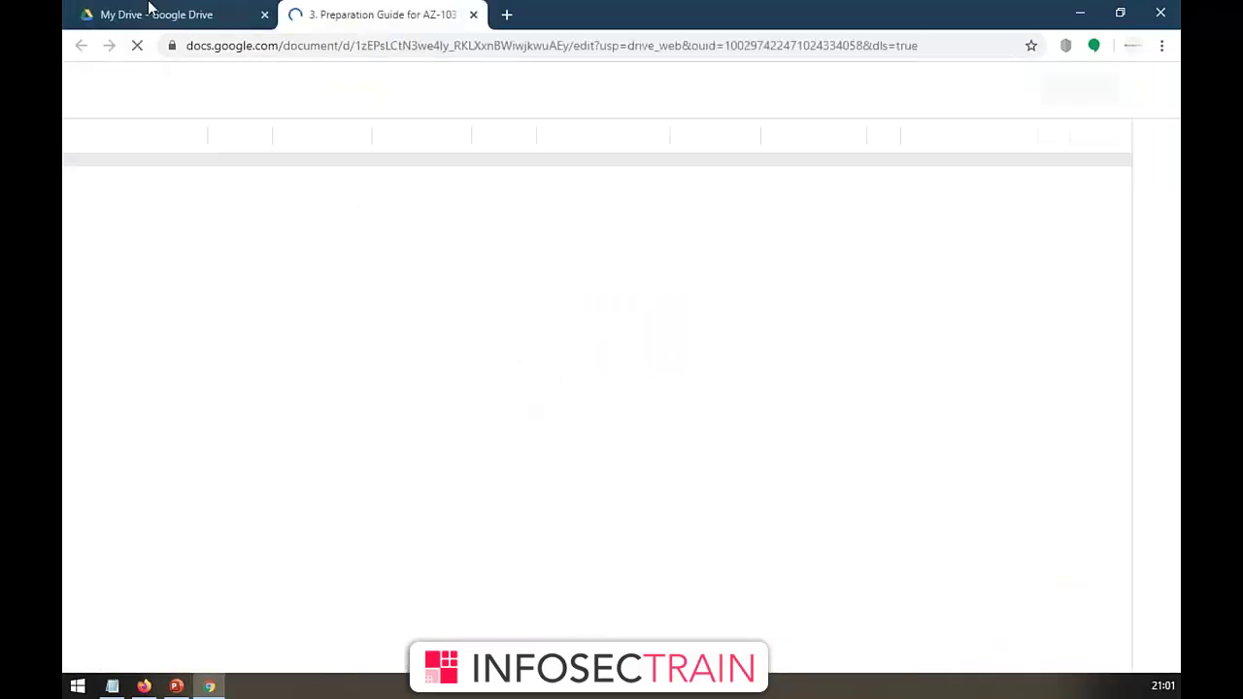
click(153, 15)
click(88, 90)
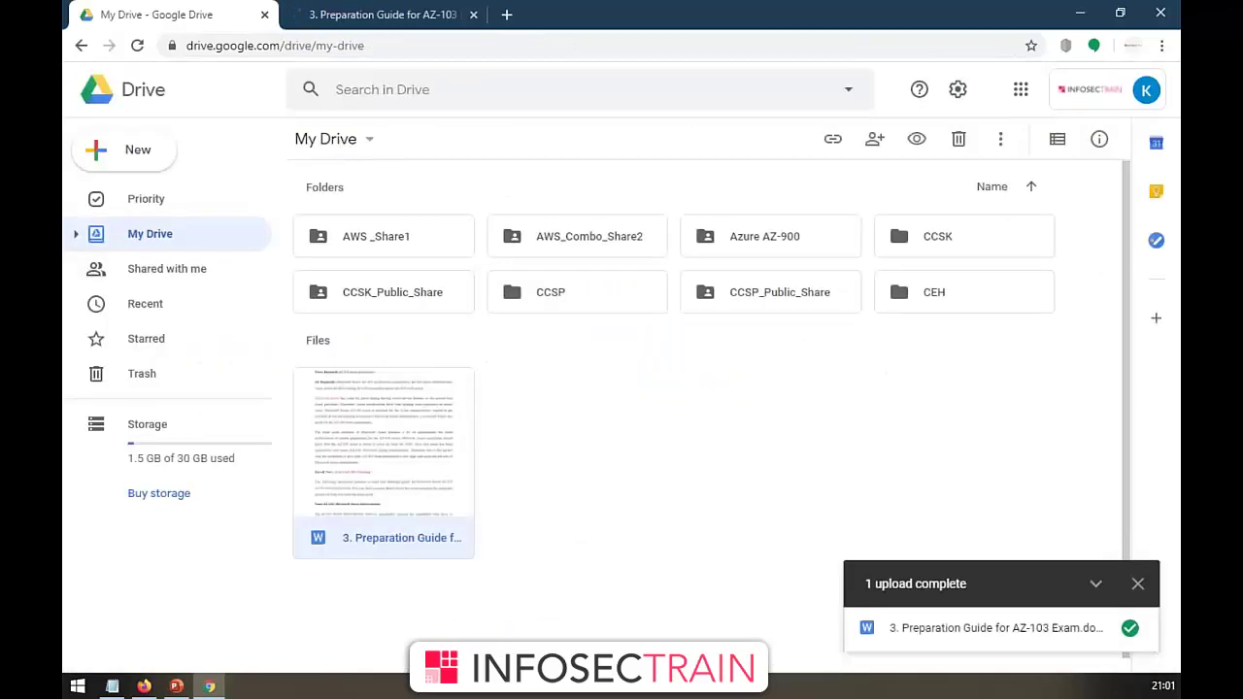
click(381, 22)
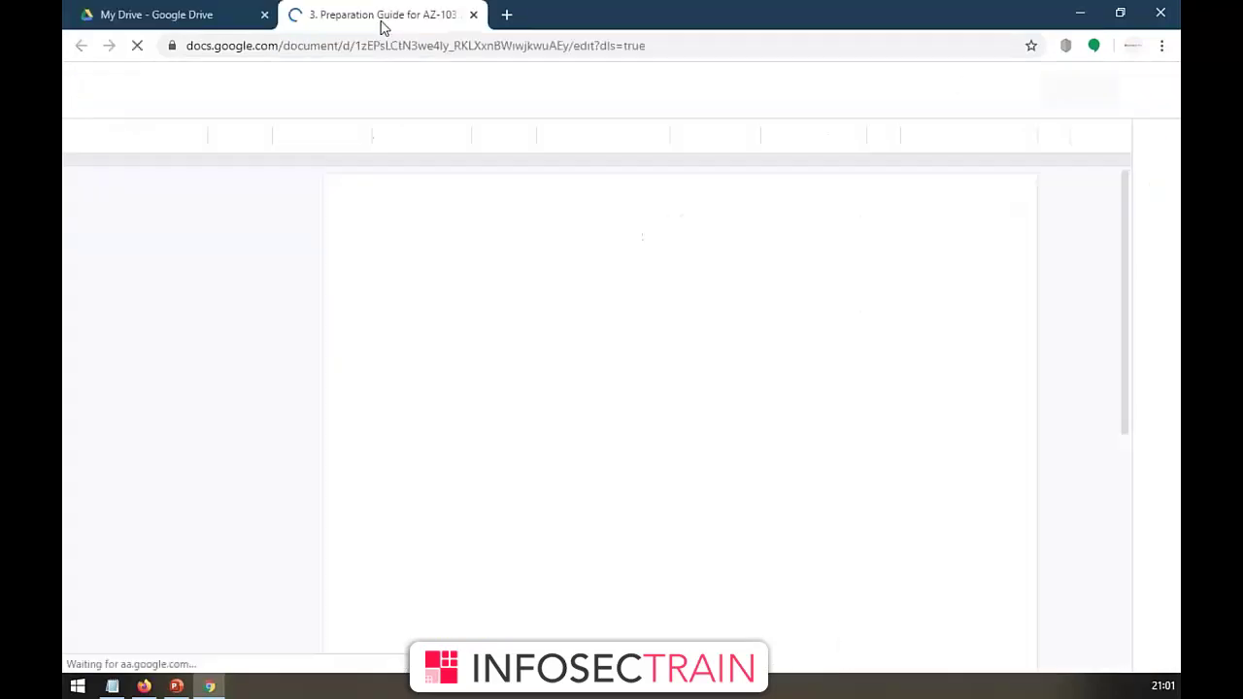
click(473, 15)
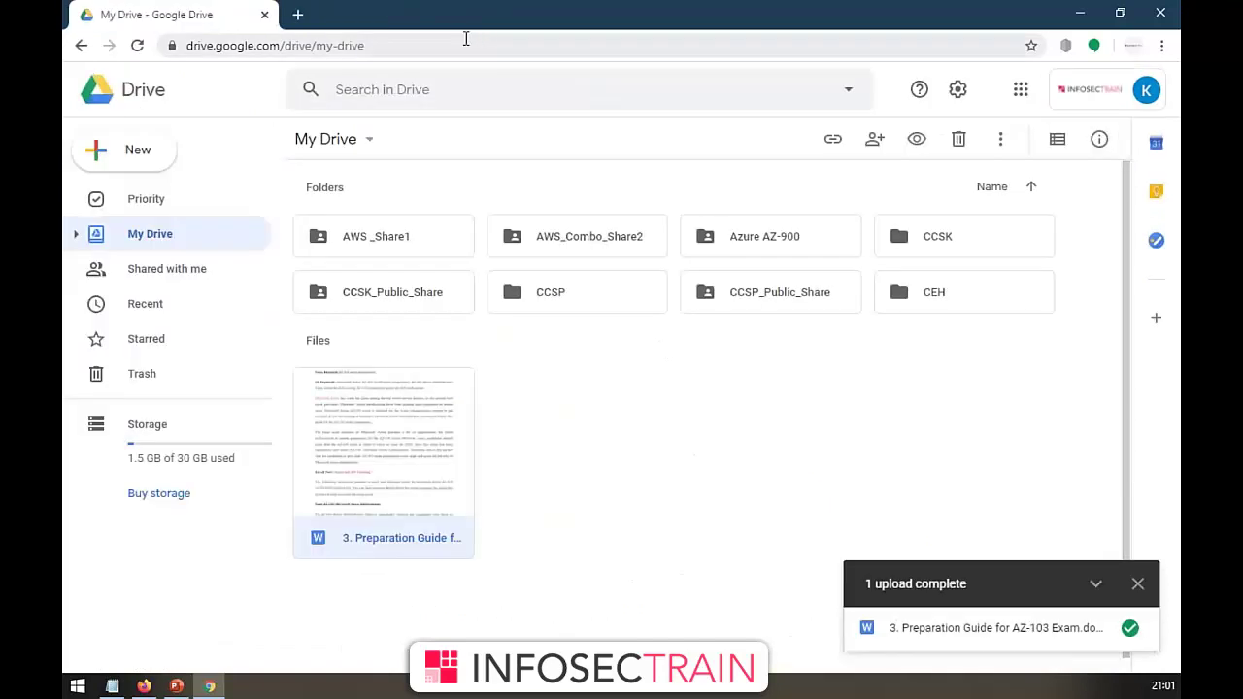
- Remove the uploaded AZ-103 preparation guide from My Drive
right_click(387, 486)
key(Escape)
key(Delete)
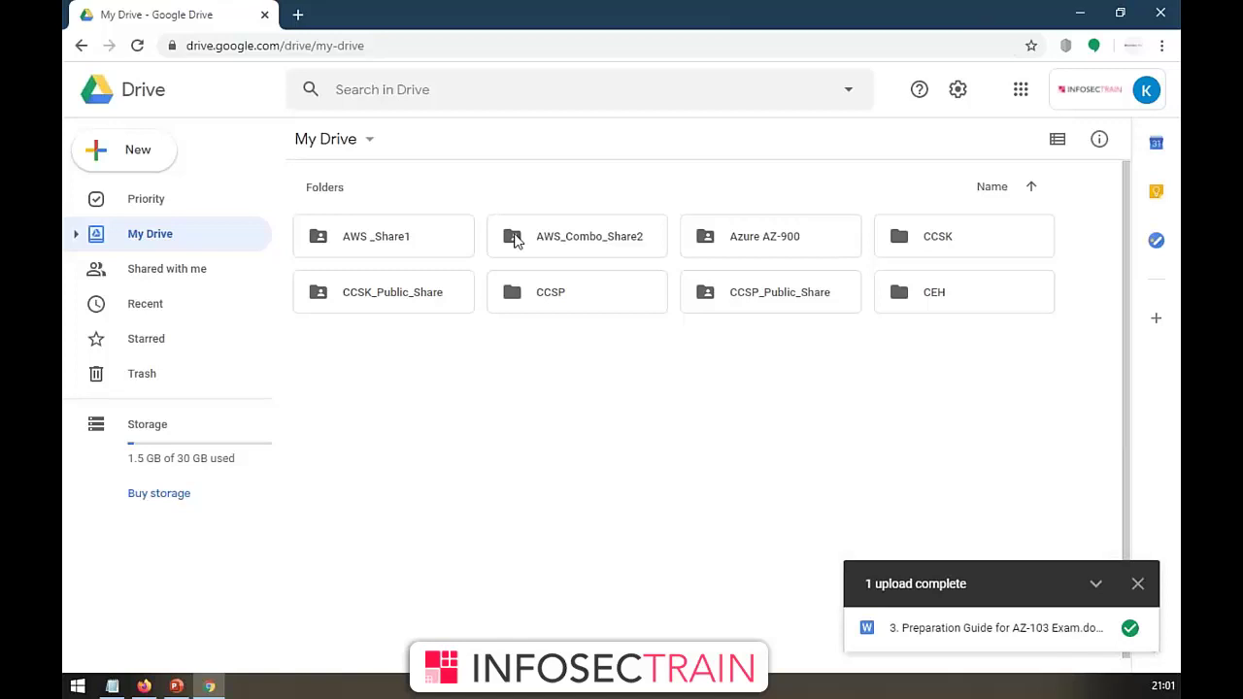
- Switch to the AWS Storage Options slide, circle S3 in red ink and link it to the note "GDRIVE"
click(1080, 12)
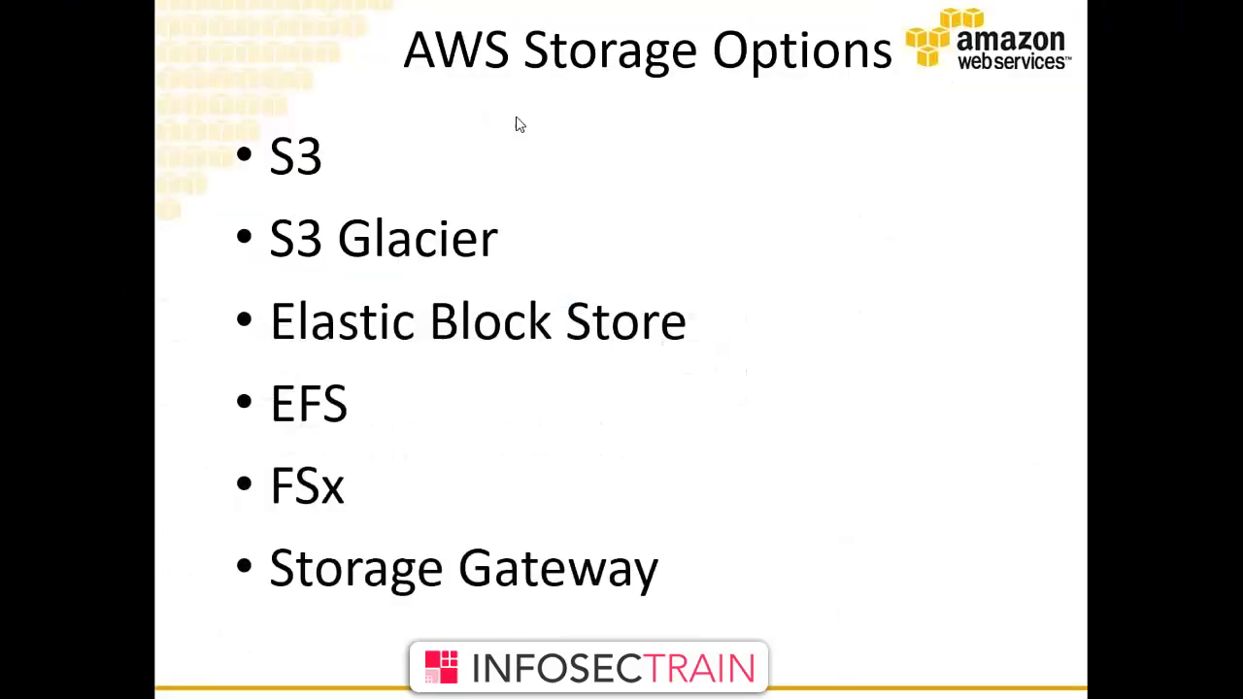
key(ctrl+p)
drag(204, 194, 270, 193)
mouse_move(291, 115)
mouse_down()
mouse_move(247, 145)
mouse_move(241, 171)
mouse_up()
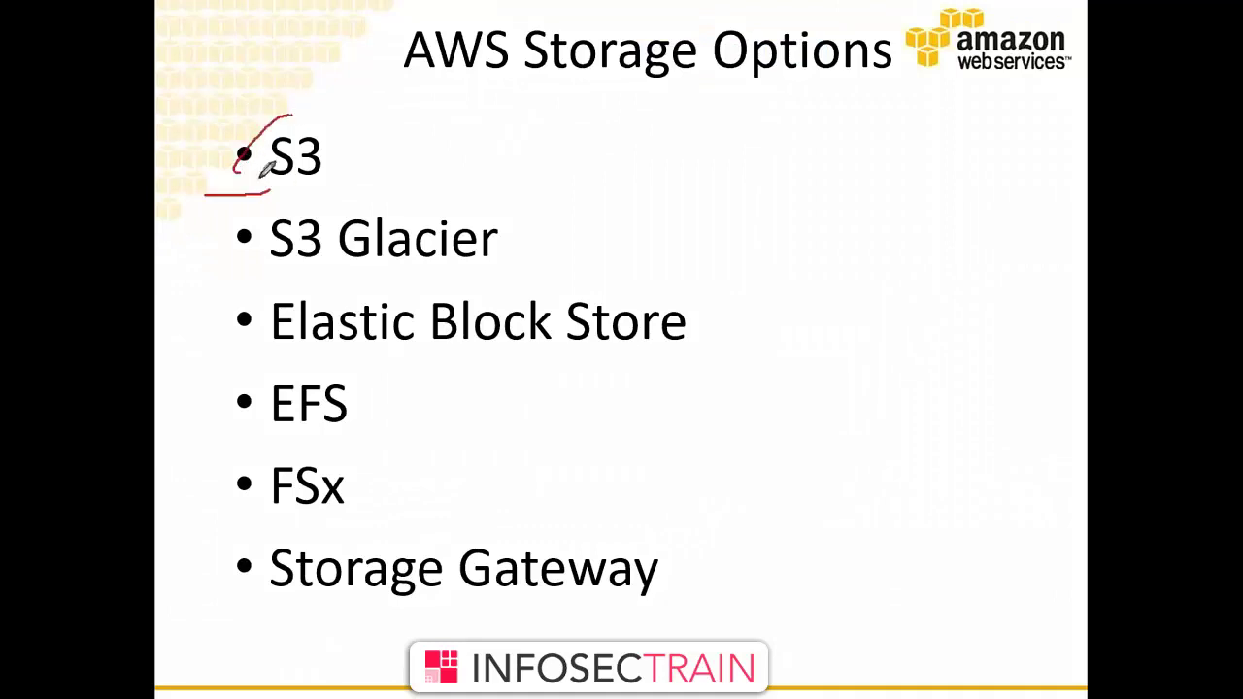
mouse_move(291, 113)
mouse_down()
mouse_move(237, 157)
mouse_move(350, 158)
mouse_move(242, 106)
mouse_up()
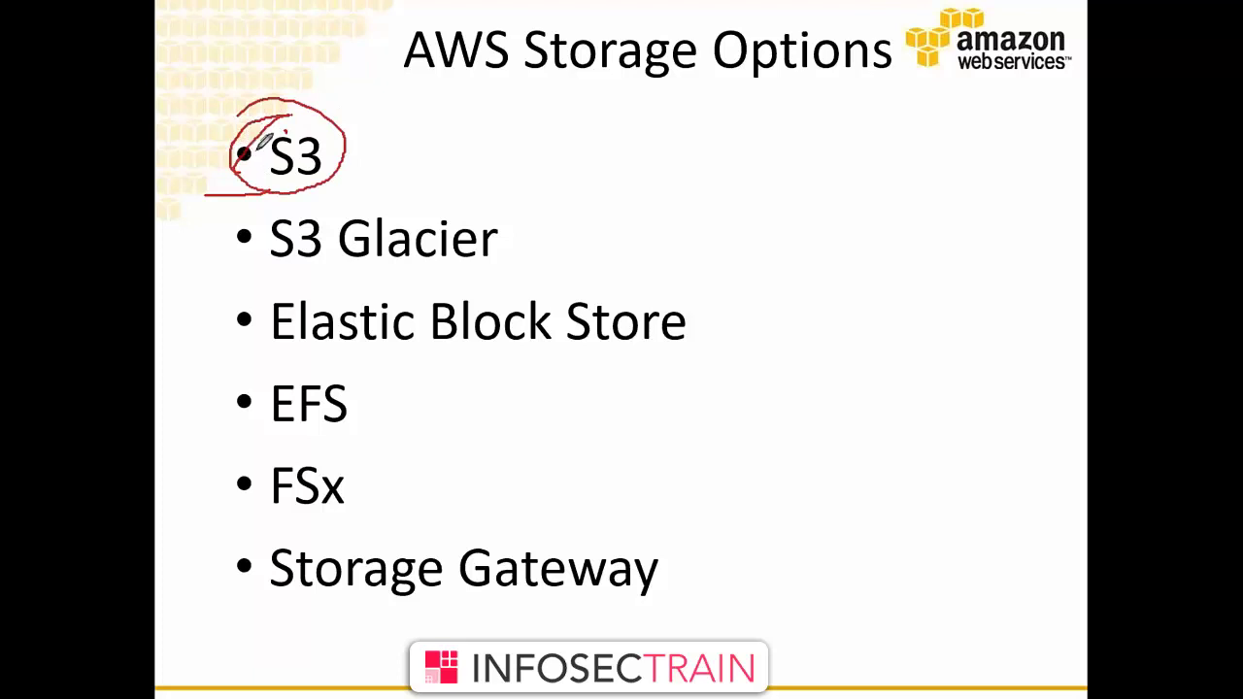
mouse_move(342, 144)
mouse_down()
mouse_move(470, 86)
mouse_move(453, 90)
mouse_up()
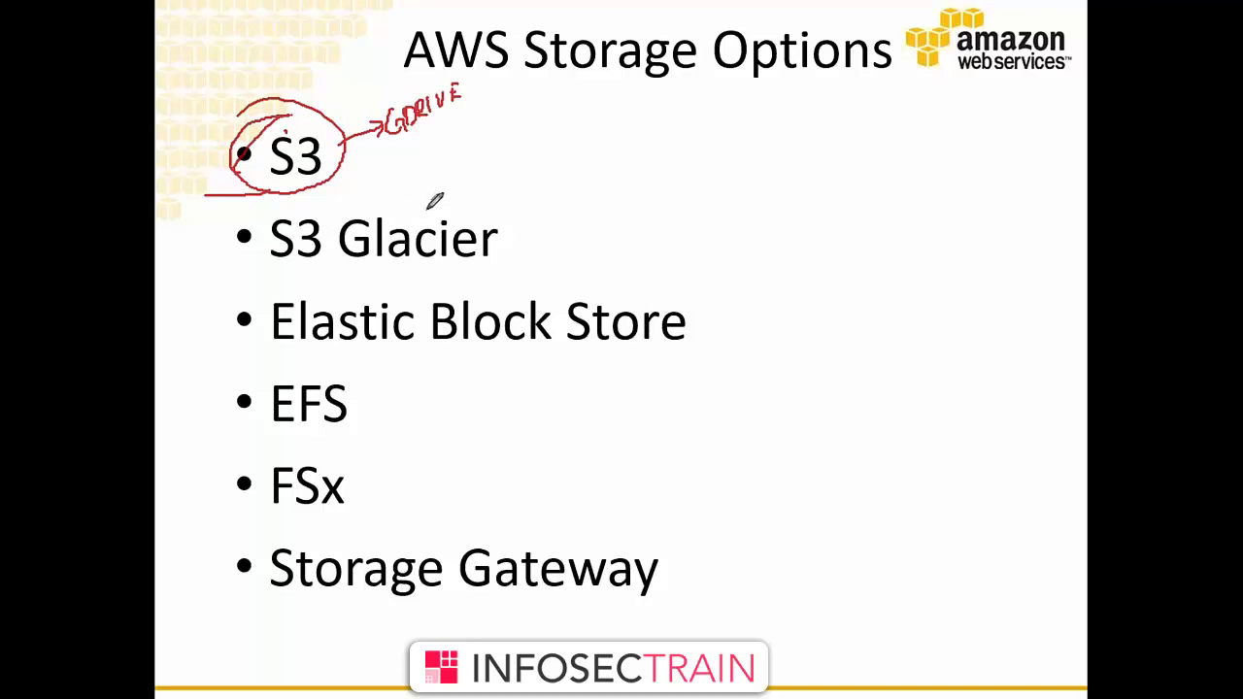
- Circle Glacier on the slide and draw an arrow to handwritten notes ending in a circled "Tape Drives"
mouse_move(443, 196)
mouse_down()
mouse_move(371, 273)
mouse_move(435, 200)
mouse_up()
mouse_move(534, 212)
mouse_down()
mouse_move(629, 190)
mouse_move(649, 162)
mouse_move(719, 149)
mouse_move(742, 125)
mouse_move(750, 134)
mouse_move(789, 114)
mouse_move(782, 139)
mouse_up()
mouse_move(730, 97)
mouse_down()
mouse_move(669, 202)
mouse_move(680, 111)
mouse_up()
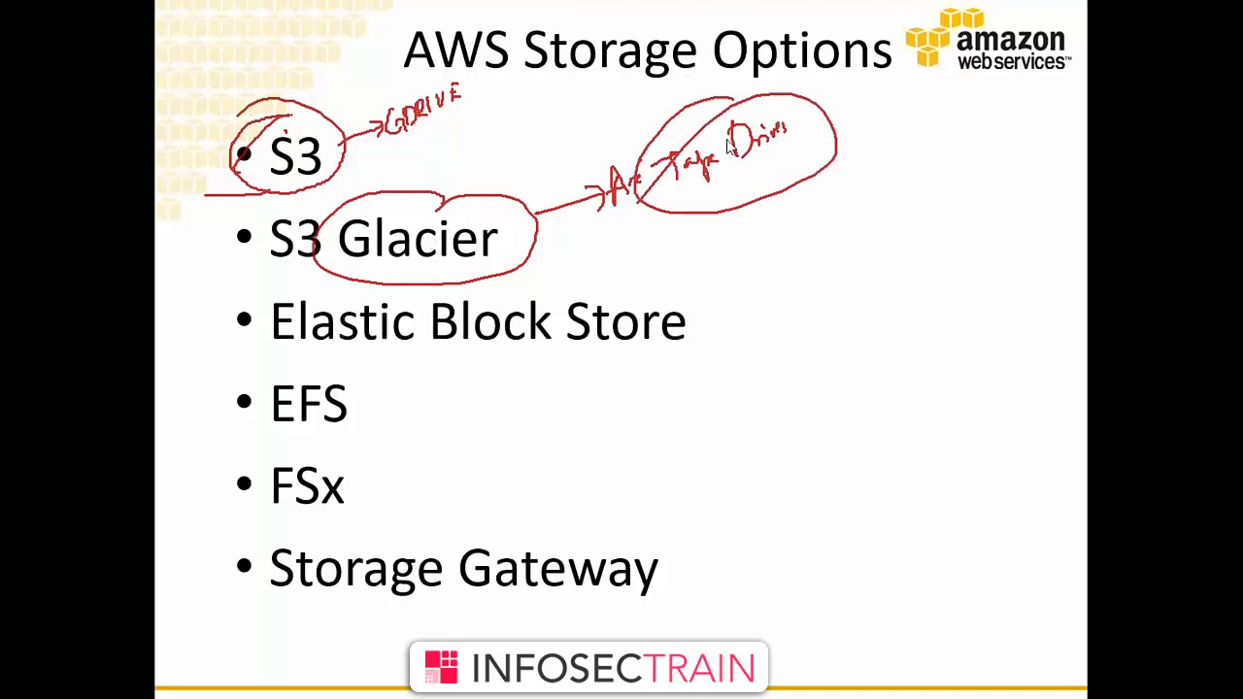
- Erase the slide's ink, bracket Elastic Block Store in red and link it by an arrow to a circled "EC2"
key(e)
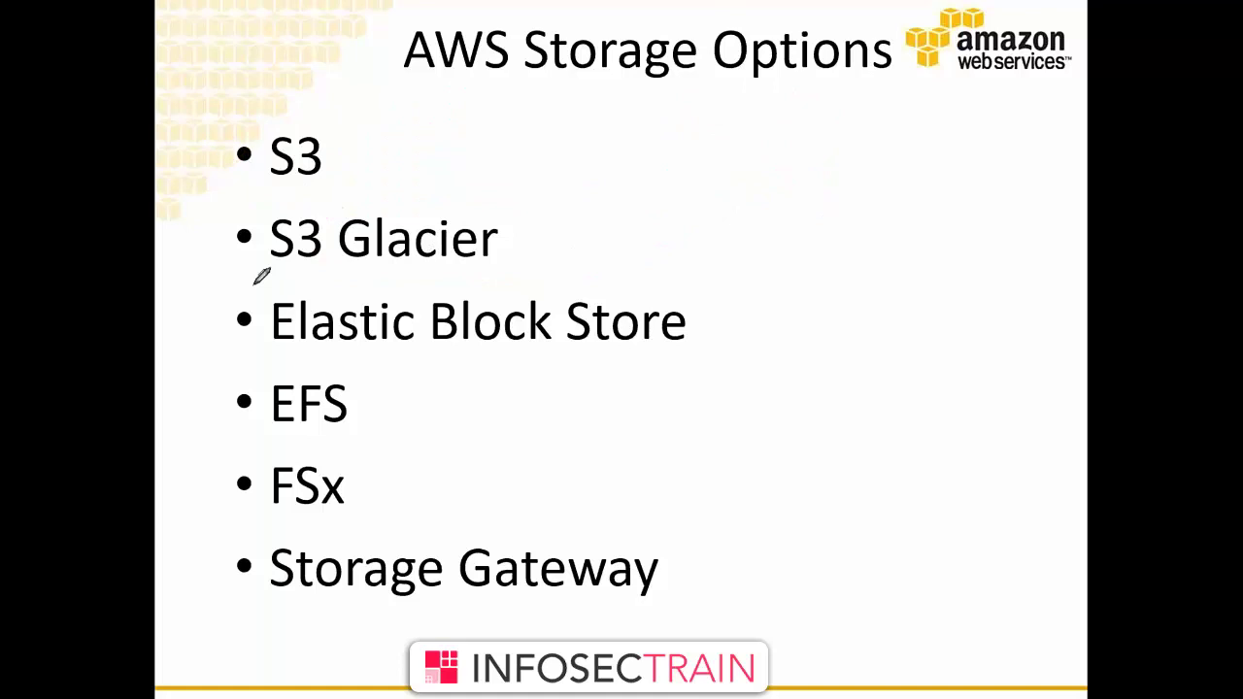
drag(287, 290, 284, 346)
mouse_move(658, 290)
mouse_down()
mouse_move(668, 289)
mouse_move(680, 347)
mouse_move(824, 276)
mouse_move(841, 274)
mouse_move(847, 291)
mouse_move(729, 303)
mouse_up()
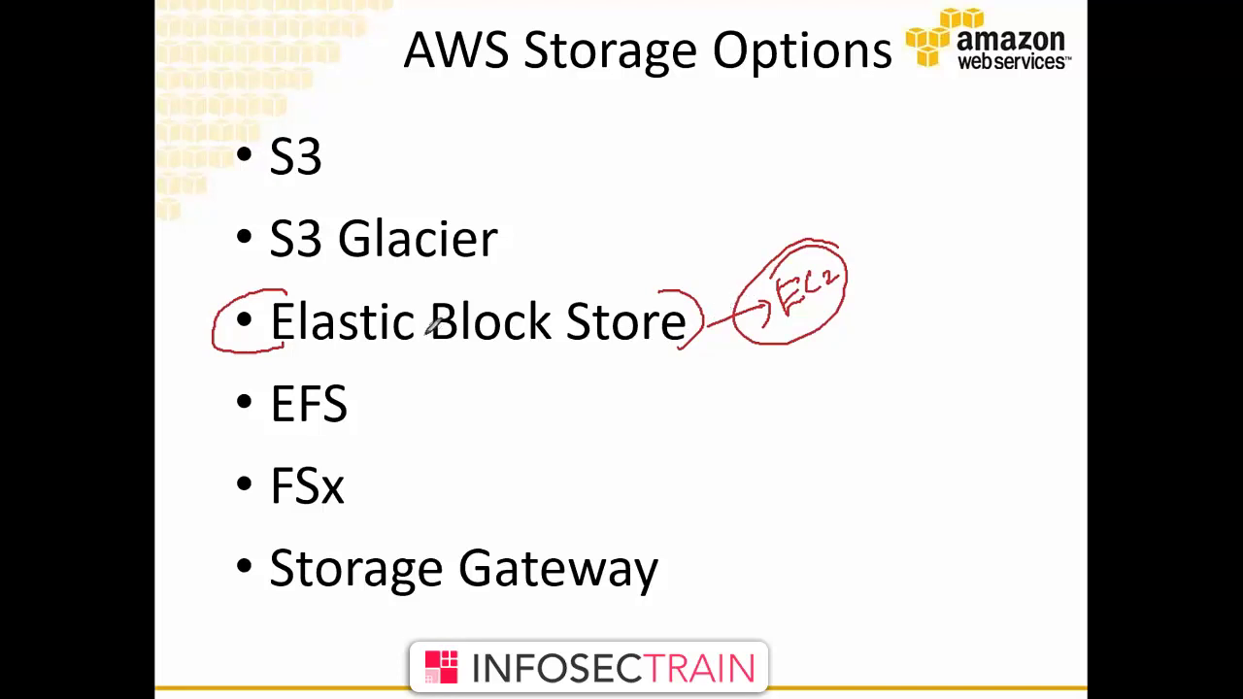
- Switch to the EC2 launch wizard, choose the Amazon Linux 2 AMI and proceed to the Add Storage step
key(alt+Tab)
click(353, 157)
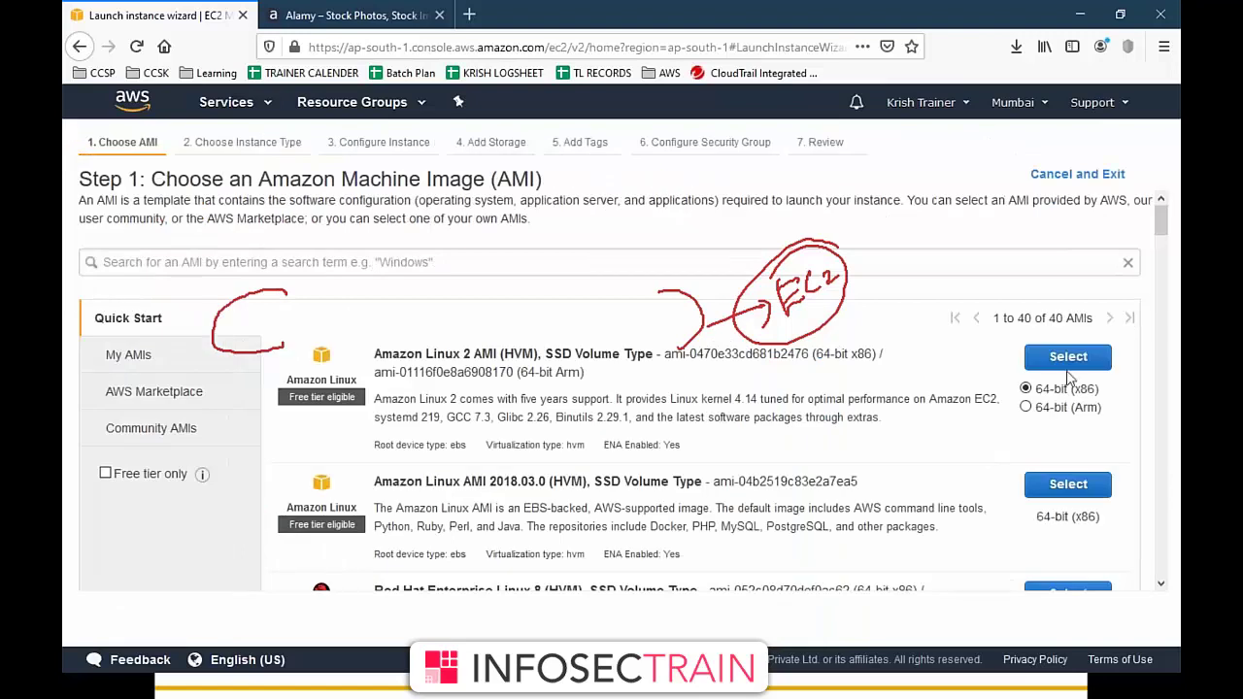
click(1068, 359)
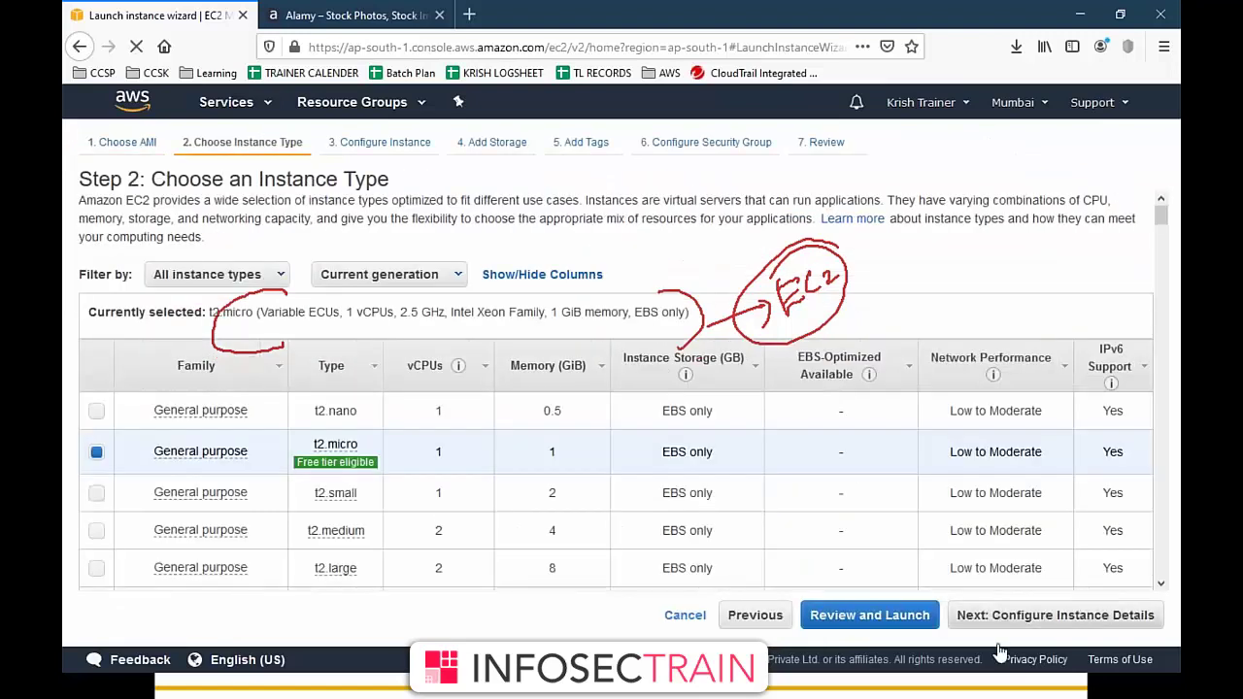
click(1015, 620)
click(1058, 685)
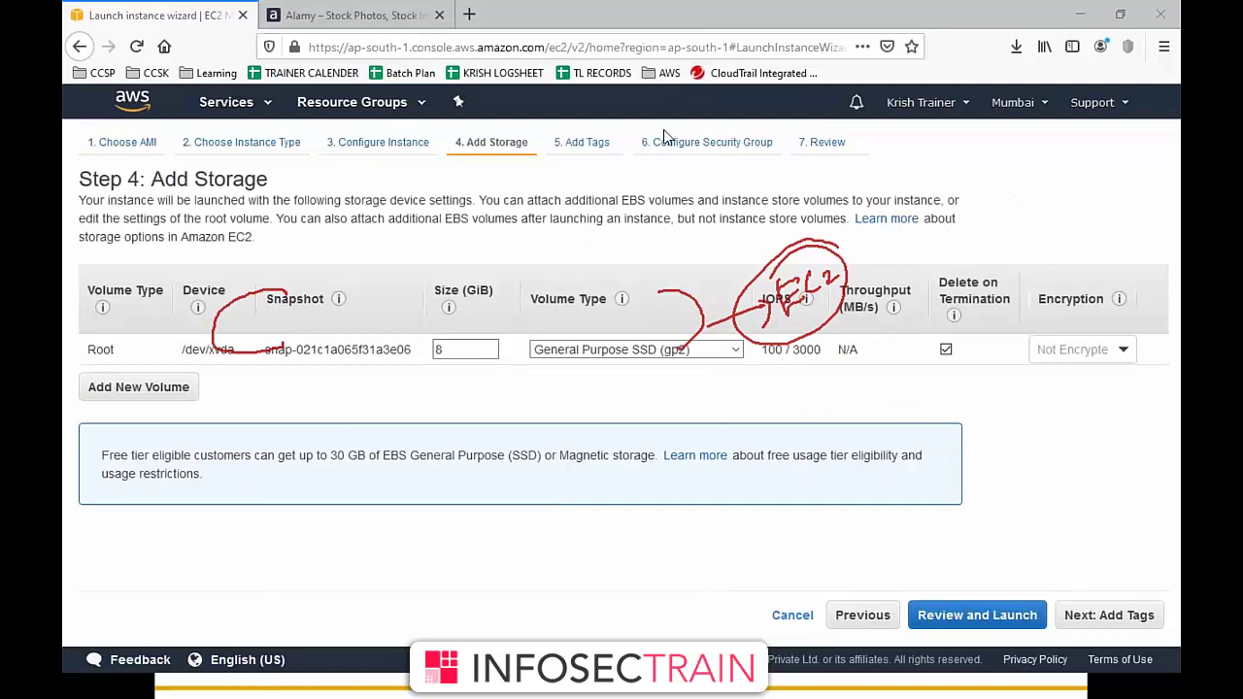
- Erase the leftover ink and bracket the root volume's storage settings table in red
key(e)
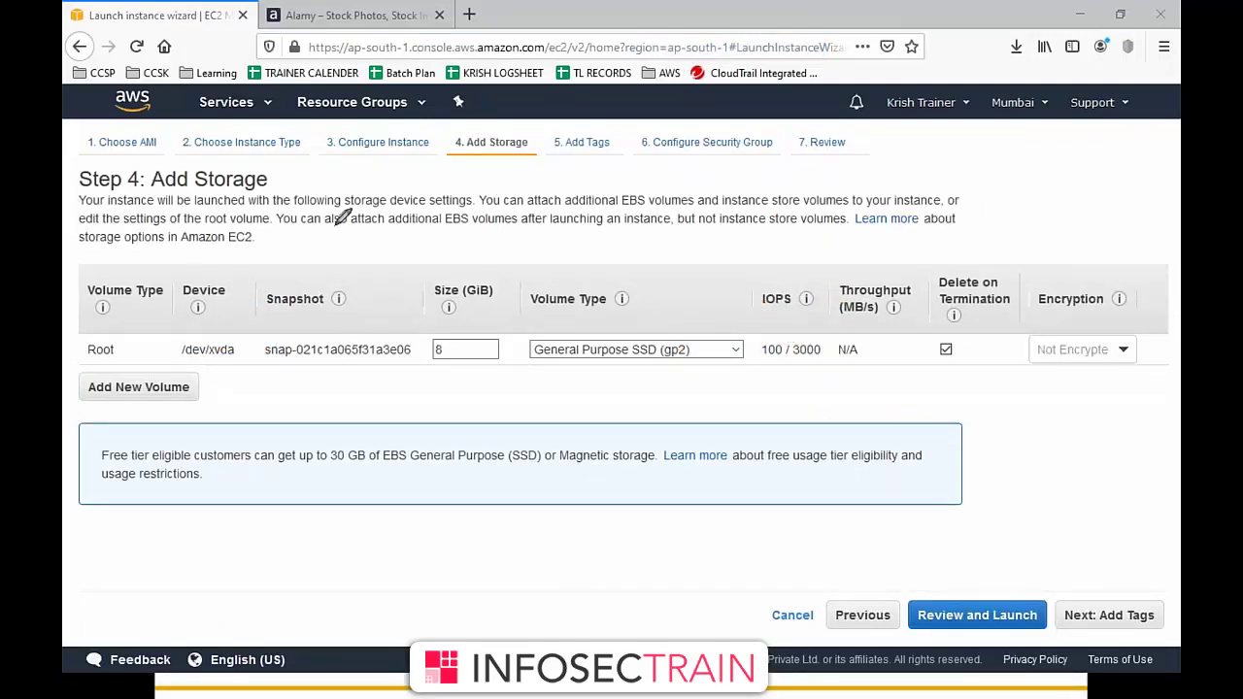
mouse_move(135, 241)
mouse_down()
mouse_move(70, 291)
mouse_move(198, 388)
mouse_up()
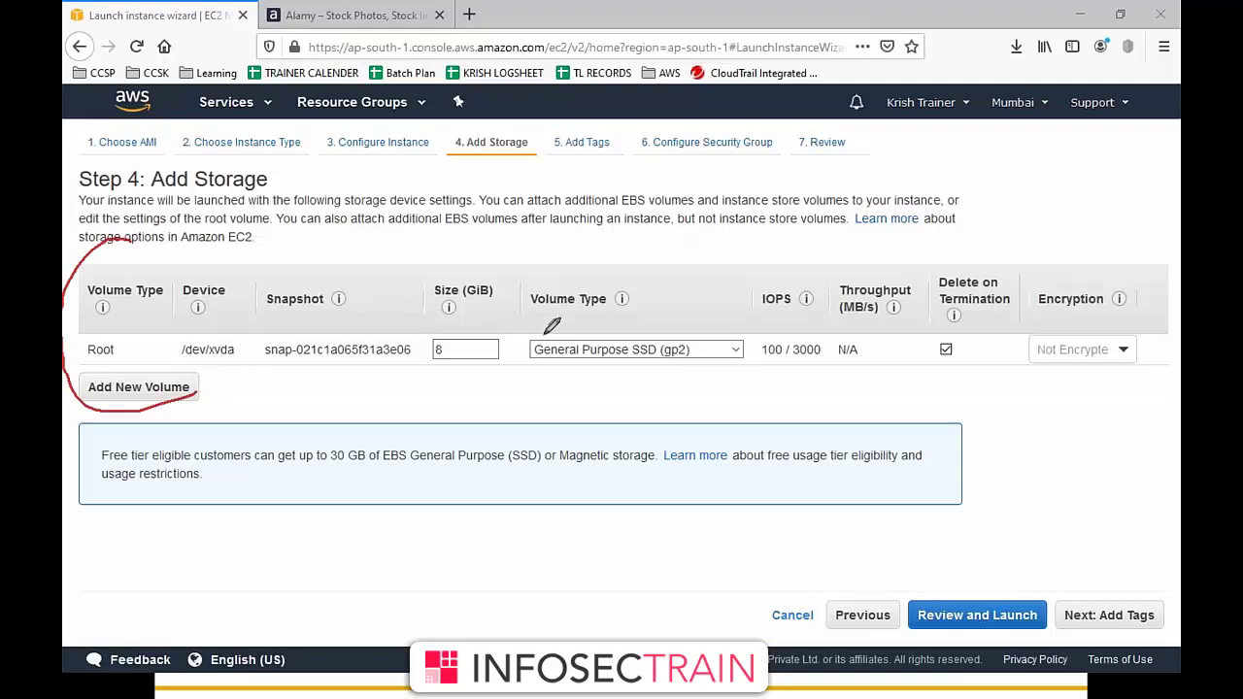
drag(1100, 243, 1022, 454)
mouse_move(715, 283)
mouse_down()
mouse_move(717, 319)
mouse_move(715, 297)
mouse_move(741, 313)
mouse_move(748, 284)
mouse_move(723, 354)
mouse_move(685, 320)
mouse_up()
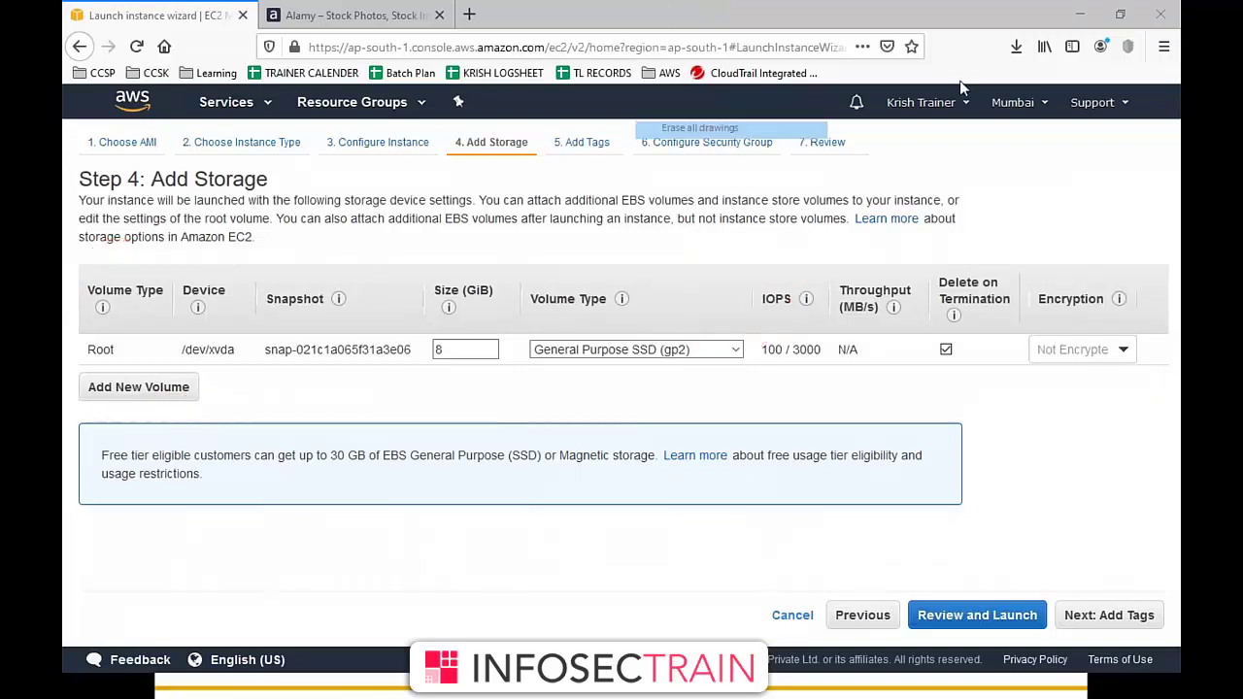
- Return to the AWS Storage Options slide and circle EFS in red ink
key(alt+Tab)
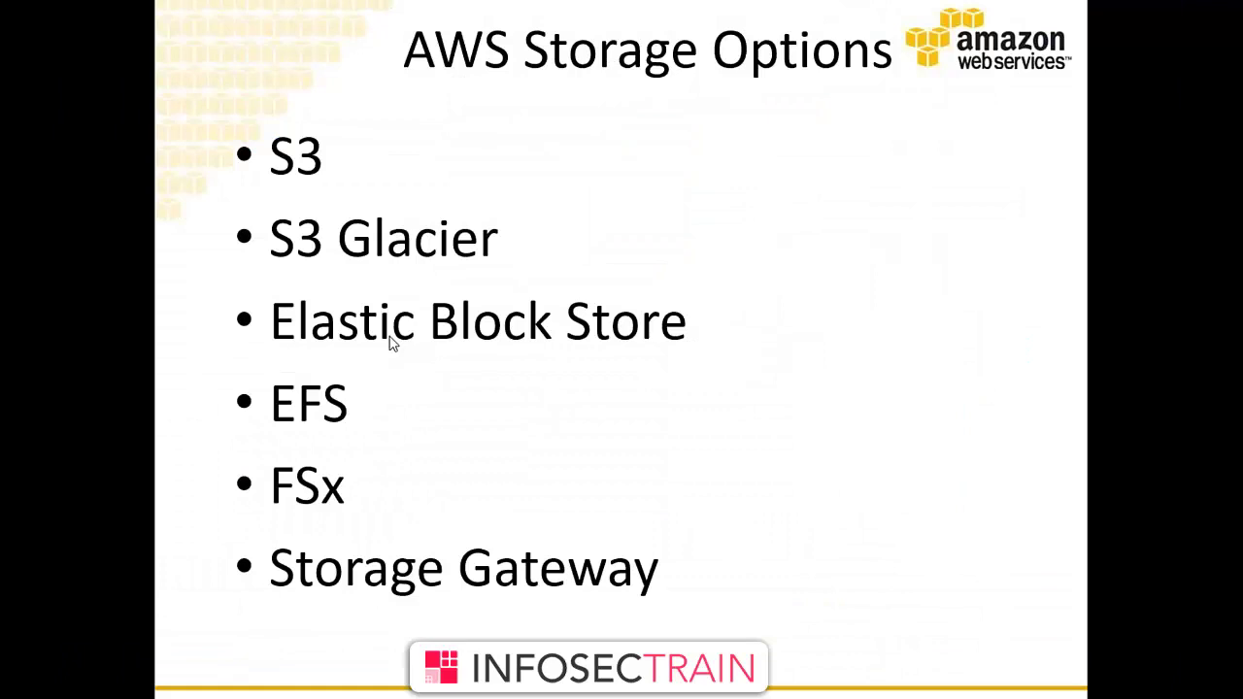
key(ctrl+p)
drag(303, 373, 203, 421)
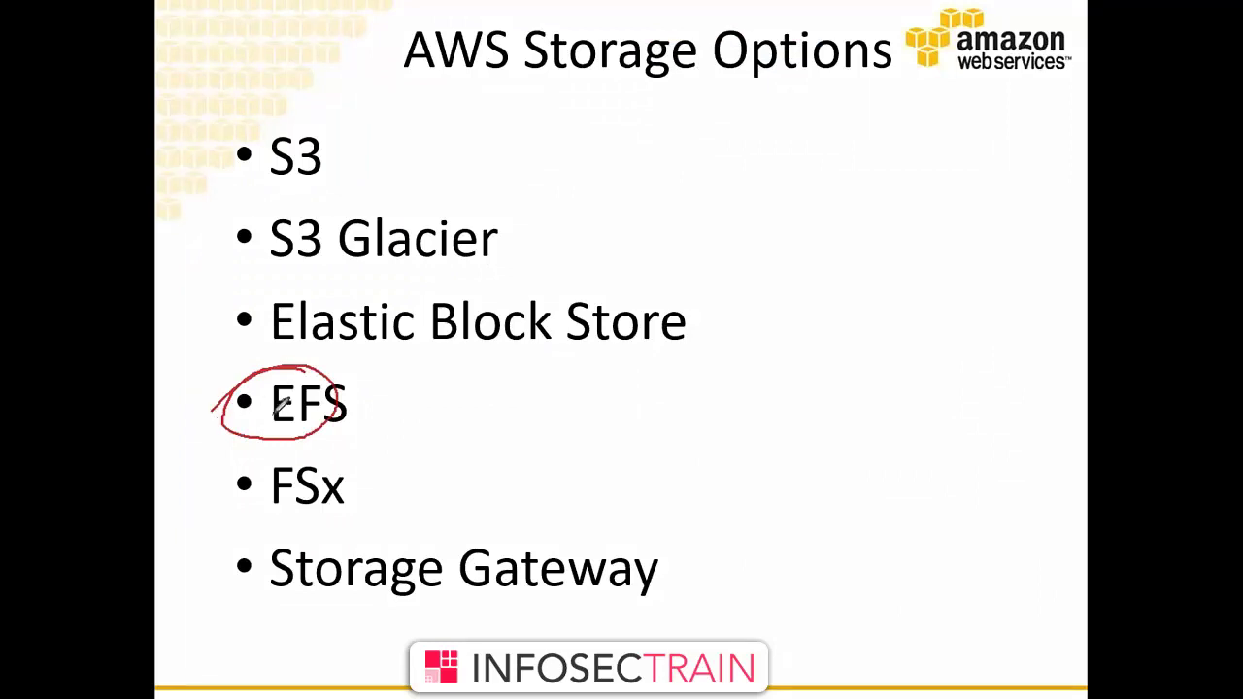
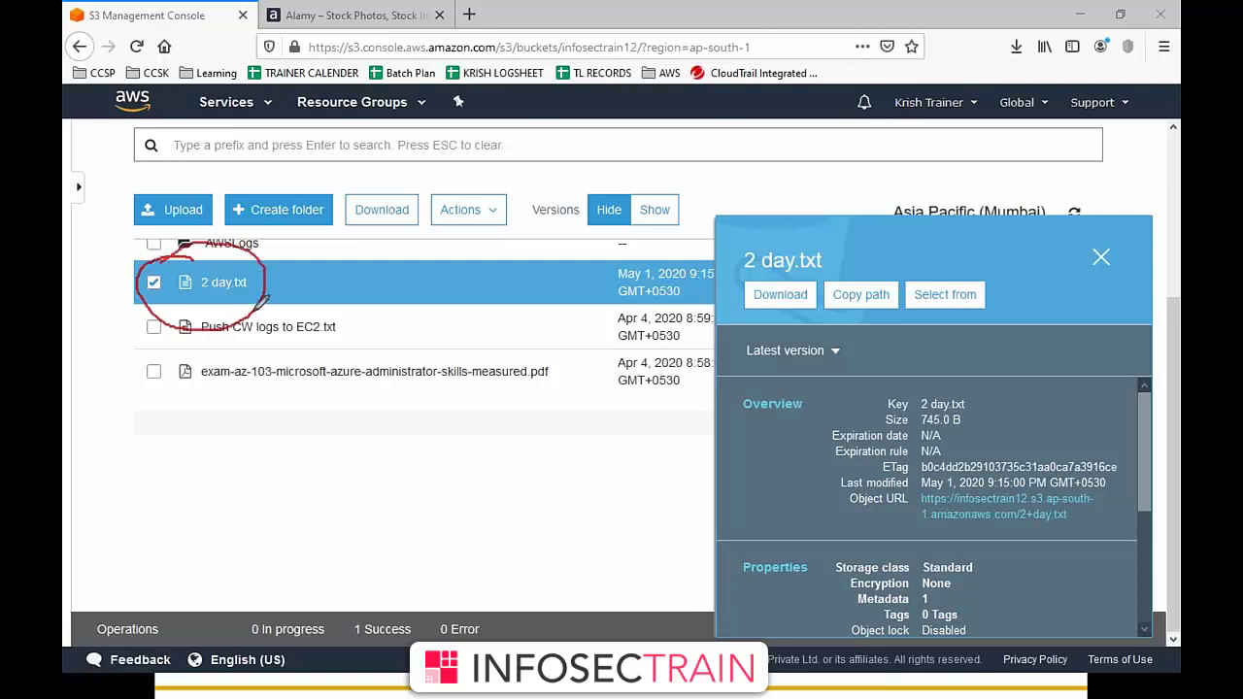
- Mark the object URL of 2 day.txt in red, return to the AWS Simple Storage Service slide and erase the ink
mouse_move(918, 495)
mouse_down()
mouse_move(1084, 500)
mouse_move(1015, 526)
mouse_up()
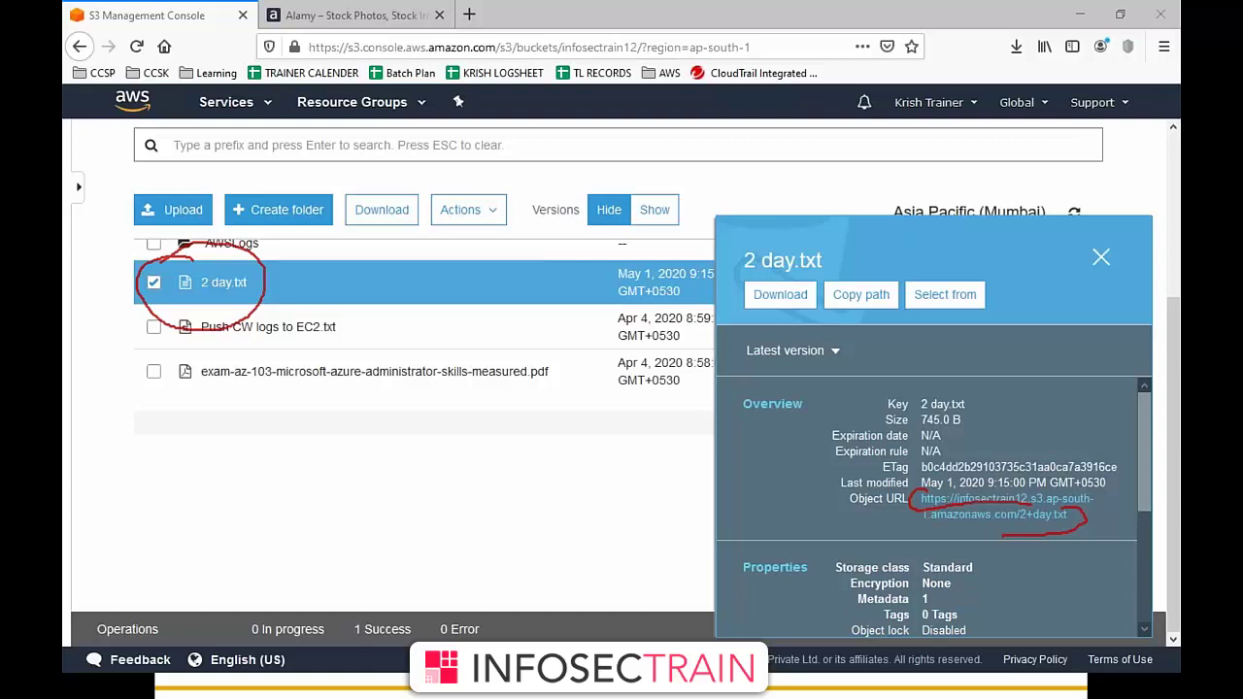
click(1074, 29)
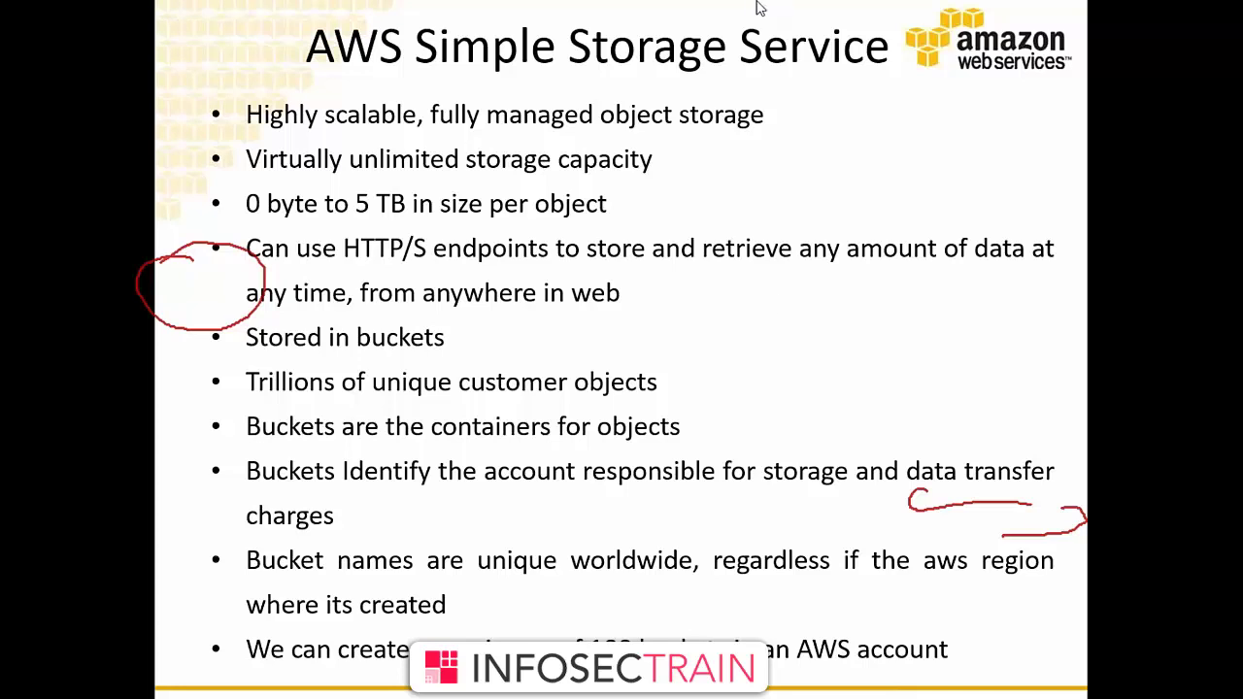
key(e)
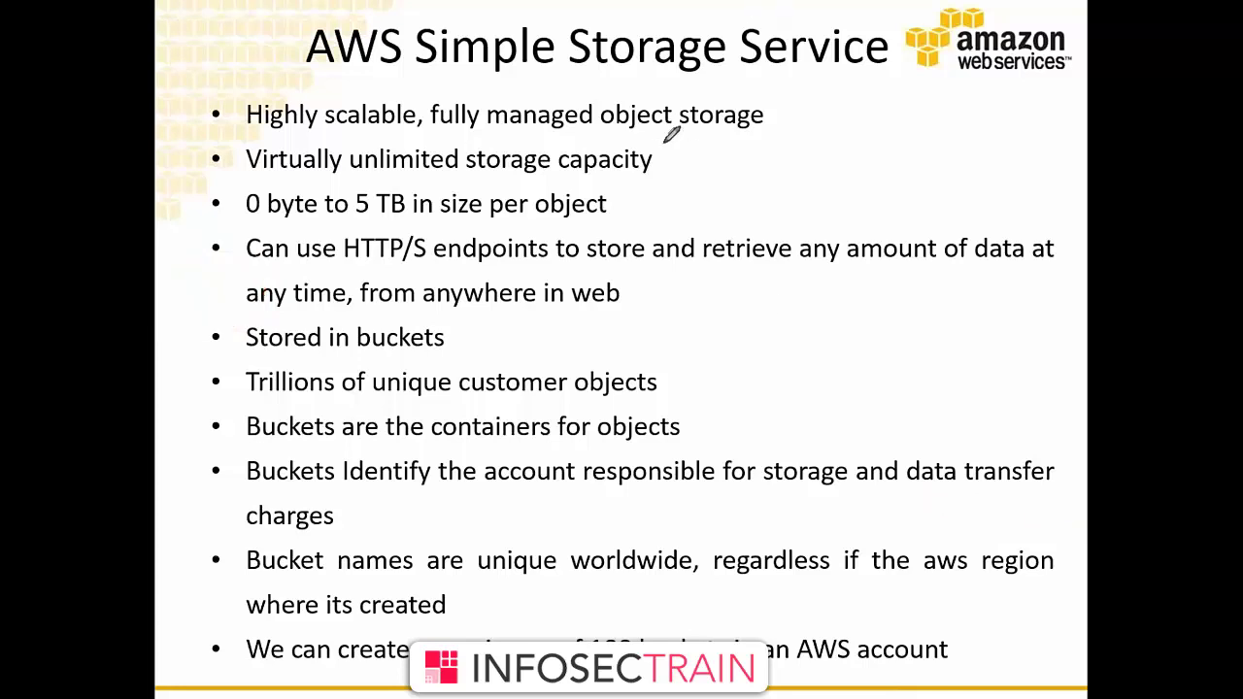
- Switch to the S3 bucket's object list and bracket Push CW logs to EC2.txt and the exam-az-103 PDF in red
key(alt+Tab)
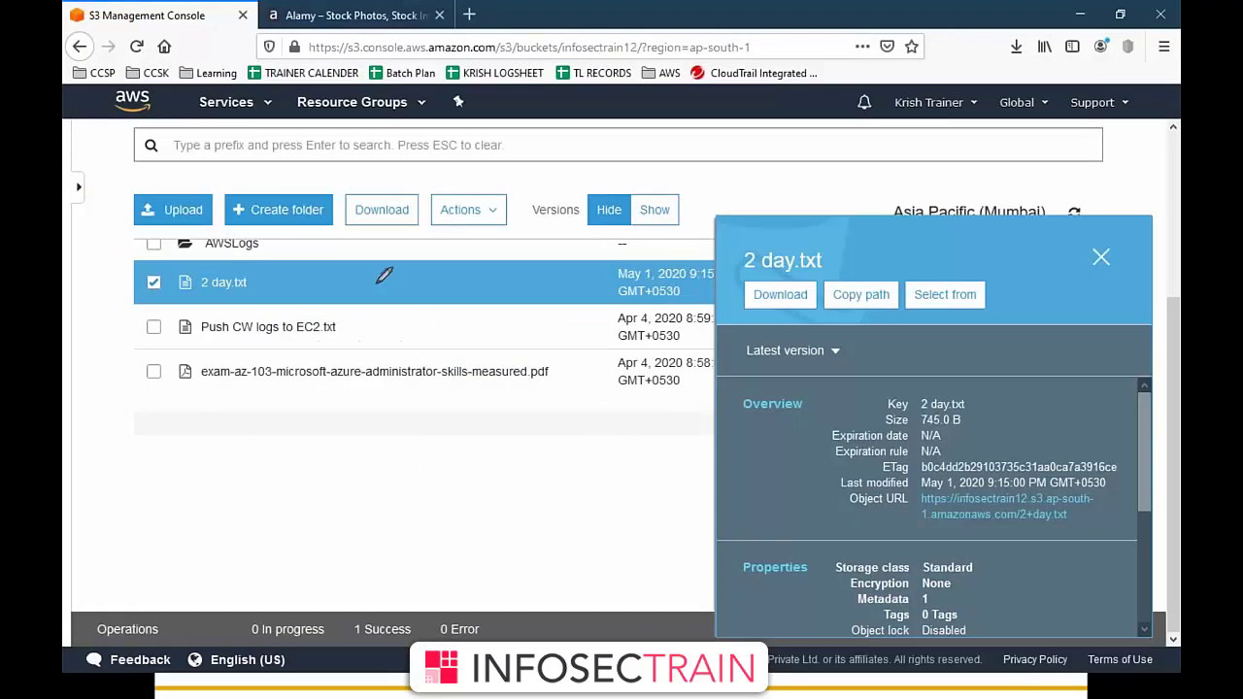
drag(202, 309, 204, 356)
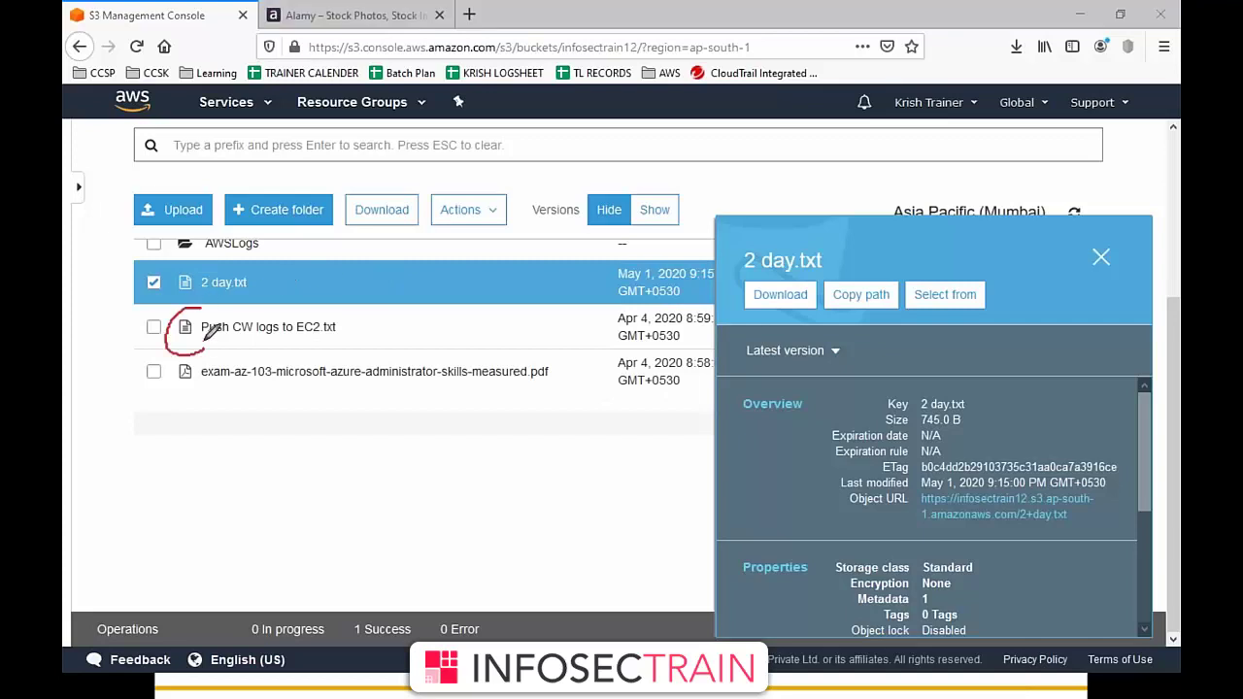
drag(304, 318, 312, 343)
mouse_move(183, 359)
mouse_down()
mouse_move(173, 375)
mouse_move(260, 381)
mouse_up()
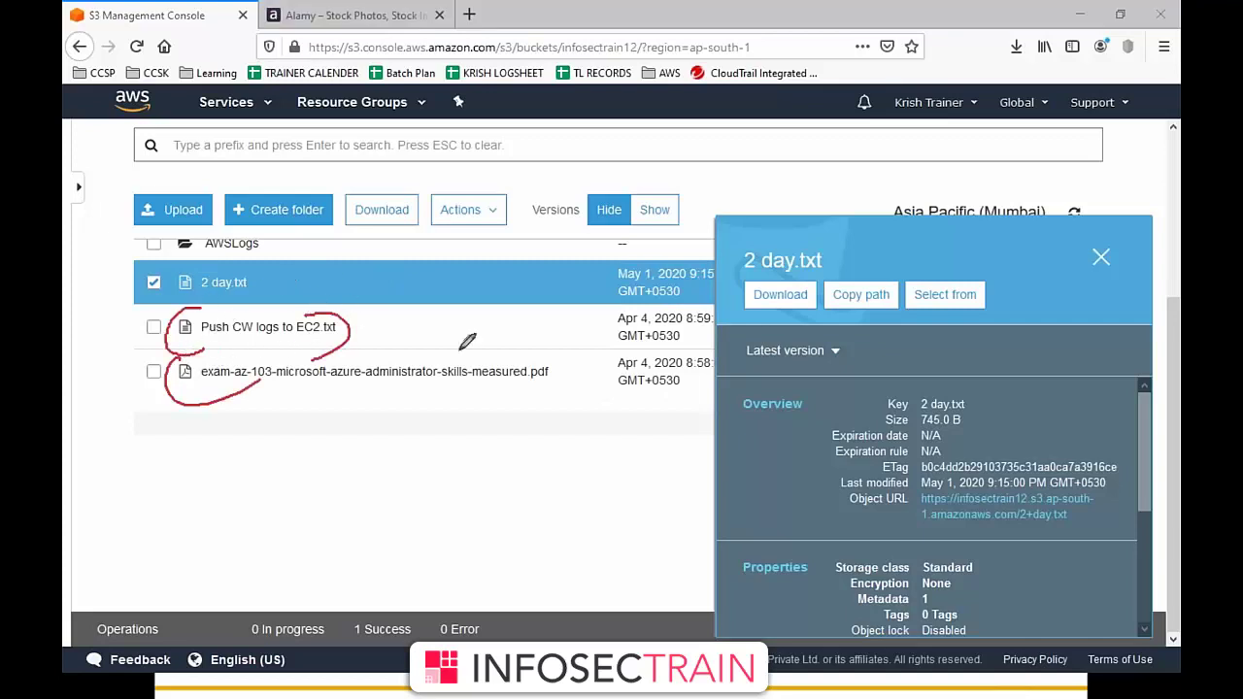
drag(559, 360, 518, 412)
- Draw an arrow from the bracketed files to a circled handwritten note "1 Million", then erase the ink
mouse_move(175, 311)
mouse_down()
mouse_move(186, 513)
mouse_move(267, 504)
mouse_move(229, 544)
mouse_up()
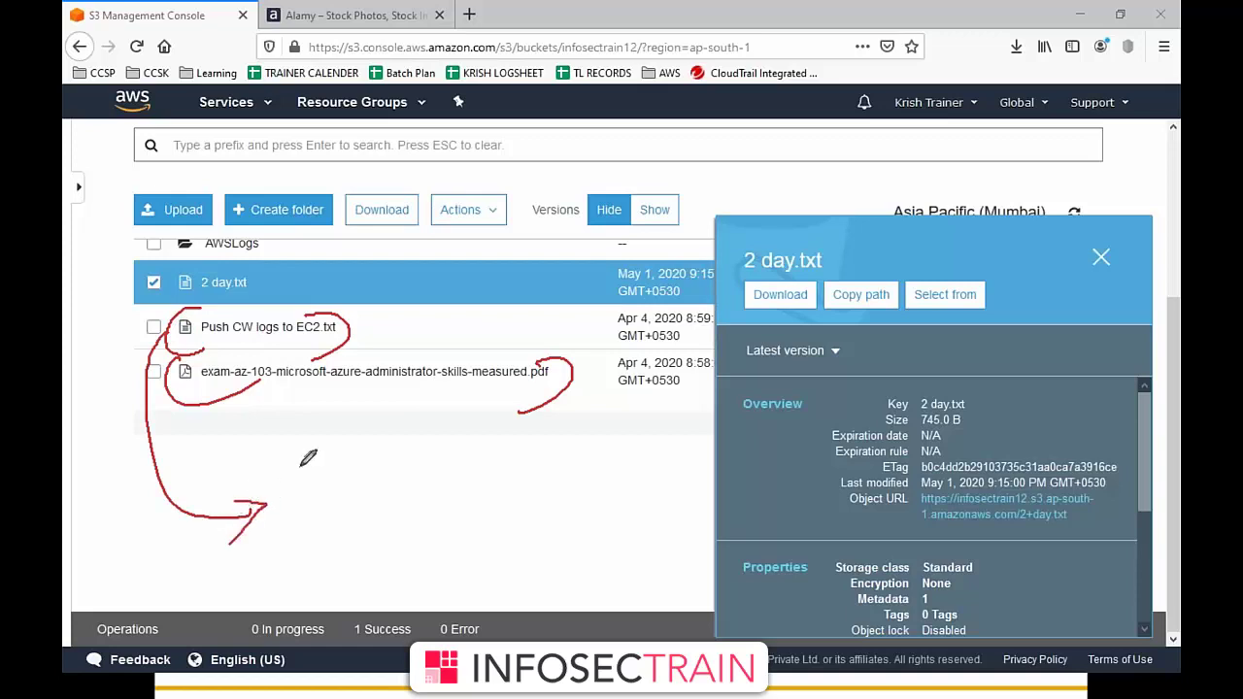
mouse_move(288, 482)
mouse_down()
mouse_move(277, 476)
mouse_move(291, 457)
mouse_move(384, 416)
mouse_move(326, 438)
mouse_up()
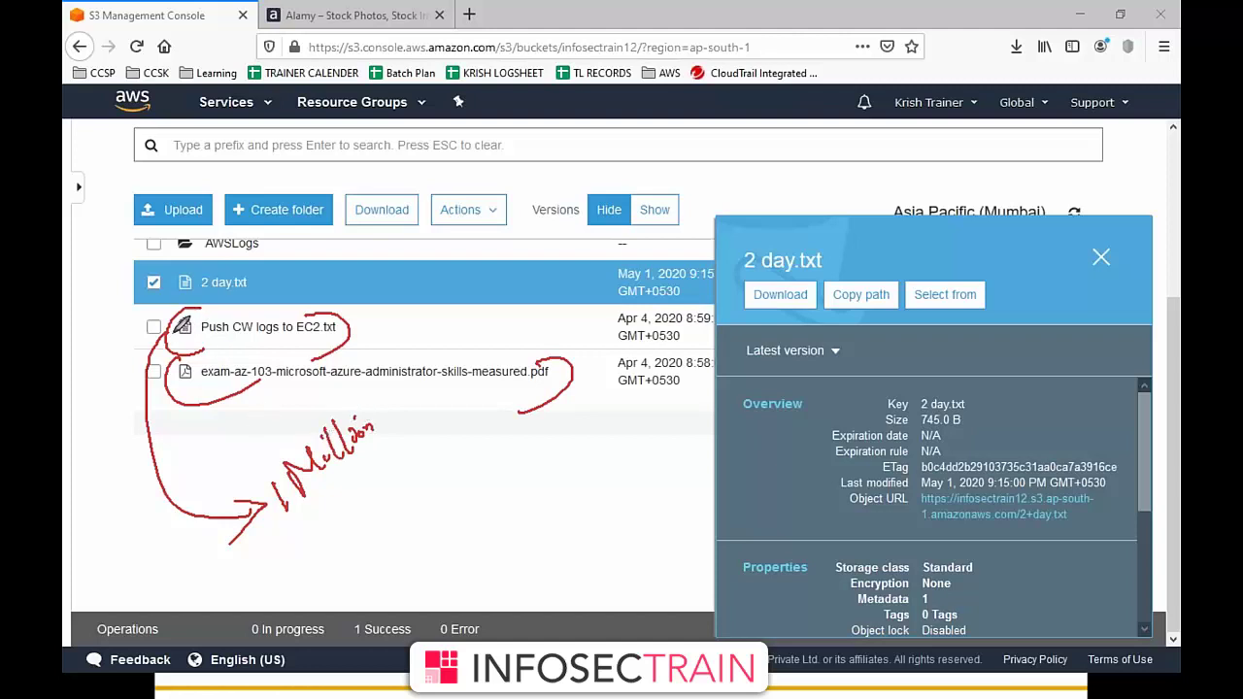
drag(340, 398, 274, 458)
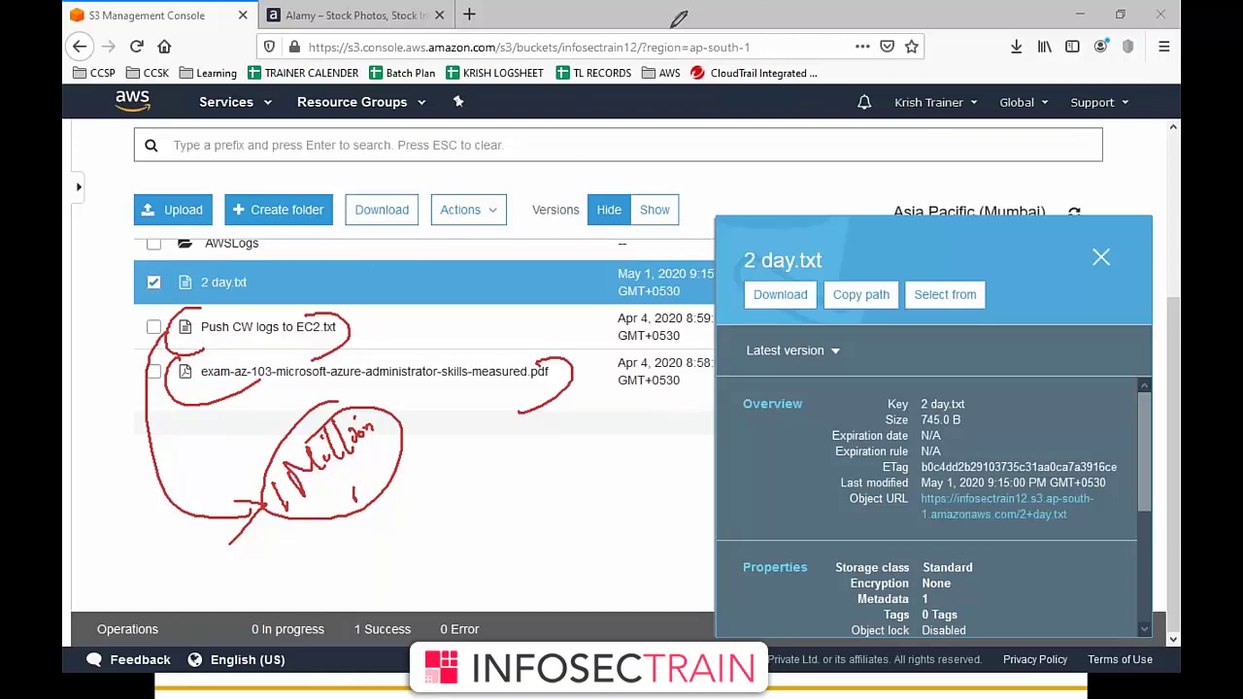
key(e)
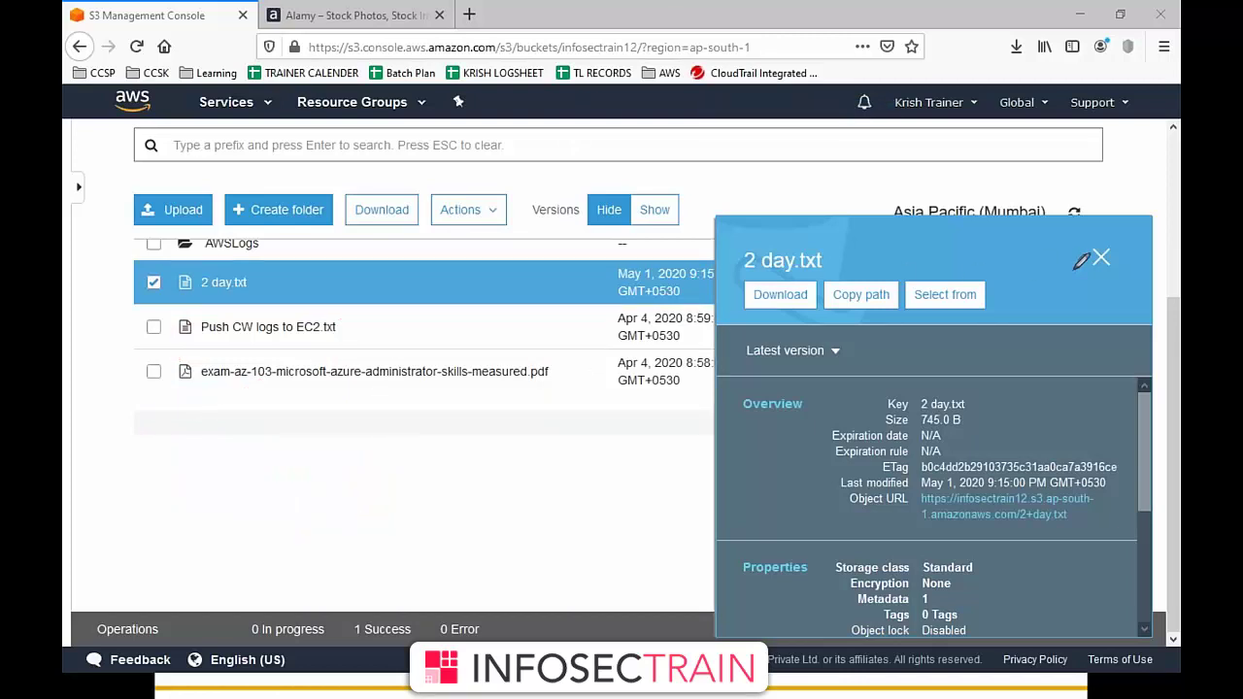
click(1100, 258)
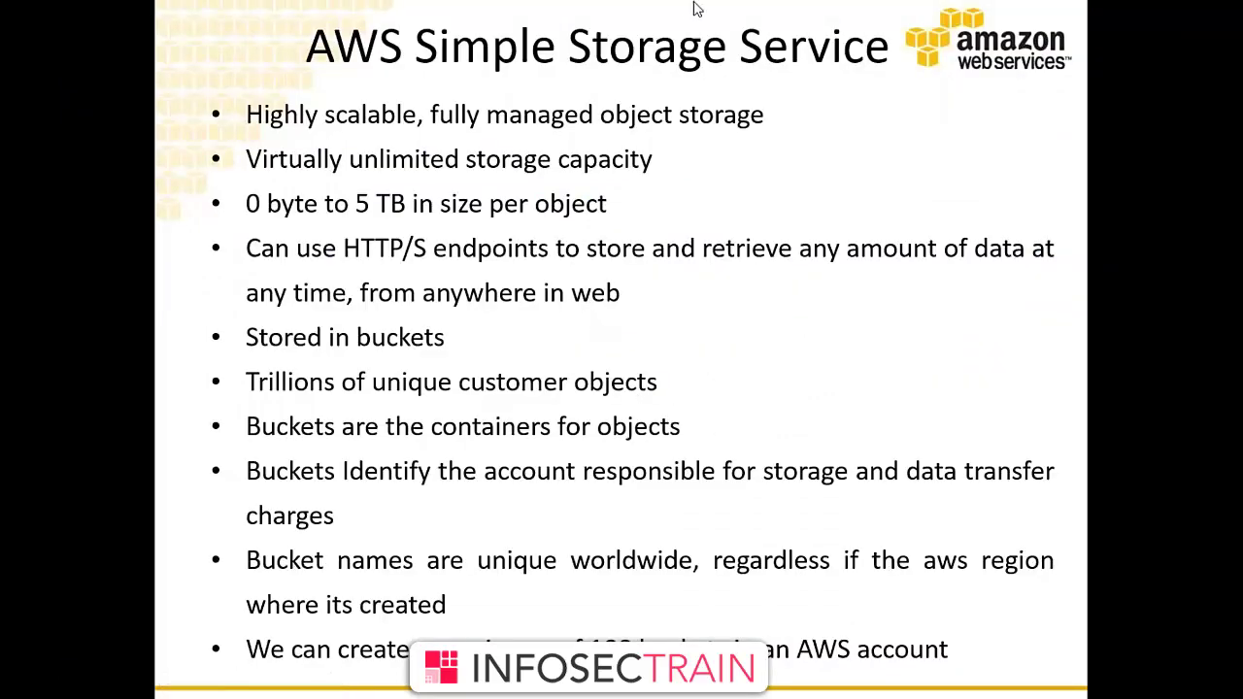
- On the AWS Simple Storage Service slide, circle "object storage" and "buckets" in red and add a circled note "Bucket"
key(ctrl+p)
mouse_move(633, 98)
mouse_down()
mouse_move(750, 134)
mouse_move(606, 125)
mouse_up()
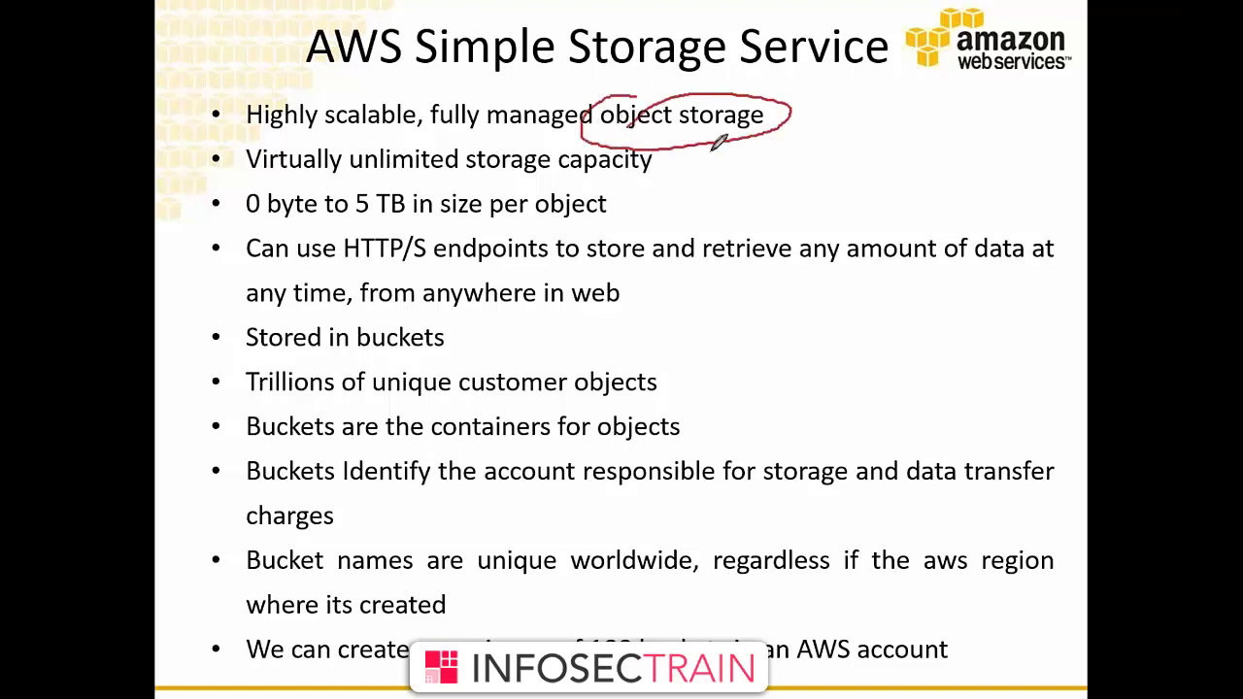
mouse_move(806, 165)
mouse_down()
mouse_move(872, 135)
mouse_move(893, 91)
mouse_move(855, 108)
mouse_move(886, 97)
mouse_up()
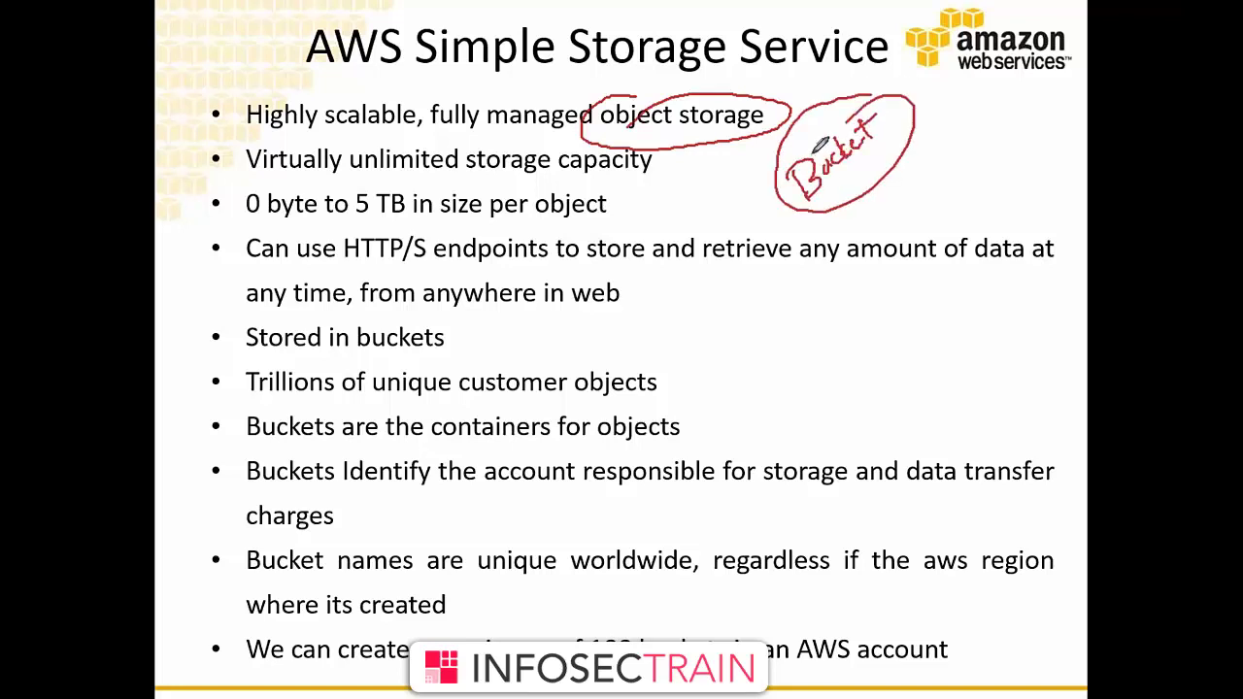
mouse_move(418, 318)
mouse_down()
mouse_move(370, 312)
mouse_move(476, 309)
mouse_move(359, 361)
mouse_up()
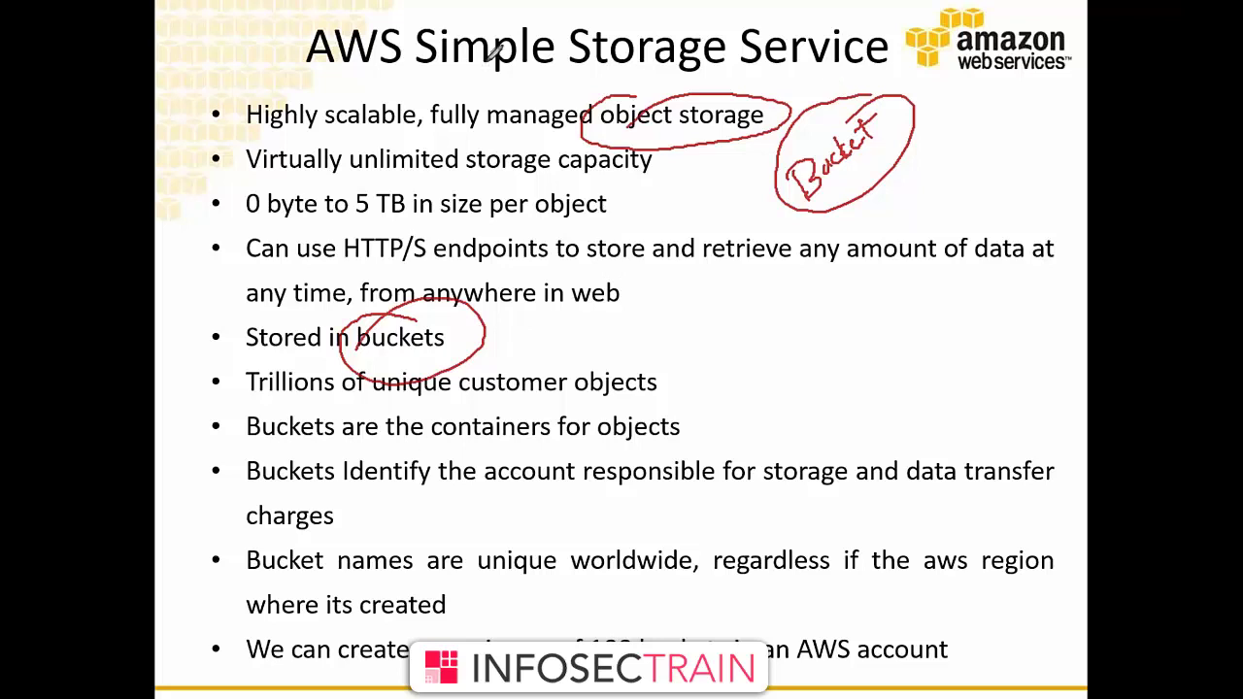
- Switch to This PC in File Explorer, clear the ink and tick the C:, D: and E: drives in red
key(alt+Tab)
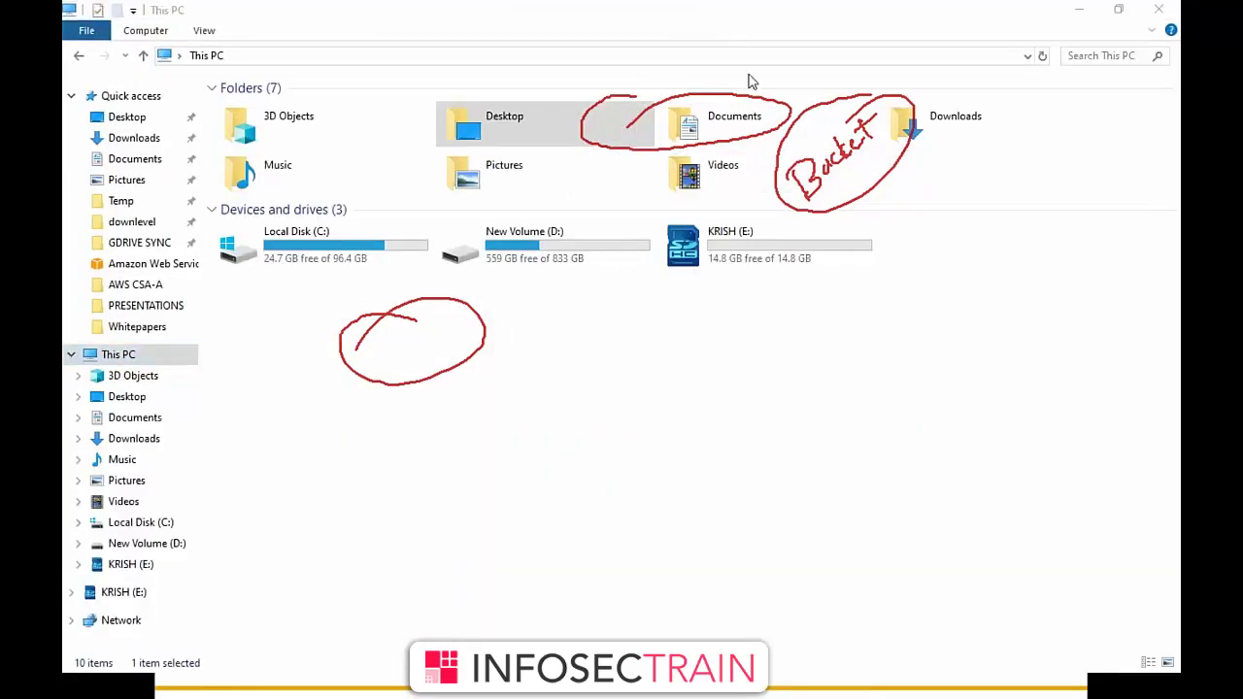
key(Escape)
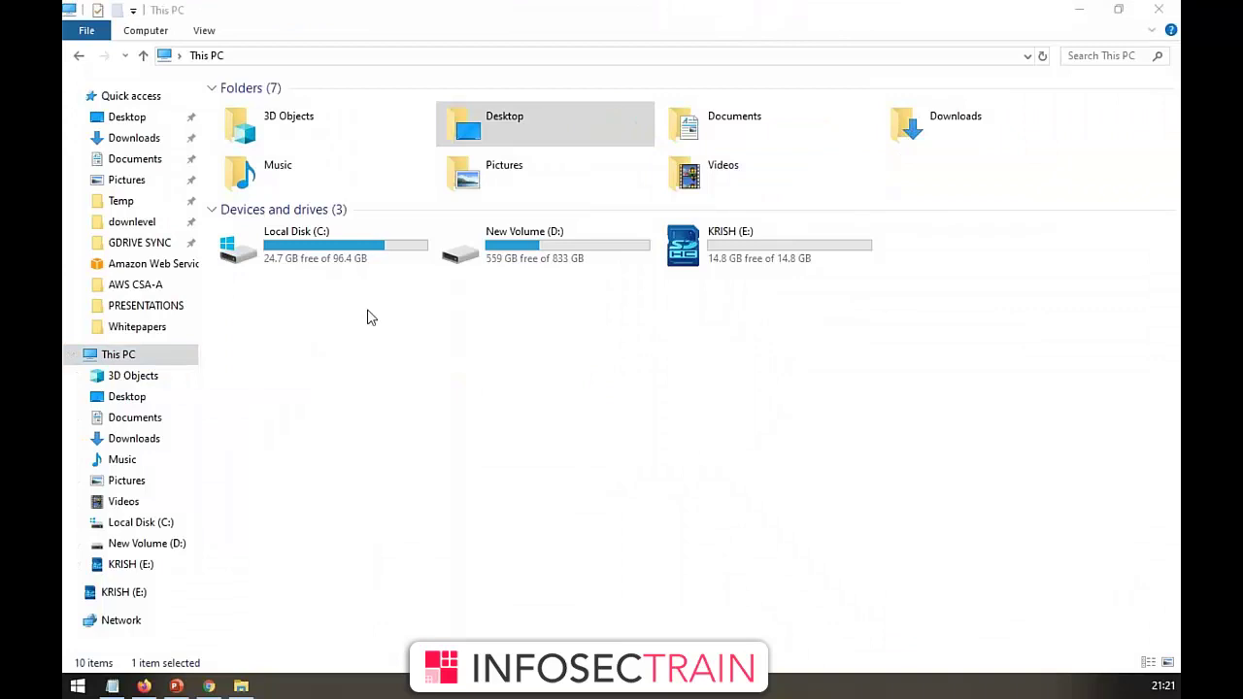
key(ctrl+2)
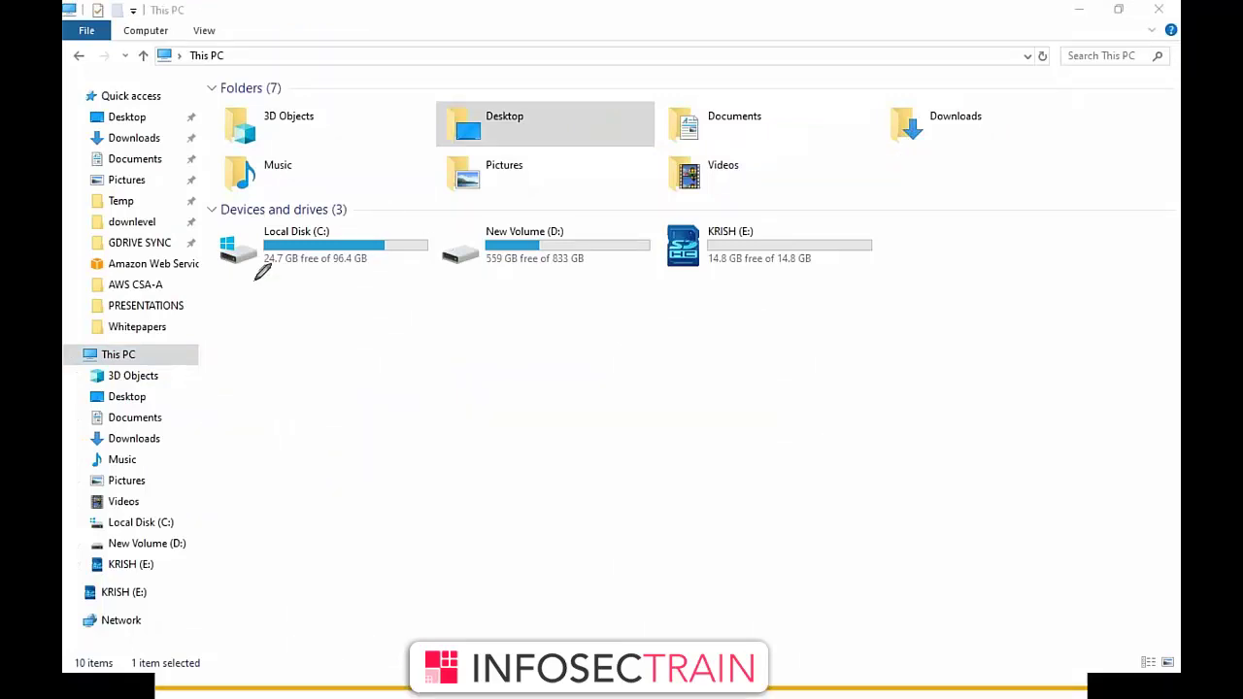
drag(223, 271, 296, 235)
drag(432, 283, 498, 233)
drag(669, 259, 788, 179)
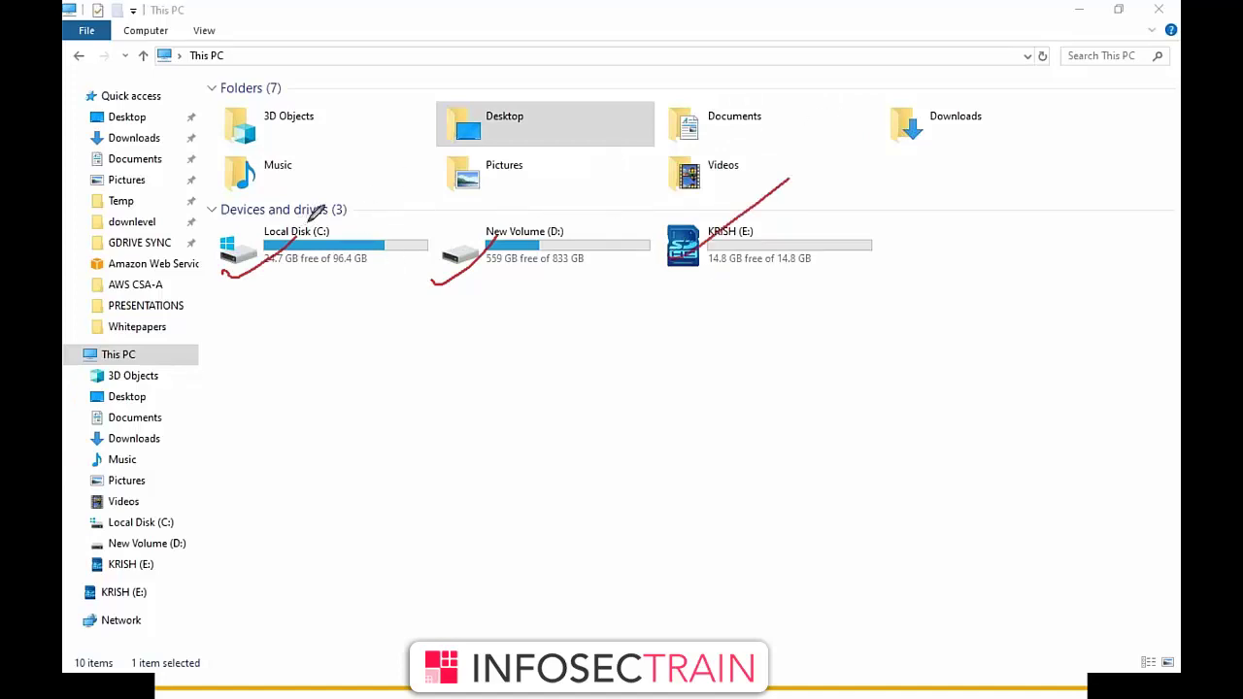
- Circle the drive letters C:, D: and E:, write a large circled "NO" below them, then clear the ink
mouse_move(323, 218)
mouse_down()
mouse_move(342, 239)
mouse_move(317, 224)
mouse_up()
drag(571, 202, 515, 200)
mouse_move(761, 214)
mouse_down()
mouse_move(763, 191)
mouse_move(725, 208)
mouse_up()
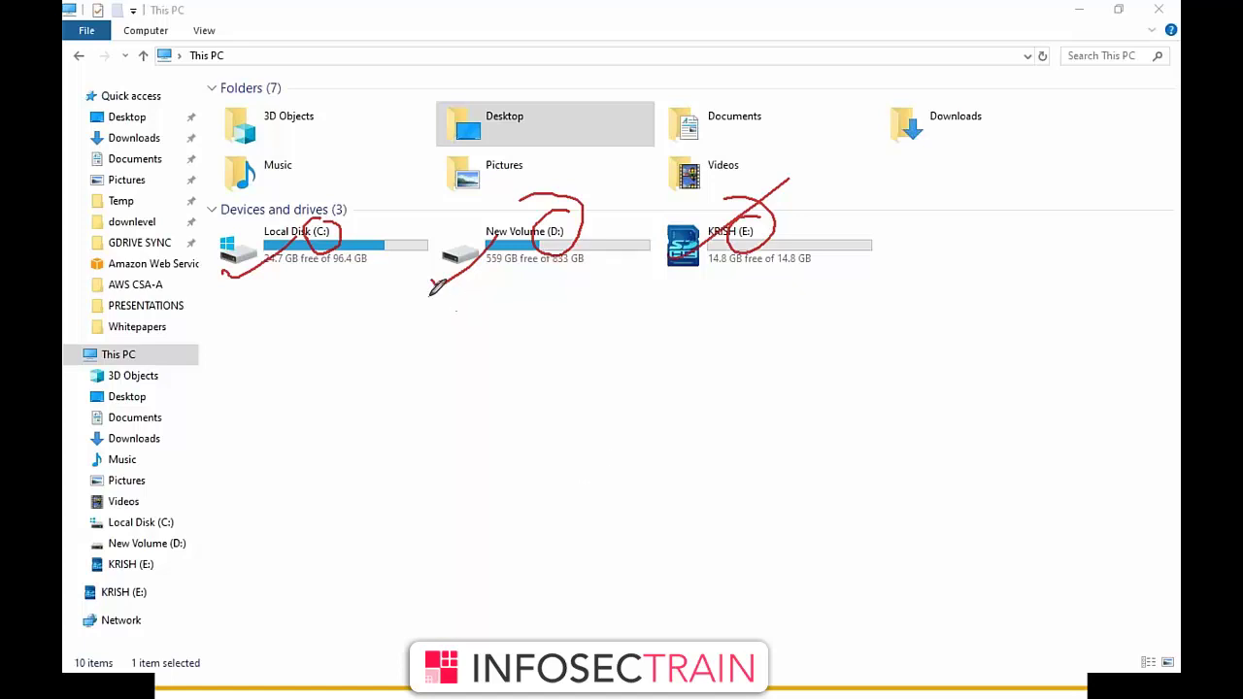
mouse_move(443, 413)
mouse_down()
mouse_move(479, 486)
mouse_move(497, 369)
mouse_move(549, 351)
mouse_move(408, 413)
mouse_move(483, 316)
mouse_up()
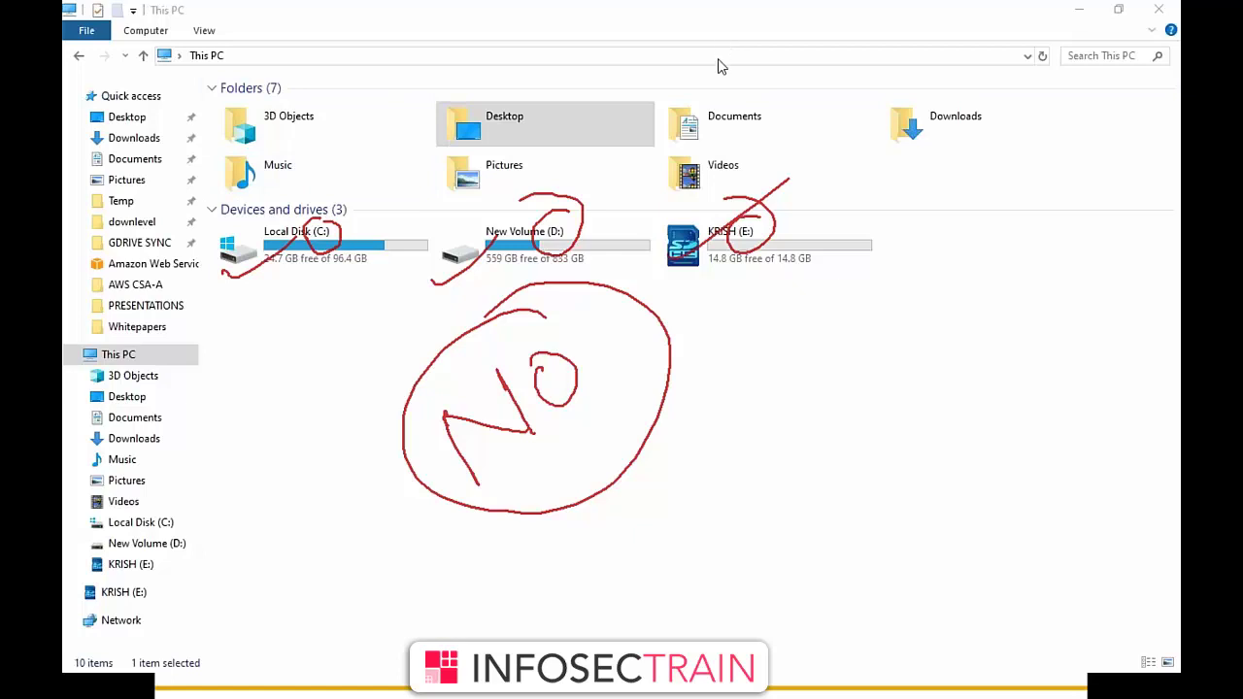
key(Escape)
- Browse the Desktop, Downloads and Documents folders to examine how local files are organised
click(146, 138)
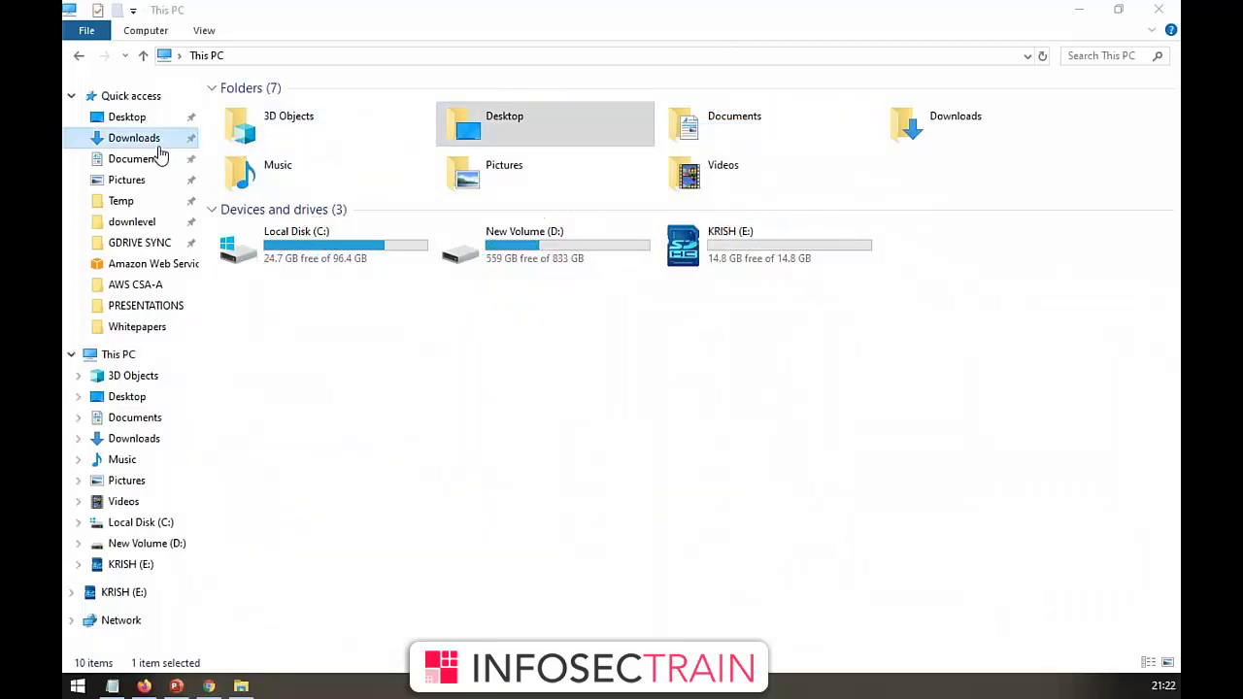
click(139, 159)
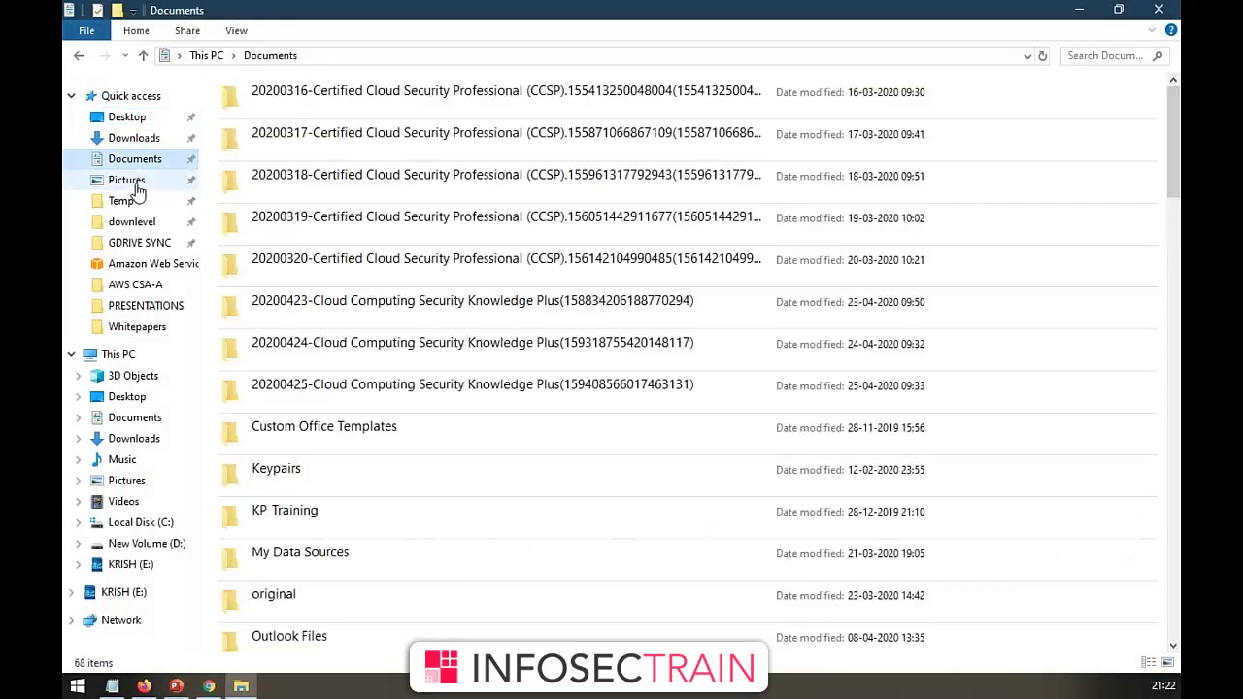
click(126, 244)
click(141, 118)
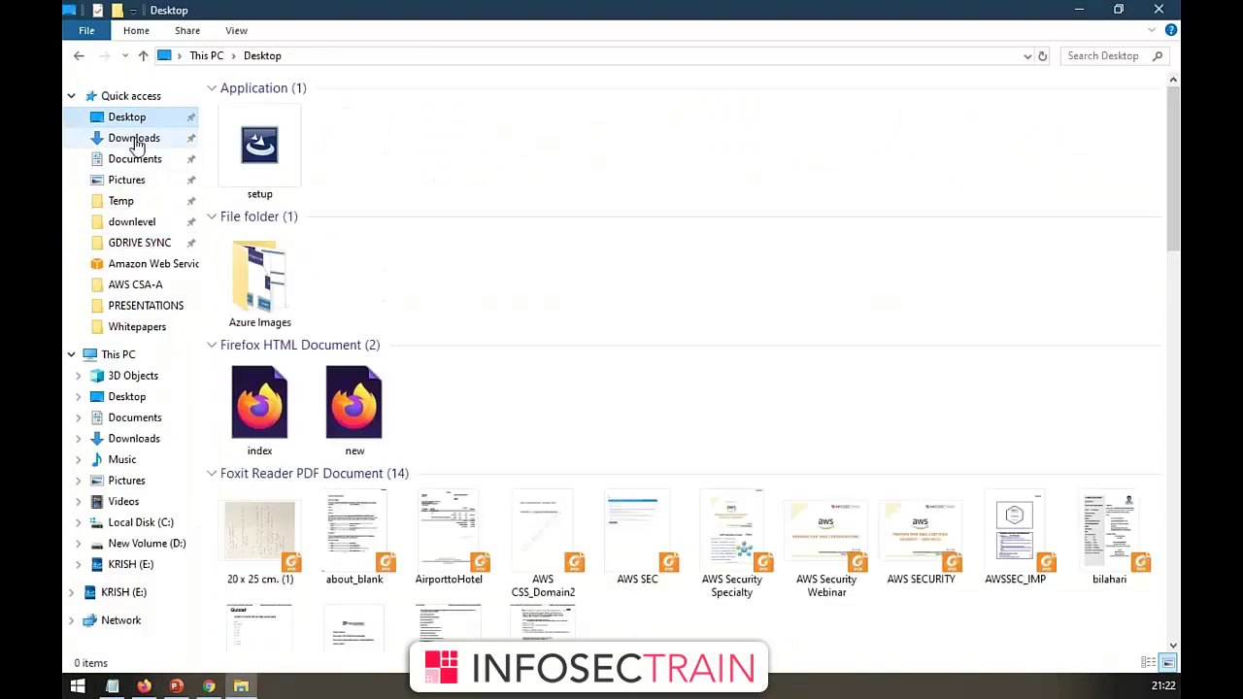
click(134, 141)
click(134, 160)
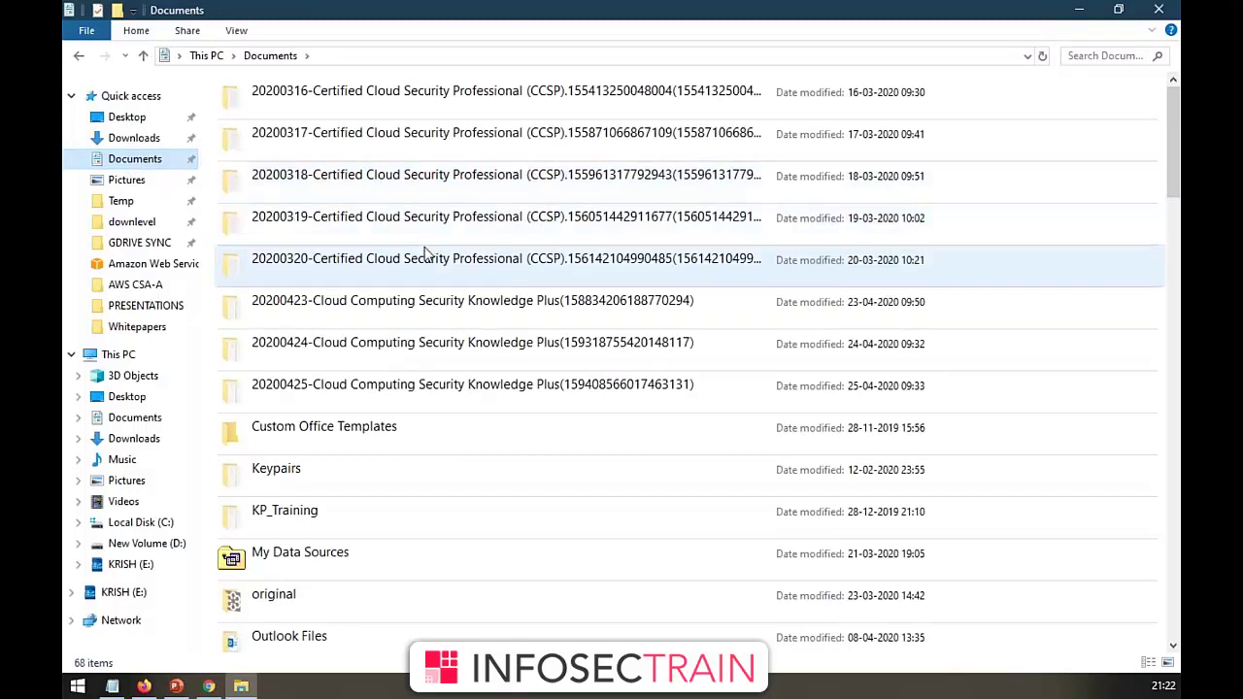
- Open the user's profile folder inside Users on Local Disk (C:)
click(115, 356)
double_click(317, 252)
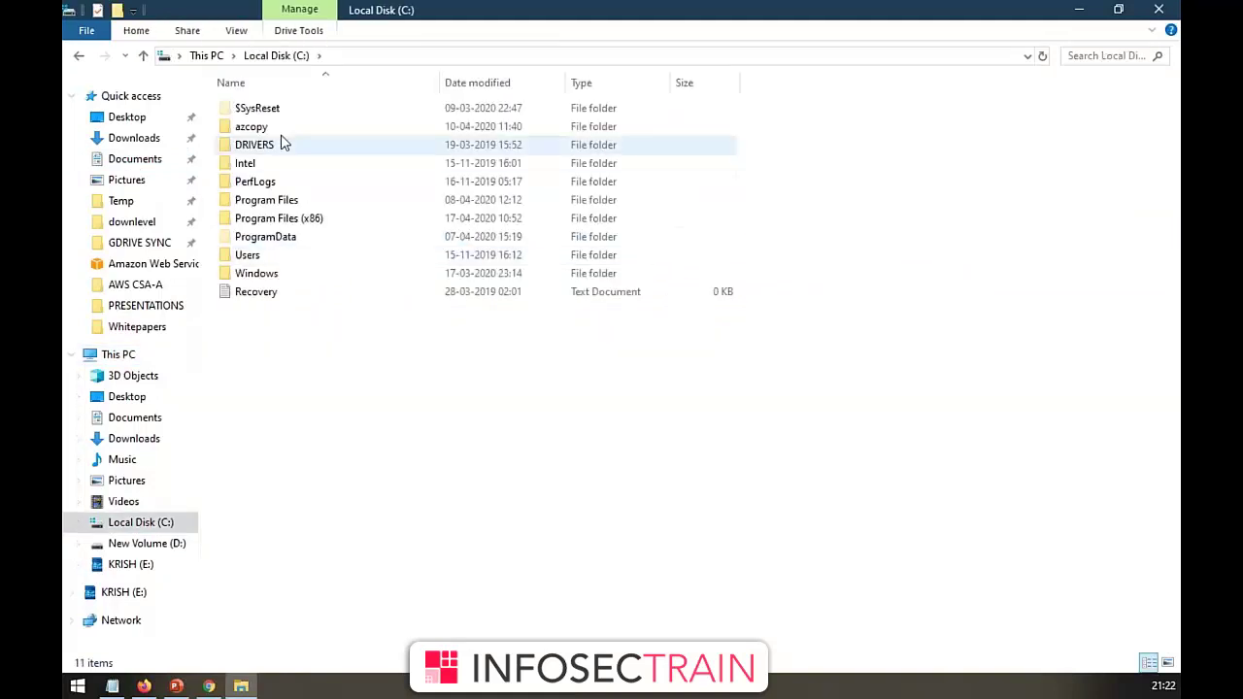
double_click(249, 257)
double_click(278, 127)
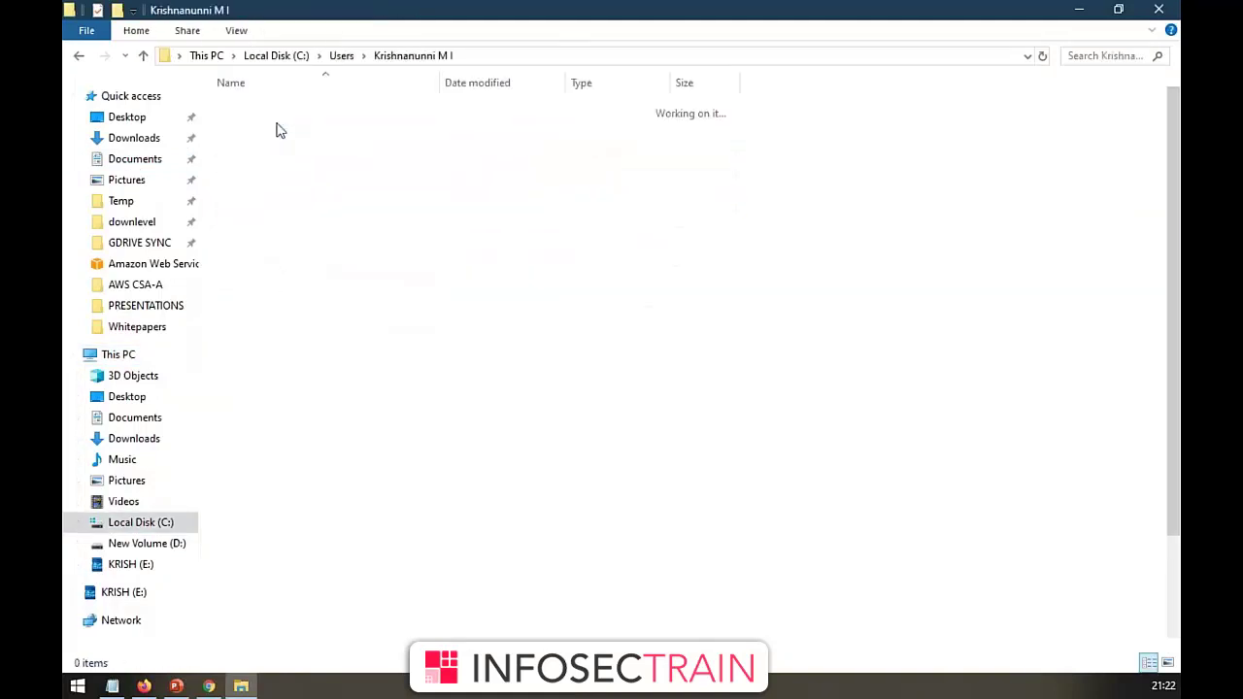
- Switch to the AWS Simple Storage Service slide and handwrite a sample C: folder path in red, circling the drive letter
scroll(296, 197, down, 2)
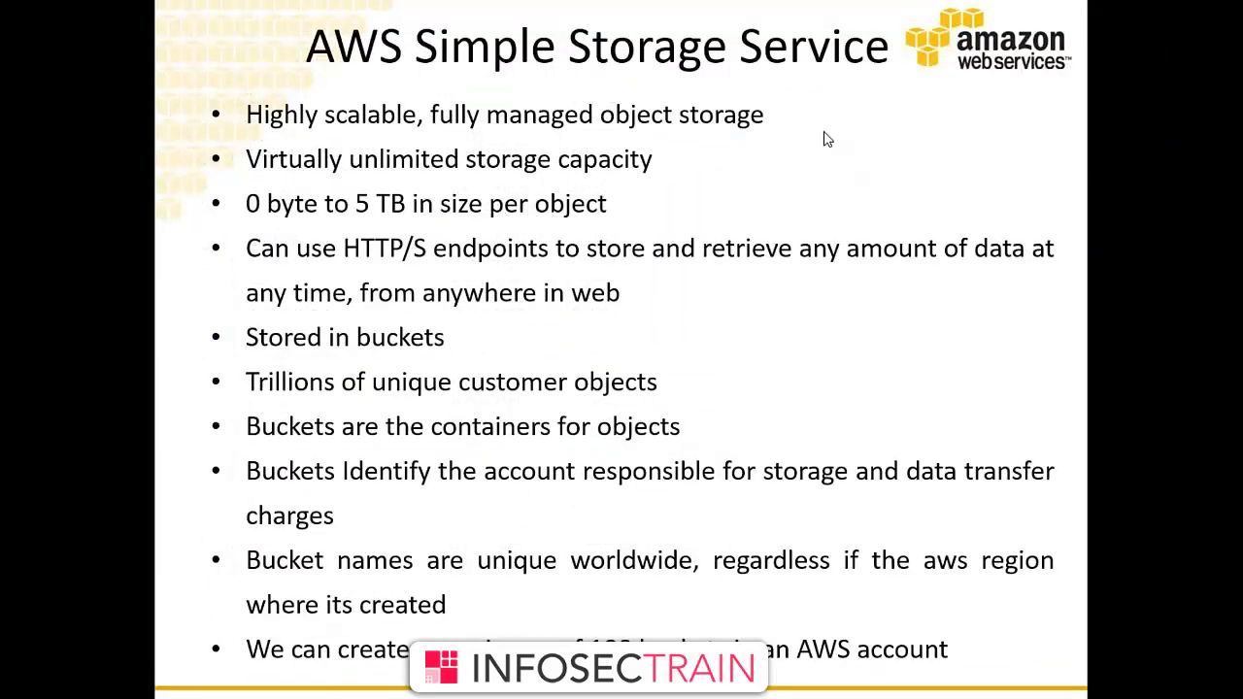
key(ctrl+p)
mouse_move(777, 184)
mouse_down()
mouse_move(775, 206)
mouse_move(786, 200)
mouse_up()
mouse_move(777, 156)
mouse_down()
mouse_move(810, 194)
mouse_move(822, 141)
mouse_move(833, 145)
mouse_move(841, 121)
mouse_move(855, 141)
mouse_up()
mouse_move(779, 156)
mouse_down()
mouse_move(780, 199)
mouse_move(760, 147)
mouse_up()
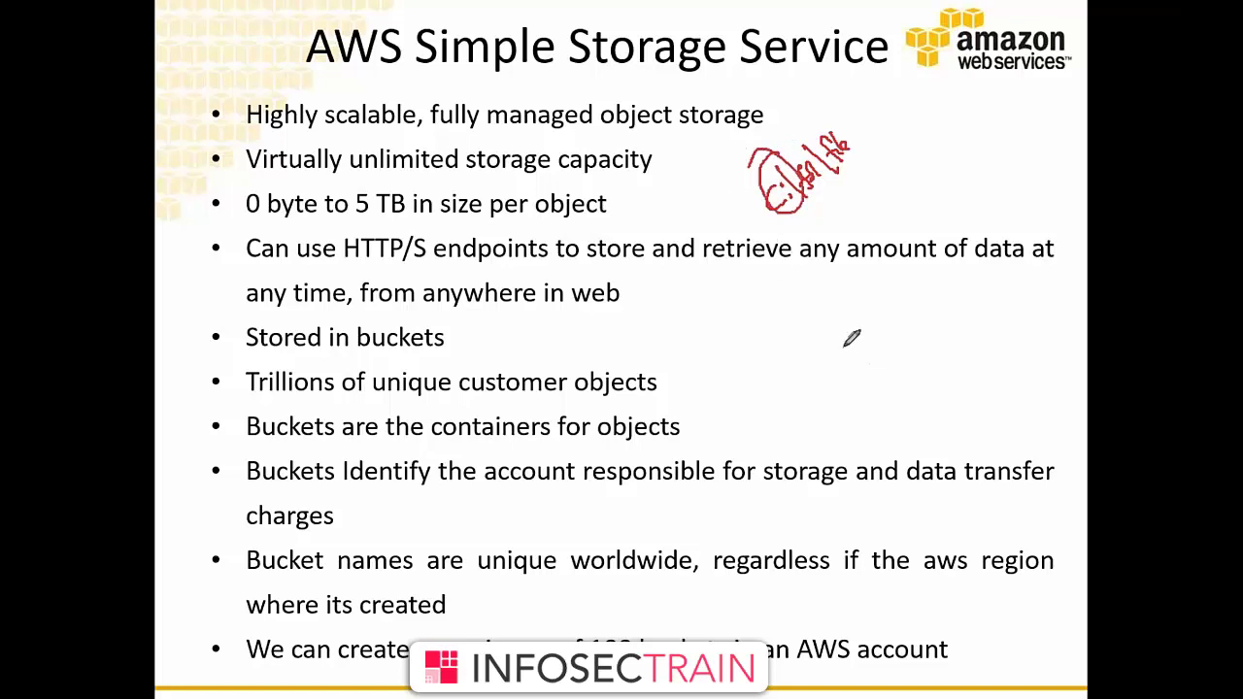
- Underline the slide title, circle "buckets" and draw an arrow from it to the handwritten C: path
drag(518, 84, 822, 84)
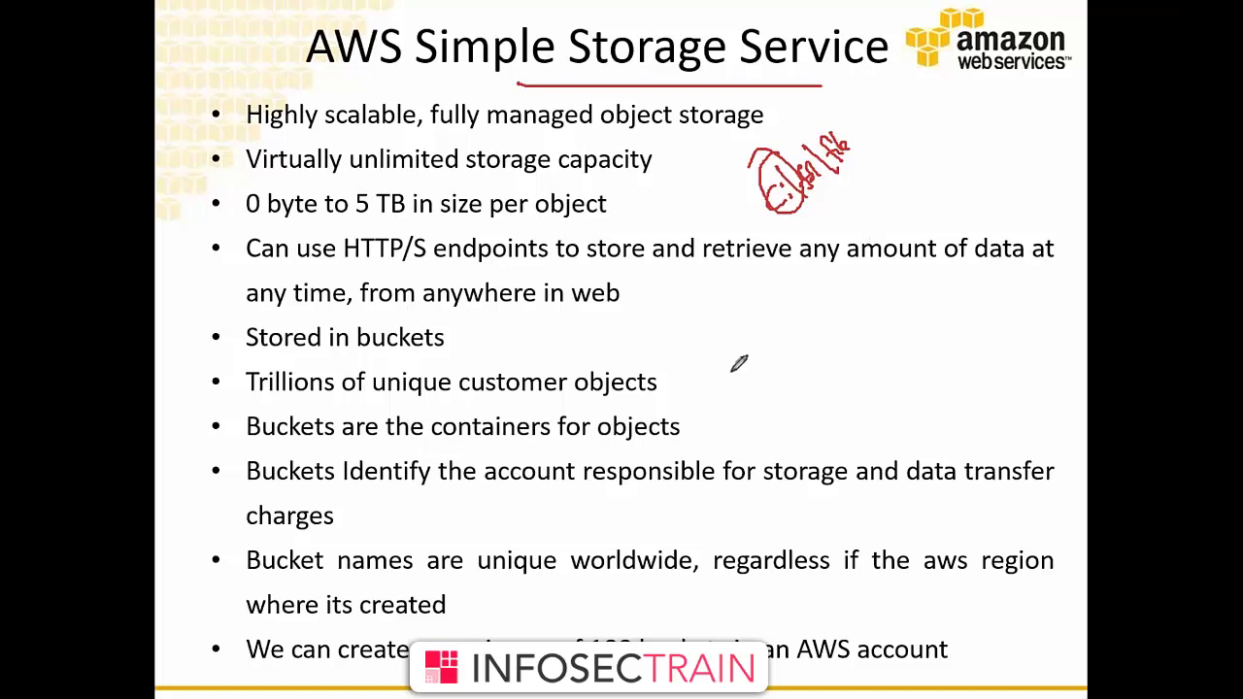
mouse_move(350, 320)
mouse_down()
mouse_move(422, 292)
mouse_move(352, 365)
mouse_up()
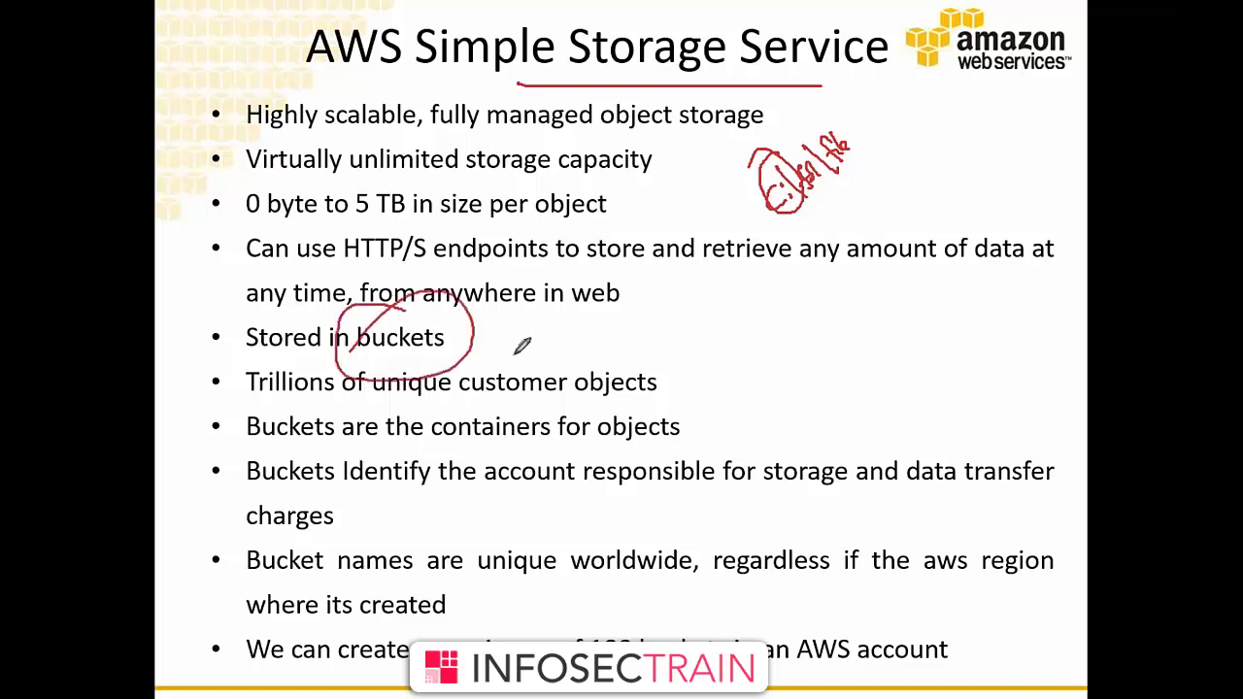
mouse_move(465, 322)
mouse_down()
mouse_move(623, 212)
mouse_move(772, 180)
mouse_move(749, 195)
mouse_up()
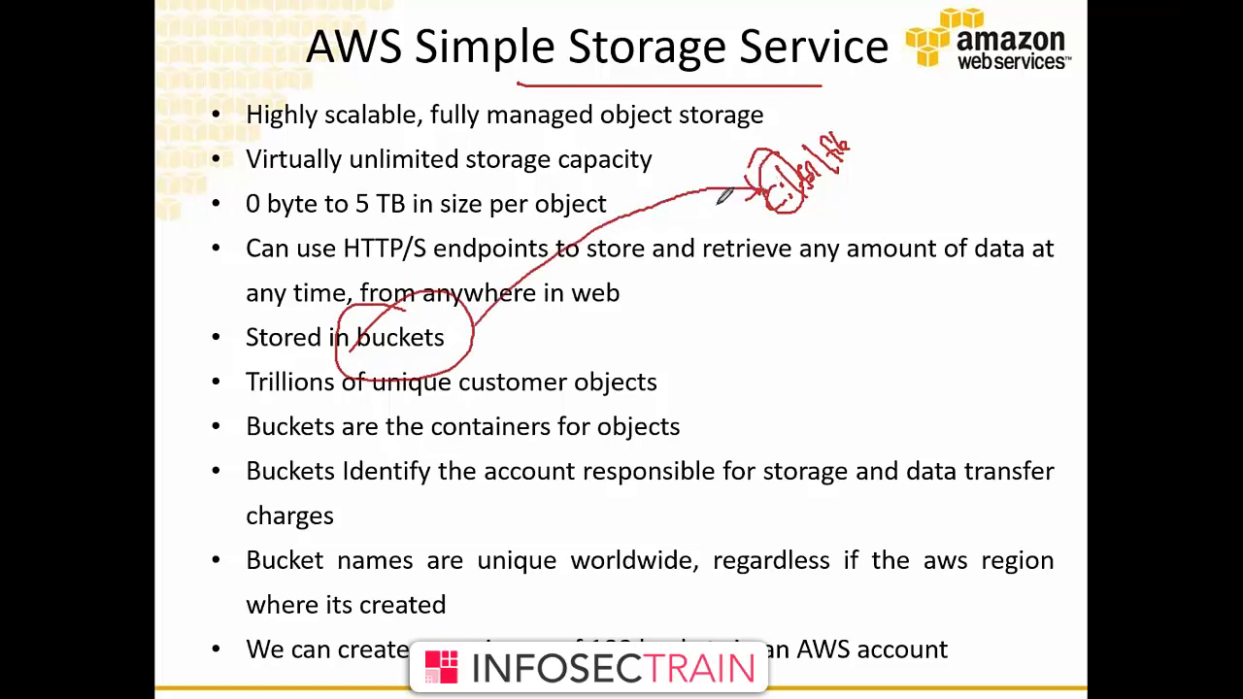
- Sketch a bucket holding a row of small objects beside the bullets, and clear all ink from the slide
drag(764, 311, 835, 385)
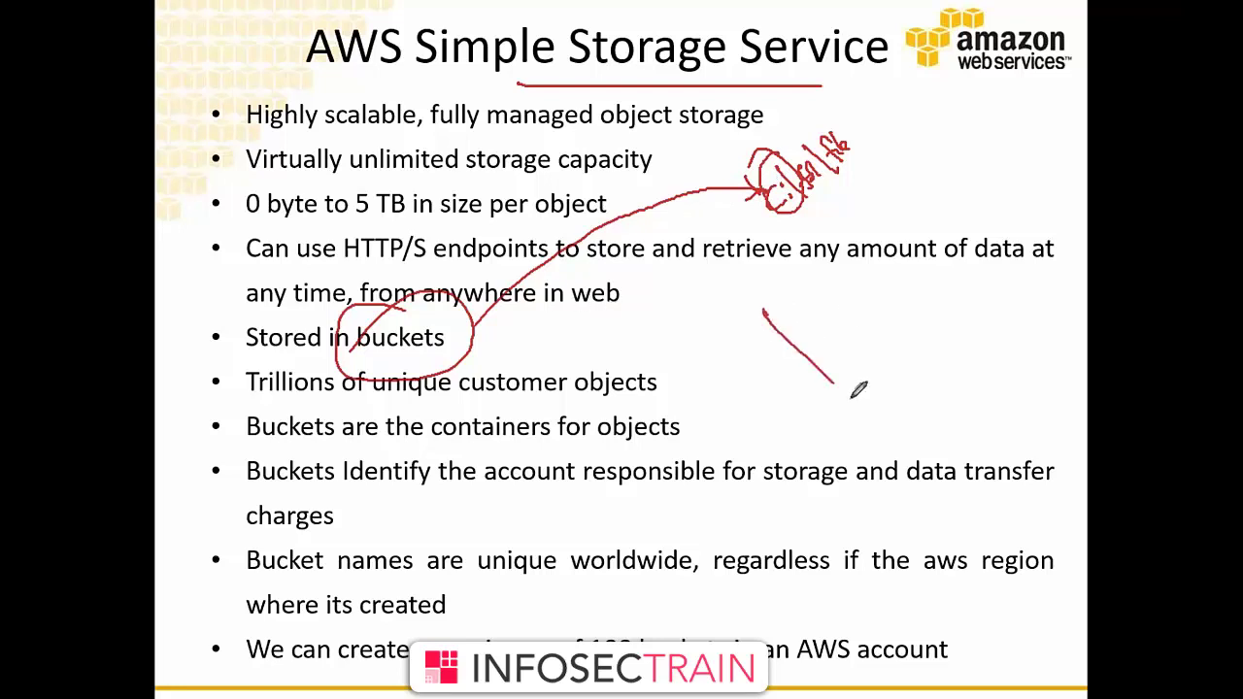
mouse_move(882, 250)
mouse_down()
mouse_move(915, 393)
mouse_move(928, 364)
mouse_up()
drag(763, 309, 893, 250)
drag(800, 323, 868, 291)
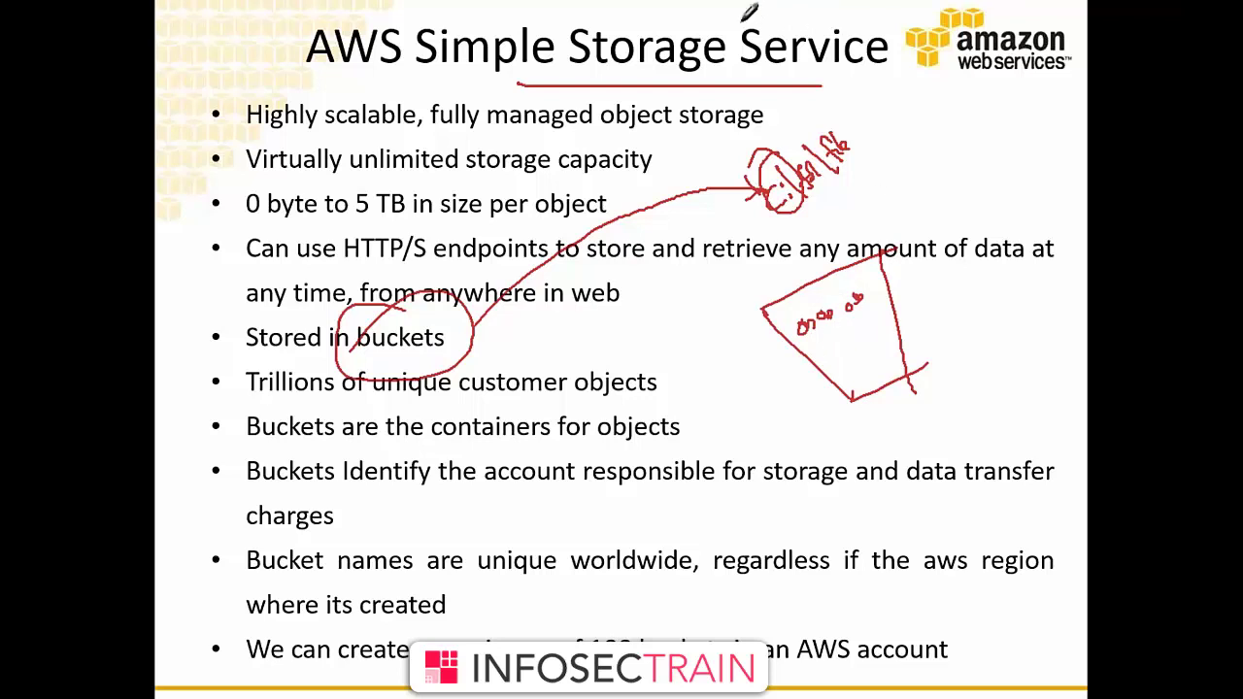
key(e)
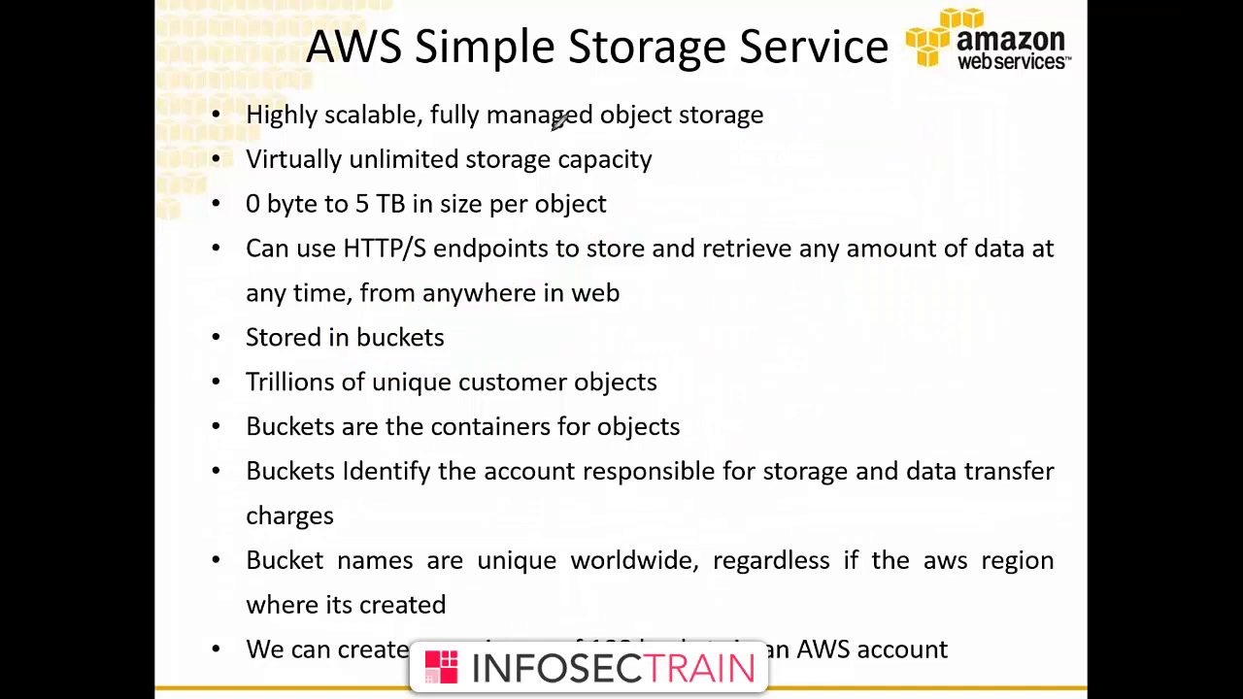
- Switch to the S3 console in Firefox and go from the infosectrain12 bucket back to the list of buckets
key(alt+Tab)
scroll(337, 264, up, 3)
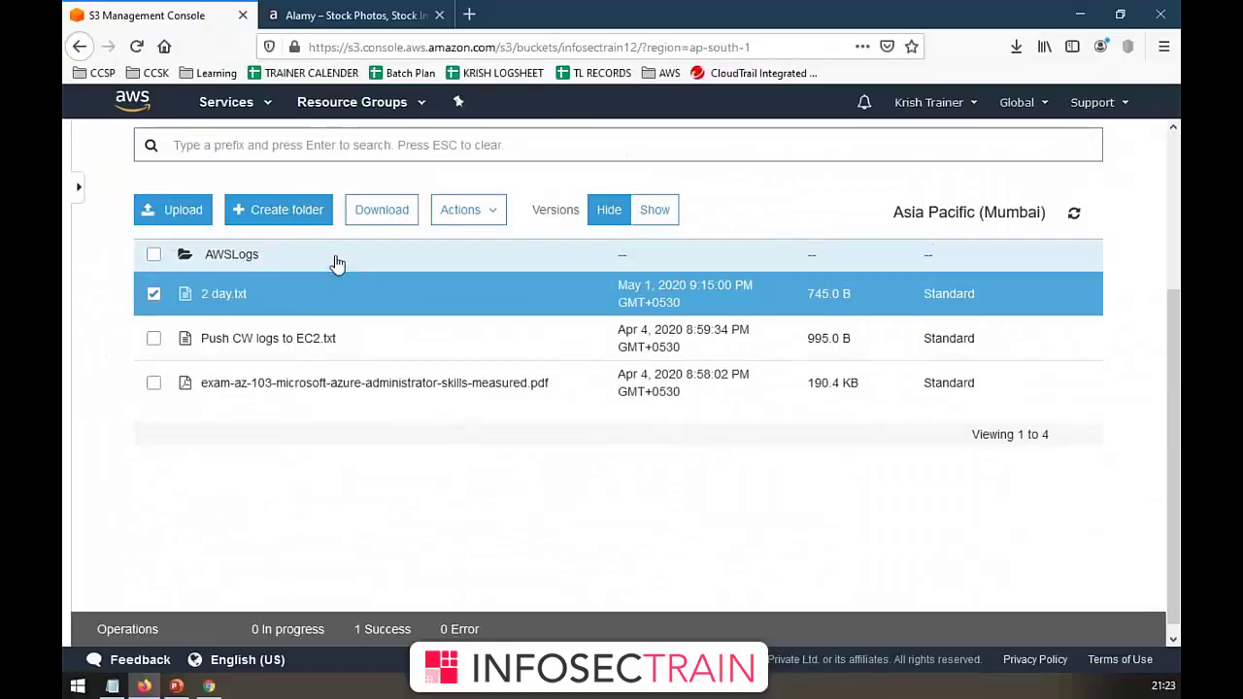
click(166, 148)
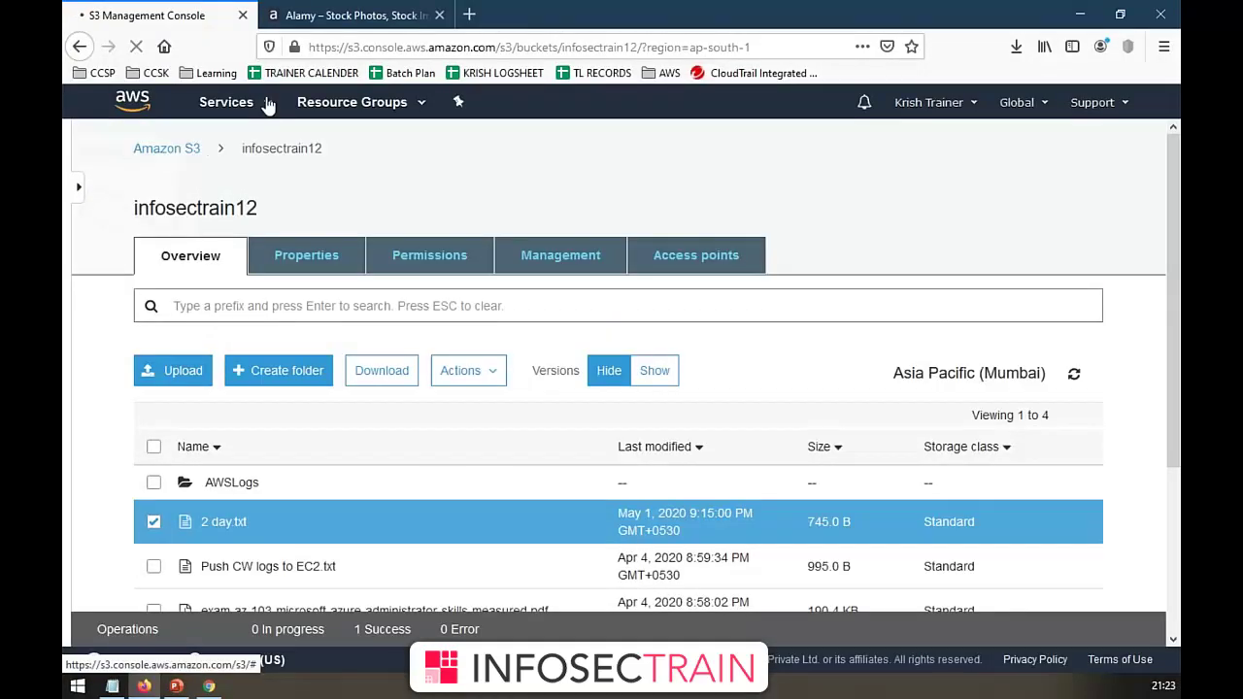
click(226, 102)
click(332, 490)
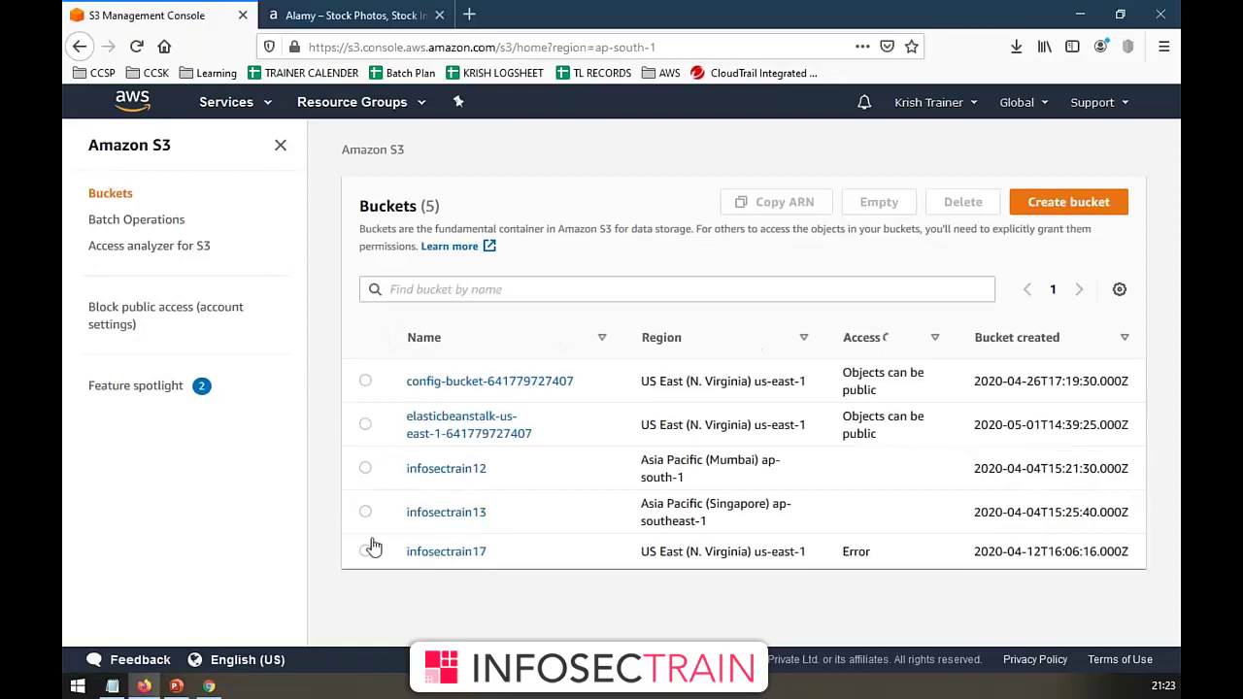
- Try to create a bucket named "microsoft" in the Asia Pacific (Mumbai) ap-south-1 region
click(1068, 204)
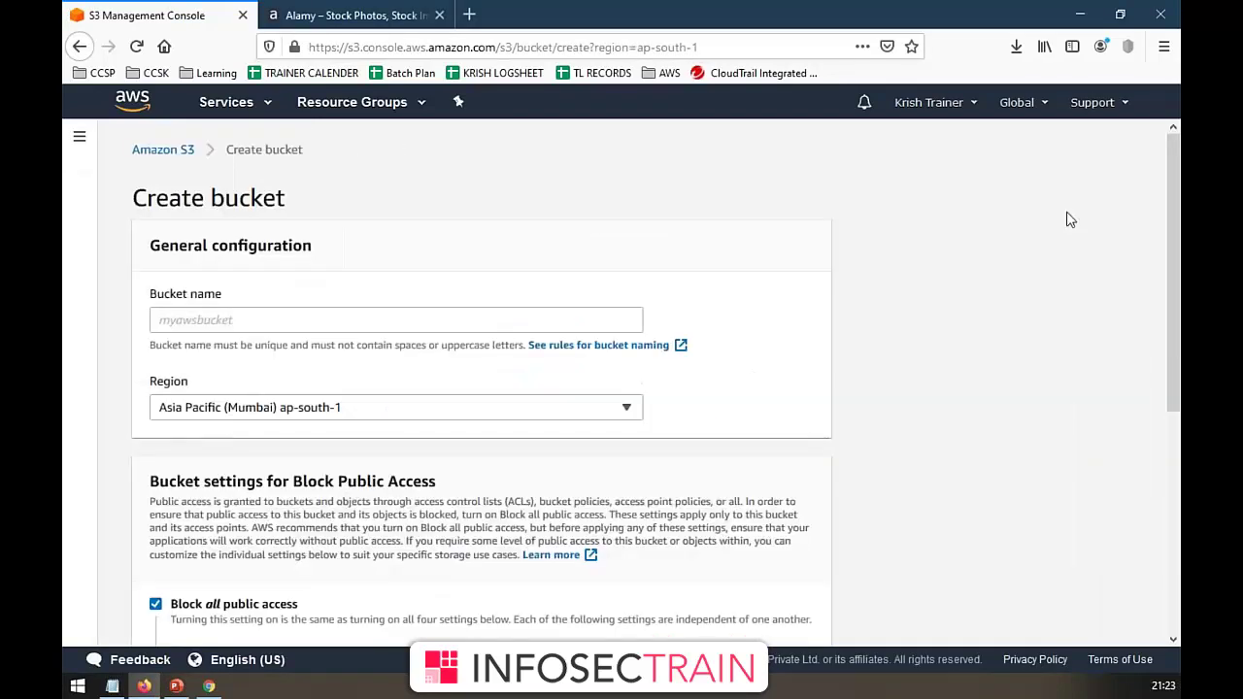
click(456, 323)
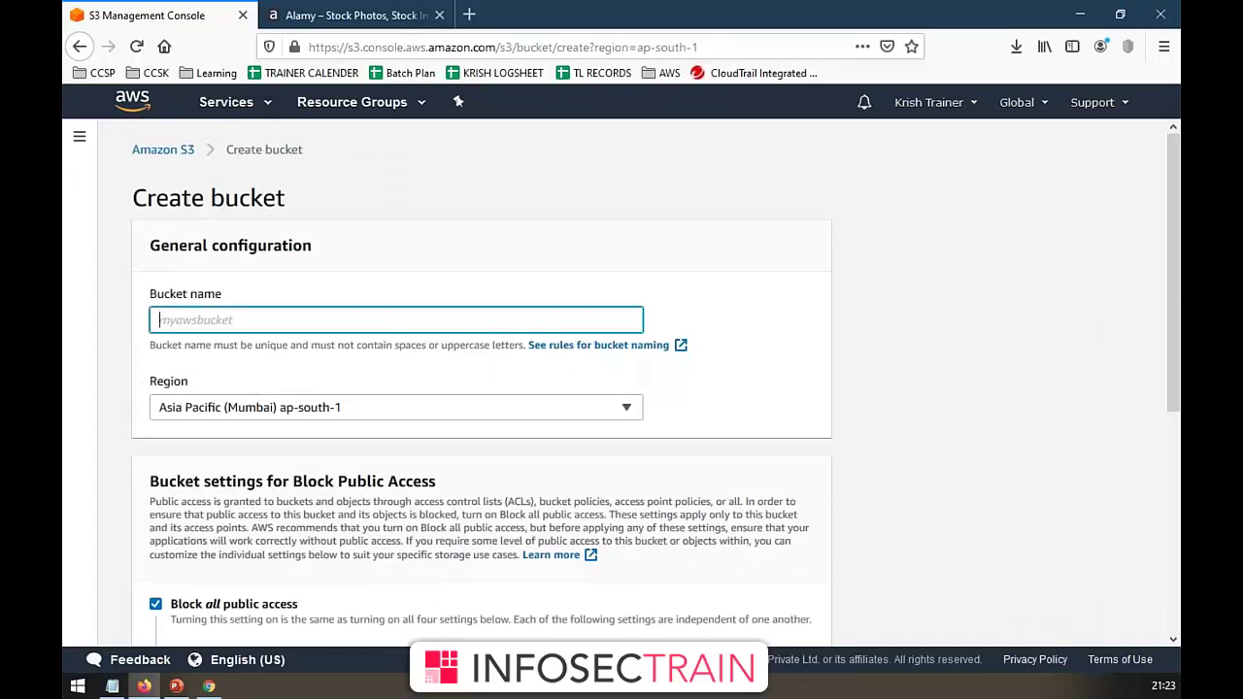
text(m)
click(656, 414)
click(350, 416)
click(354, 417)
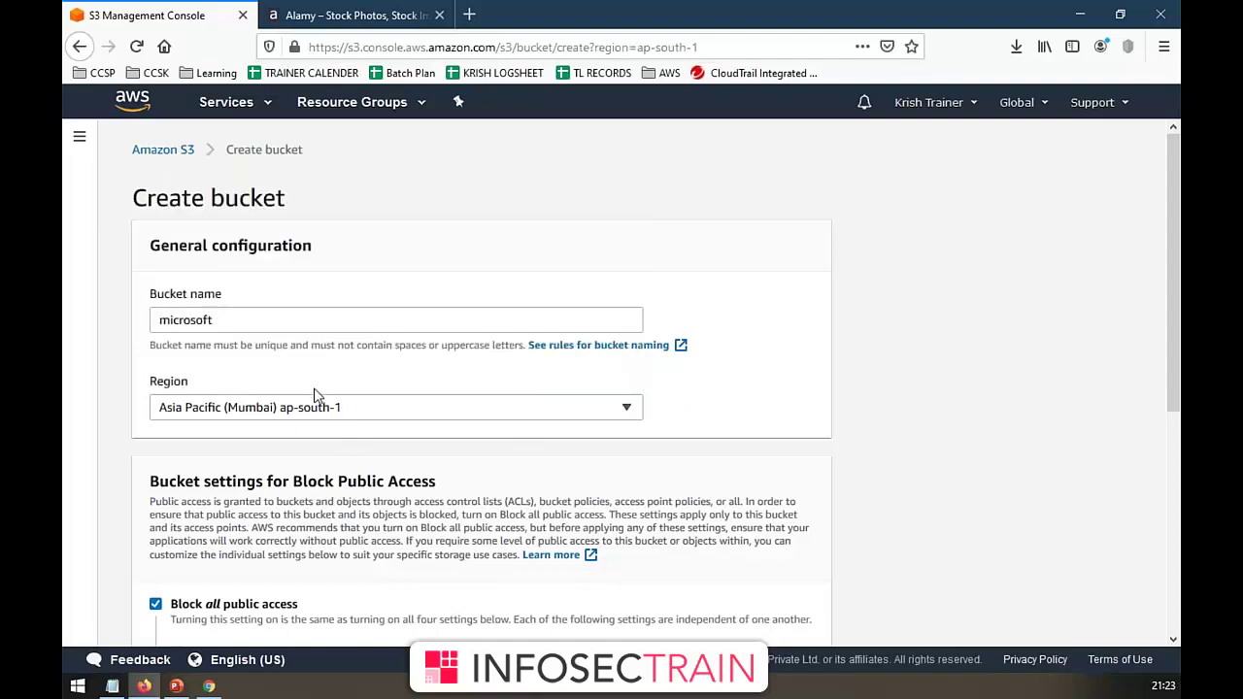
scroll(313, 395, down, 3)
click(250, 335)
click(250, 335)
scroll(259, 425, down, 2)
click(771, 617)
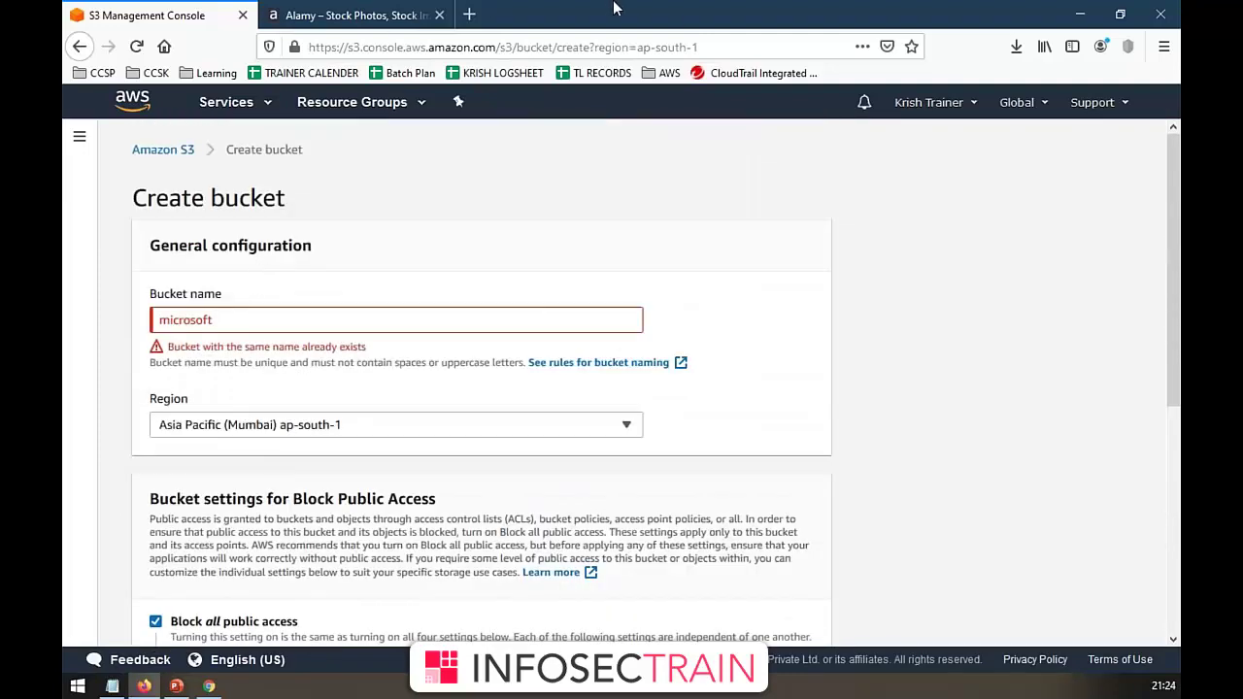
- Mark both ends of the message below the bucket name in red ink, and return to the bucket list
key(ctrl+2)
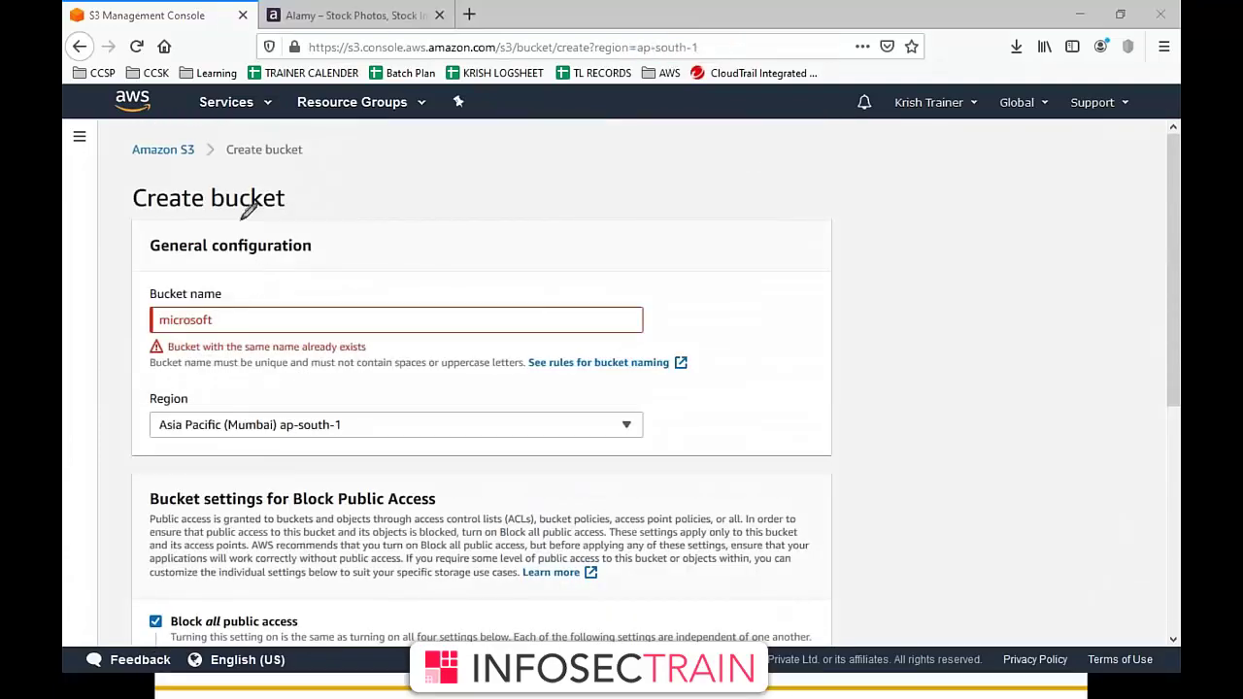
drag(162, 330, 189, 361)
drag(324, 337, 348, 371)
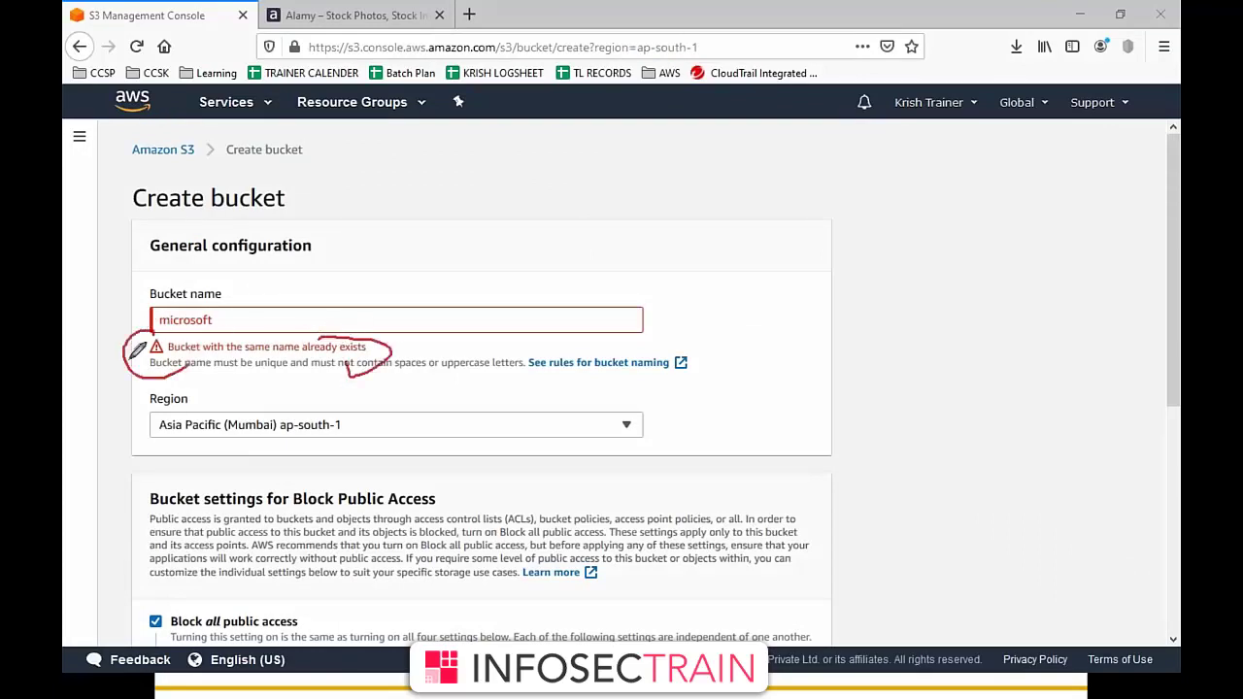
click(163, 150)
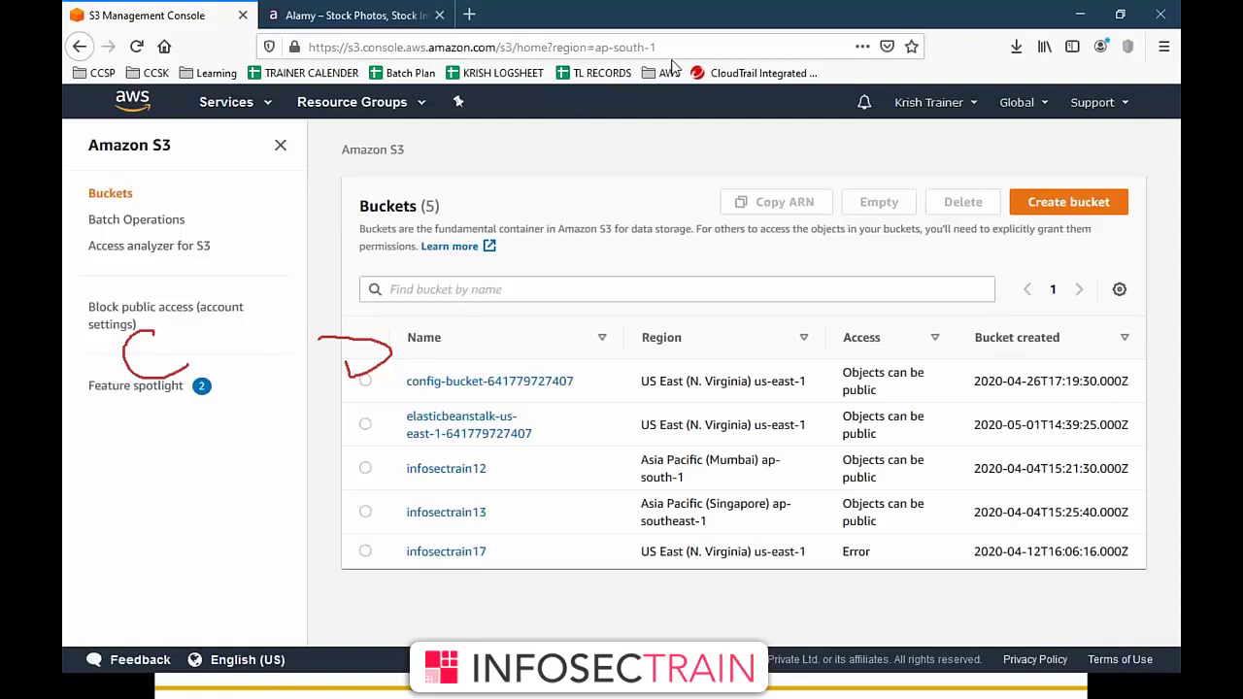
- Create a bucket named "infosectrain" in the Asia Pacific (Mumbai) ap-south-1 region
click(1041, 206)
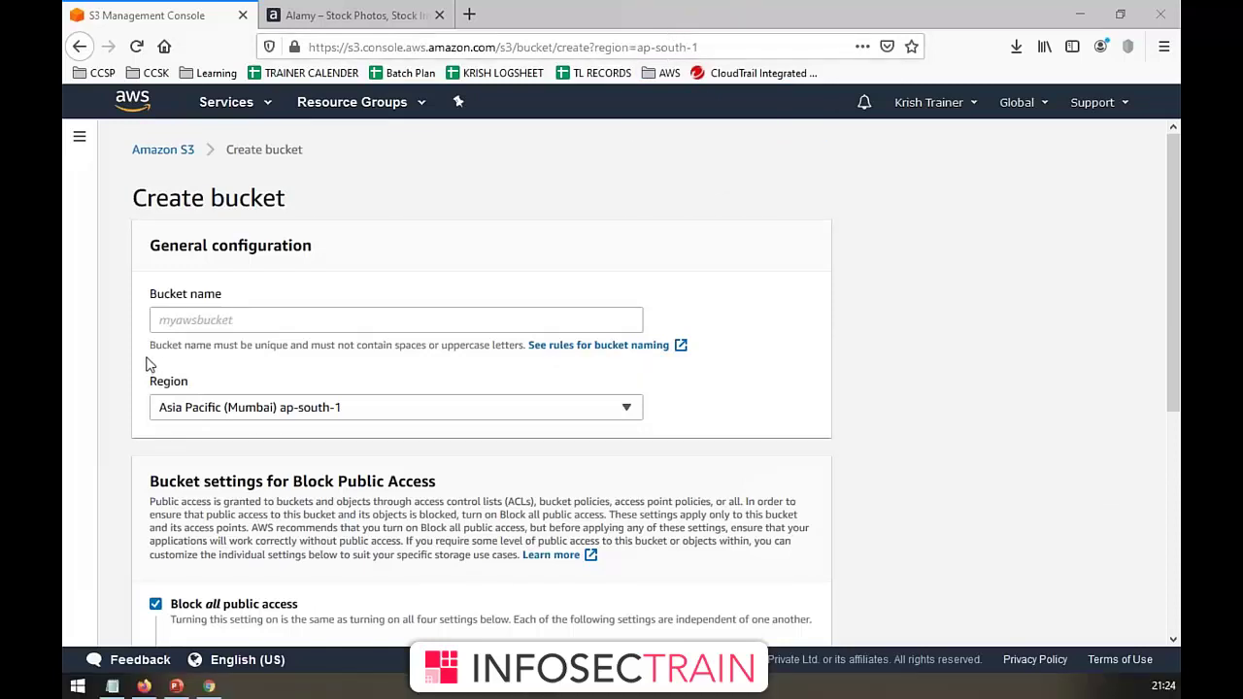
click(202, 319)
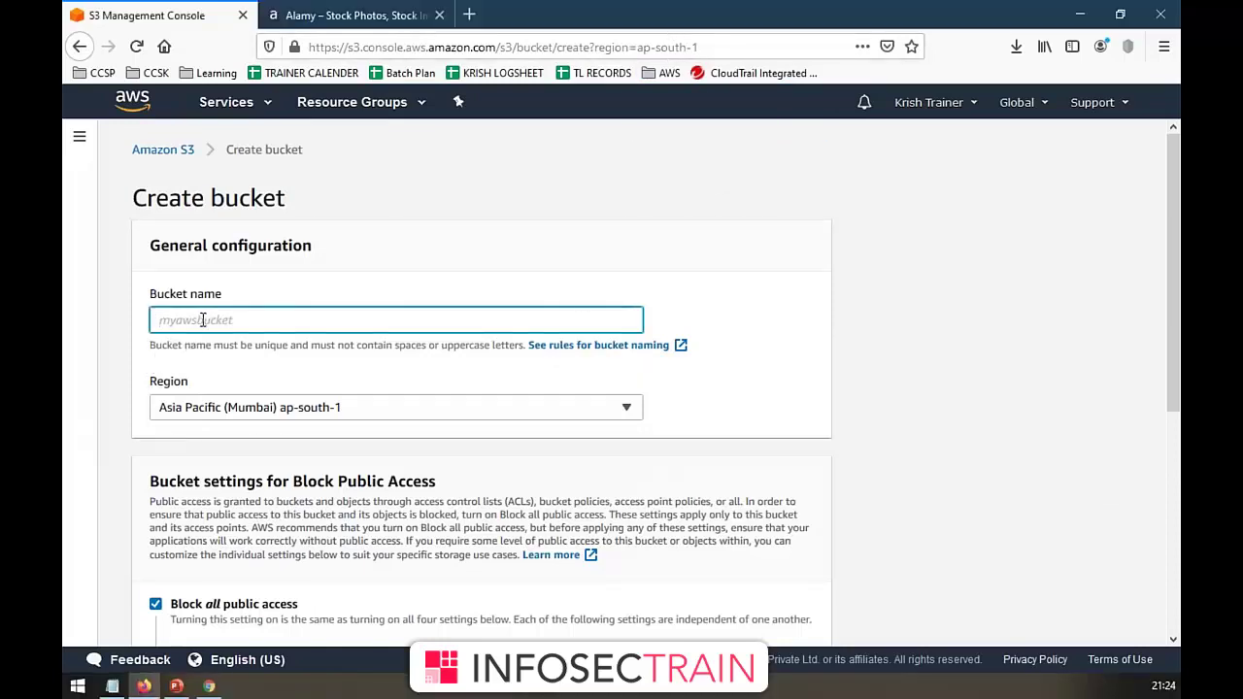
text(infosectrain)
click(240, 394)
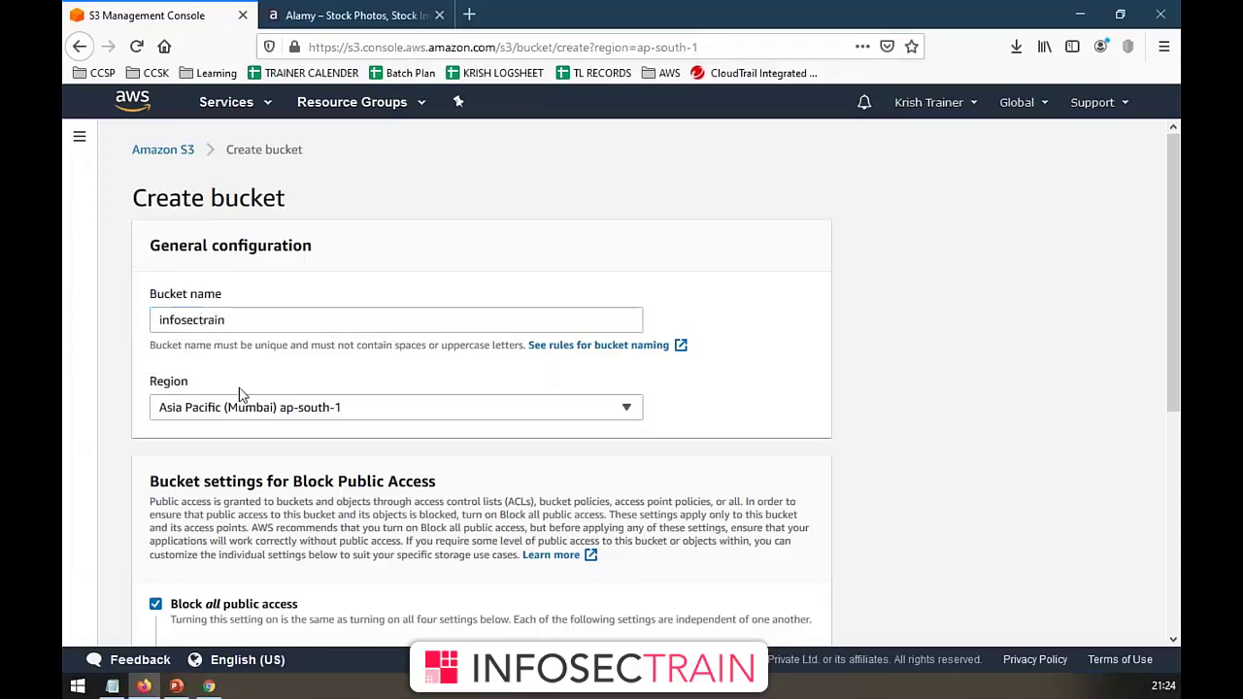
scroll(241, 394, down, 5)
click(767, 625)
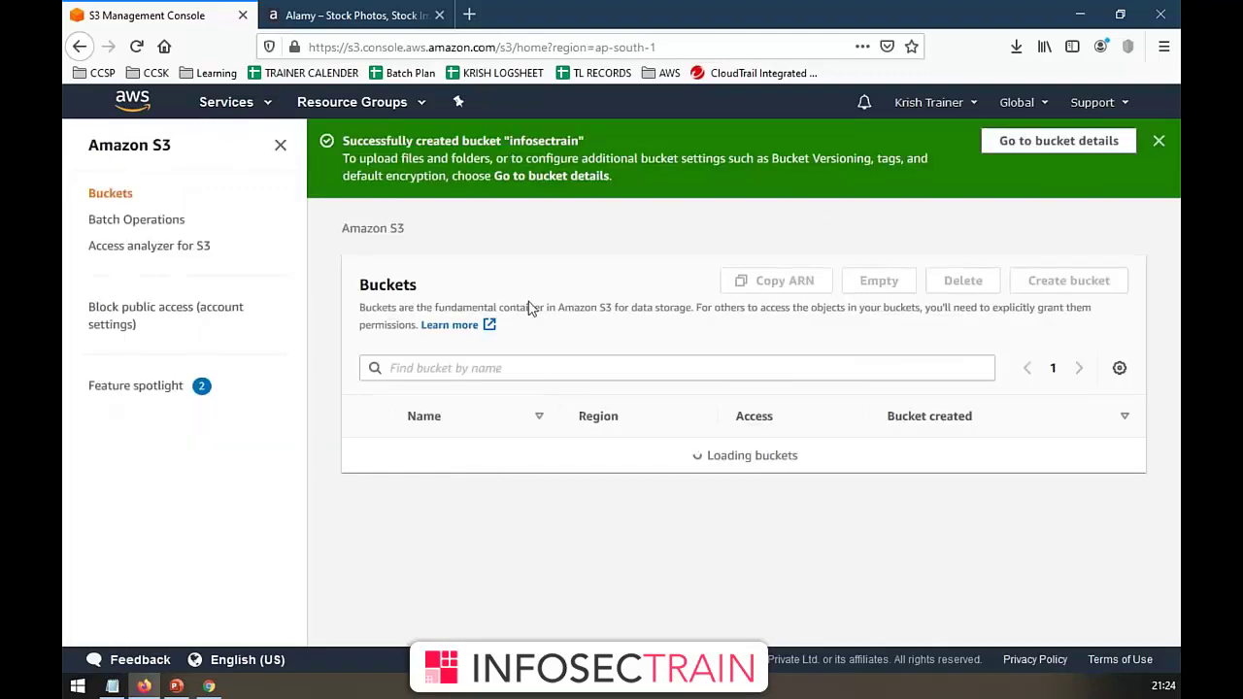
- Open the new infosectrain bucket to view its contents, and return to the bucket list
scroll(416, 505, down, 1)
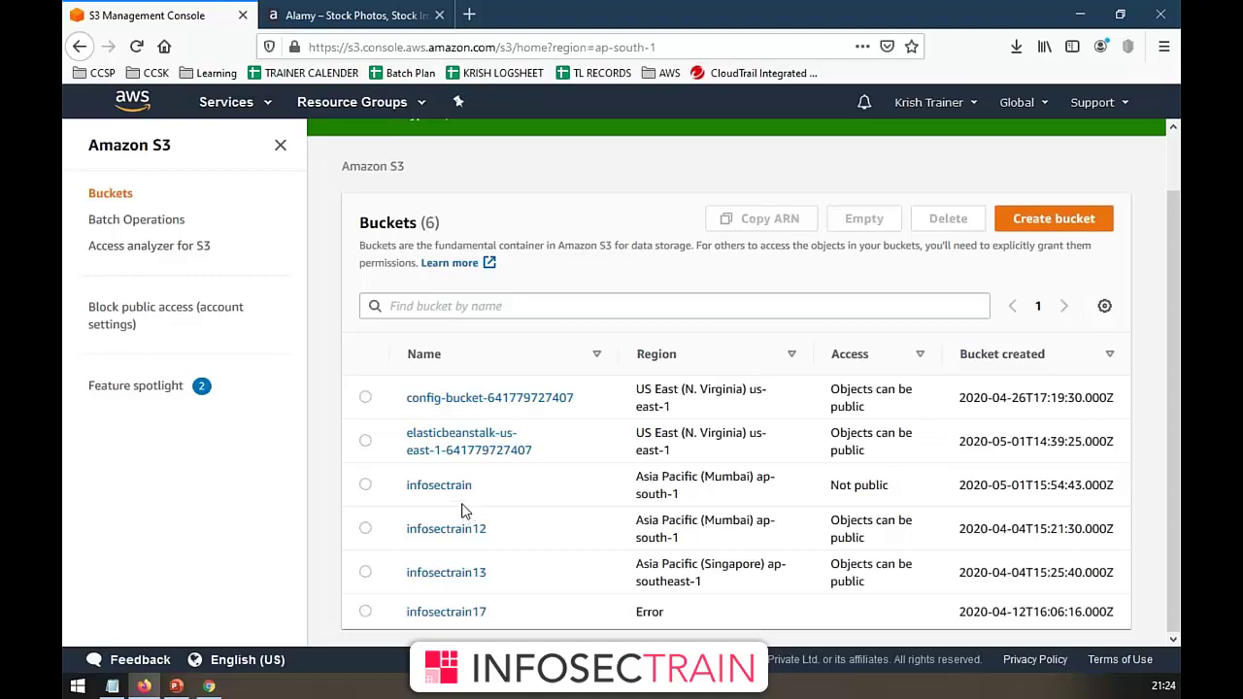
click(439, 486)
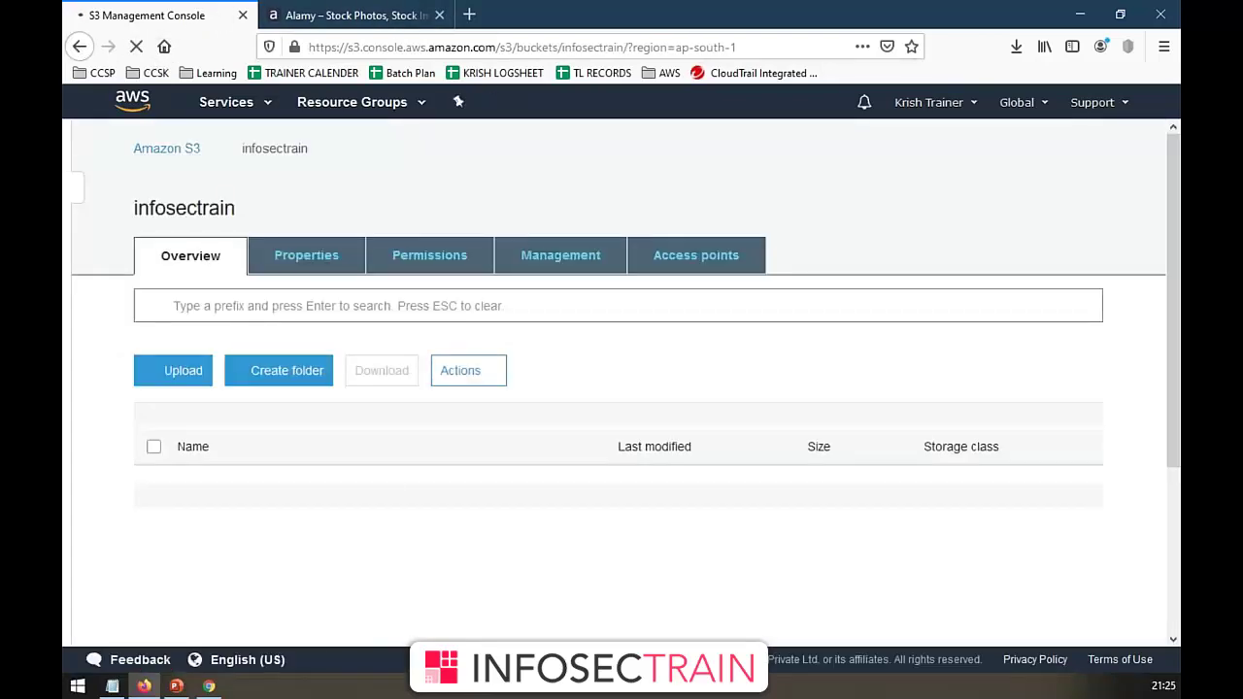
click(79, 46)
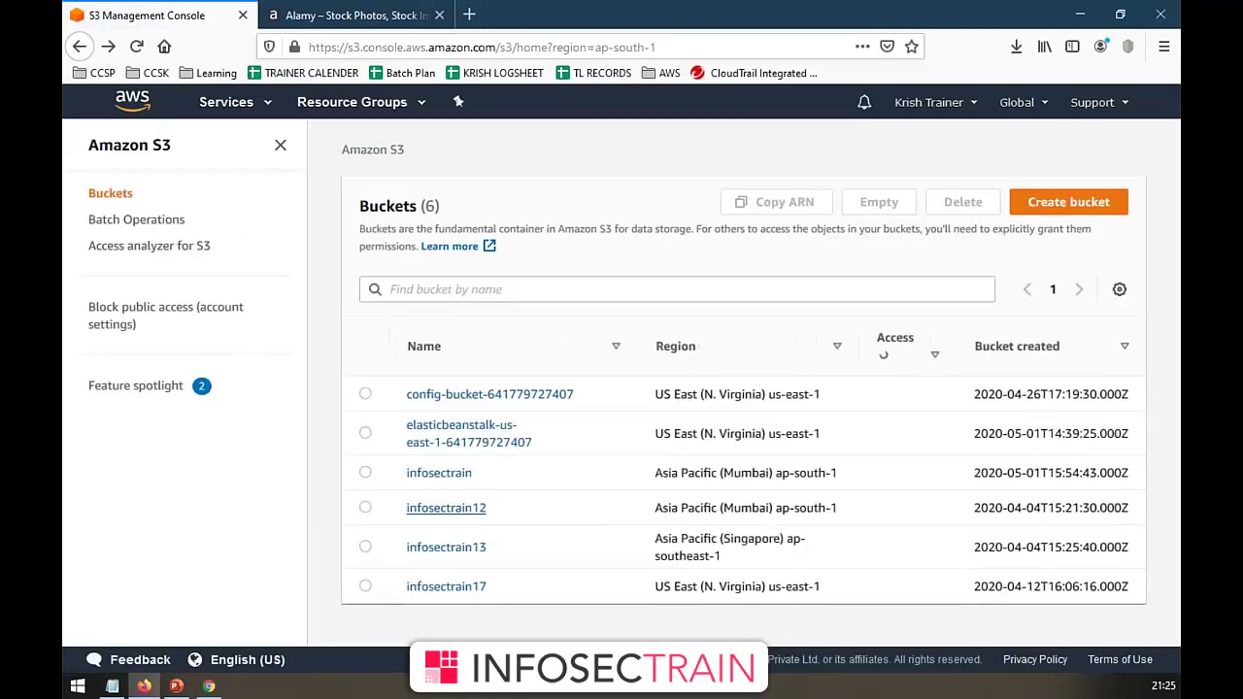
- Open the infosectrain12 bucket and look over the objects stored in it
click(446, 511)
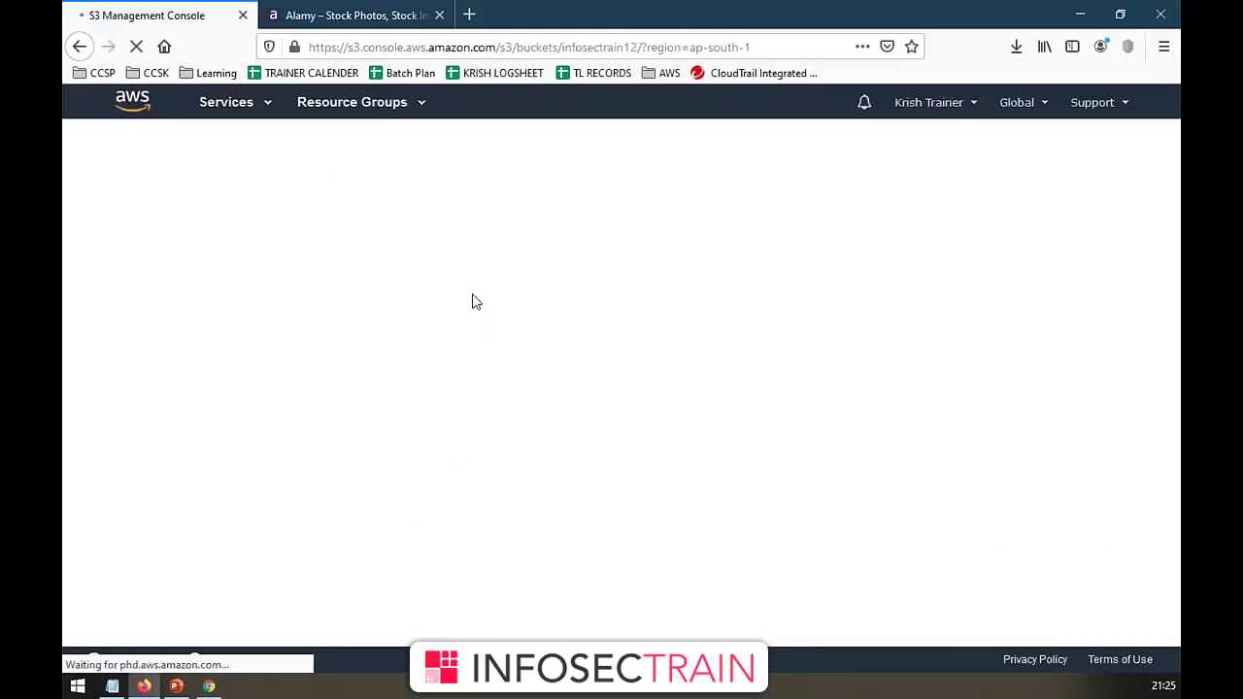
scroll(375, 321, down, 3)
scroll(375, 322, up, 3)
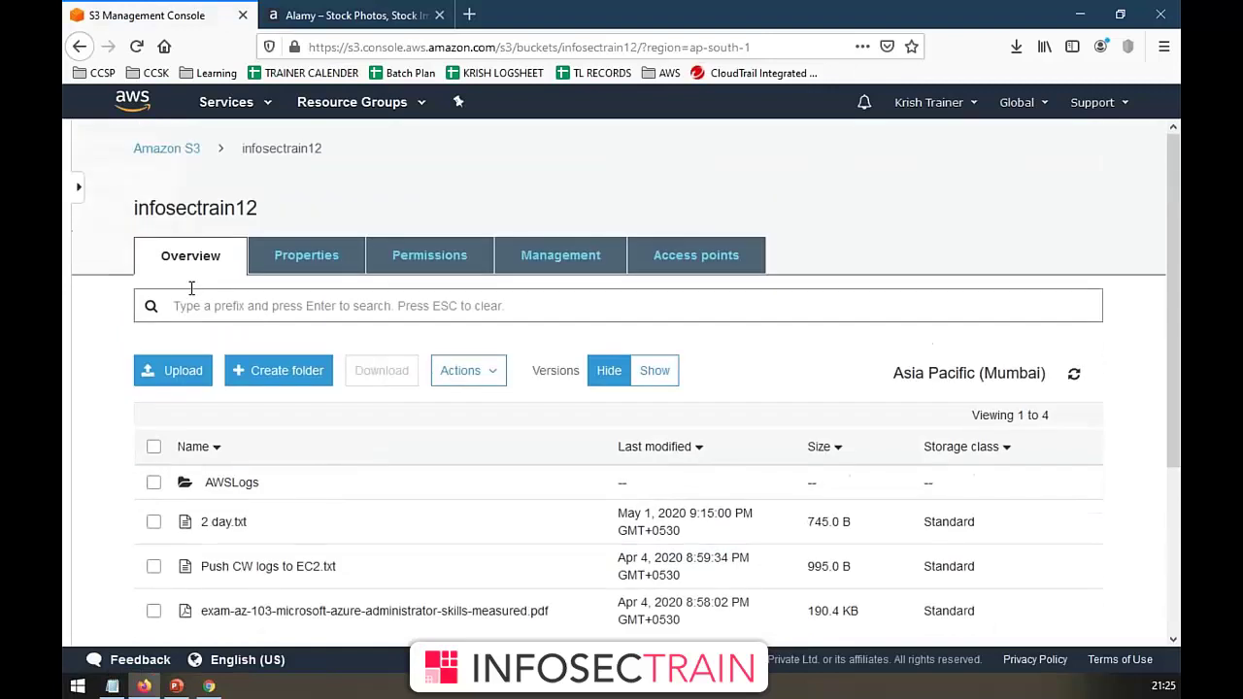
- Start an upload to the infosectrain12 bucket and browse the Desktop for a file to add, selecting AWS_CERT
click(166, 375)
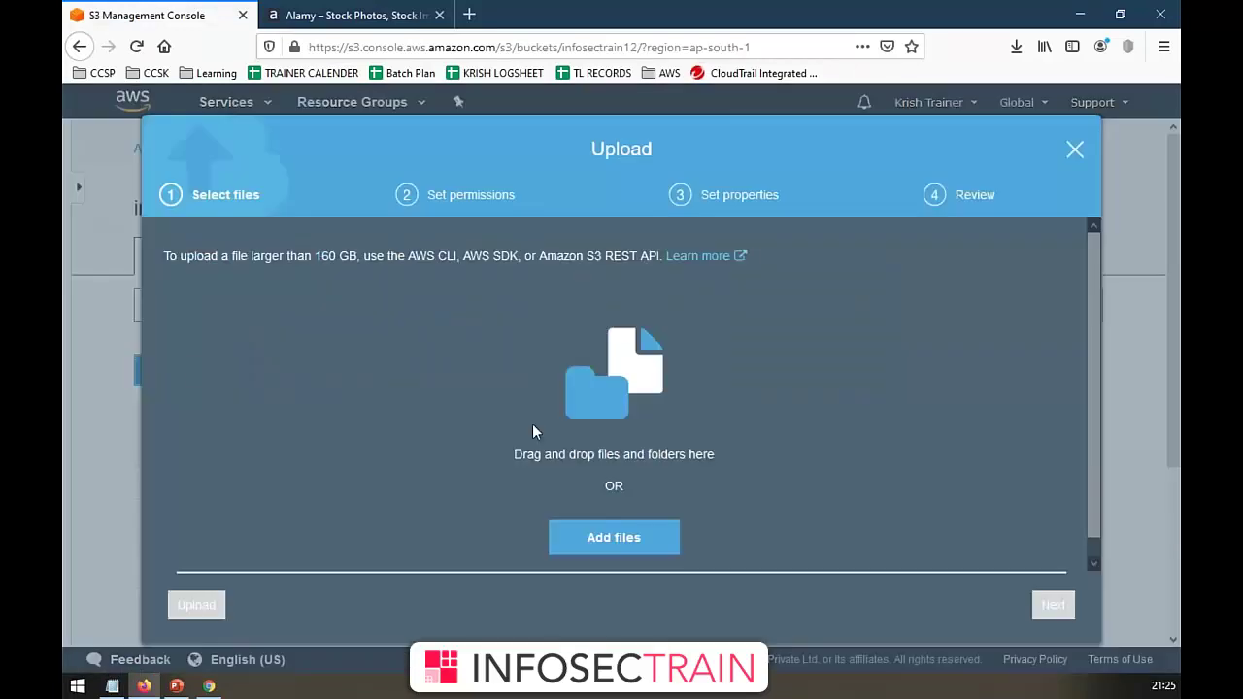
click(642, 541)
scroll(402, 244, down, 5)
scroll(385, 282, down, 6)
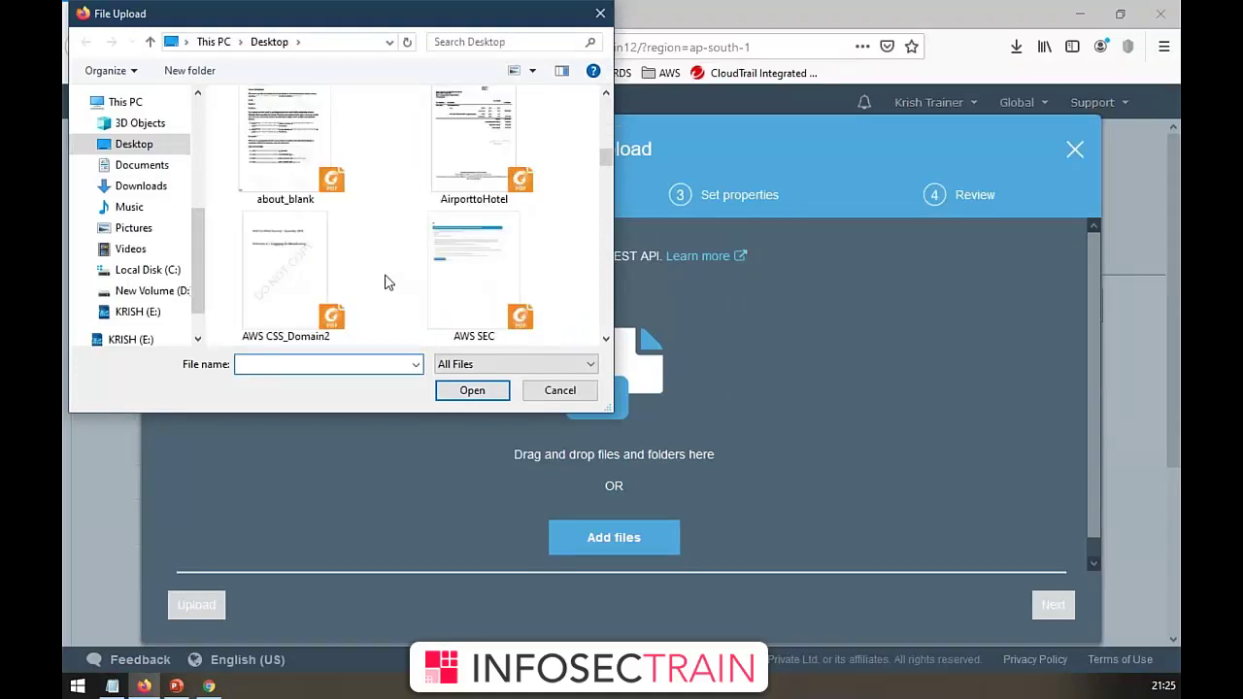
scroll(385, 282, down, 1)
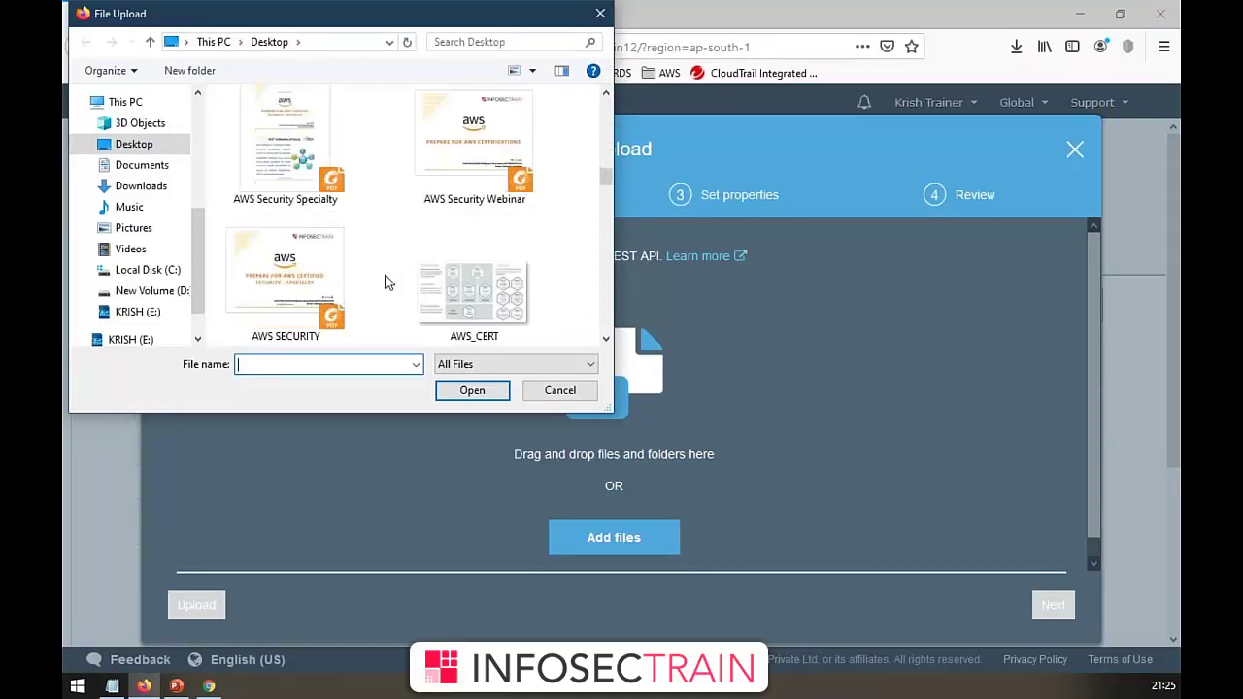
click(428, 294)
scroll(425, 297, down, 2)
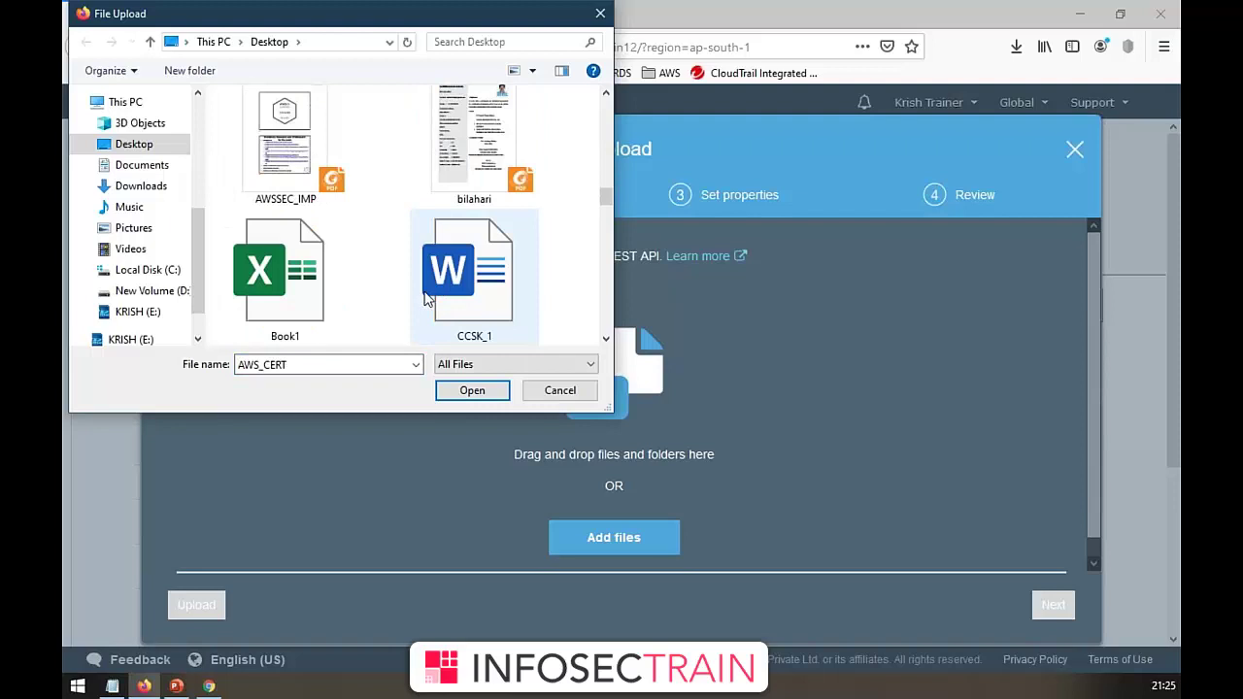
- Add Push CW logs to EC2 from the Desktop alongside AWS_CERT and upload both files to the infosectrain12 bucket
scroll(425, 298, down, 1)
scroll(418, 302, down, 1)
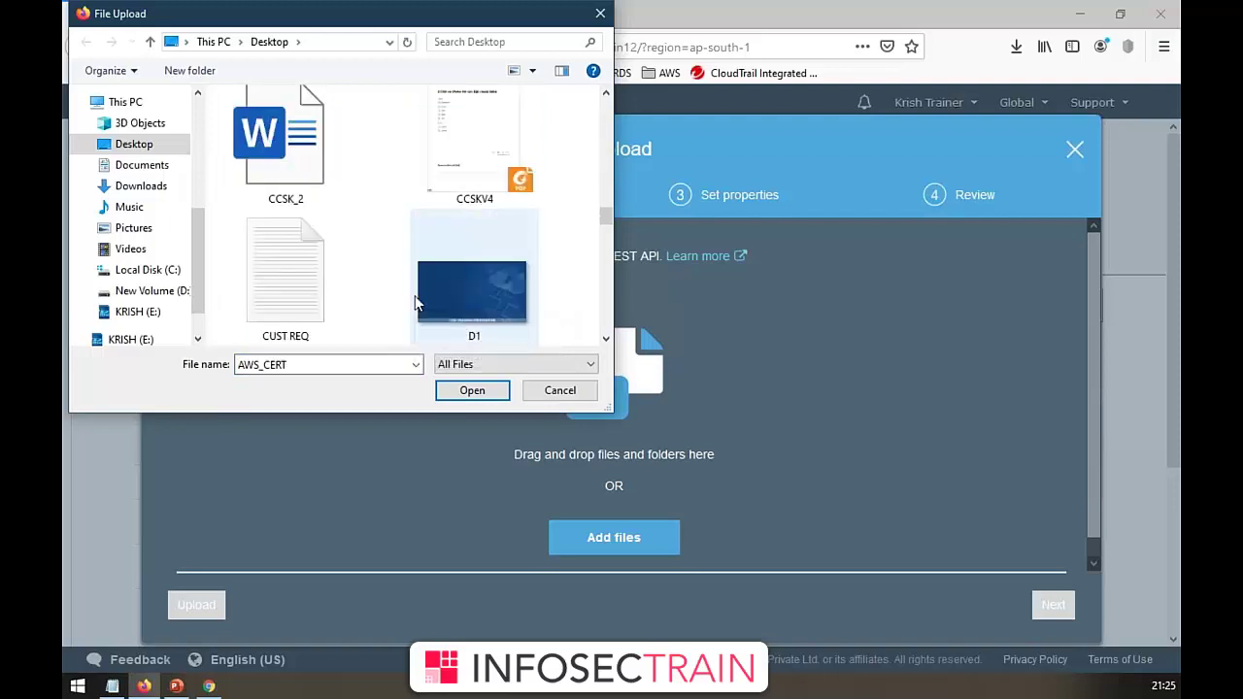
scroll(415, 302, down, 1)
scroll(415, 303, down, 3)
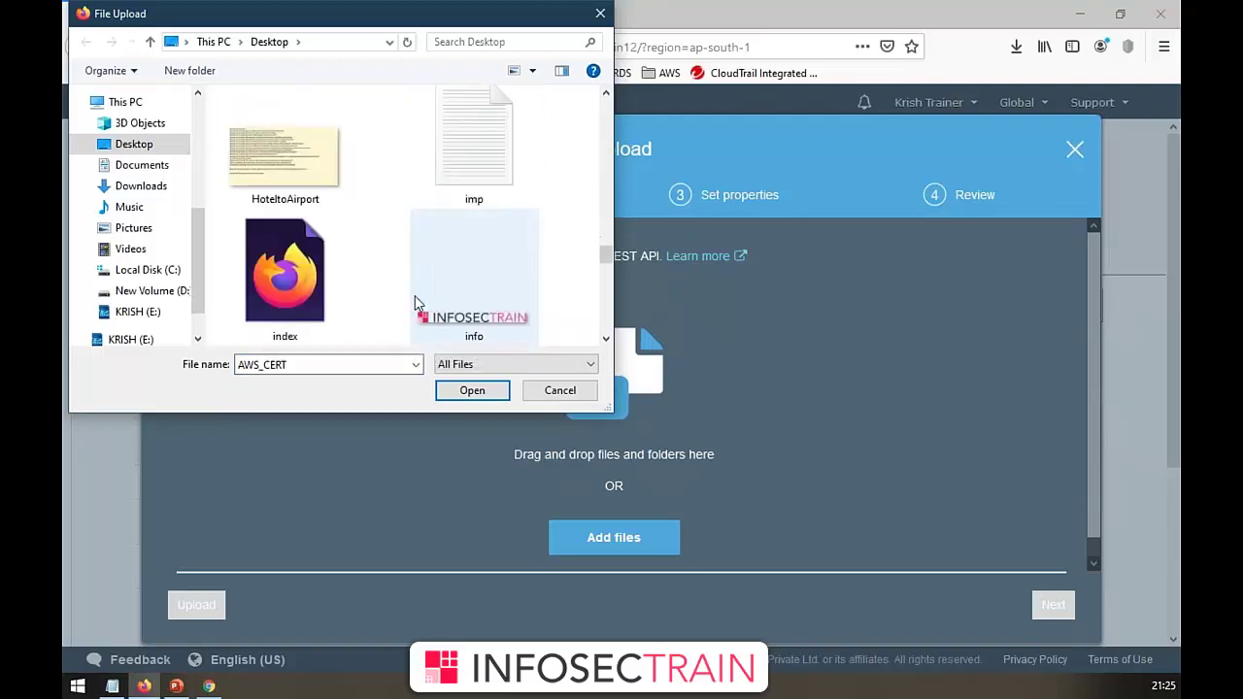
scroll(415, 303, down, 1)
scroll(415, 303, down, 2)
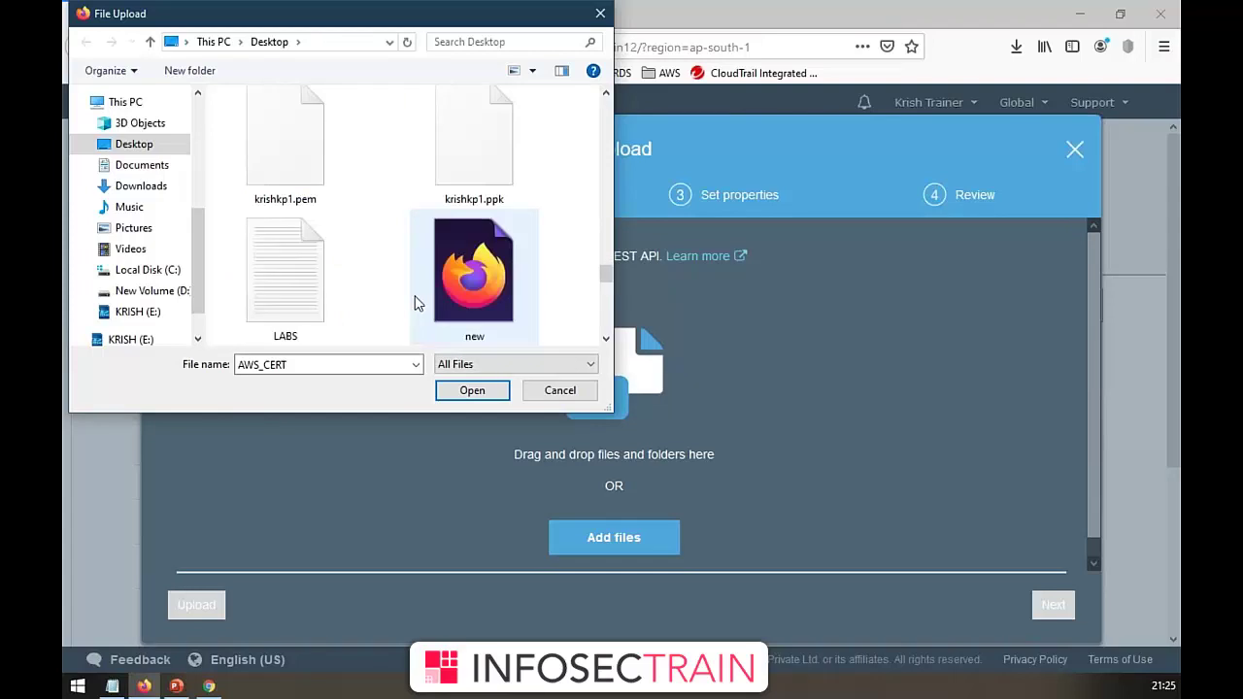
ctrl+click(322, 281)
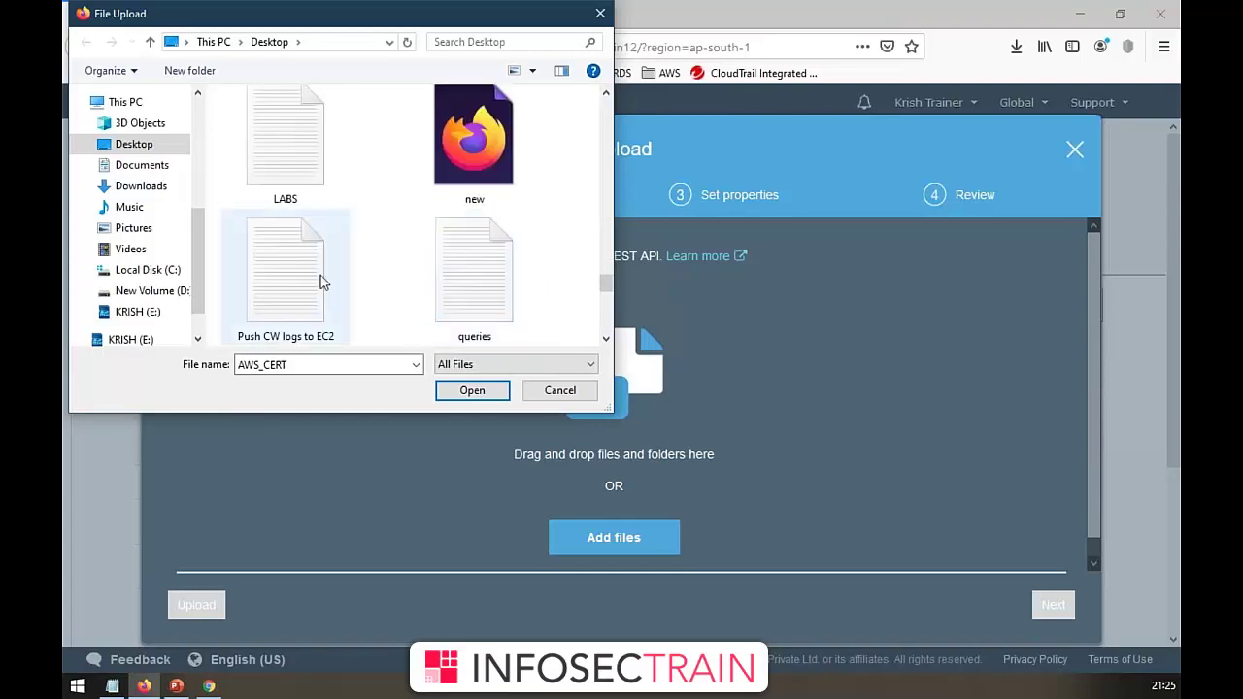
click(475, 393)
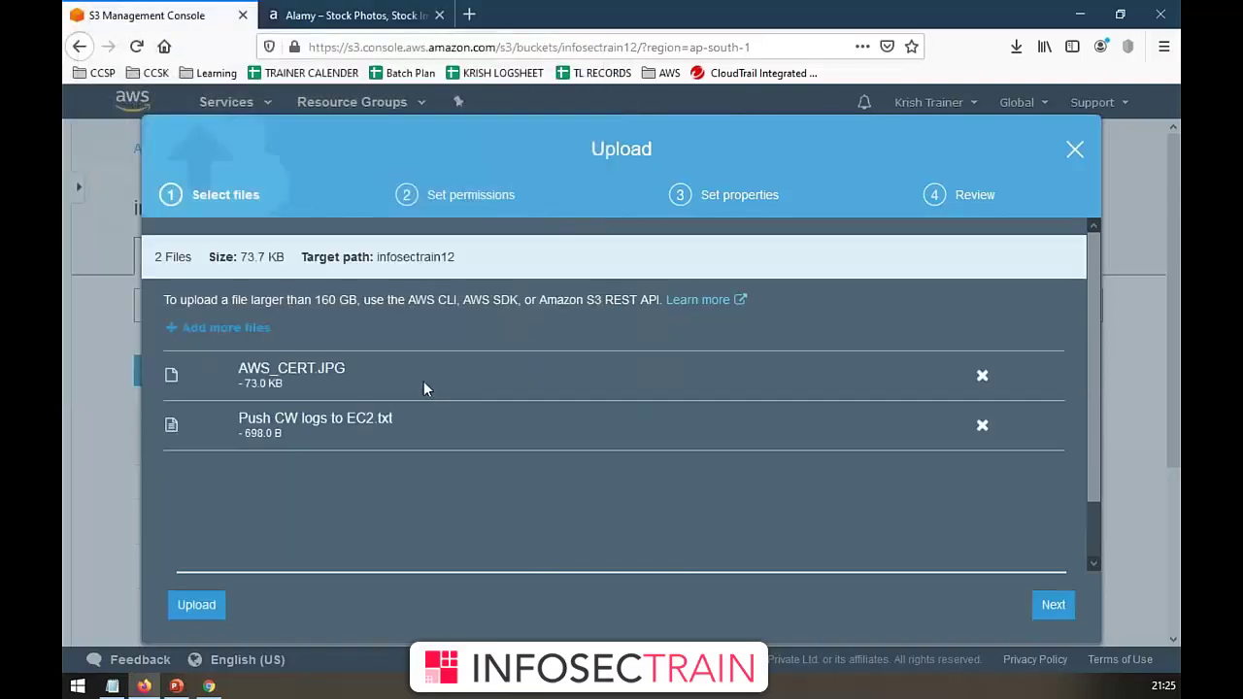
click(195, 604)
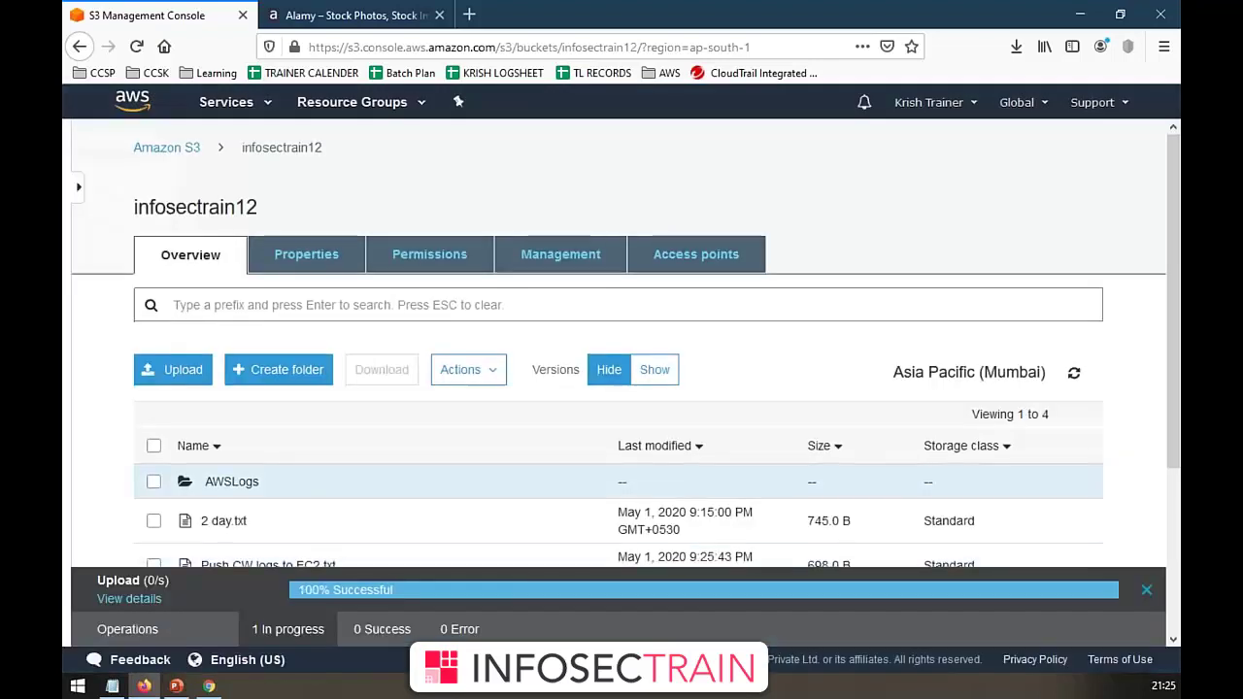
- Open the uploaded AWS_CERT.JPG object's details and view its object URL
scroll(622, 388, down, 3)
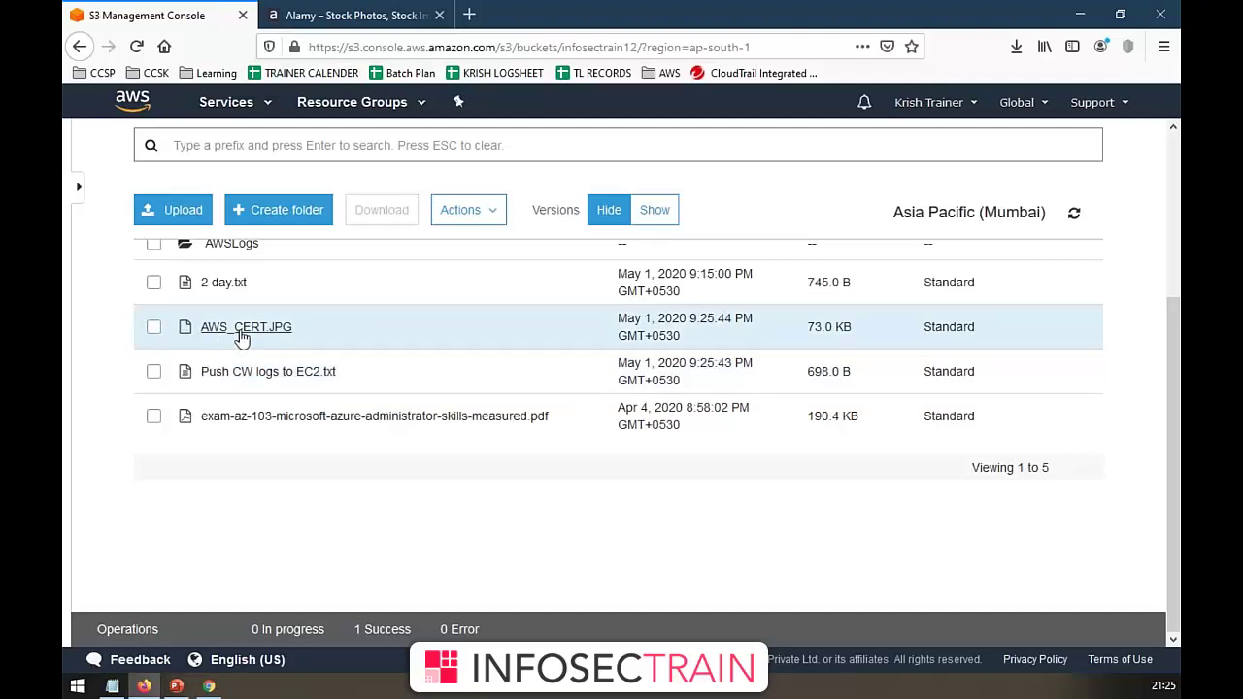
click(242, 330)
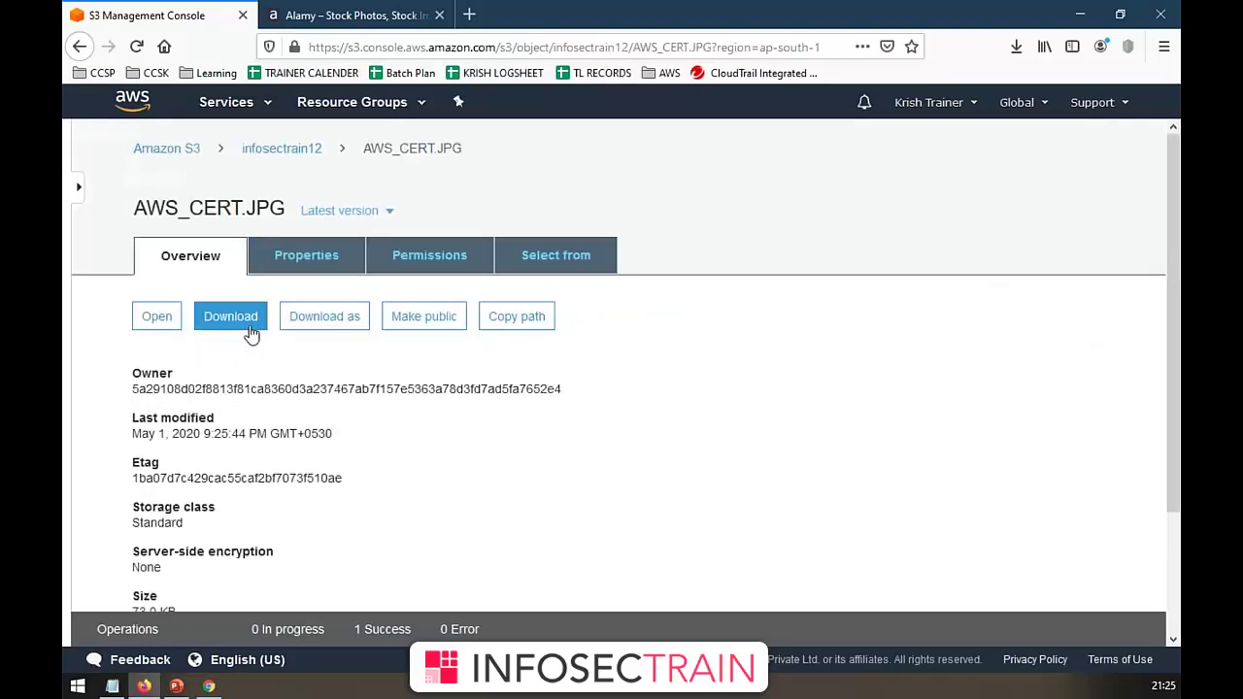
scroll(285, 411, down, 2)
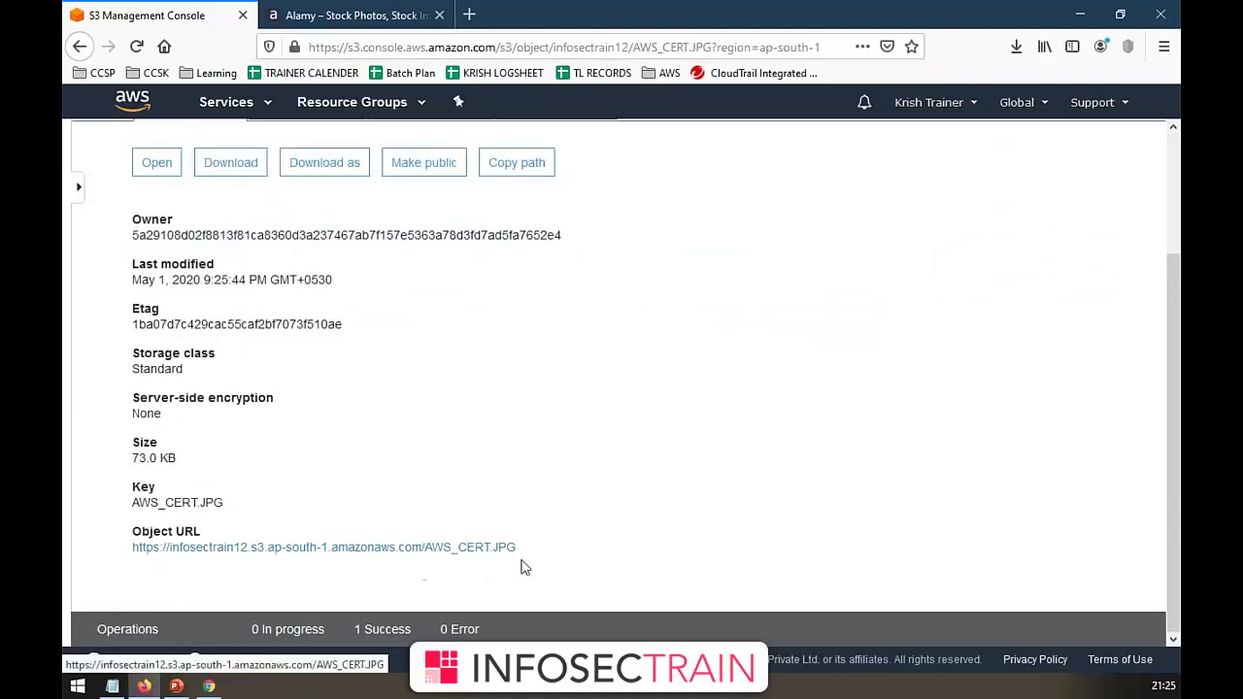
drag(515, 549, 127, 551)
scroll(304, 454, up, 2)
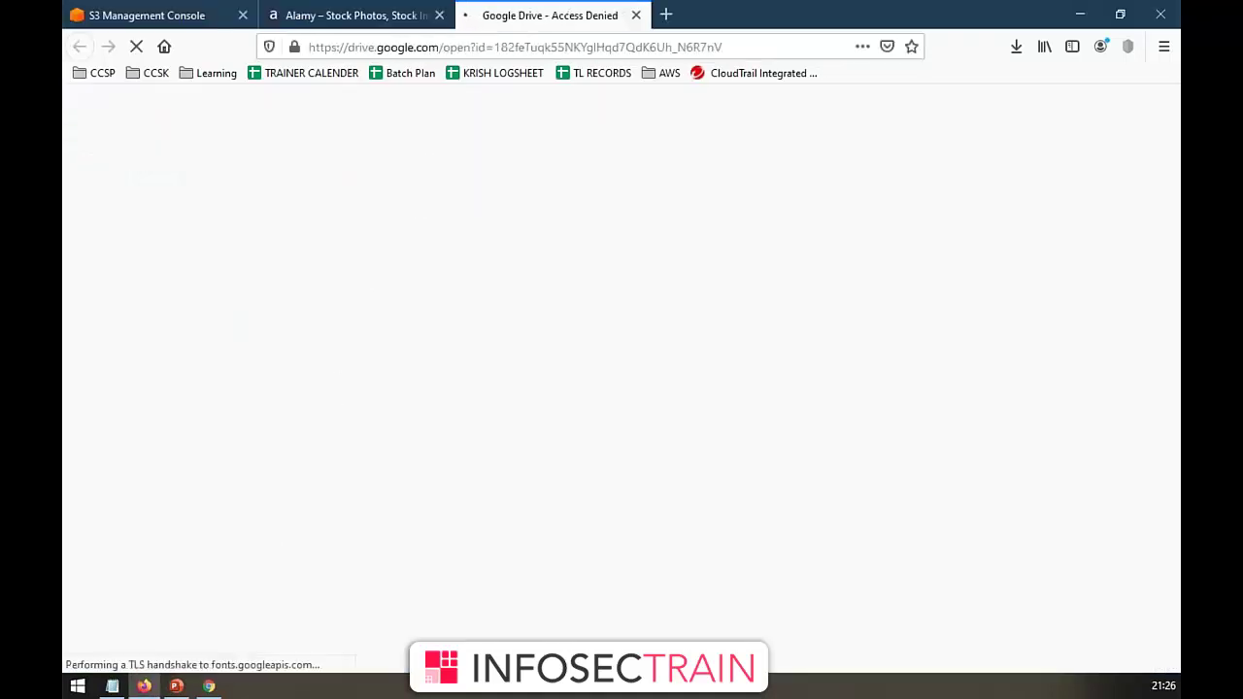
middle_click(474, 19)
scroll(281, 511, down, 3)
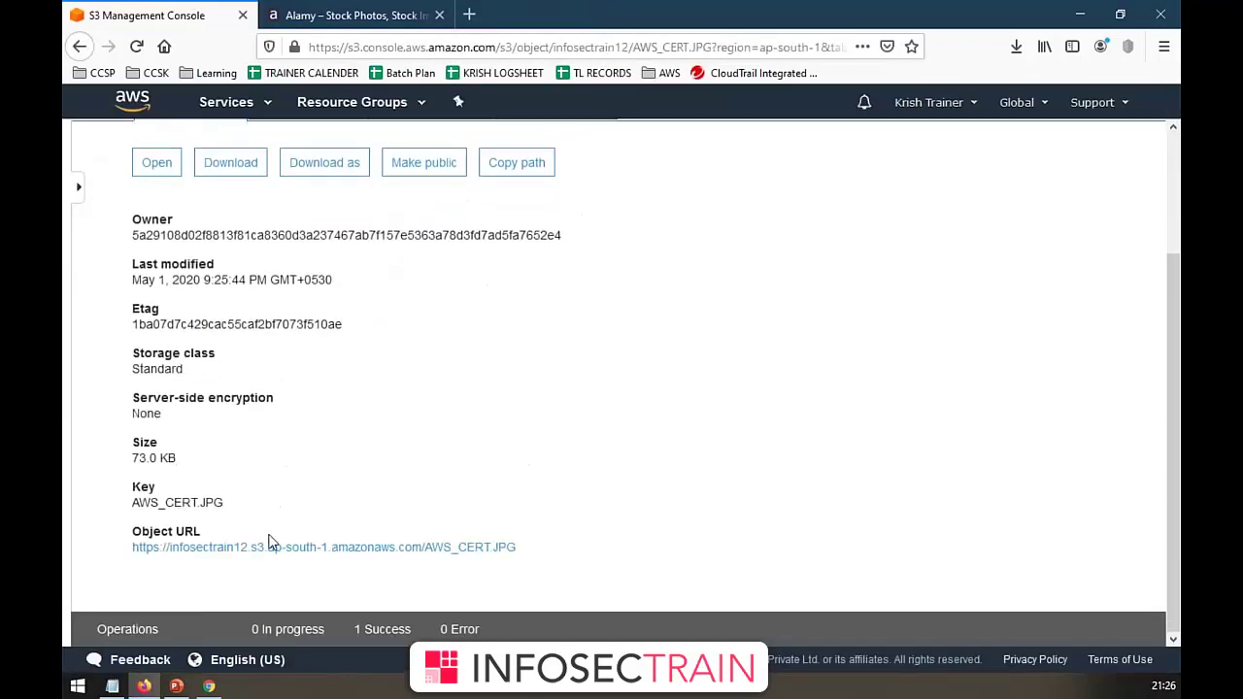
click(272, 547)
click(80, 47)
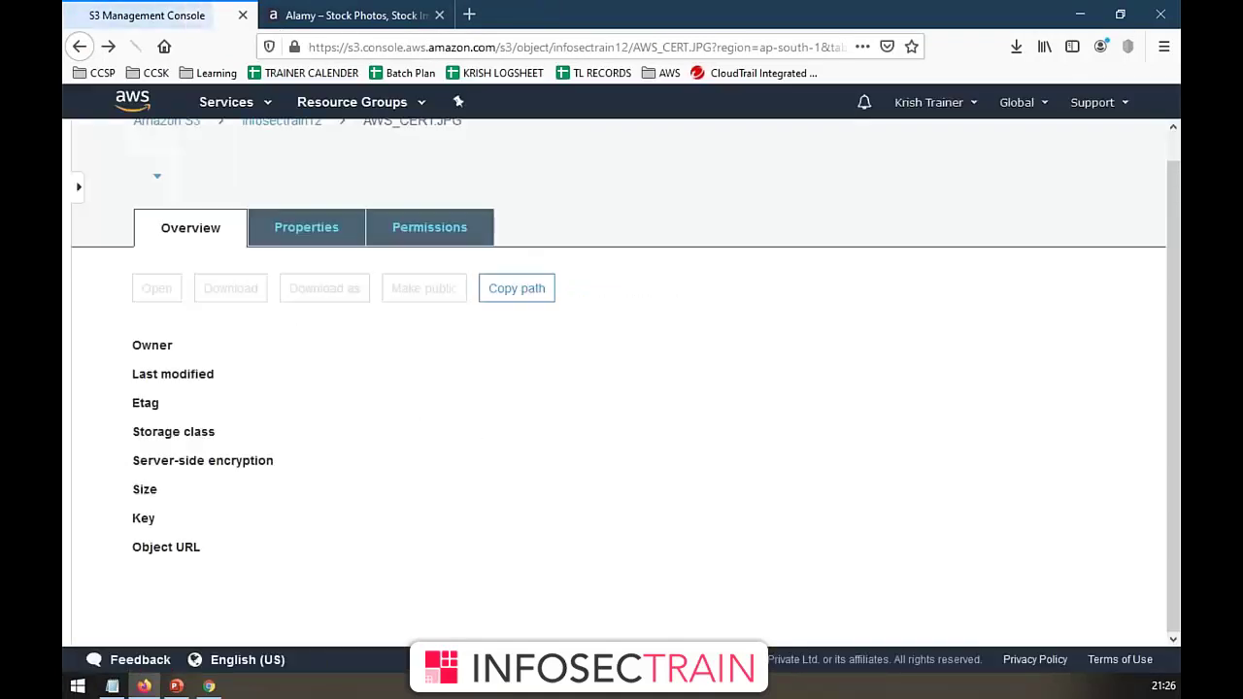
- Copy the object URL of AWS_CERT.JPG and load it in a new browser tab
scroll(560, 567, down, 2)
drag(564, 569, 130, 570)
key(ctrl+c)
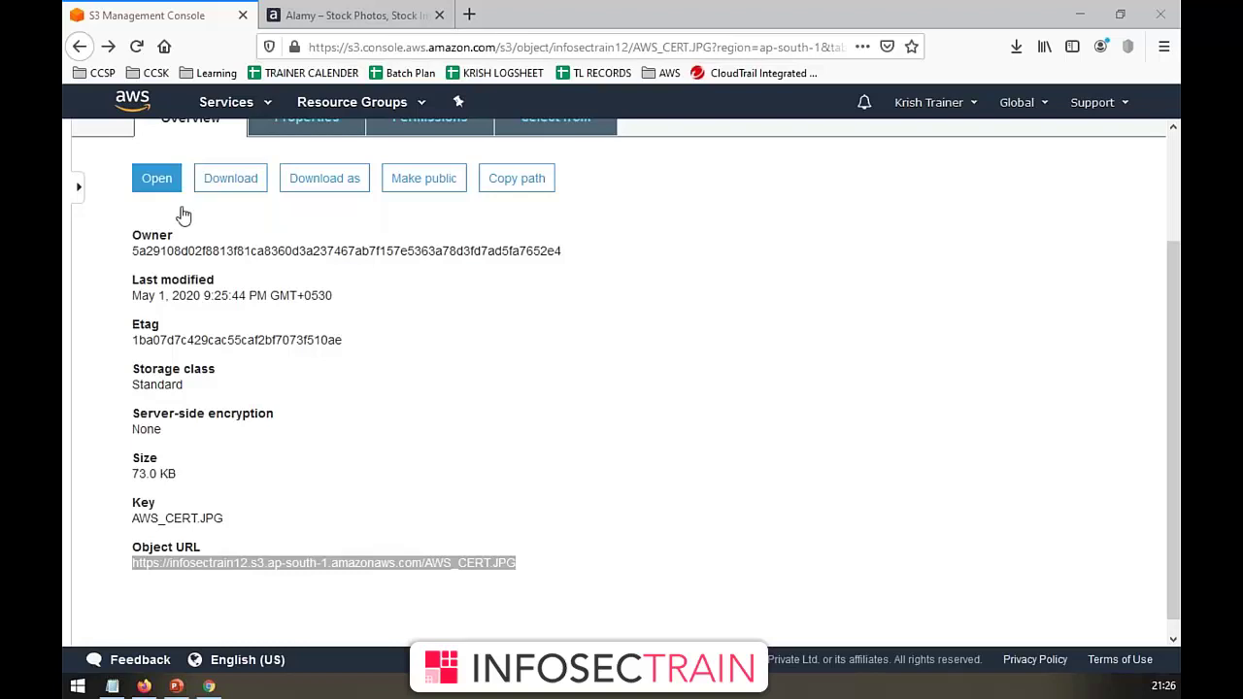
click(406, 17)
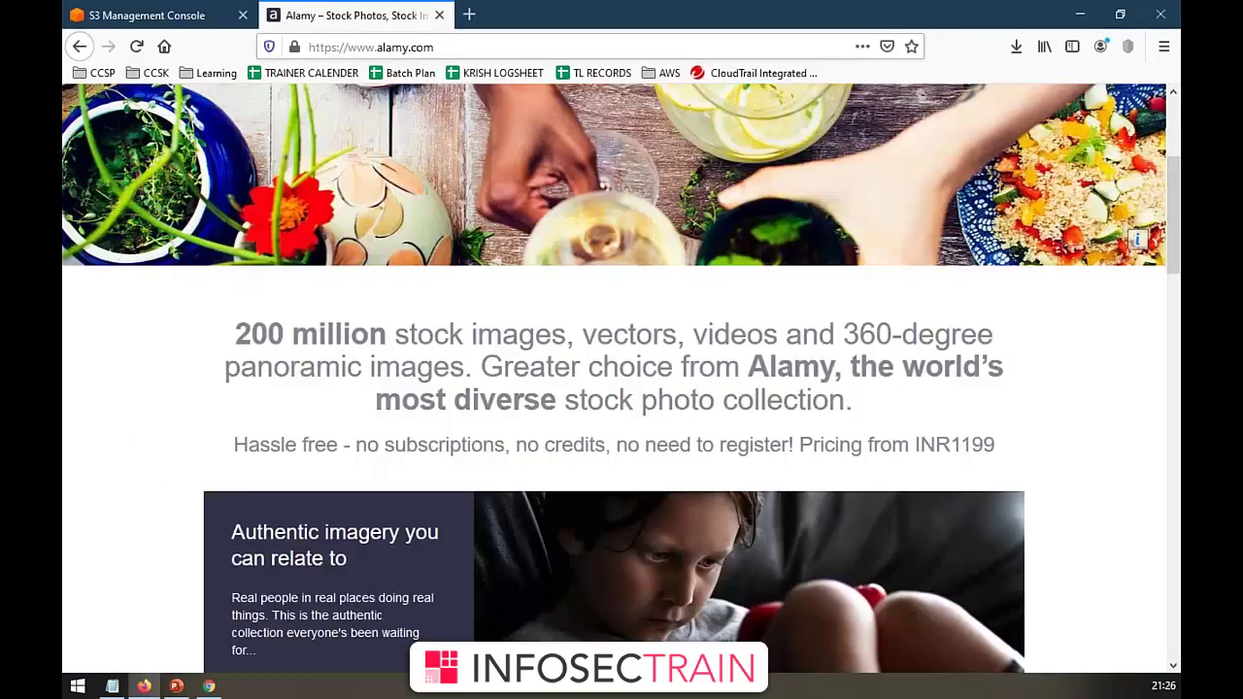
click(470, 14)
right_click(449, 46)
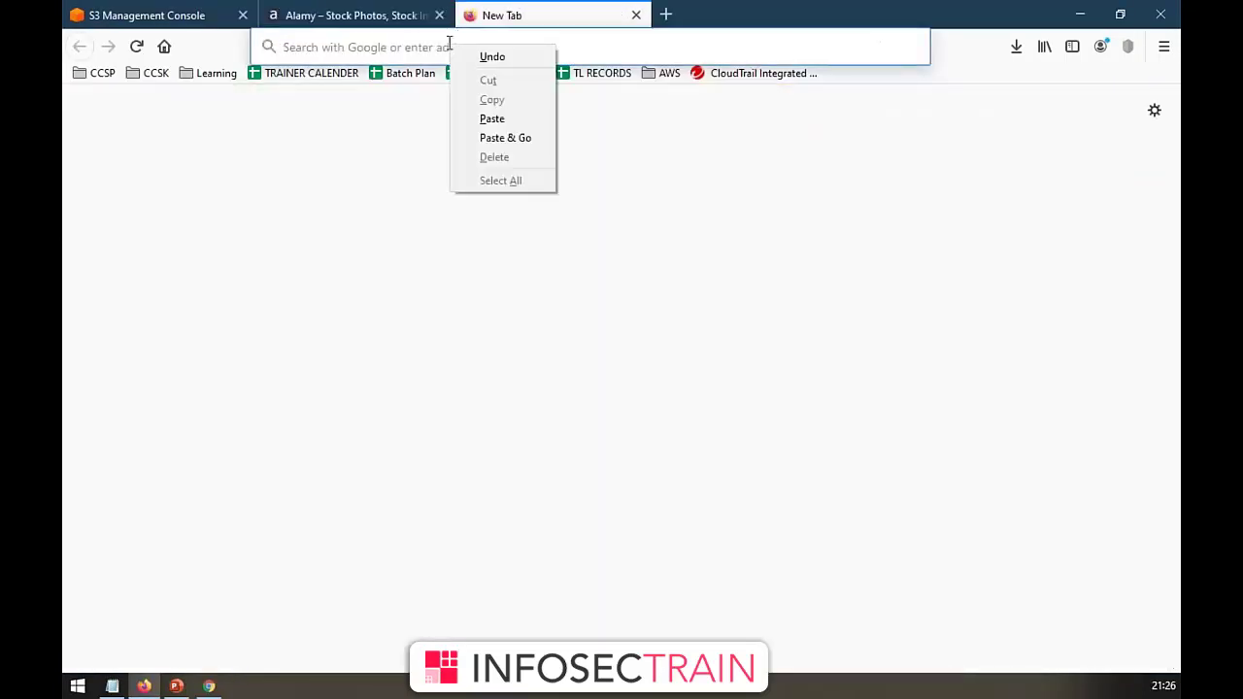
click(505, 138)
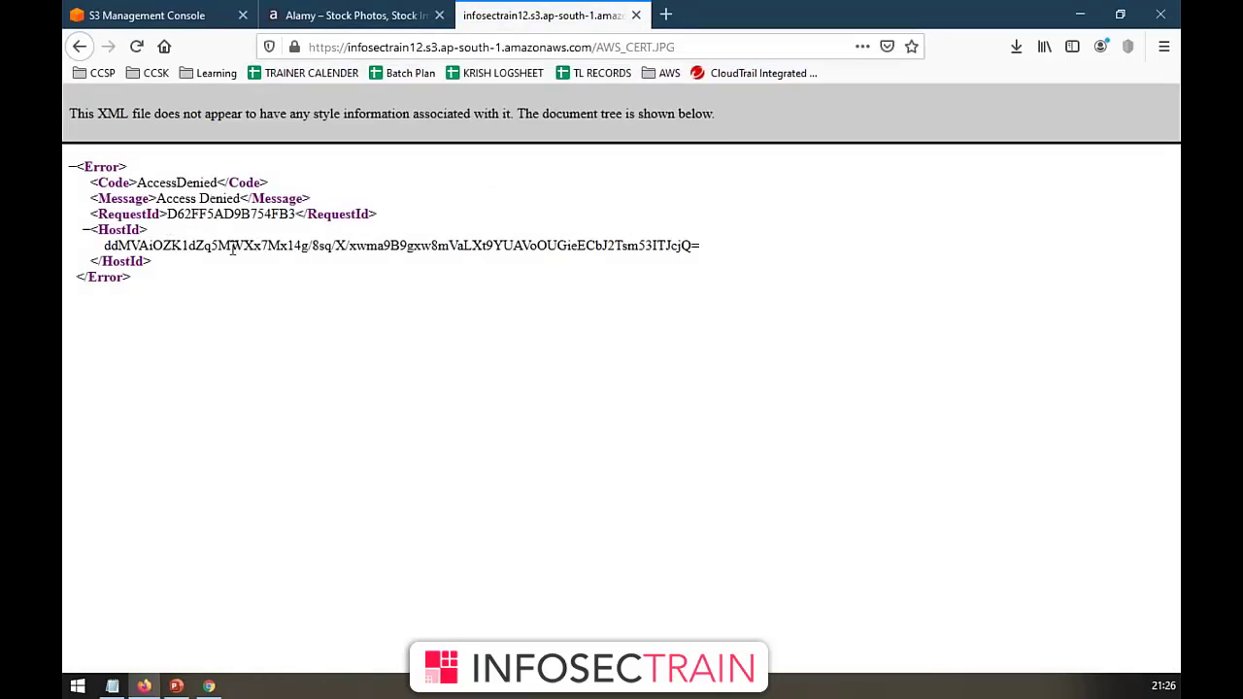
- Return to the S3 console and make the AWS_CERT.JPG object public
click(191, 22)
click(423, 503)
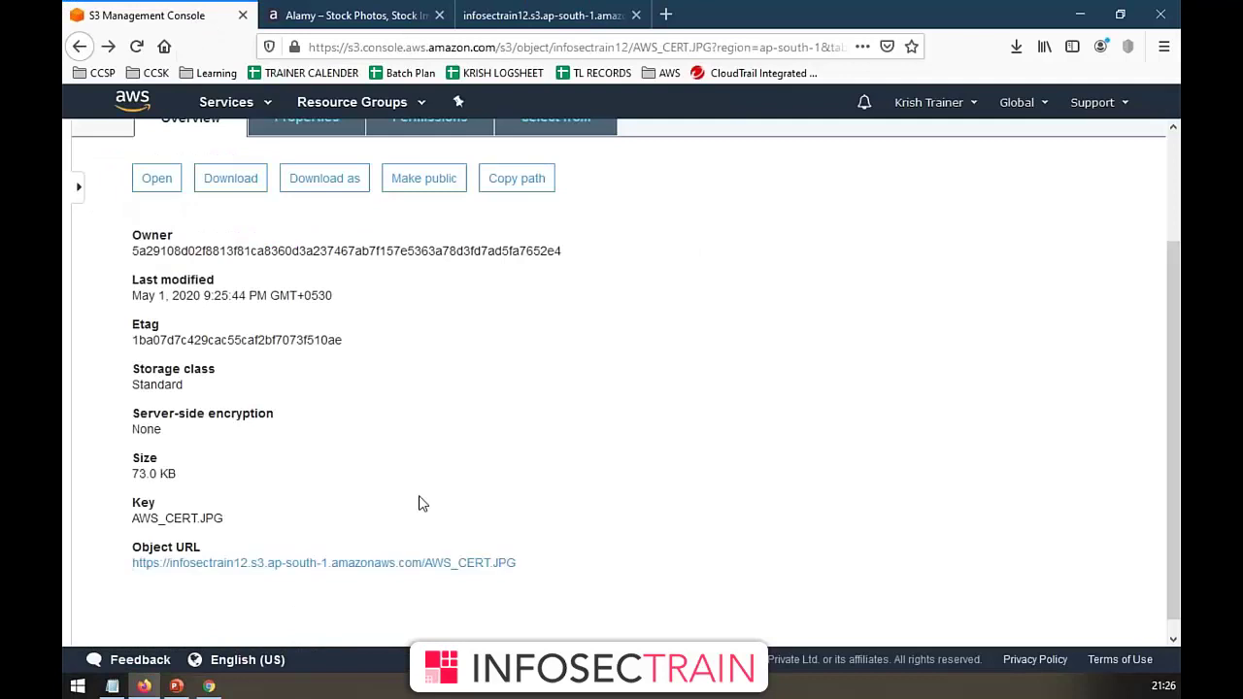
click(425, 184)
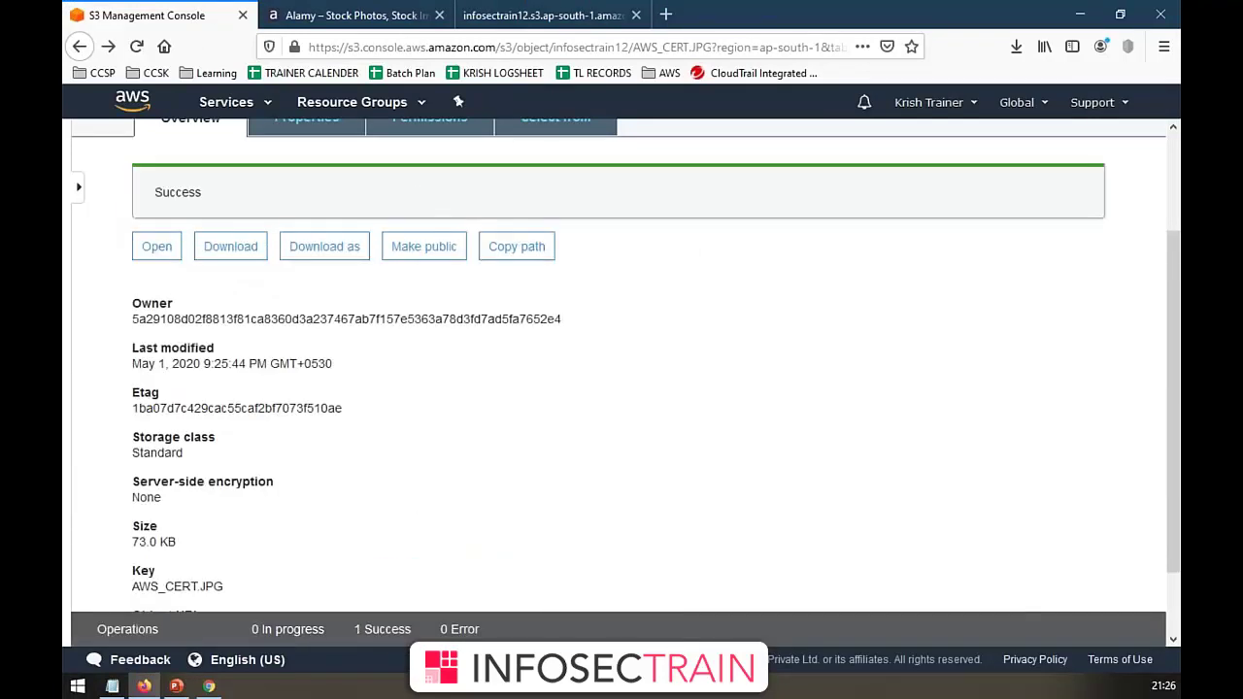
click(416, 262)
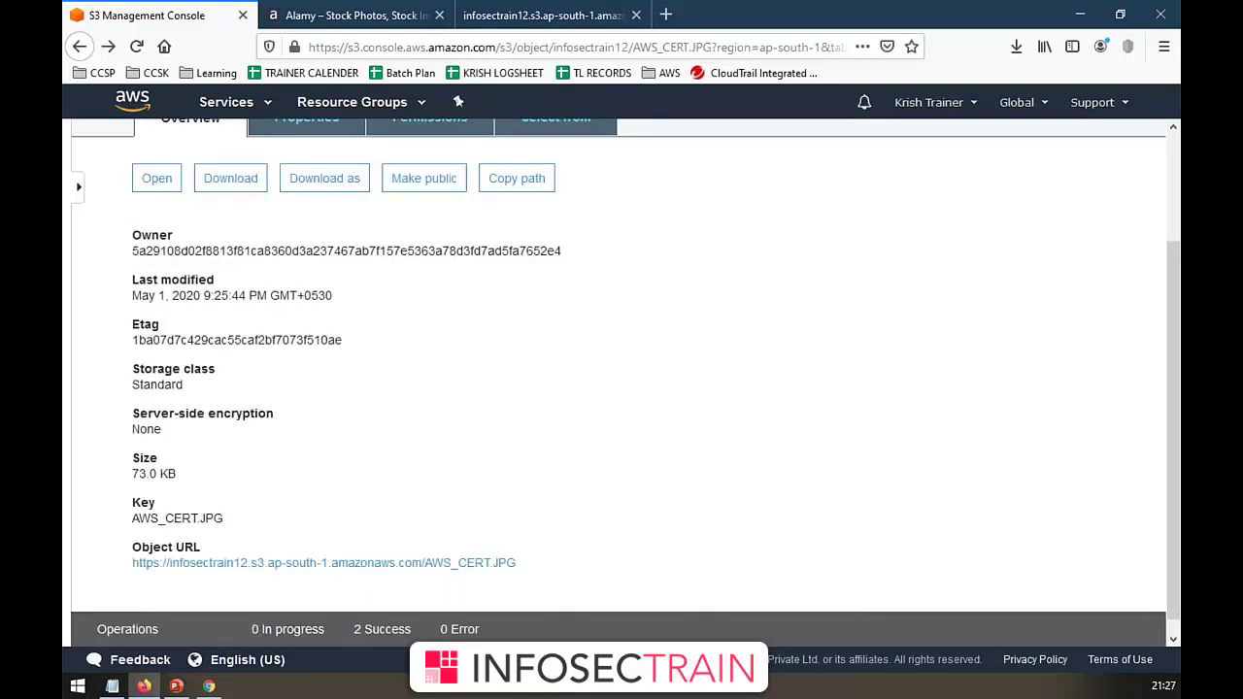
- Reload the AWS_CERT.JPG object URL in its browser tab to test public access
click(544, 14)
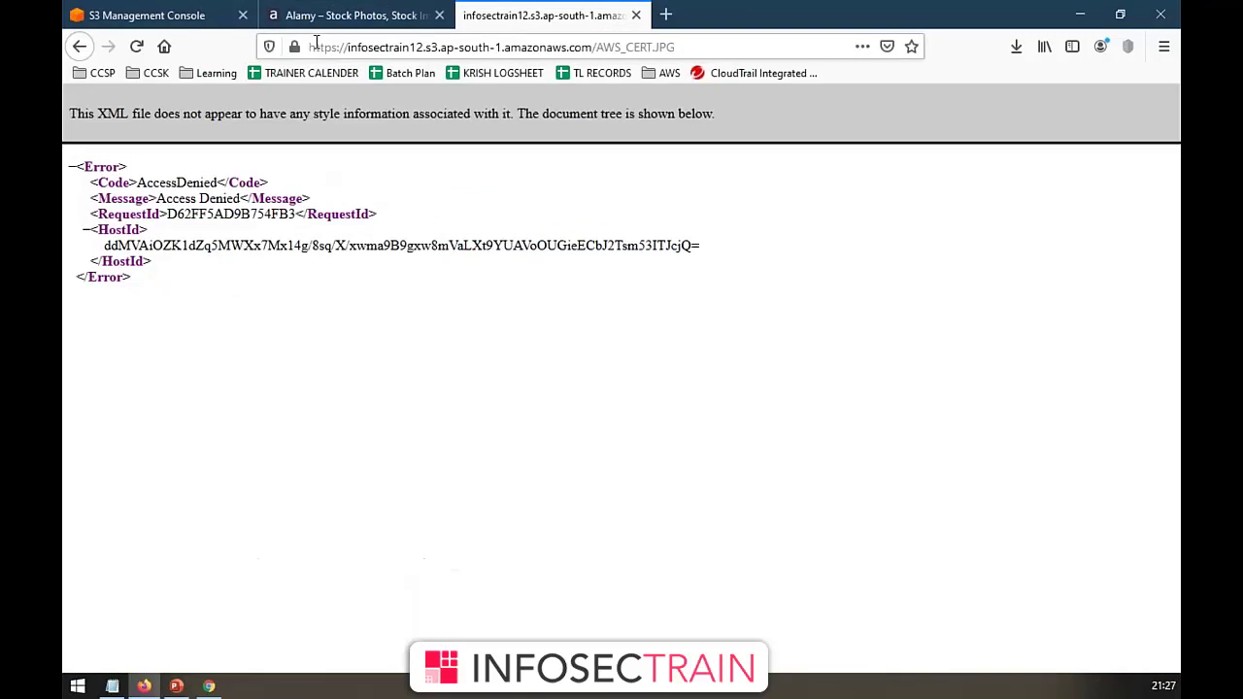
click(137, 47)
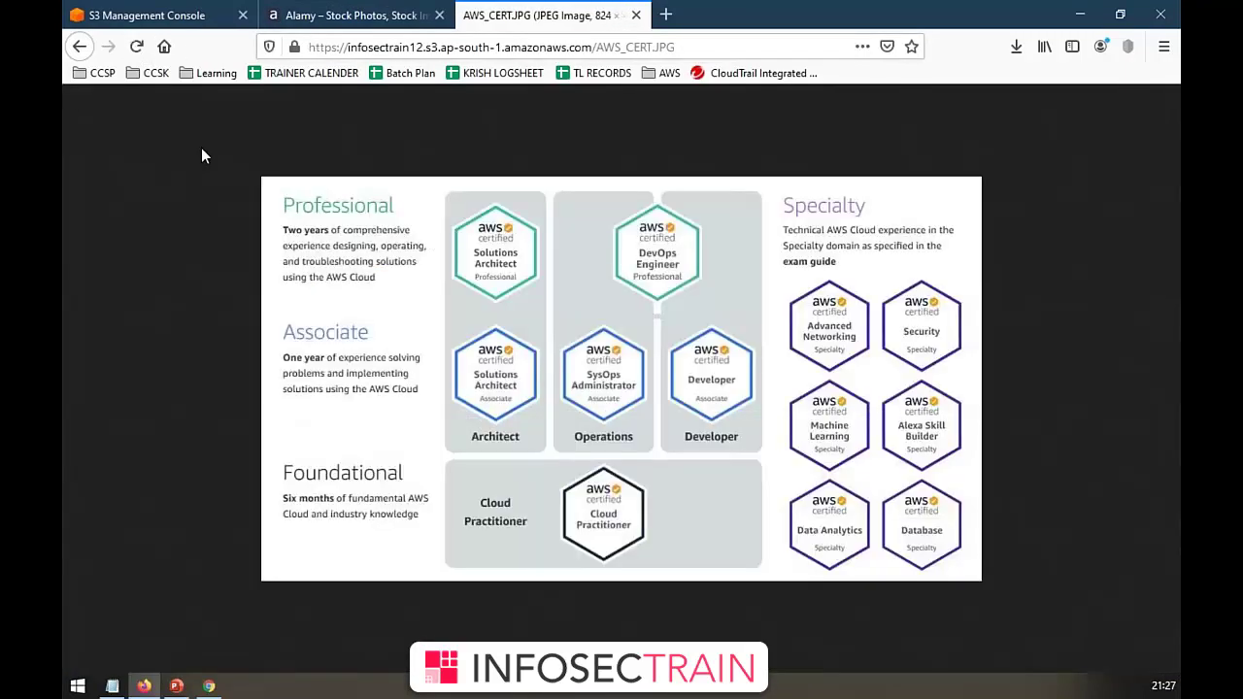
click(188, 19)
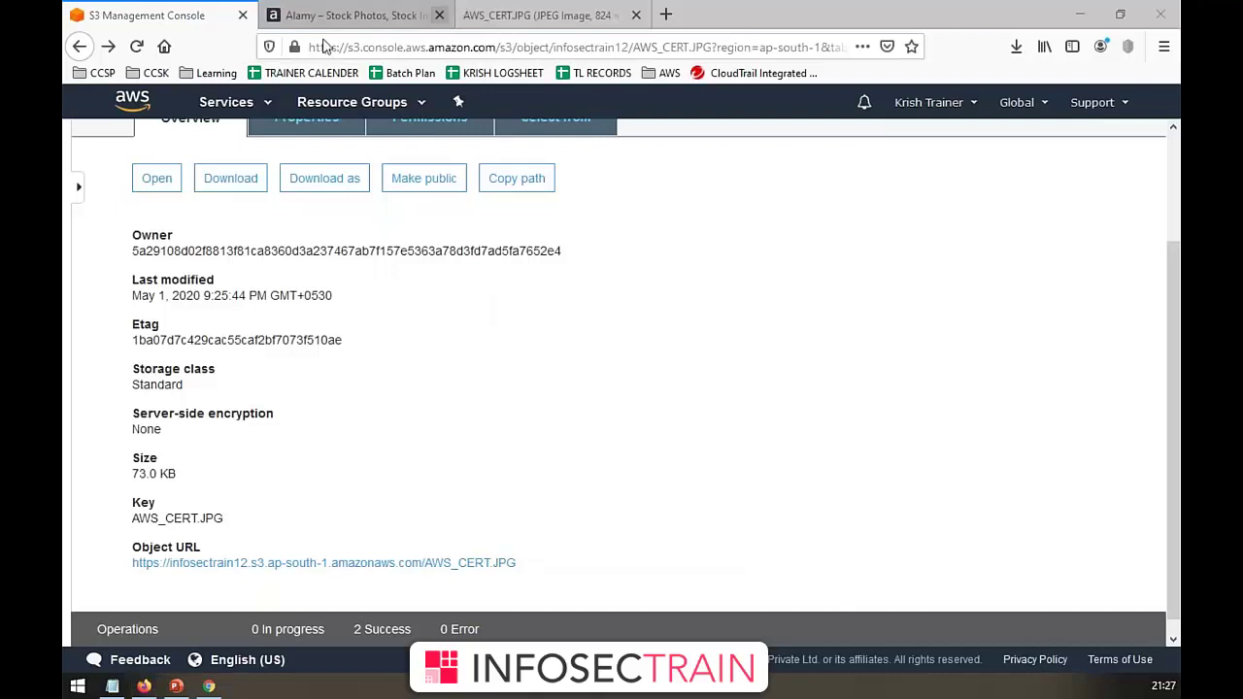
click(466, 17)
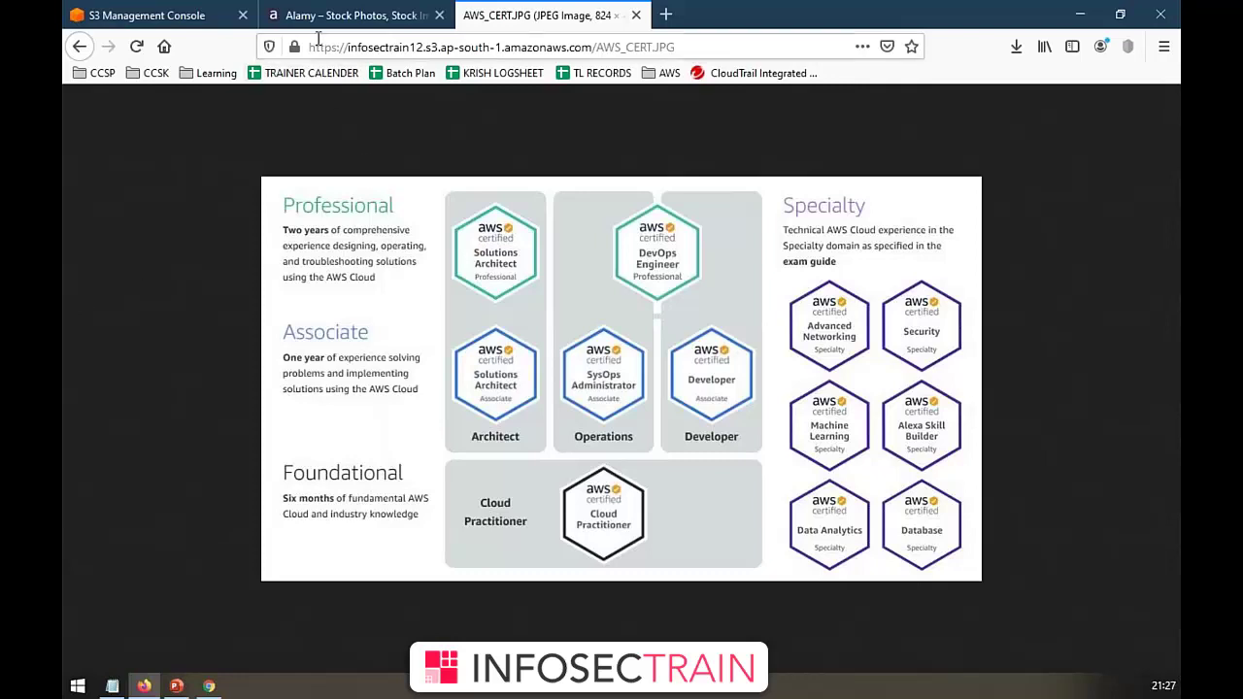
- Search the Alamy stock photo site for "information security" and browse the resulting images
click(350, 14)
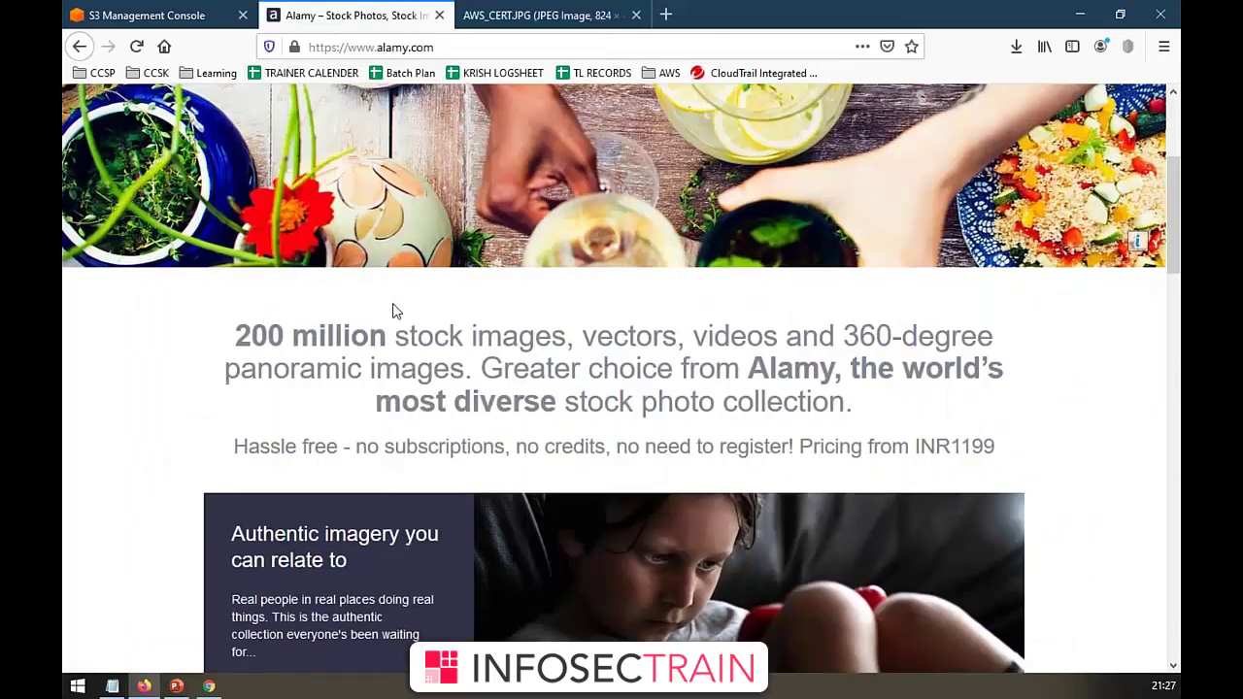
scroll(302, 296, up, 3)
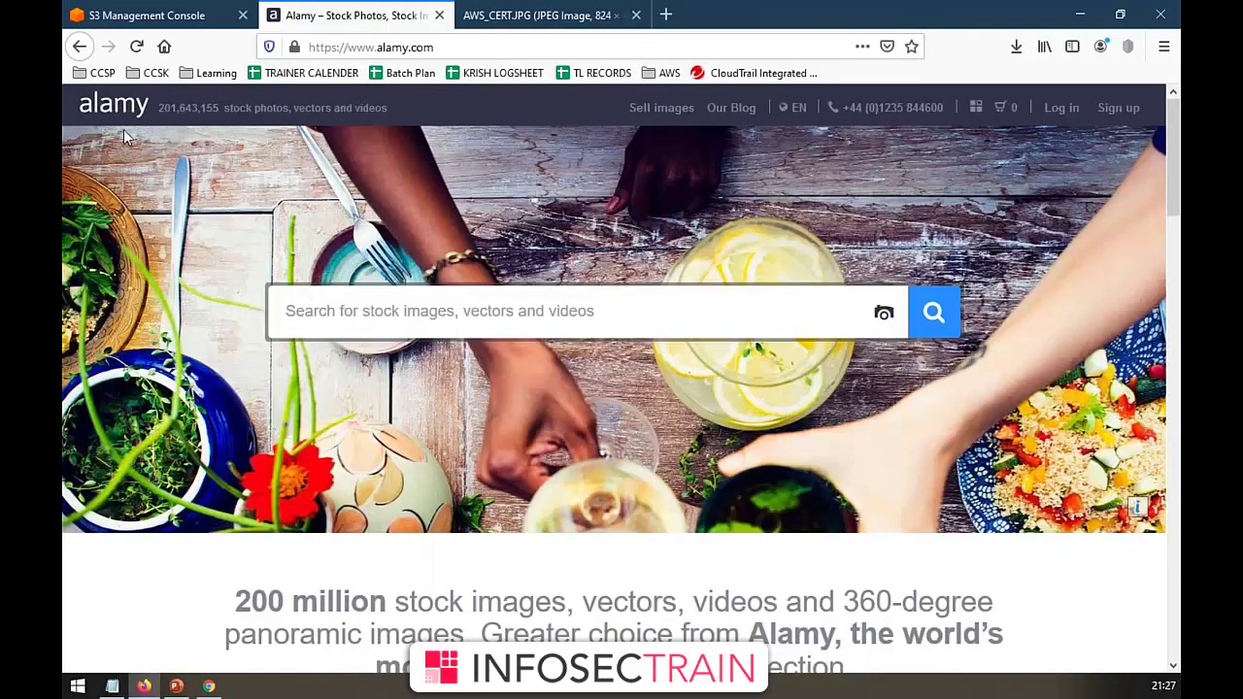
click(328, 309)
text(infosec)
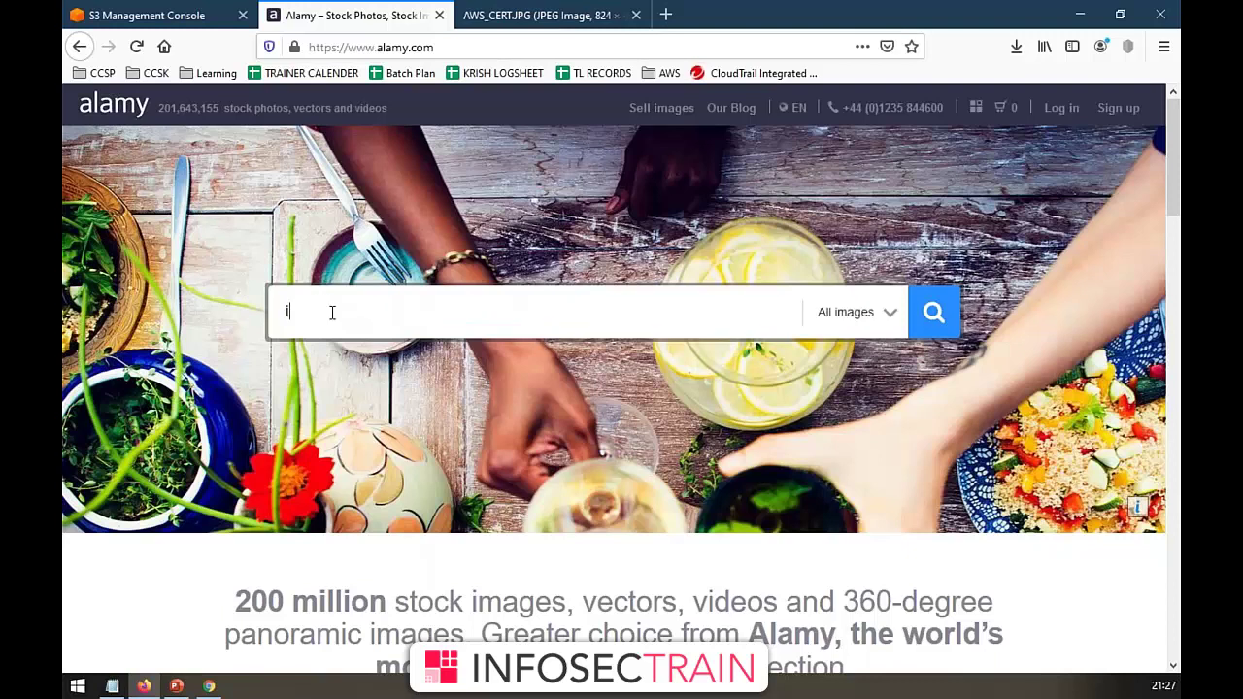
key(BackSpace)
key(BackSpace)
key(BackSpace)
text(rmatio)
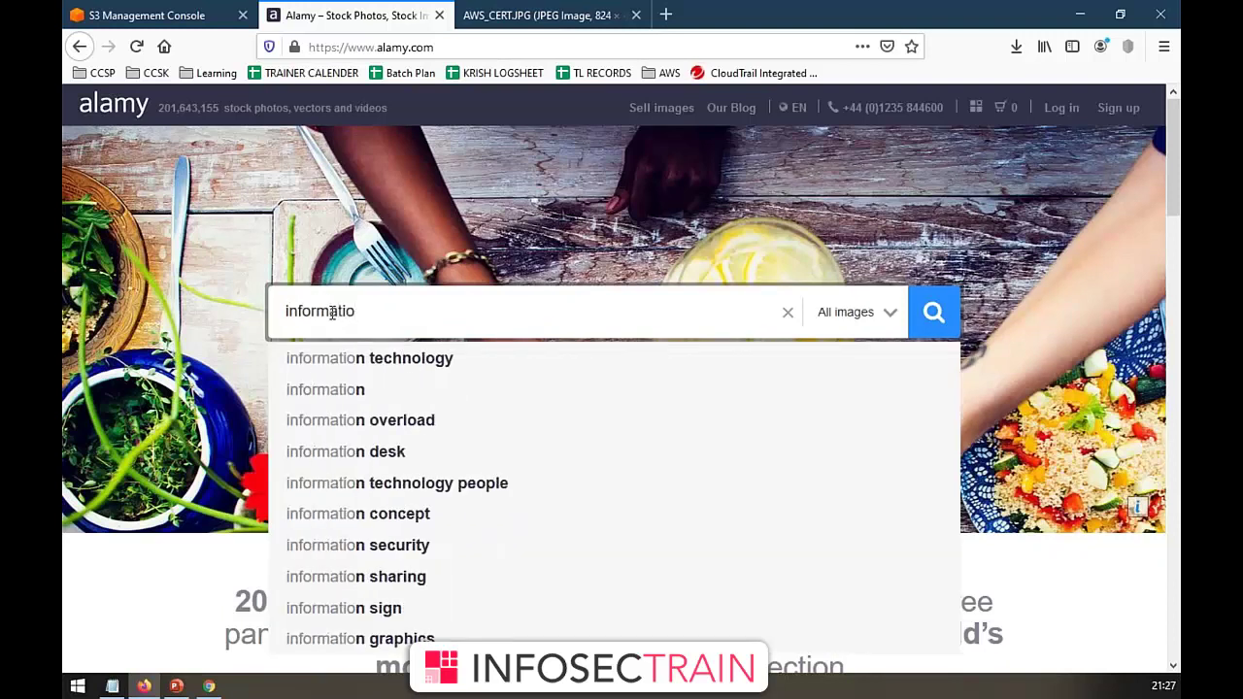
text(n security)
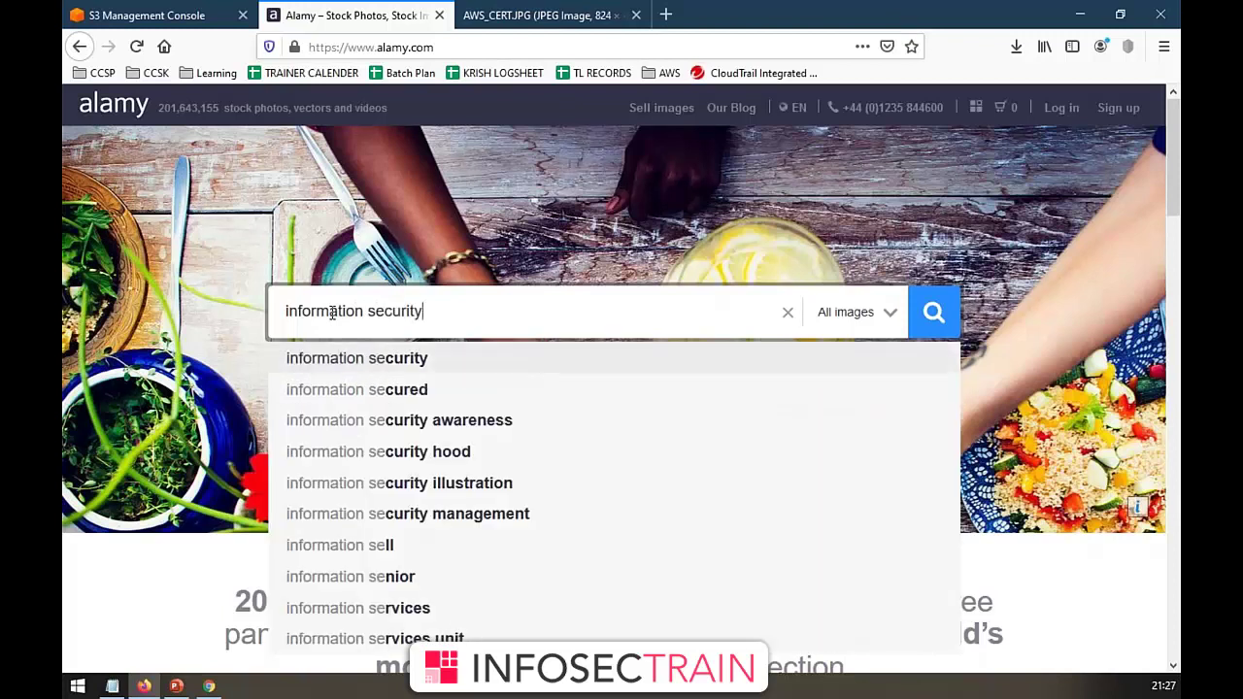
key(Return)
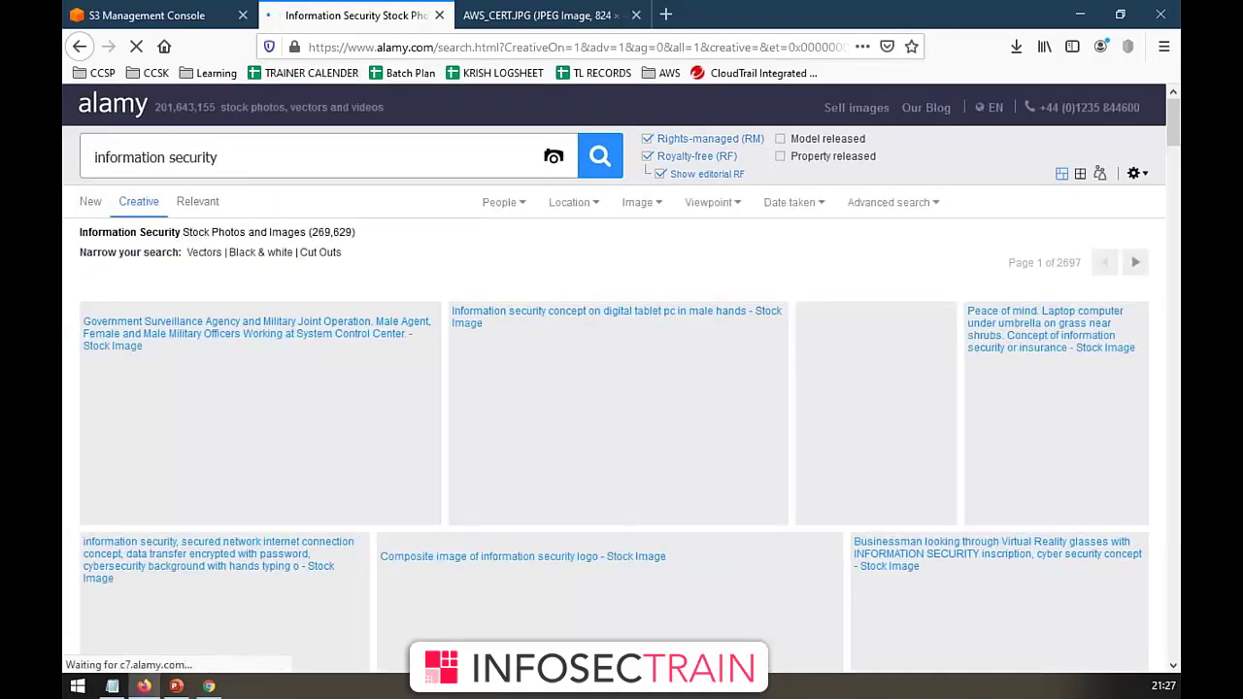
scroll(307, 422, down, 5)
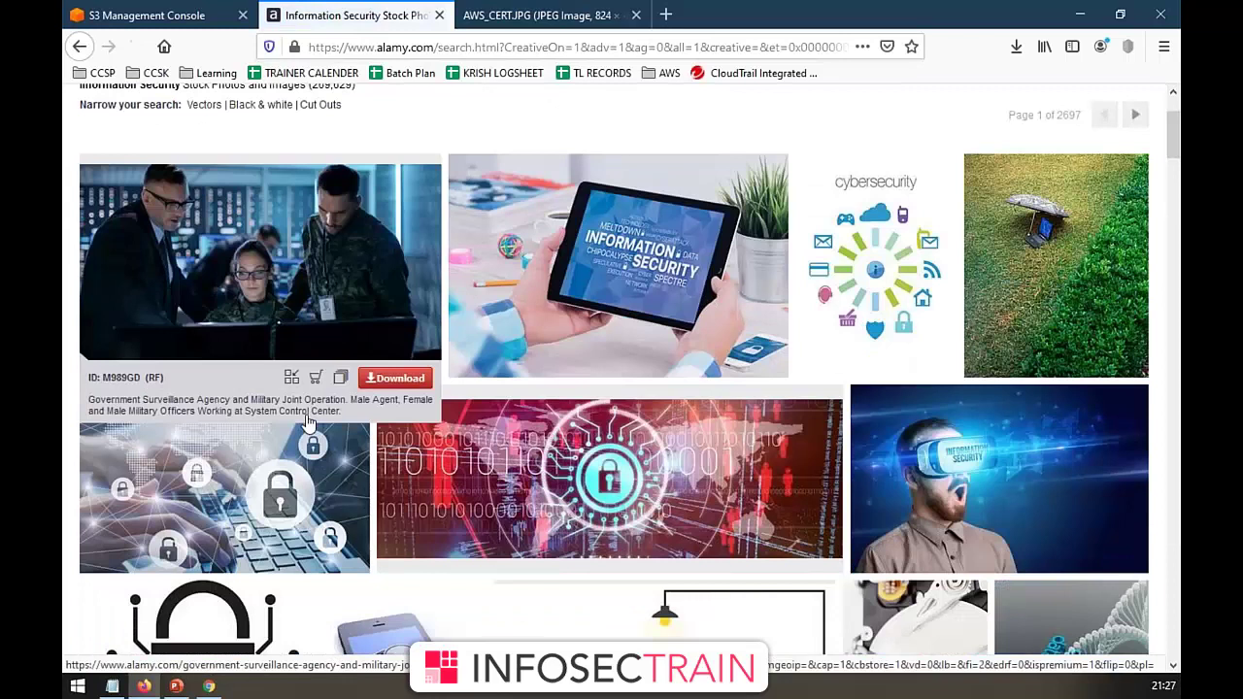
scroll(287, 439, down, 2)
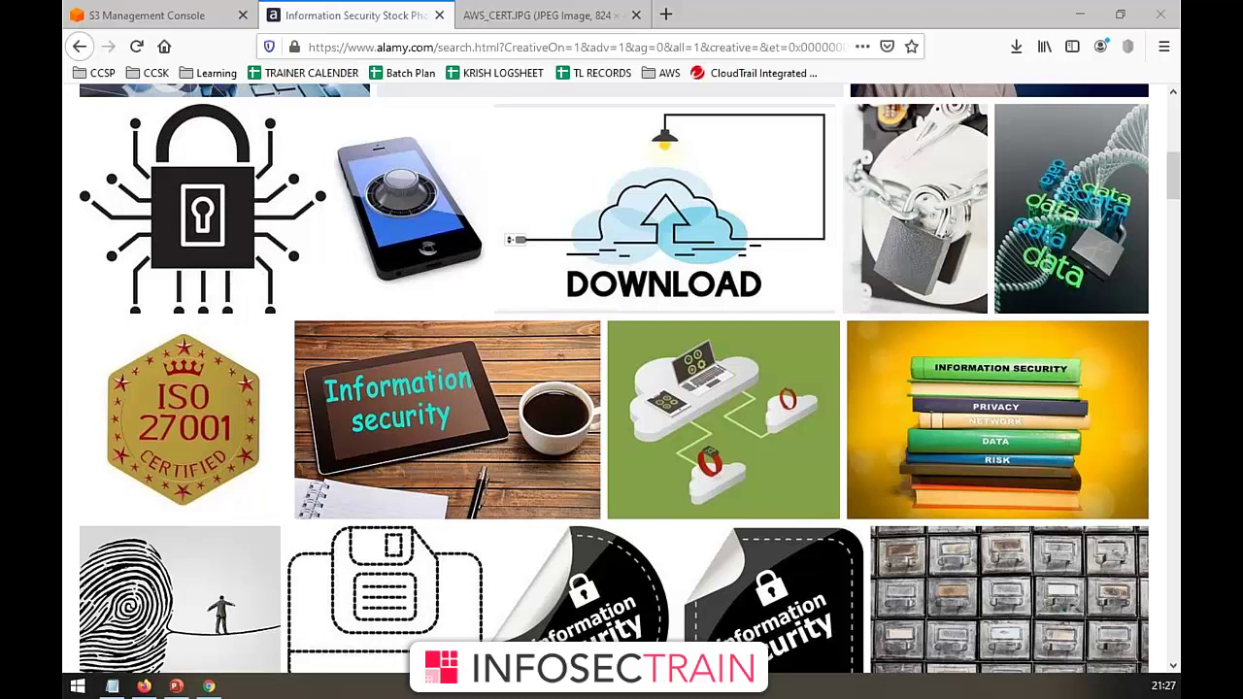
- Close the Alamy and AWS_CERT.JPG browser tabs, keeping only the S3 console open
click(440, 16)
click(440, 15)
scroll(386, 423, up, 3)
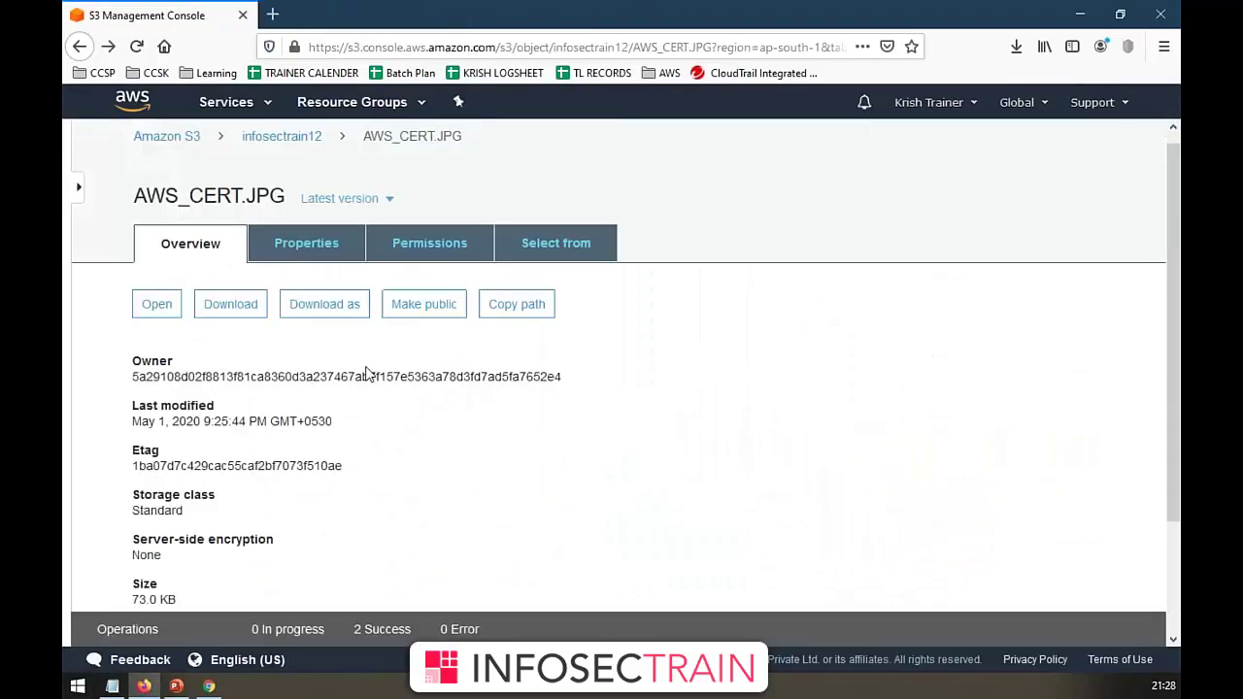
- Go back to the bucket list and delete the infosectrain bucket, confirming the deletion with its name
click(196, 151)
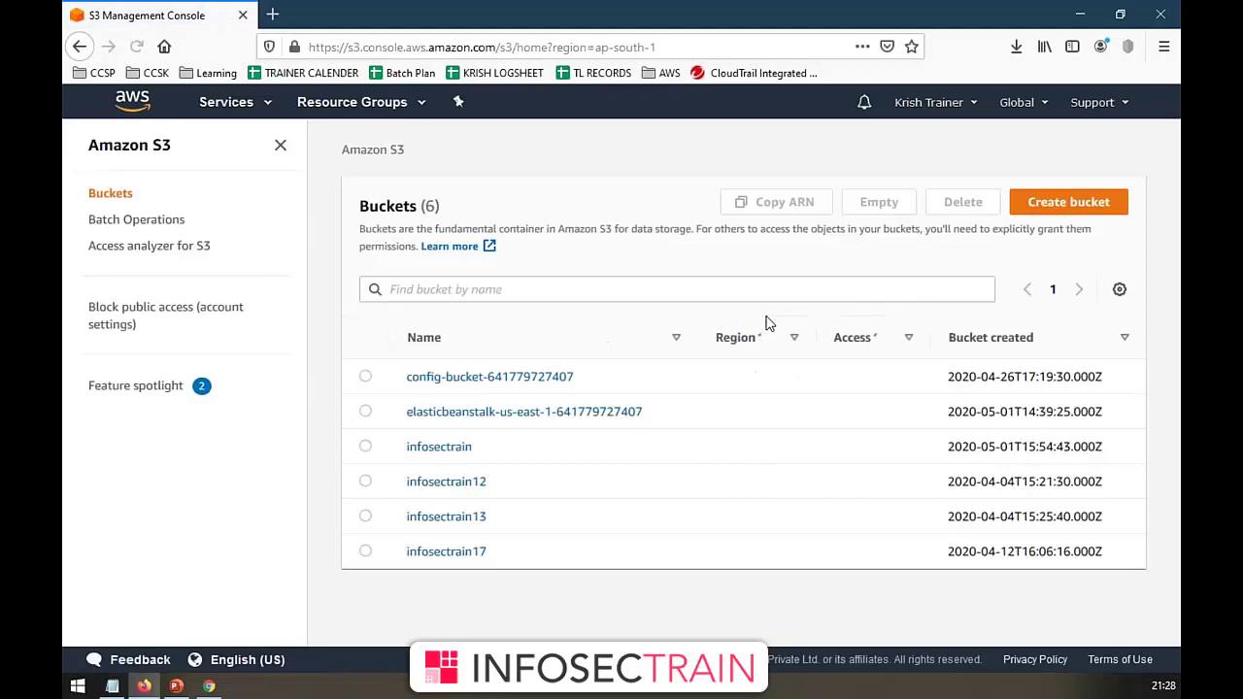
click(366, 472)
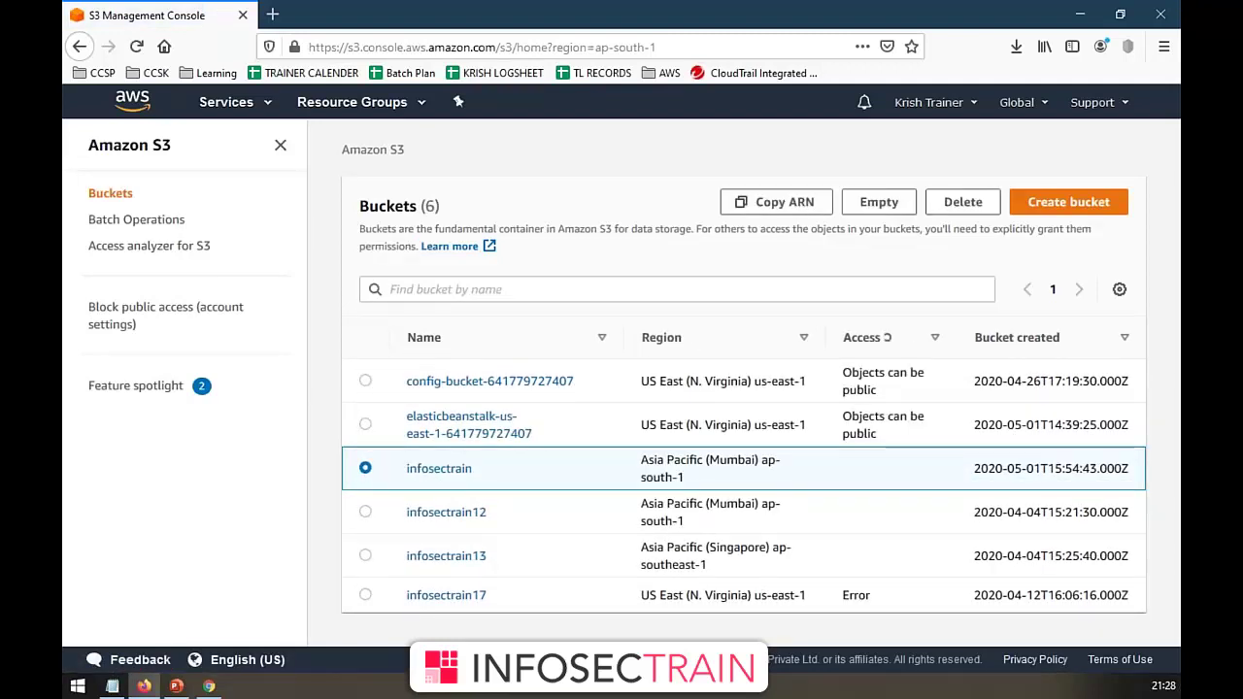
click(962, 202)
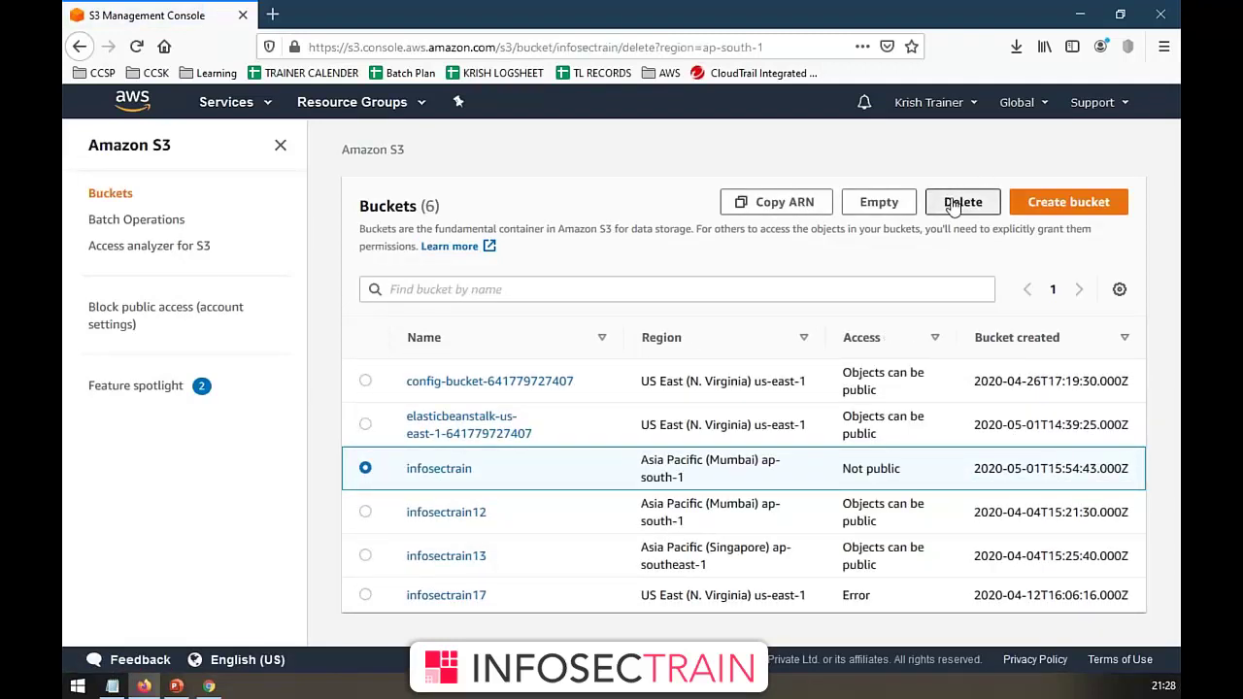
click(214, 439)
text(infoe)
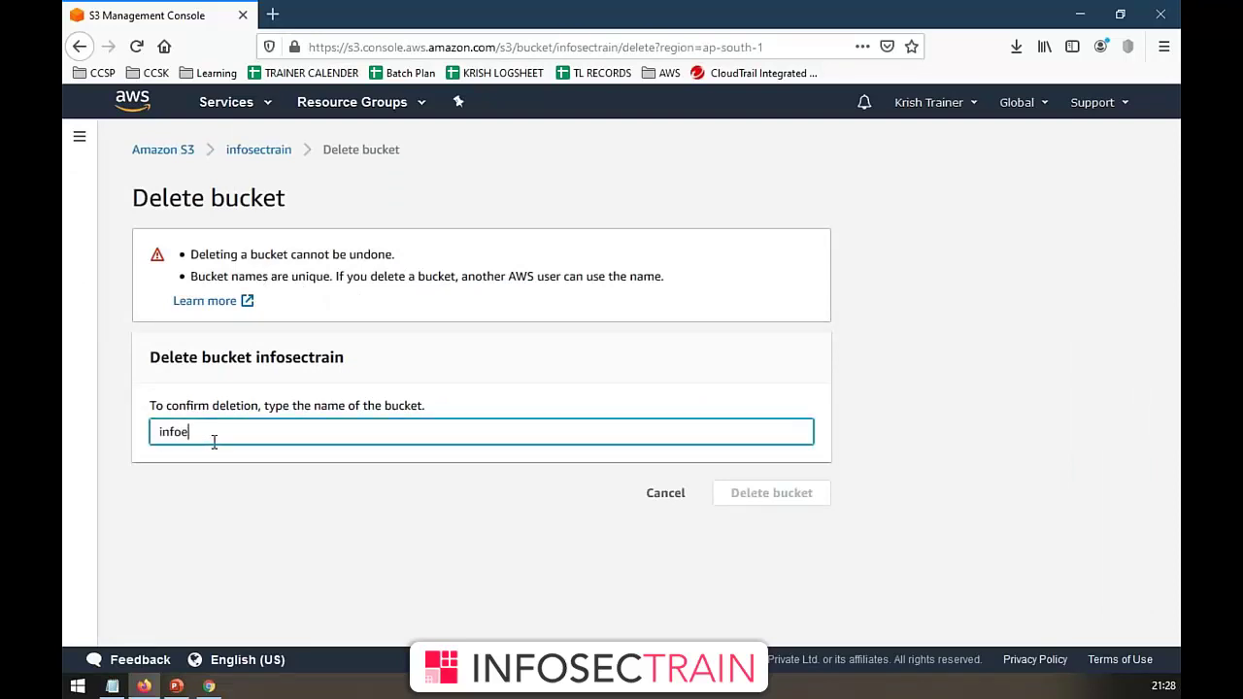
key(BackSpace)
text(sectrain)
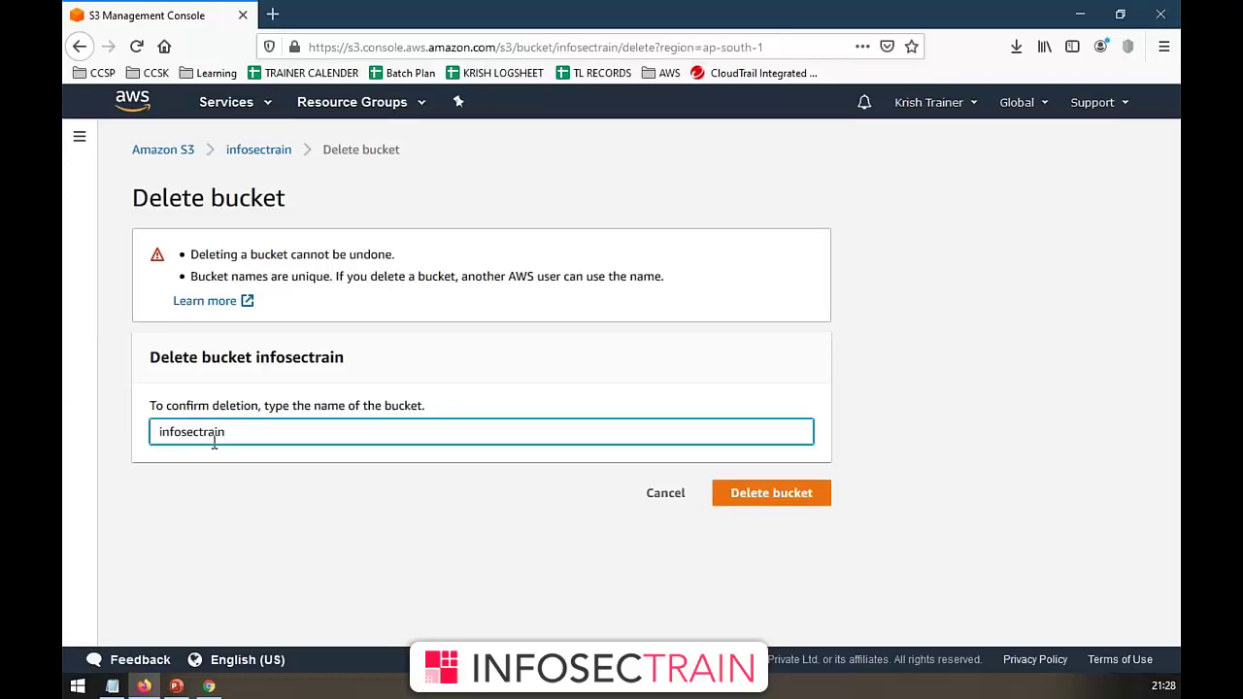
click(735, 497)
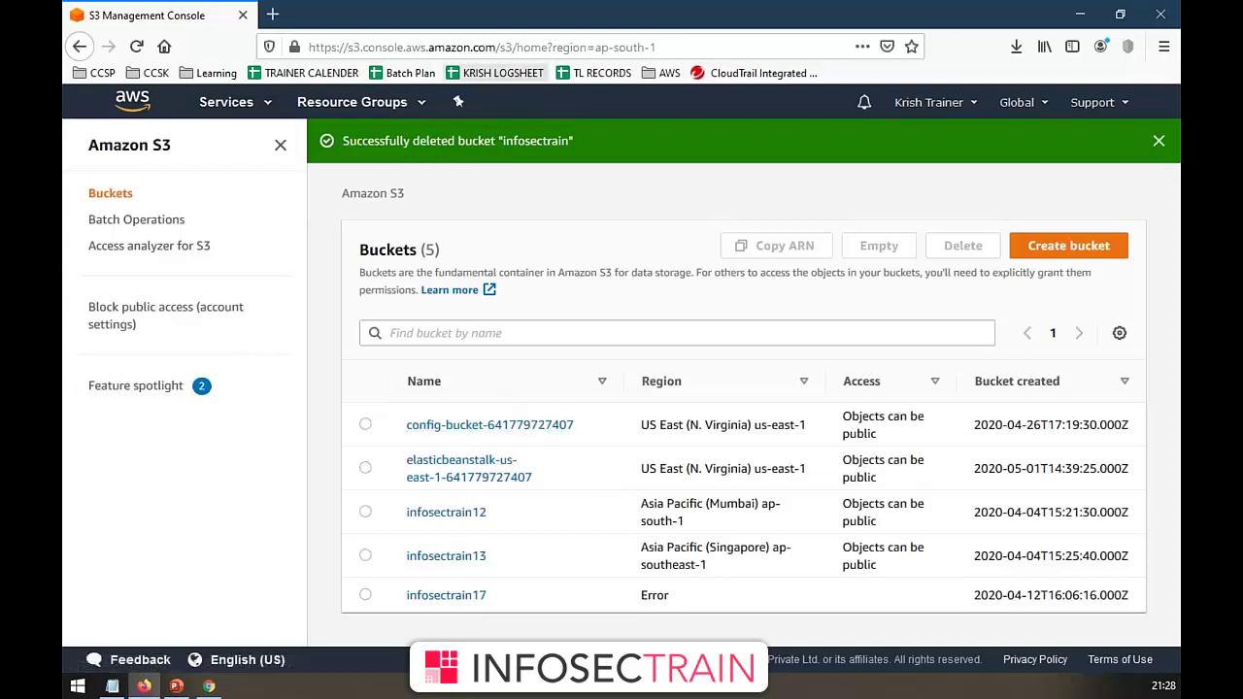
- Circle the bucket deletion notice with the annotation pen and clear the drawing
key(ctrl+2)
mouse_move(492, 101)
mouse_down()
mouse_move(474, 119)
mouse_move(313, 124)
mouse_move(563, 206)
mouse_move(481, 95)
mouse_move(458, 101)
mouse_up()
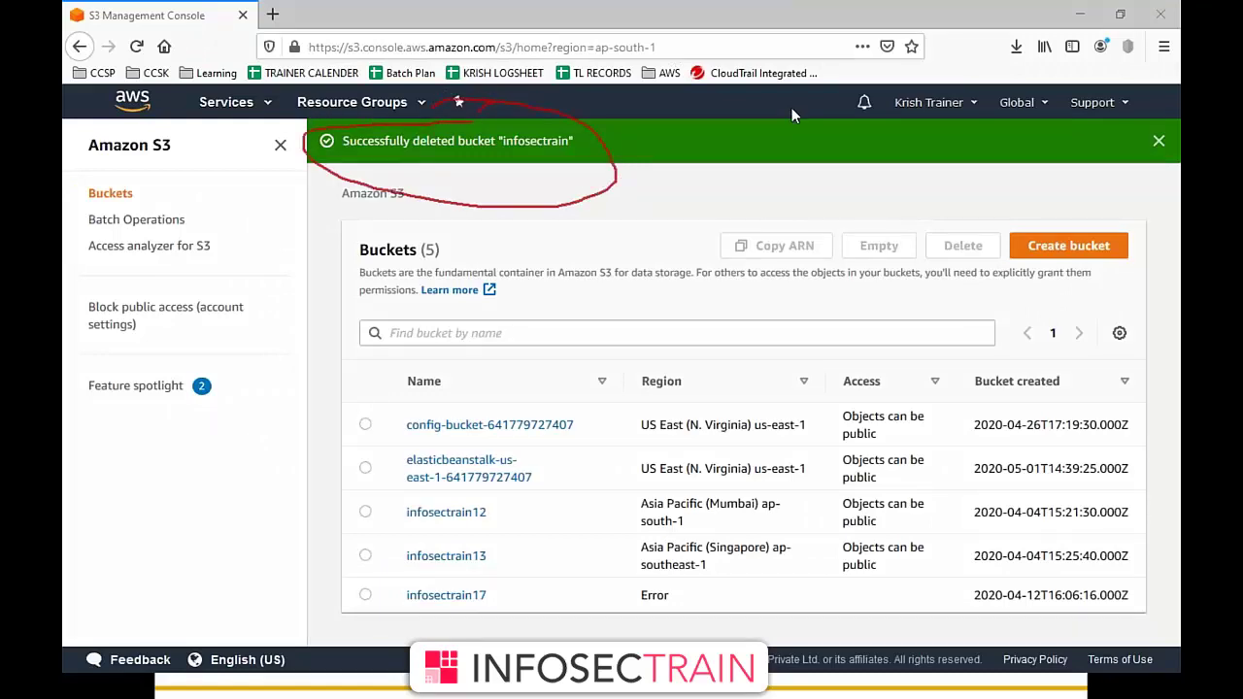
key(Escape)
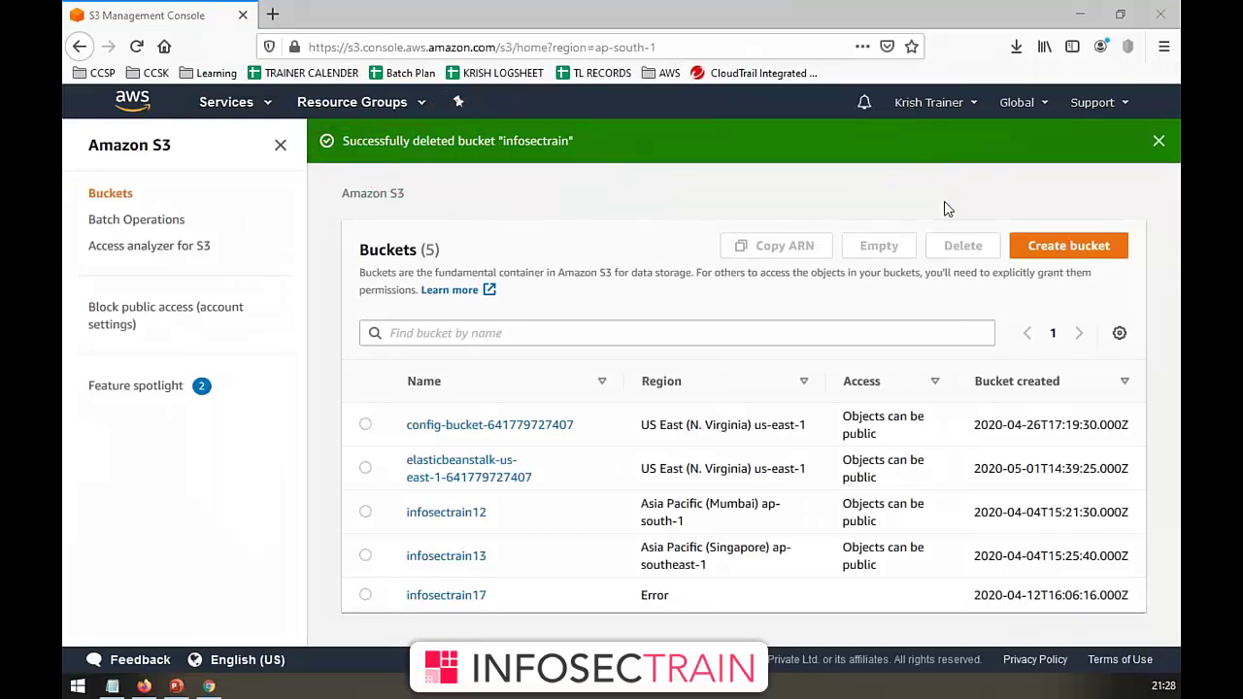
- Create a bucket named infosectrain with Block all public access turned off and the public-access warning acknowledged
click(1059, 246)
click(393, 326)
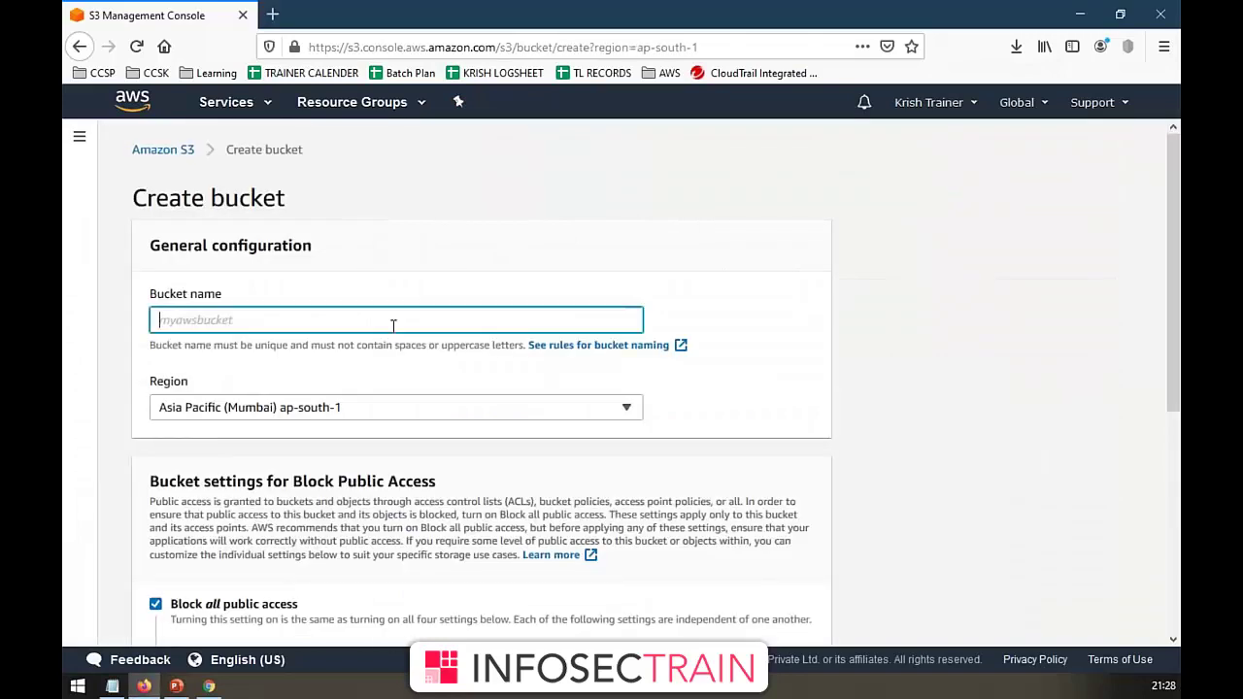
text(infosectrain)
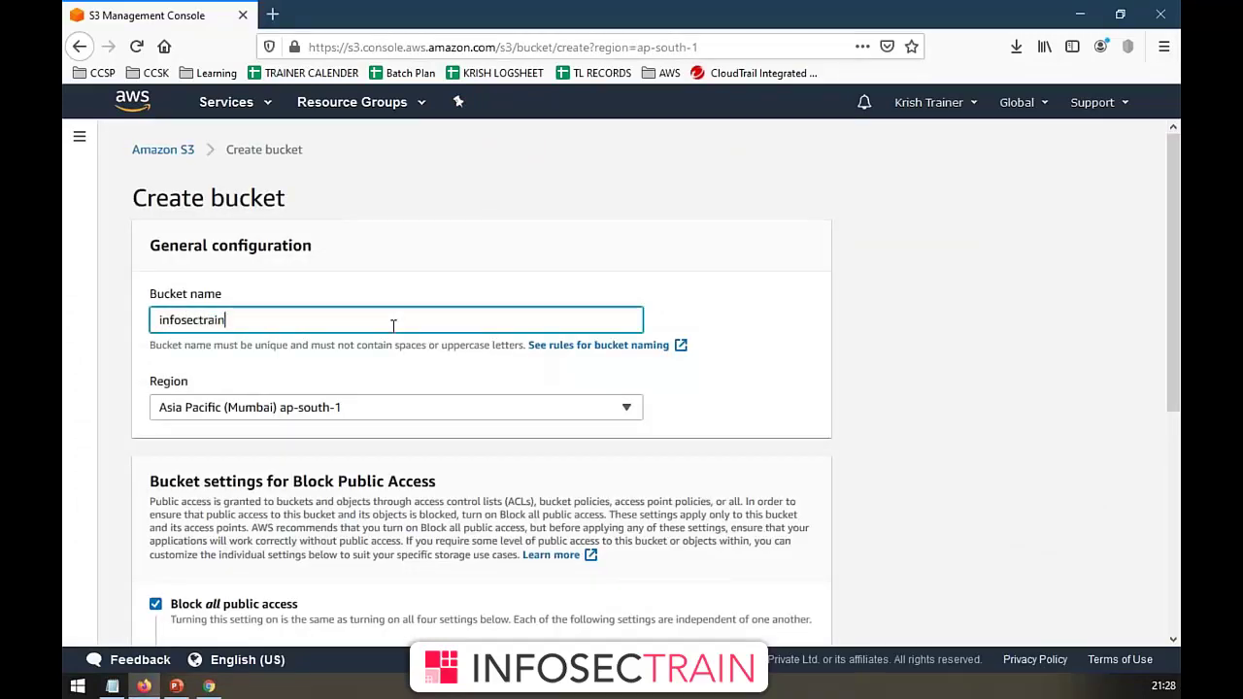
scroll(394, 325, down, 4)
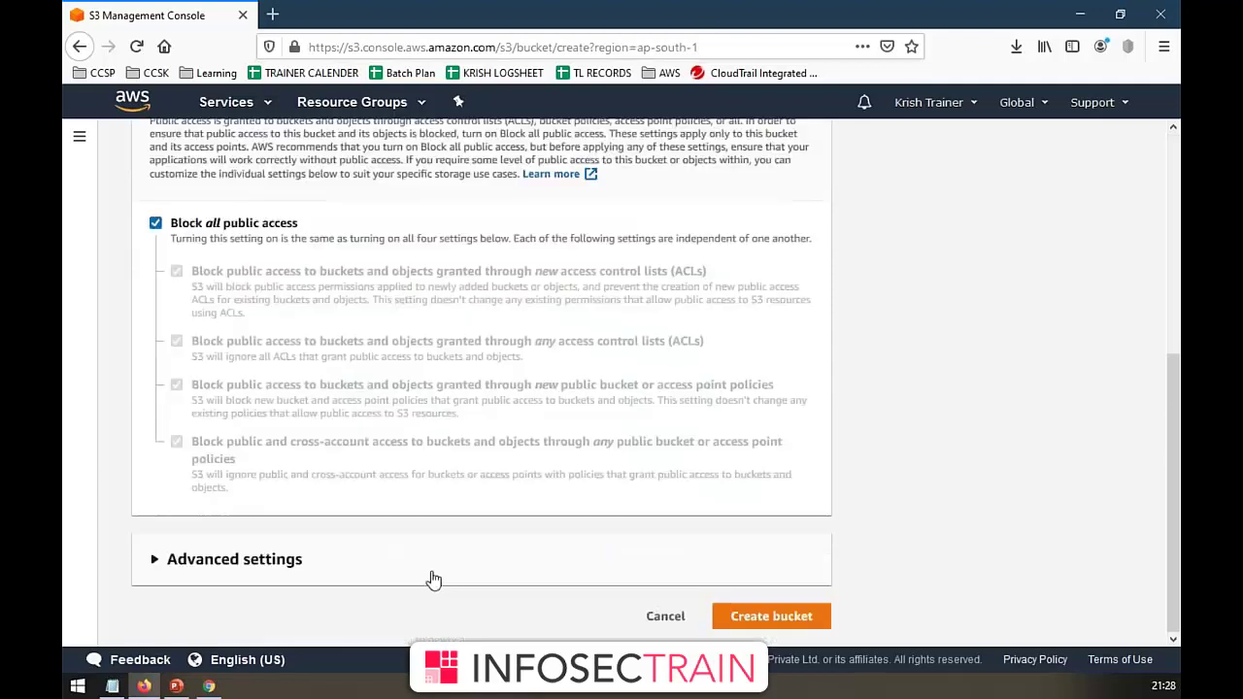
click(155, 223)
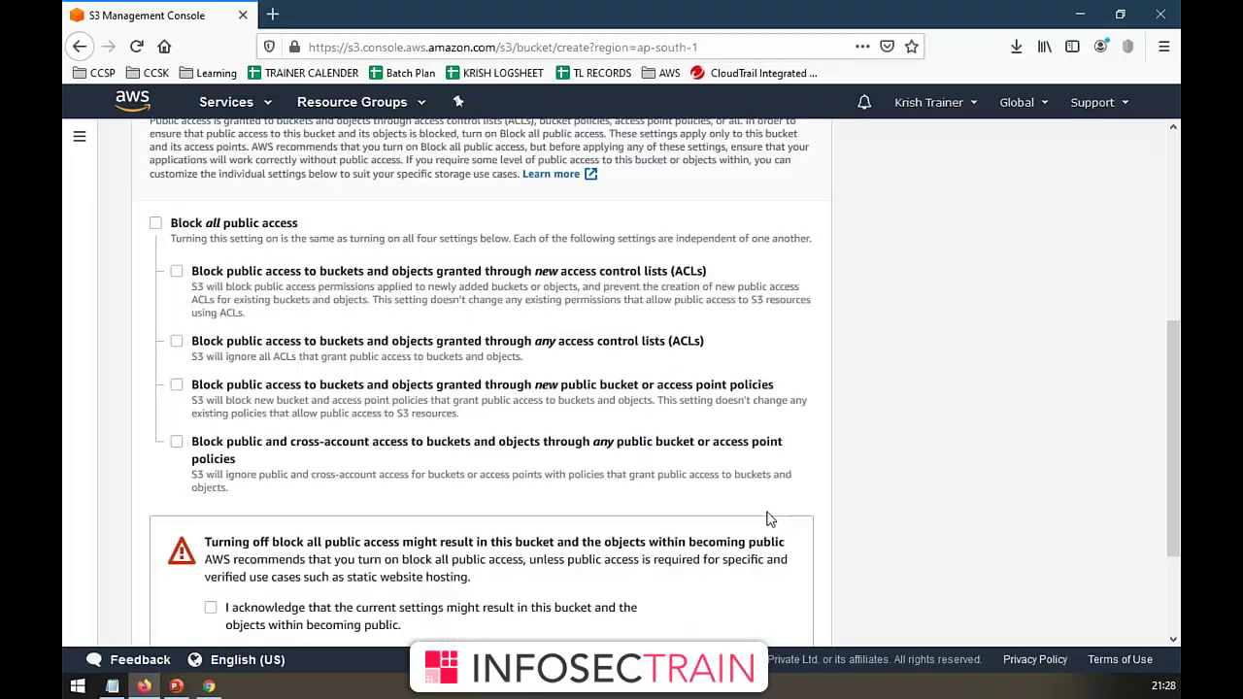
scroll(768, 519, down, 3)
click(210, 454)
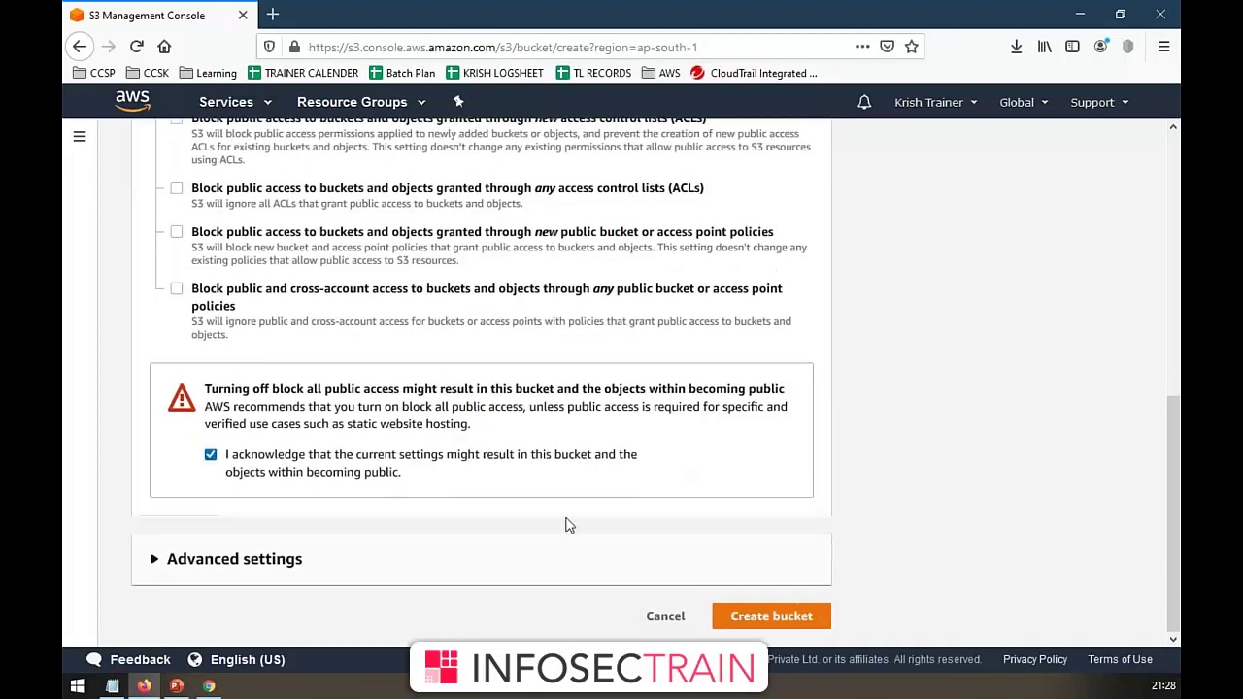
click(771, 617)
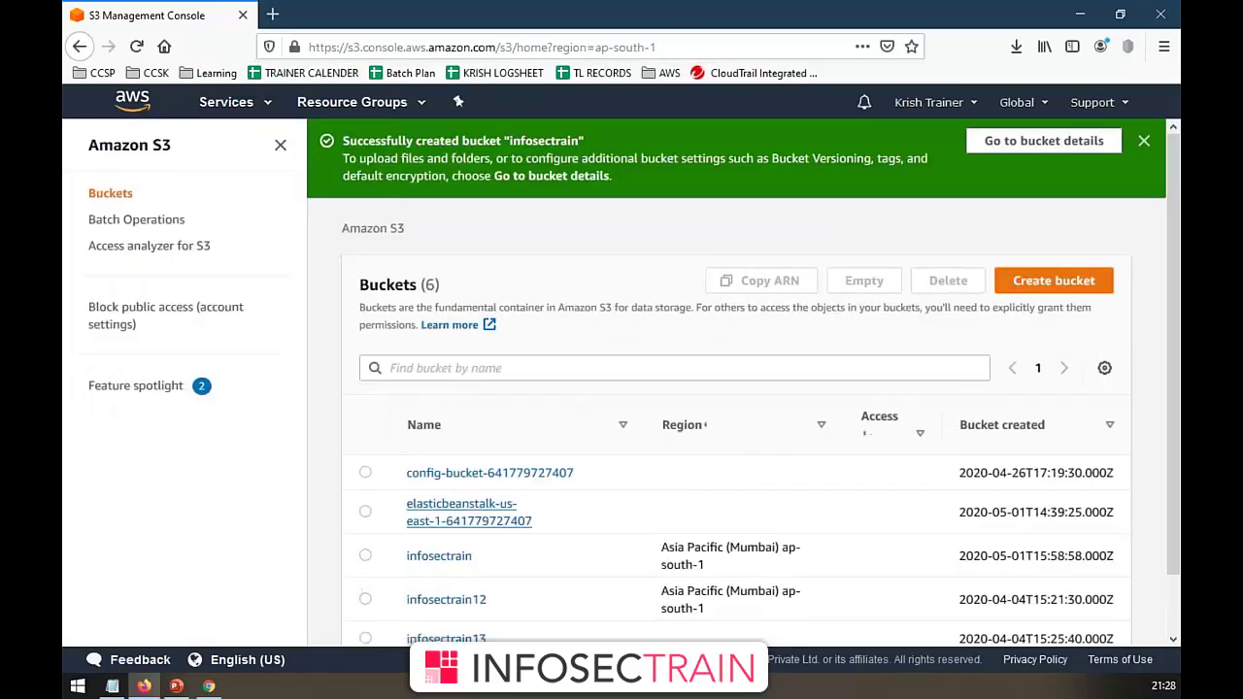
scroll(738, 389, down, 1)
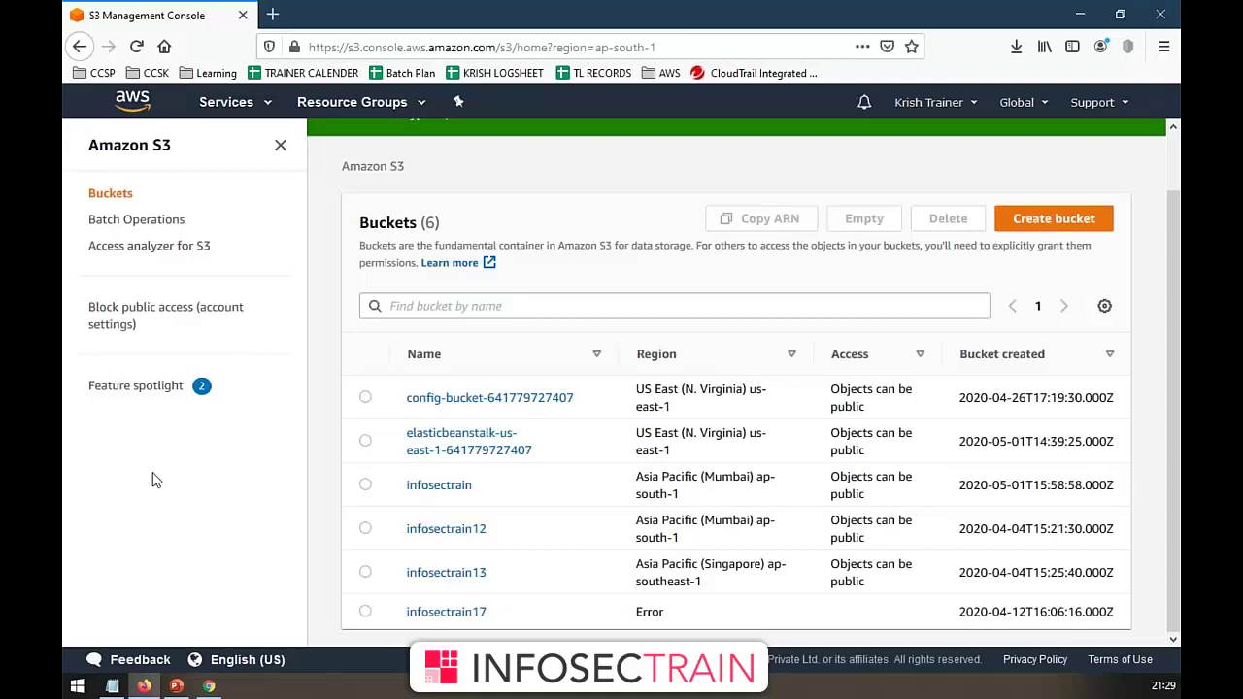
- Dismiss the bucket creation notice and advance the PowerPoint presentation to the AWS Simple Storage Service slide
key(alt+Tab)
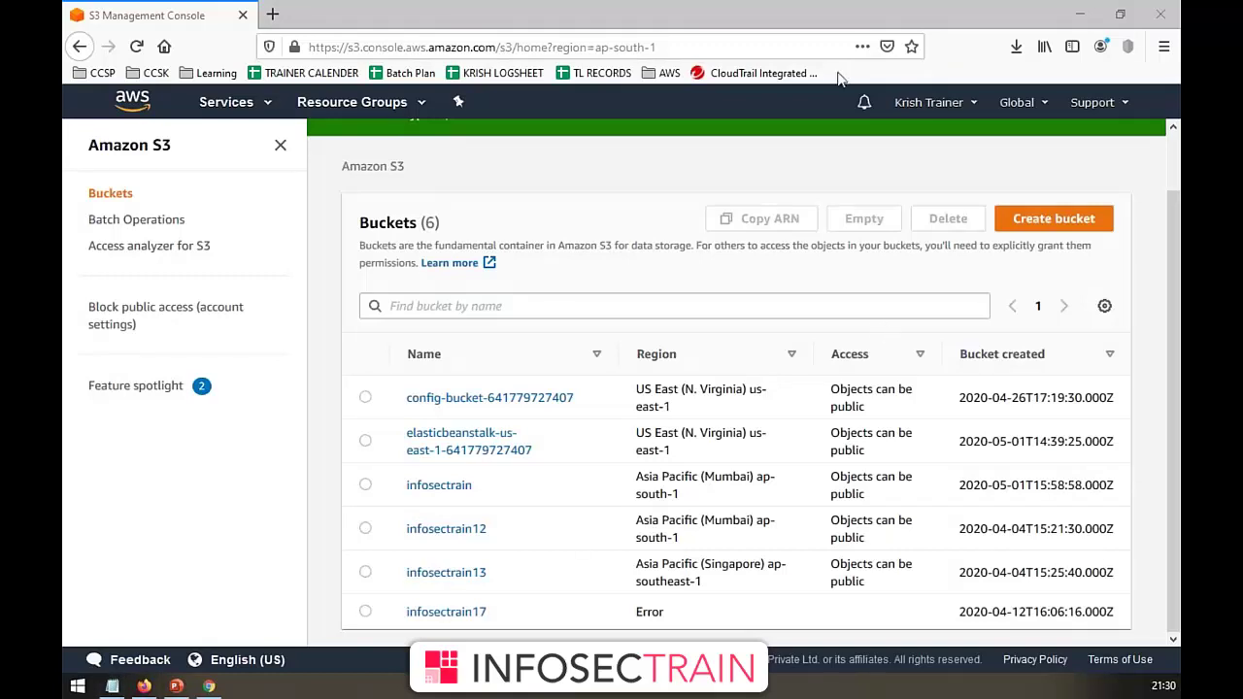
mouse_move(212, 687)
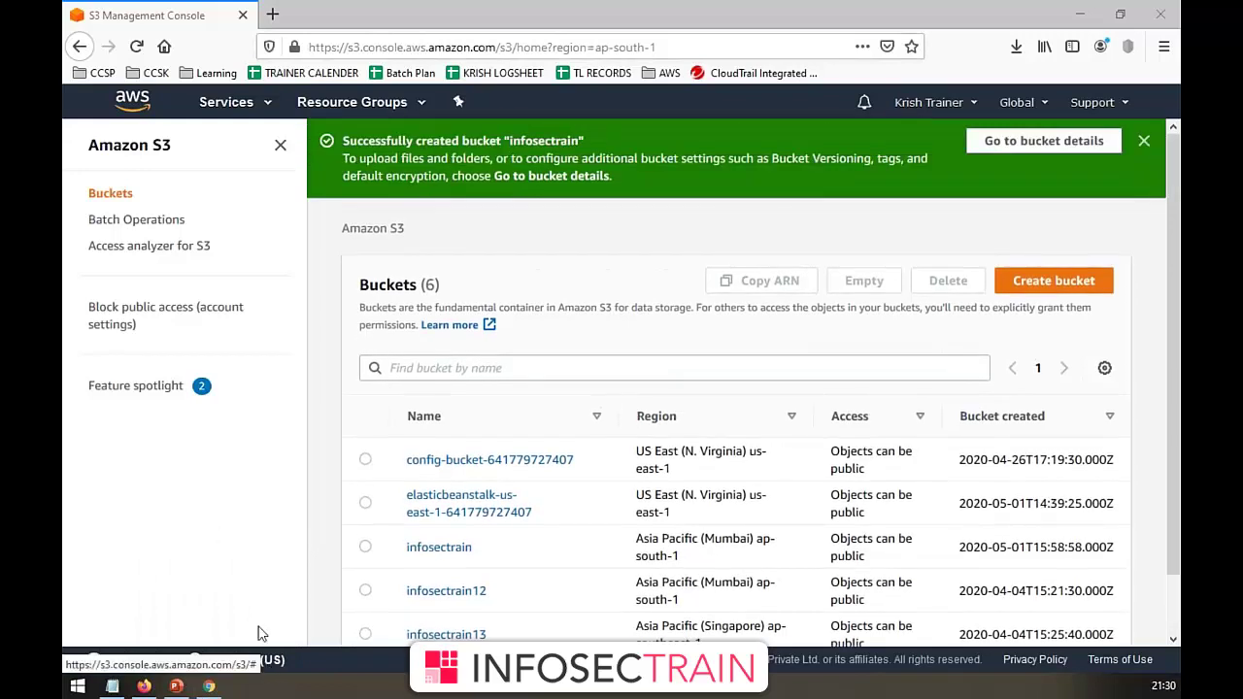
click(1145, 141)
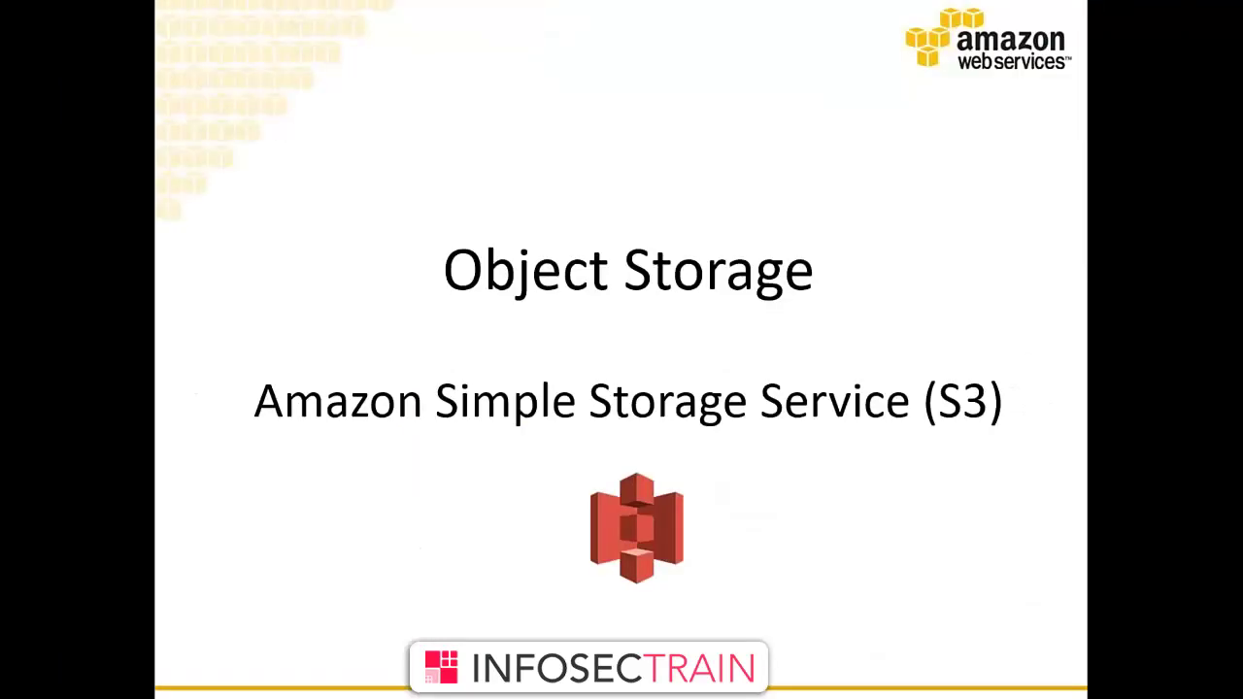
key(Right)
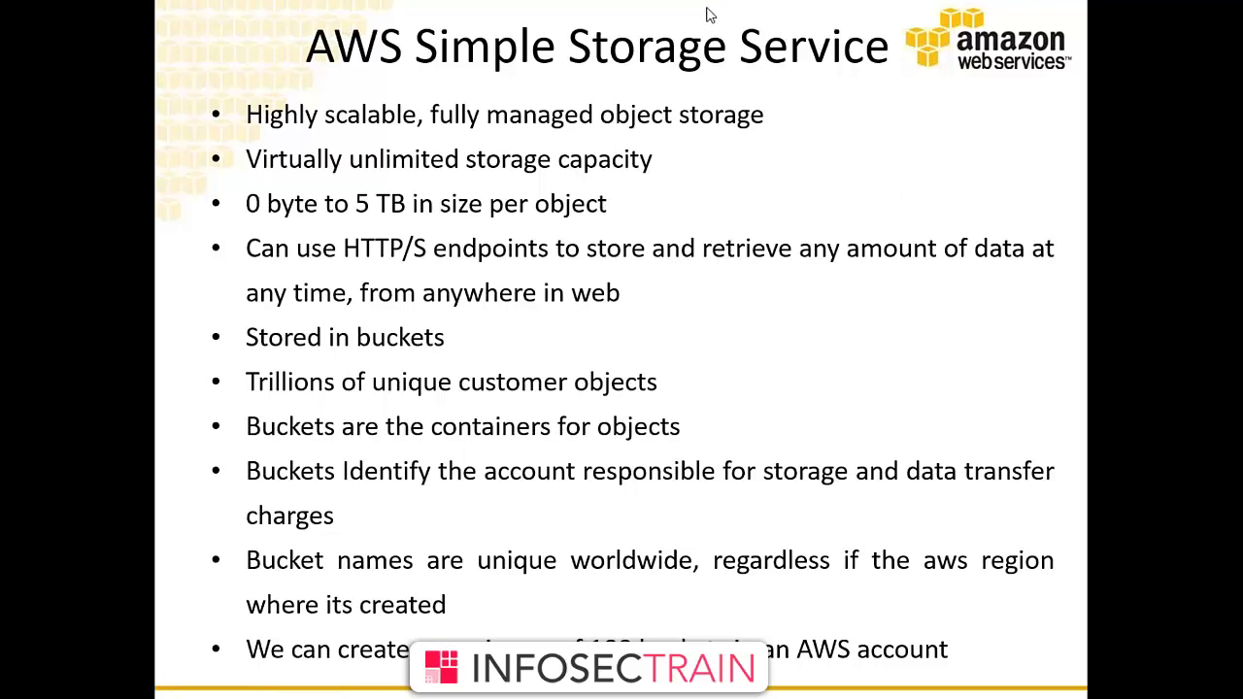
- Switch to the S3 console and hand-write "50 Accounts" with an outgoing arrow and three bucket outlines beneath it
key(ctrl+p)
key(ctrl+a)
key(ctrl+p)
key(ctrl+a)
key(alt+Tab)
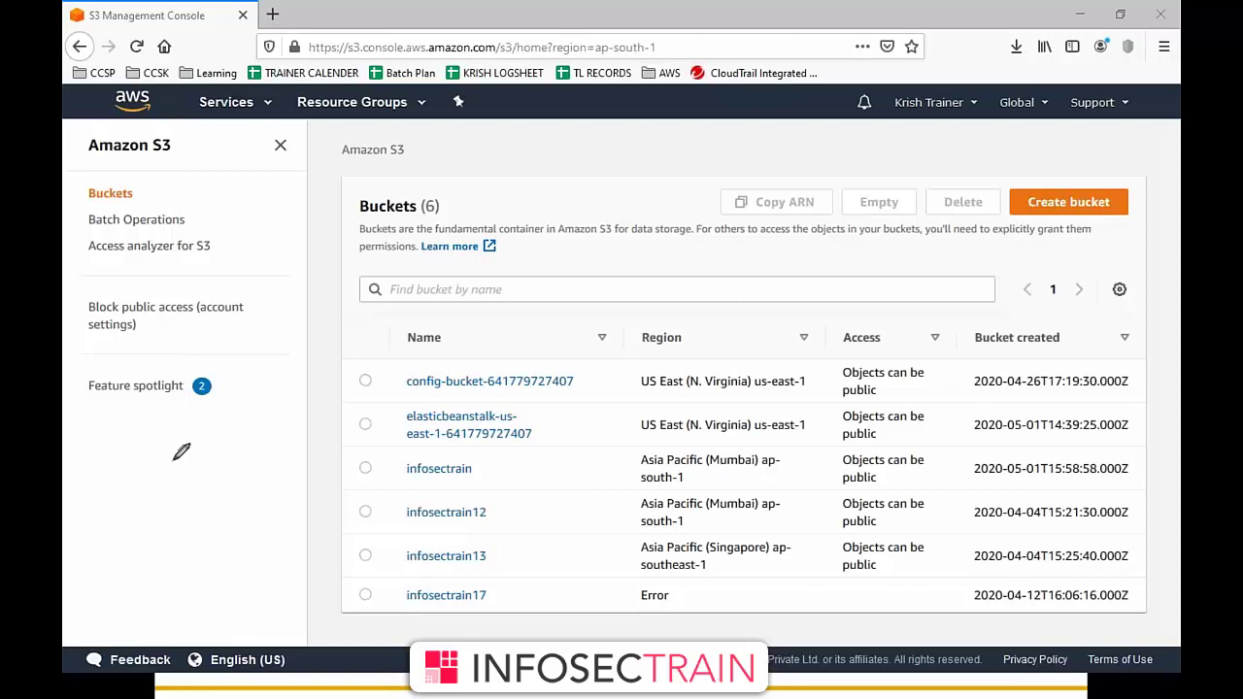
mouse_move(191, 435)
mouse_down()
mouse_move(173, 470)
mouse_move(216, 412)
mouse_move(270, 371)
mouse_move(161, 454)
mouse_move(223, 464)
mouse_up()
mouse_move(251, 362)
mouse_down()
mouse_move(291, 354)
mouse_move(287, 383)
mouse_up()
mouse_move(202, 474)
mouse_down()
mouse_move(287, 385)
mouse_move(317, 305)
mouse_move(348, 286)
mouse_up()
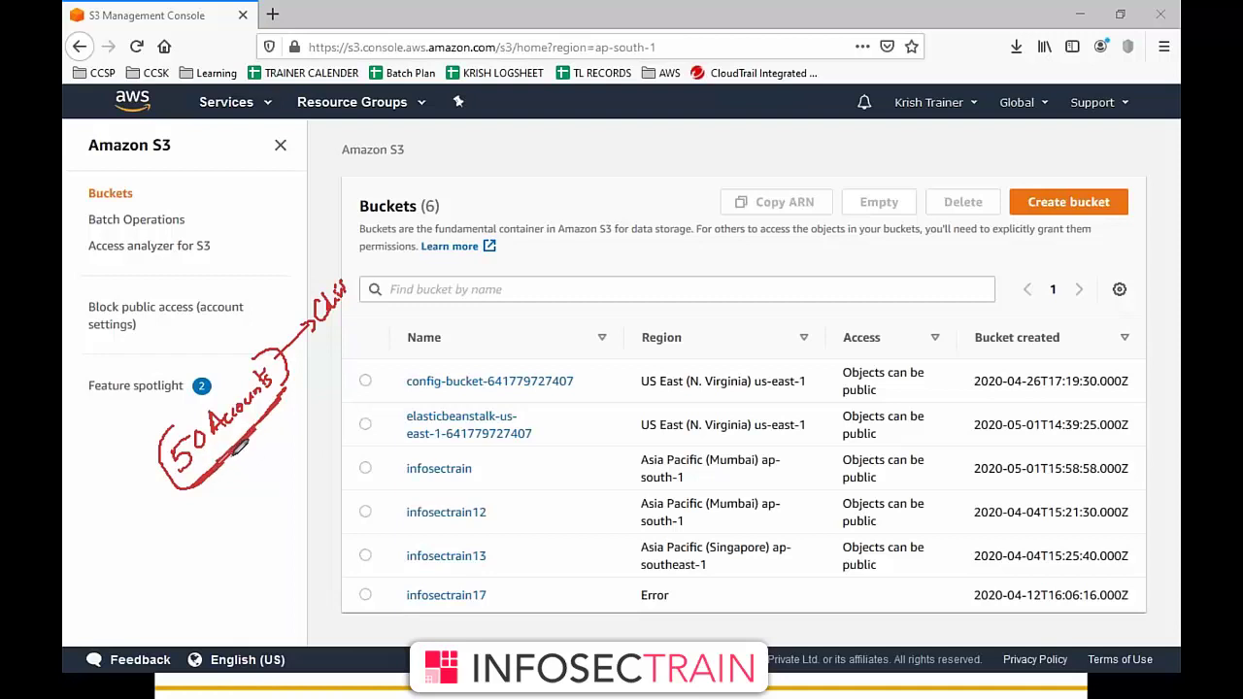
mouse_move(248, 476)
mouse_down()
mouse_move(268, 509)
mouse_move(255, 529)
mouse_move(226, 490)
mouse_move(249, 472)
mouse_up()
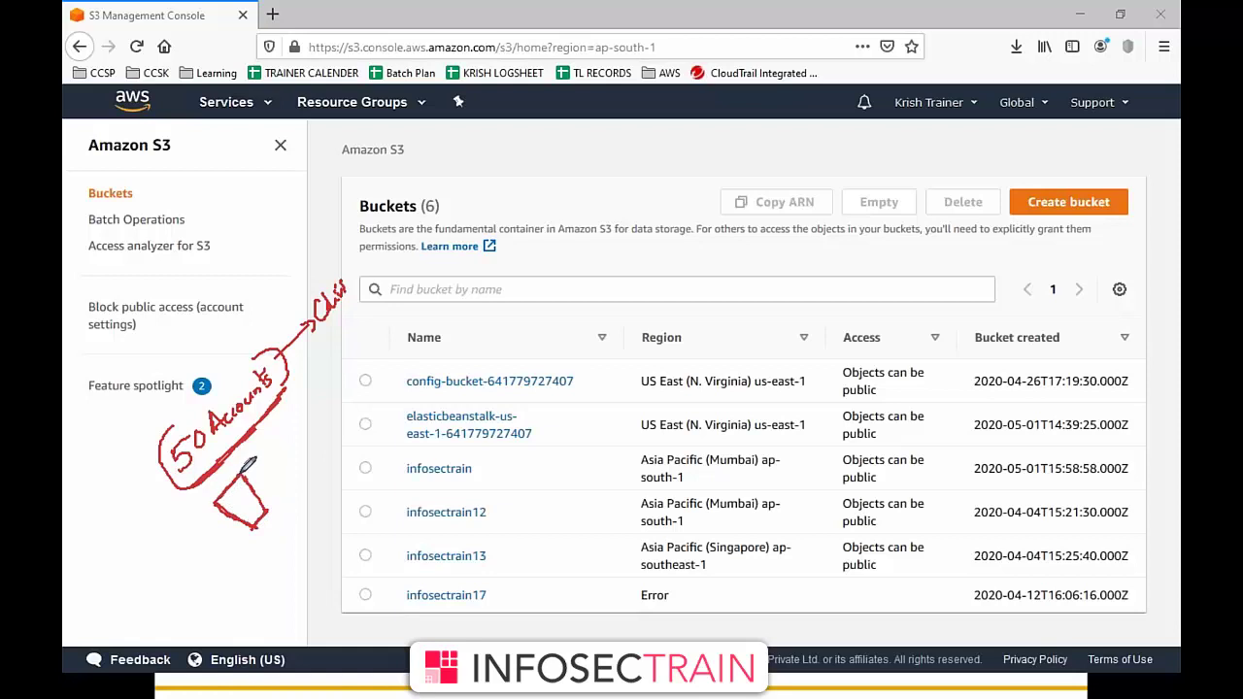
mouse_move(250, 452)
mouse_down()
mouse_move(289, 480)
mouse_move(253, 457)
mouse_move(303, 472)
mouse_move(264, 450)
mouse_move(326, 435)
mouse_move(309, 399)
mouse_move(322, 387)
mouse_move(333, 433)
mouse_move(319, 427)
mouse_move(323, 389)
mouse_up()
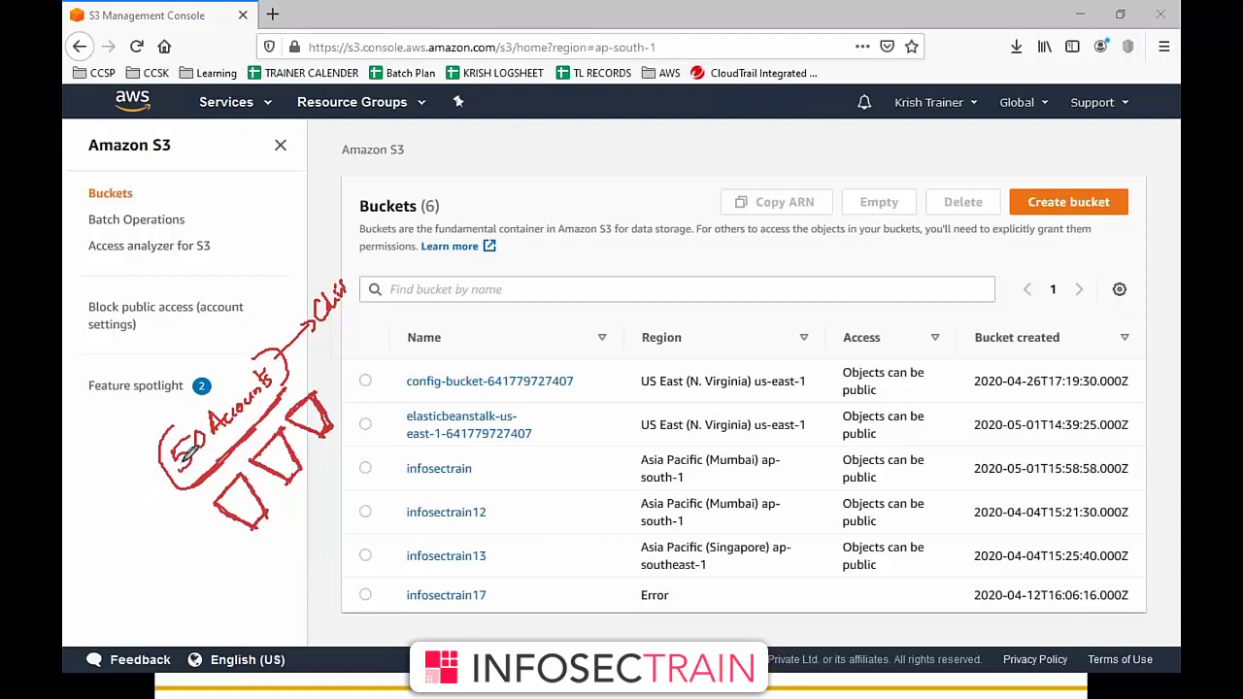
- Draw an arrow from the accounts label to a larger bucket marked X, linked by another arrow to a second bucket
mouse_move(161, 478)
mouse_down()
mouse_move(159, 342)
mouse_move(256, 270)
mouse_move(256, 295)
mouse_up()
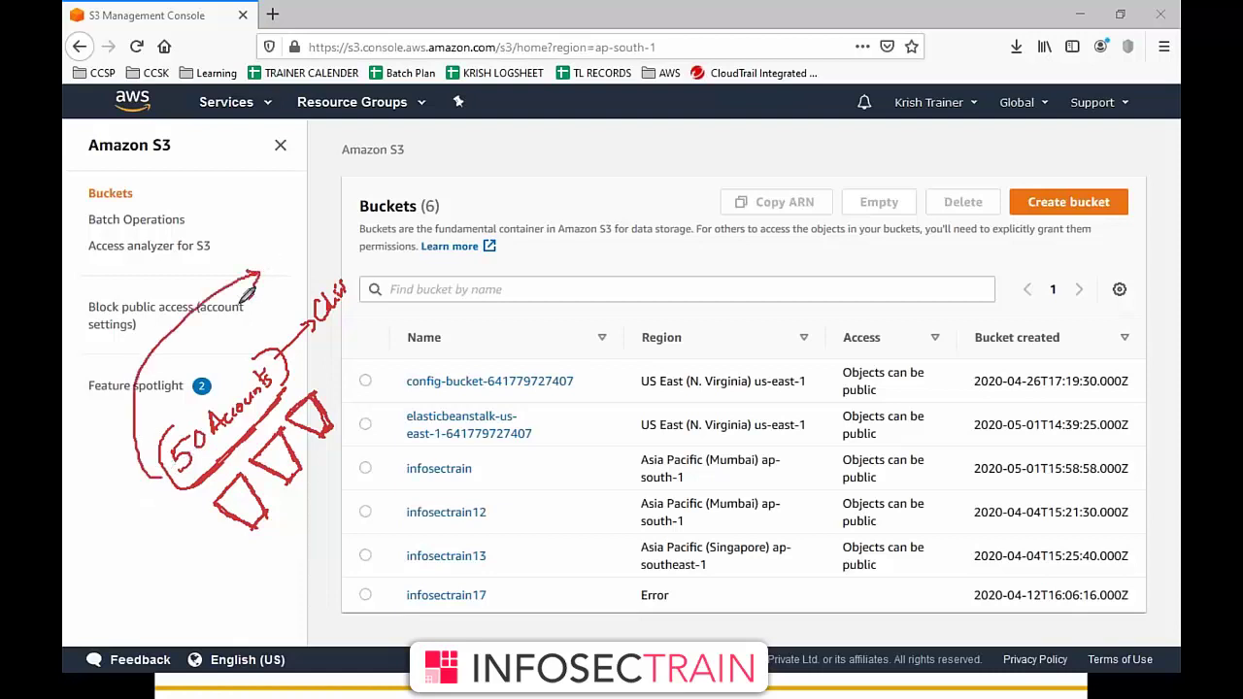
drag(248, 247, 296, 268)
mouse_move(332, 228)
mouse_down()
mouse_move(294, 267)
mouse_move(245, 251)
mouse_move(311, 167)
mouse_up()
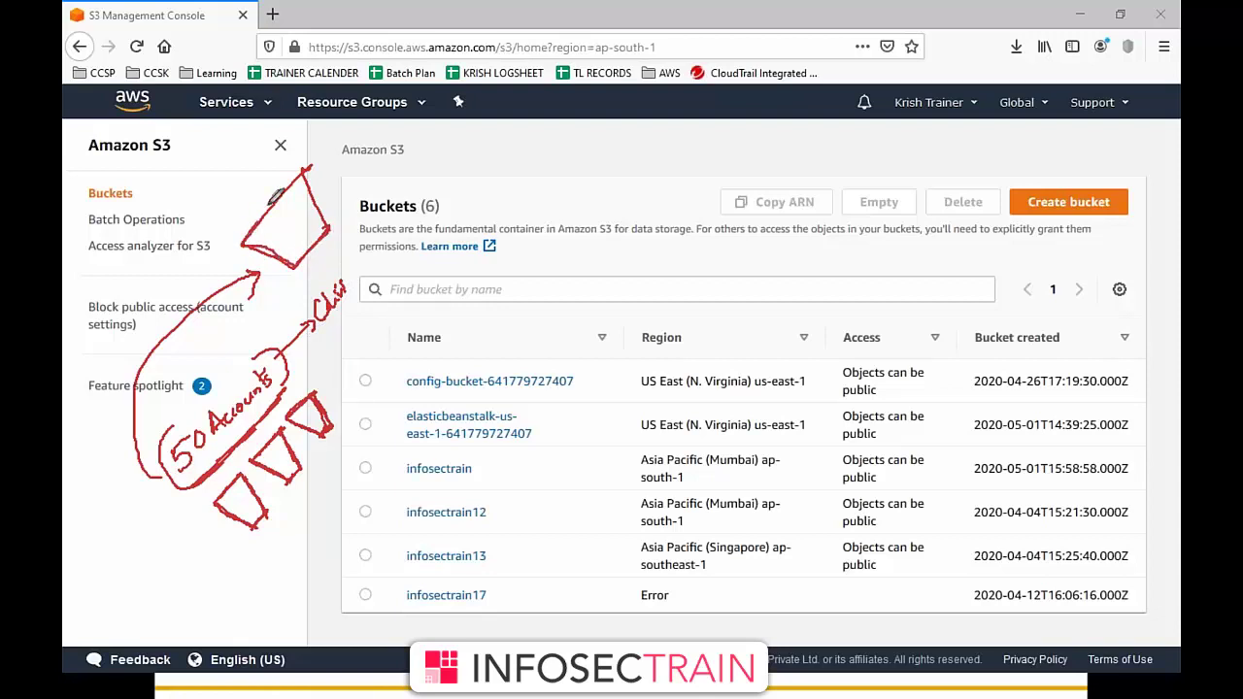
mouse_move(308, 164)
mouse_down()
mouse_move(335, 218)
mouse_move(400, 145)
mouse_move(460, 184)
mouse_up()
mouse_move(483, 107)
mouse_down()
mouse_move(498, 170)
mouse_move(463, 184)
mouse_up()
drag(400, 144, 478, 103)
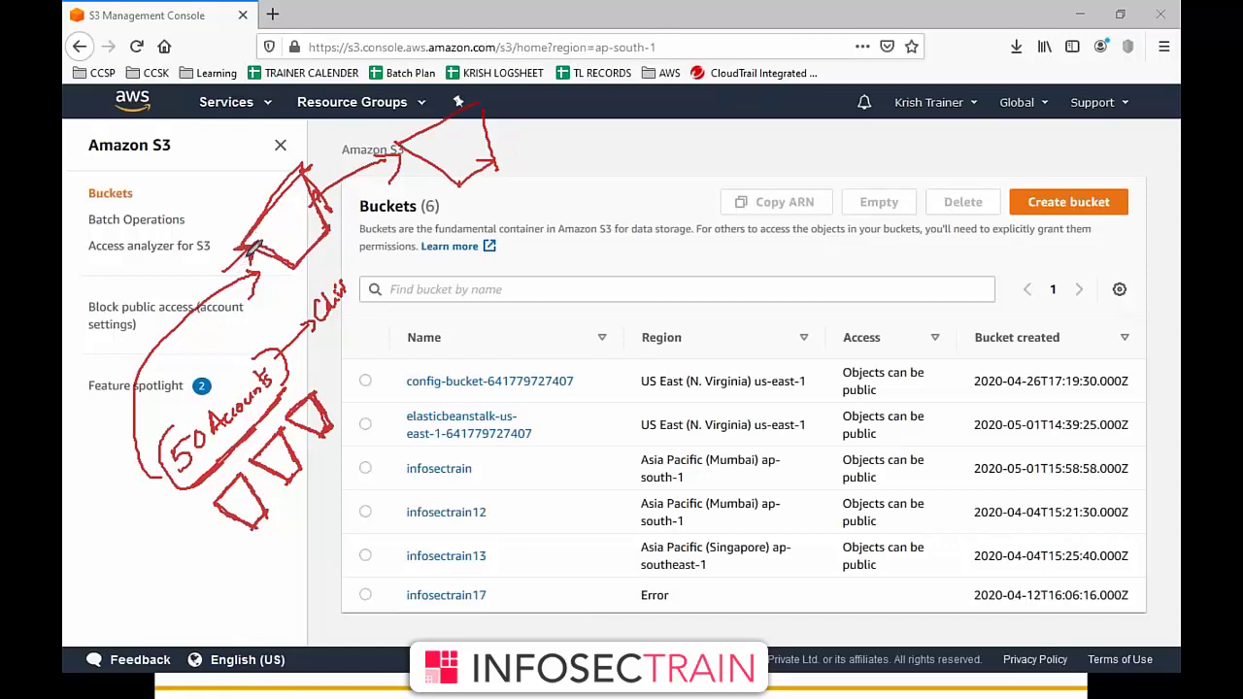
mouse_move(284, 225)
mouse_down()
mouse_move(301, 223)
mouse_move(292, 240)
mouse_up()
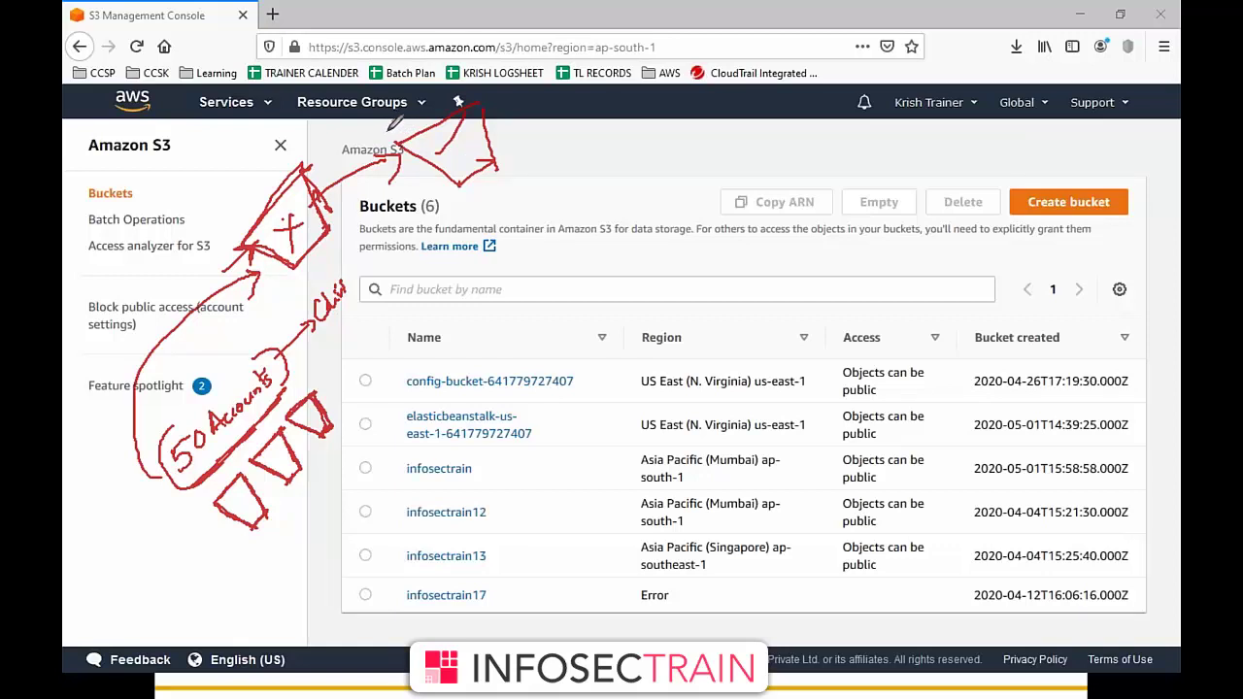
drag(376, 156, 357, 180)
- Write and circle 100 above the bucket list and erase all pen annotations
mouse_move(612, 205)
mouse_down()
mouse_move(629, 214)
mouse_move(649, 191)
mouse_move(641, 200)
mouse_up()
drag(603, 186, 593, 226)
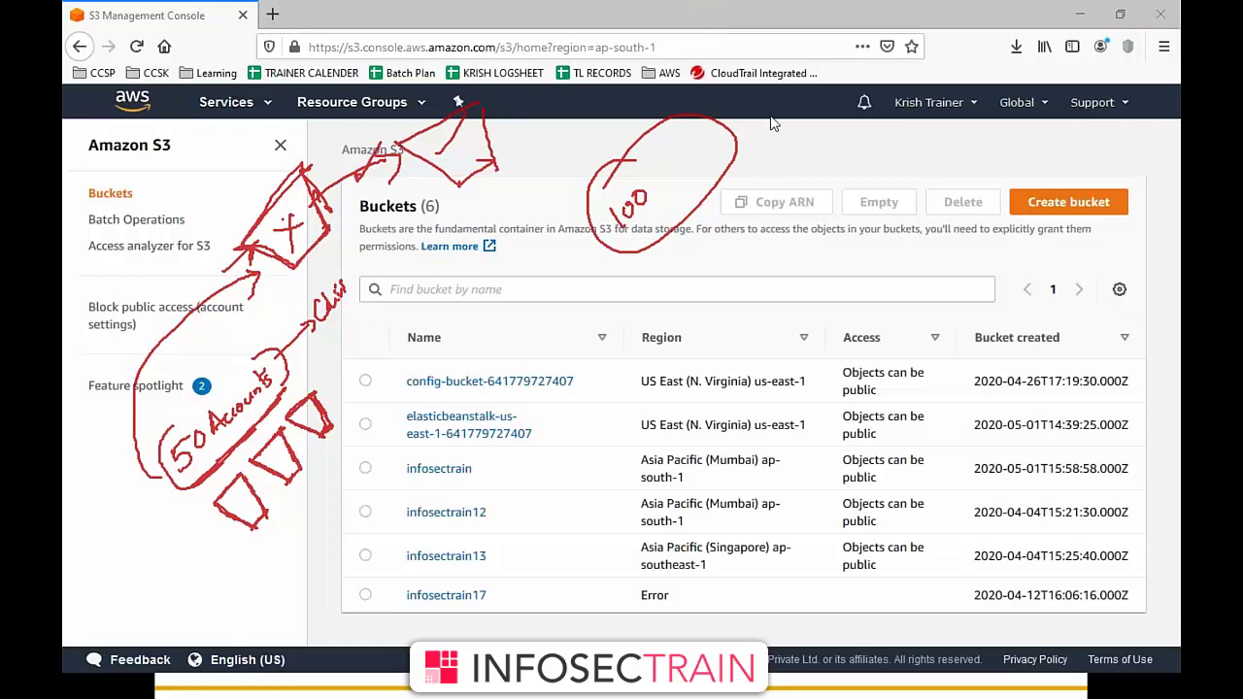
key(e)
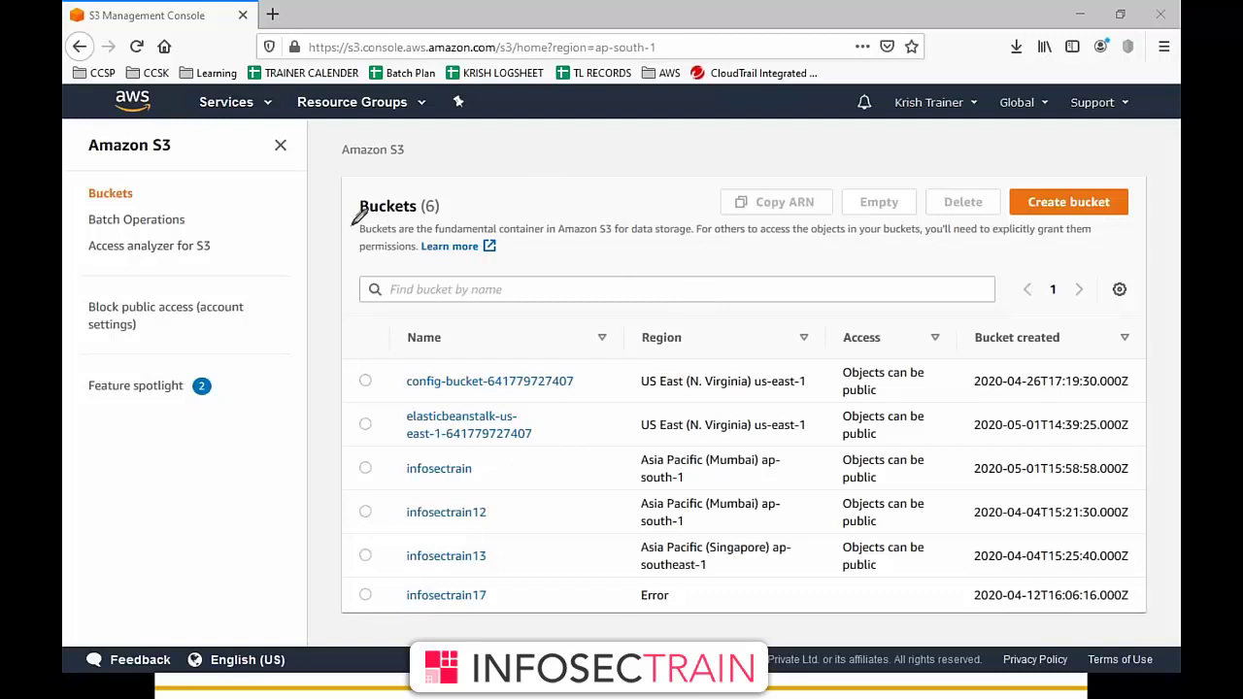
- Bracket the description text under the Buckets heading with the pen and switch back to the slide presentation
drag(358, 220, 364, 257)
drag(1085, 226, 1059, 268)
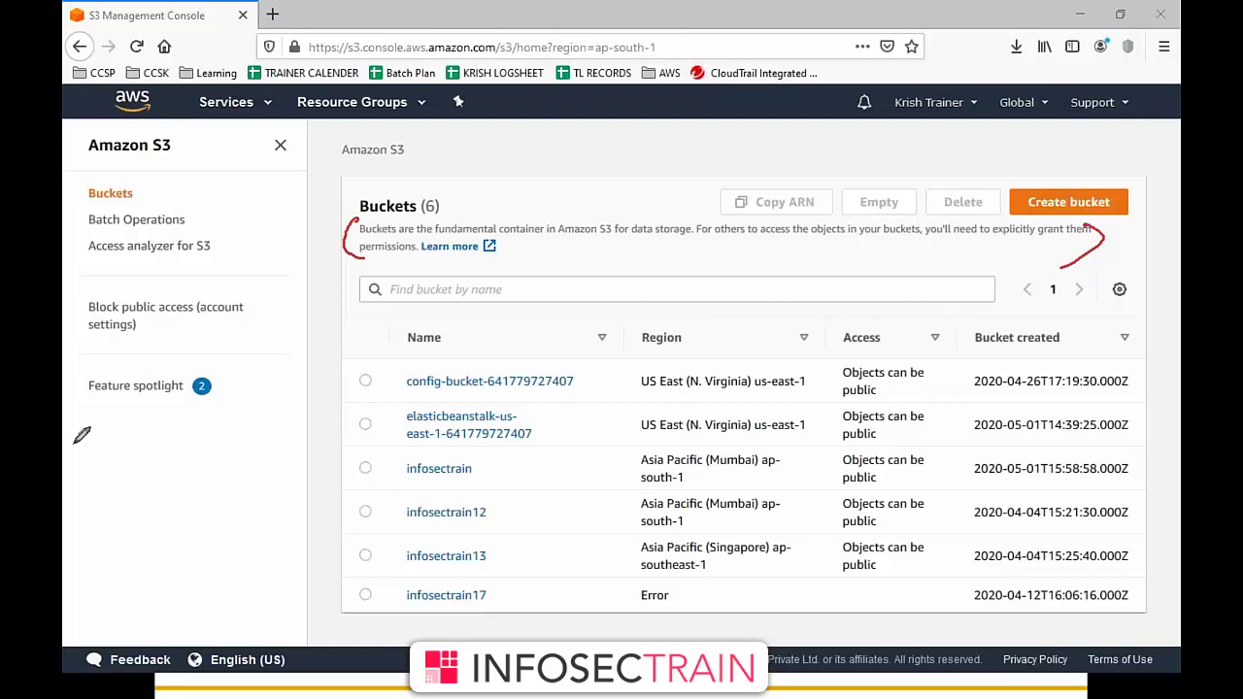
key(alt+Tab)
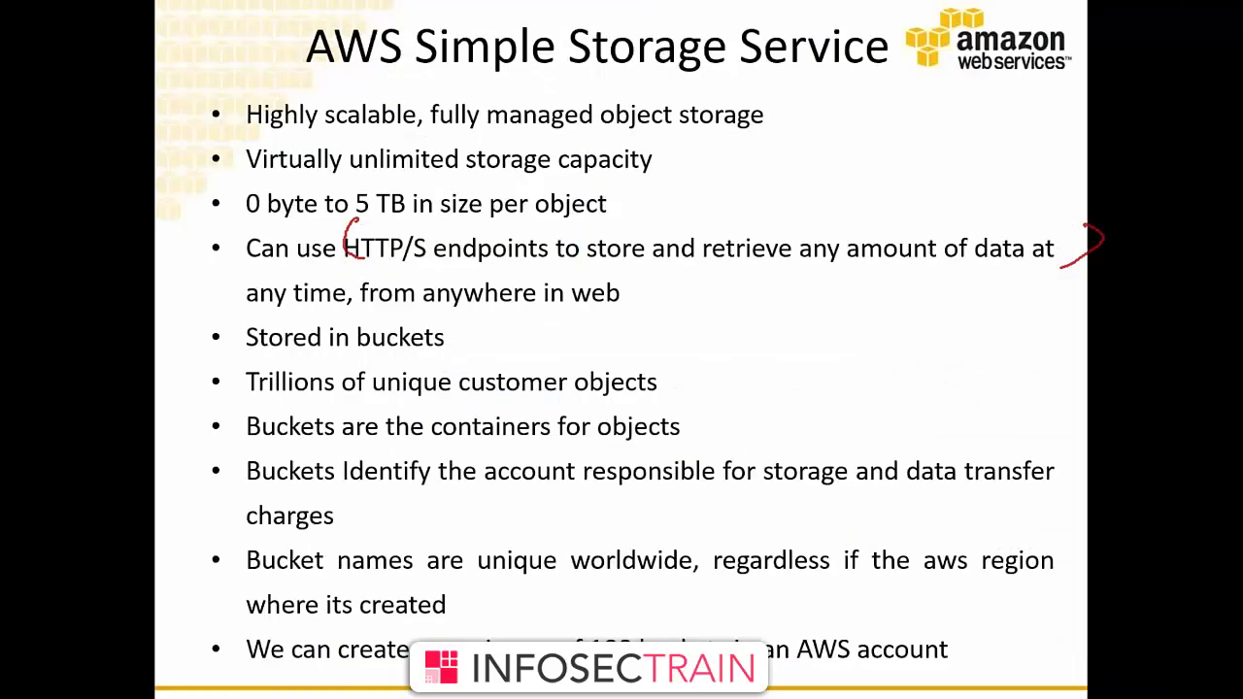
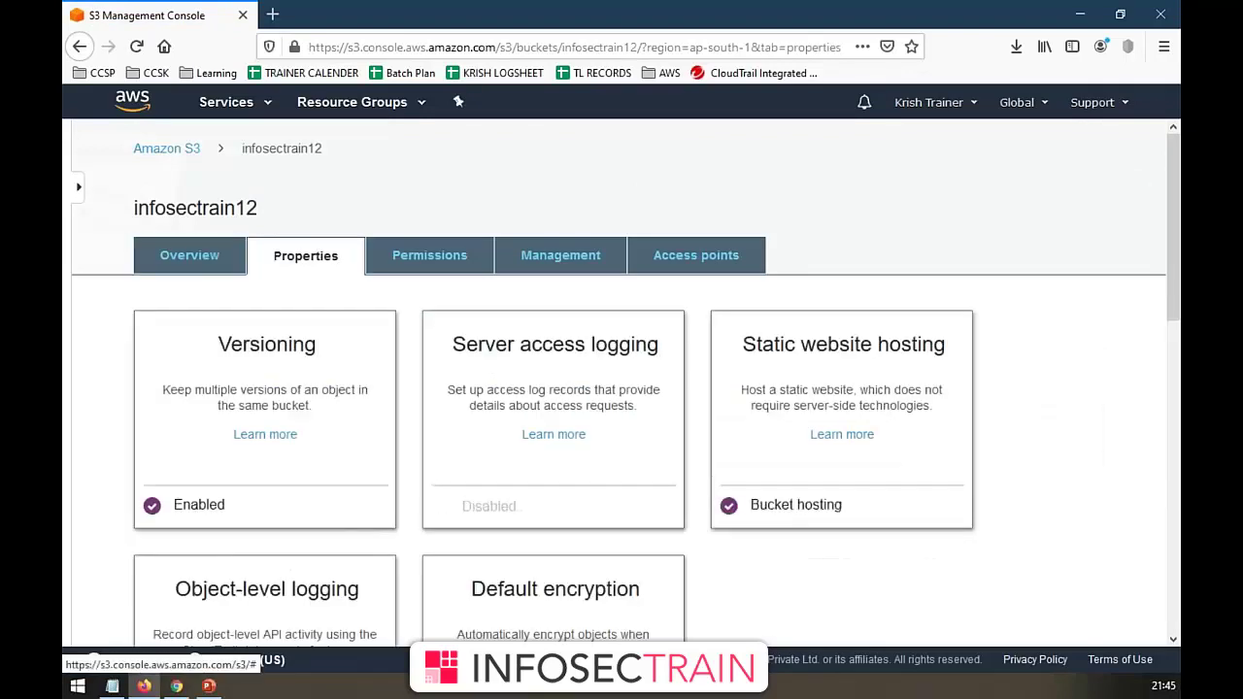
- Examine the infosectrain12 bucket's properties, from object-level logging and default encryption to the advanced settings
scroll(292, 313, down, 3)
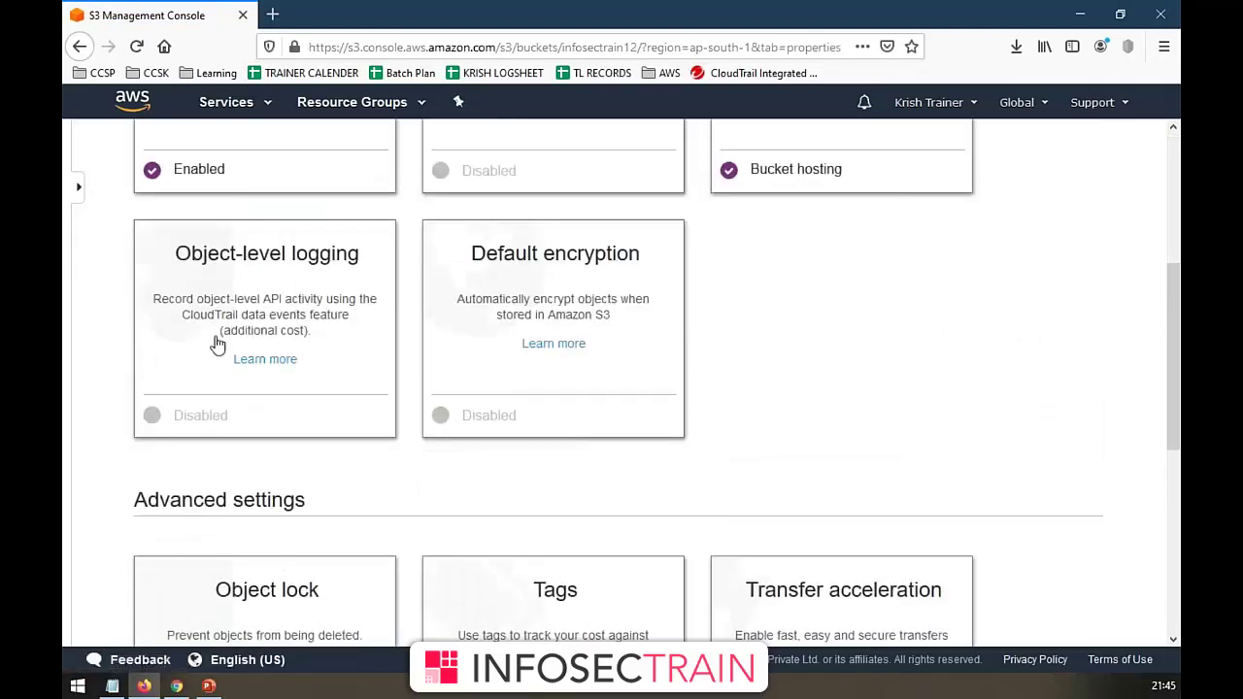
scroll(355, 343, down, 3)
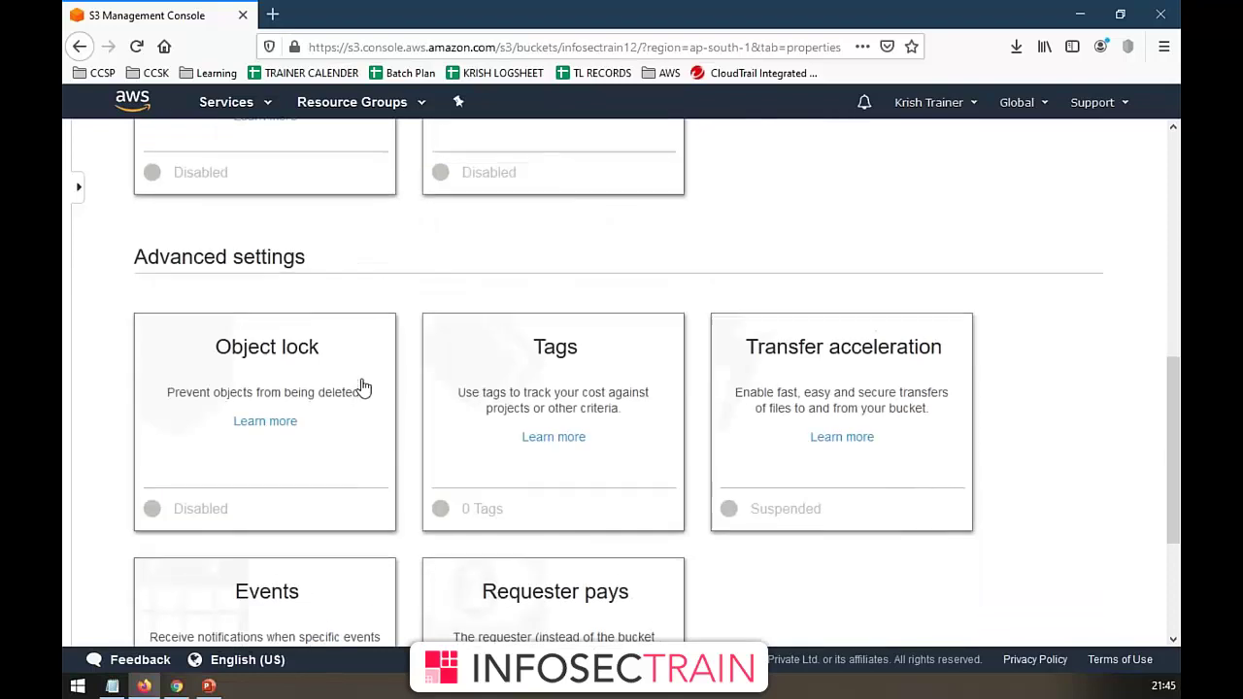
scroll(360, 385, up, 3)
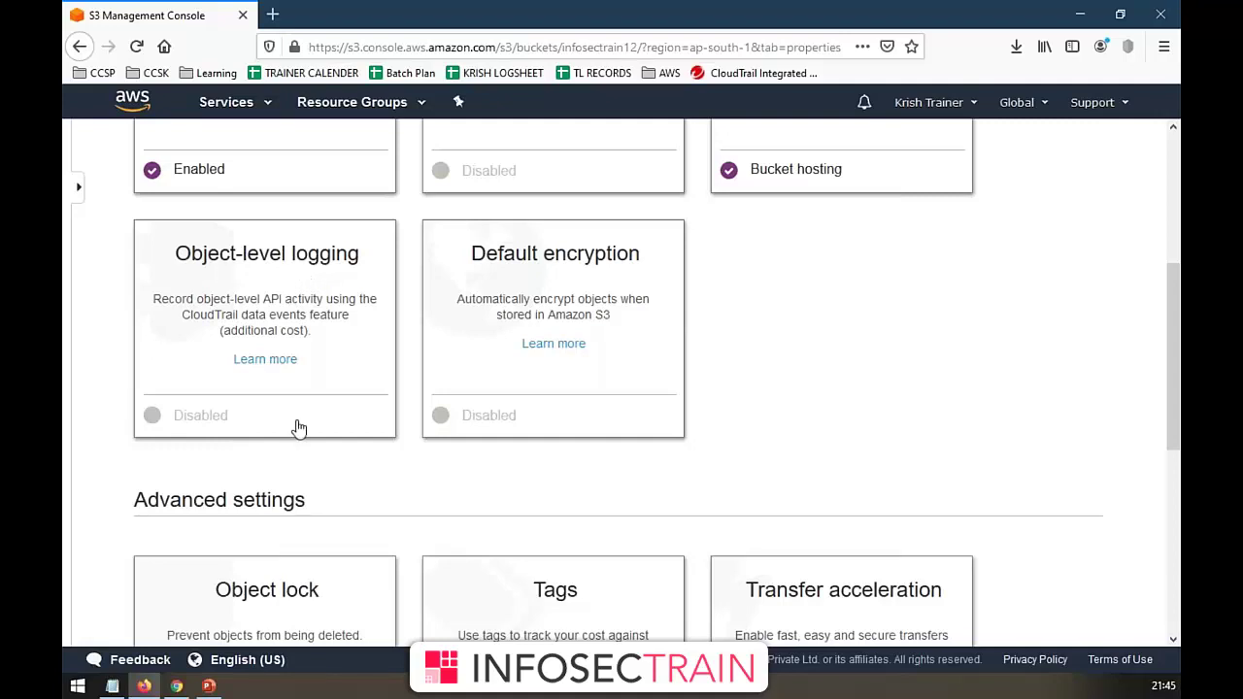
- Examine the details and available actions of the object 2 day.txt in the infosectrain12 bucket, clearing the selection when done
scroll(262, 369, up, 4)
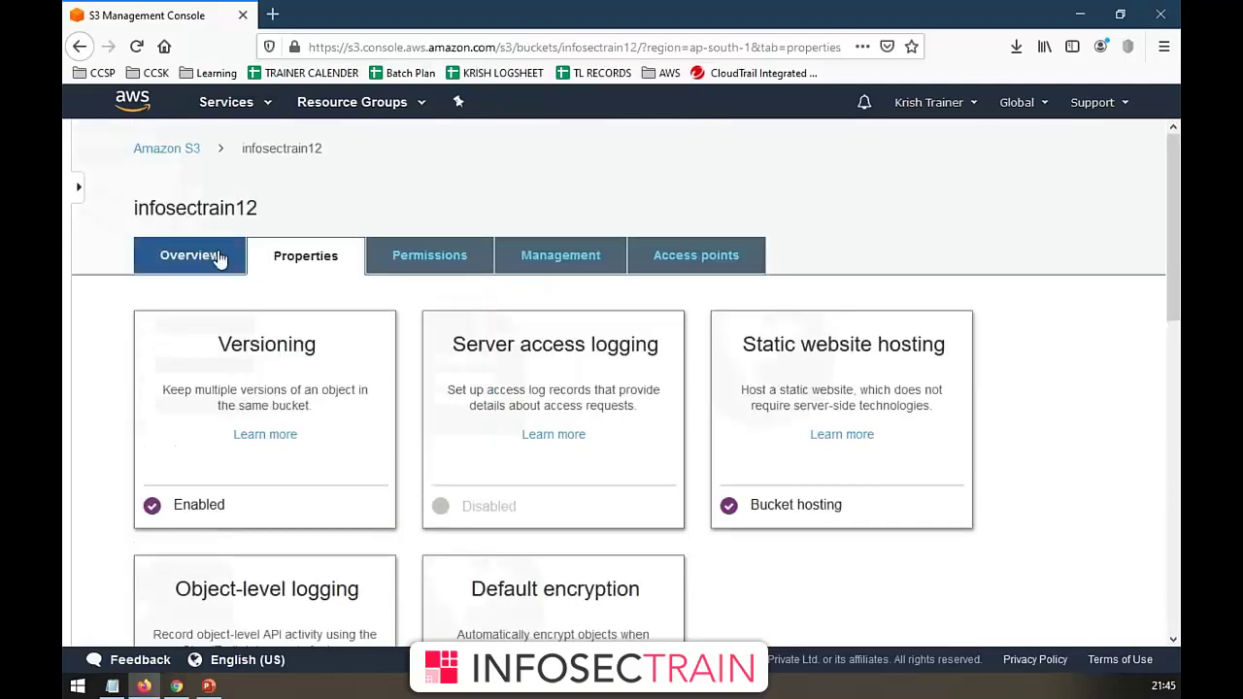
click(218, 258)
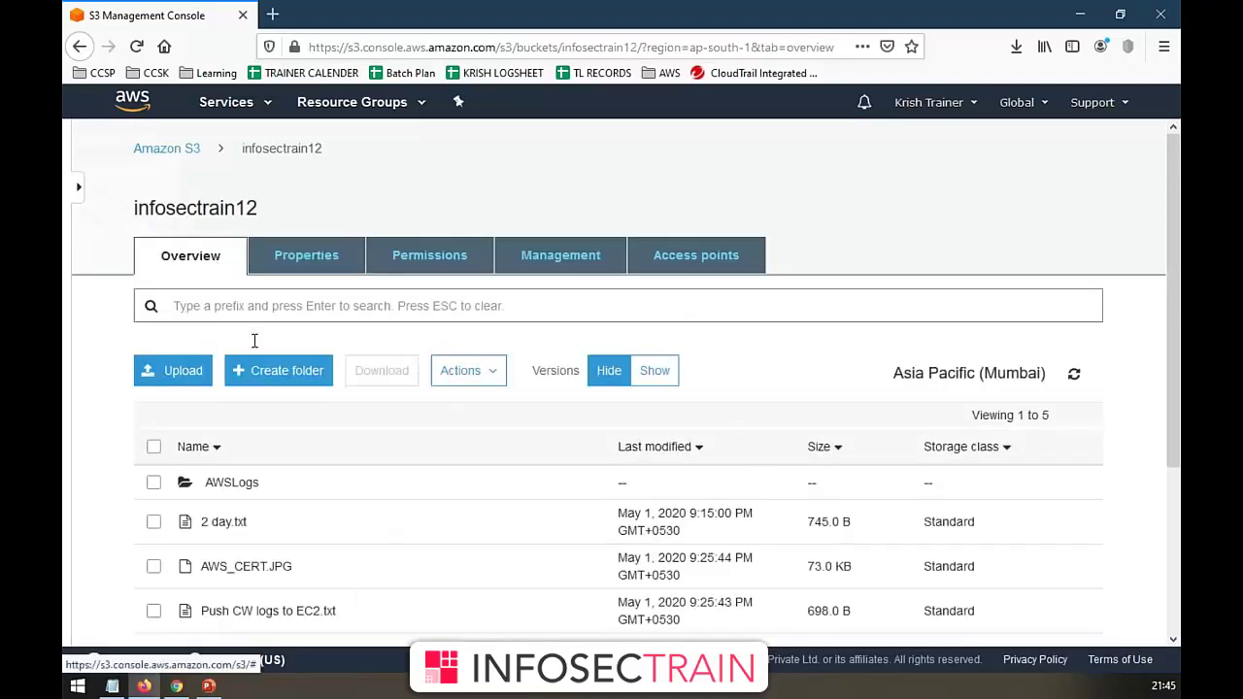
click(153, 525)
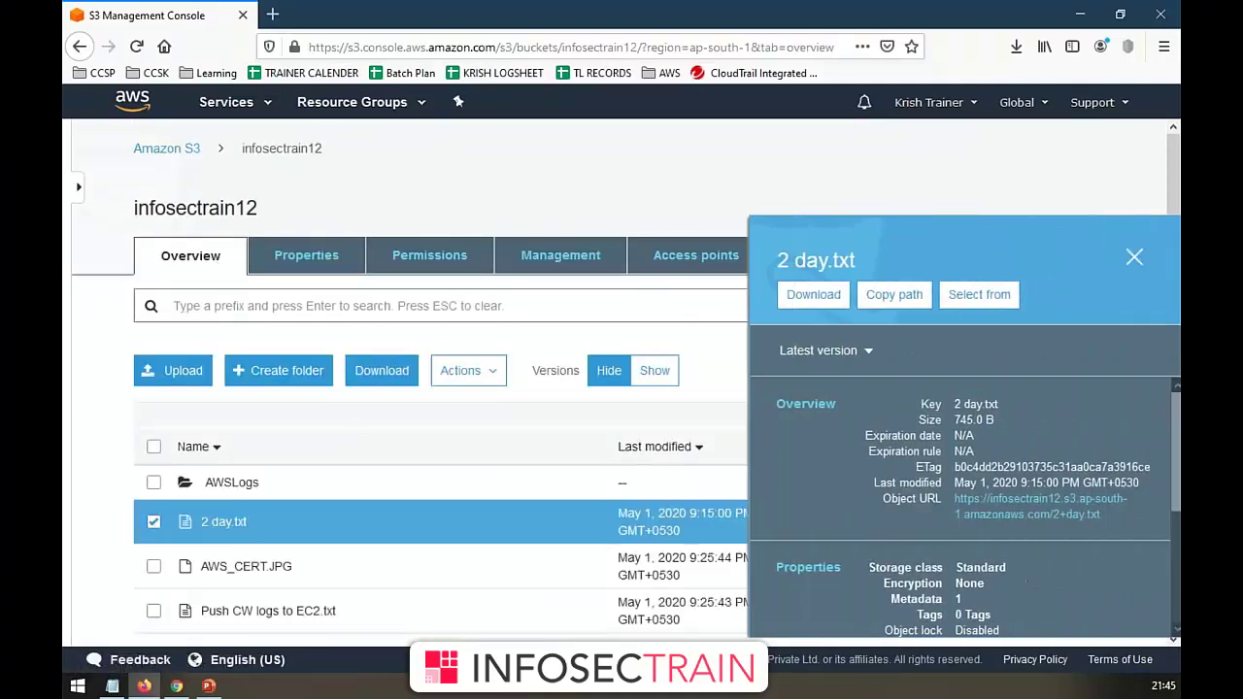
click(468, 370)
click(377, 416)
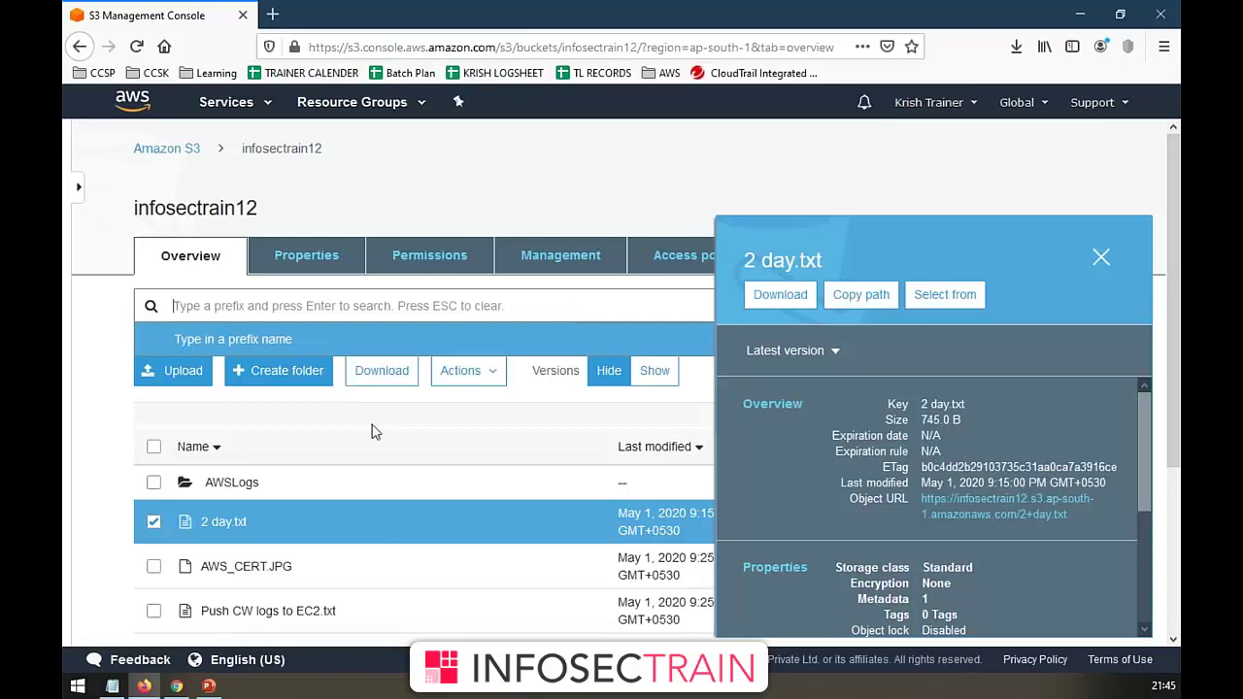
click(154, 522)
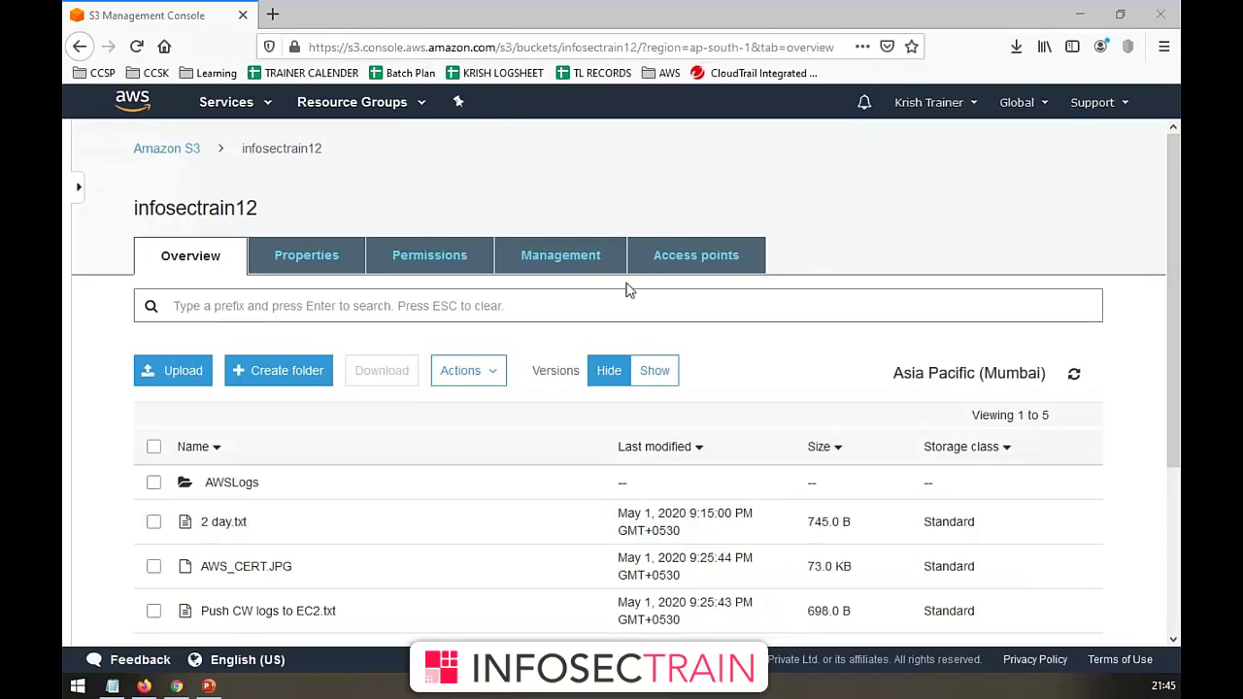
click(439, 337)
- Review the infosectrain12 bucket's property cards, from versioning and logging through the advanced settings
click(326, 260)
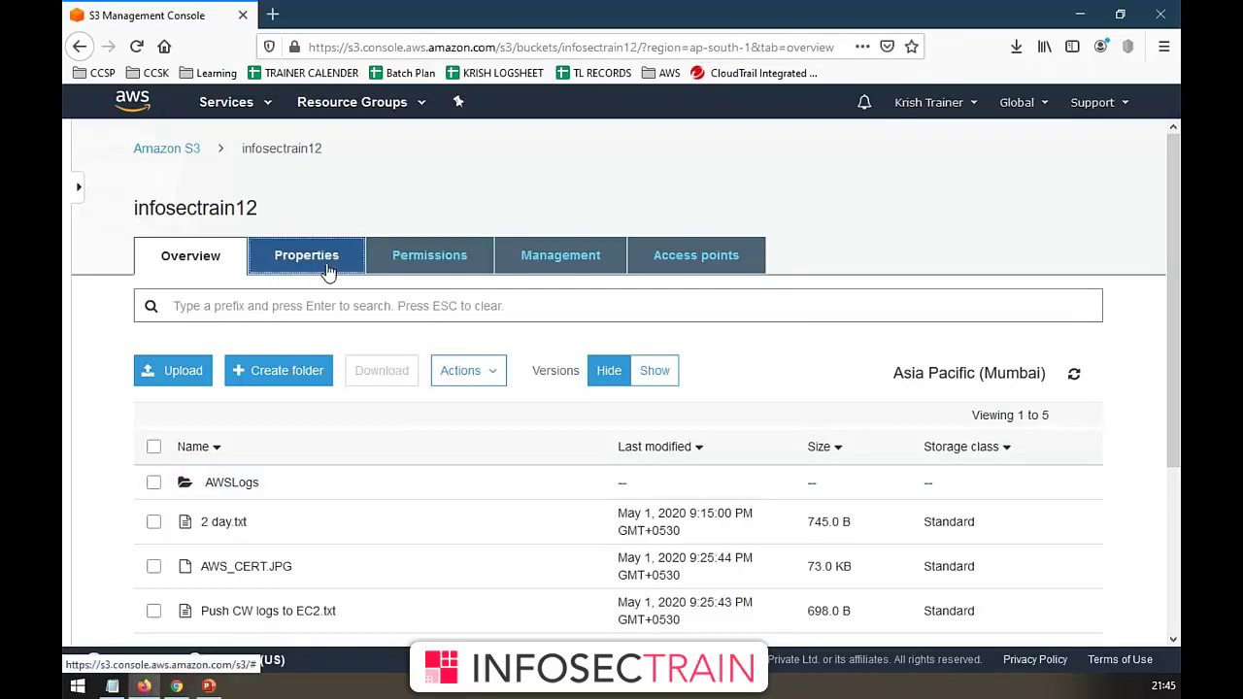
scroll(451, 431, down, 3)
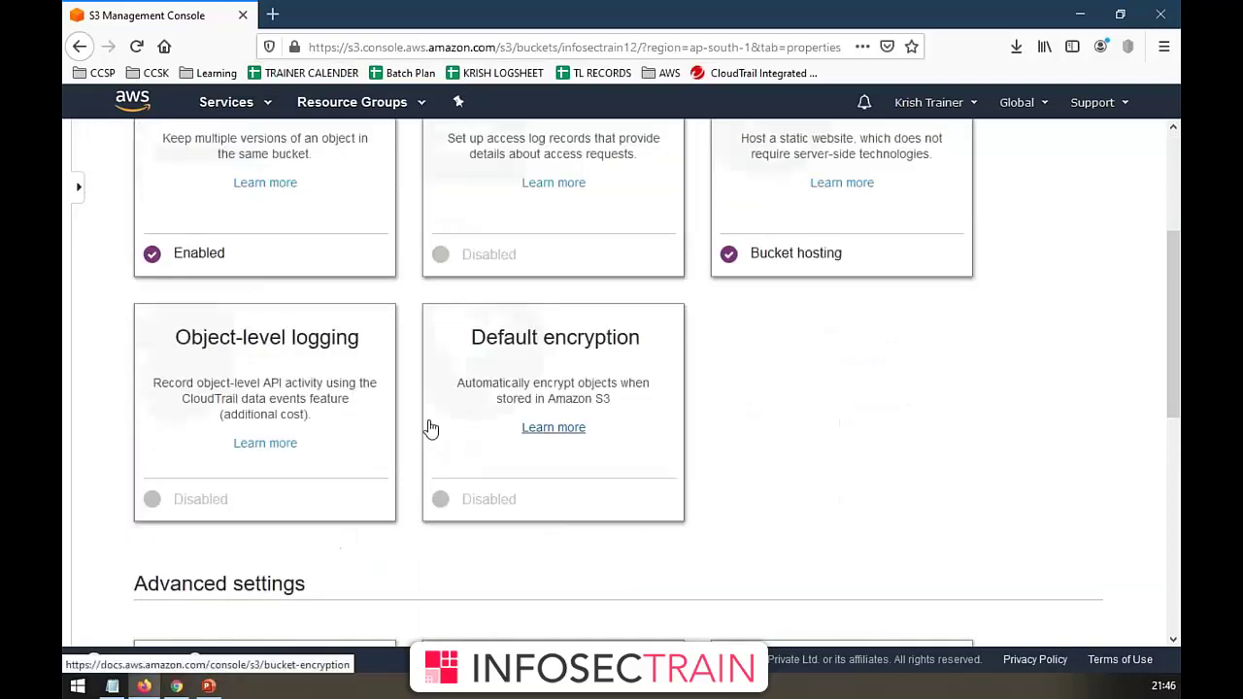
scroll(305, 394, up, 1)
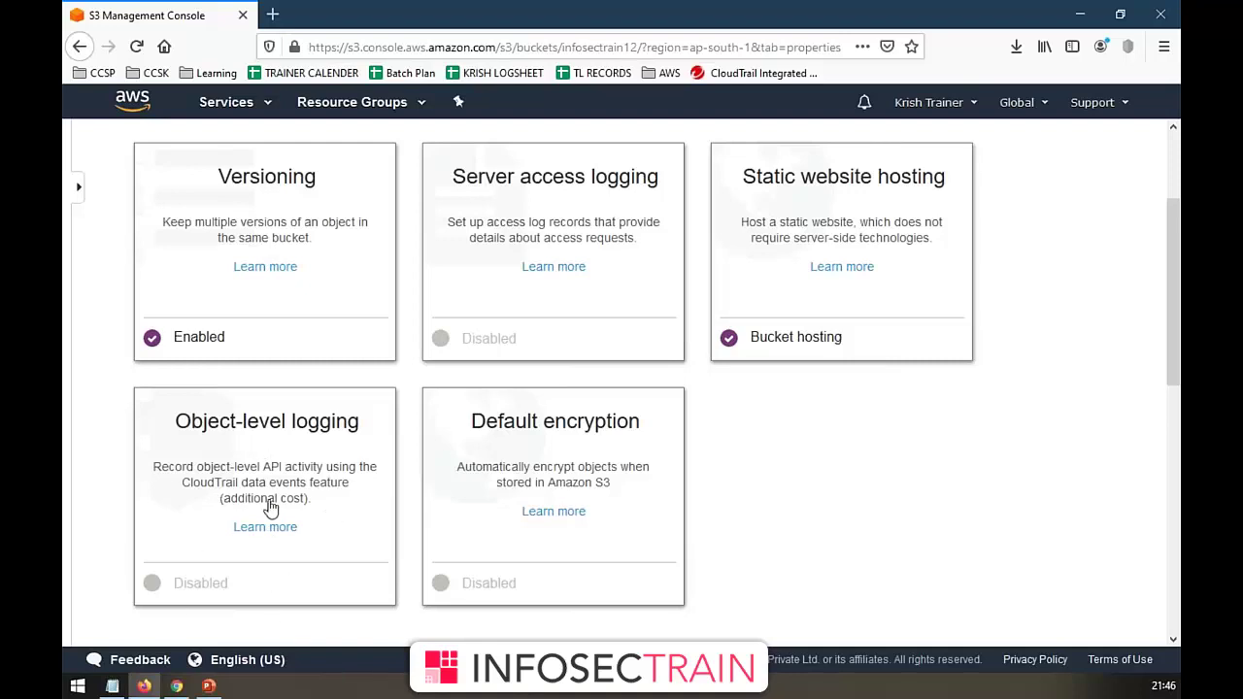
scroll(271, 508, down, 7)
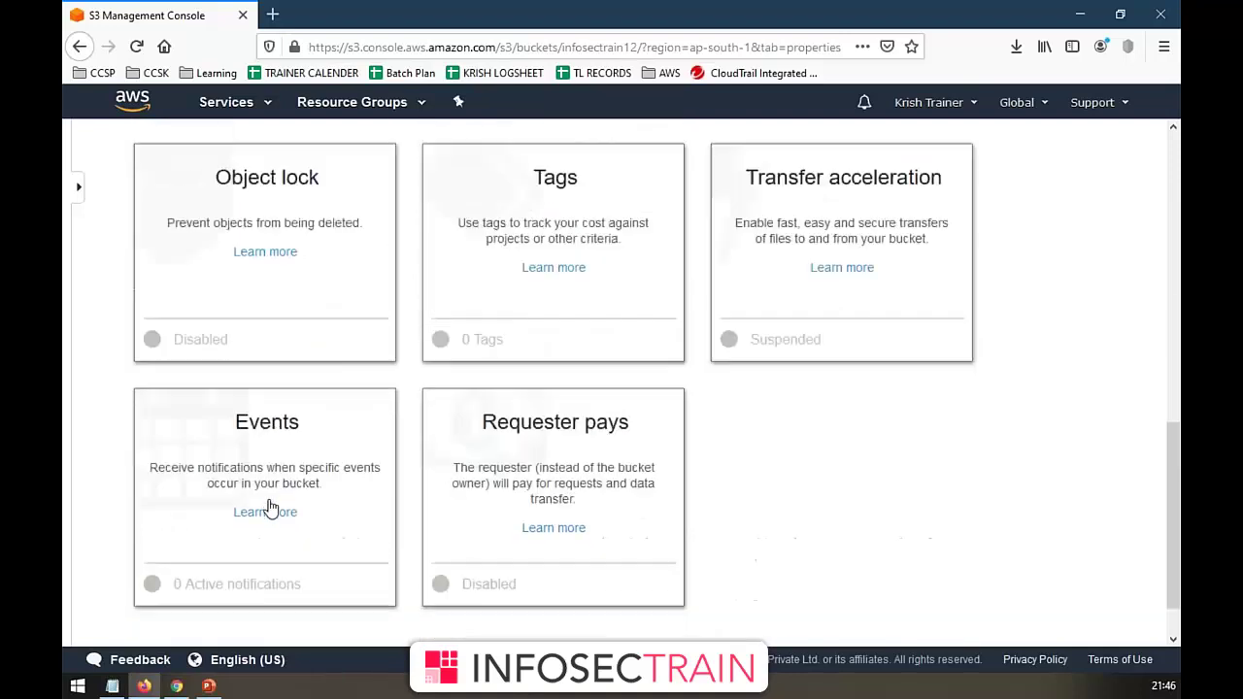
scroll(271, 508, up, 10)
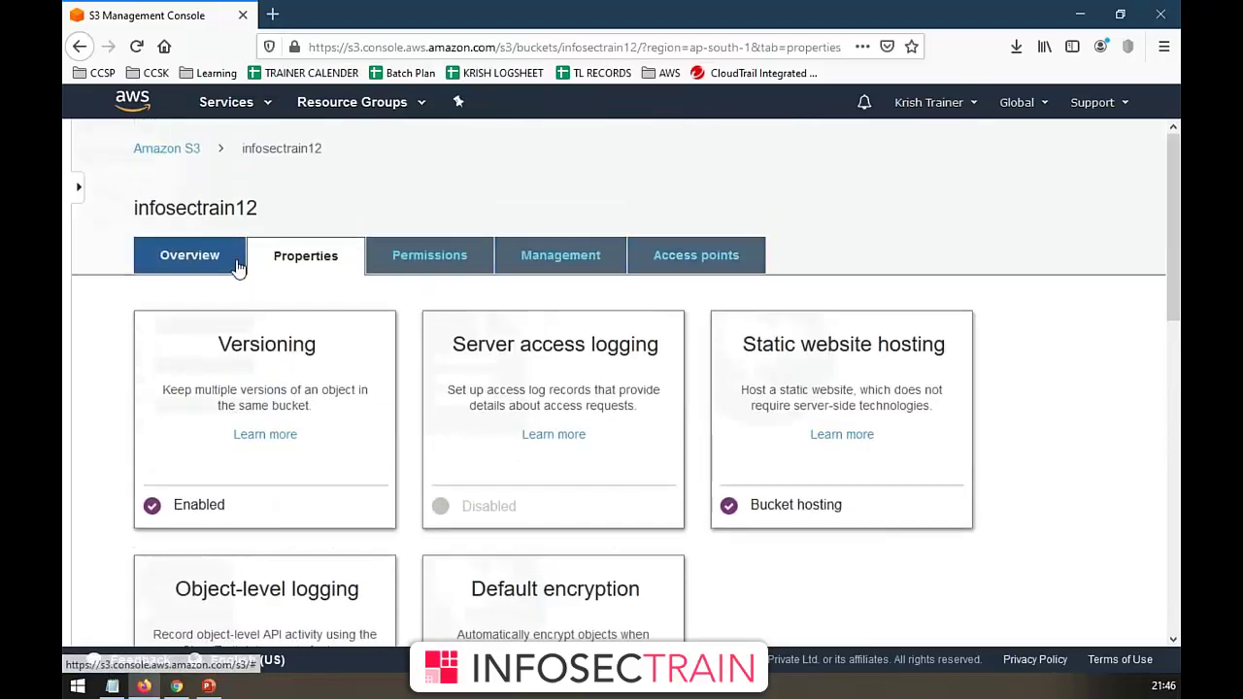
- Write 1TB with the annotation pen in the blank area beside the bucket name, circle it and double-underline it
key(ctrl+2)
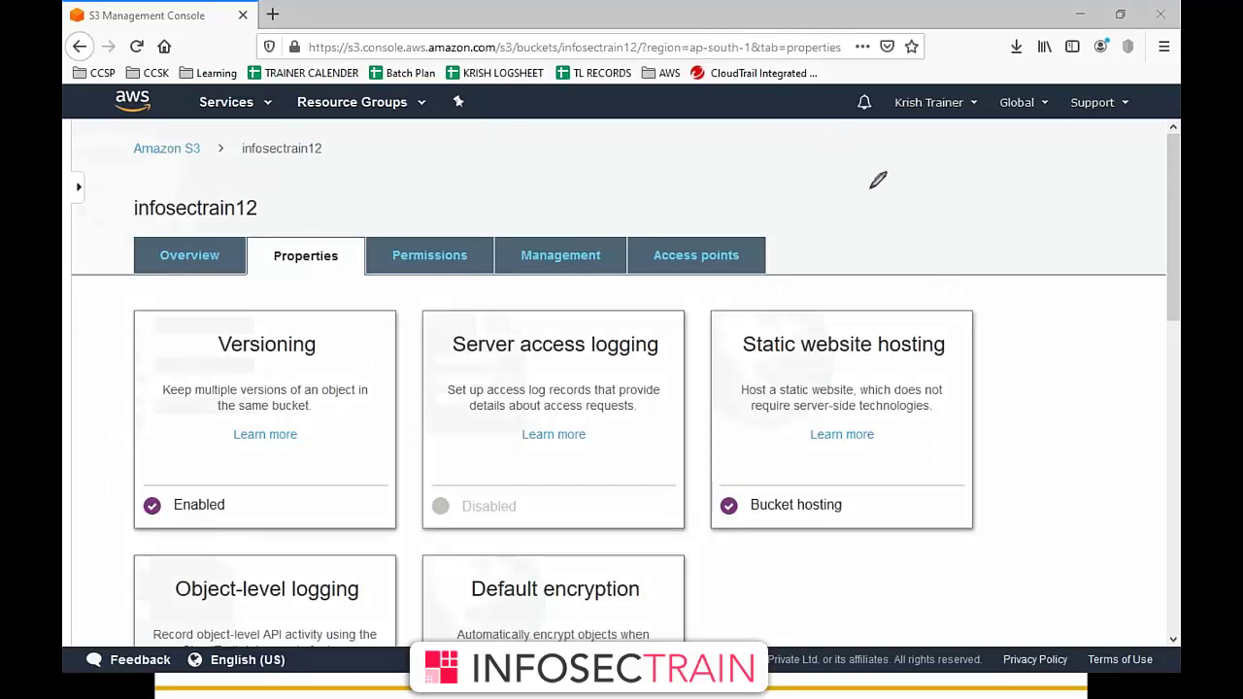
drag(862, 209, 884, 261)
drag(874, 209, 916, 177)
mouse_move(917, 177)
mouse_down()
mouse_move(924, 221)
mouse_move(947, 185)
mouse_move(943, 204)
mouse_up()
mouse_move(935, 129)
mouse_down()
mouse_move(831, 219)
mouse_move(870, 146)
mouse_up()
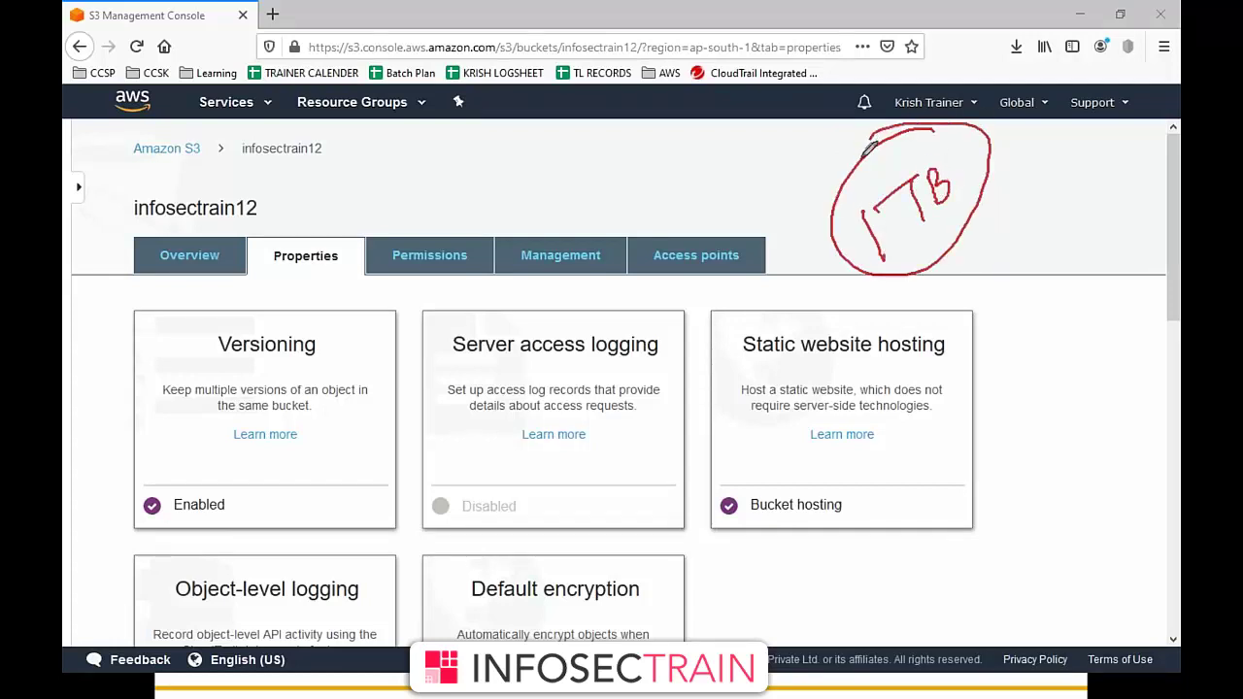
mouse_move(870, 287)
mouse_down()
mouse_move(983, 184)
mouse_move(992, 191)
mouse_up()
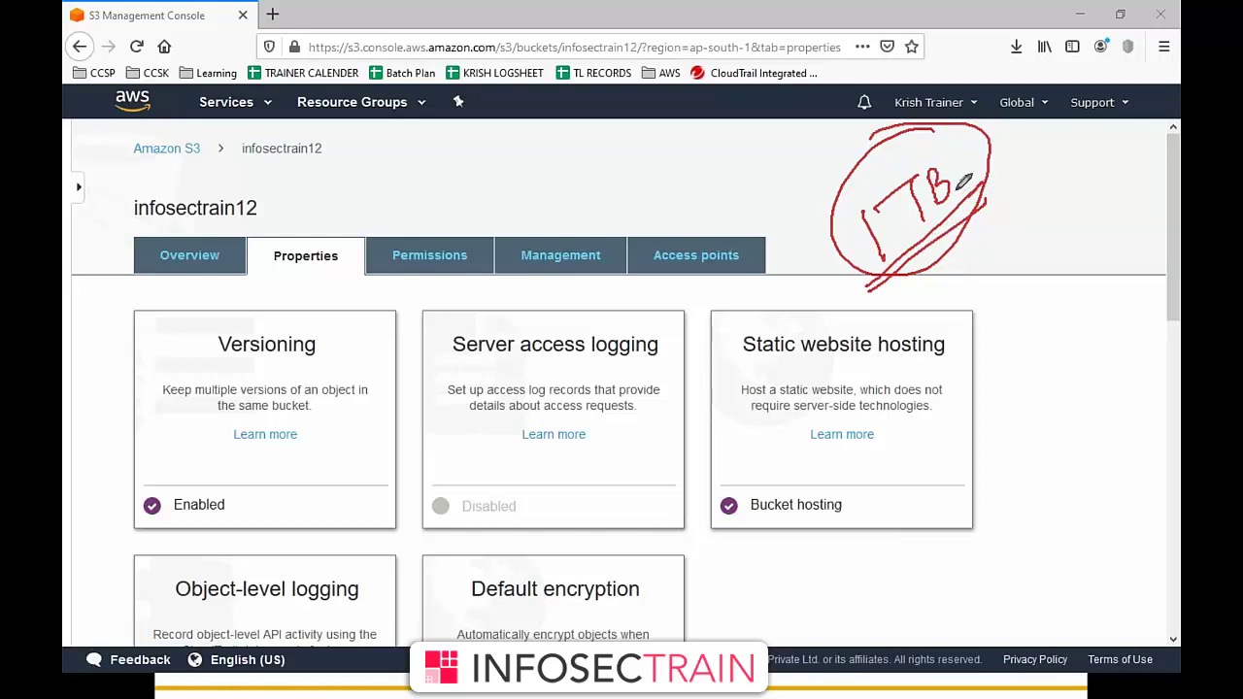
- Add two circled pen notes below the 1TB note, the second reading Torrent, and erase all annotations
mouse_move(979, 247)
mouse_down()
mouse_move(1030, 225)
mouse_move(1028, 204)
mouse_move(986, 225)
mouse_up()
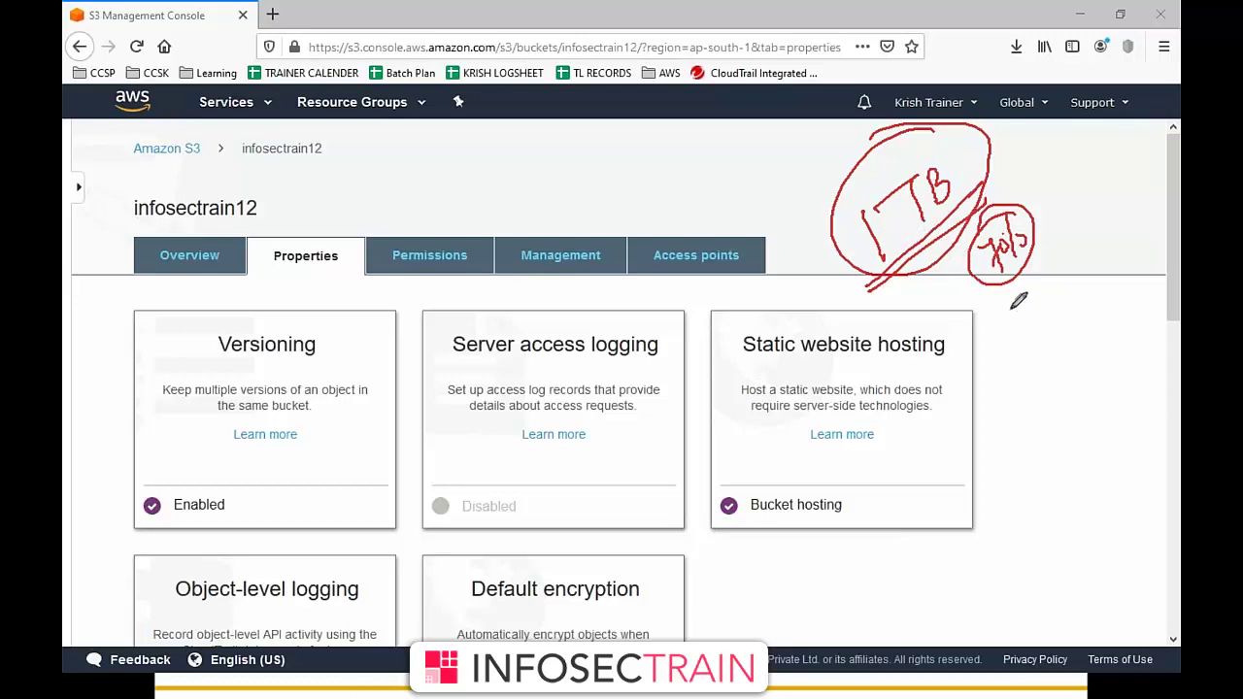
mouse_move(991, 335)
mouse_down()
mouse_move(1059, 325)
mouse_move(1096, 264)
mouse_move(998, 354)
mouse_up()
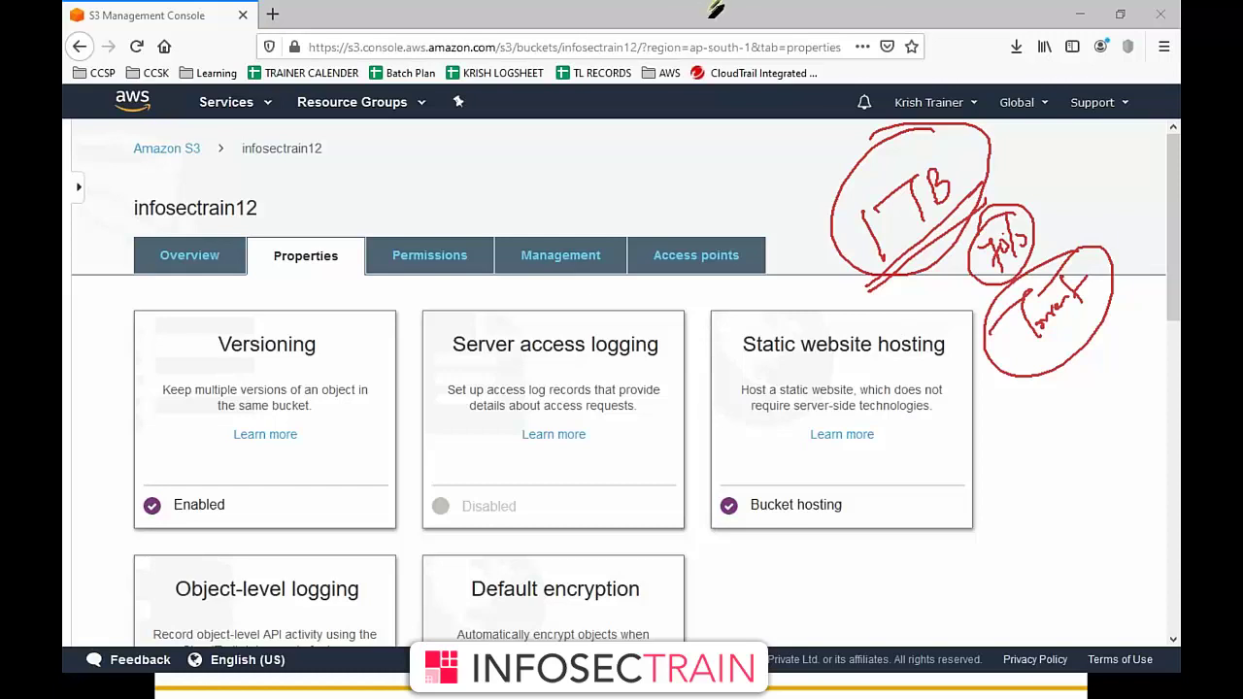
key(e)
key(Escape)
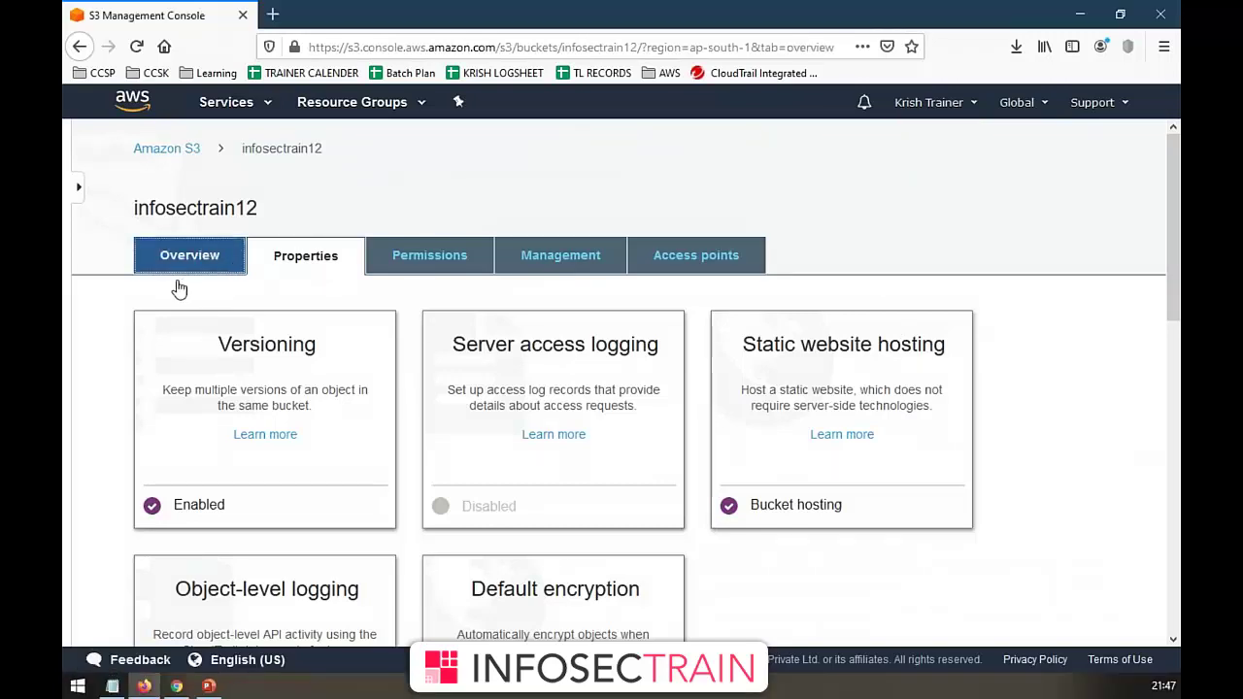
- Show the infosectrain12 bucket's object list and write a circled Website note below it with the annotation pen
click(223, 264)
scroll(236, 486, down, 1)
scroll(236, 530, down, 3)
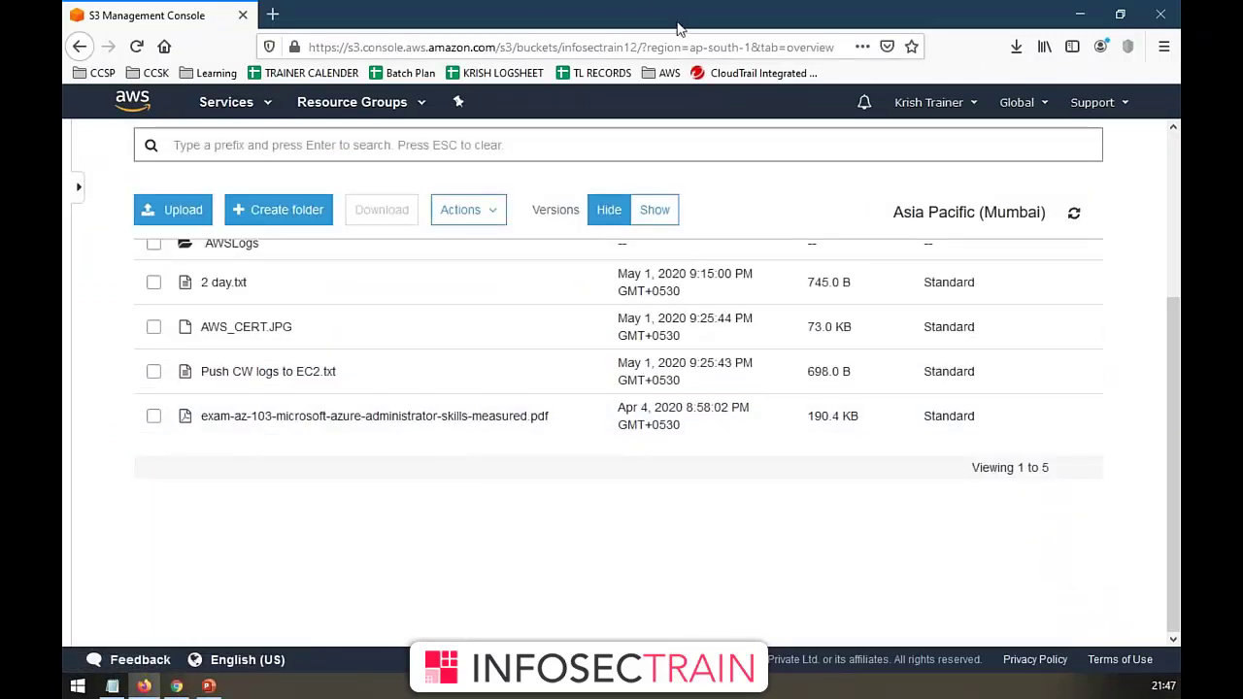
key(ctrl+2)
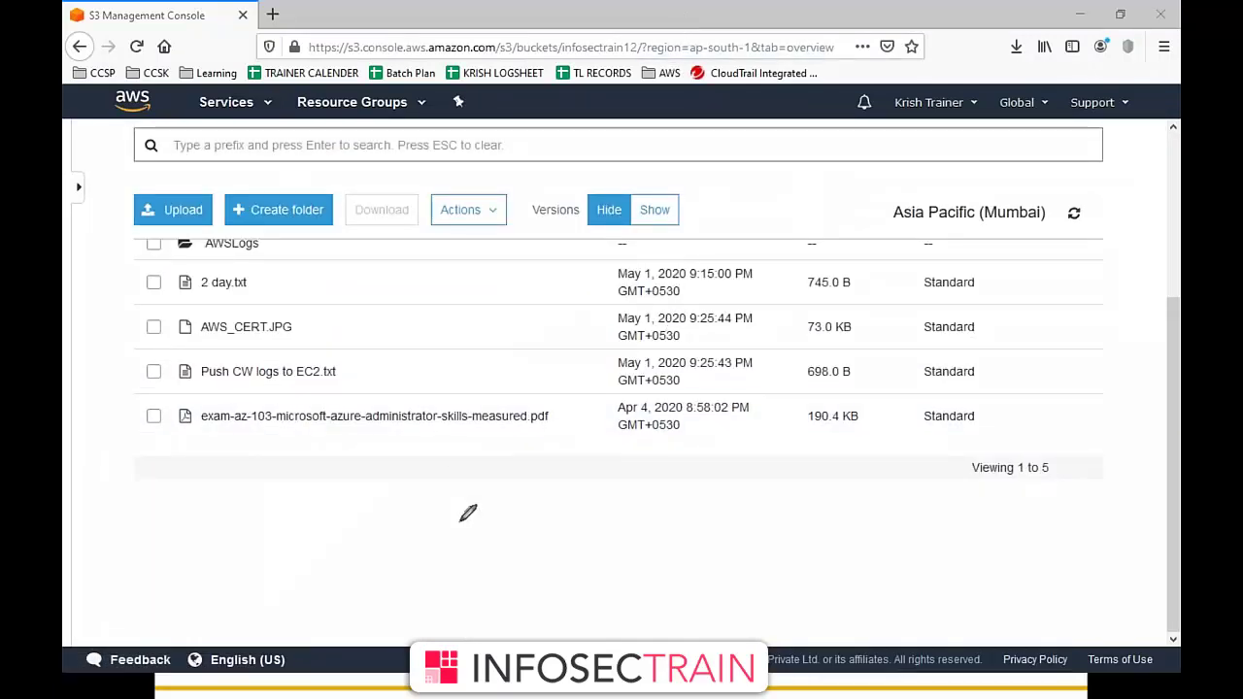
mouse_move(468, 513)
mouse_down()
mouse_move(510, 541)
mouse_move(561, 468)
mouse_move(476, 571)
mouse_move(449, 507)
mouse_up()
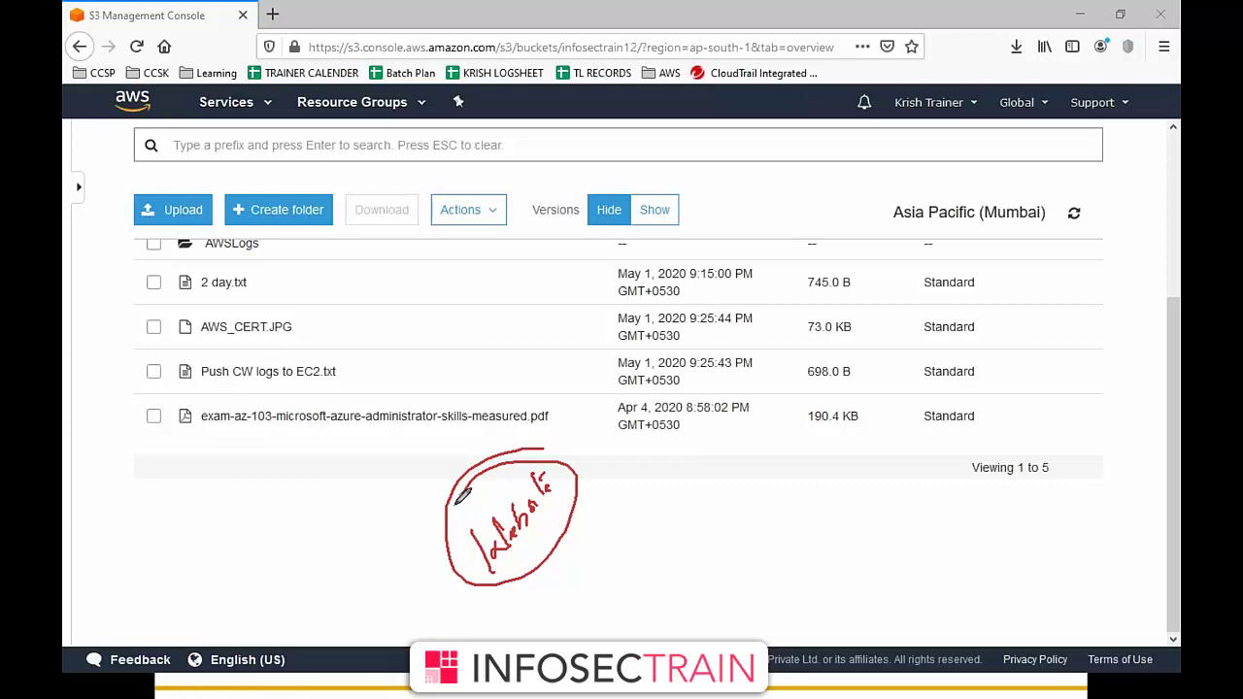
- Write Static Web beside the Website note, circle and double-underline it, and draw an arrow pointing at it
drag(610, 550, 596, 590)
mouse_move(606, 524)
mouse_down()
mouse_move(633, 550)
mouse_move(647, 500)
mouse_move(674, 513)
mouse_move(669, 466)
mouse_move(702, 485)
mouse_move(718, 470)
mouse_up()
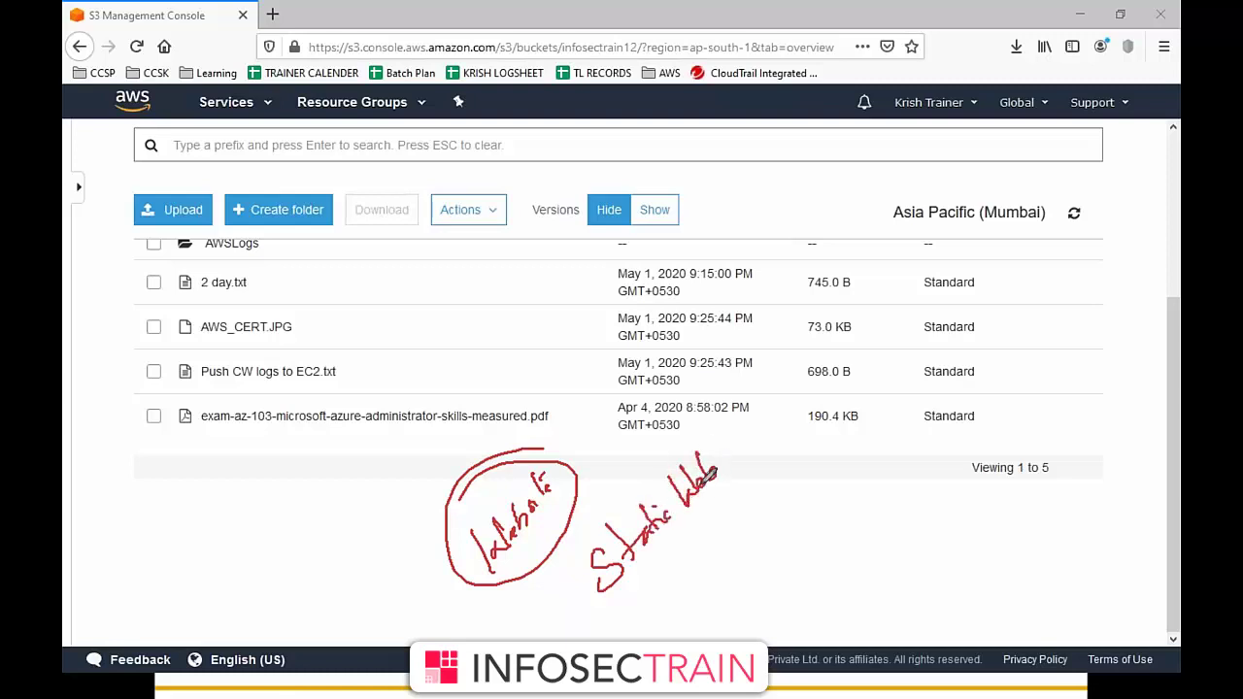
mouse_move(693, 427)
mouse_down()
mouse_move(729, 549)
mouse_move(703, 419)
mouse_up()
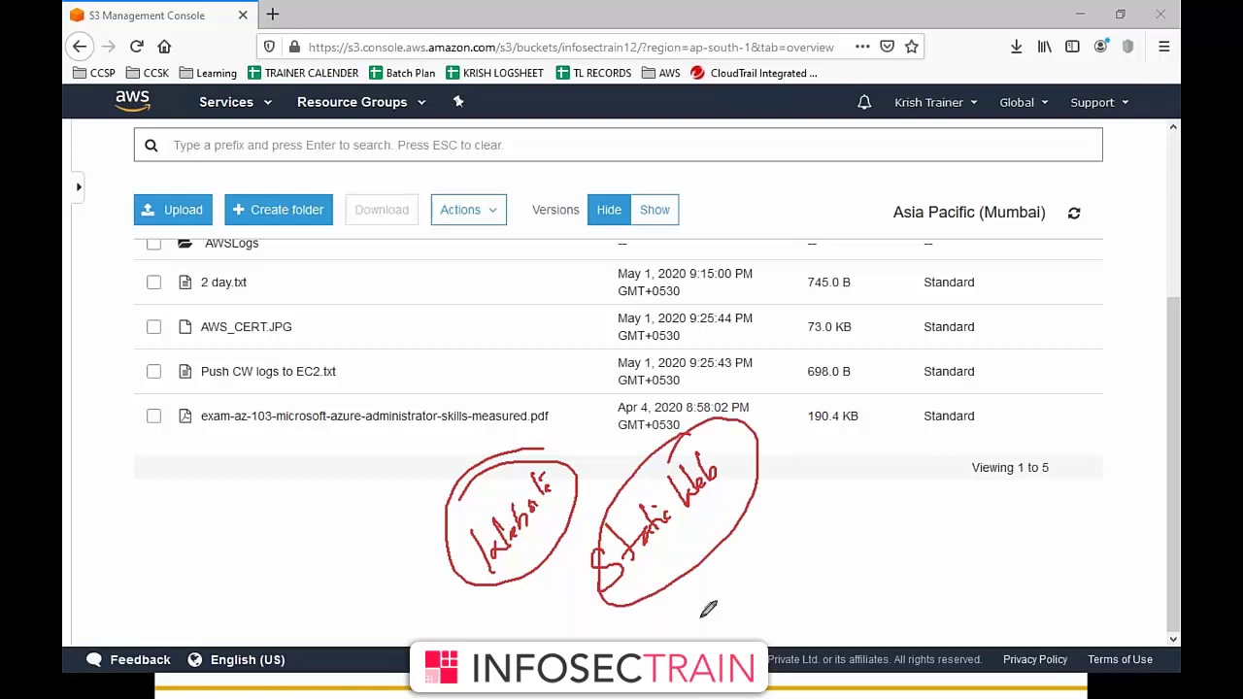
mouse_move(767, 430)
mouse_down()
mouse_move(616, 603)
mouse_move(783, 433)
mouse_up()
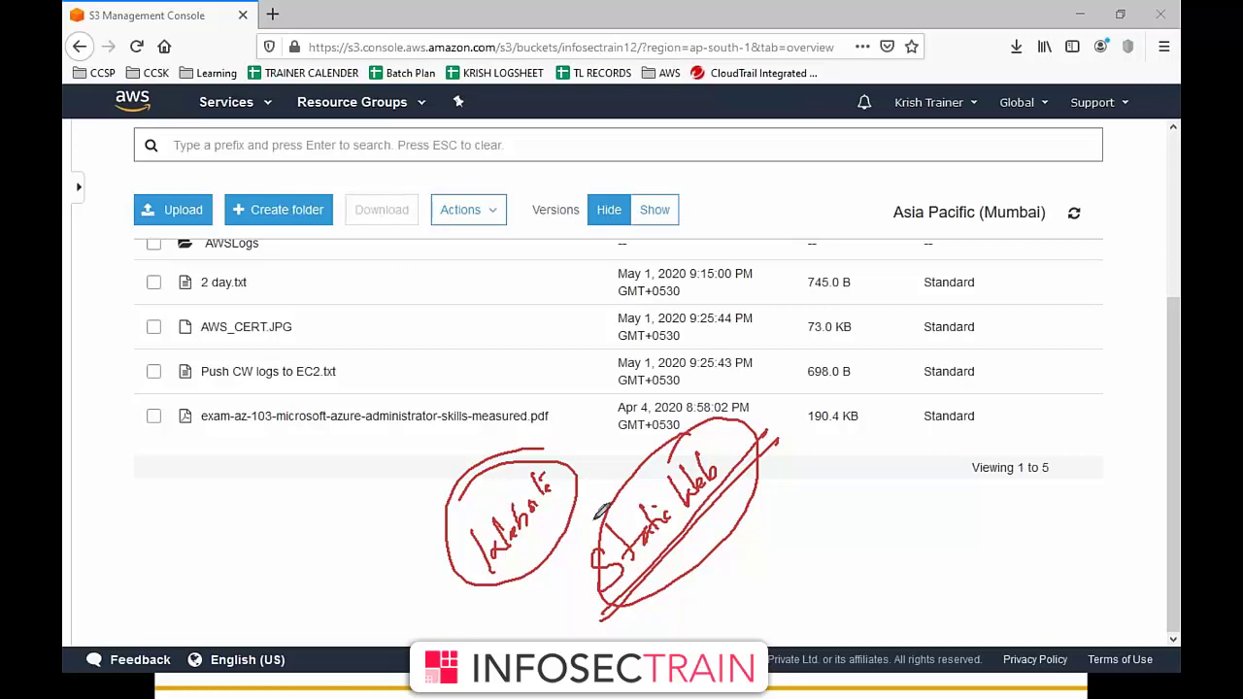
mouse_move(586, 439)
mouse_down()
mouse_move(630, 477)
mouse_move(604, 488)
mouse_move(637, 456)
mouse_move(637, 479)
mouse_up()
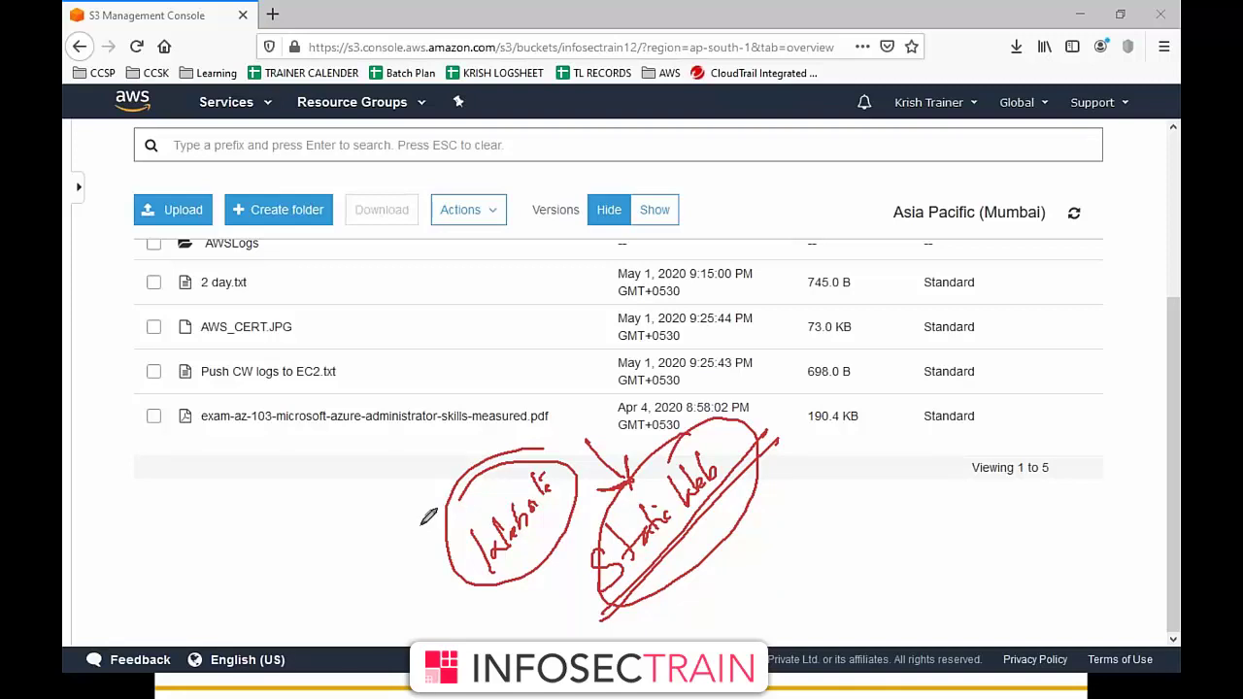
- Switch to a blank Notepad document and write "Welcome to InfosecTrain. This is our sample website"
key(alt+Tab)
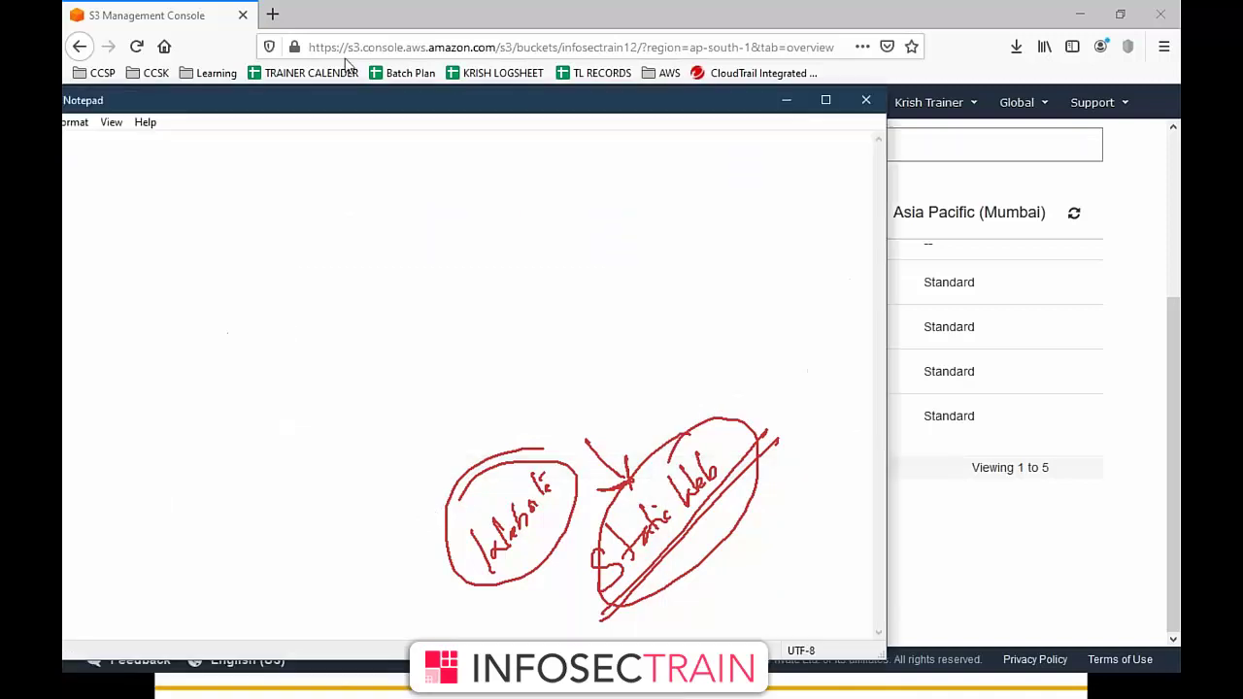
text(Wec)
key(BackSpace)
text(elcome to InfosecTrain. THis)
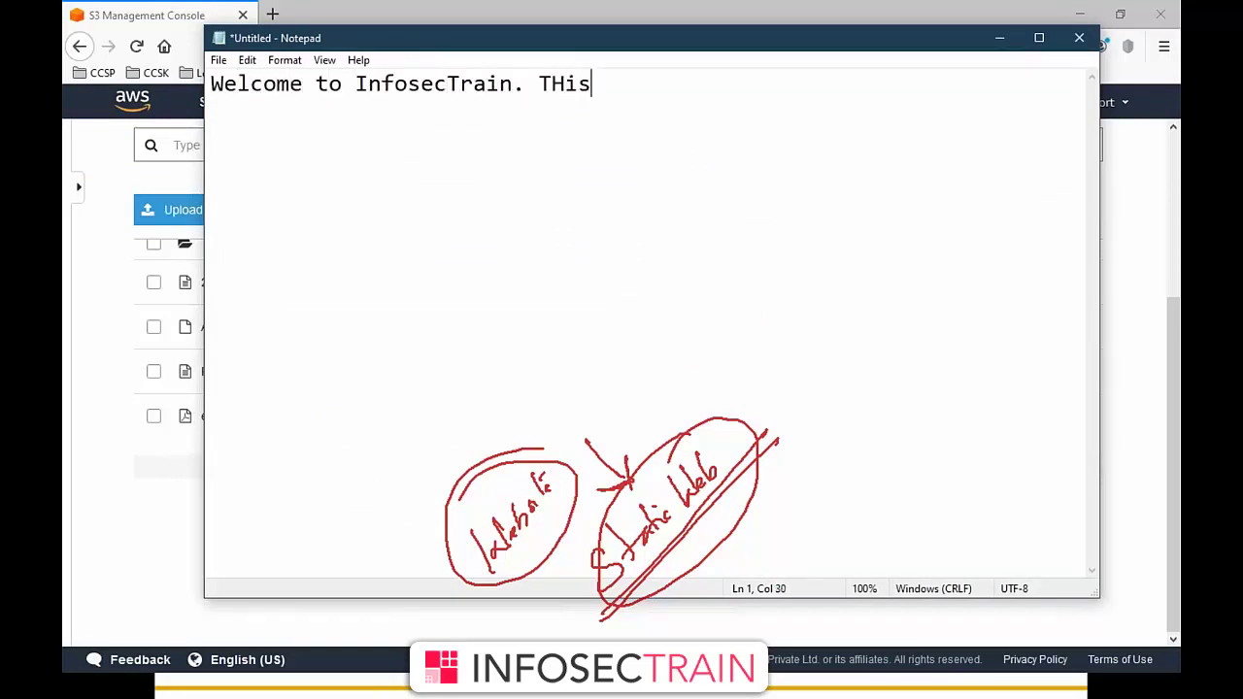
key(BackSpace)
key(BackSpace)
text(his is)
key(BackSpace)
text(is pour sa)
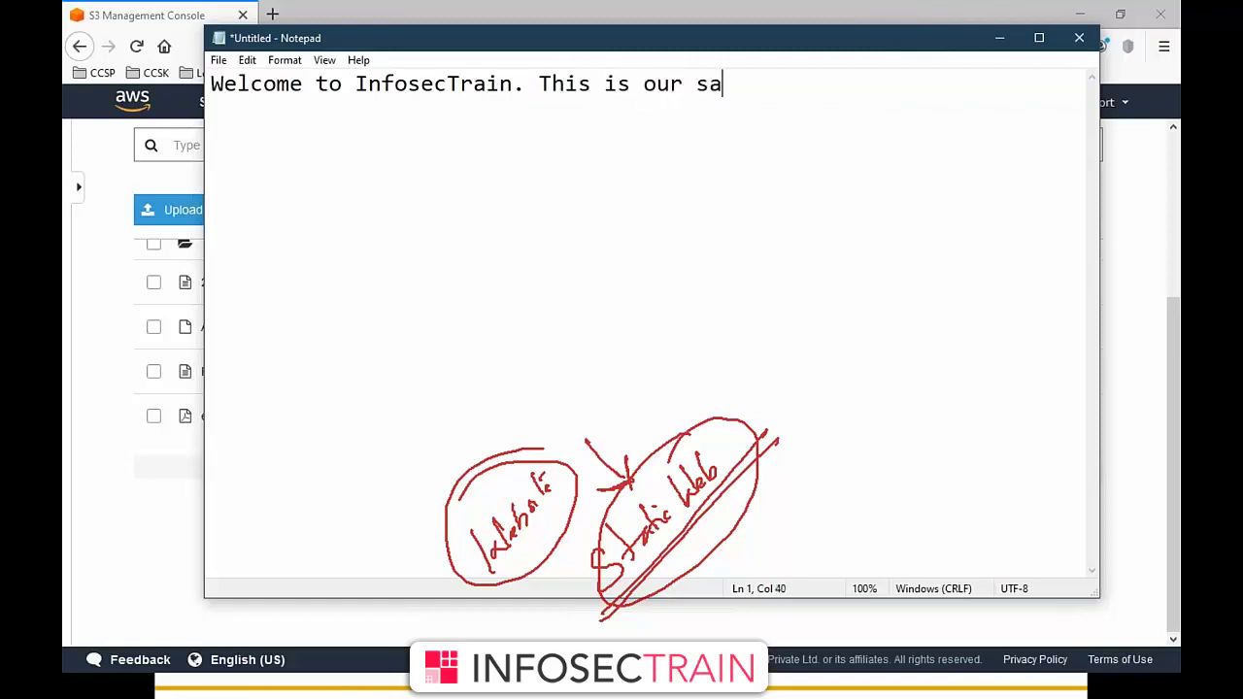
text(mple website)
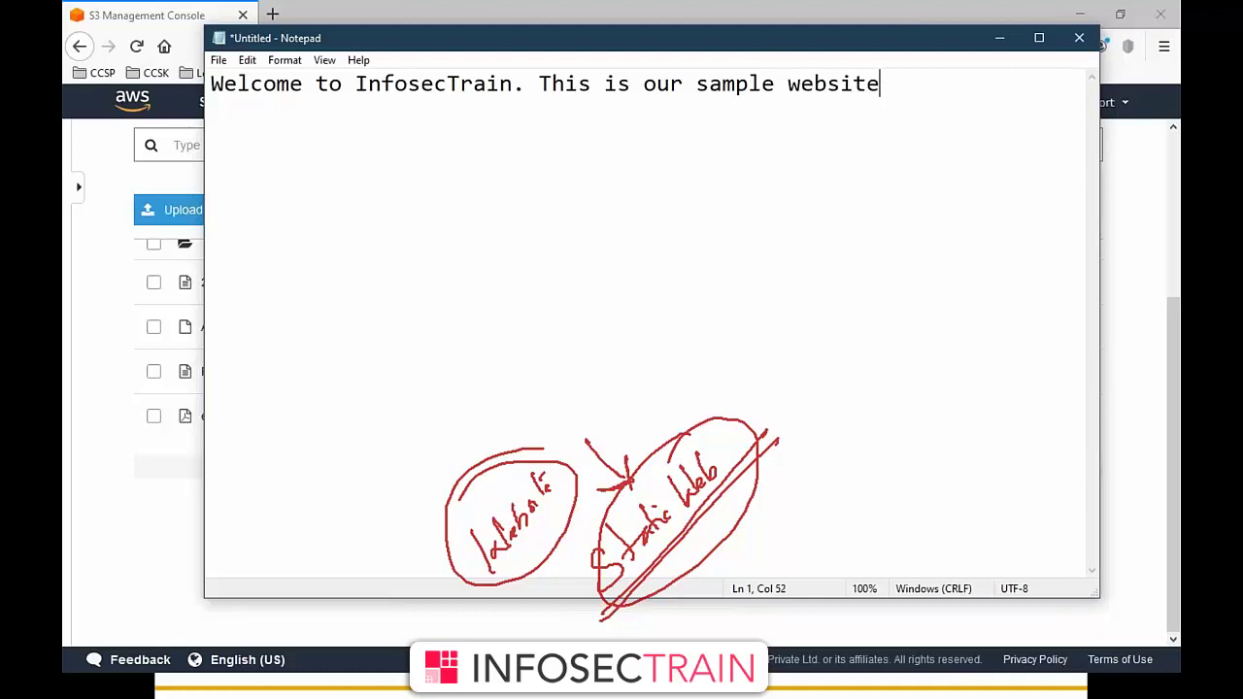
- Save the document as index.html on the Desktop, replacing the existing file, and close Notepad
click(218, 61)
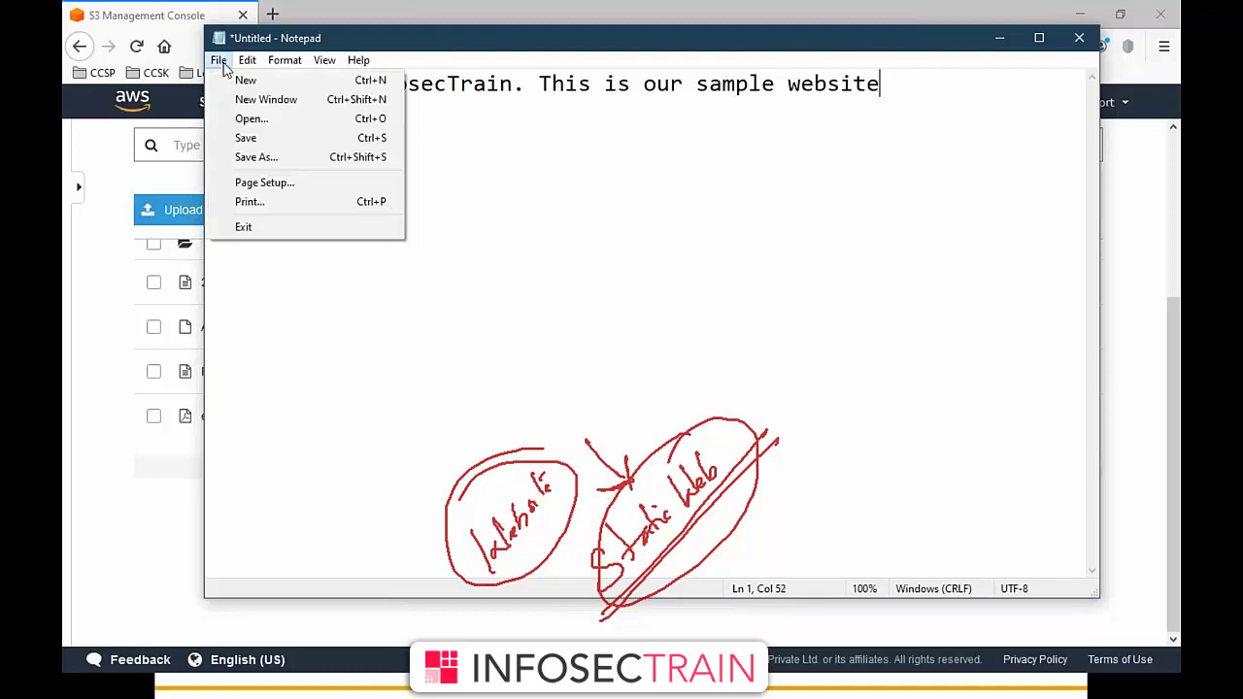
click(263, 136)
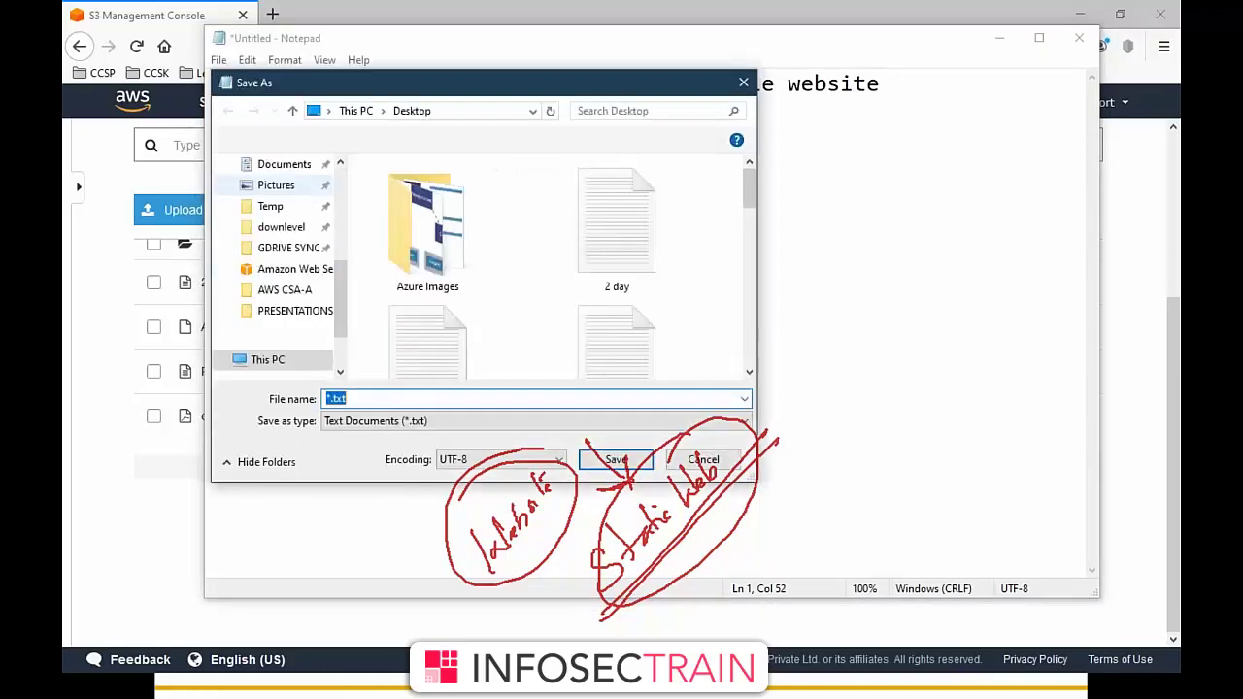
text(index.html)
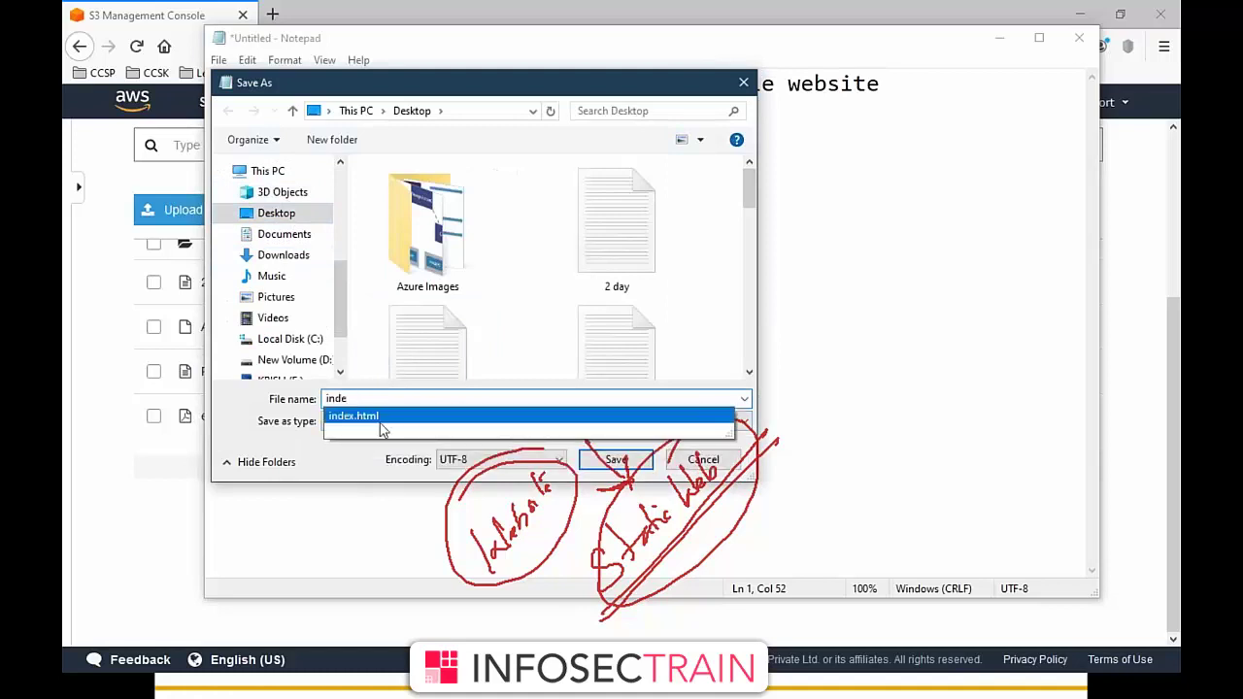
click(361, 425)
click(616, 460)
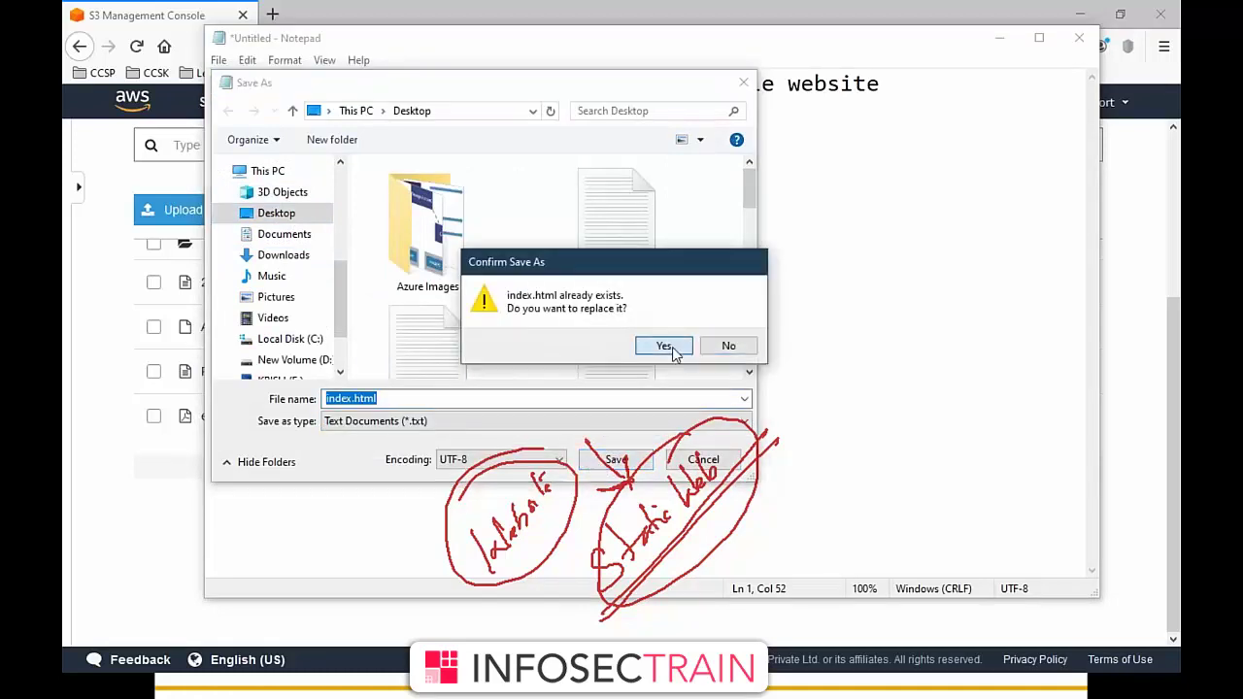
click(665, 347)
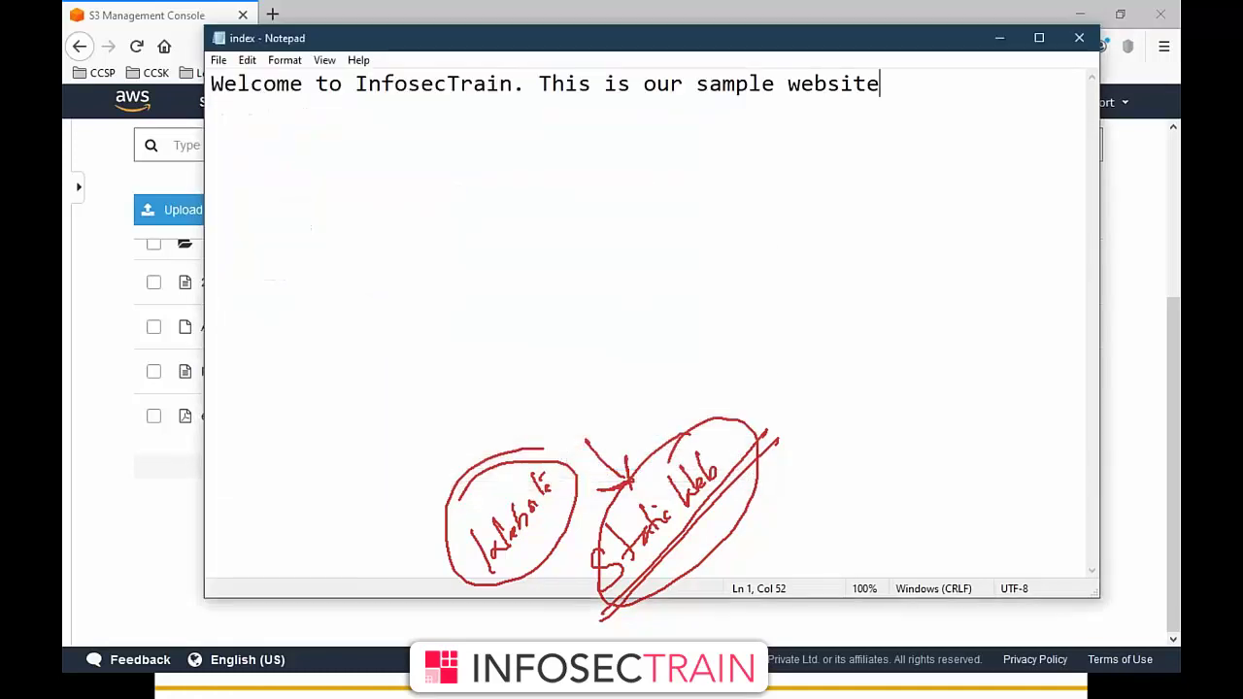
click(1079, 38)
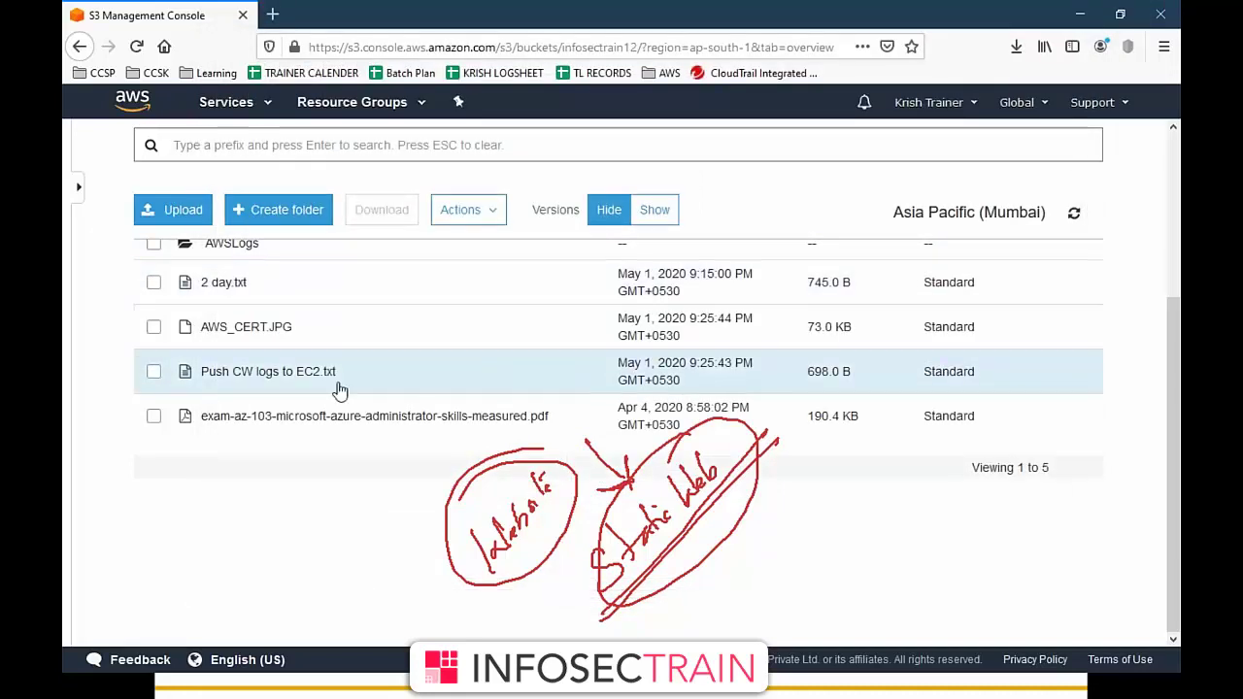
- Return to the list of all Amazon S3 buckets and clear the pen annotations
scroll(380, 388, up, 4)
click(199, 151)
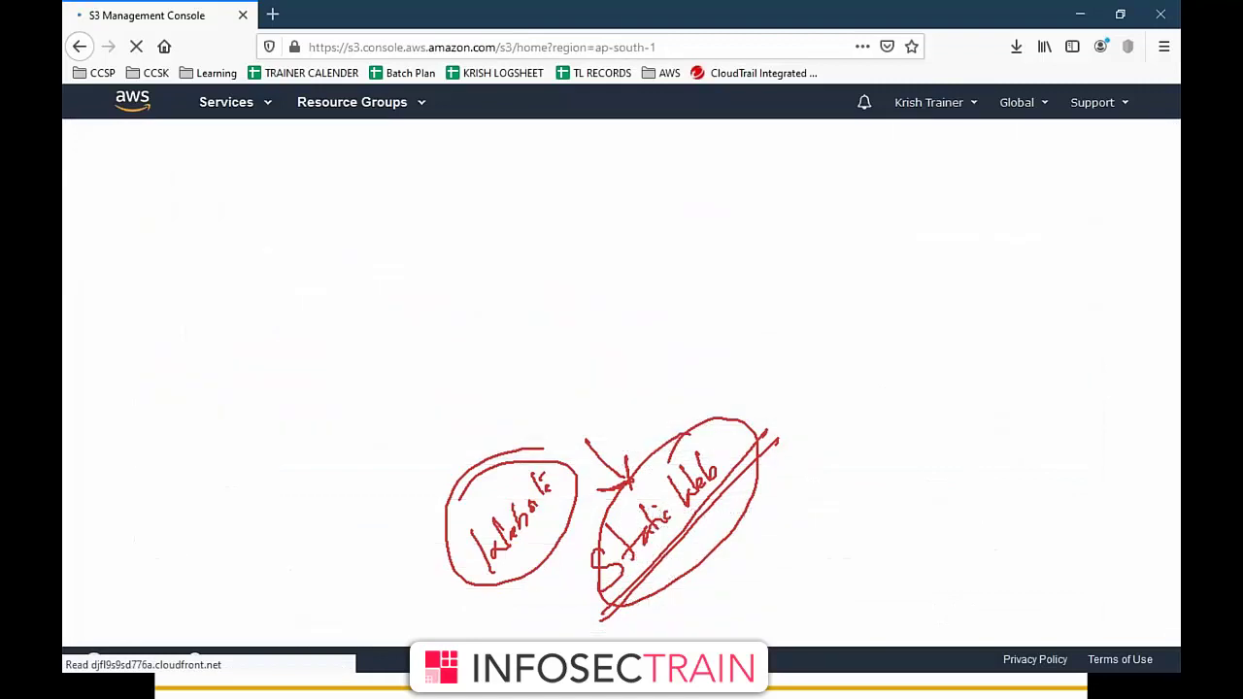
click(708, 130)
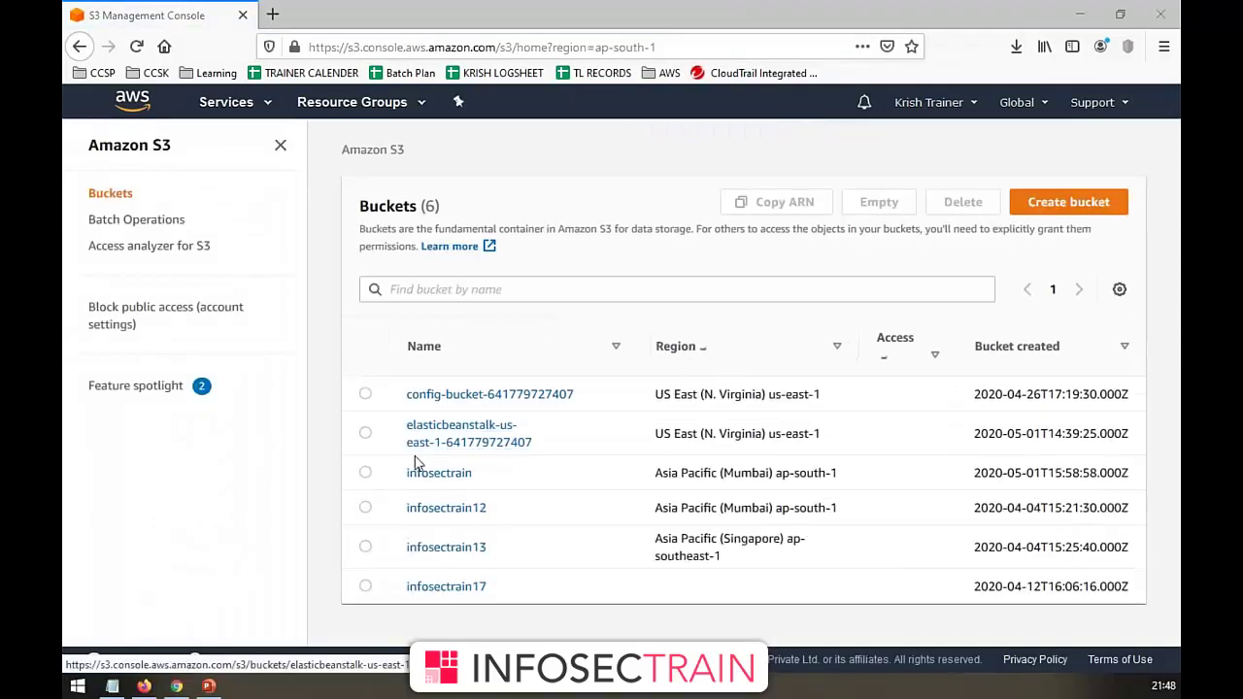
- Upload index.html from the Desktop into the infosectrain12 bucket
click(449, 509)
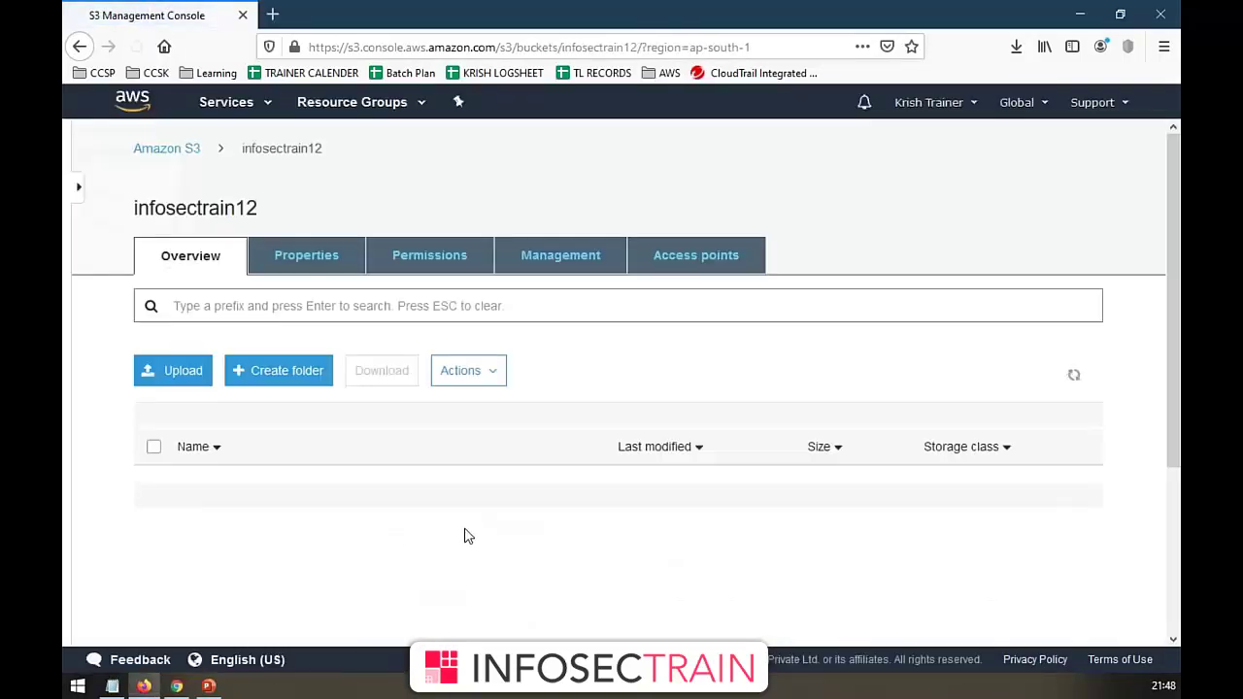
click(189, 377)
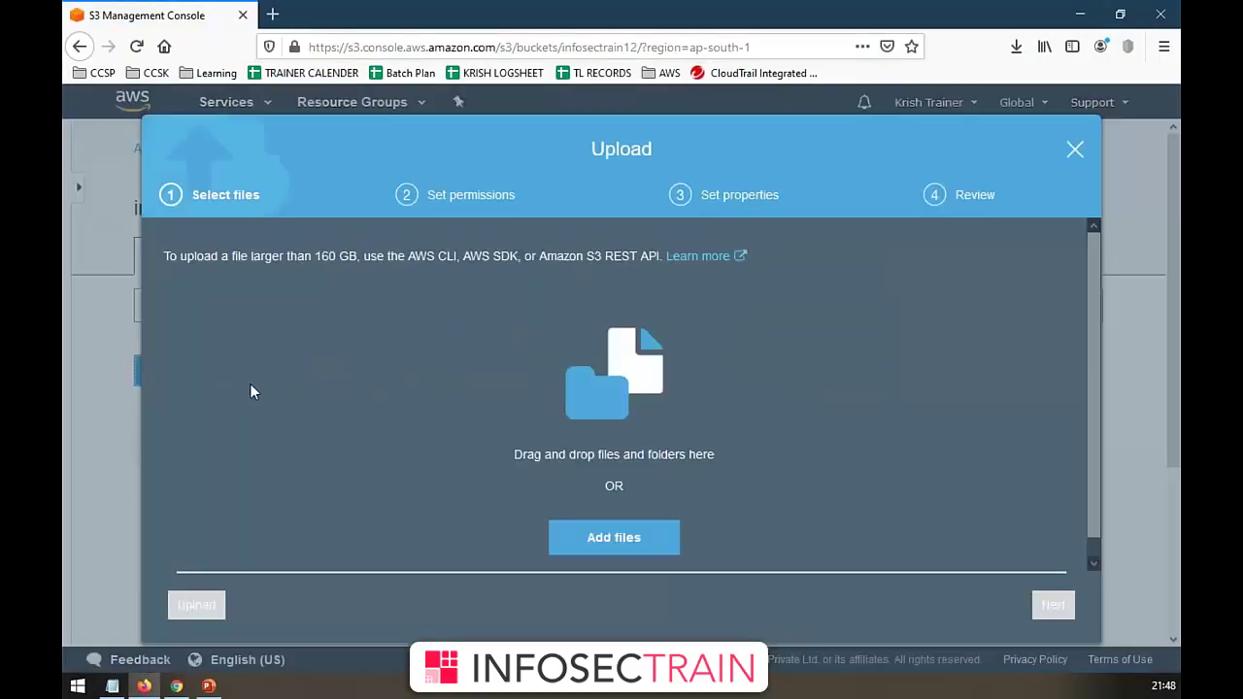
click(566, 539)
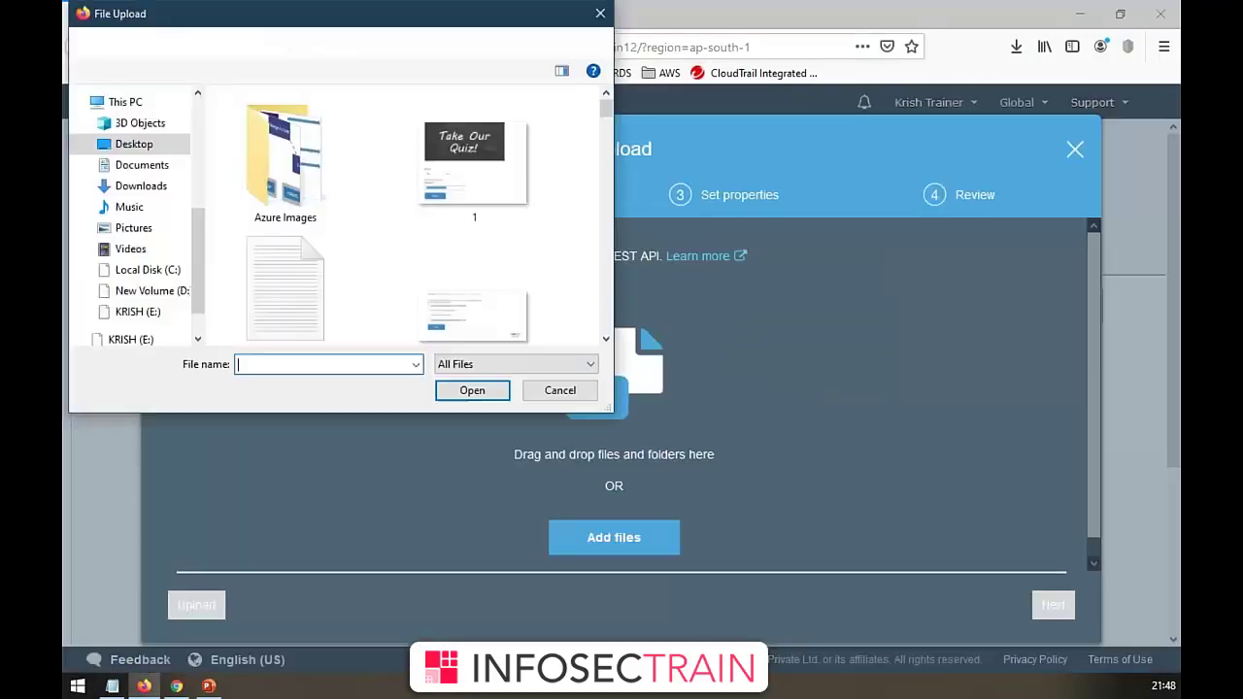
click(423, 303)
text(index)
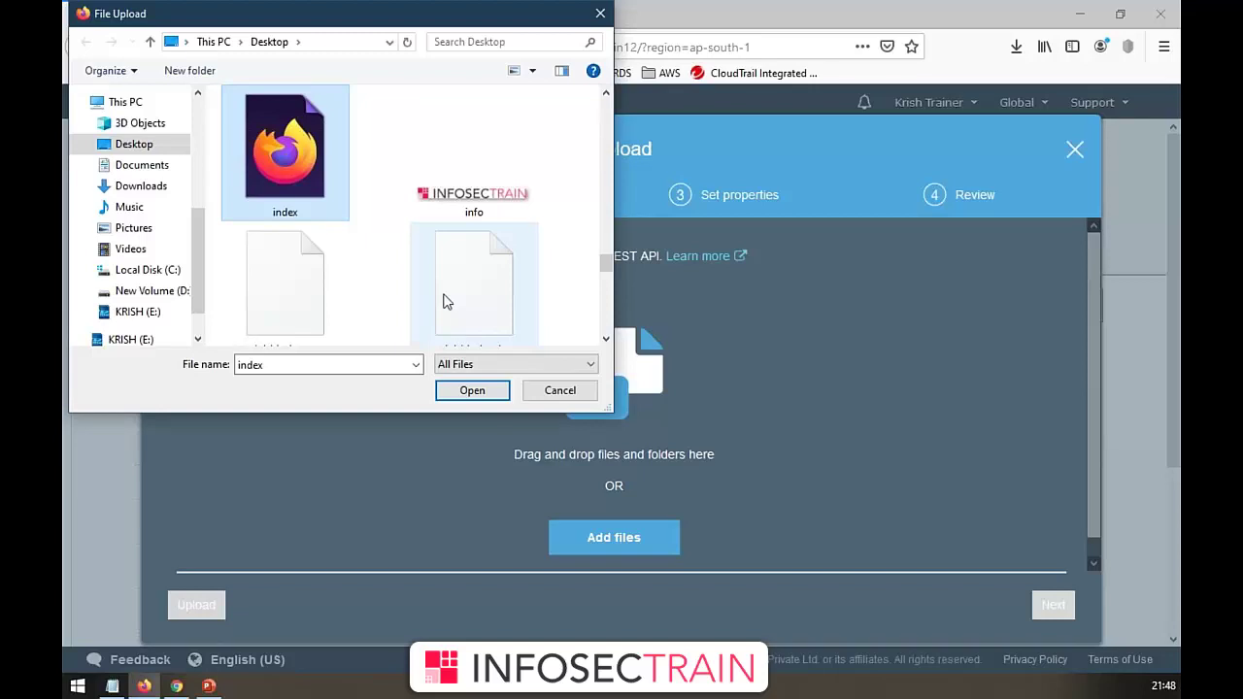
scroll(262, 313, down, 2)
click(420, 310)
key(t)
key(i)
click(447, 389)
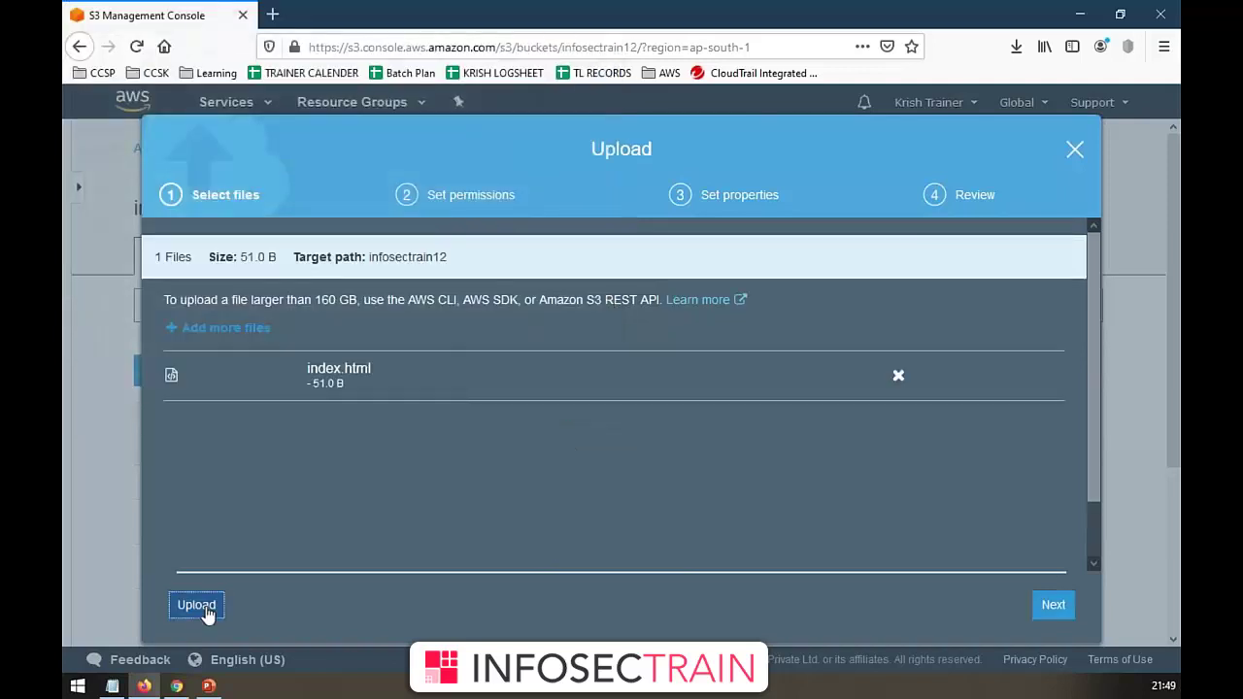
click(194, 607)
scroll(355, 477, down, 3)
scroll(330, 486, up, 3)
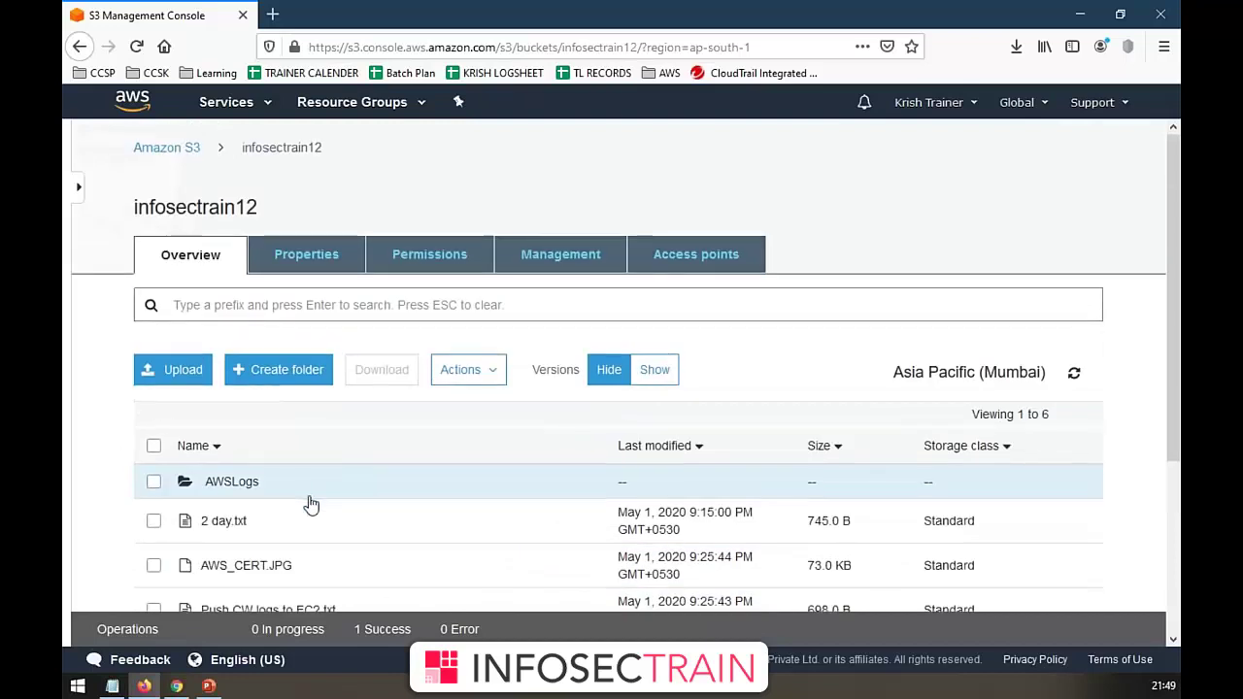
- Circle the uploaded index.html entry with the pen and erase the annotation
scroll(308, 500, down, 3)
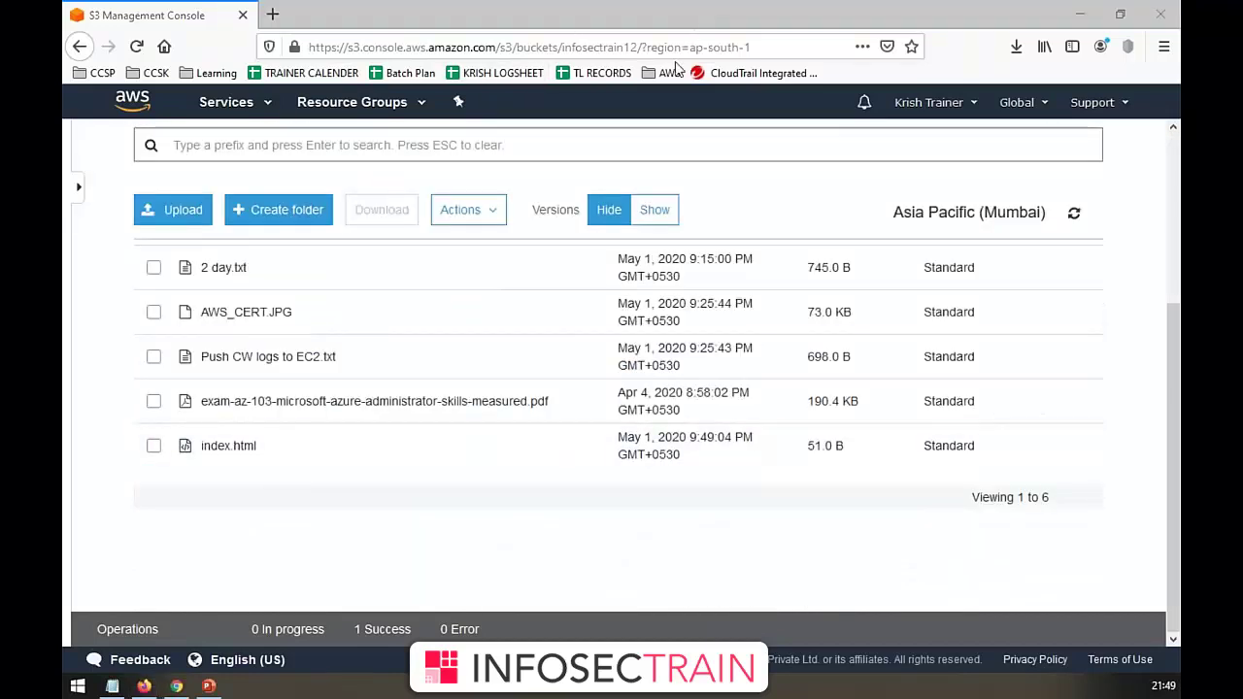
mouse_move(207, 461)
mouse_down()
mouse_move(126, 423)
mouse_move(226, 419)
mouse_up()
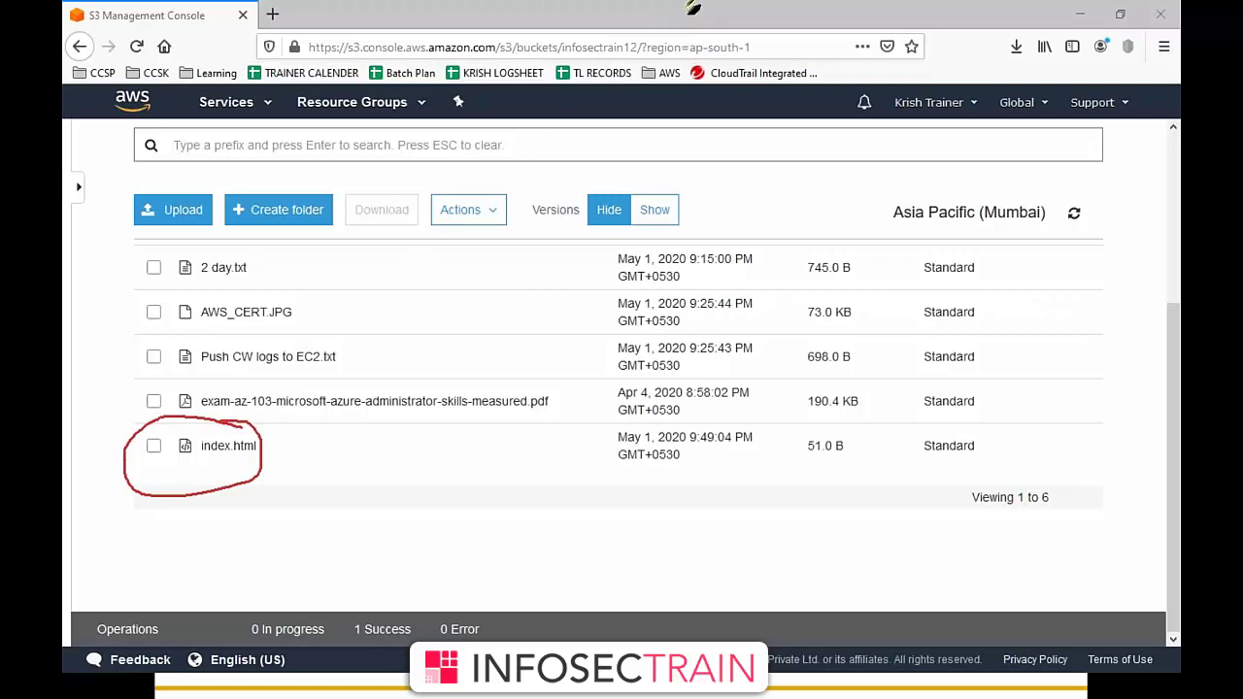
key(e)
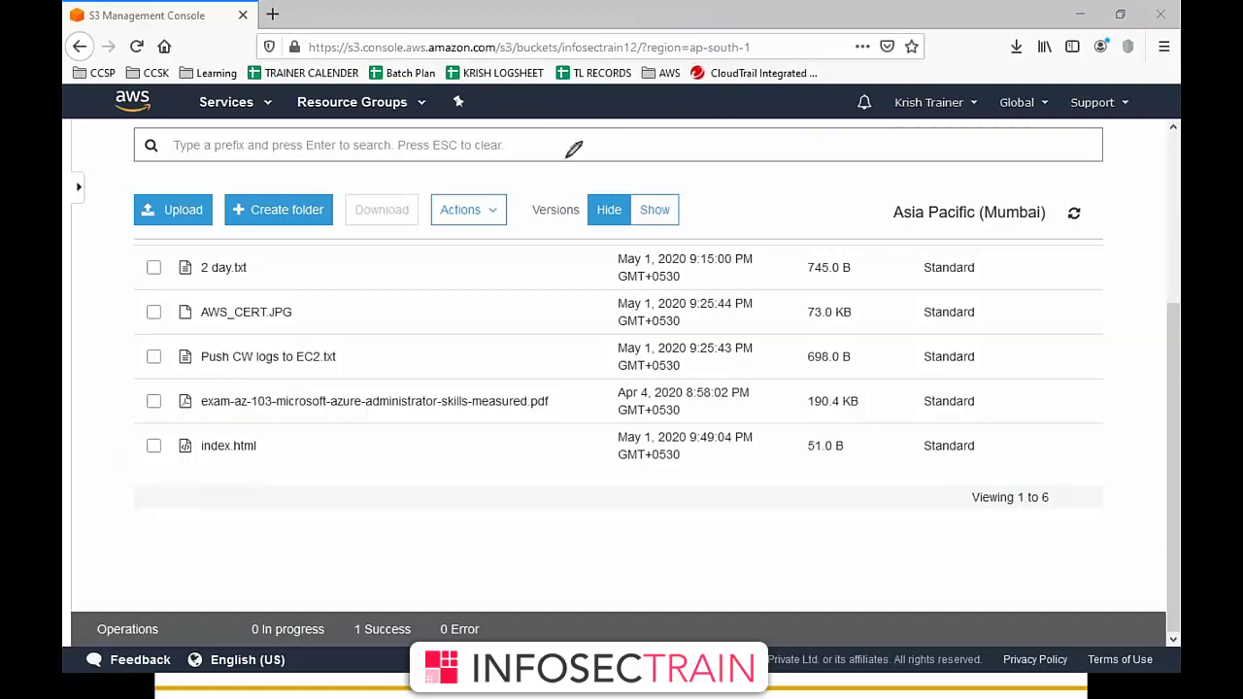
key(Escape)
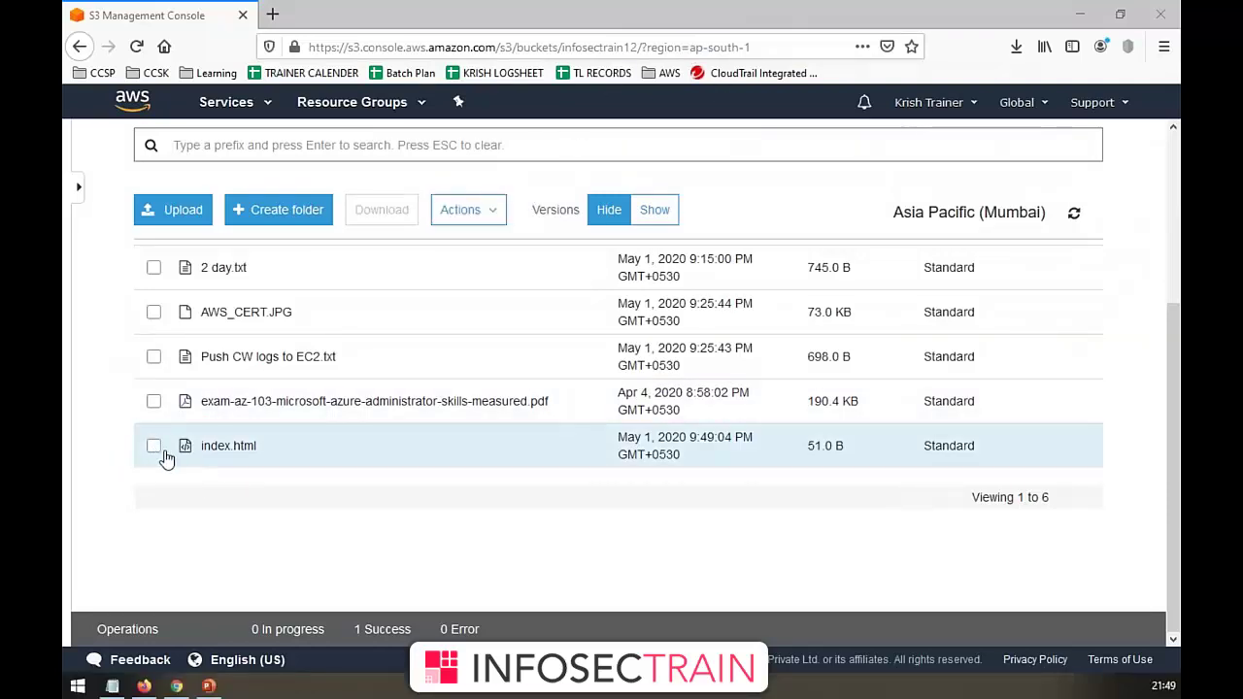
- Make the index.html object public and return to the infosectrain12 bucket
click(216, 449)
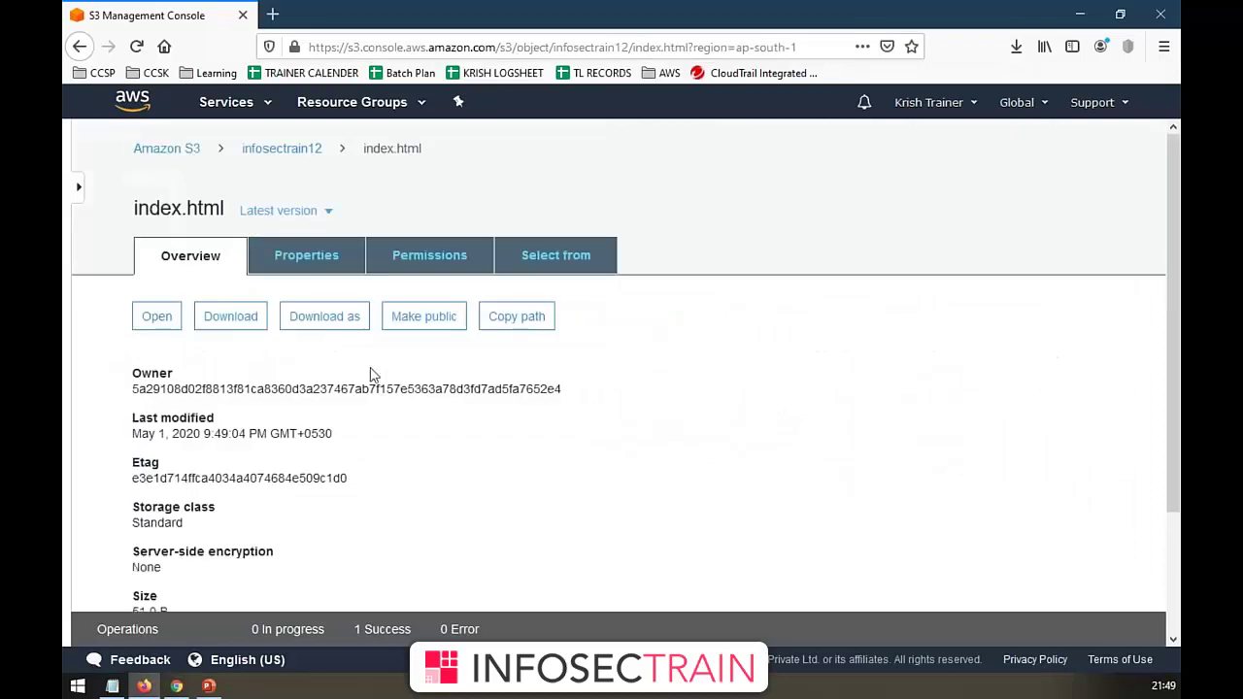
click(442, 322)
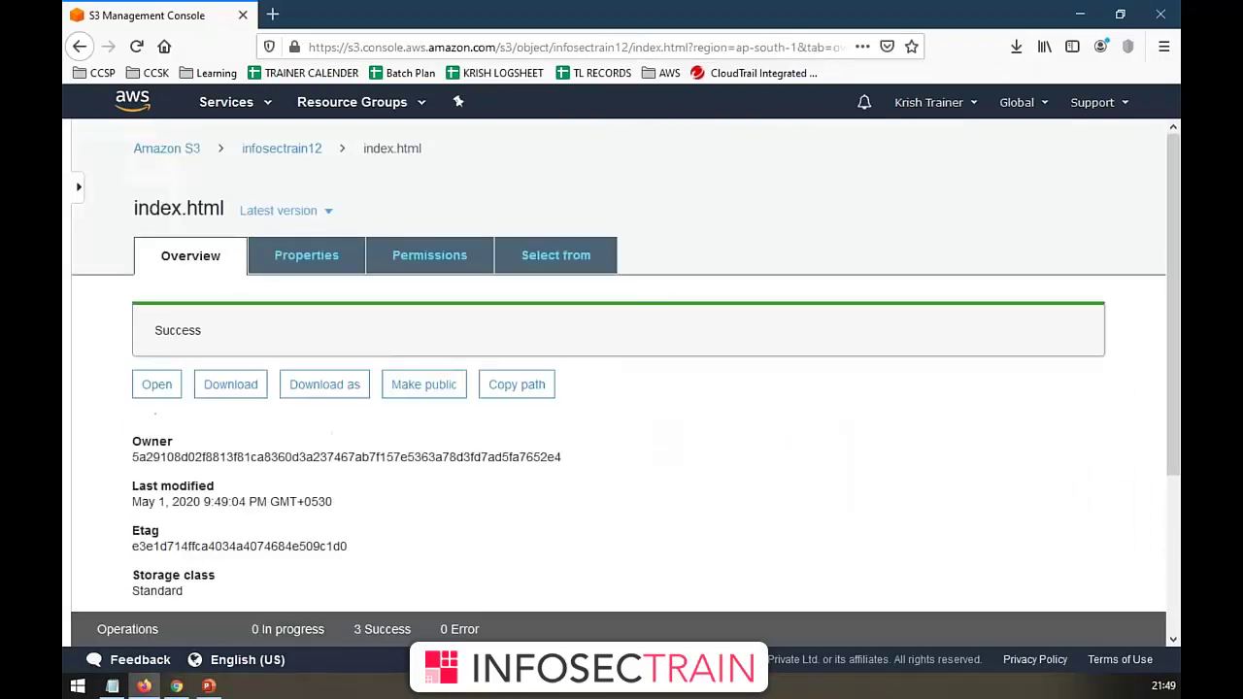
click(284, 149)
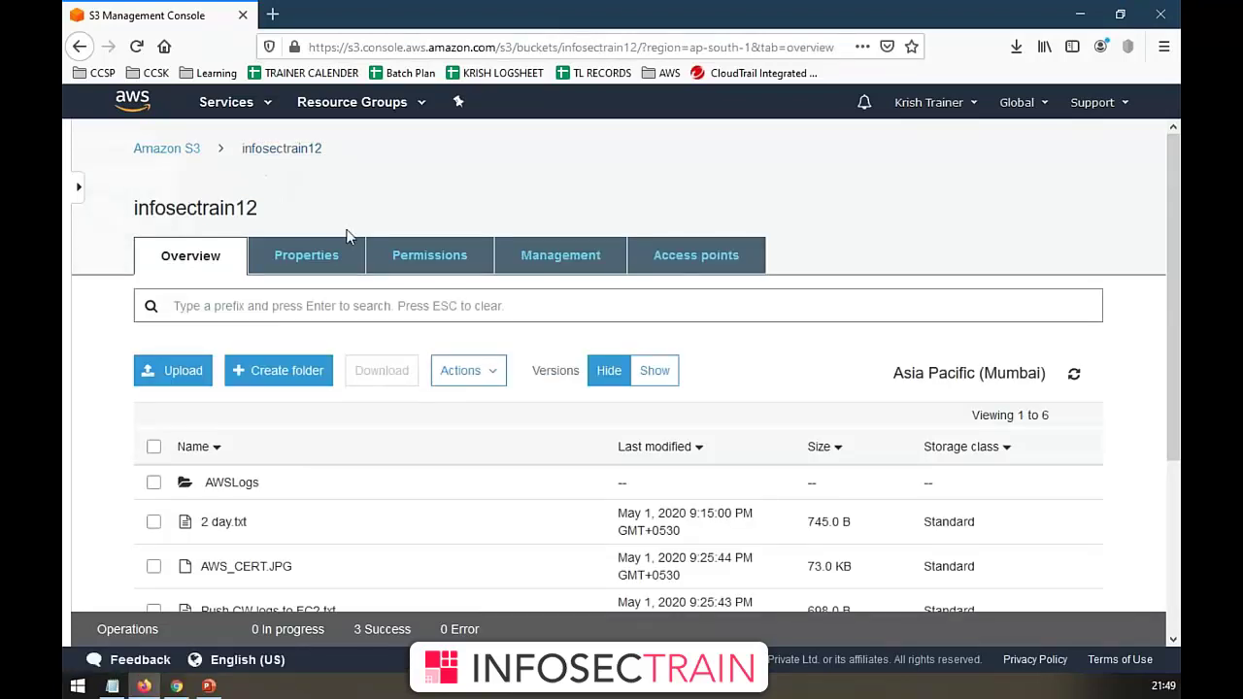
- Open static website hosting in the infosectrain12 bucket's properties and enter index.html as the index document
click(333, 273)
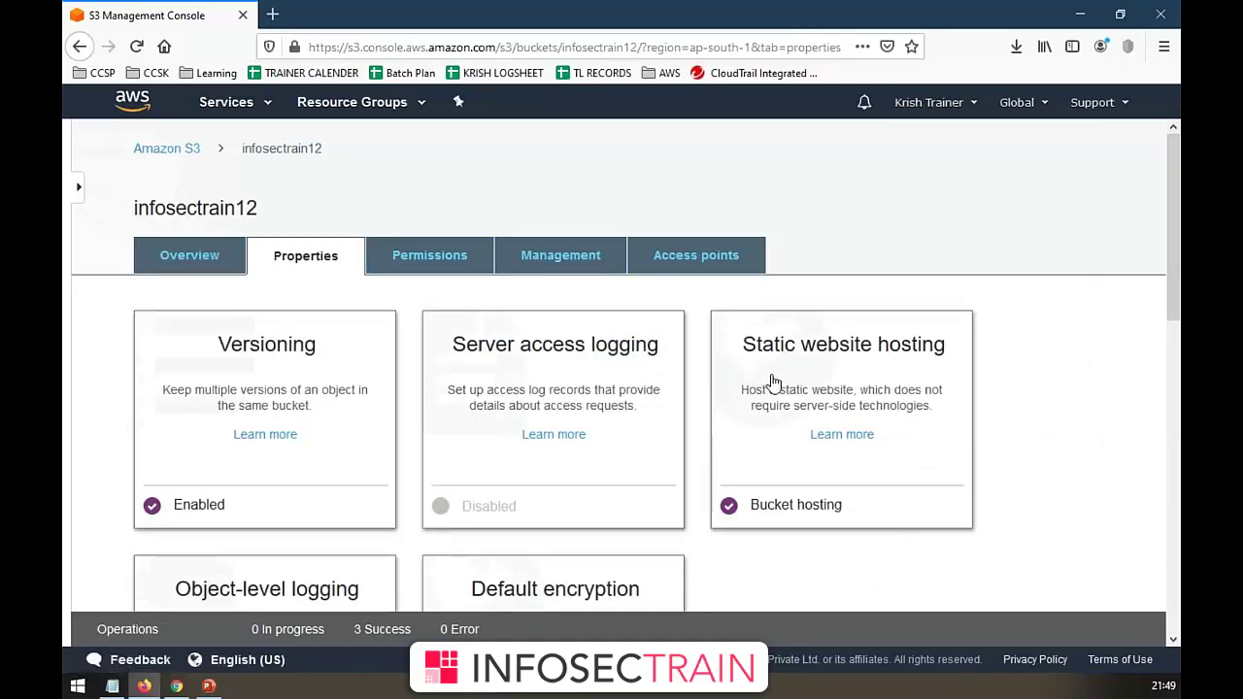
click(766, 379)
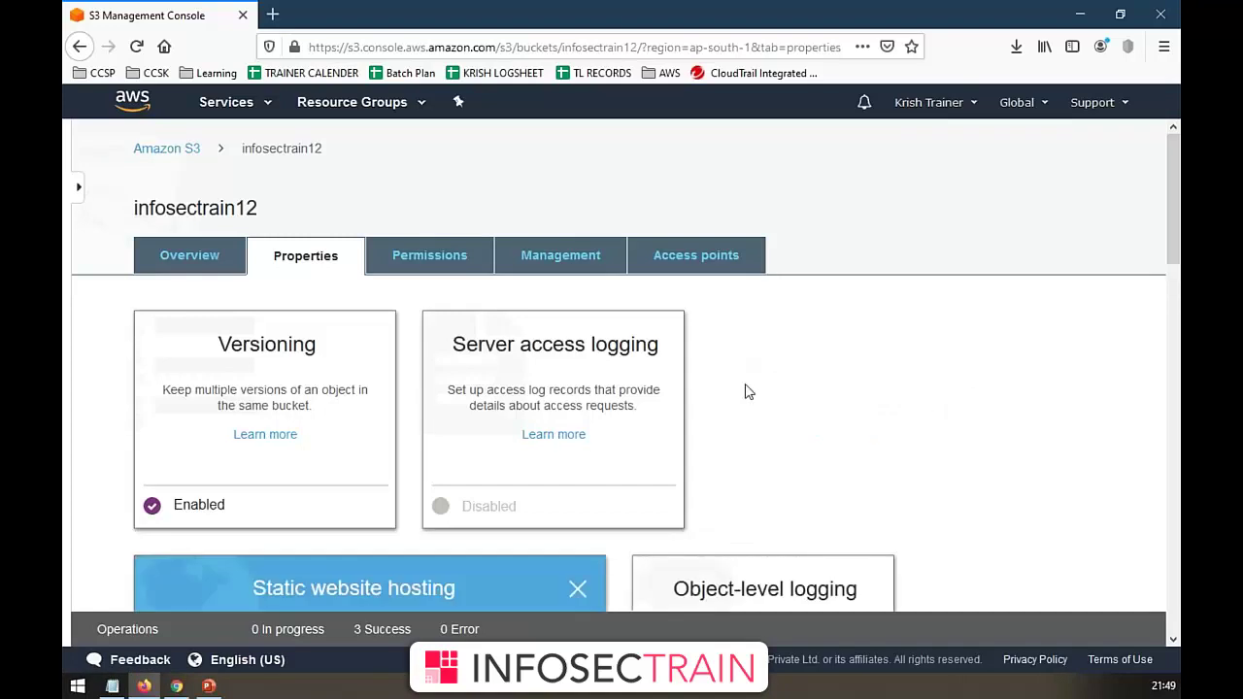
scroll(622, 398, down, 3)
scroll(537, 398, down, 2)
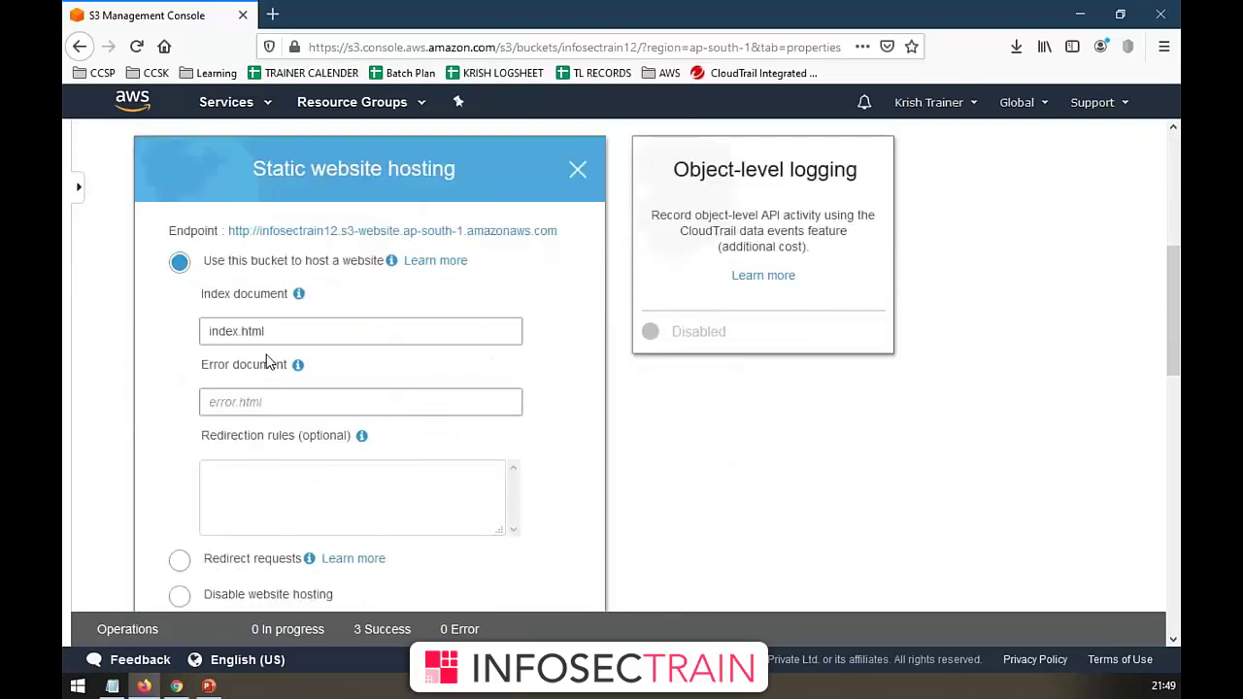
triple_click(289, 334)
text(in)
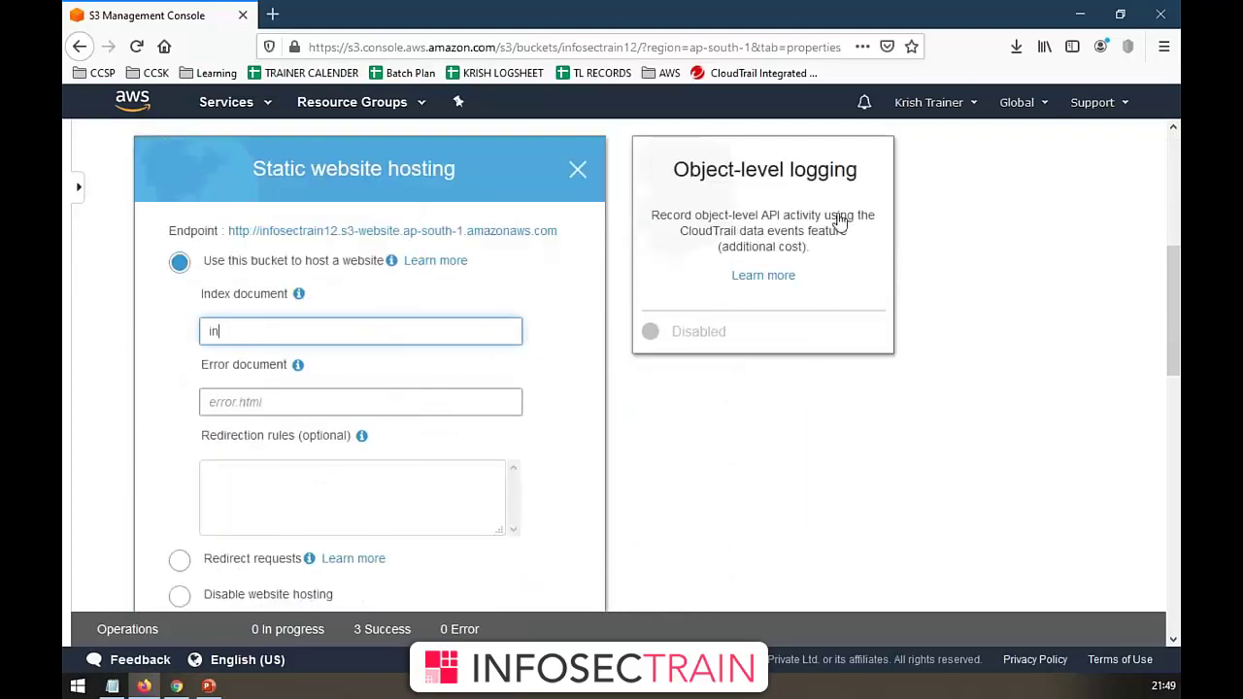
text(dex.html)
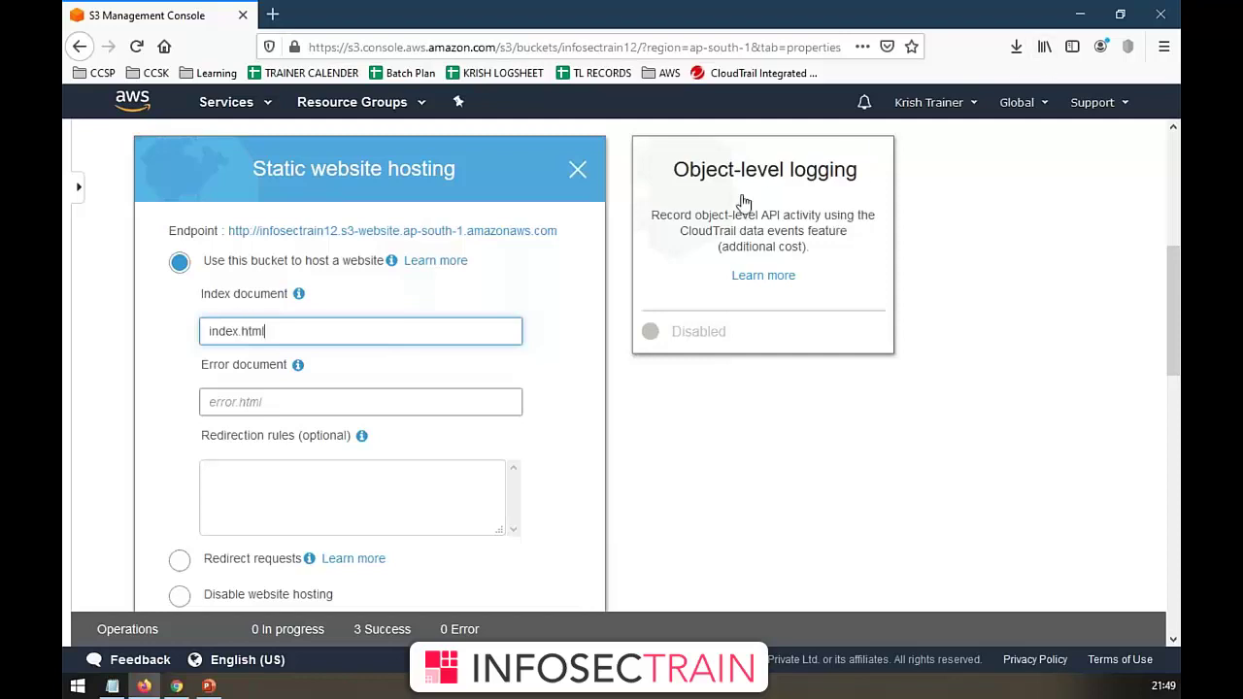
- Copy the website endpoint URL and save the static website hosting settings
click(562, 237)
drag(561, 237, 227, 233)
key(ctrl+c)
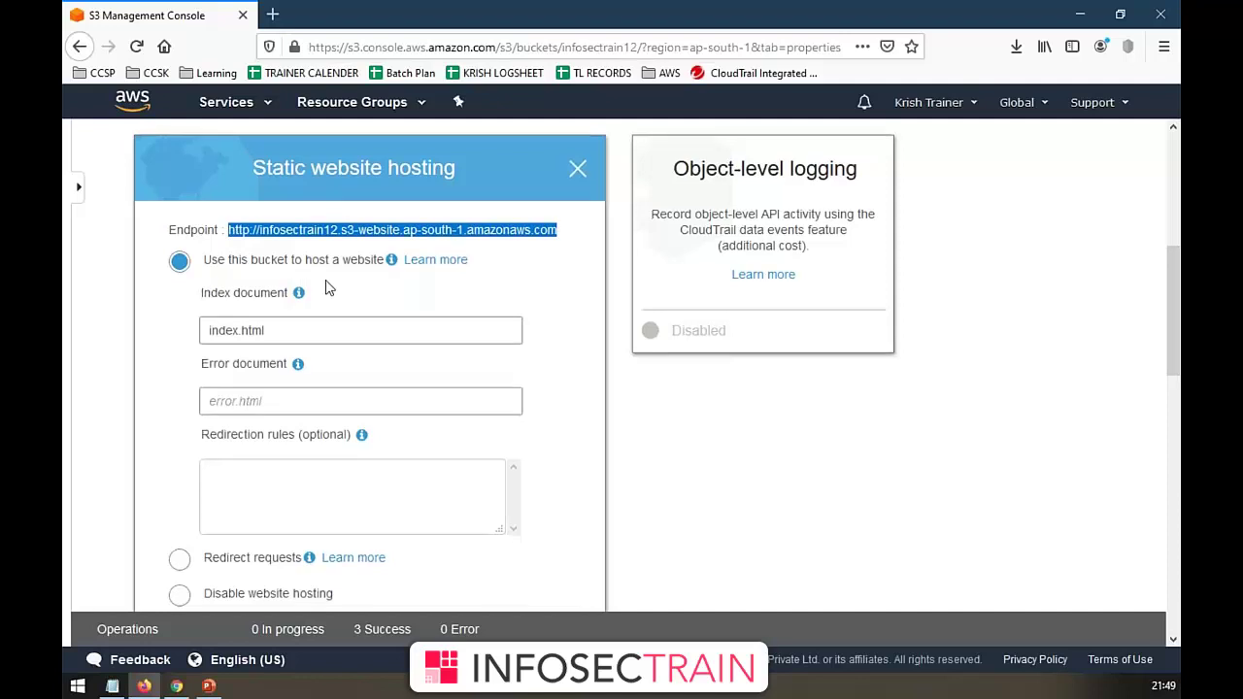
scroll(326, 287, down, 3)
click(570, 325)
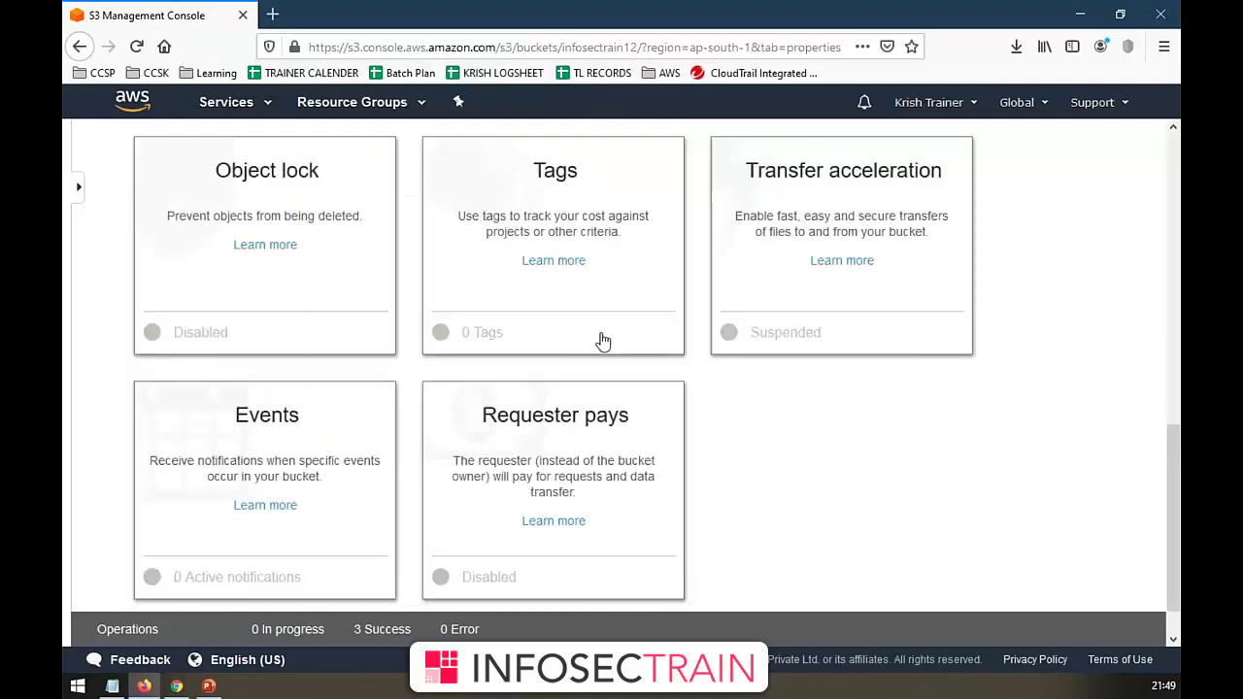
- Load the copied endpoint infosectrain12.s3-website.ap-south-1.amazonaws.com in a new browser tab to view the hosted page
click(274, 20)
key(ctrl+v)
key(Return)
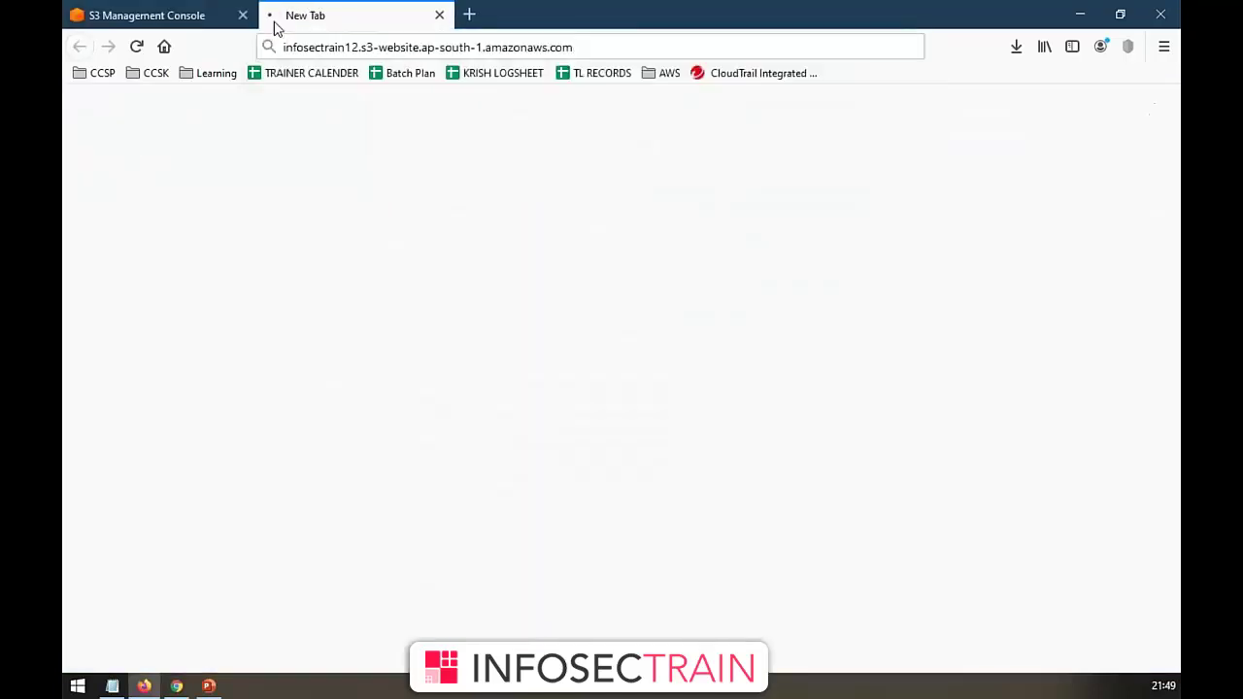
click(383, 47)
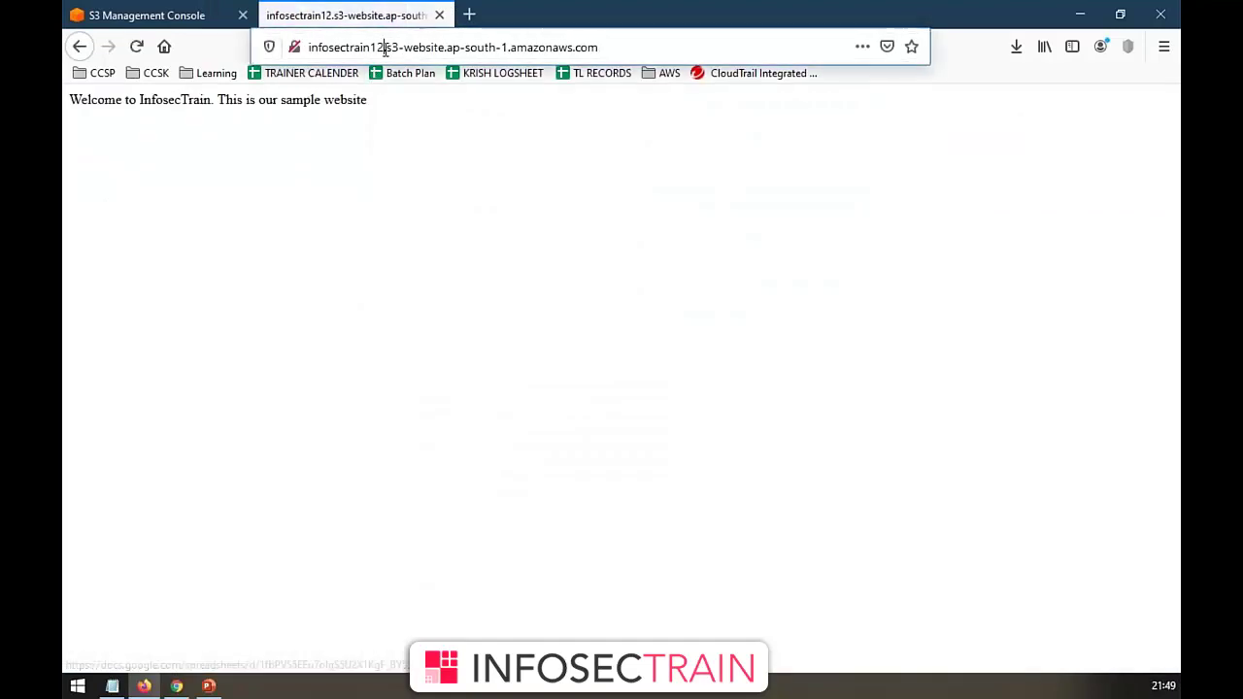
click(636, 44)
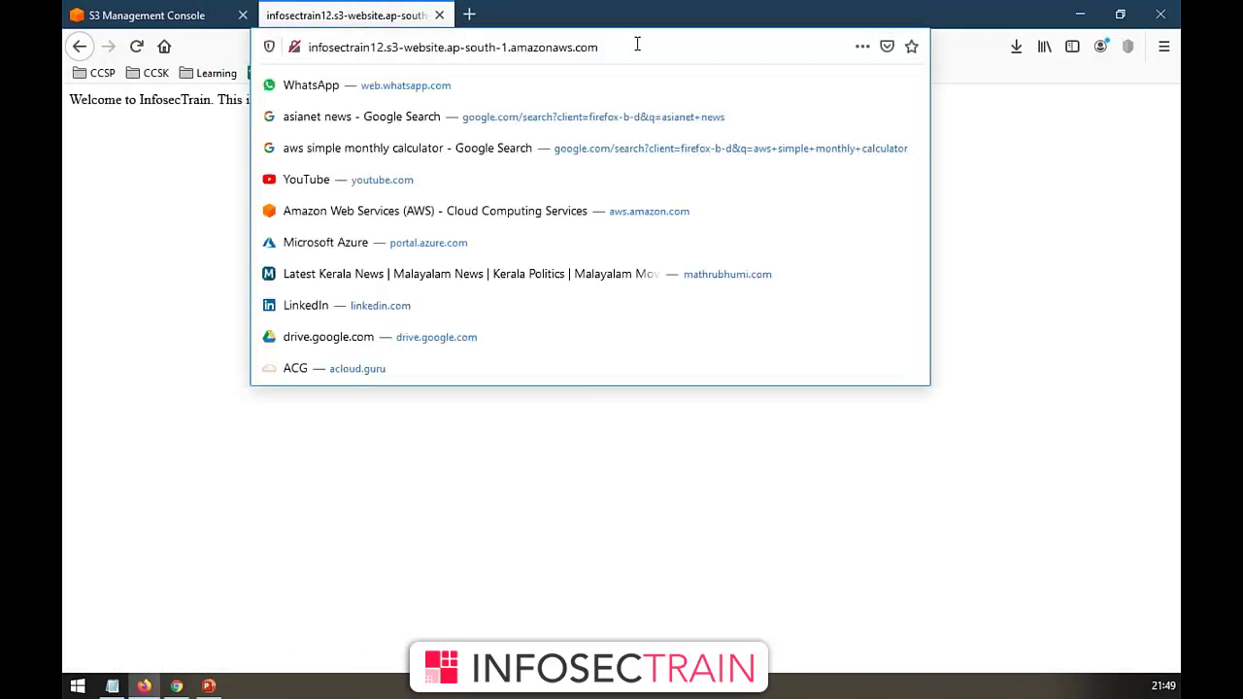
click(209, 14)
click(365, 18)
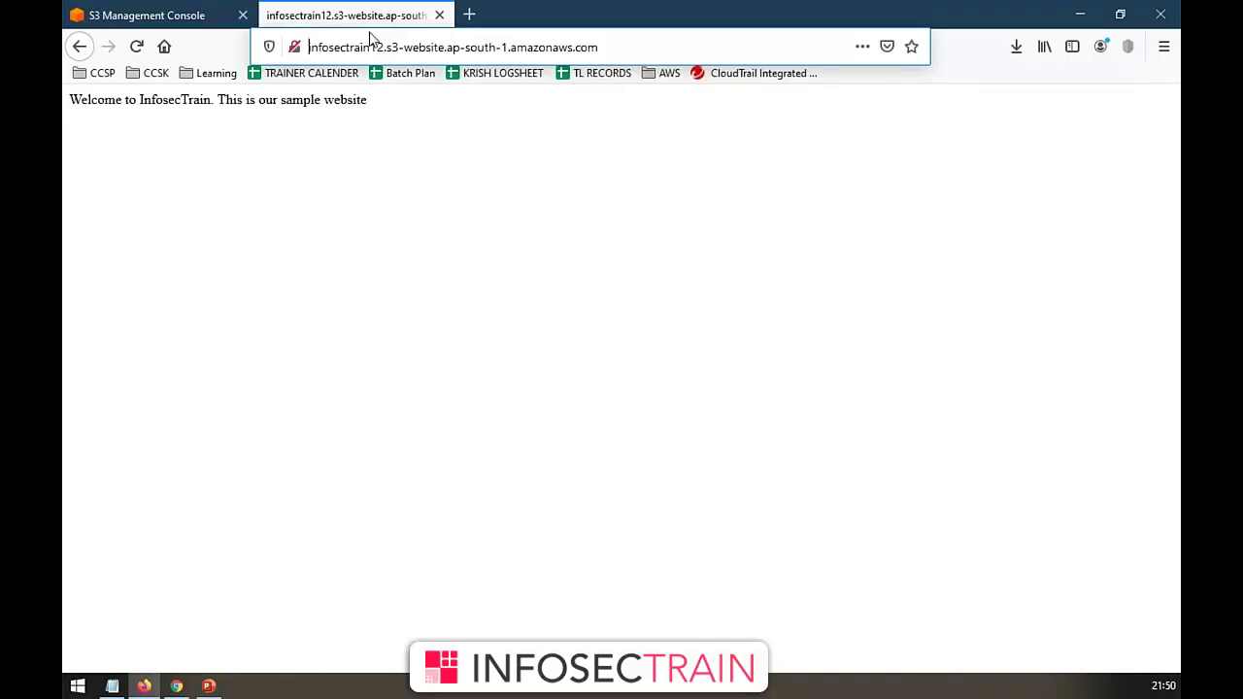
- Search the web for "govermnet of india" in a new tab, look through the National Portal of India site and close it
key(ctrl+t)
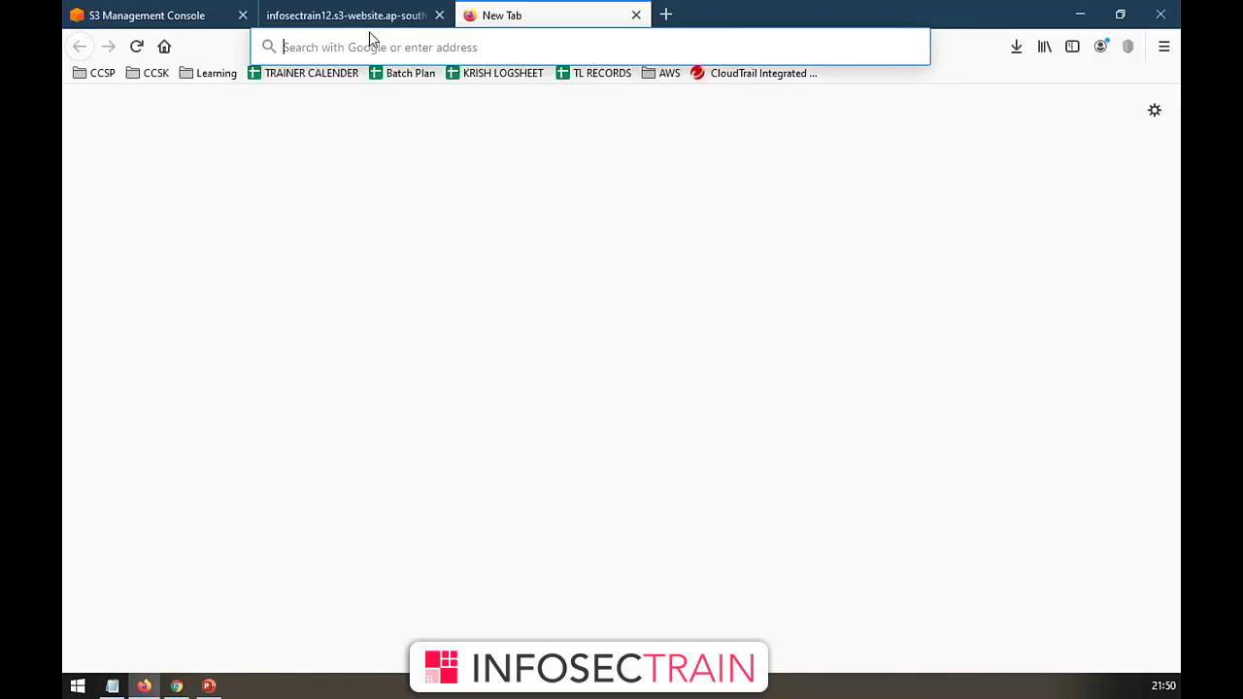
text(govermnet of india)
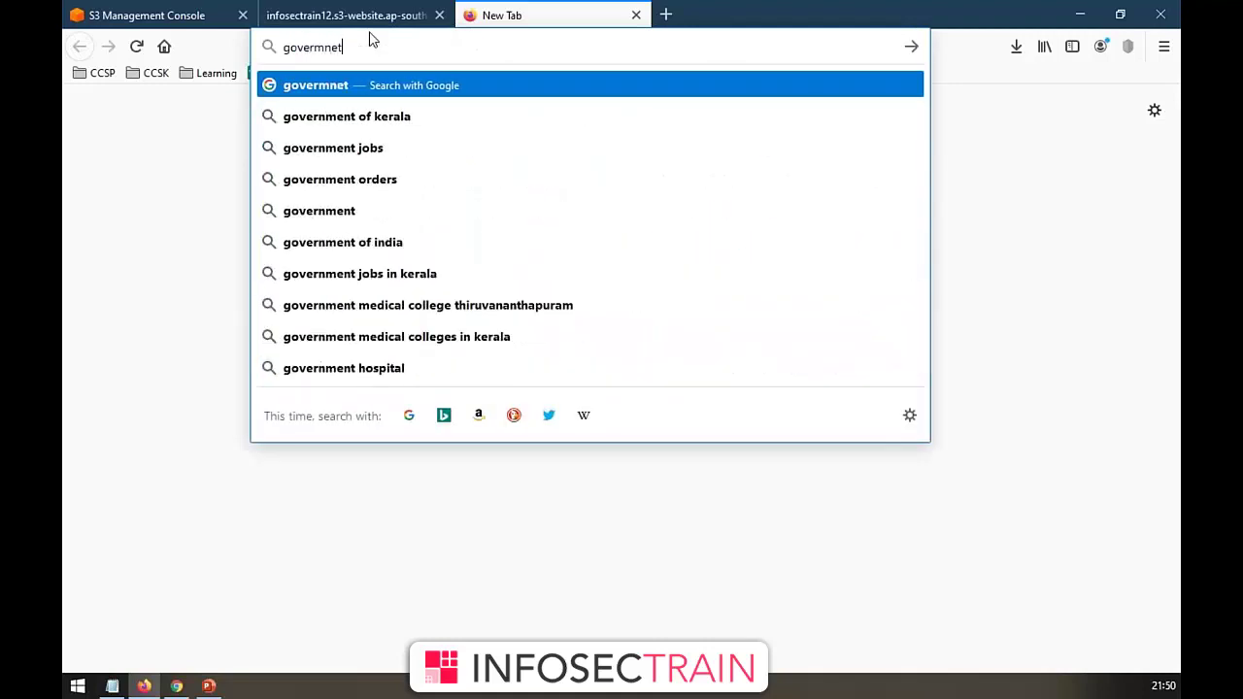
key(Return)
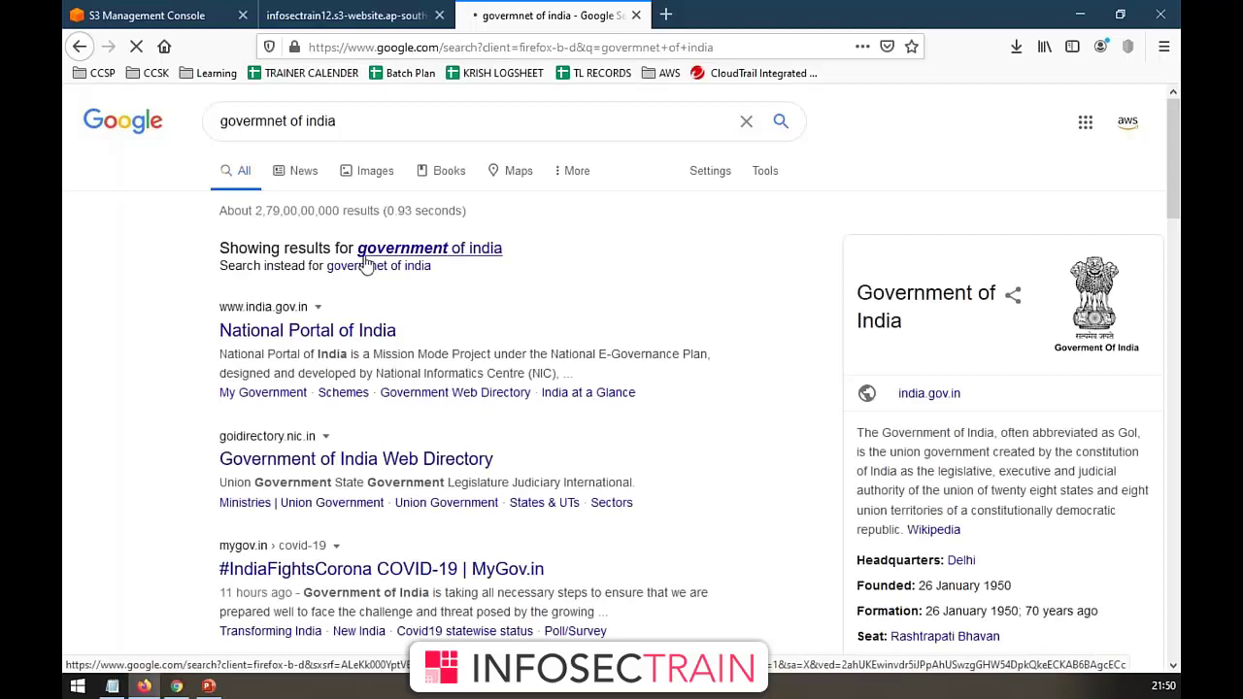
click(400, 249)
click(392, 272)
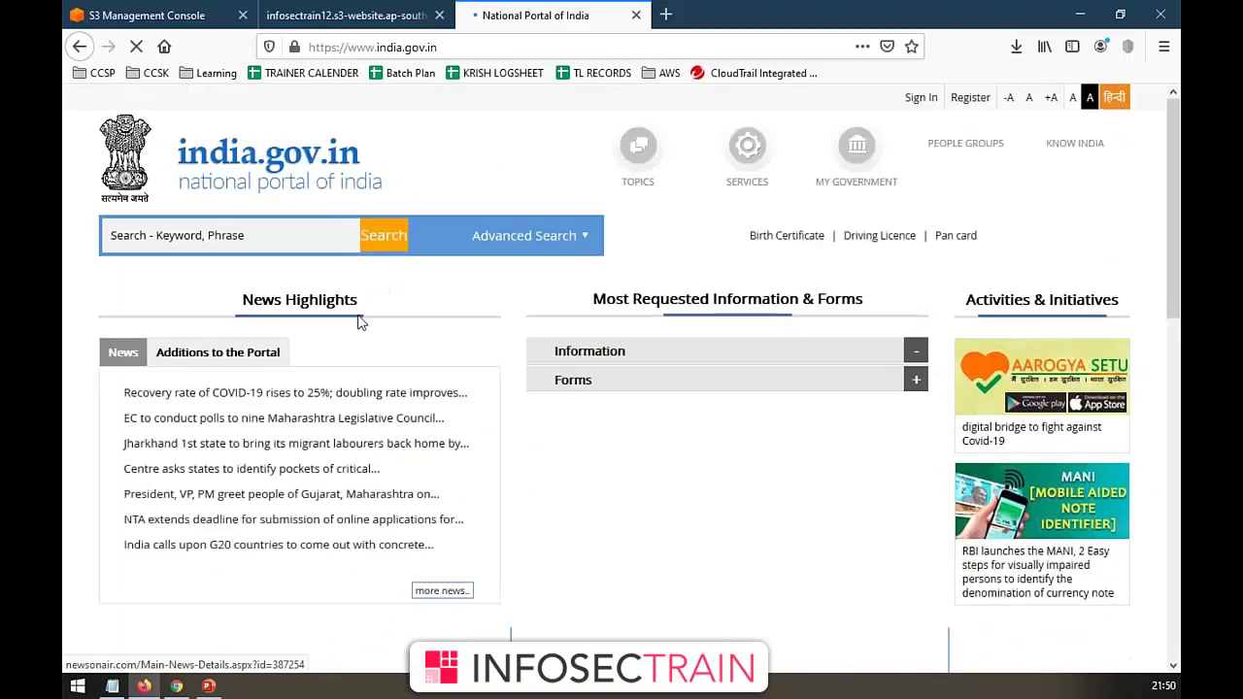
scroll(730, 360, down, 15)
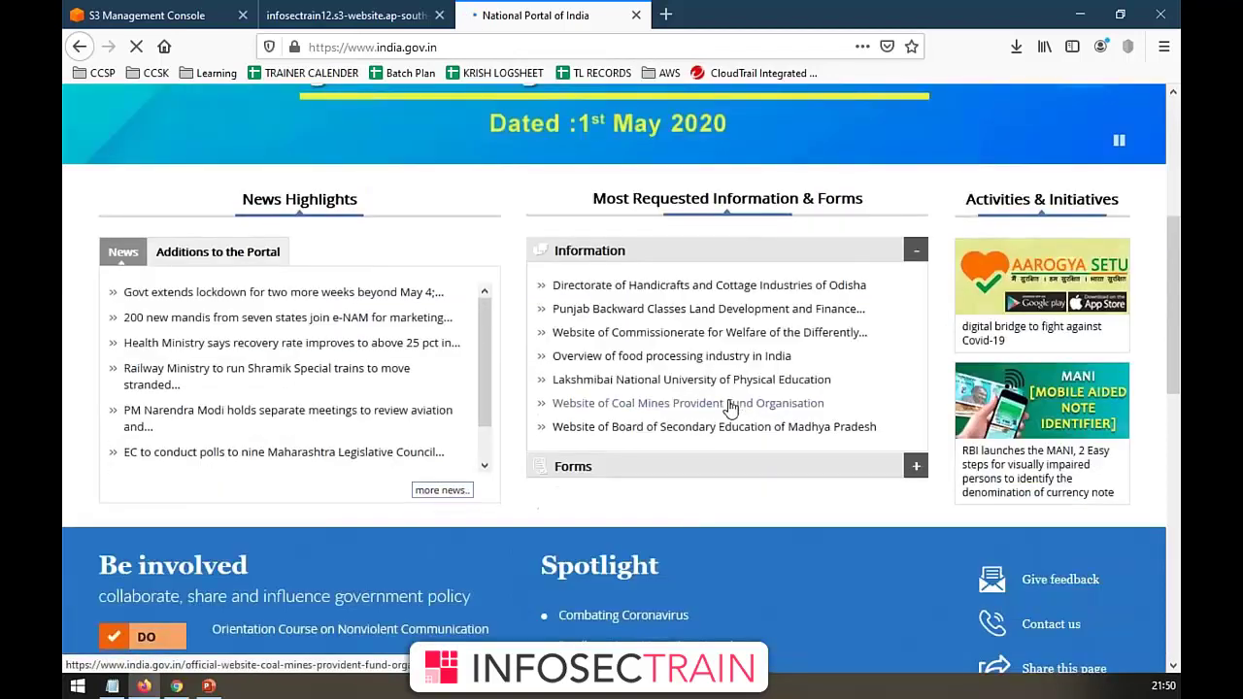
scroll(724, 466, up, 15)
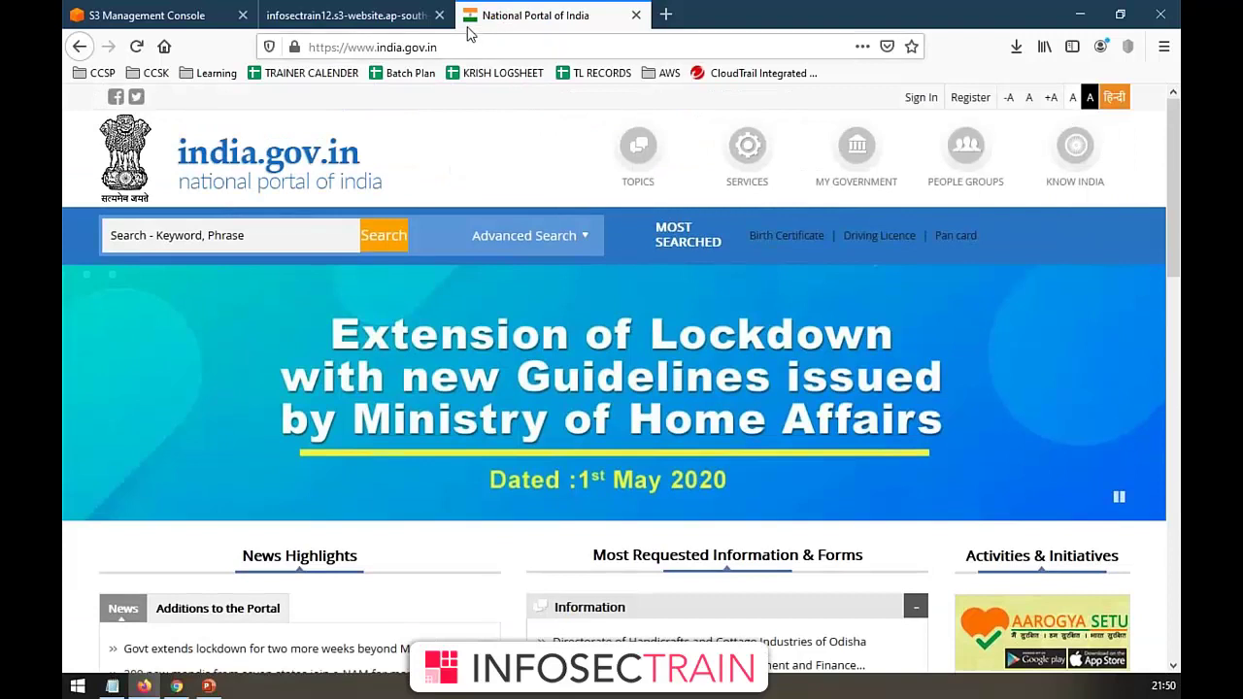
middle_click(467, 26)
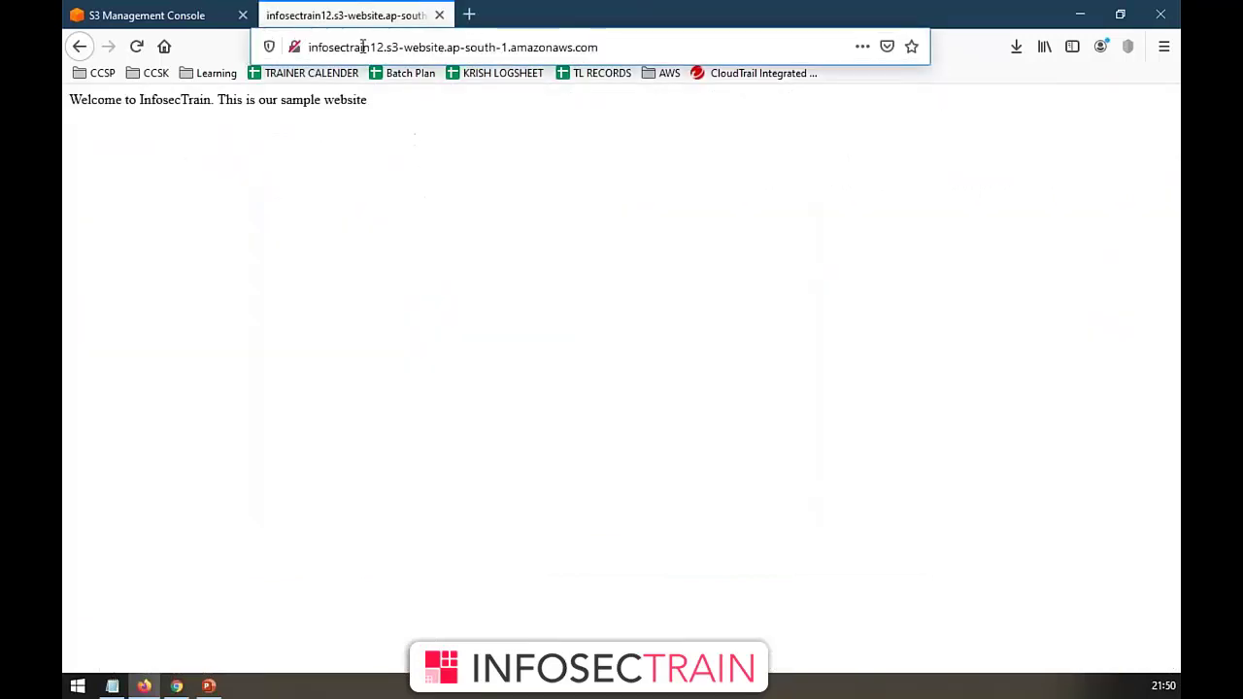
- Return to the infosectrain12 bucket properties in the S3 console and switch to the S3 Usage Scenarios slide in PowerPoint
click(151, 17)
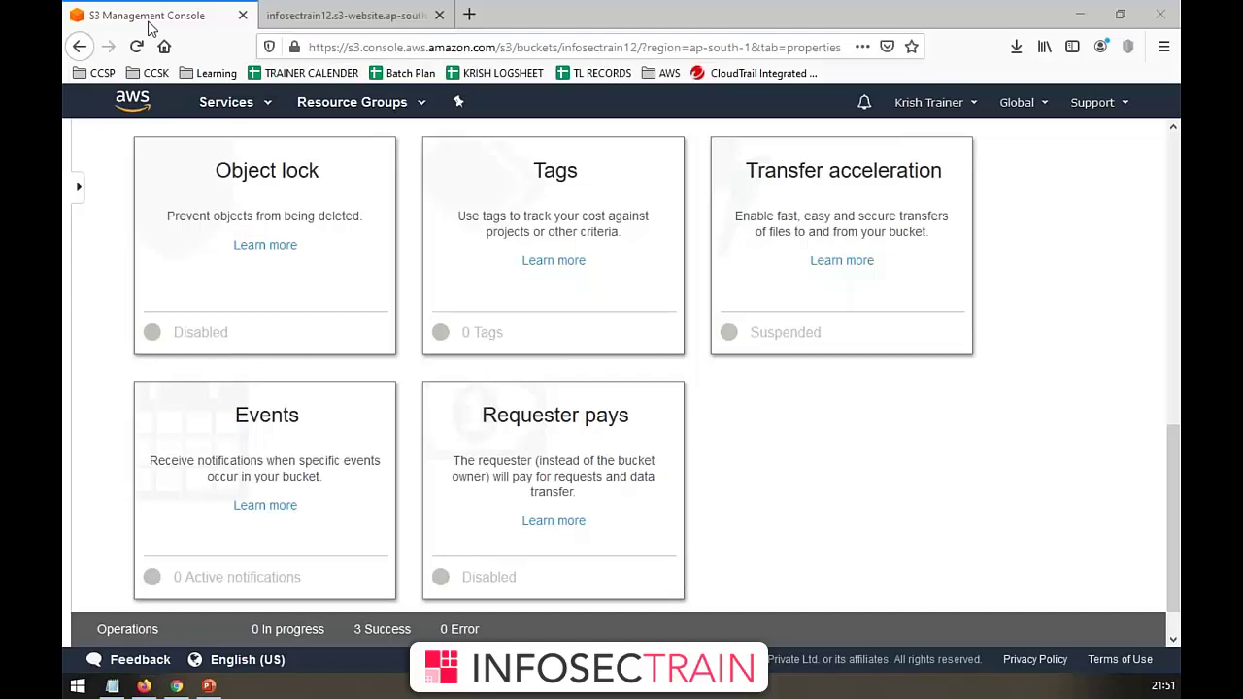
click(147, 27)
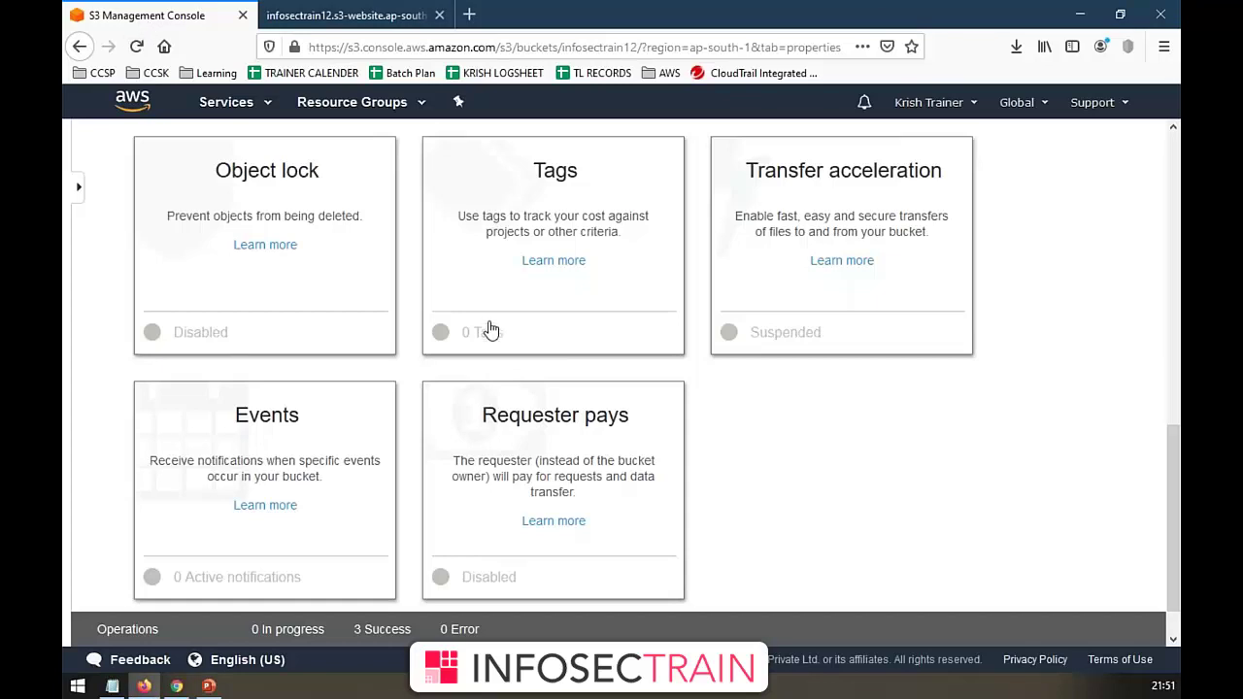
scroll(476, 292, up, 5)
scroll(463, 258, up, 3)
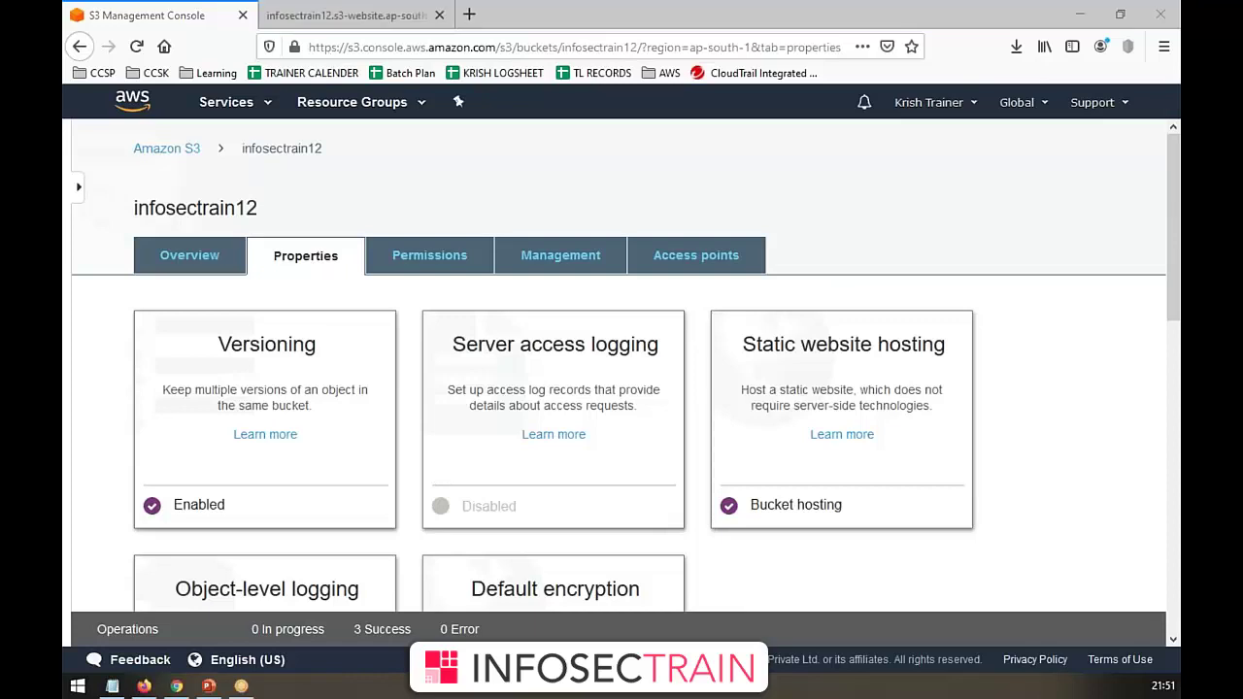
key(alt+Tab)
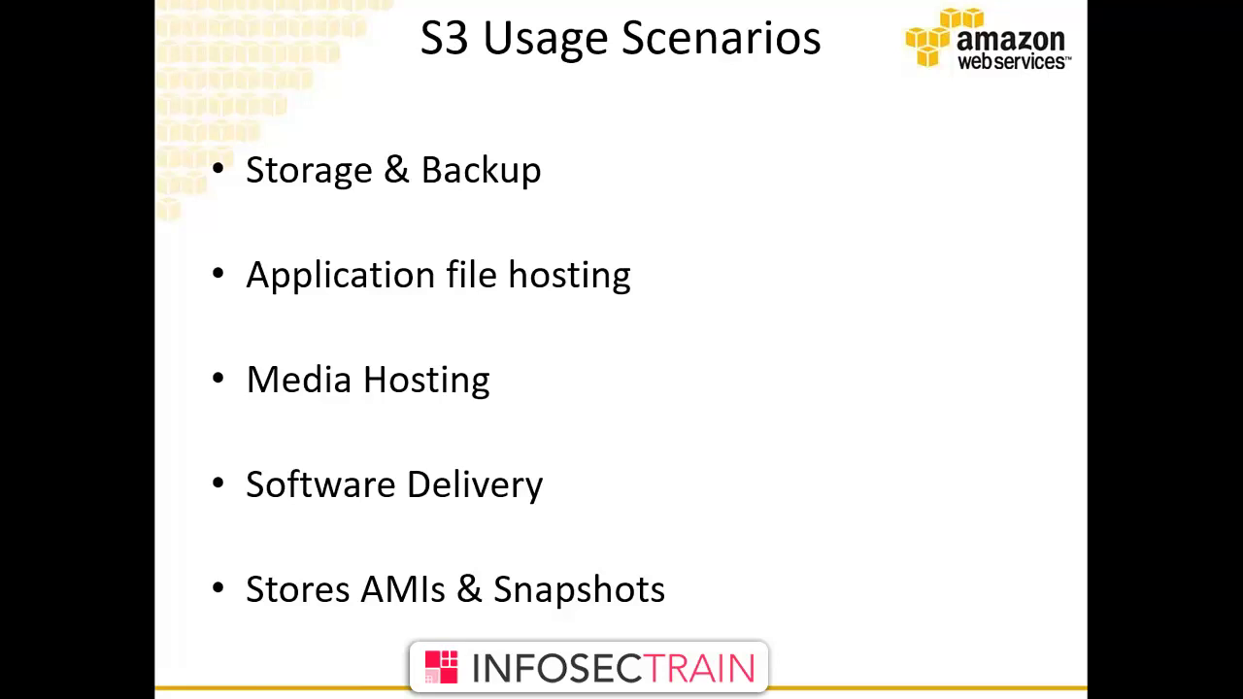
- Advance the slide show past S3 Usage Scenarios, open the CloudTrail service in the AWS console and start creating a trail
key(Right)
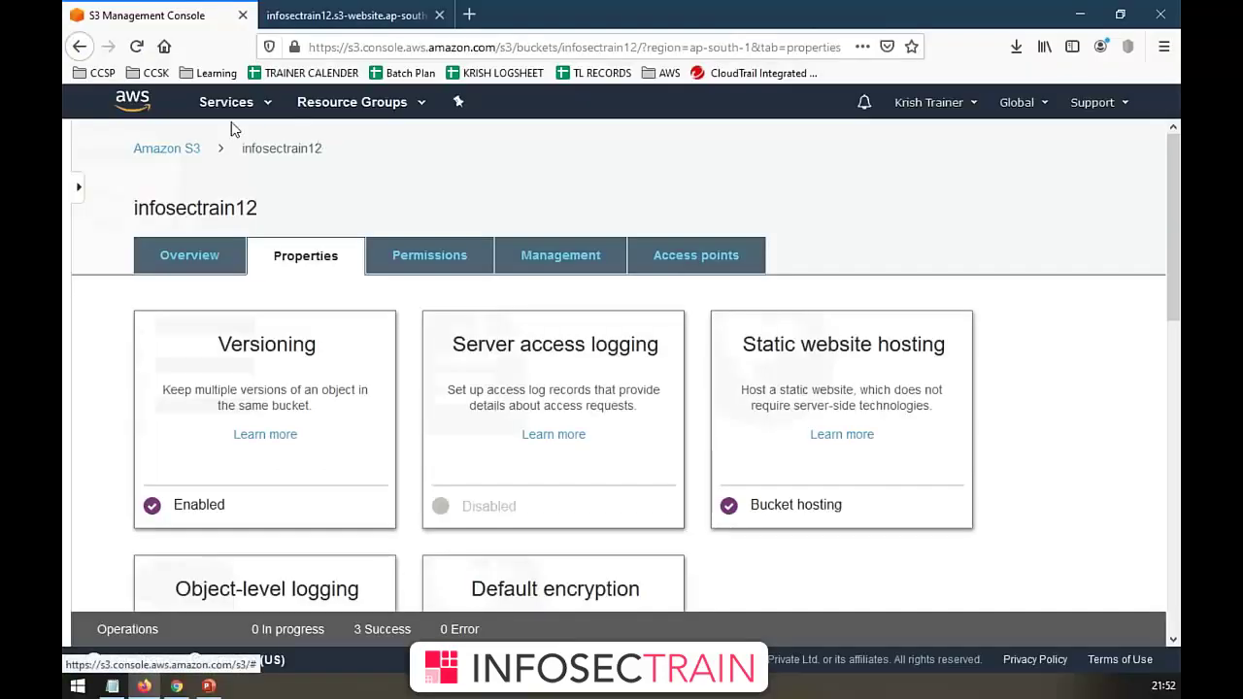
click(232, 105)
text(cloudtrail)
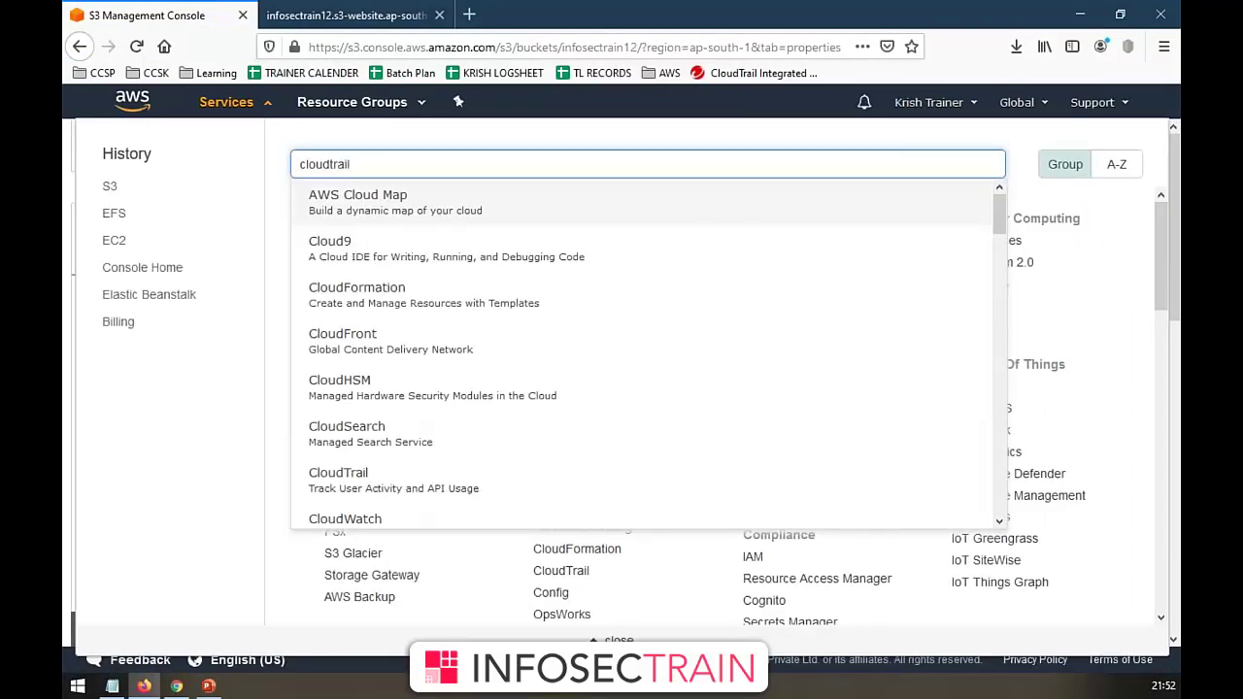
key(Return)
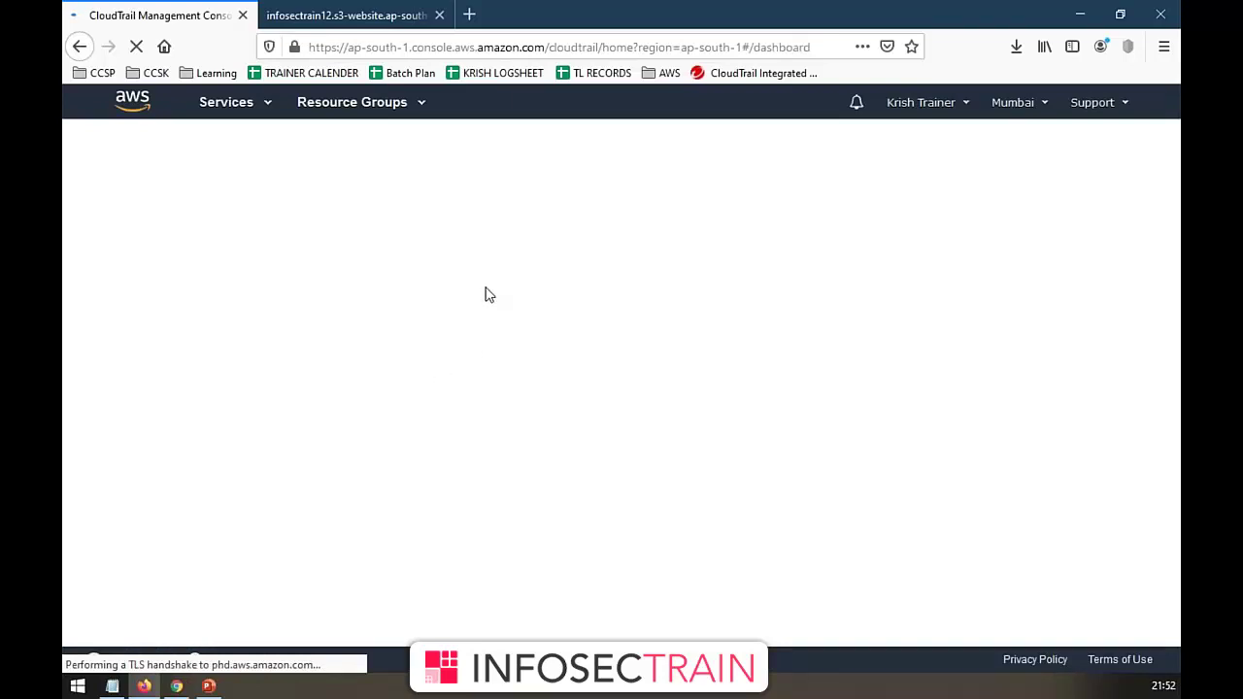
click(310, 255)
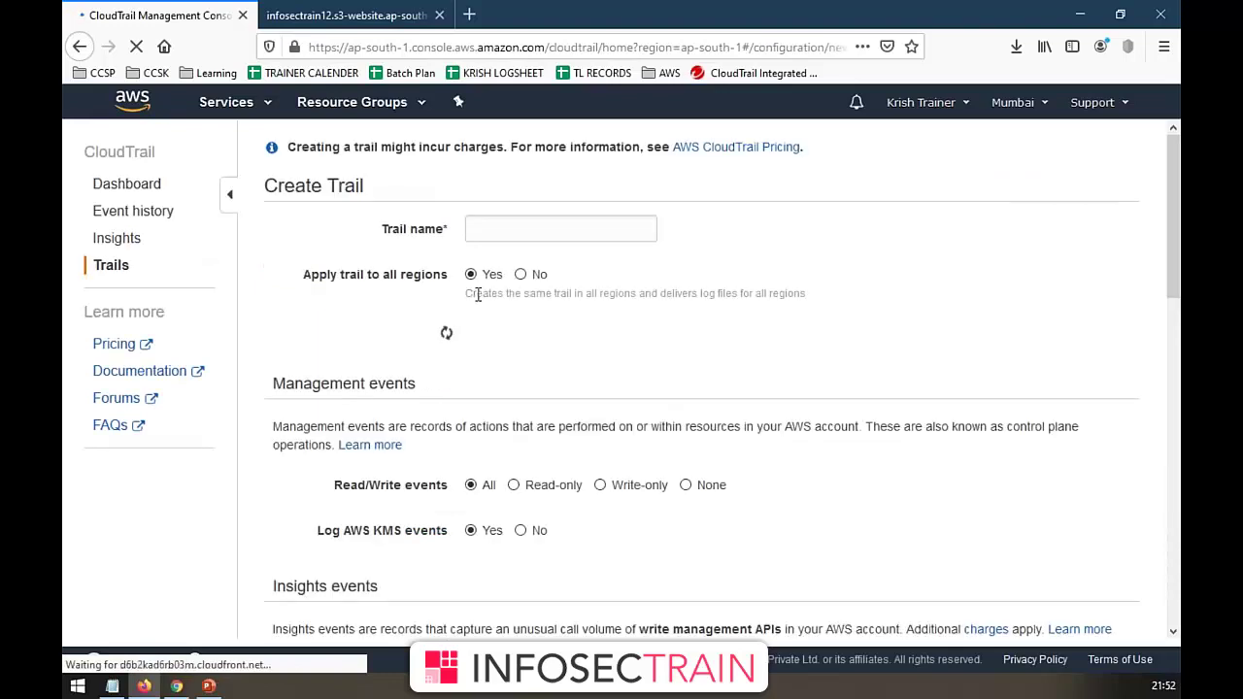
- Examine the new trail's storage location options, including the advanced settings and the choice not to create a new S3 bucket
scroll(446, 388, down, 10)
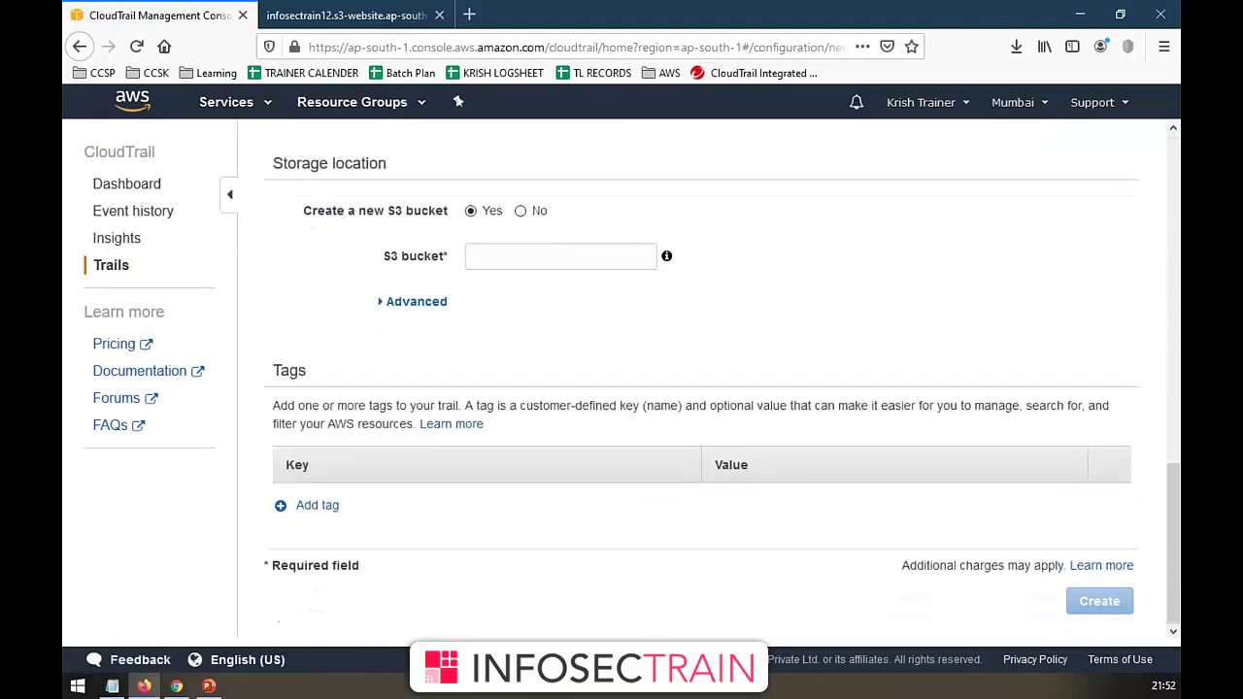
scroll(467, 427, up, 3)
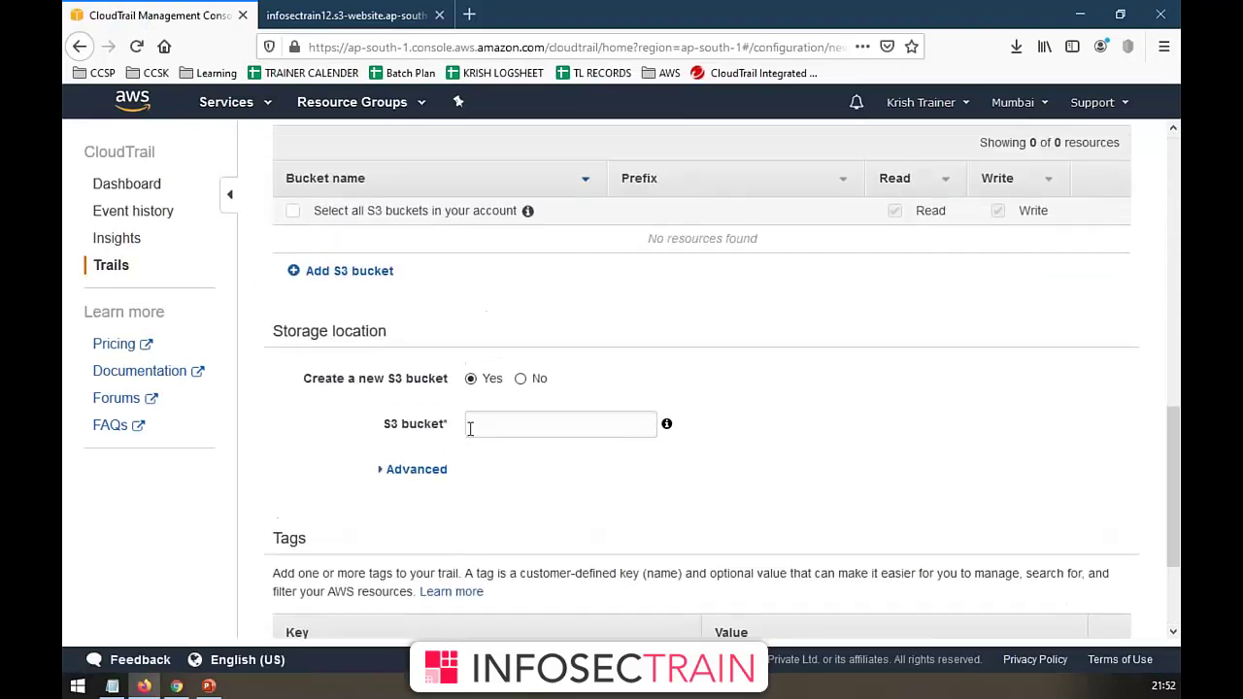
click(381, 479)
scroll(408, 505, down, 3)
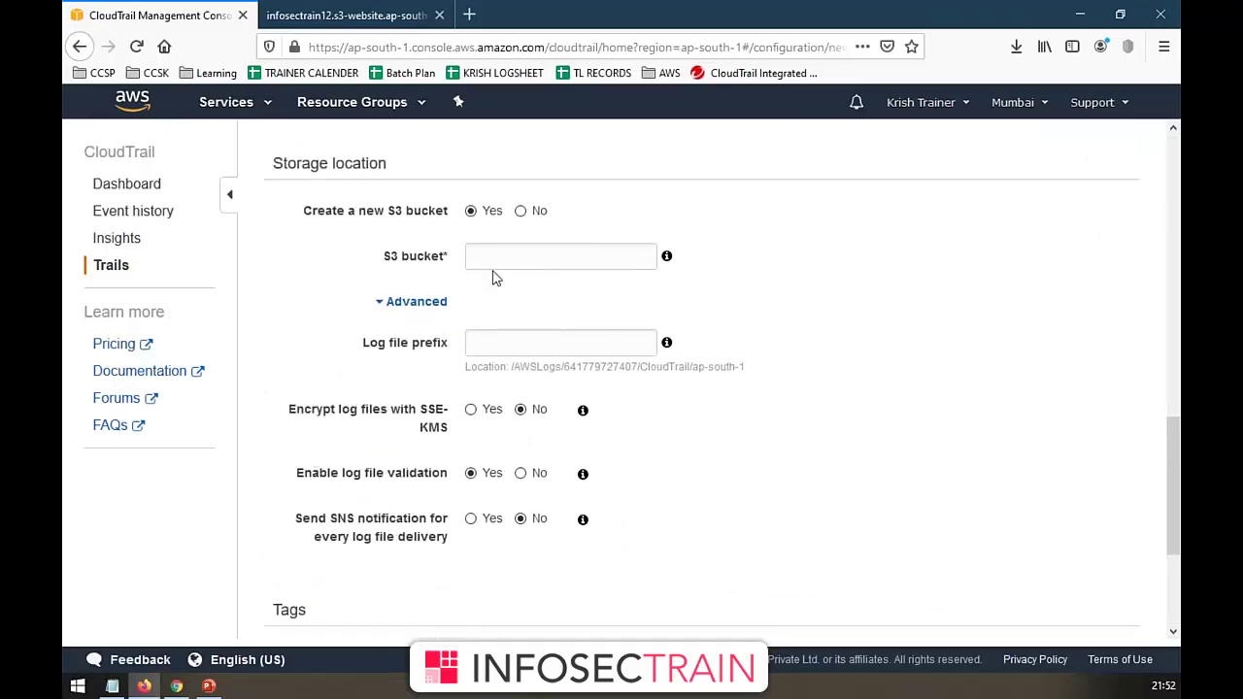
click(521, 210)
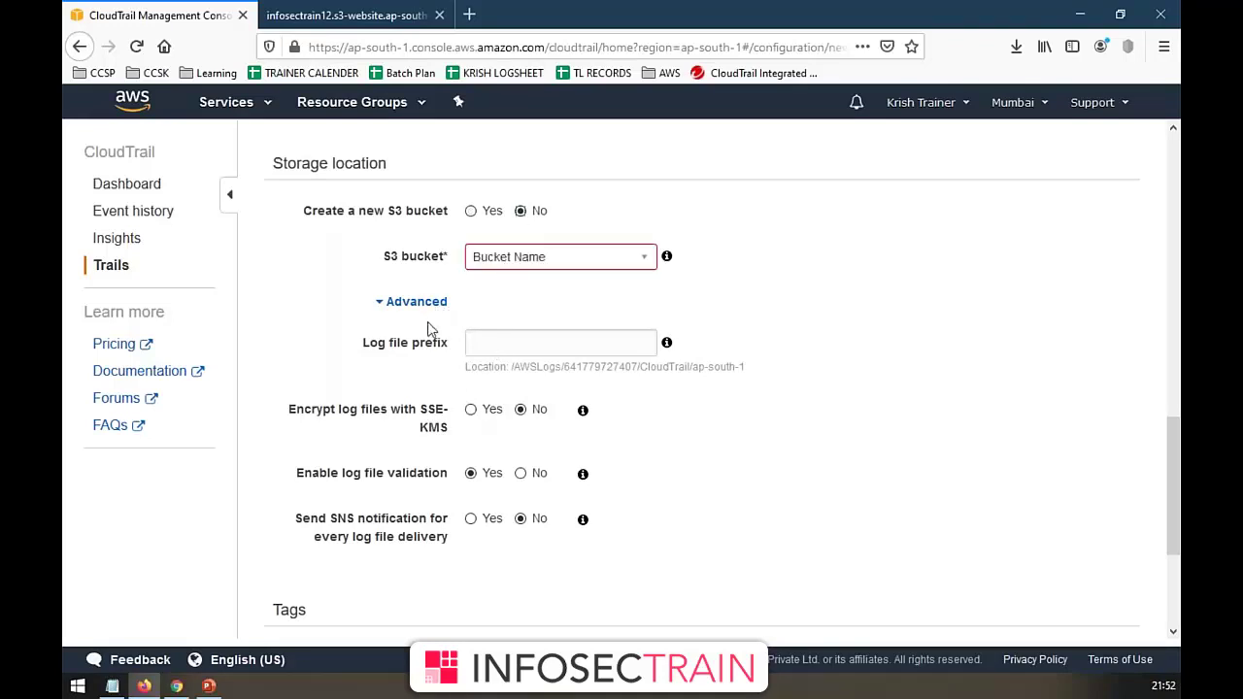
scroll(414, 320, up, 2)
scroll(415, 320, up, 3)
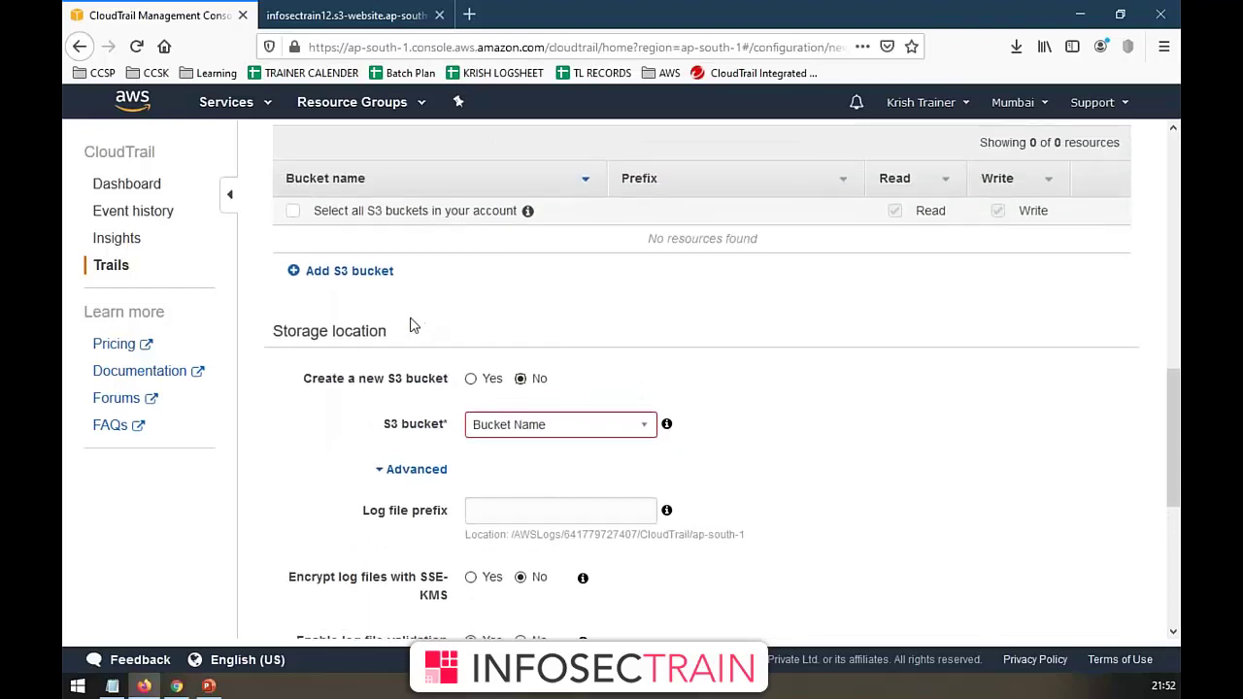
scroll(399, 367, down, 5)
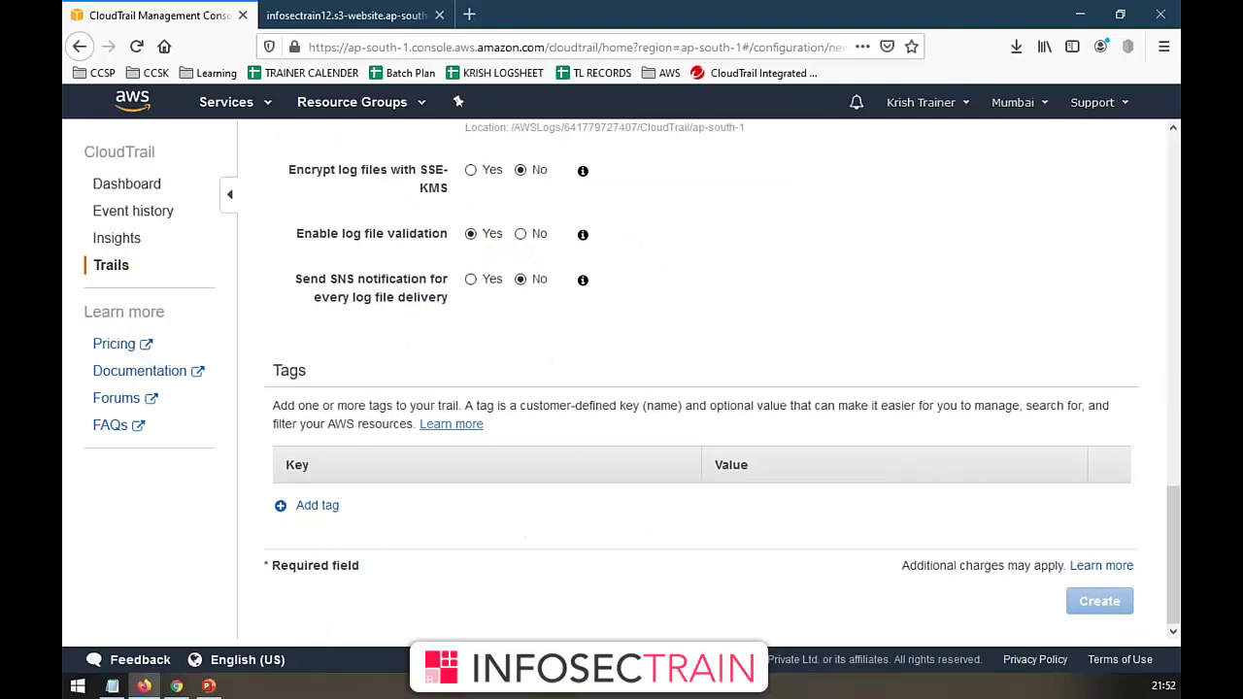
scroll(700, 379, up, 15)
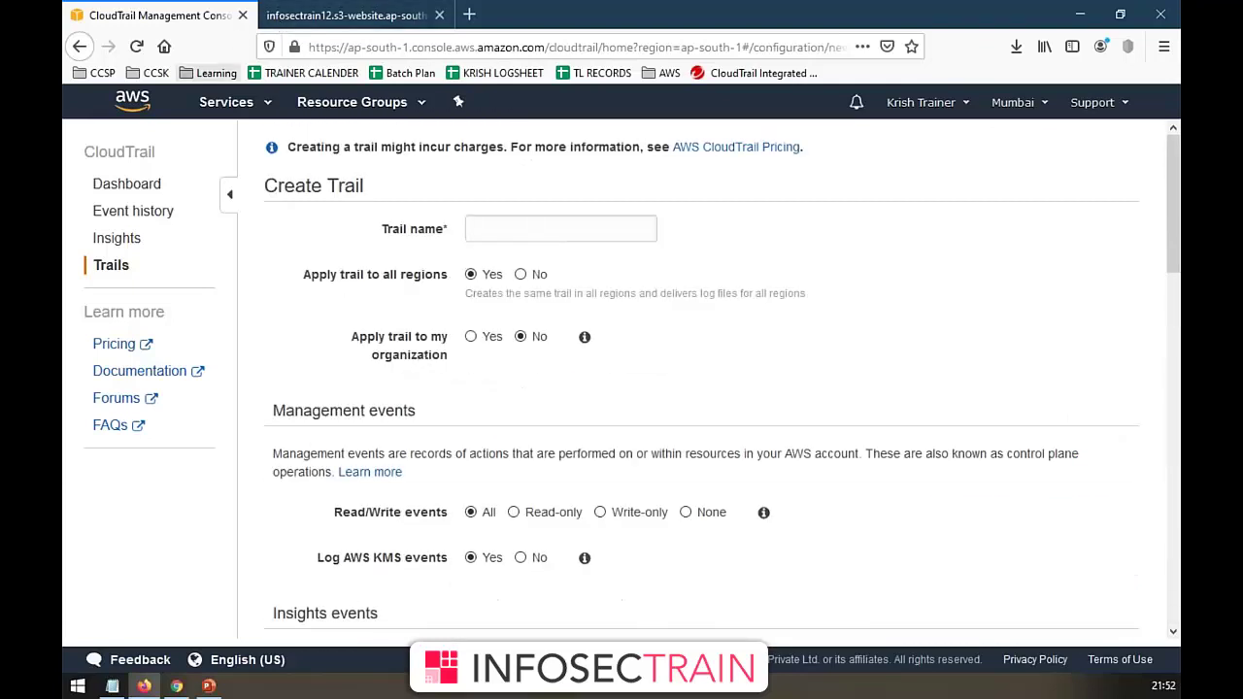
- Return to the AWS Management Console home, then switch to the AWS EC2 slide in PowerPoint and activate the pen pointer
click(136, 105)
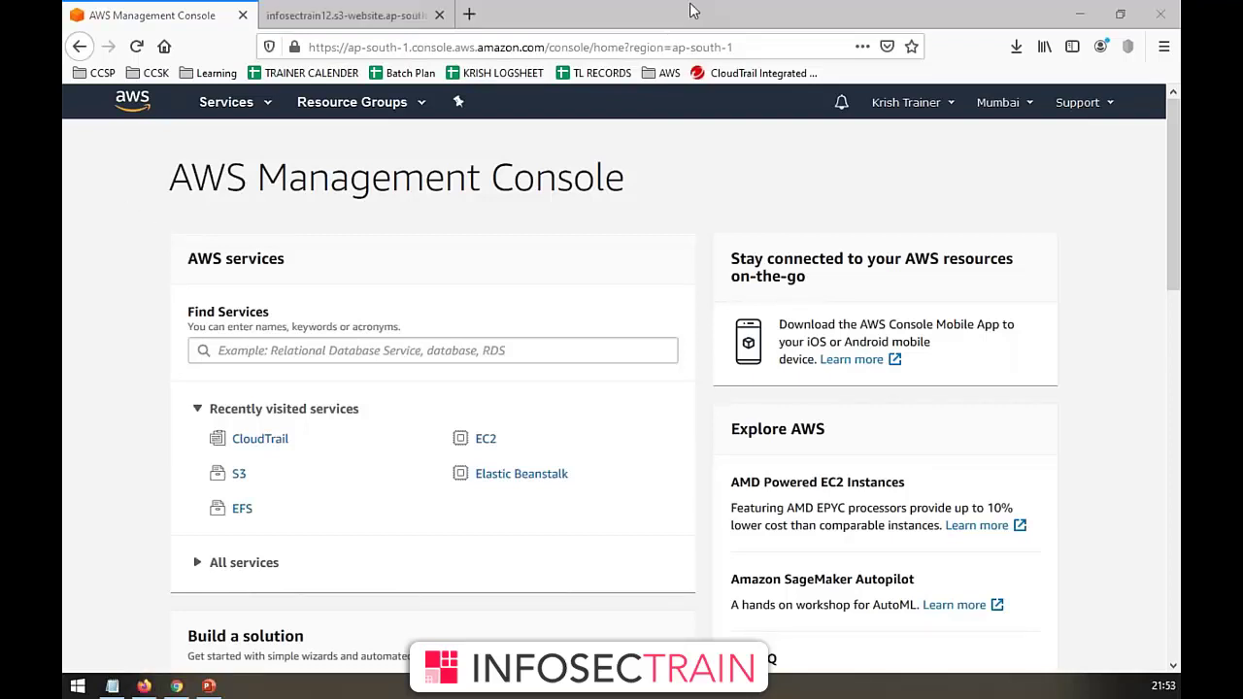
key(alt+Tab)
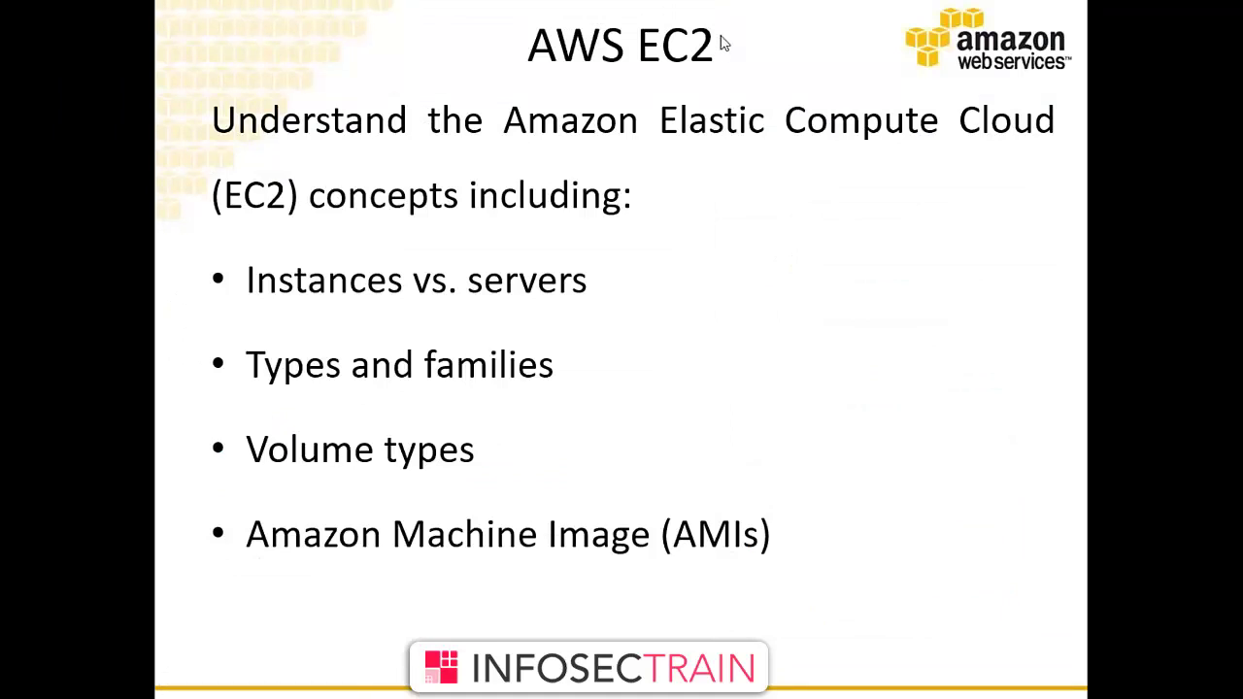
key(ctrl+p)
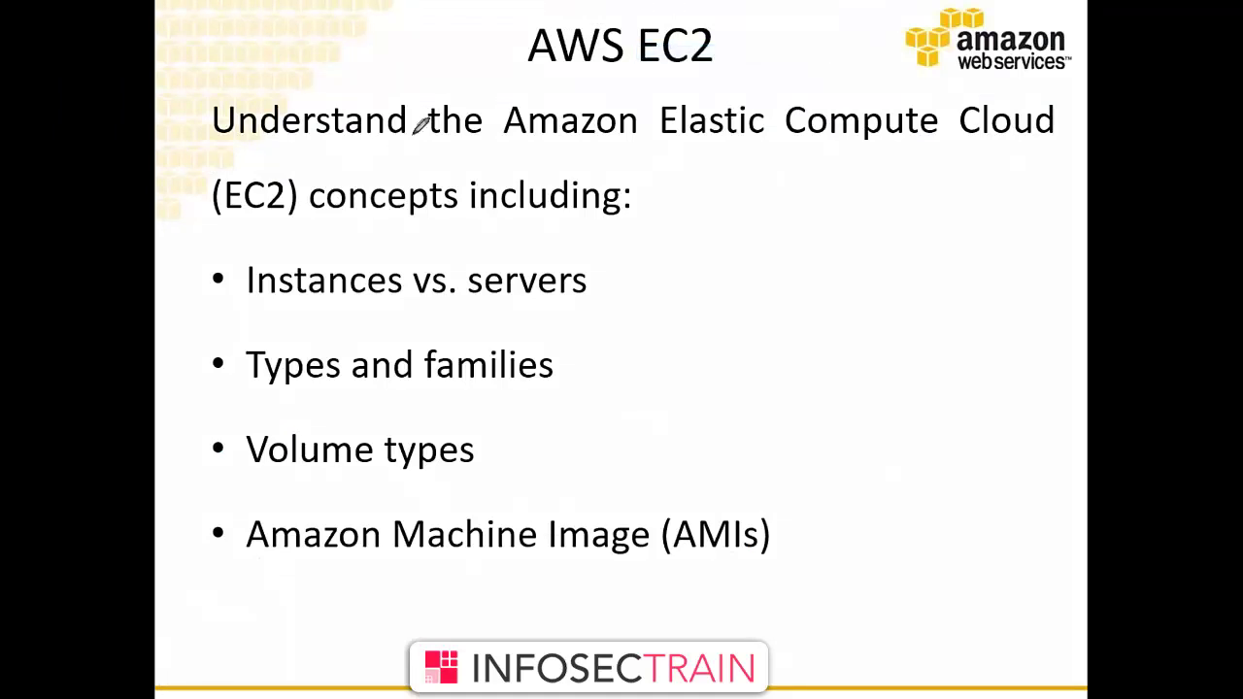
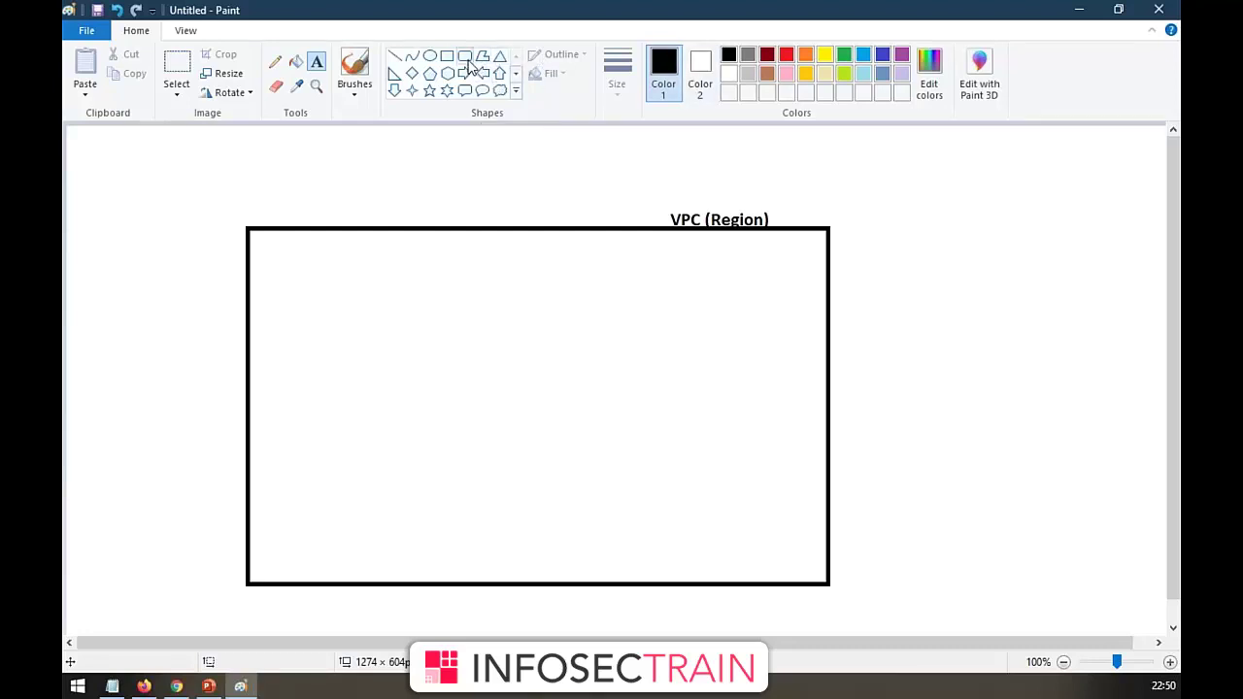
- Draw two upright rectangles side by side inside the VPC box, about 154 × 296 px and 141 × 292 px
click(447, 56)
mouse_move(276, 258)
mouse_down()
mouse_move(335, 407)
mouse_move(369, 444)
mouse_up()
key(ctrl+z)
mouse_move(313, 278)
mouse_down()
mouse_move(352, 416)
mouse_move(448, 536)
mouse_up()
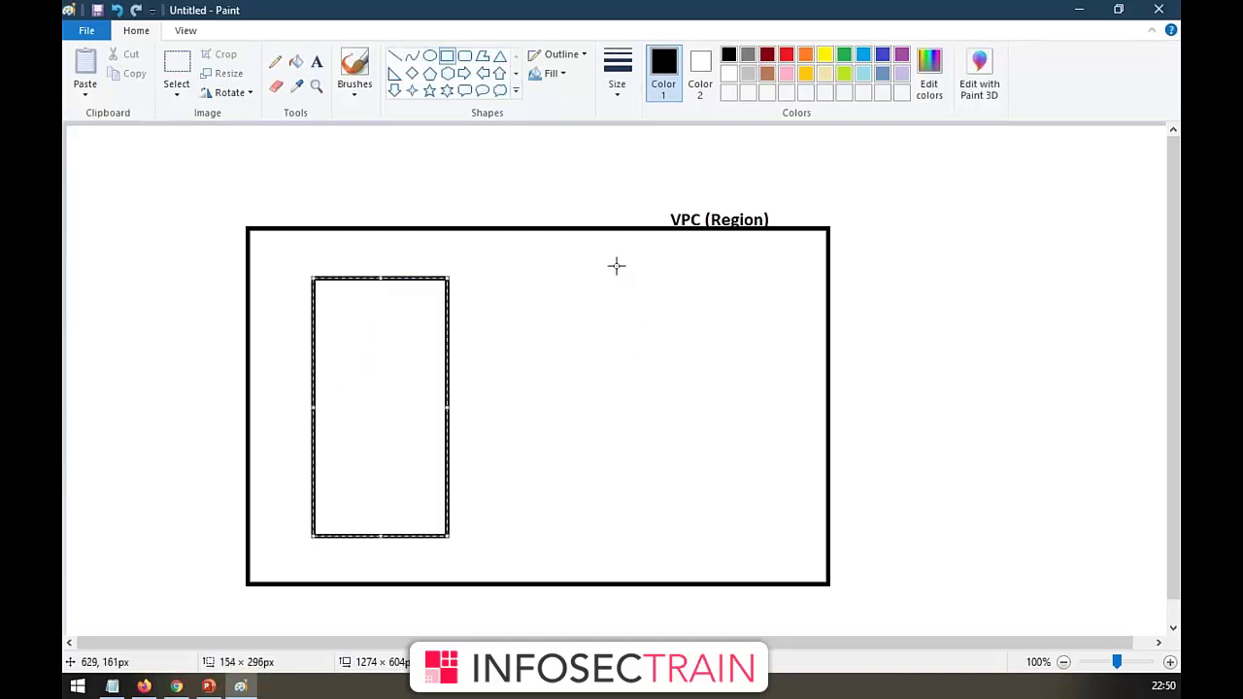
drag(596, 278, 719, 531)
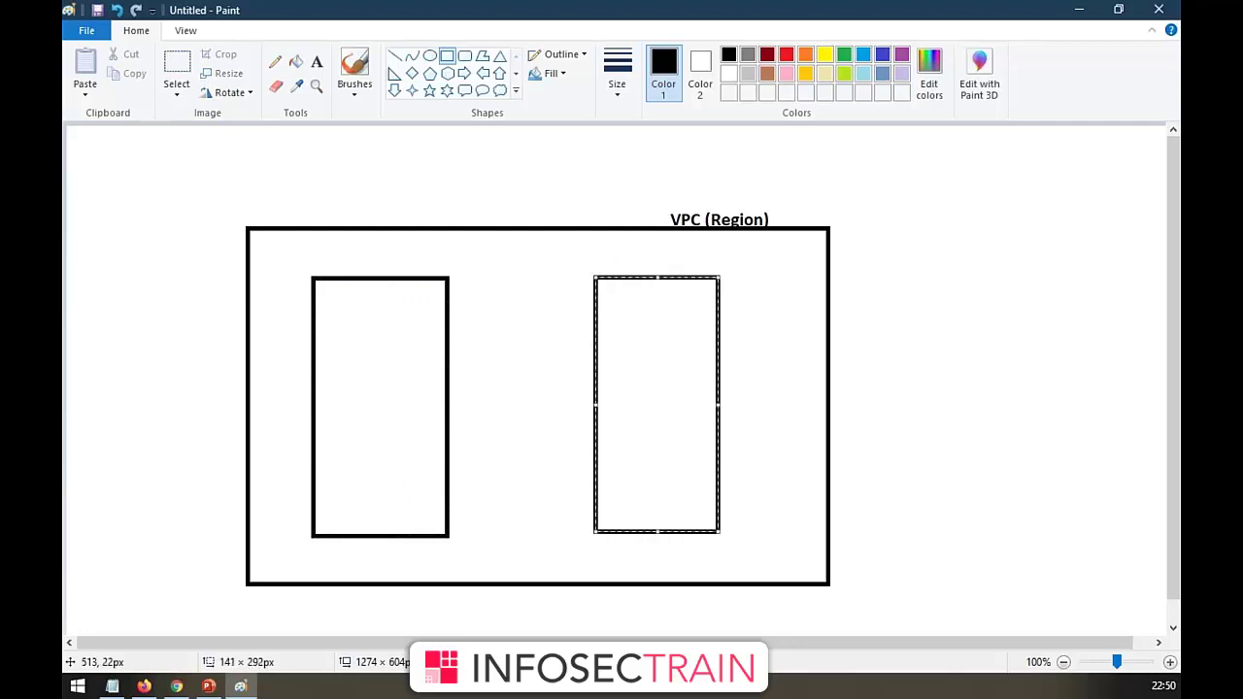
- Add the label "Subnets (AZ)" just above the left inner rectangle
click(317, 62)
drag(353, 262, 546, 286)
text(Sub)
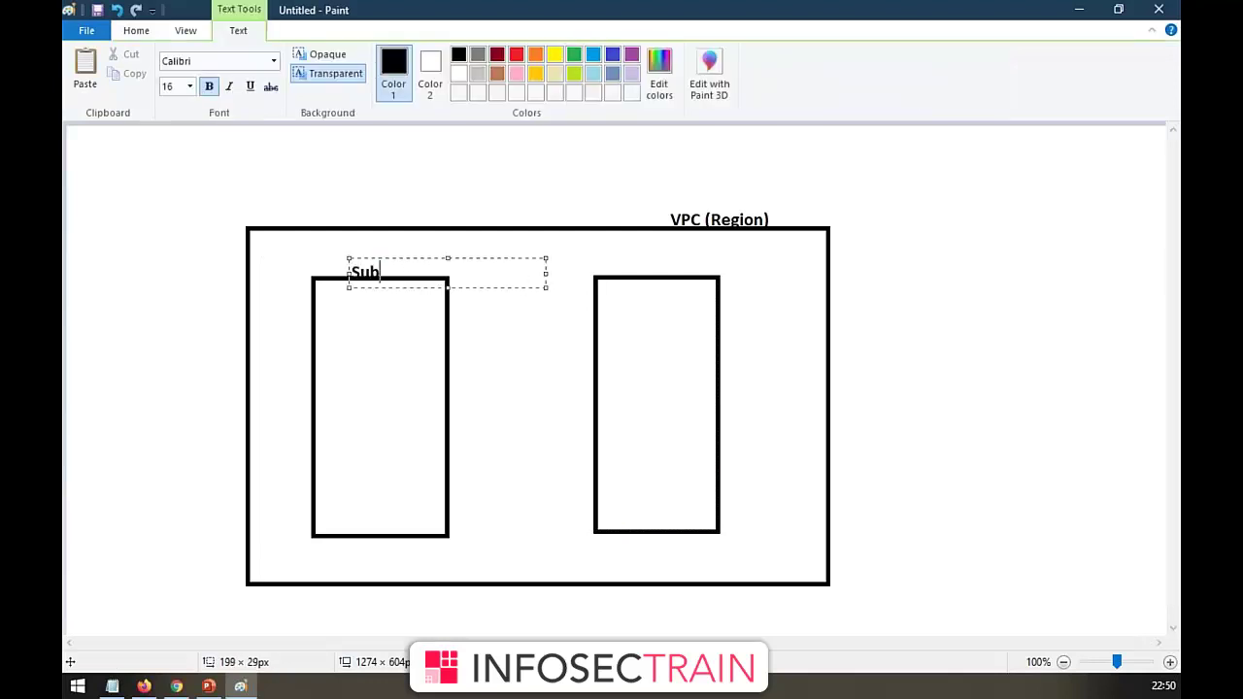
text(nets (AZ0))
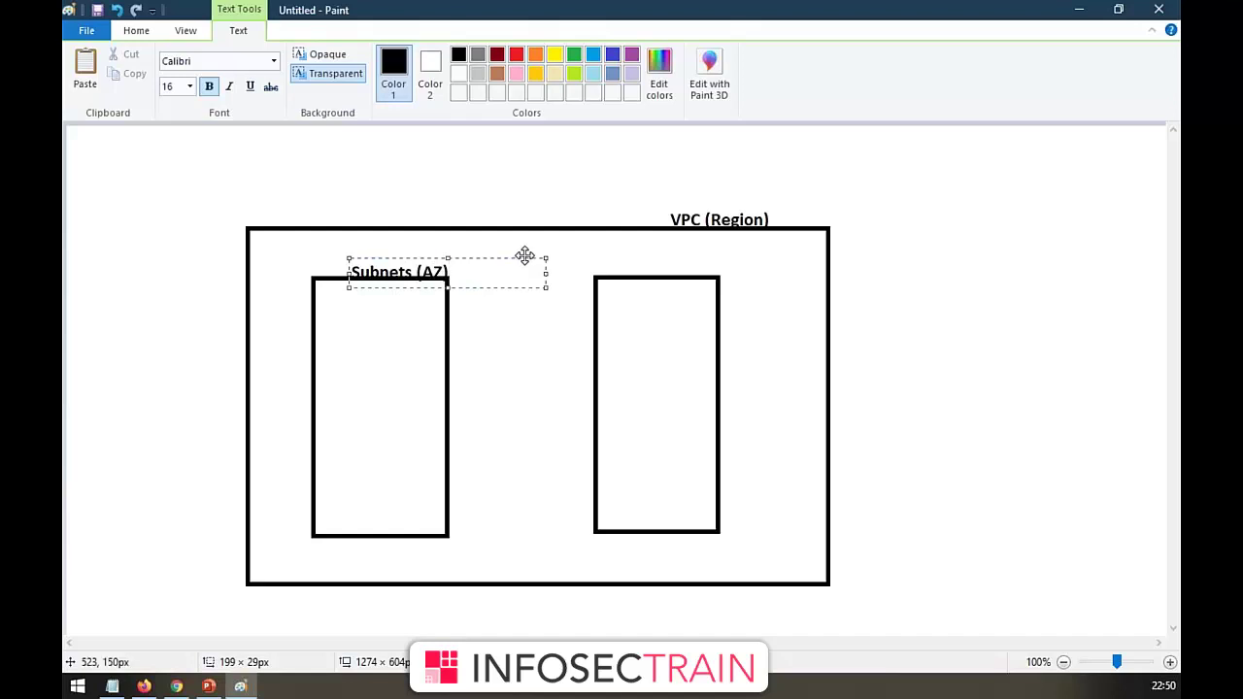
drag(525, 257, 528, 253)
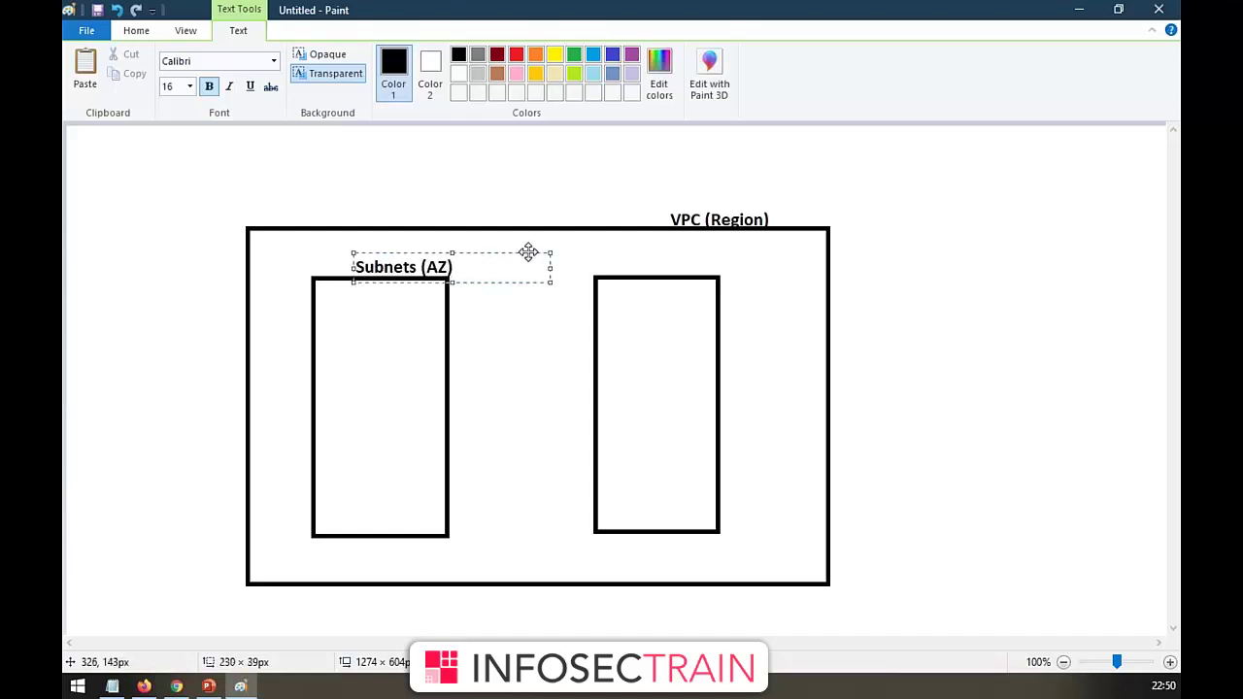
click(152, 34)
click(447, 56)
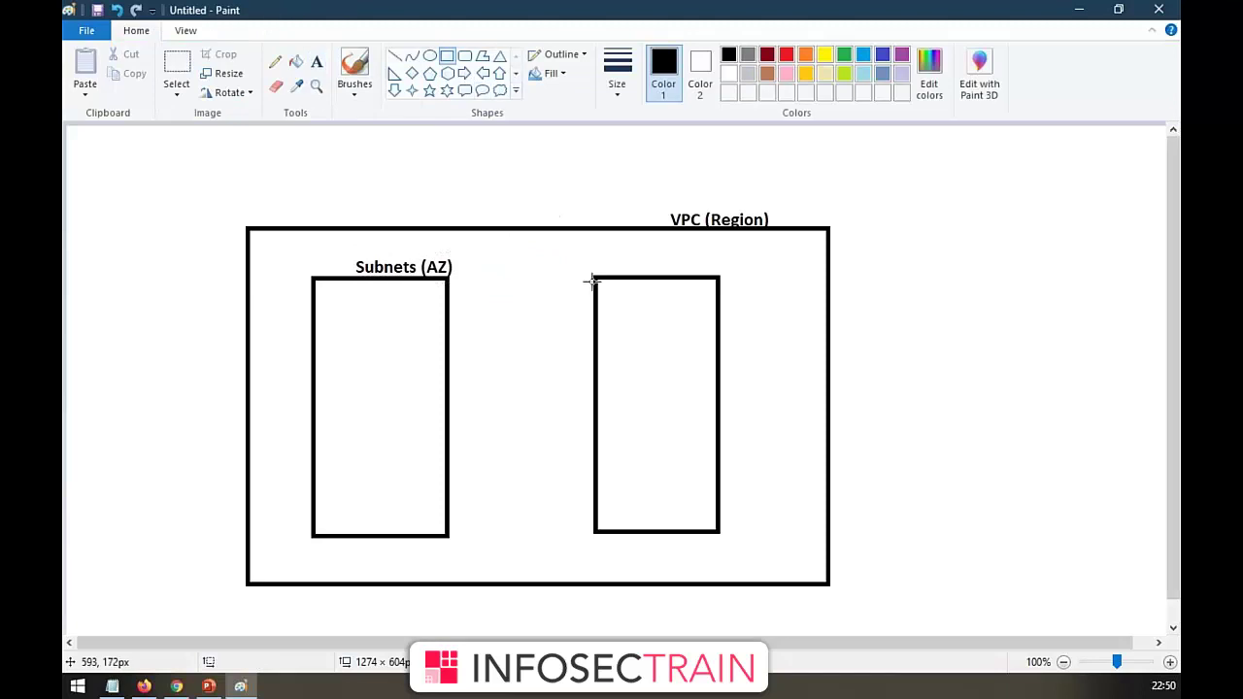
drag(633, 253, 695, 269)
key(ctrl+z)
- Add a matching "Subnets (AZ)" label just above the right inner rectangle
click(317, 61)
drag(654, 257, 739, 278)
text(Subnet)
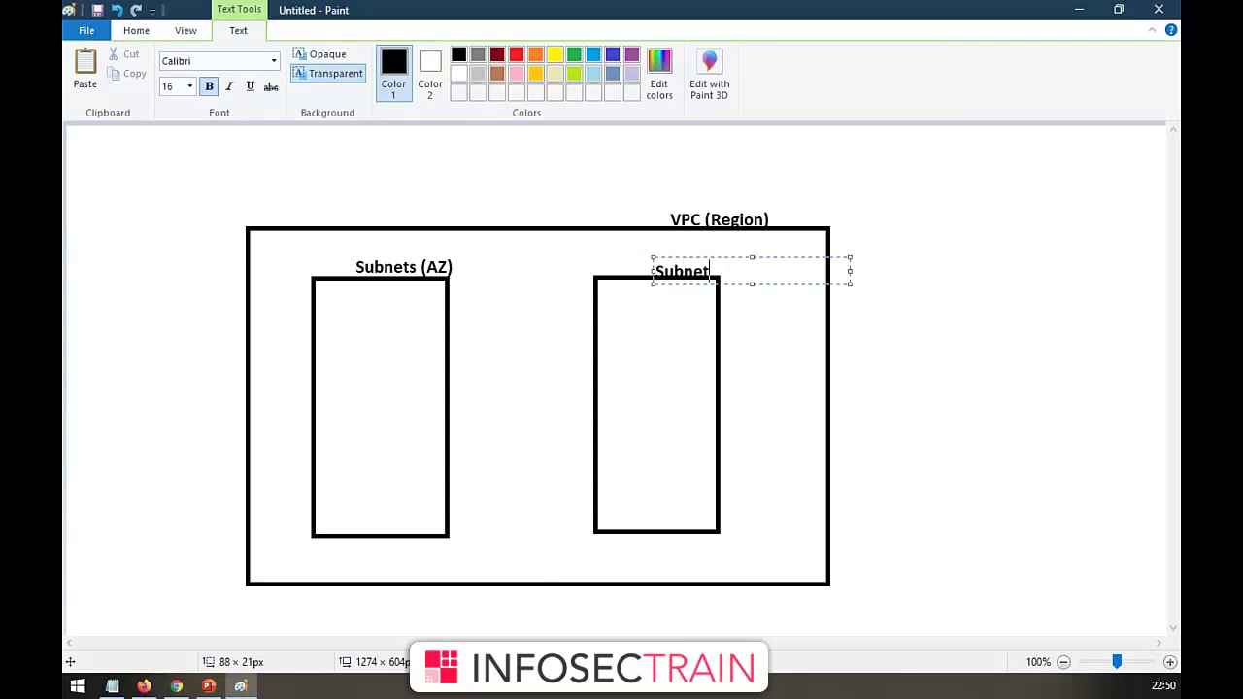
text(s (AZ))
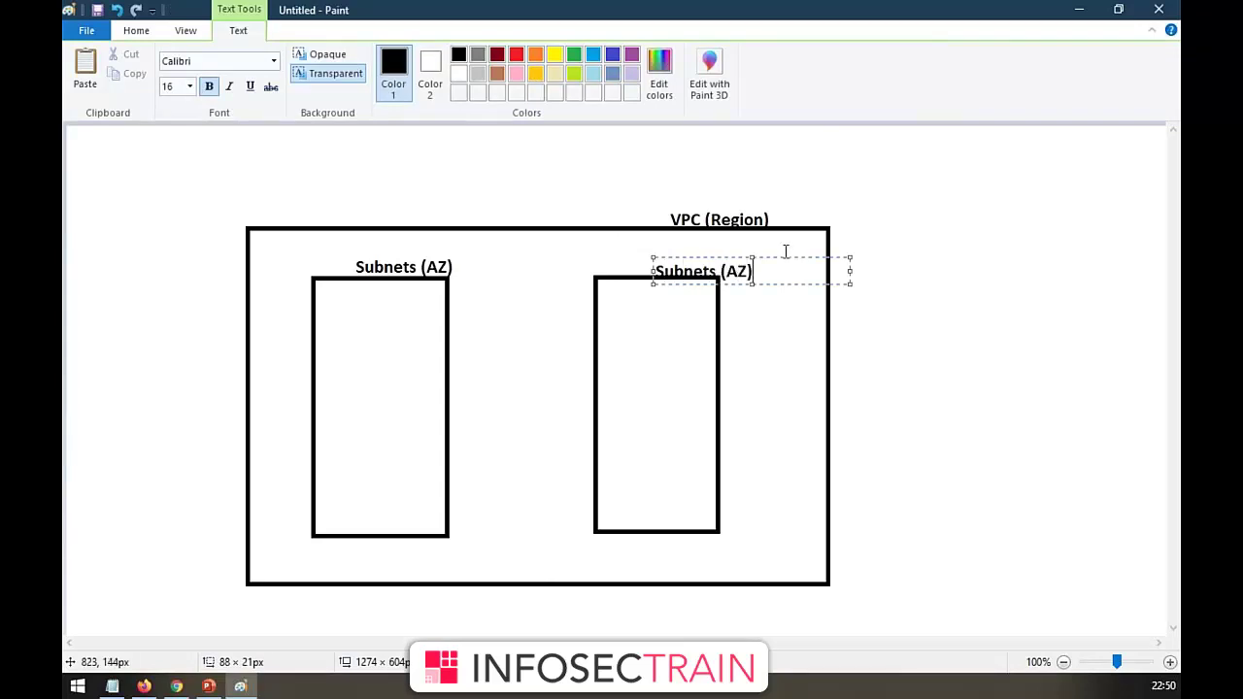
drag(783, 259, 753, 254)
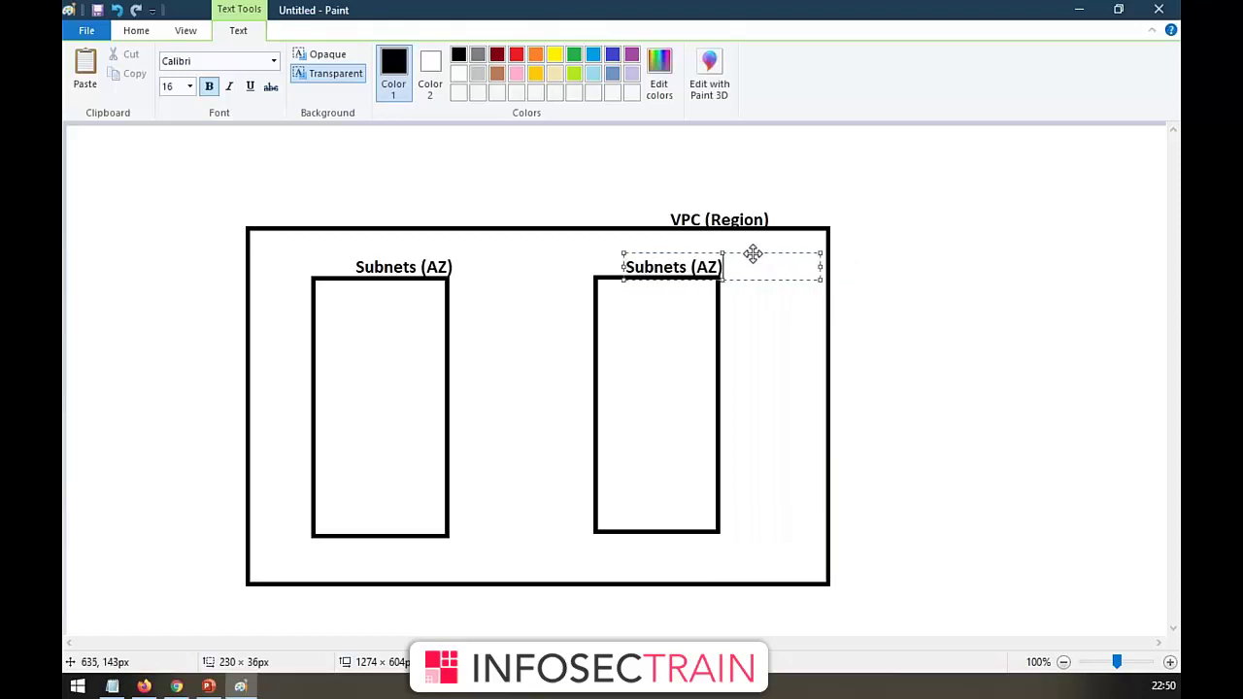
click(840, 291)
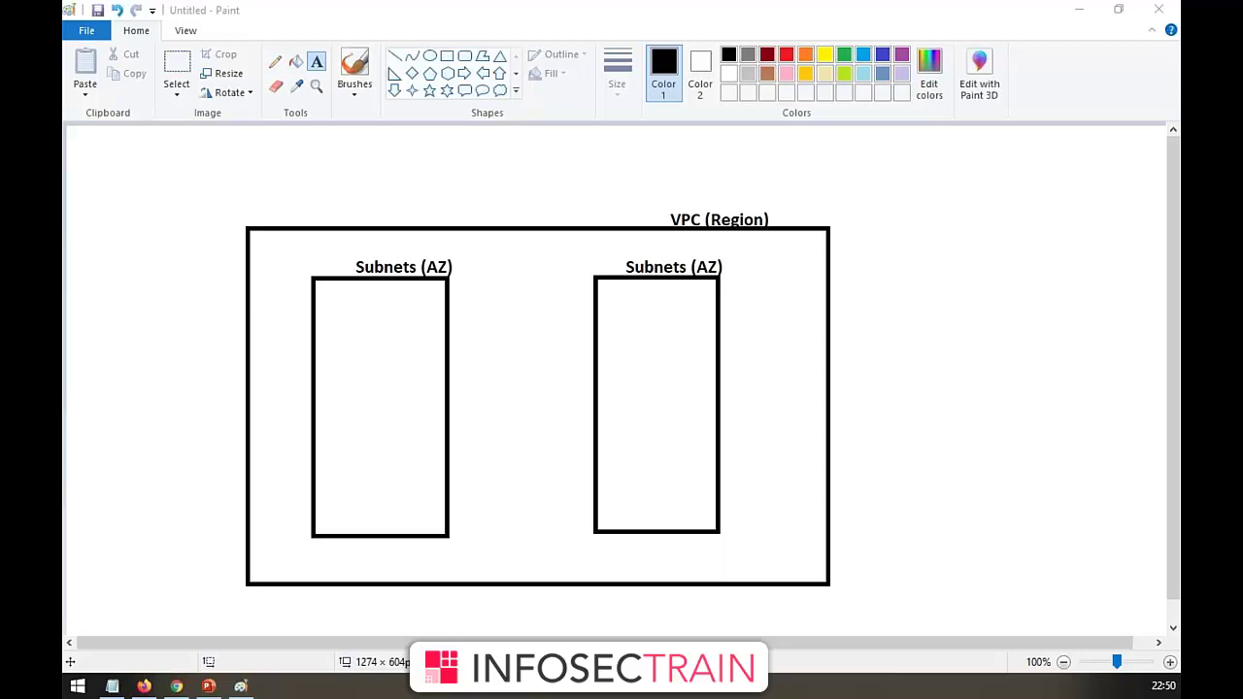
- Switch to the AWS console in Firefox, open the EC2 service and show the running instances in the Mumbai region
click(144, 686)
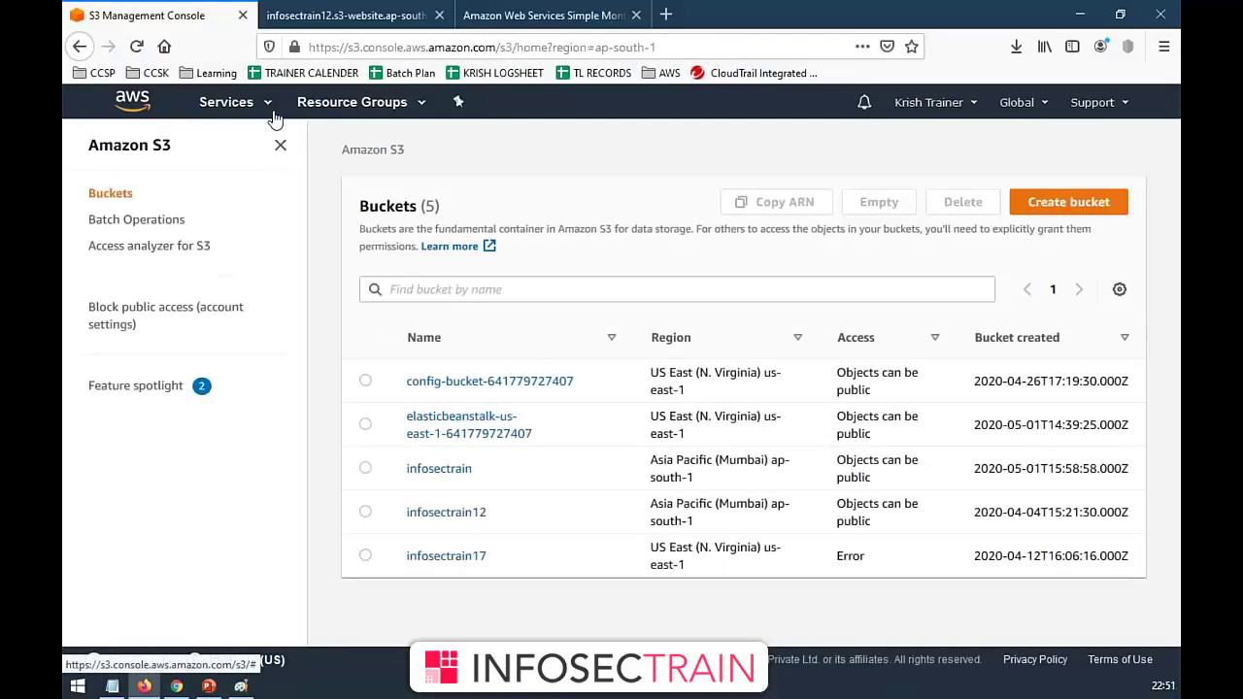
click(267, 105)
scroll(334, 281, up, 5)
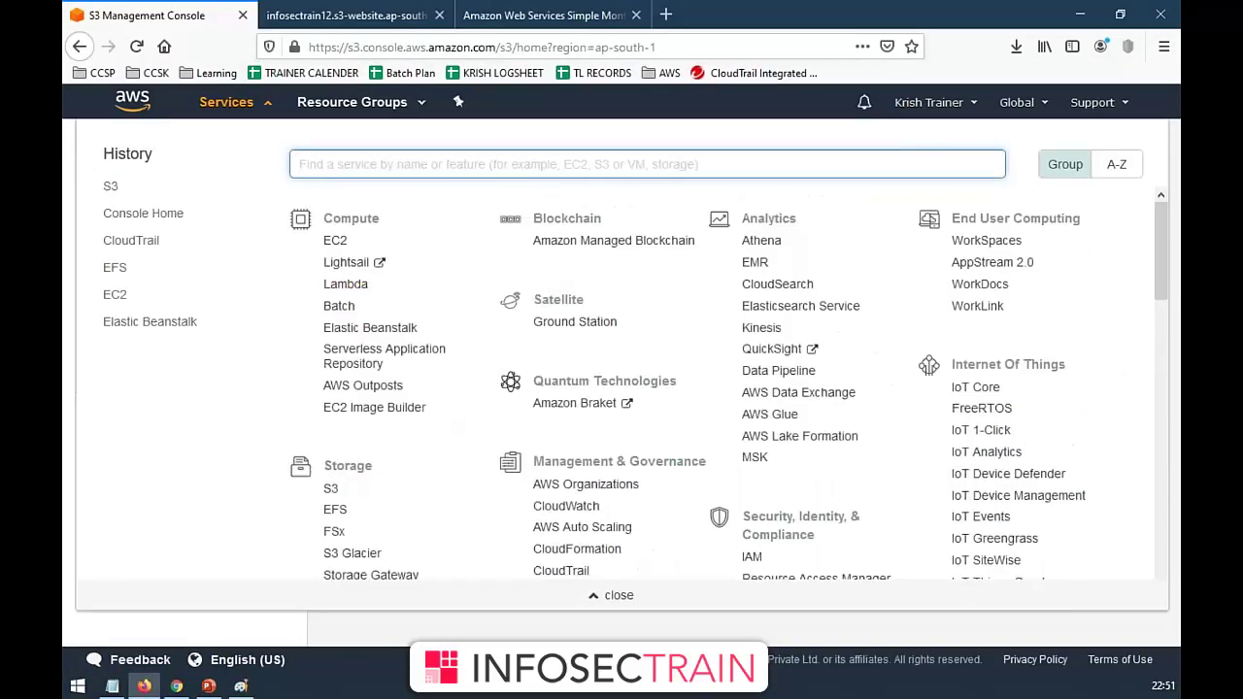
click(335, 241)
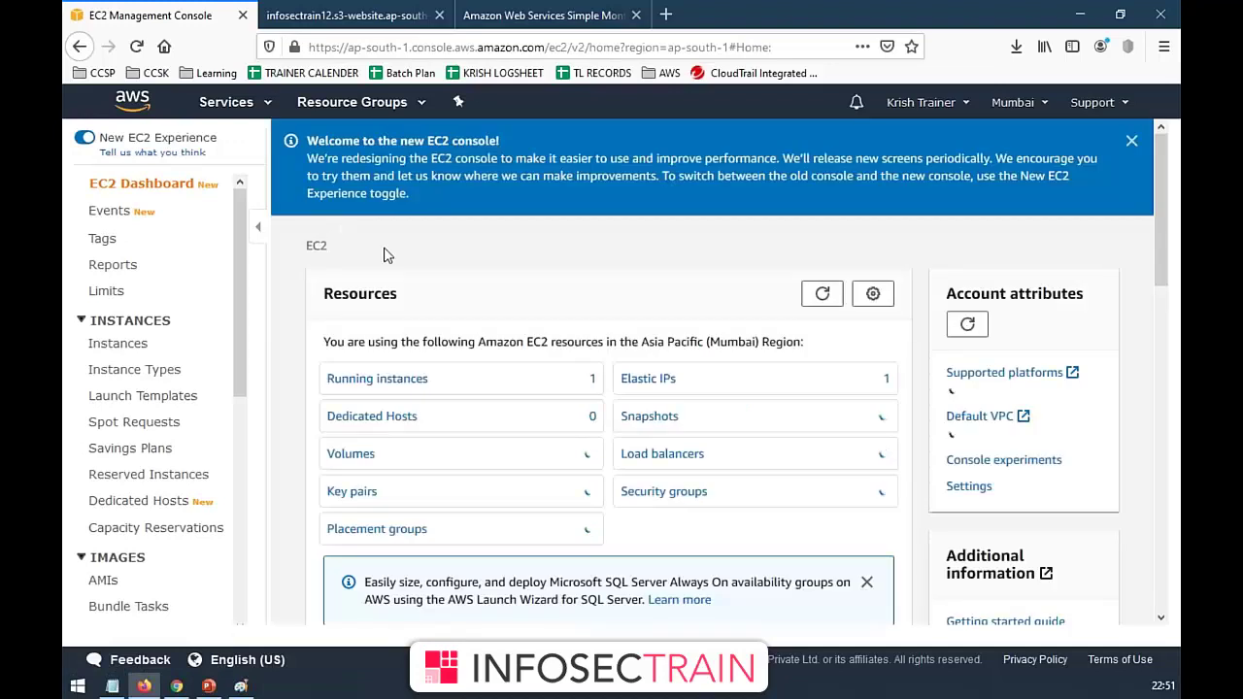
click(374, 381)
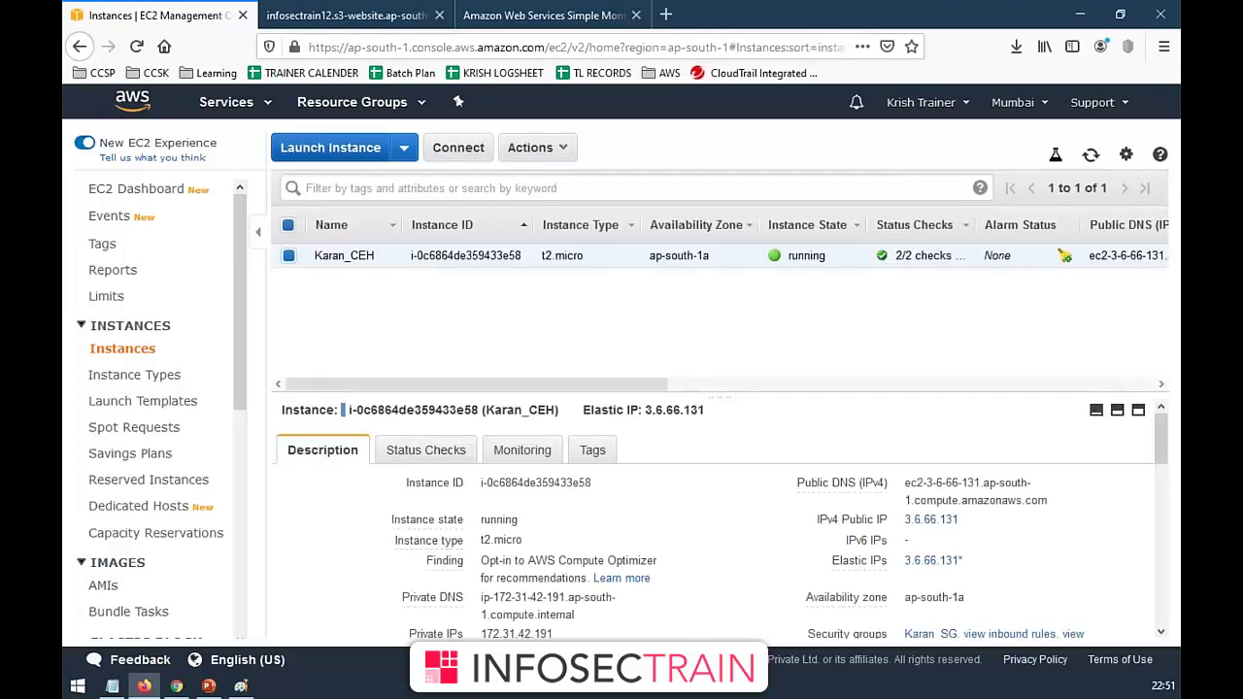
- Start launching an instance from the 64-bit (x86) Amazon Linux 2 AMI and proceed to the Configure Instance Details stage
click(330, 147)
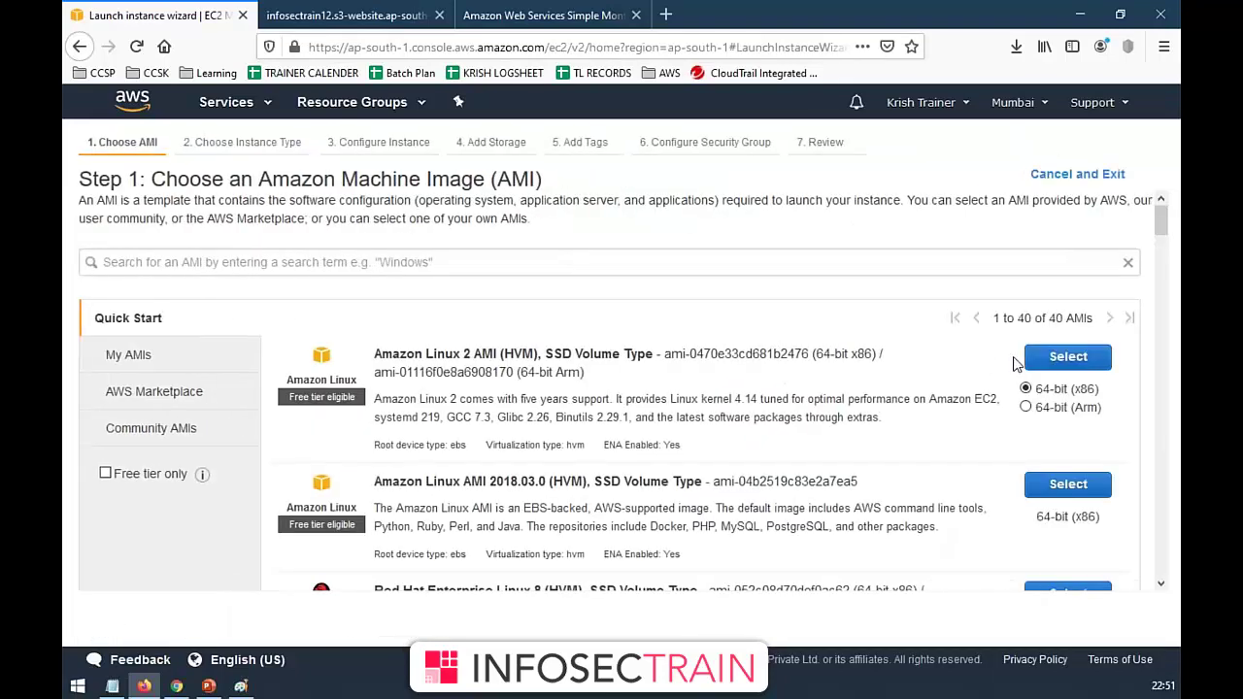
click(1051, 357)
double_click(1131, 631)
click(1132, 626)
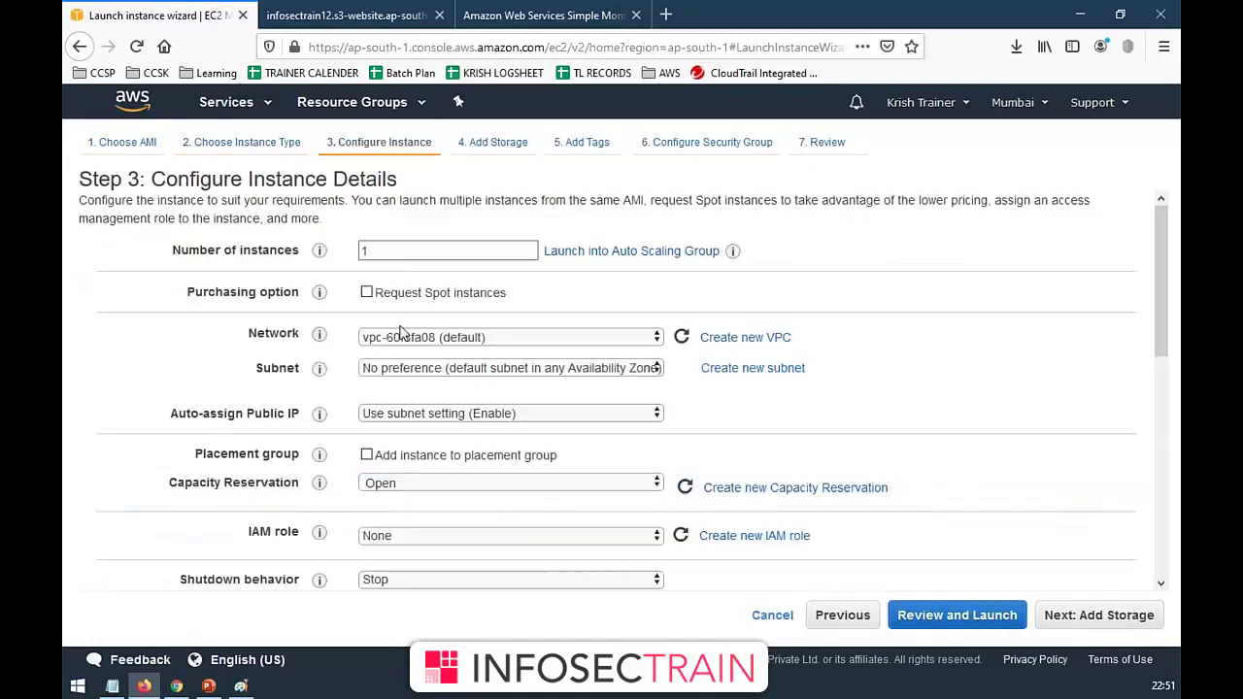
- Circle the Network setting and its default VPC value with the red pen, then clear the annotations
key(ctrl+2)
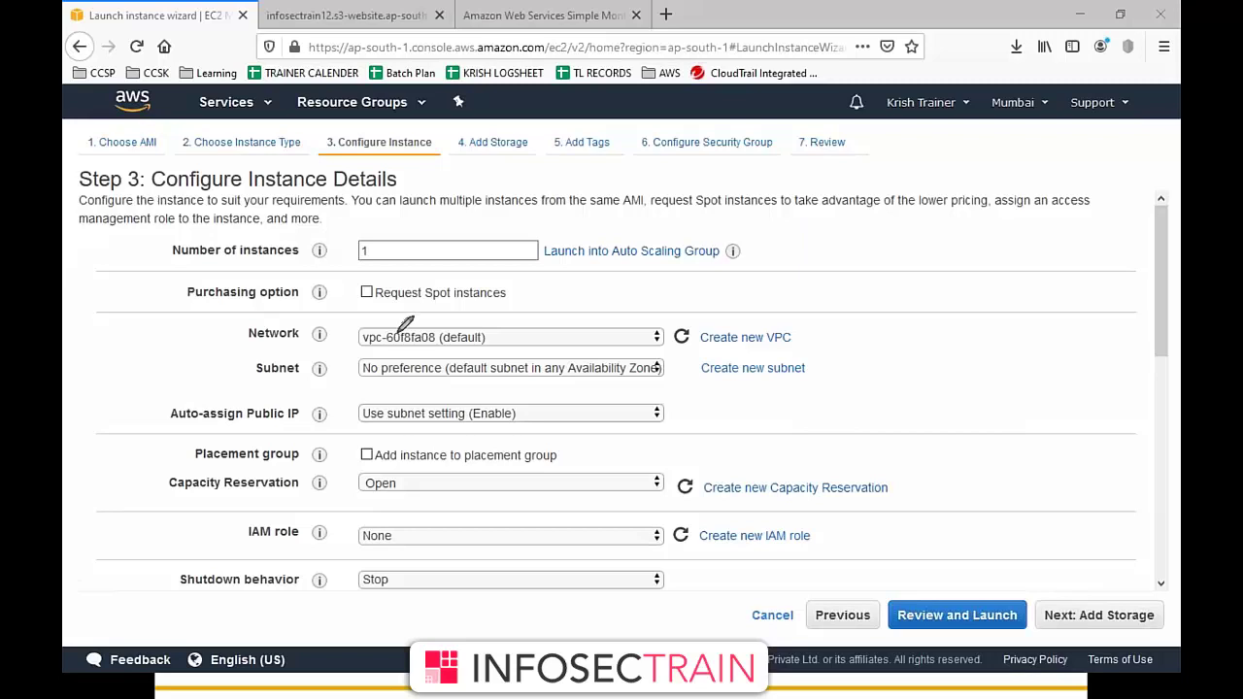
drag(289, 323, 309, 352)
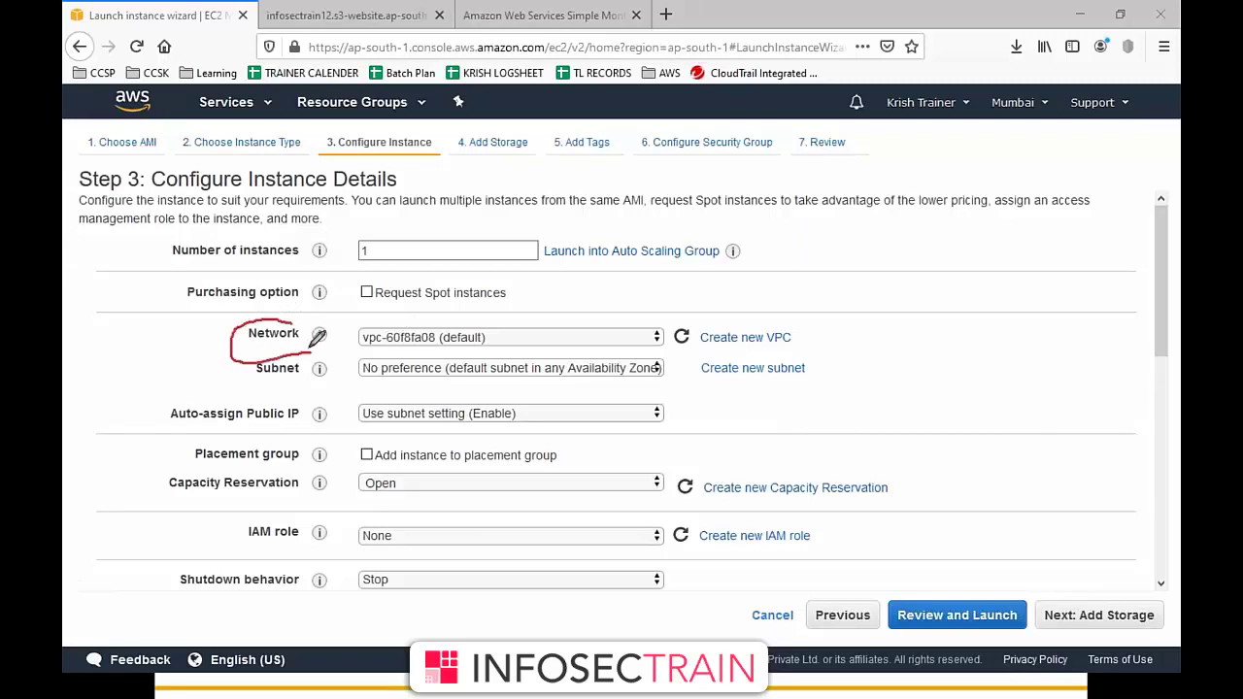
mouse_move(625, 314)
mouse_down()
mouse_move(670, 315)
mouse_move(634, 351)
mouse_move(361, 350)
mouse_move(486, 342)
mouse_move(378, 312)
mouse_move(361, 349)
mouse_up()
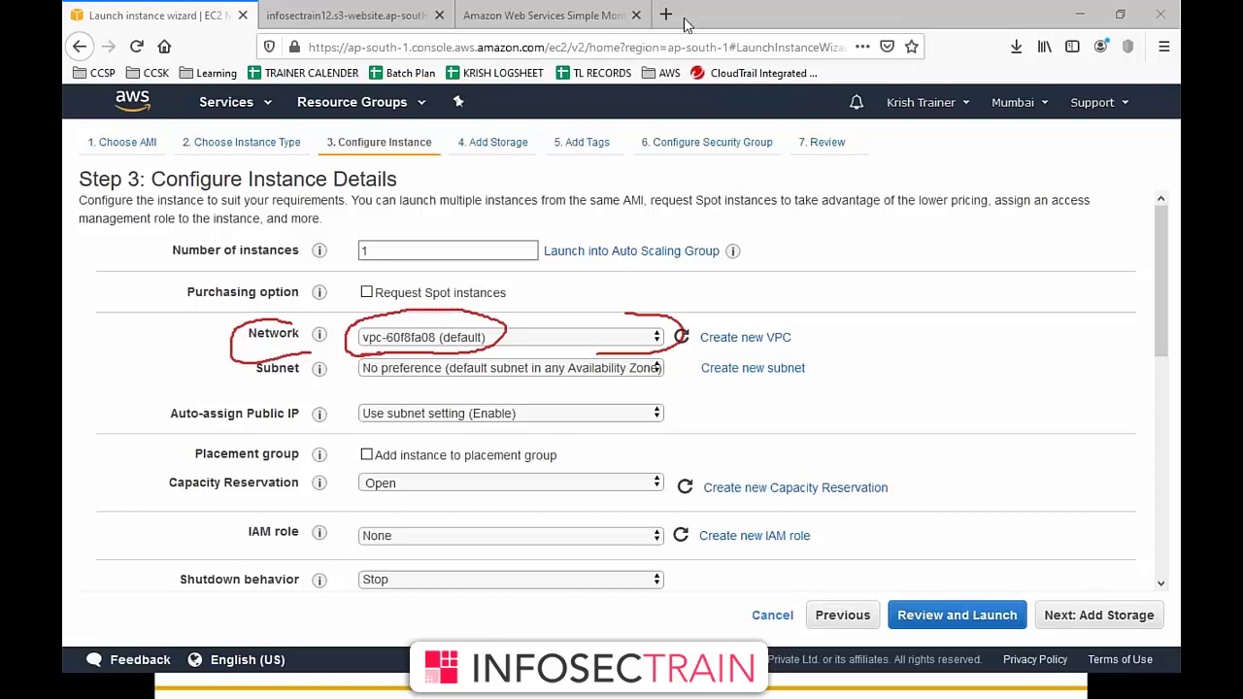
key(Escape)
- Review the available VPCs, keep vpc-60f8fa08 (default) as the network, and view its subnet options
click(518, 340)
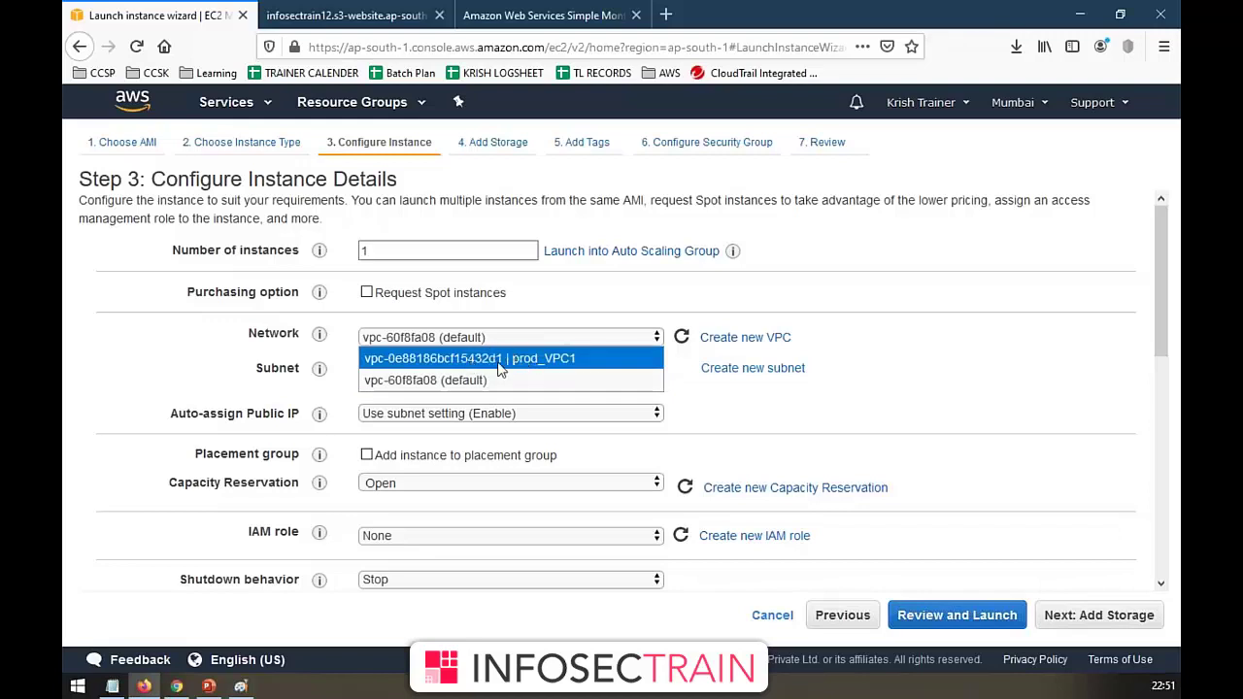
click(497, 380)
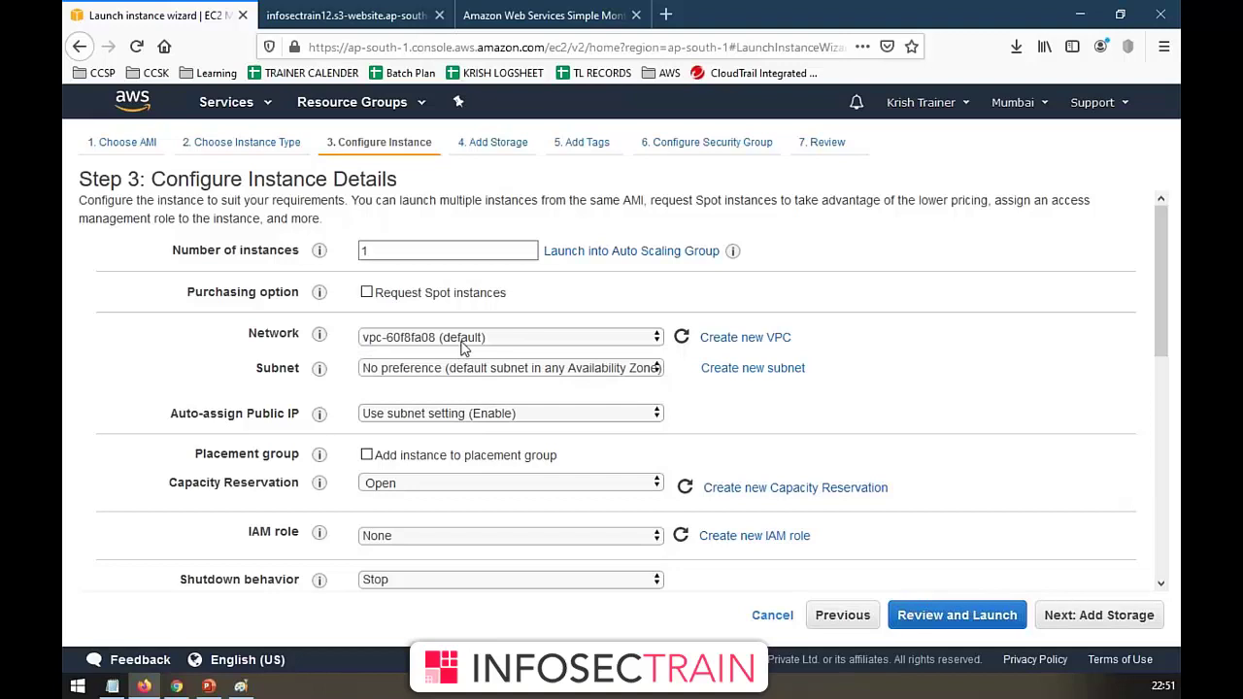
click(449, 369)
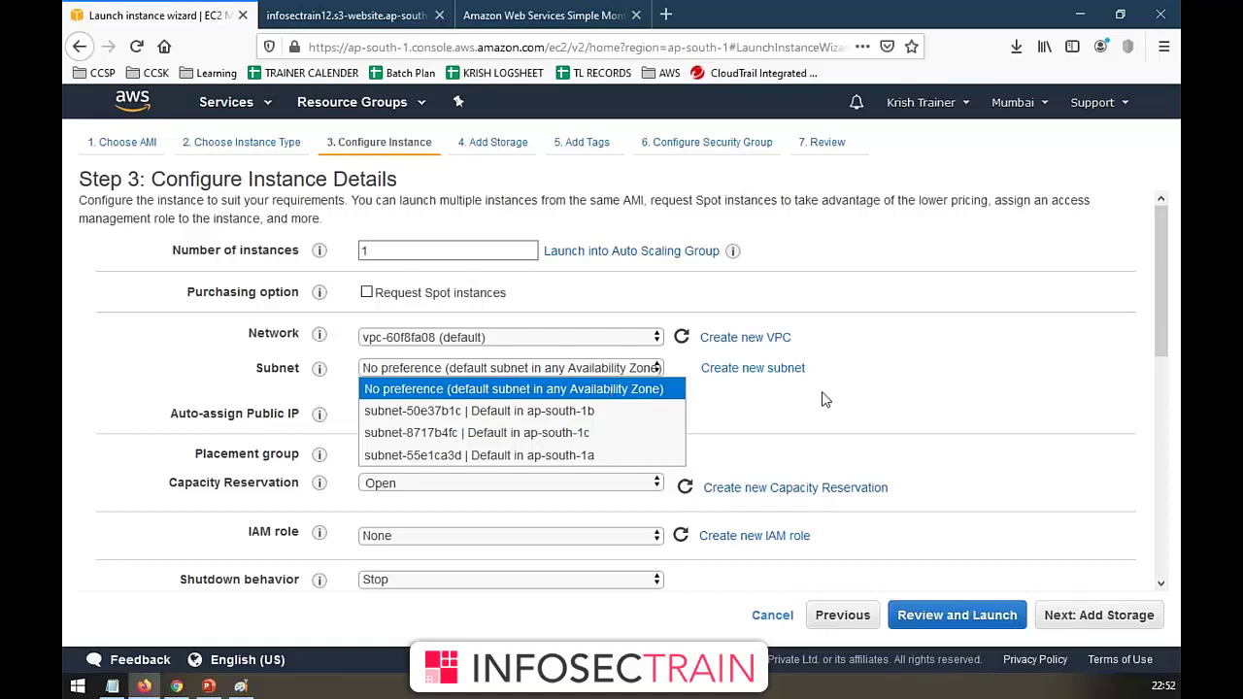
click(873, 321)
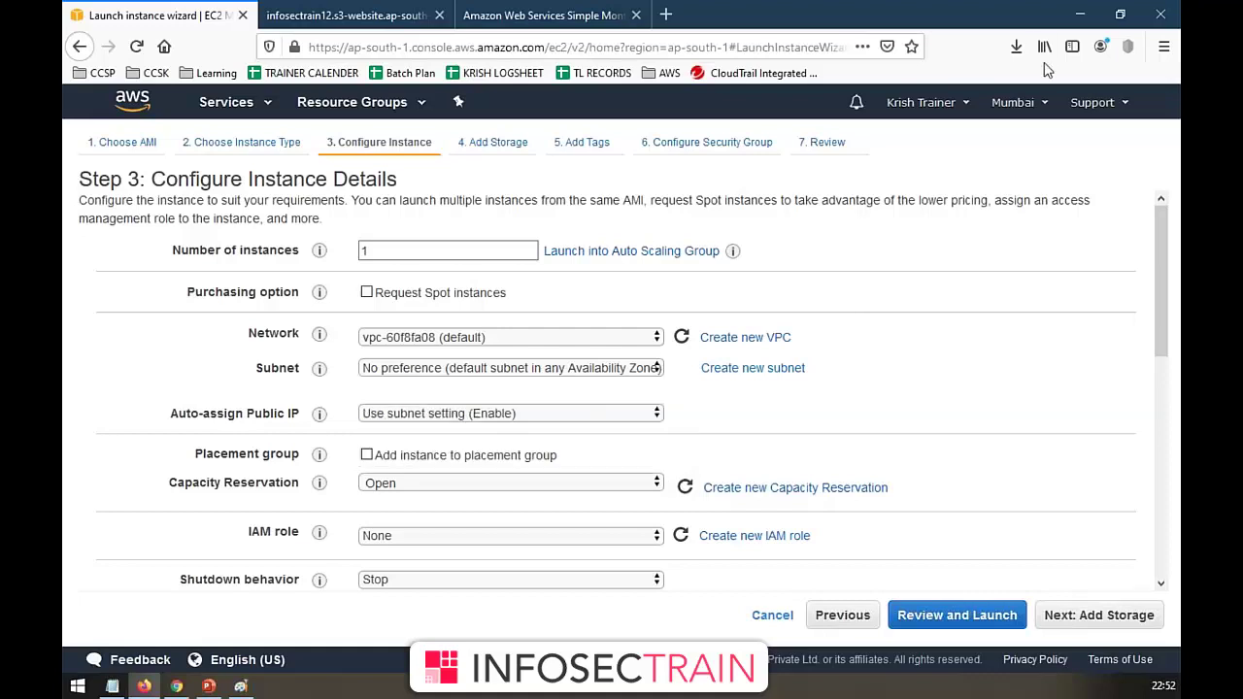
- Switch to the Paint diagram and, with the red pen, sketch a computer in each subnet and write "L.B" outside the VPC
click(1078, 16)
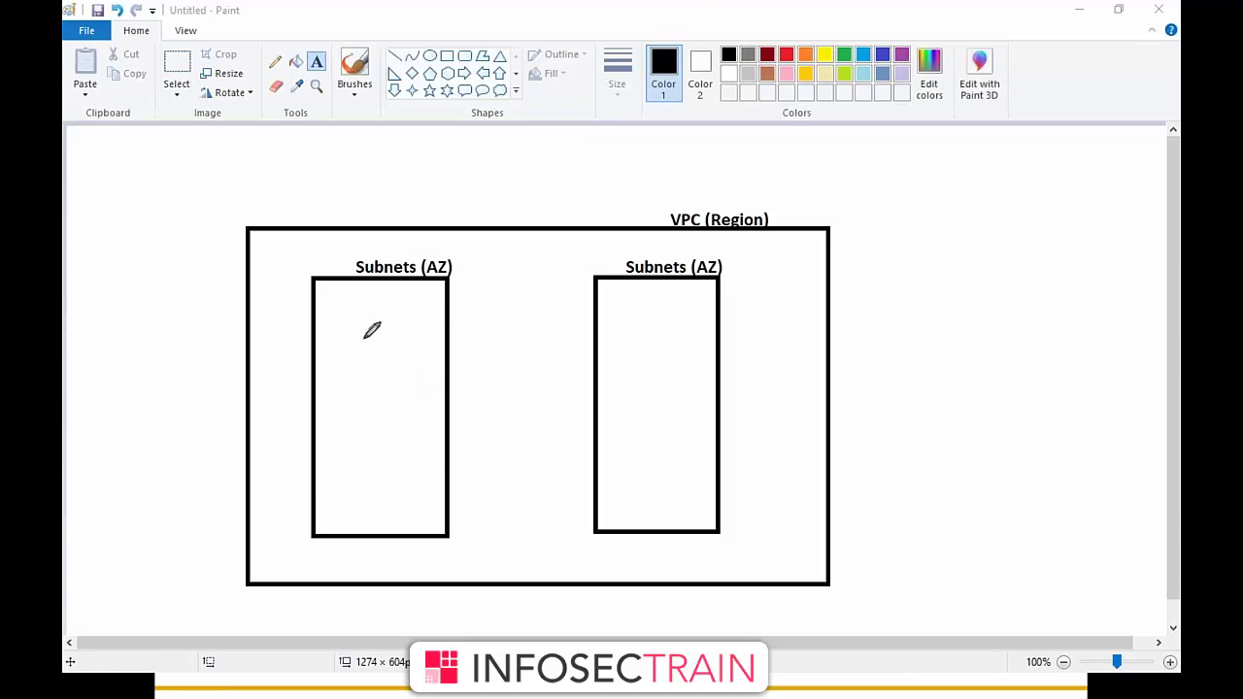
mouse_move(372, 346)
mouse_down()
mouse_move(419, 303)
mouse_move(441, 339)
mouse_move(466, 335)
mouse_up()
mouse_move(641, 301)
mouse_down()
mouse_move(633, 333)
mouse_move(685, 321)
mouse_up()
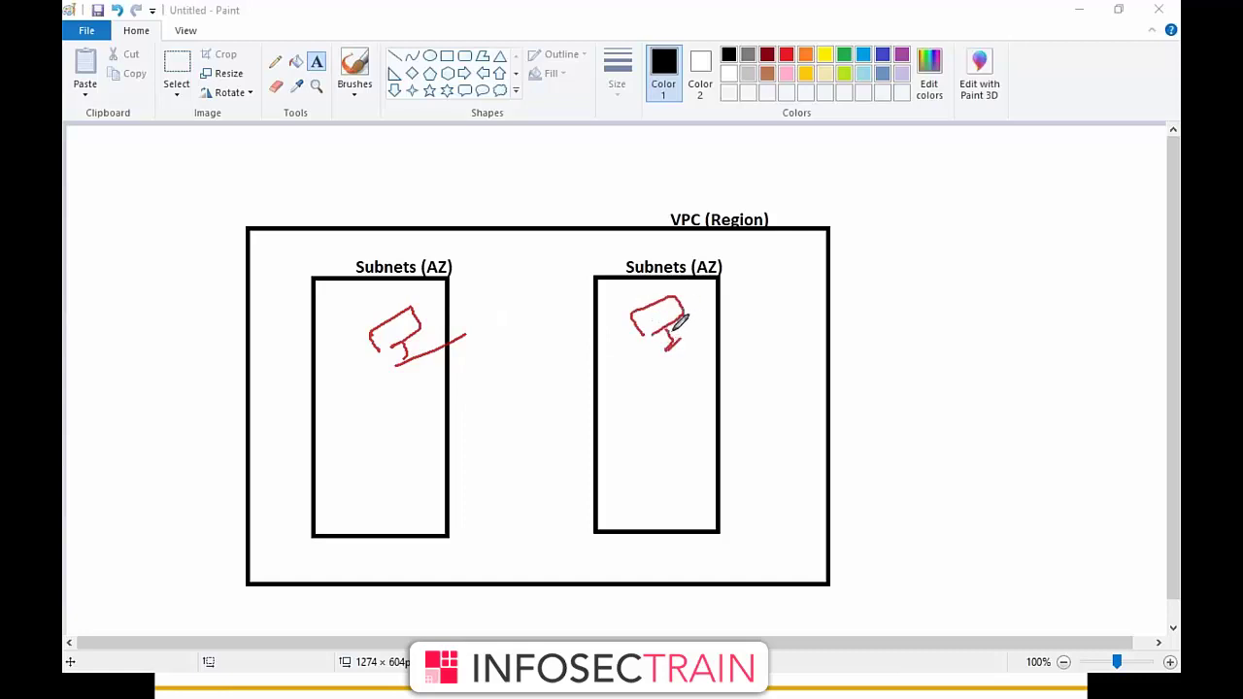
mouse_move(943, 225)
mouse_down()
mouse_move(977, 237)
mouse_move(1017, 202)
mouse_move(997, 231)
mouse_up()
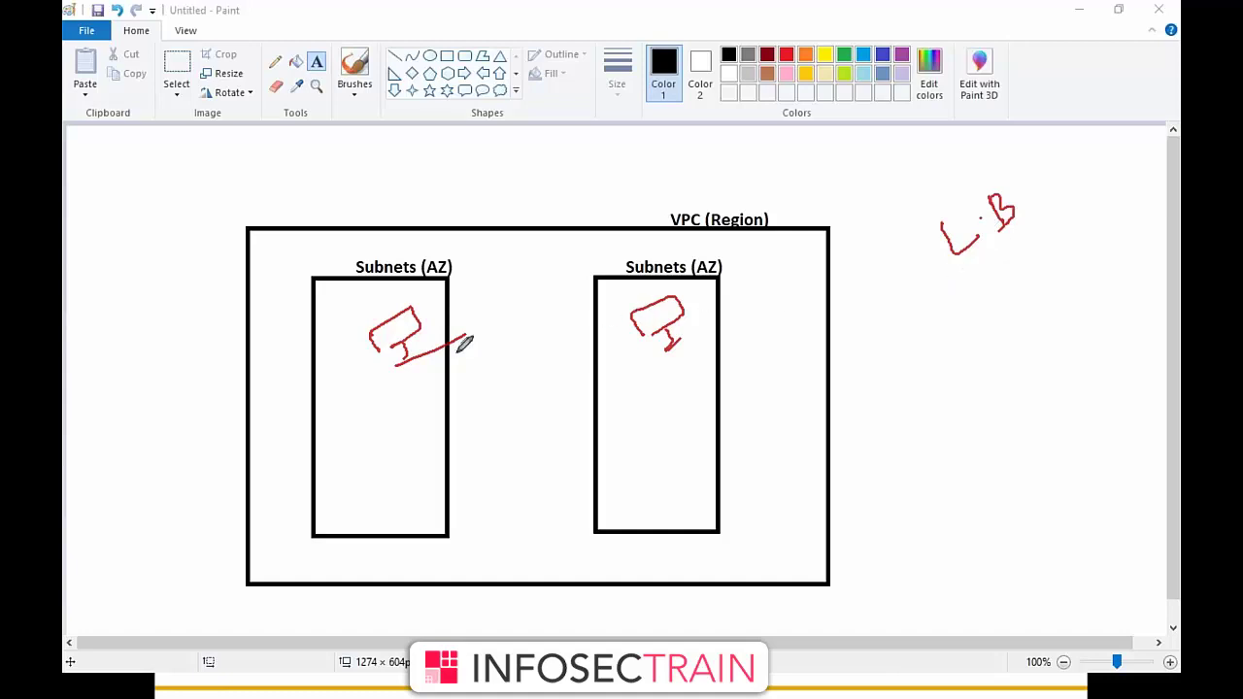
- Number the sketched computers 1 and 2, mark the left subnet with an arrow and the right with a tick, then clear the annotations
mouse_move(376, 338)
mouse_down()
mouse_move(412, 326)
mouse_move(406, 309)
mouse_up()
mouse_move(656, 312)
mouse_down()
mouse_move(669, 316)
mouse_move(651, 321)
mouse_move(635, 303)
mouse_up()
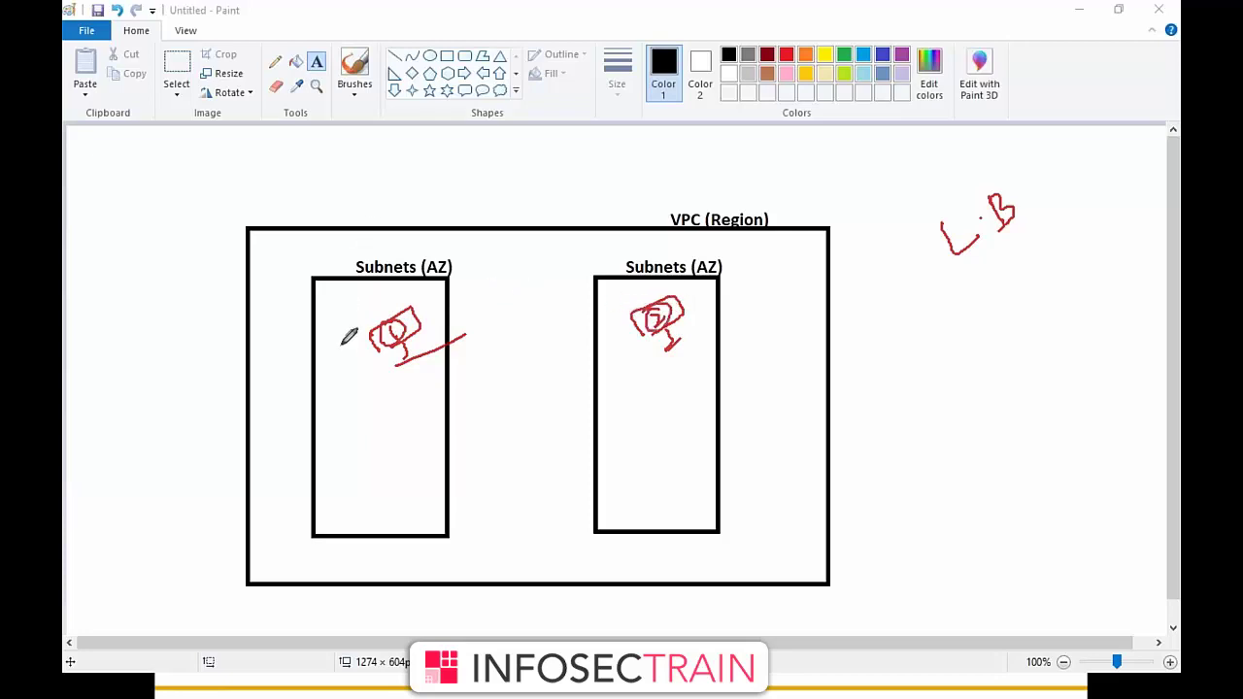
mouse_move(334, 239)
mouse_down()
mouse_move(344, 381)
mouse_move(369, 355)
mouse_up()
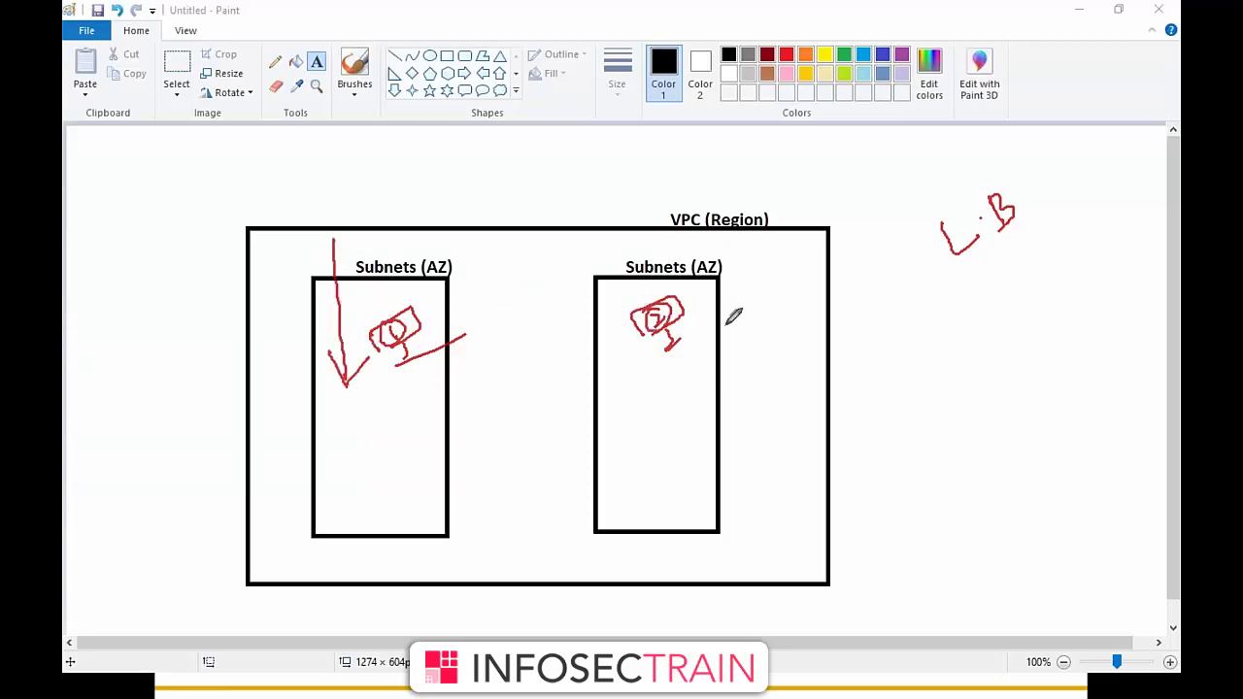
drag(622, 364, 734, 283)
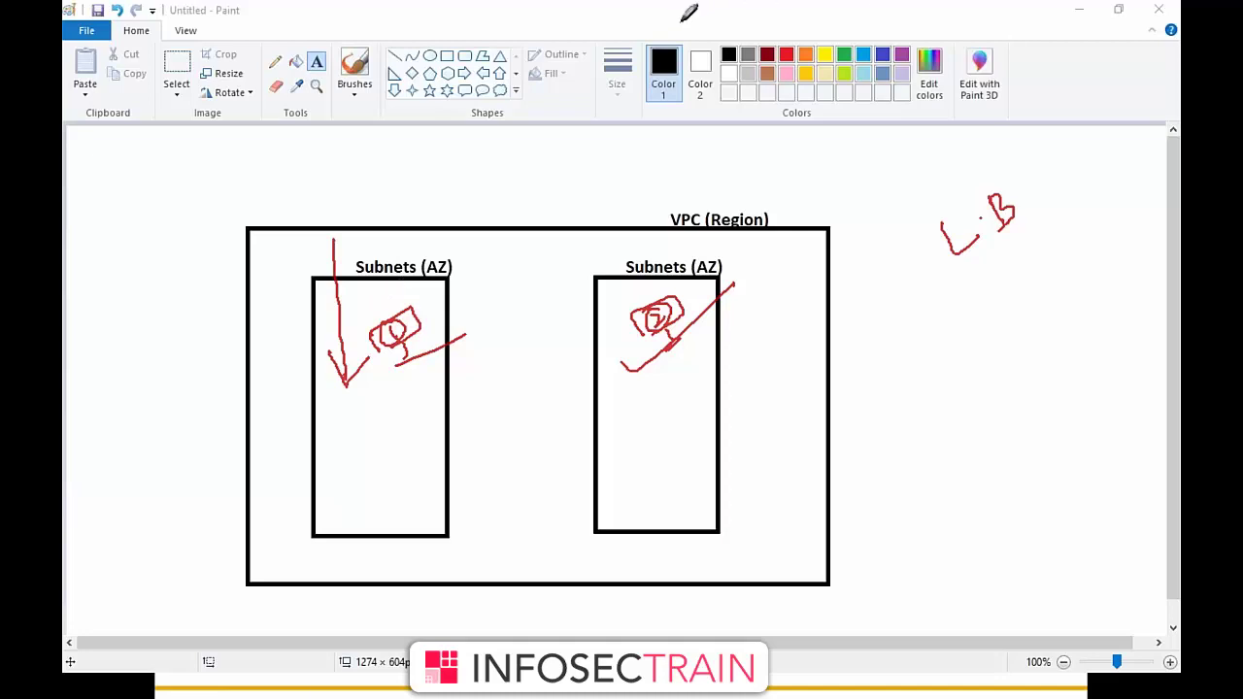
key(ctrl+z)
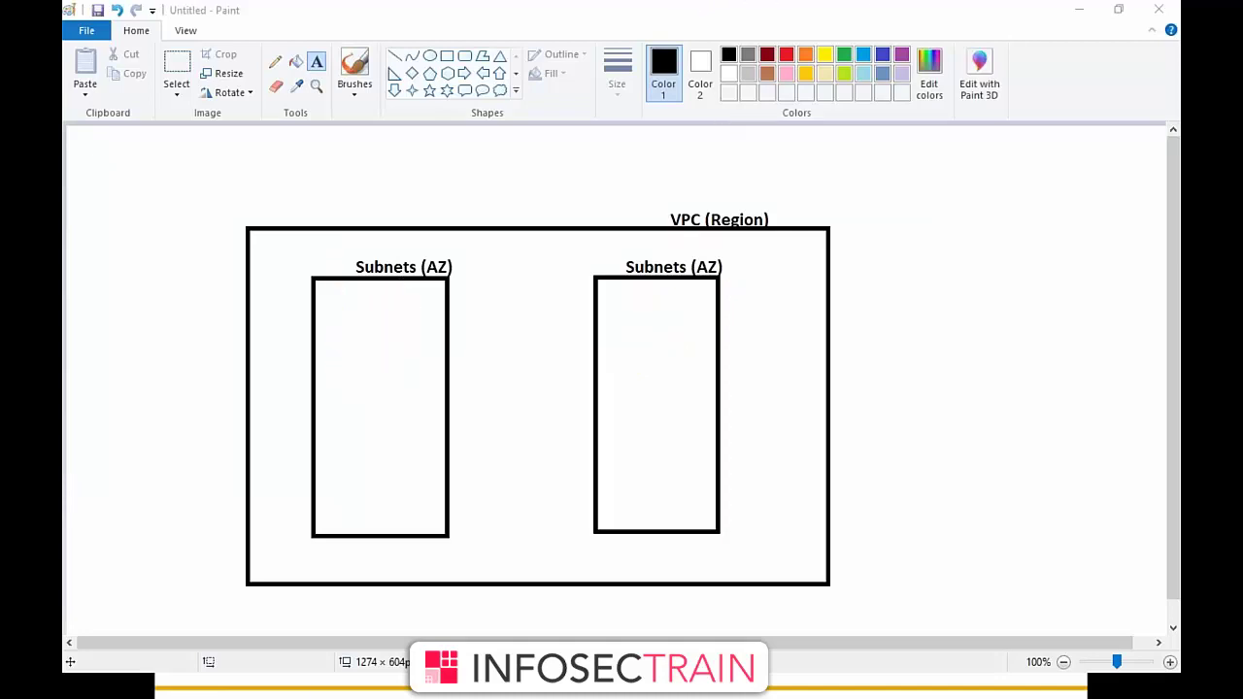
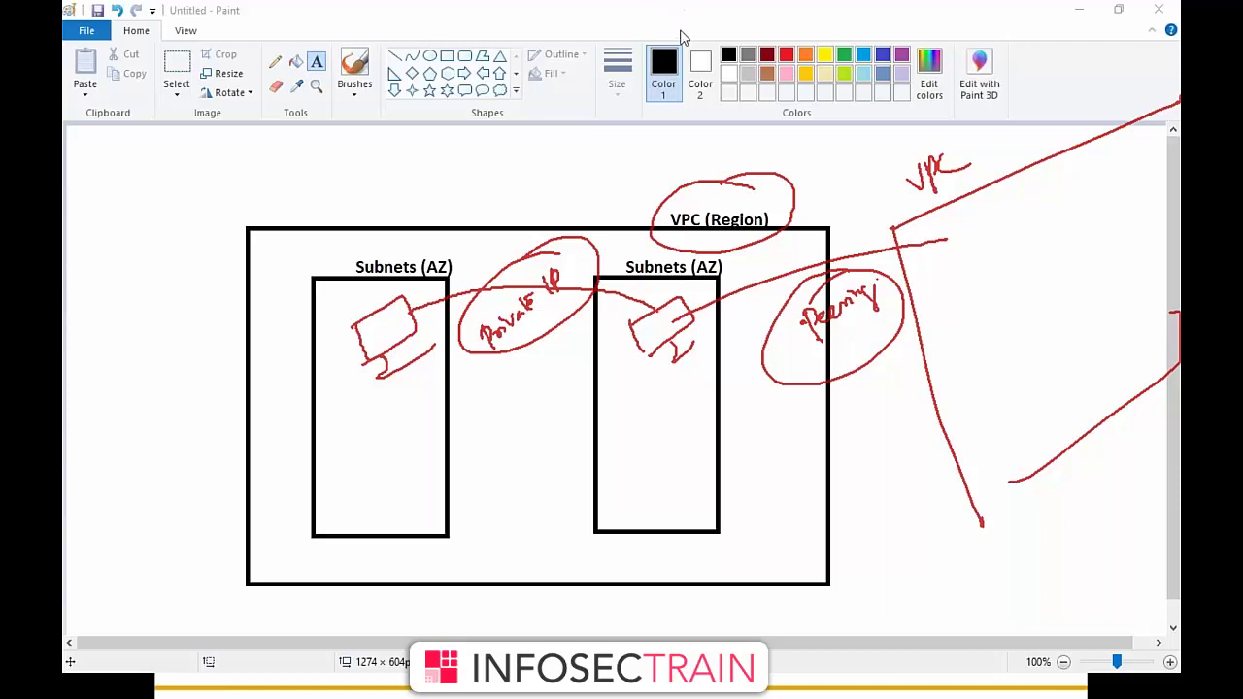
- Clear the existing annotations, sketch a computer in each subnet, circle the left "Subnets (AZ)" label, and clear the pen marks again
key(Escape)
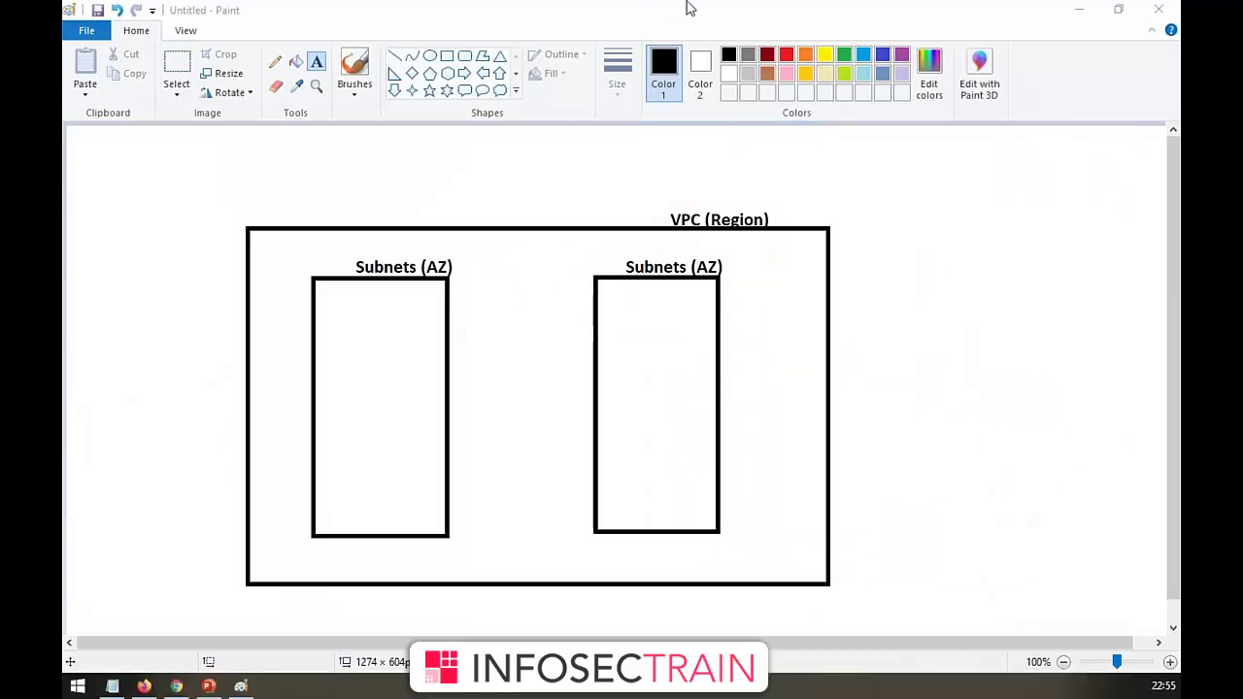
key(ctrl+2)
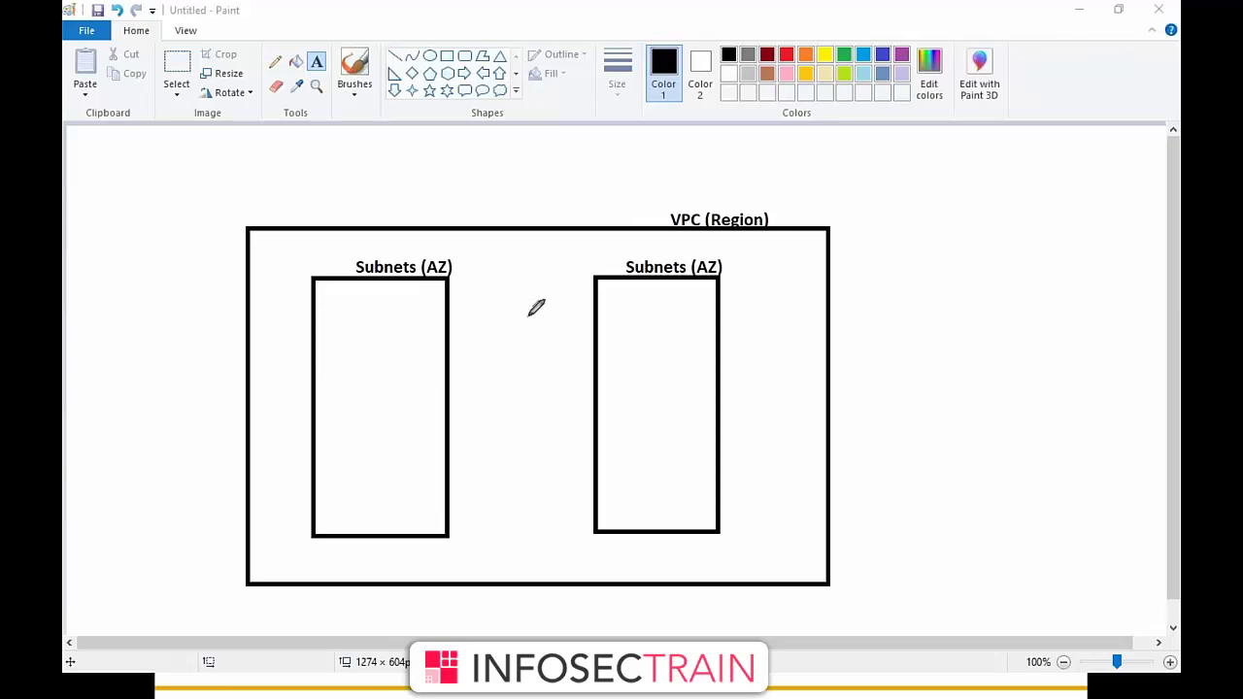
mouse_move(381, 356)
mouse_down()
mouse_move(380, 382)
mouse_move(385, 352)
mouse_move(420, 377)
mouse_move(420, 397)
mouse_move(498, 379)
mouse_up()
mouse_move(618, 349)
mouse_down()
mouse_move(643, 338)
mouse_move(680, 363)
mouse_up()
mouse_move(400, 241)
mouse_down()
mouse_move(380, 236)
mouse_move(473, 243)
mouse_move(344, 266)
mouse_up()
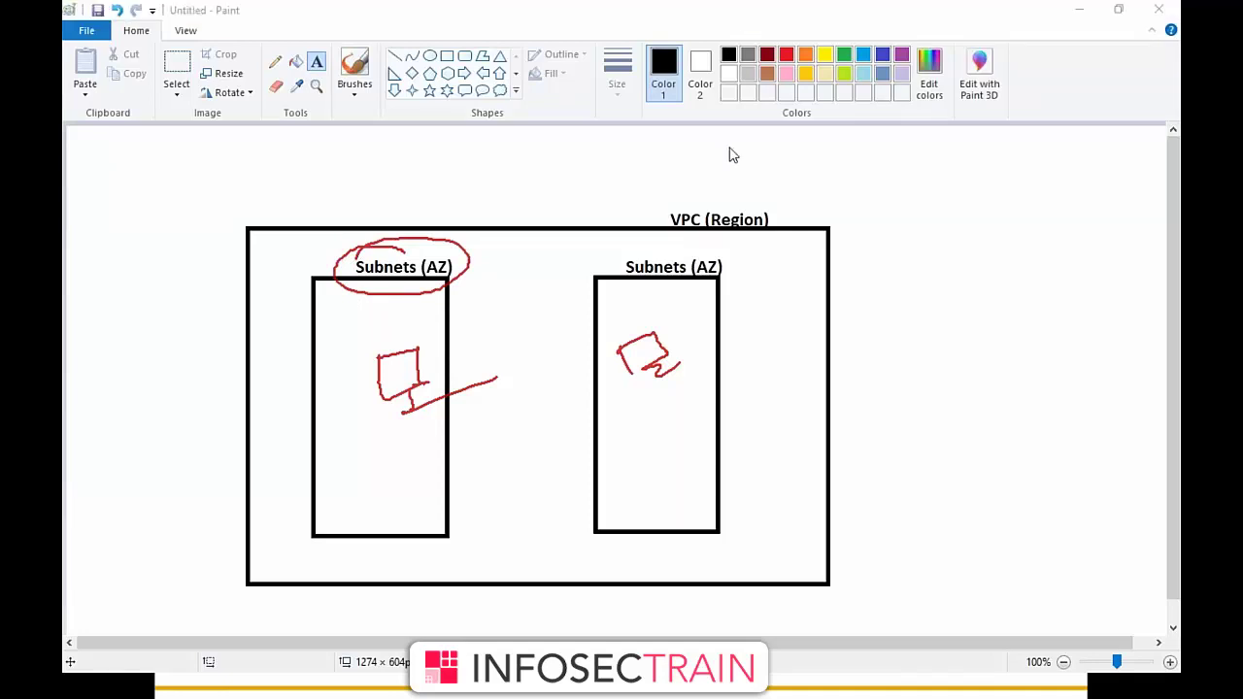
key(Escape)
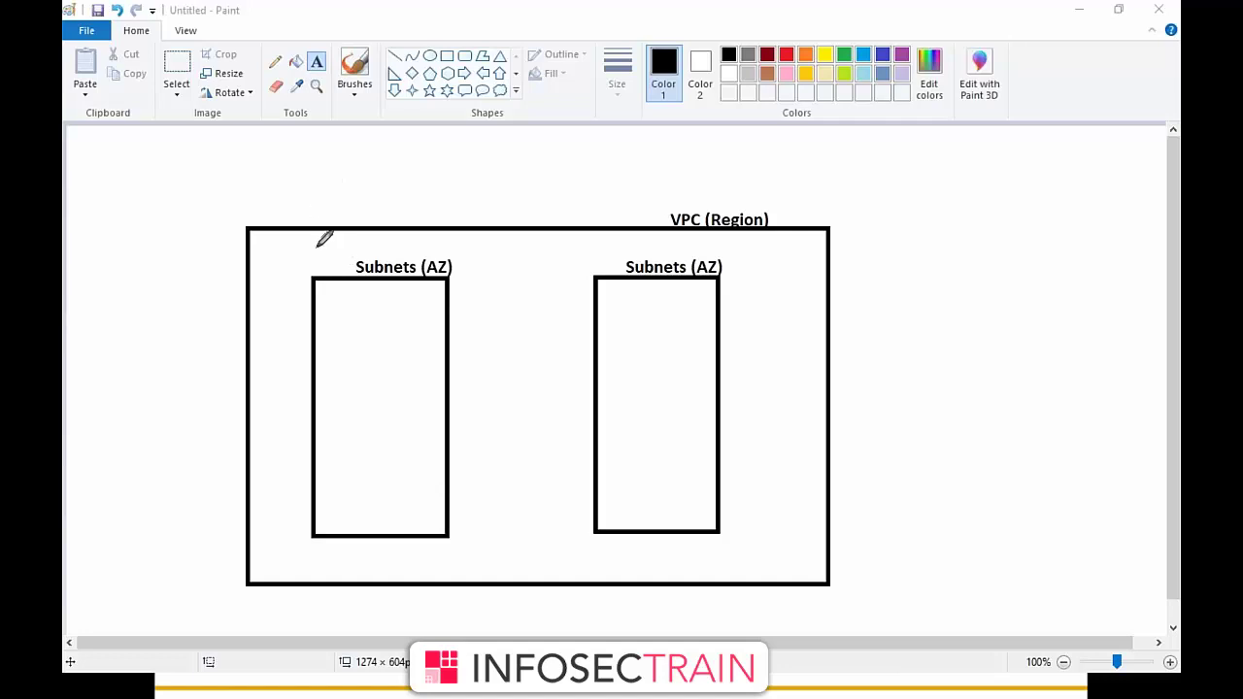
- Write and circle "99.999" beside the left subnet in red and bracket its "Subnets (AZ)" label
mouse_move(282, 287)
mouse_down()
mouse_move(312, 243)
mouse_move(365, 239)
mouse_up()
mouse_move(372, 191)
mouse_down()
mouse_move(344, 205)
mouse_move(329, 245)
mouse_move(360, 210)
mouse_up()
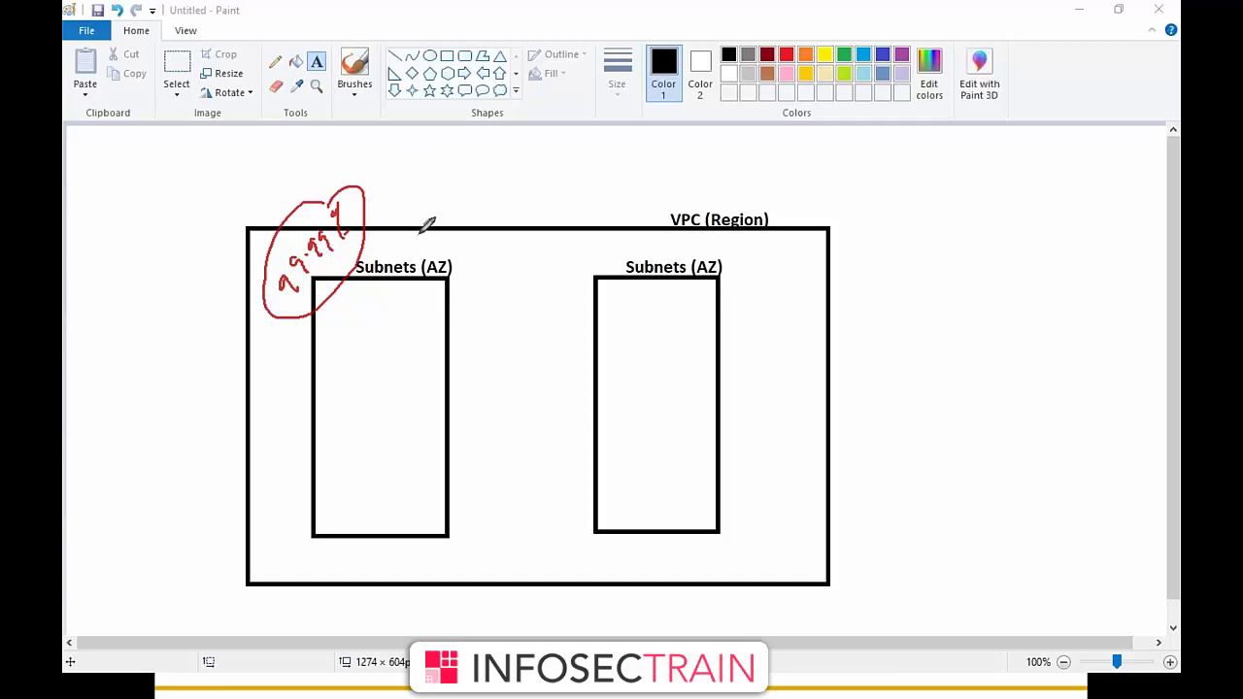
mouse_move(369, 243)
mouse_down()
mouse_move(348, 264)
mouse_move(374, 287)
mouse_up()
drag(439, 255, 442, 297)
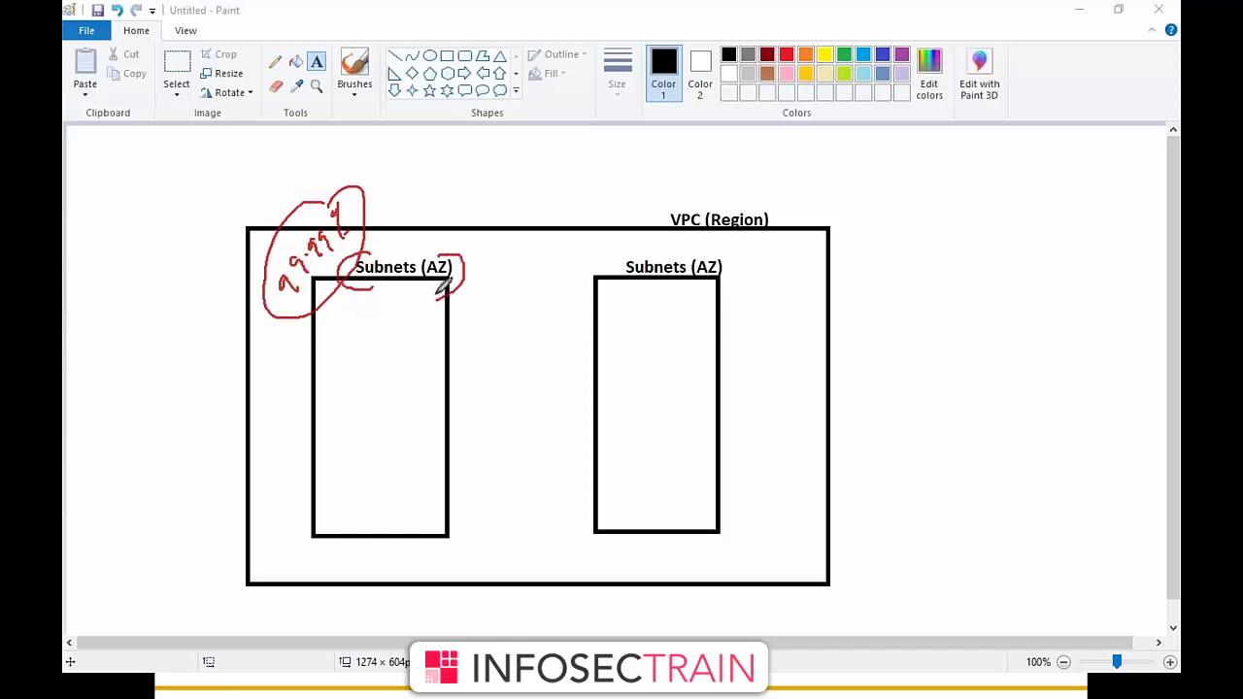
- Sketch a computer in each subnet and draw a second large outline outside the VPC with a shape inside it
mouse_move(364, 352)
mouse_down()
mouse_move(375, 386)
mouse_move(406, 326)
mouse_move(379, 384)
mouse_move(411, 354)
mouse_move(393, 398)
mouse_move(432, 361)
mouse_move(420, 352)
mouse_up()
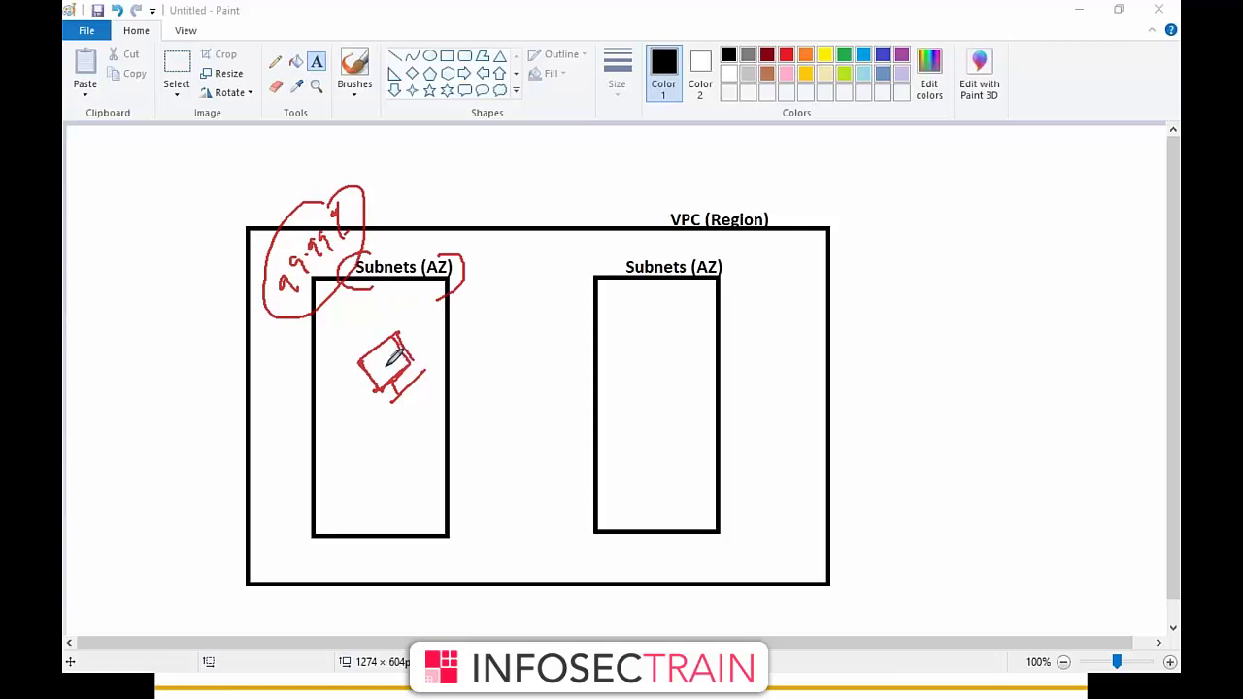
drag(641, 322, 639, 364)
mouse_move(667, 307)
mouse_down()
mouse_move(660, 350)
mouse_move(674, 336)
mouse_move(641, 390)
mouse_move(677, 345)
mouse_up()
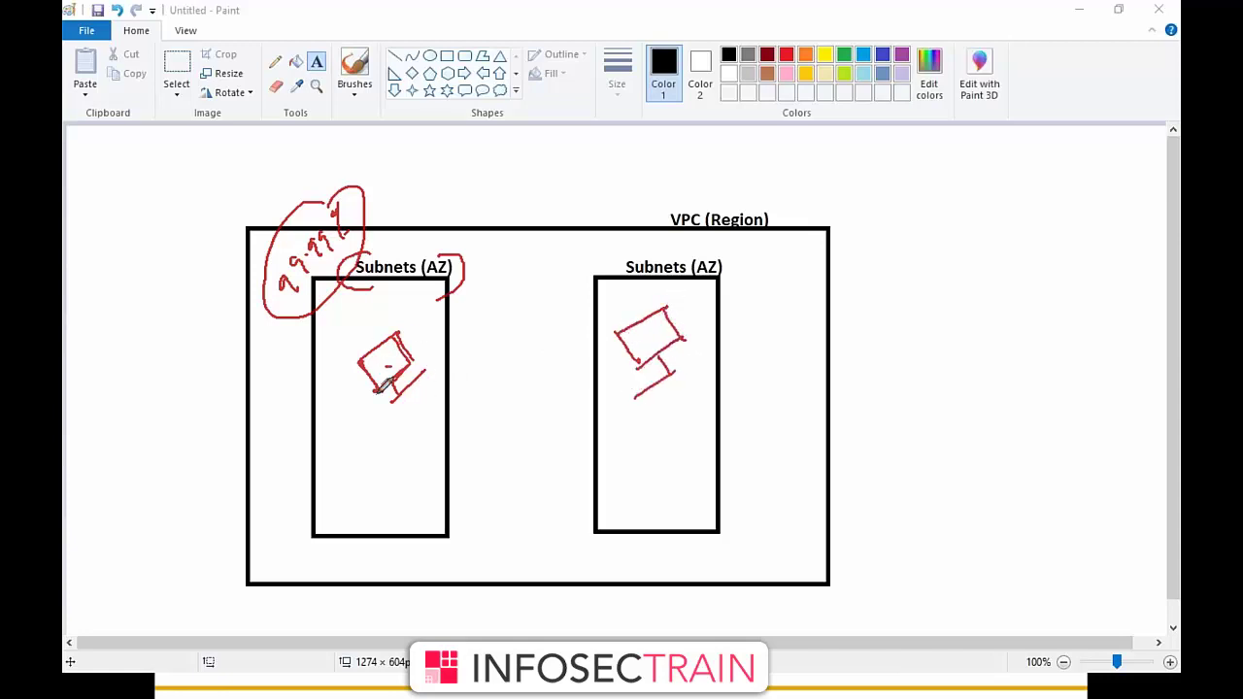
drag(919, 230, 1025, 464)
drag(919, 230, 1068, 129)
mouse_move(1024, 463)
mouse_down()
mouse_move(1043, 474)
mouse_move(1175, 411)
mouse_up()
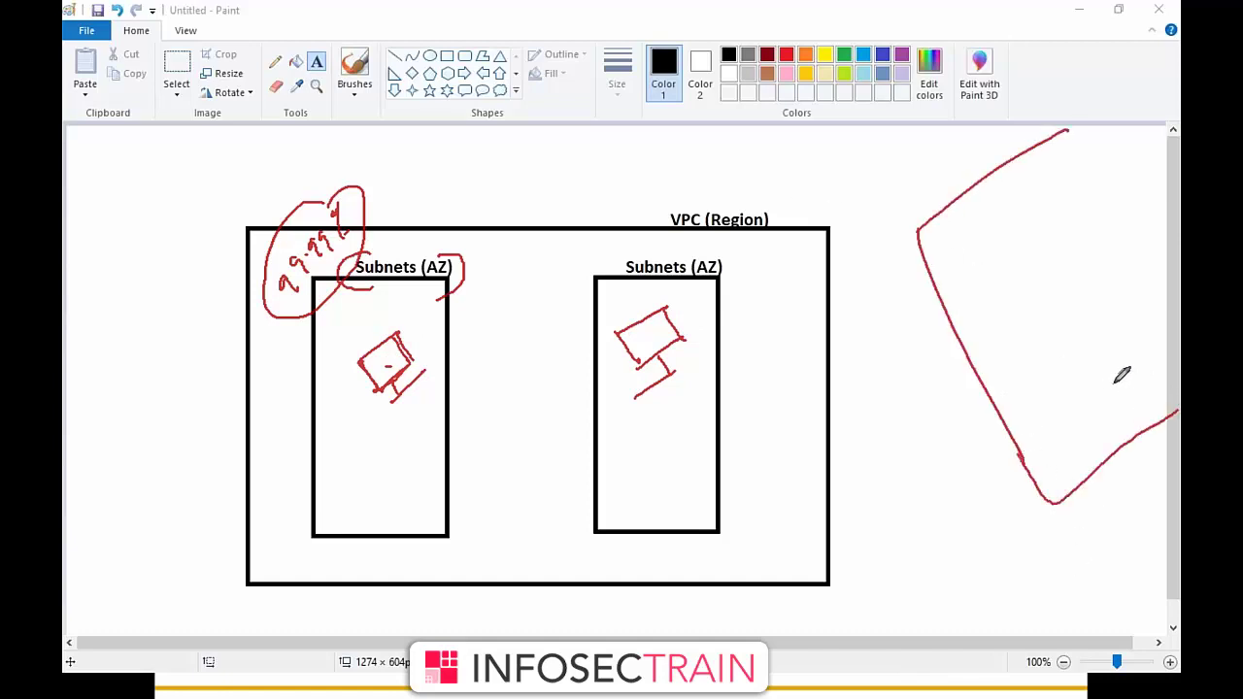
mouse_move(988, 291)
mouse_down()
mouse_move(977, 256)
mouse_move(992, 298)
mouse_move(1038, 269)
mouse_up()
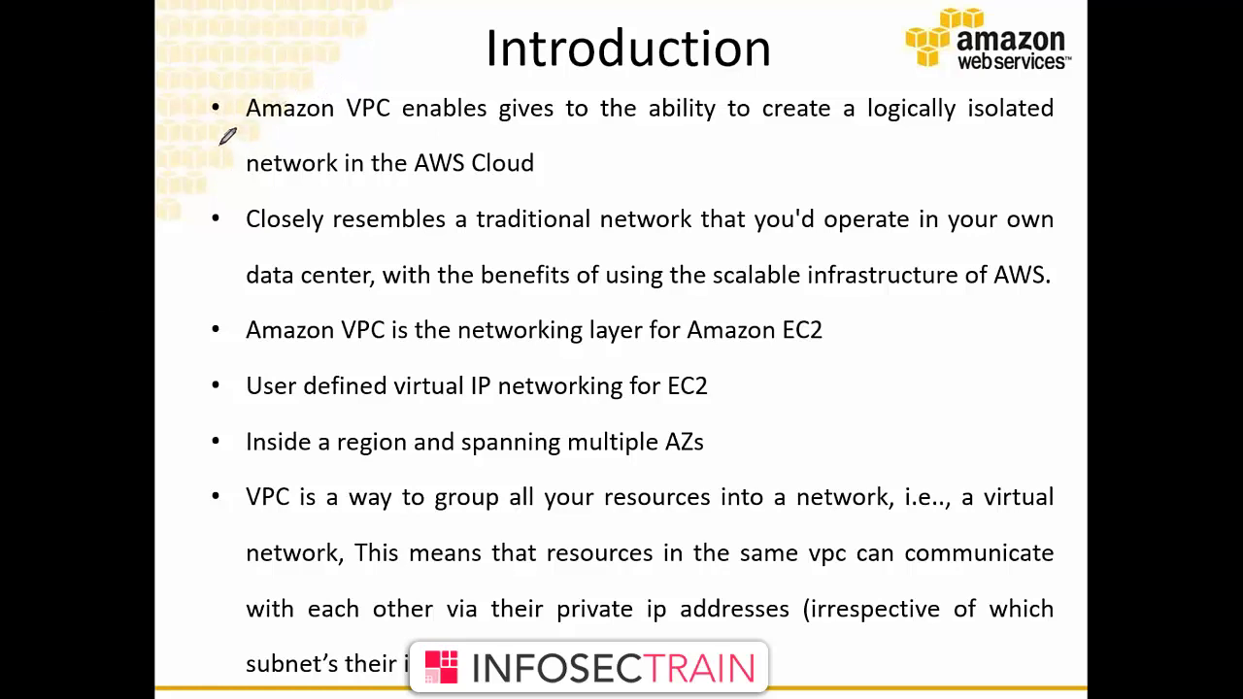
- Tick the first two bullets of the Introduction slide with the red pen, then clear the marks
drag(211, 133, 303, 85)
drag(206, 241, 291, 188)
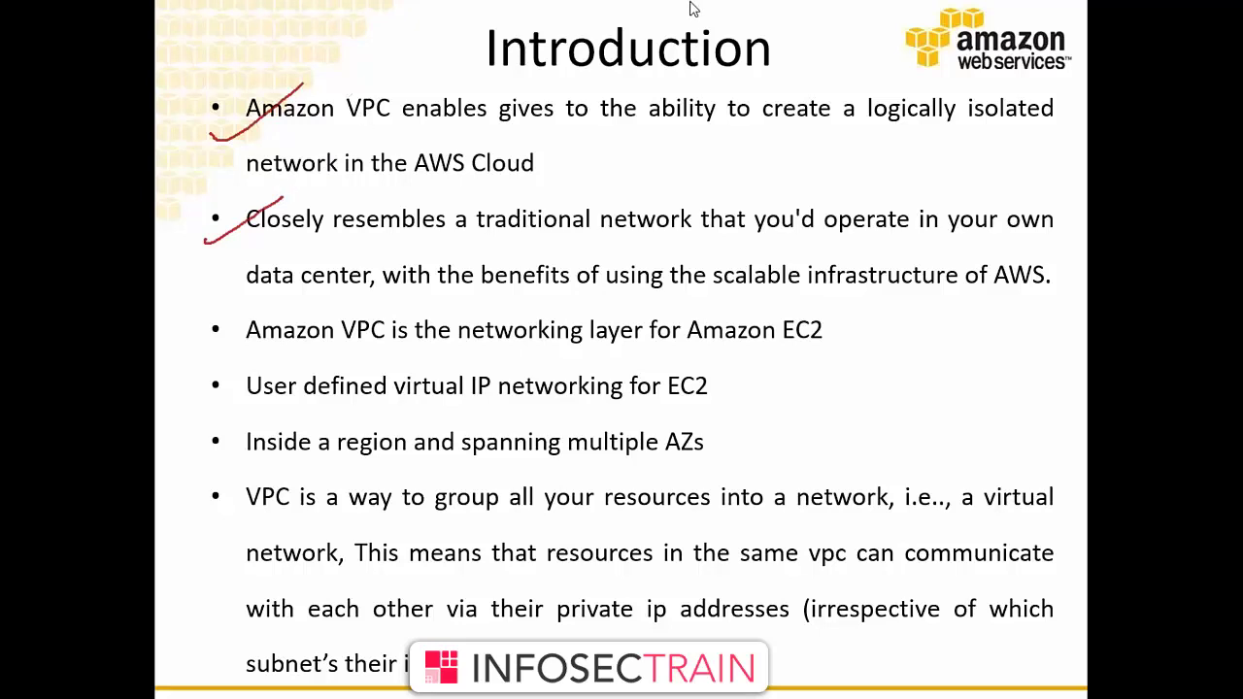
key(e)
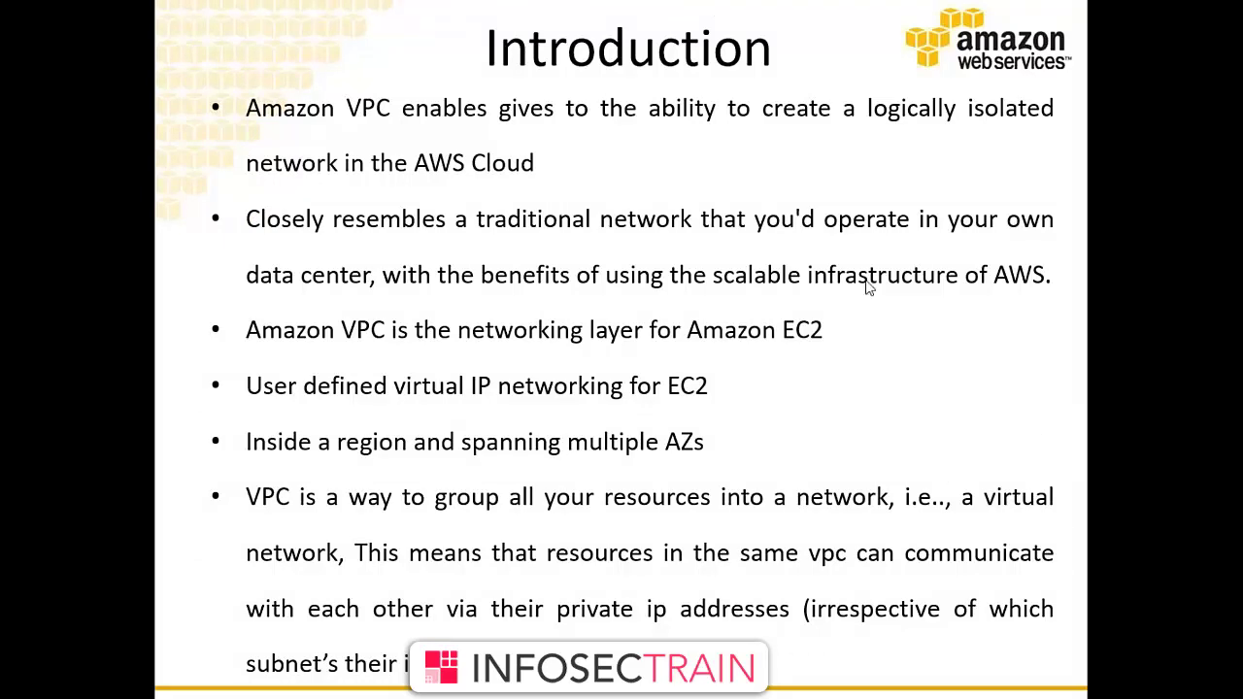
- Sketch a computer labelled "public" inside a red circle beside the EC2 bullets, then clear the drawing
key(ctrl+p)
mouse_move(844, 369)
mouse_down()
mouse_move(861, 421)
mouse_move(901, 330)
mouse_move(896, 406)
mouse_move(928, 371)
mouse_move(903, 437)
mouse_move(929, 333)
mouse_move(963, 304)
mouse_move(968, 313)
mouse_move(847, 348)
mouse_move(982, 422)
mouse_move(892, 306)
mouse_move(874, 332)
mouse_up()
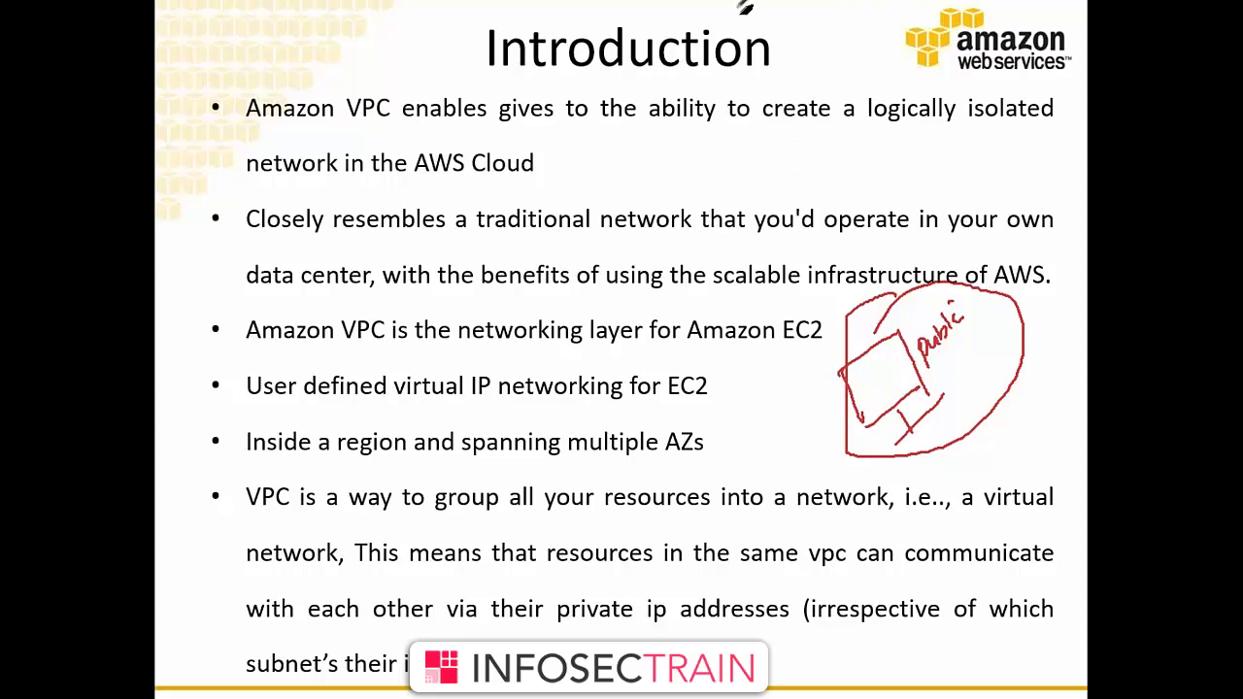
key(e)
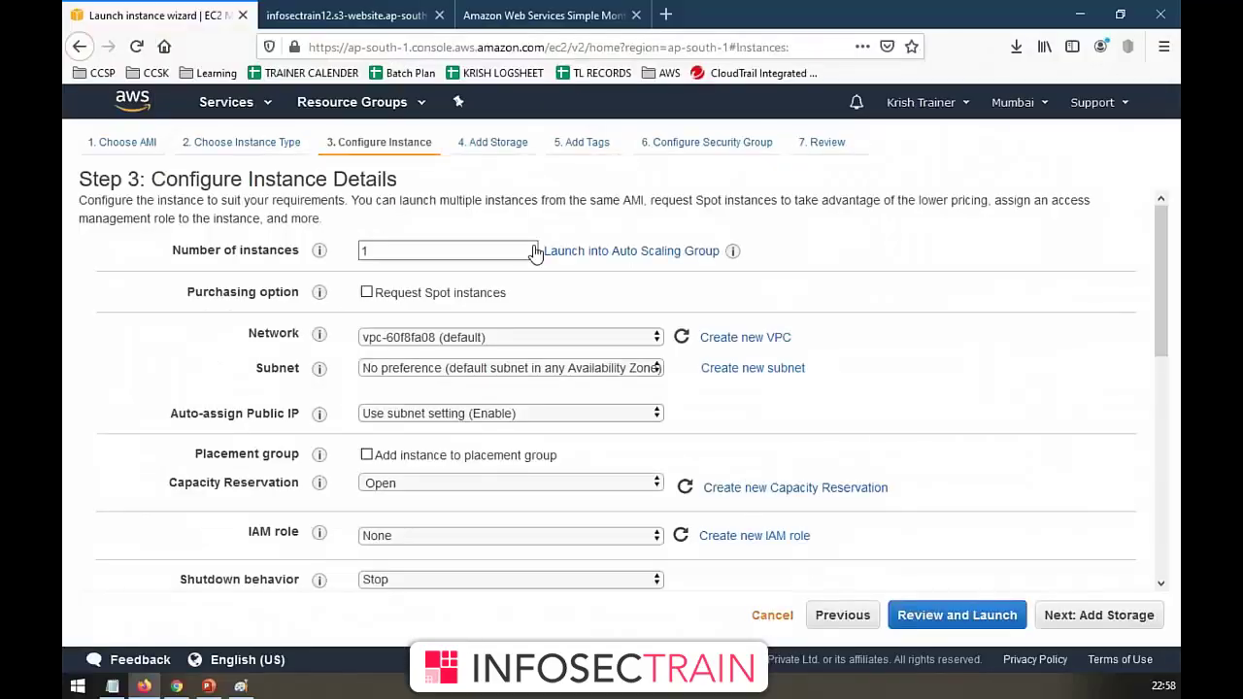
- Close the S3 website and Amazon Web Services Simple Monthly Calculator tabs in Firefox
click(327, 17)
key(ctrl+w)
key(ctrl+w)
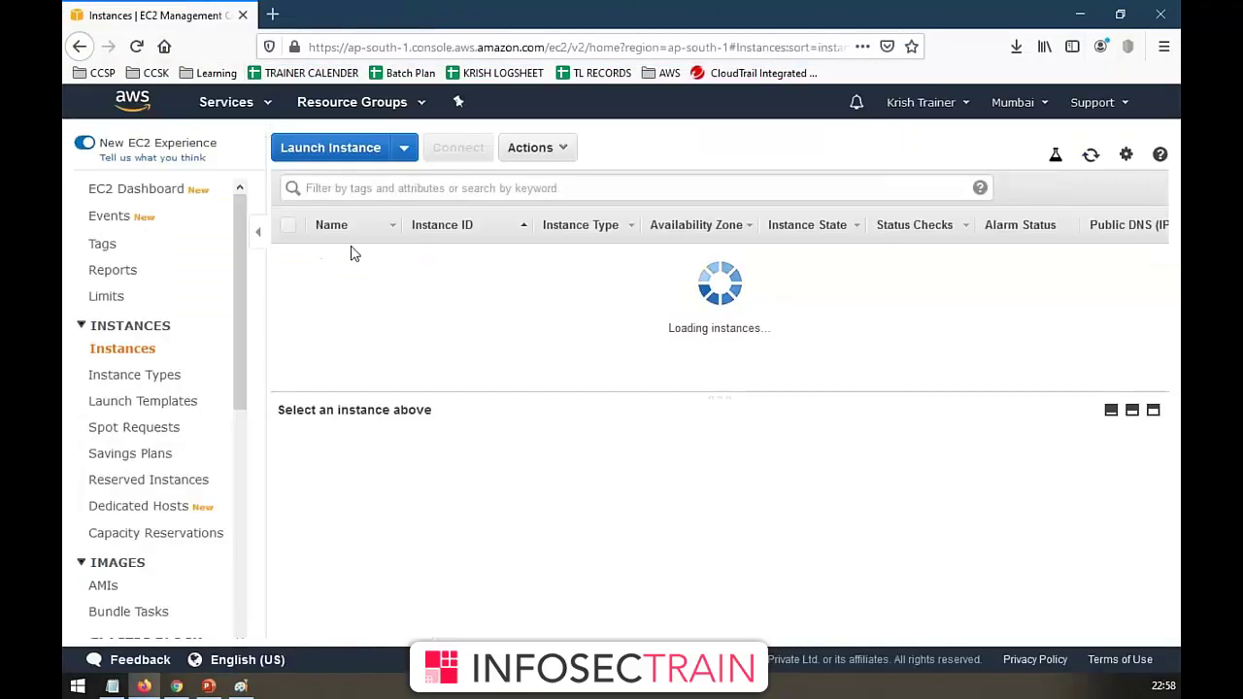
- Change the AWS console region from Mumbai to N. Virginia
click(260, 104)
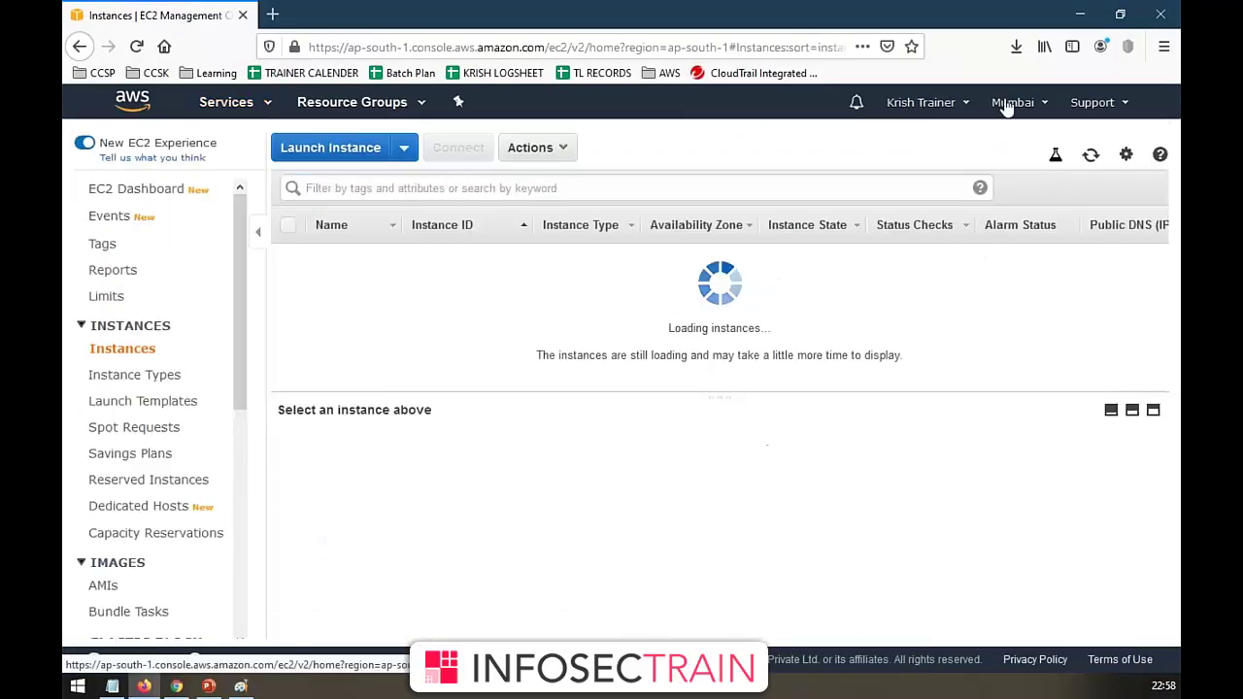
click(1013, 102)
click(913, 158)
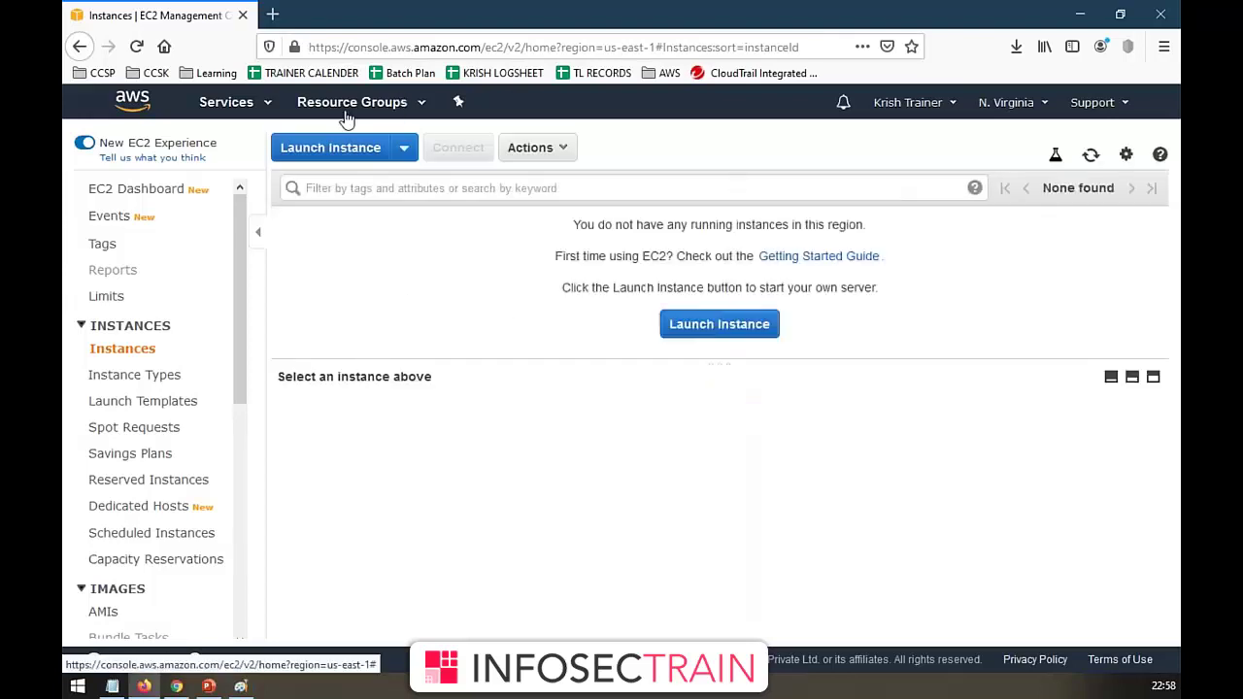
- Search the AWS services for "vpc" and try to open the VPC console
click(269, 104)
click(397, 171)
text(vpc)
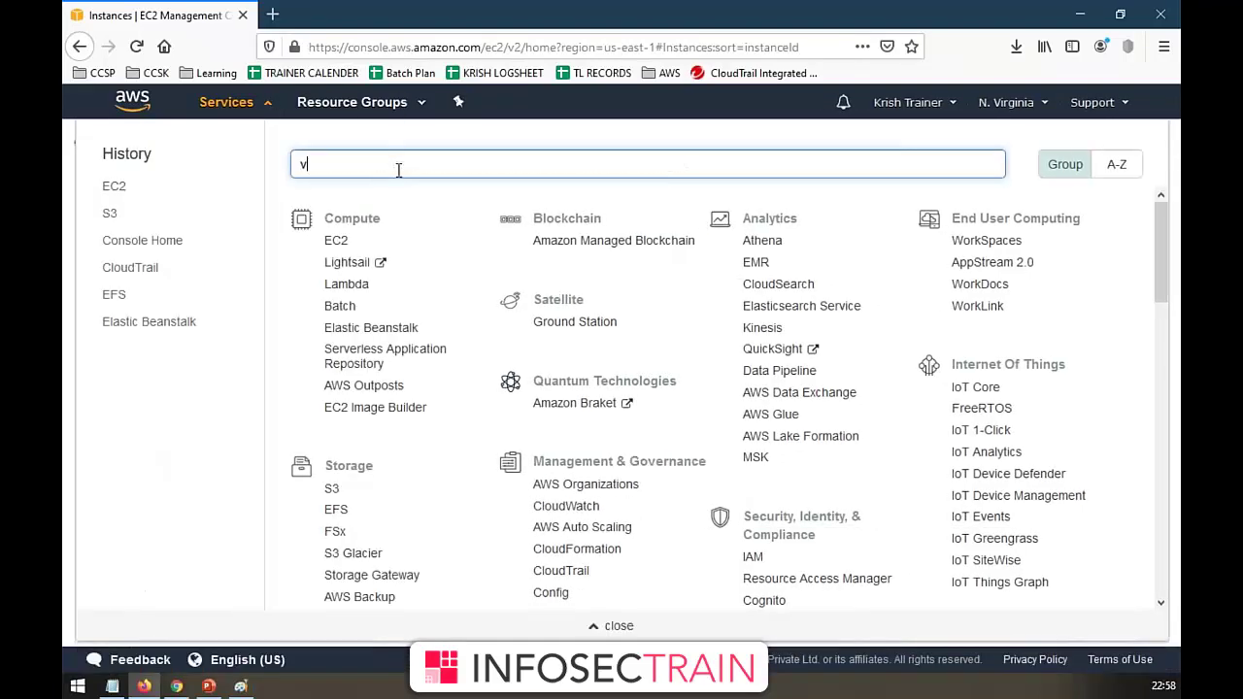
click(393, 206)
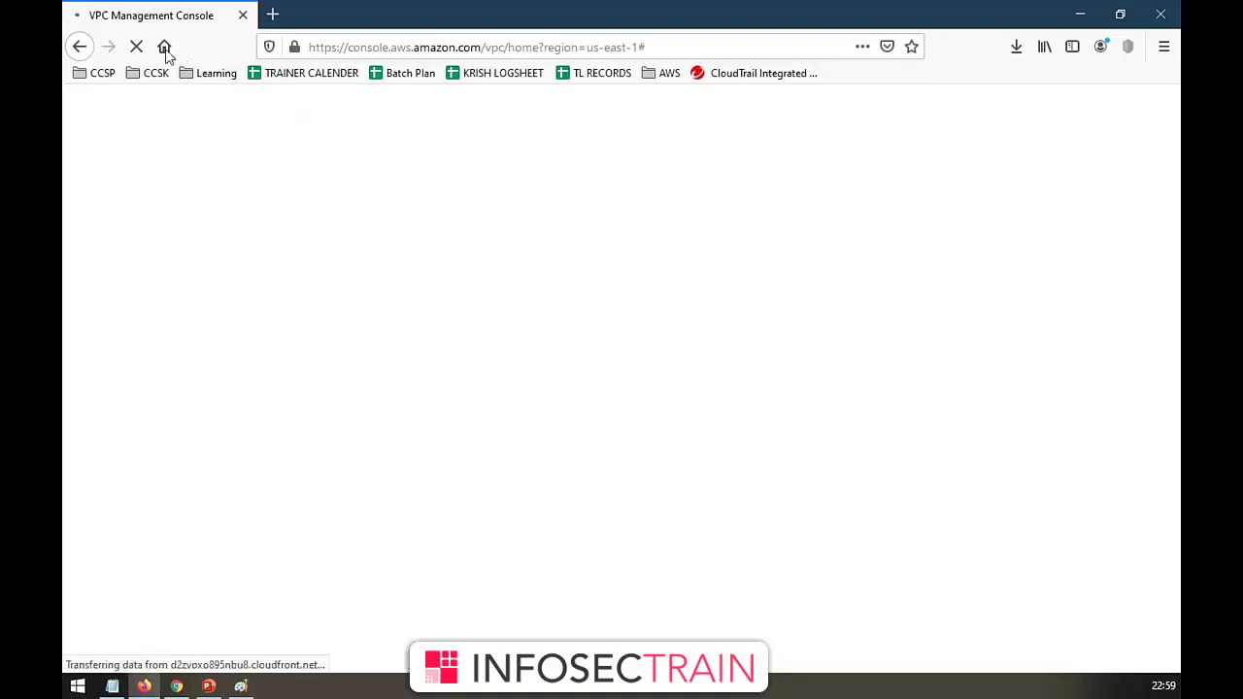
- Edit the page address to load the AWS Management Console home page
click(471, 46)
click(471, 47)
drag(470, 46, 515, 47)
drag(717, 46, 719, 46)
text(m)
key(Return)
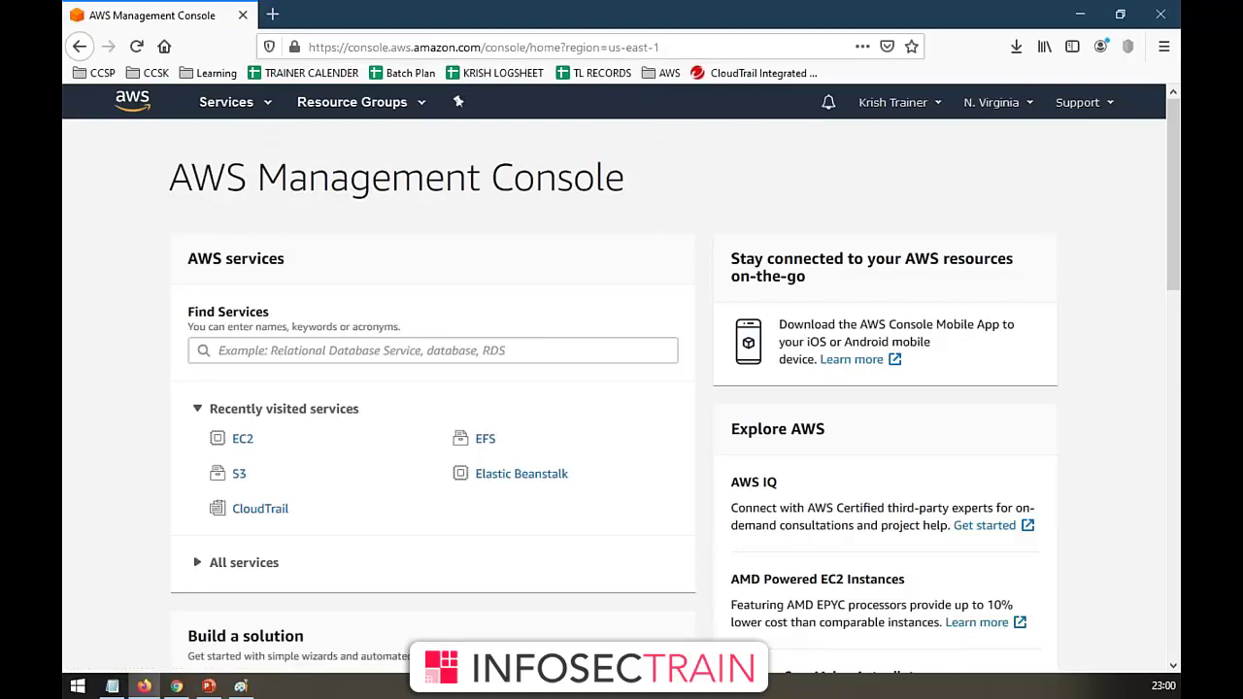
- Search the AWS services for "VPC" and open the VPC console
click(269, 113)
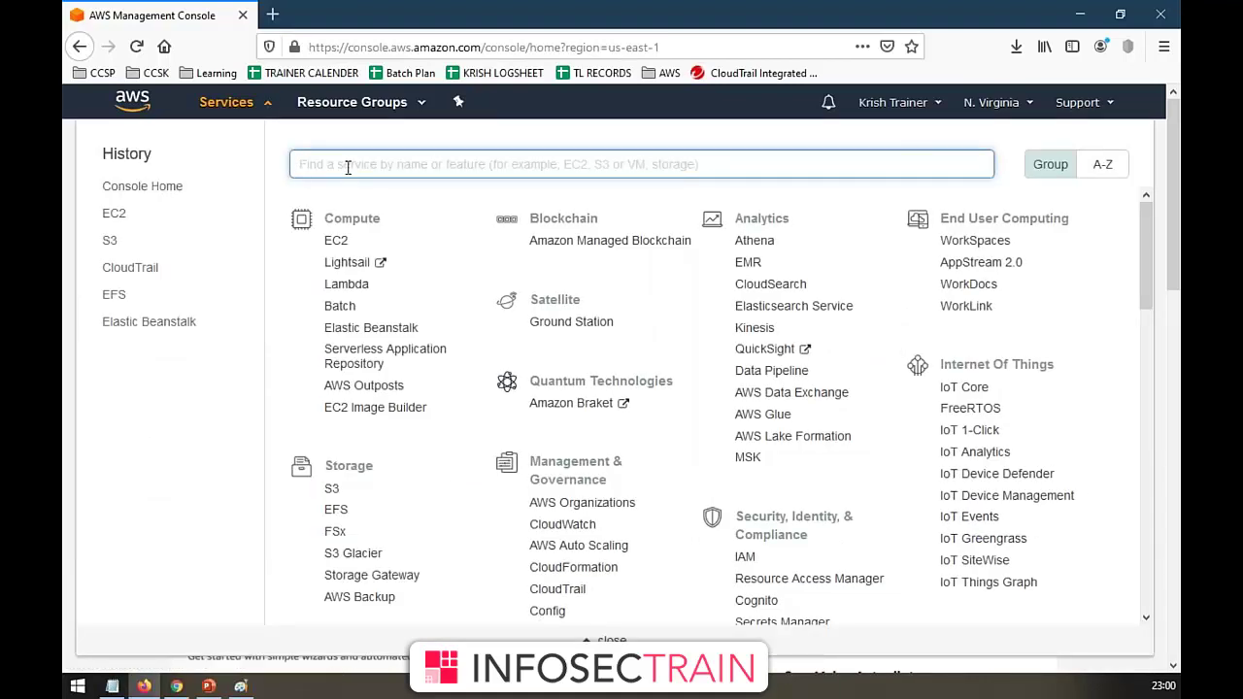
text(VOP)
key(BackSpace)
key(BackSpace)
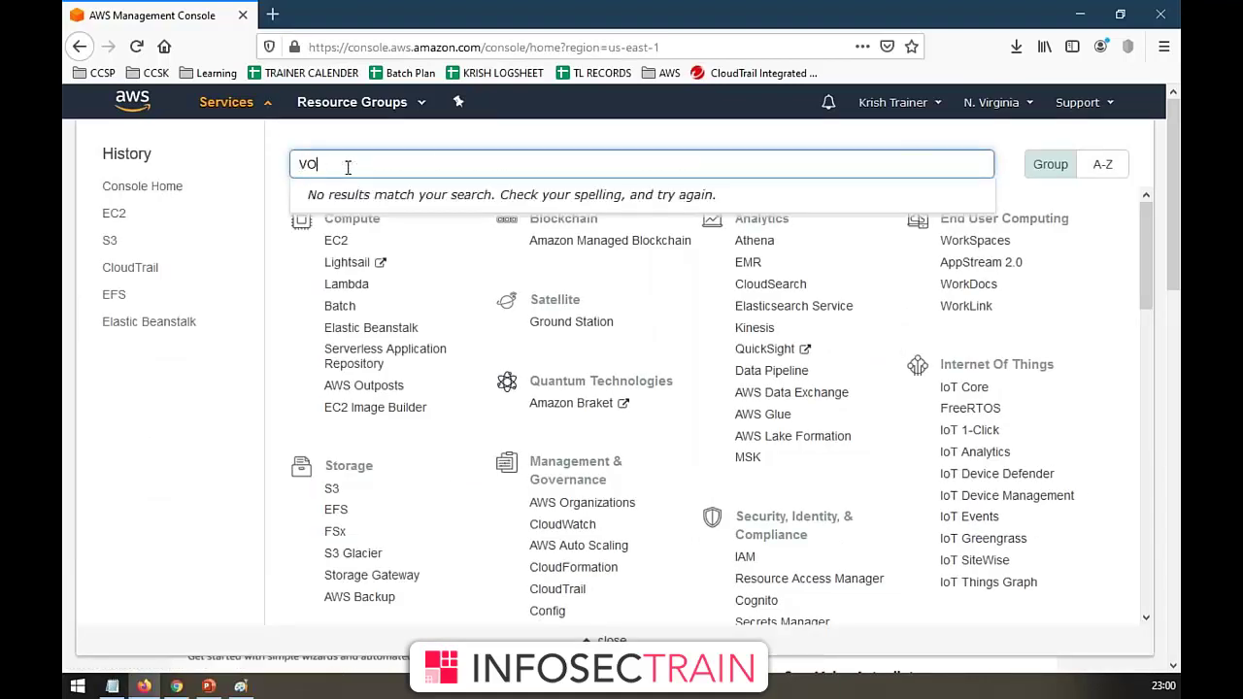
text(PC)
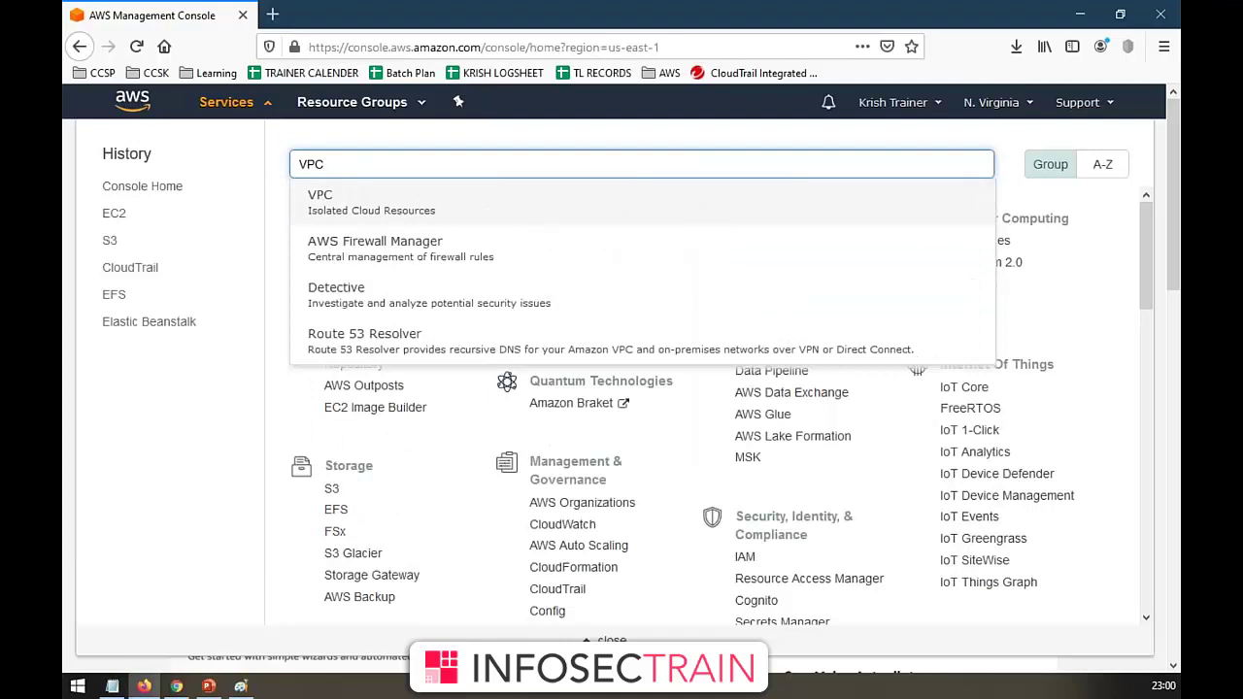
key(Return)
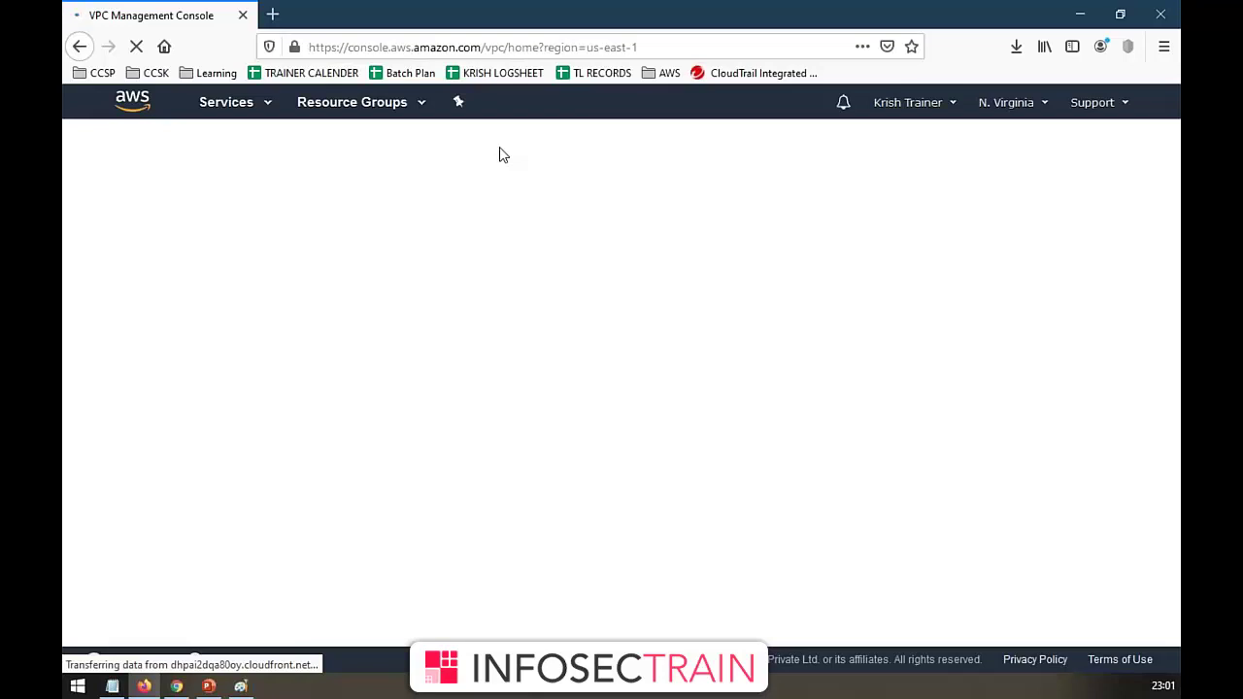
click(689, 5)
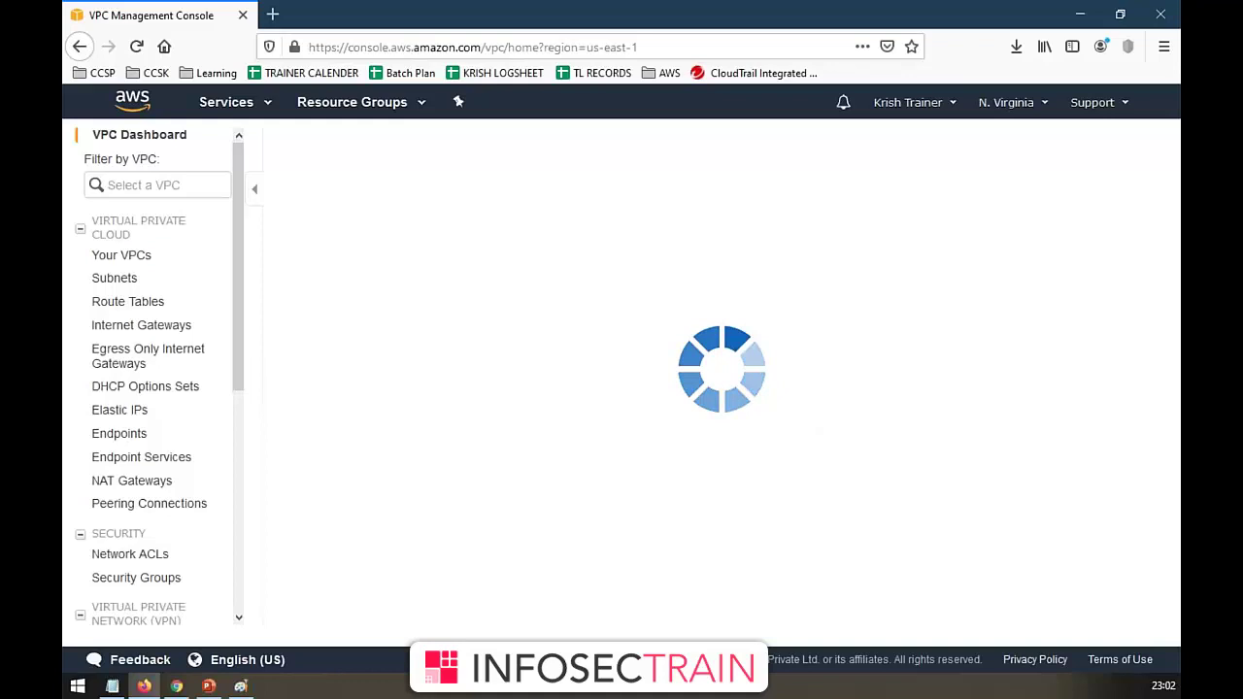
drag(236, 246, 255, 17)
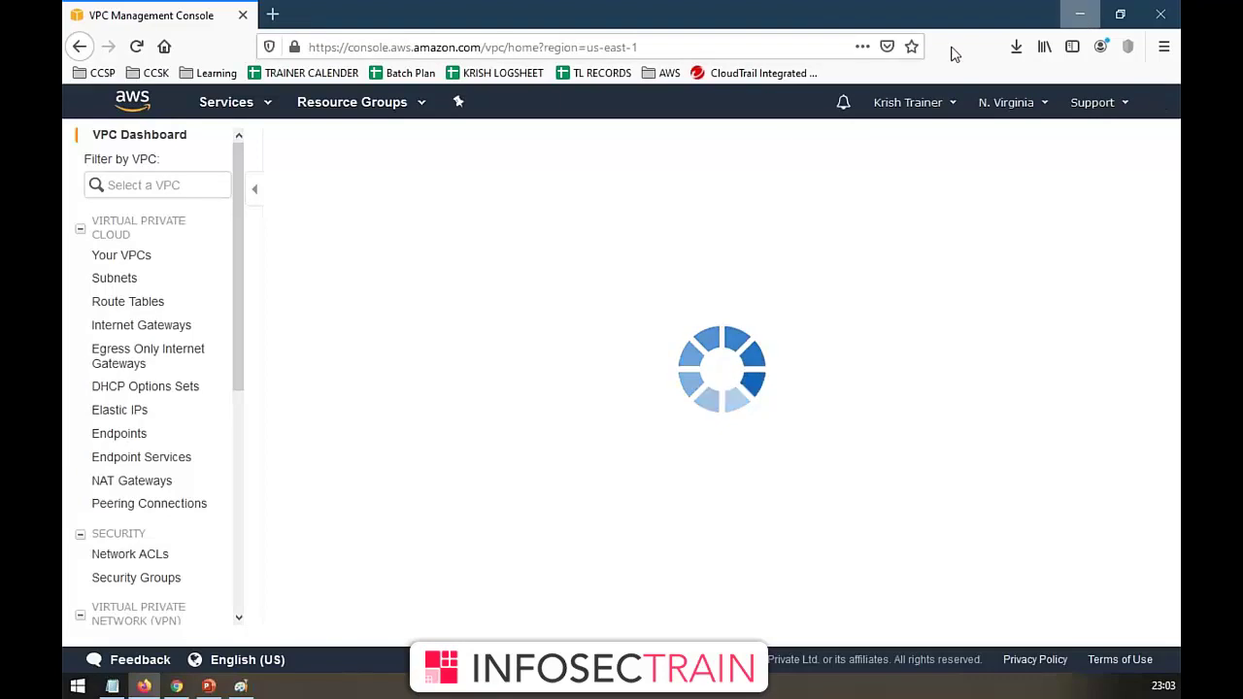
- Switch to the slideshow, look at the Benefits of VPC slide, go back to Introduction, and return to the VPC console
key(alt+Tab)
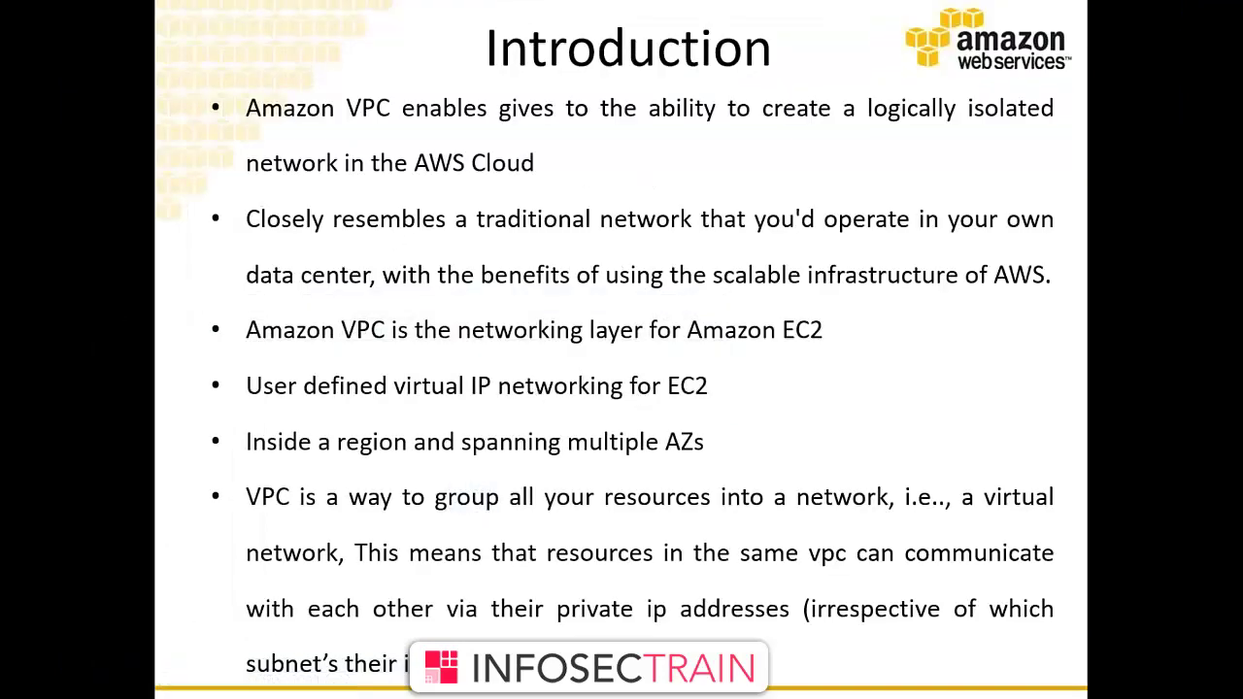
key(Right)
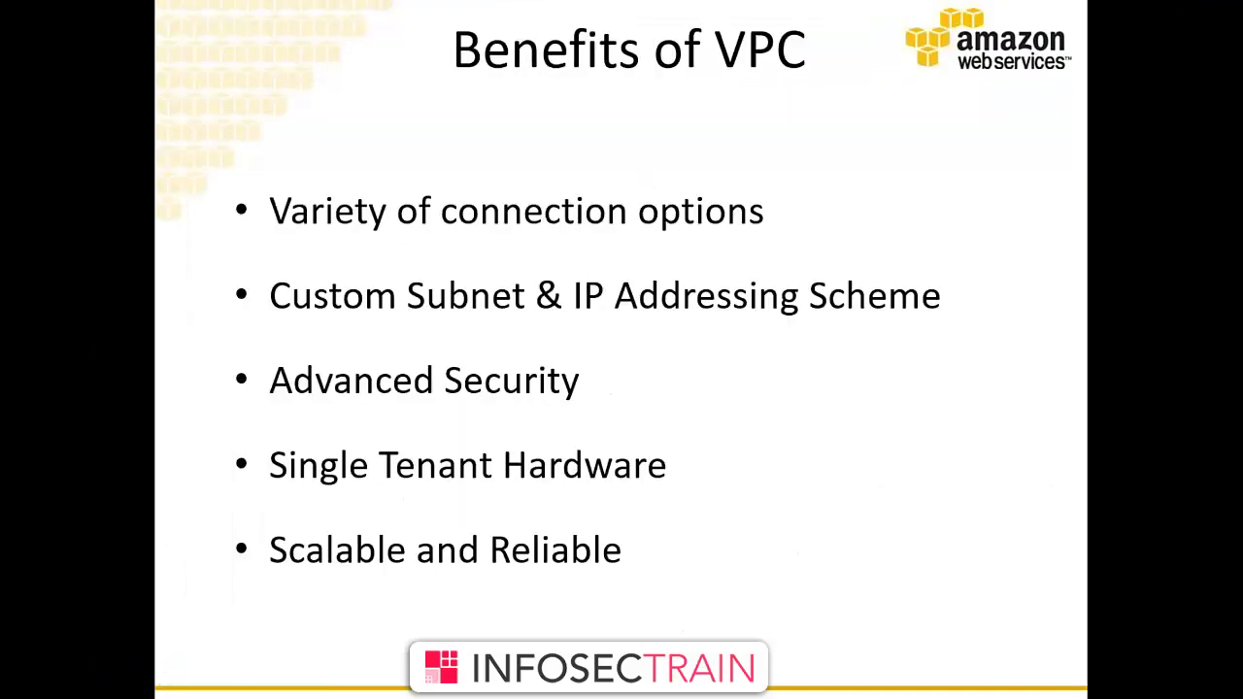
key(Left)
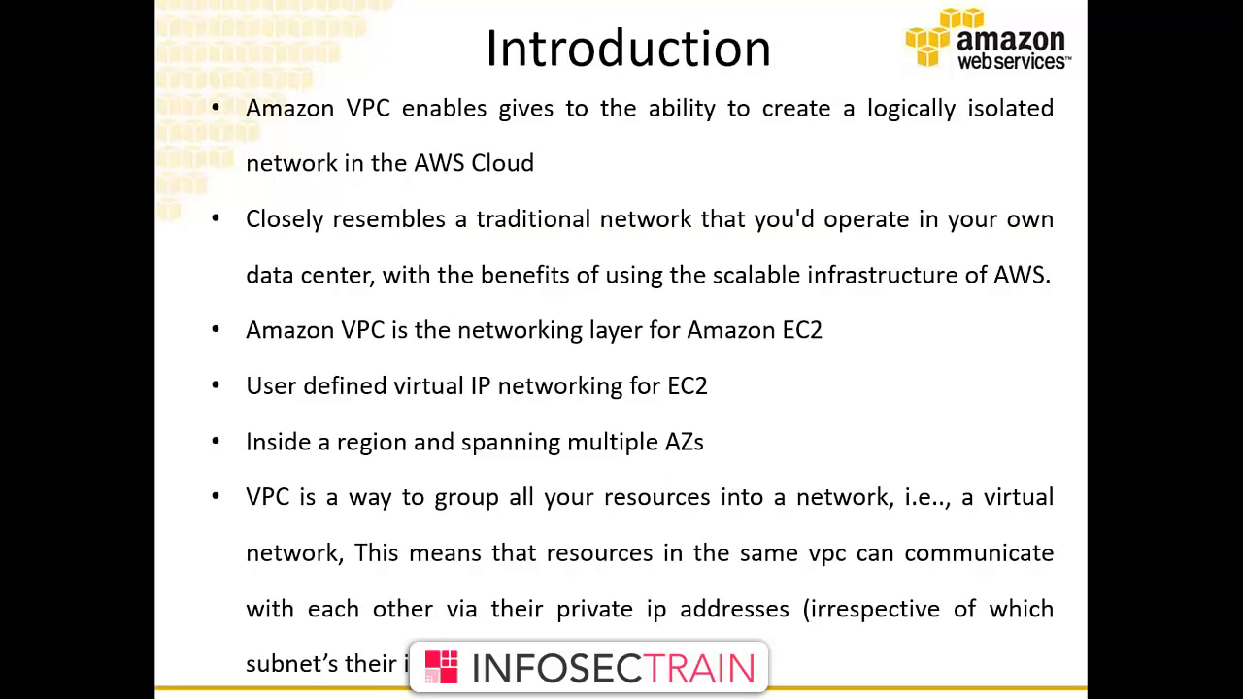
key(alt+Tab)
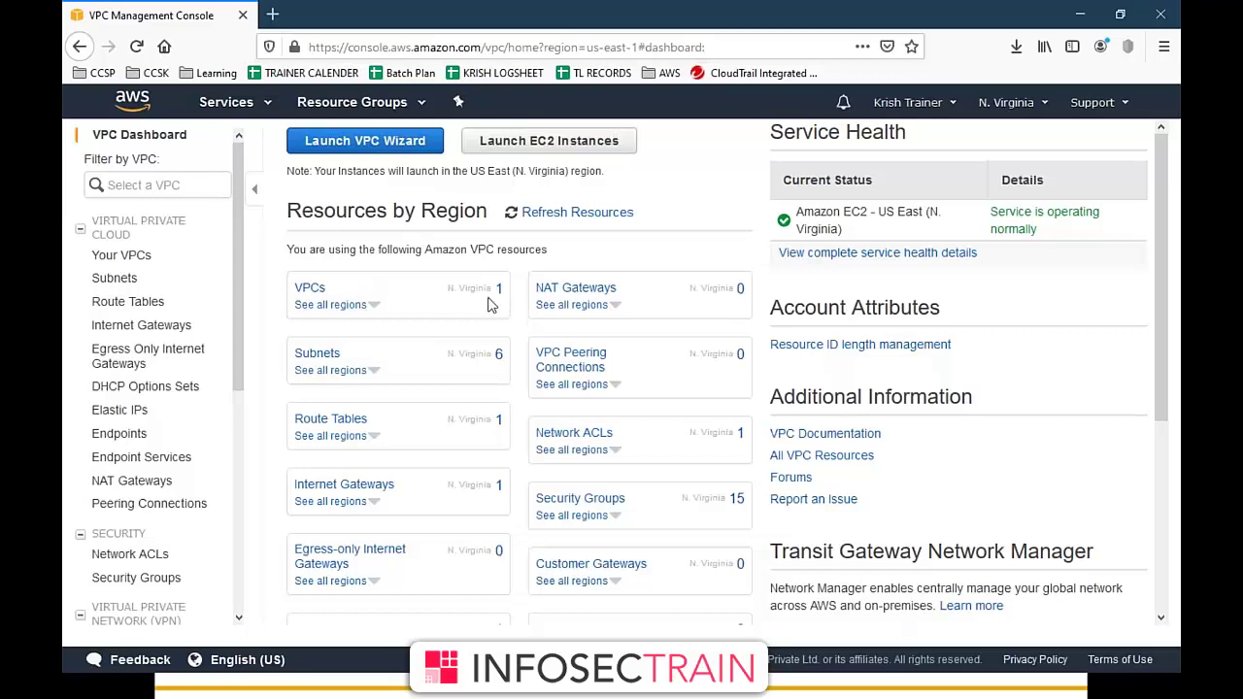
- Open the list of VPCs and circle the Default VPC's name and ID with the annotation pen before clearing the ink
click(311, 288)
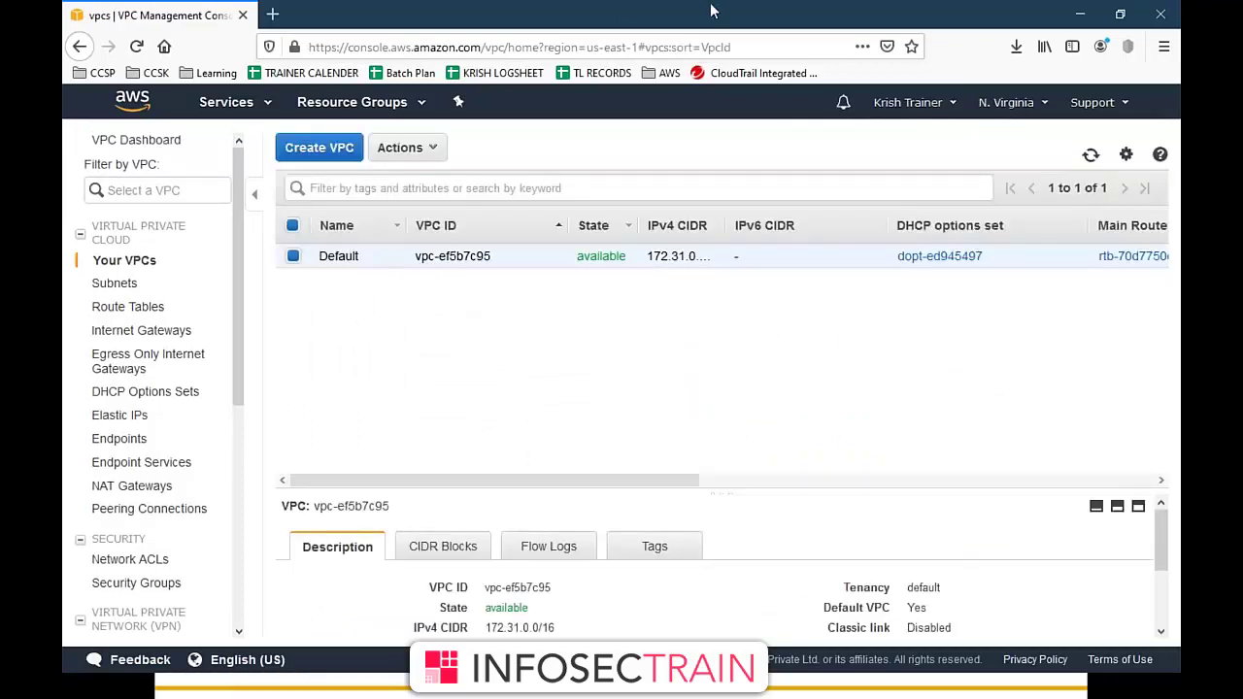
mouse_move(425, 187)
mouse_down()
mouse_move(288, 250)
mouse_move(528, 300)
mouse_move(403, 191)
mouse_move(376, 210)
mouse_up()
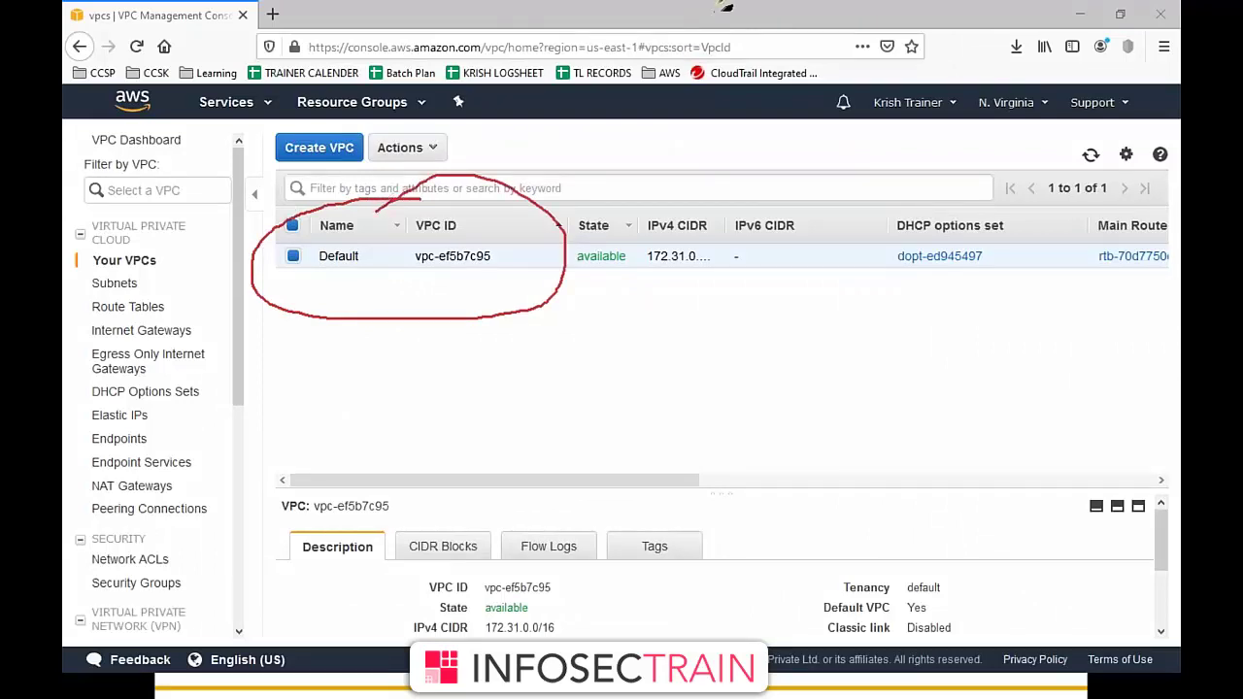
key(e)
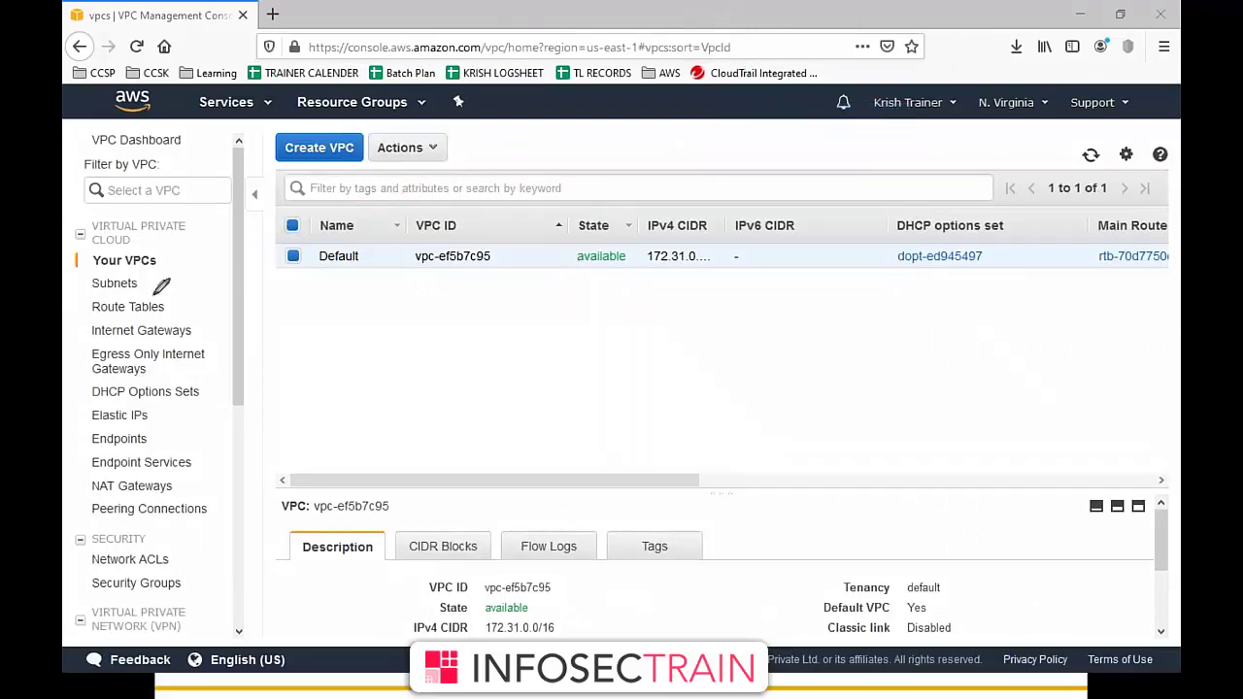
key(Escape)
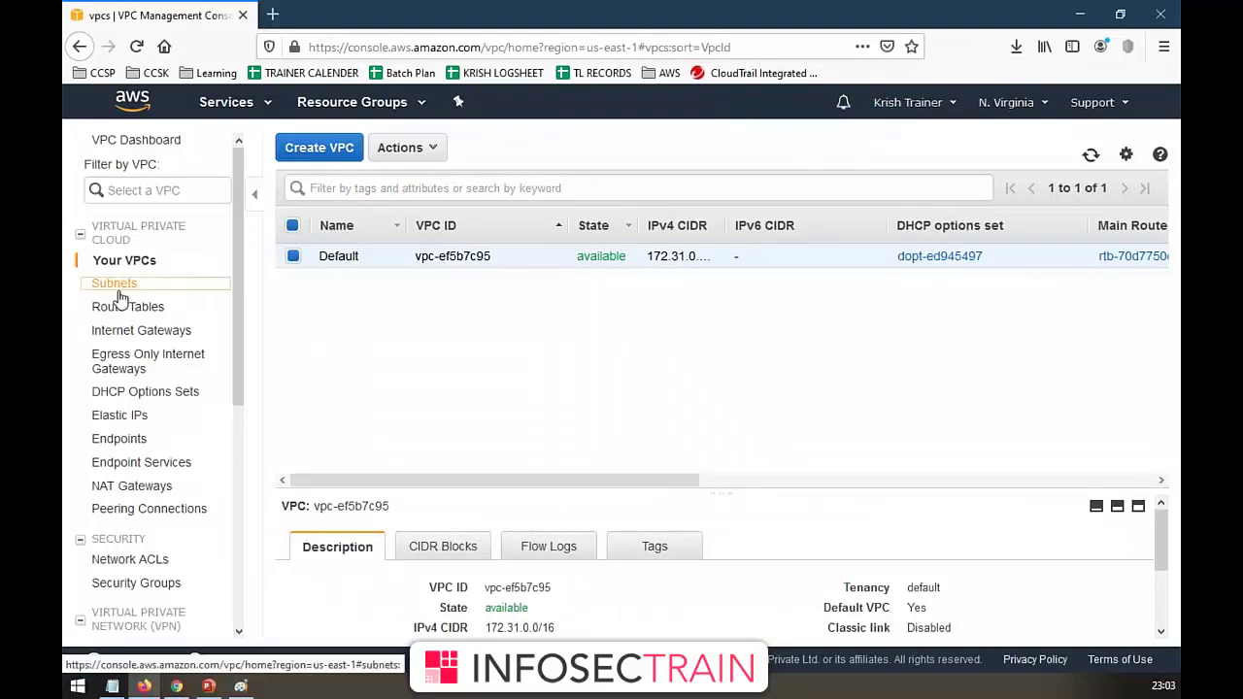
- Open the subnets list and examine the subnets of the default VPC
click(114, 284)
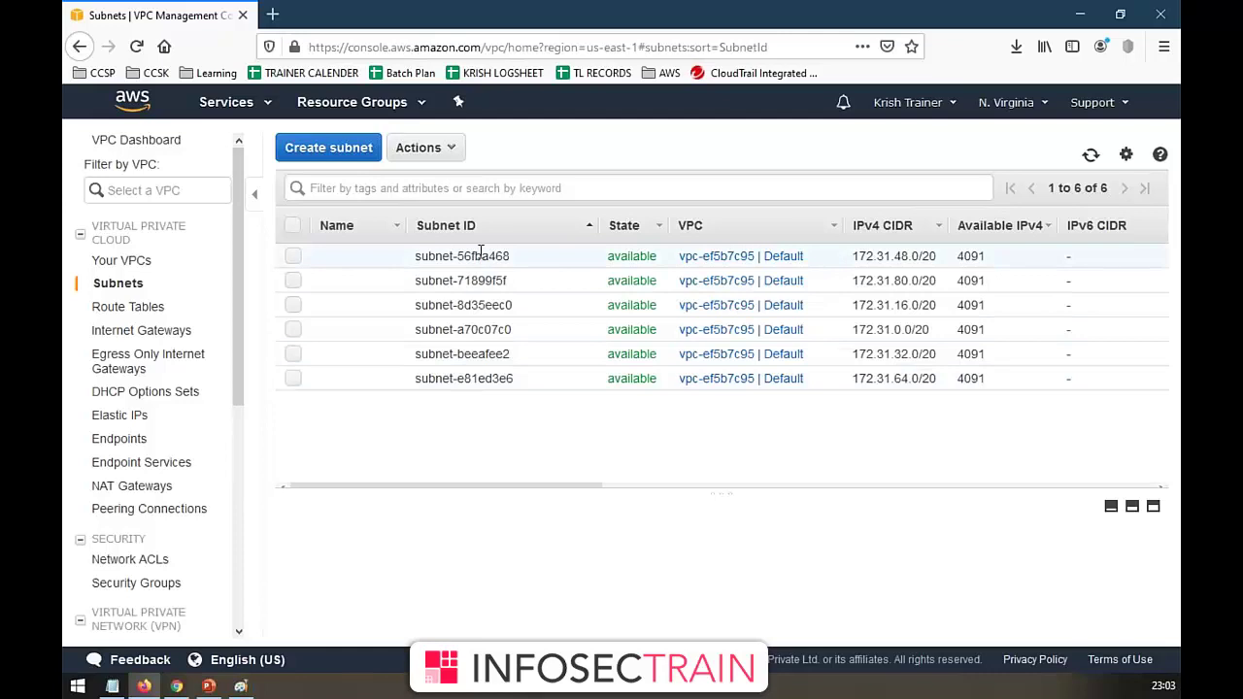
click(293, 226)
click(293, 226)
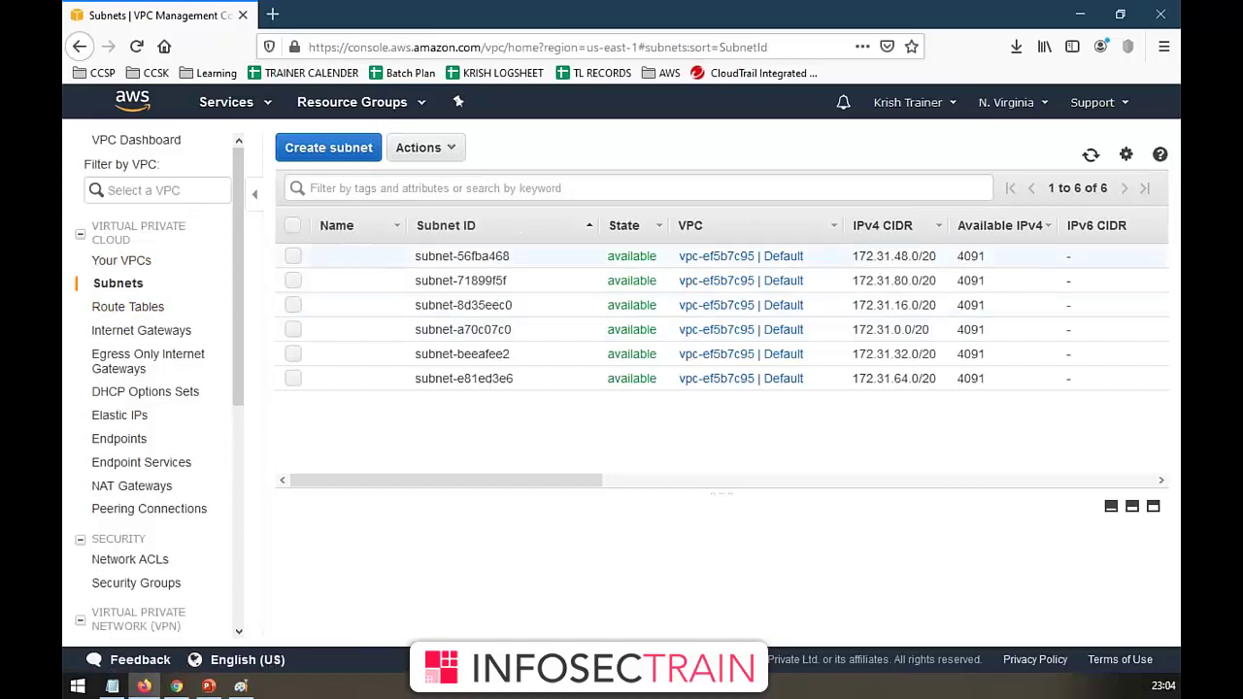
- Open the route tables list, enlarge the details area, and view the routes of the default VPC's table
click(136, 307)
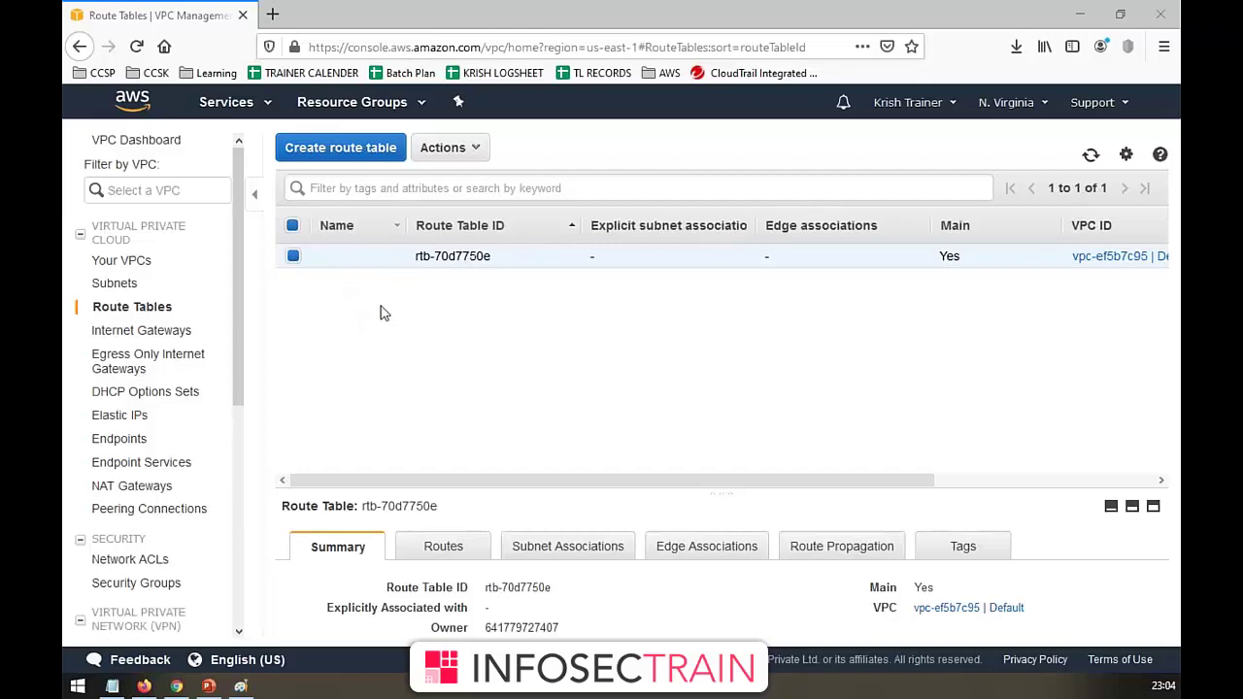
drag(450, 491, 475, 365)
click(452, 424)
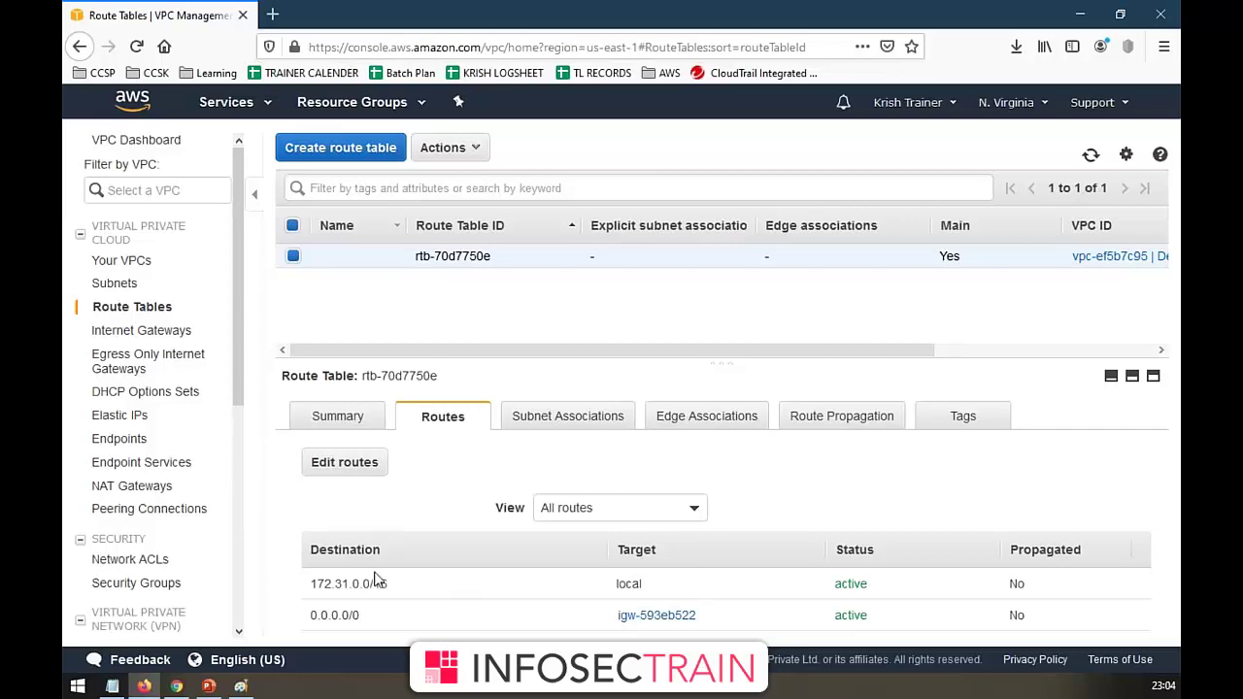
- View the internet gateways, revisit the subnets list, and return to the internet gateways
click(173, 331)
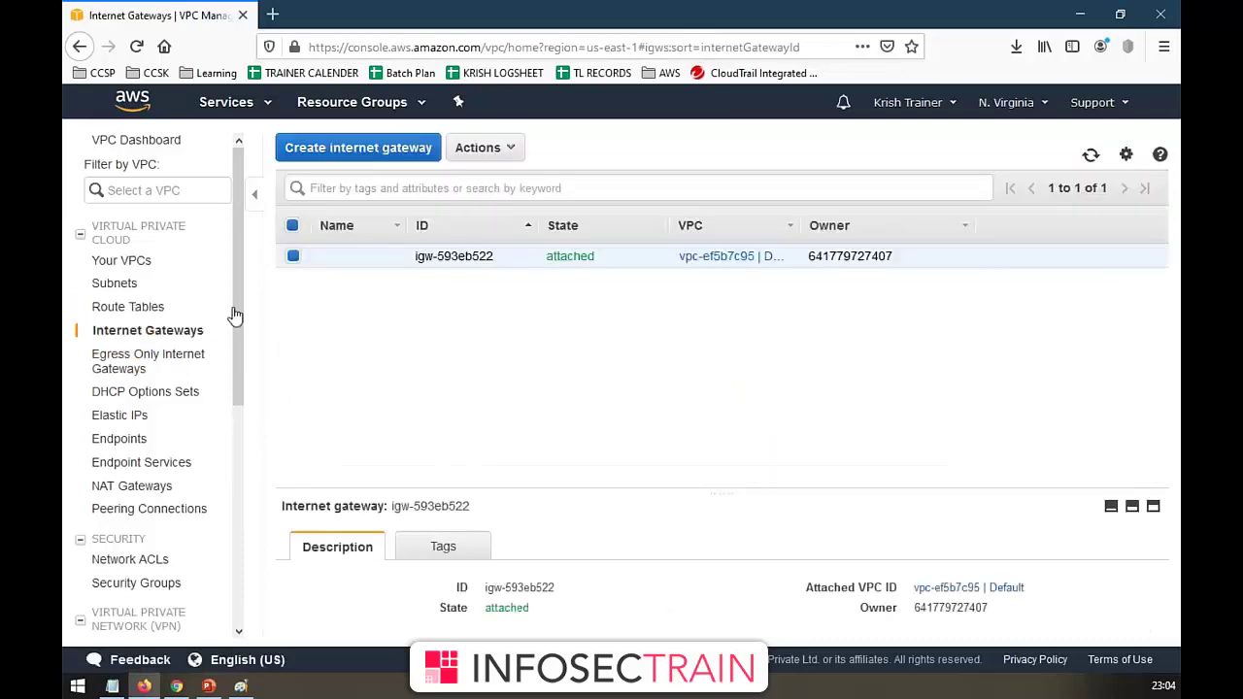
click(133, 285)
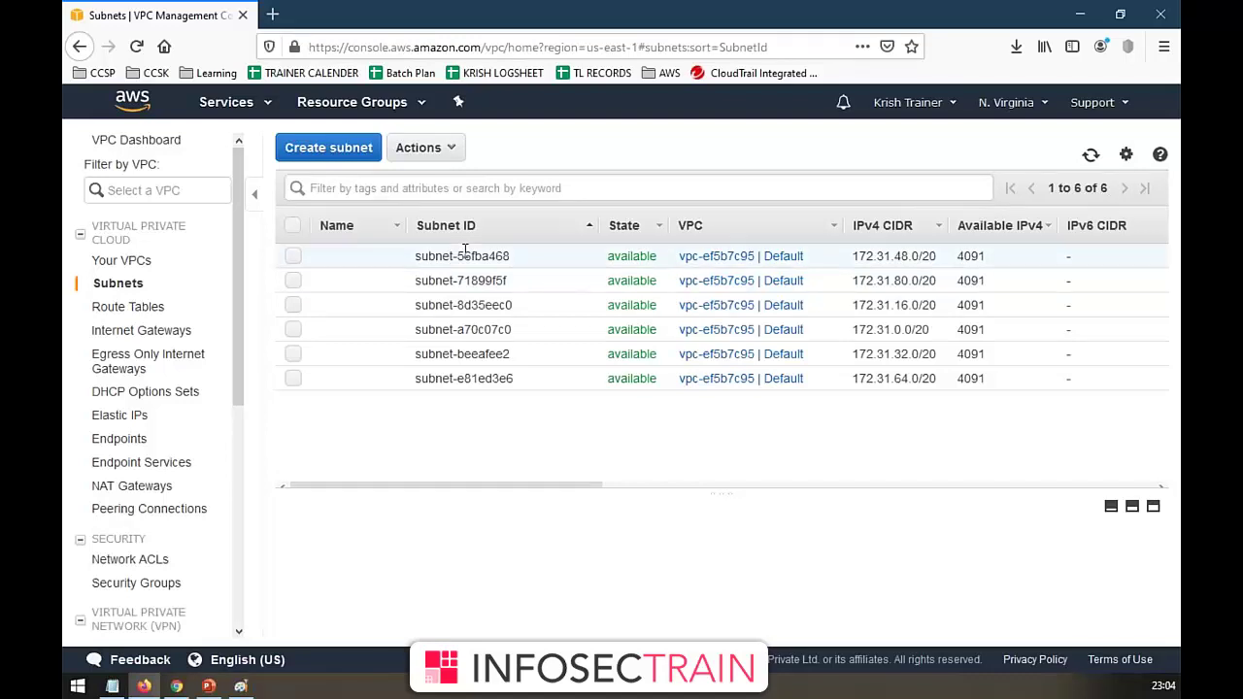
click(175, 338)
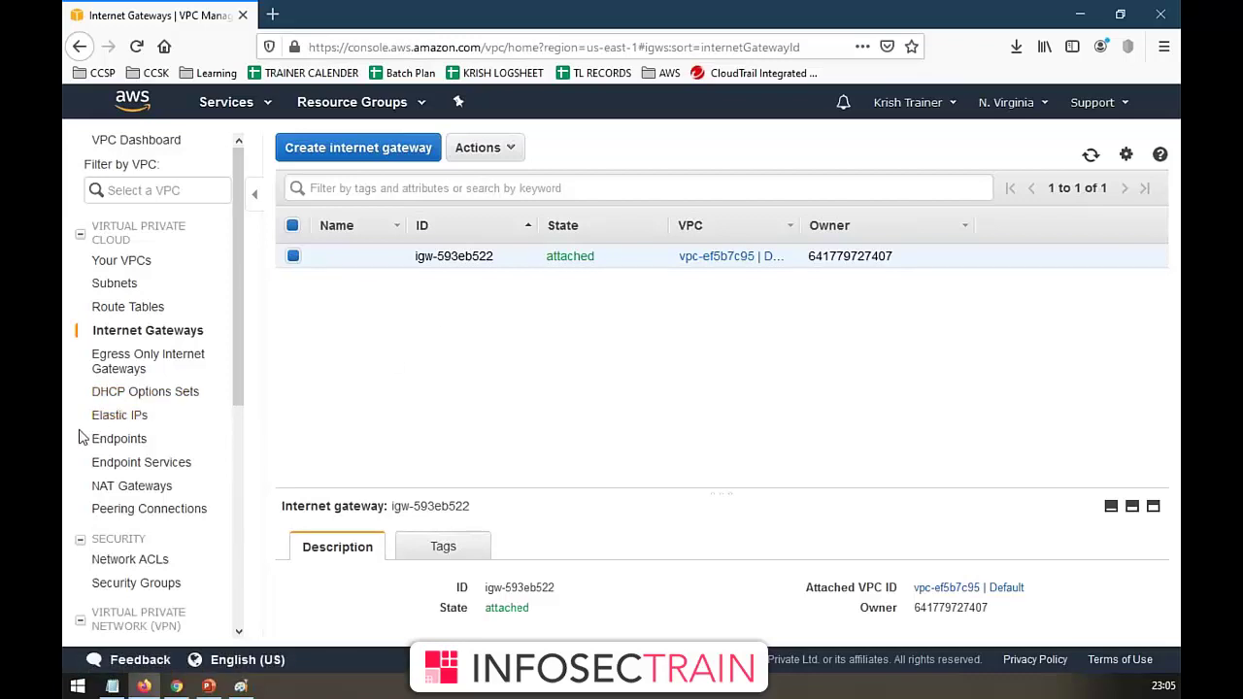
- View the security groups and open the network ACLs list of the VPC console
scroll(114, 473, down, 3)
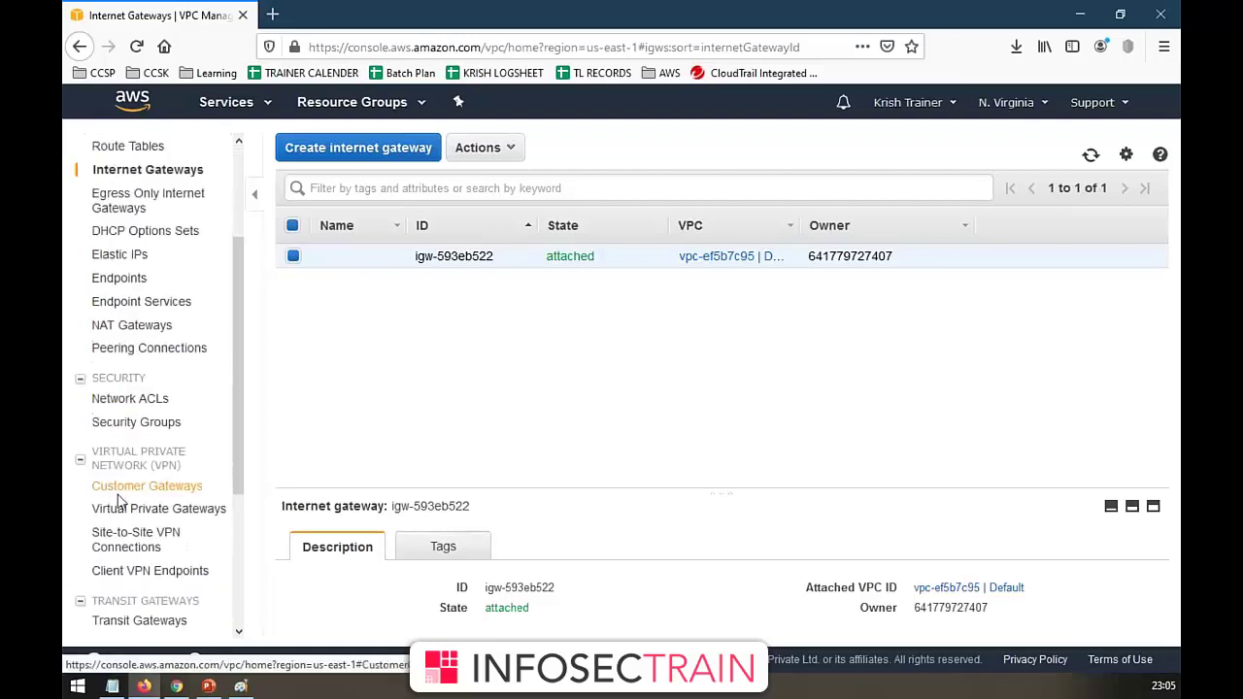
click(146, 421)
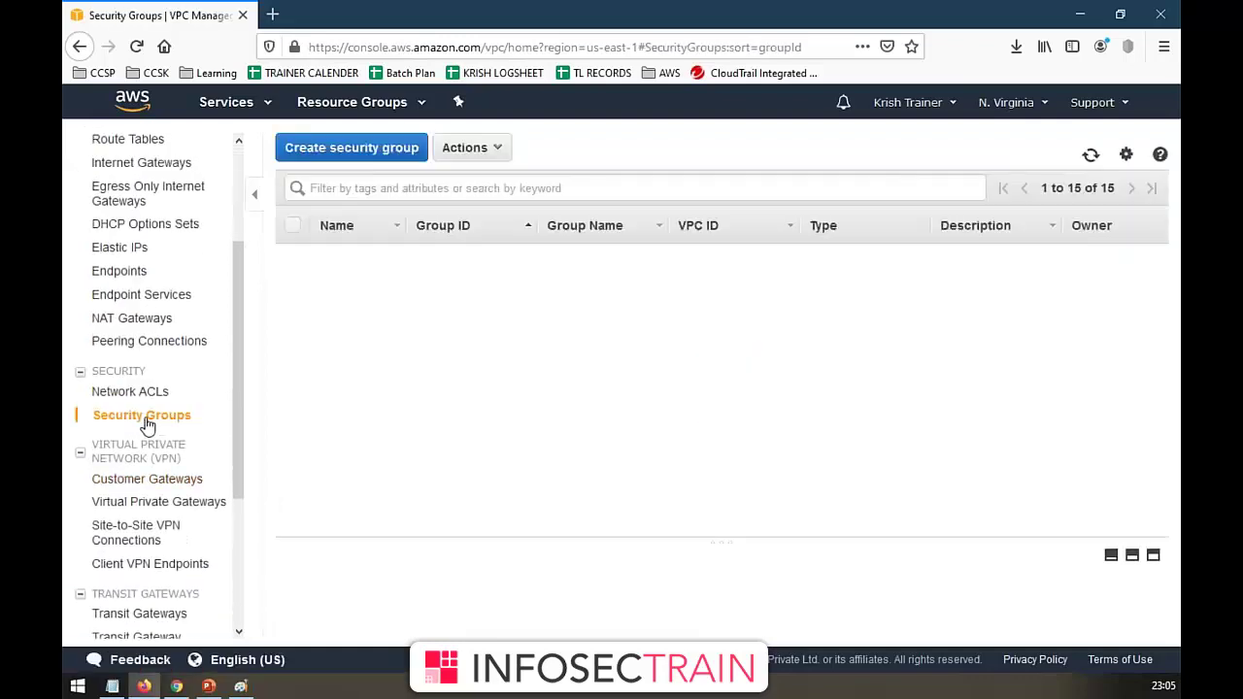
click(149, 394)
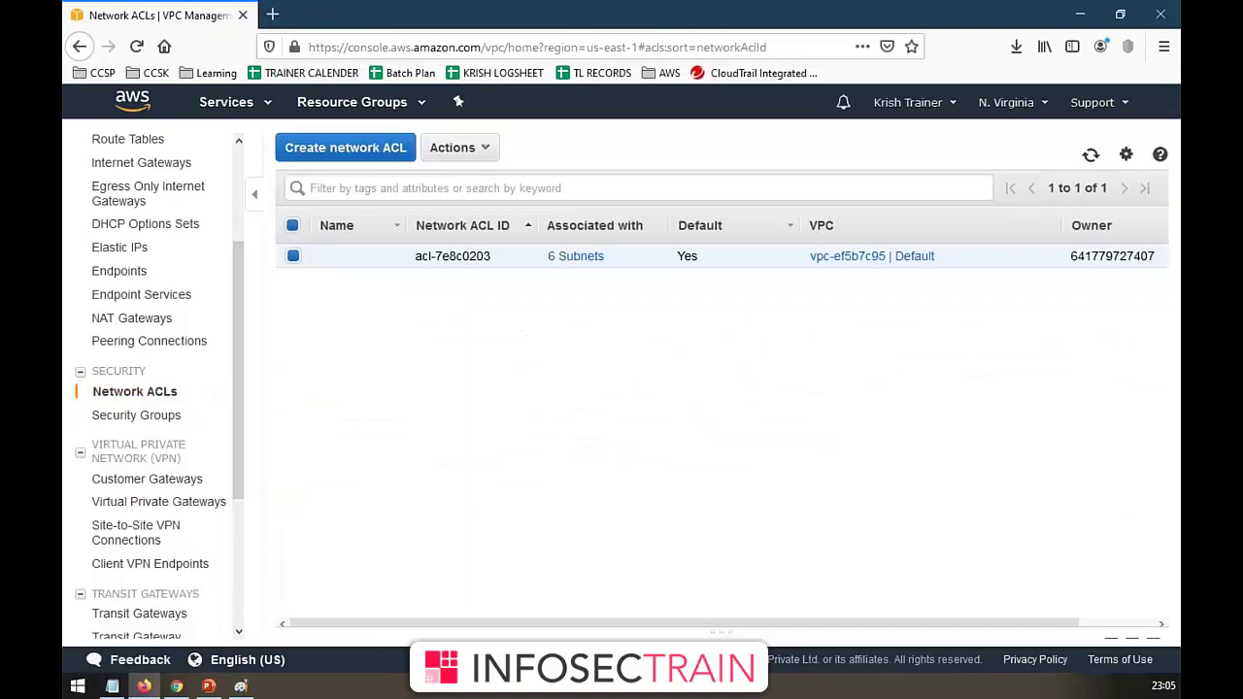
- Handwrite "NACLs" and "SG" on the network ACLs page with the annotation pen, add straight dividing lines, and exit annotation mode
key(ctrl+2)
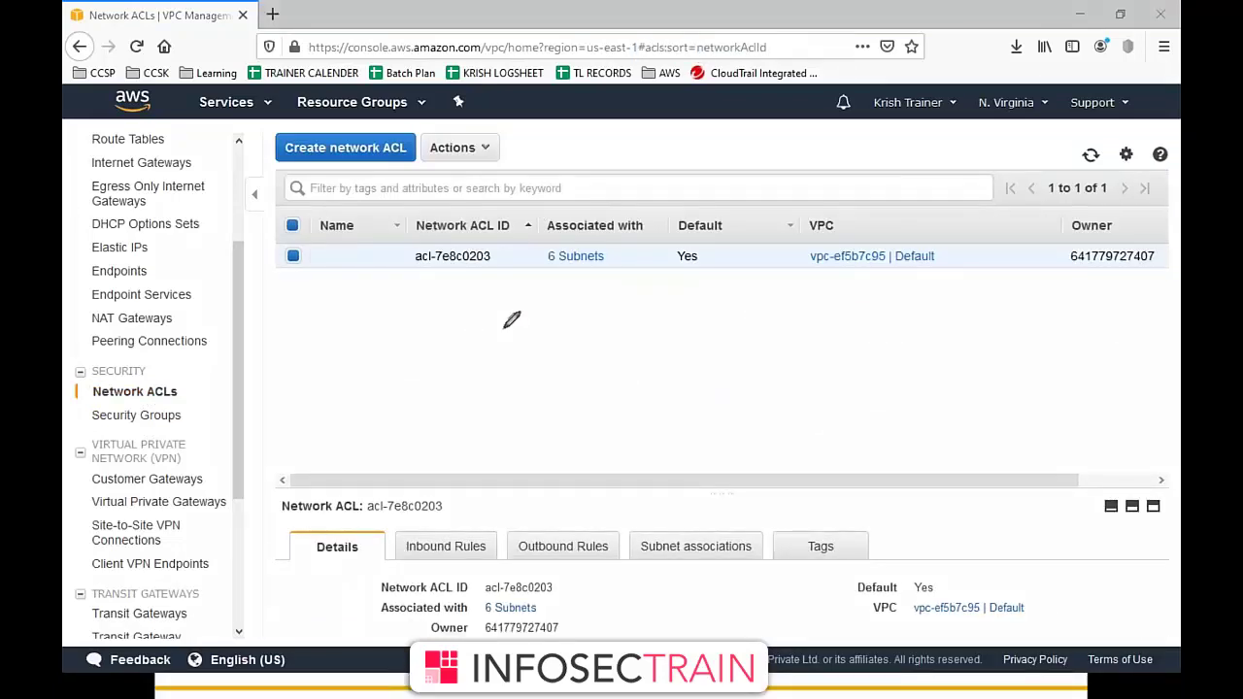
mouse_move(374, 394)
mouse_down()
mouse_move(380, 363)
mouse_move(486, 282)
mouse_up()
drag(495, 383, 507, 408)
mouse_move(531, 360)
mouse_down()
mouse_move(522, 387)
mouse_move(557, 385)
mouse_up()
mouse_move(414, 439)
mouse_down()
mouse_move(414, 403)
mouse_move(493, 258)
mouse_up()
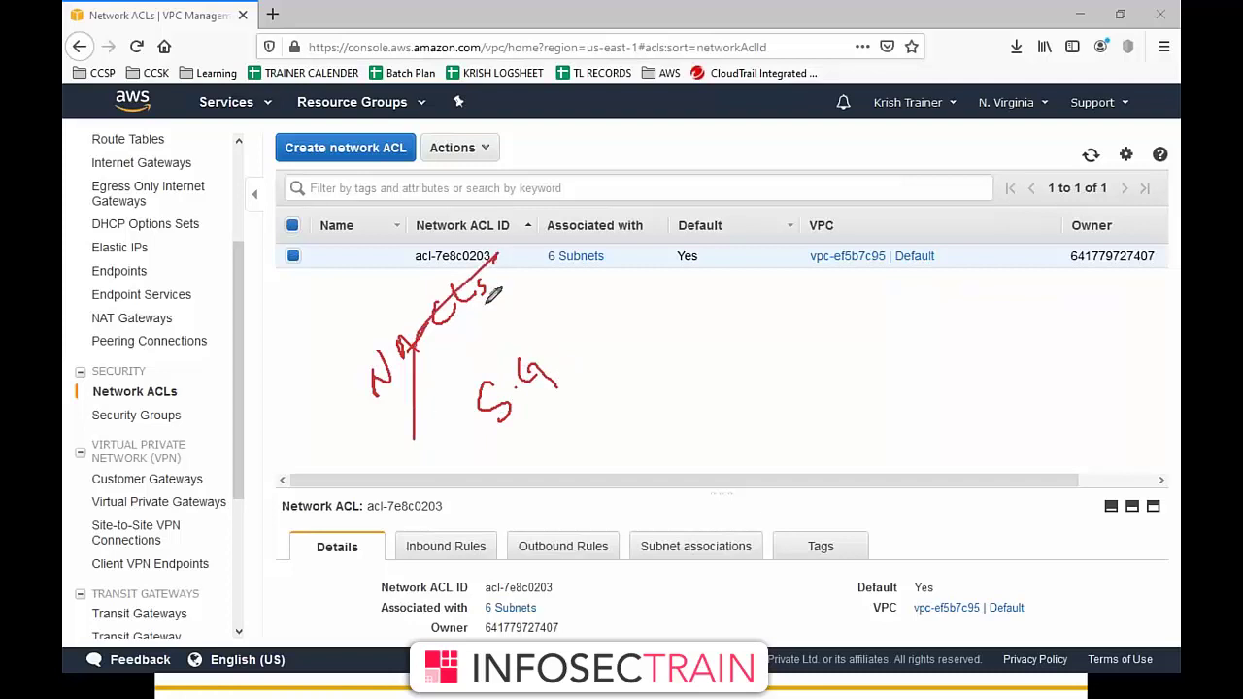
drag(734, 294, 885, 534)
drag(736, 292, 1018, 78)
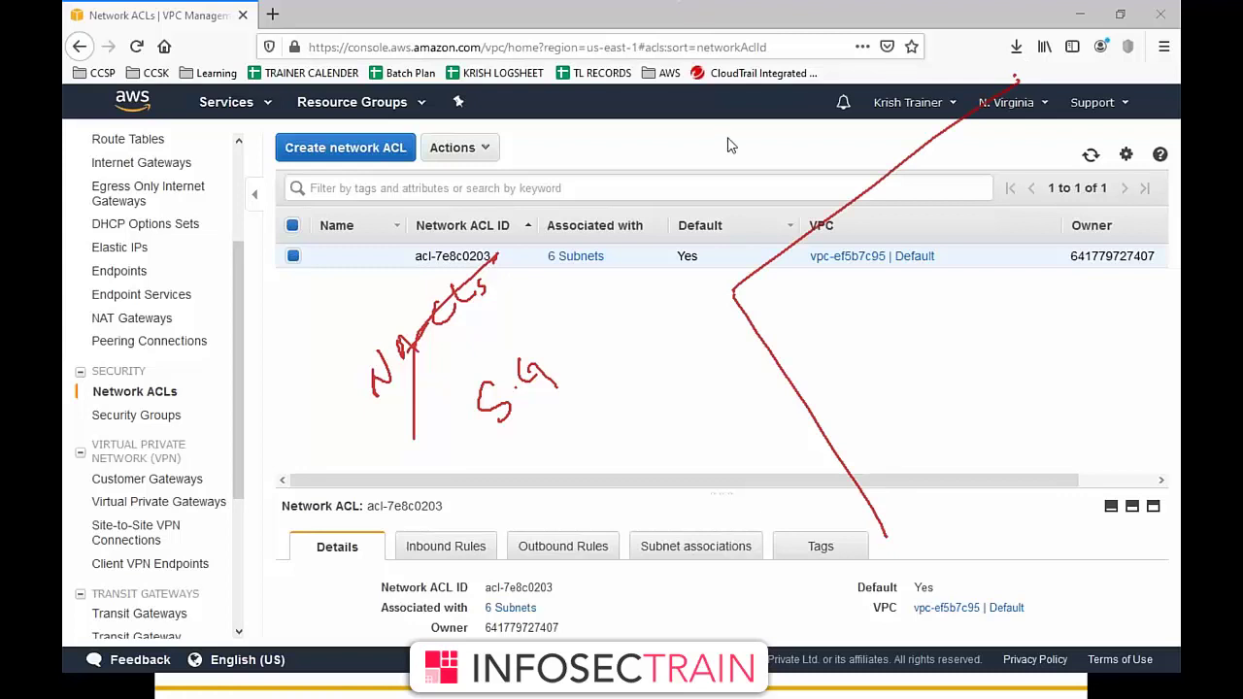
key(Escape)
- Switch to the Paint VPC diagram and draw a circled EC2 computer labelled "SG" inside the left subnet with the annotation pen
key(alt+Tab)
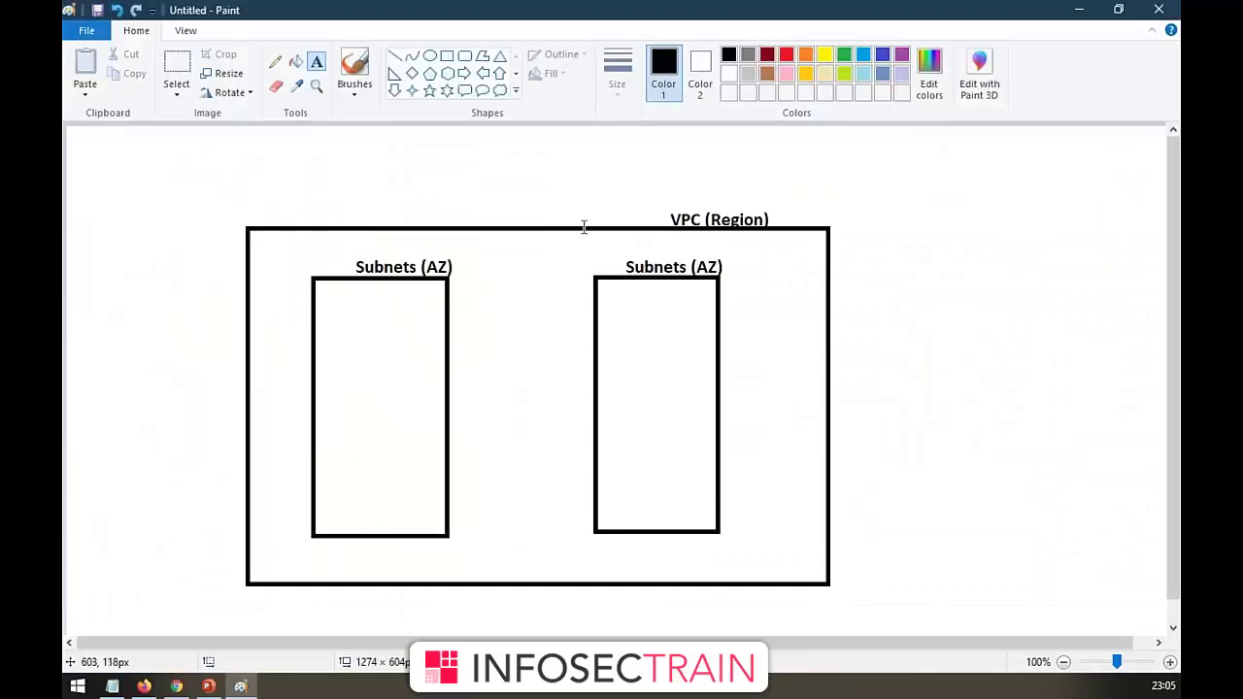
key(ctrl+2)
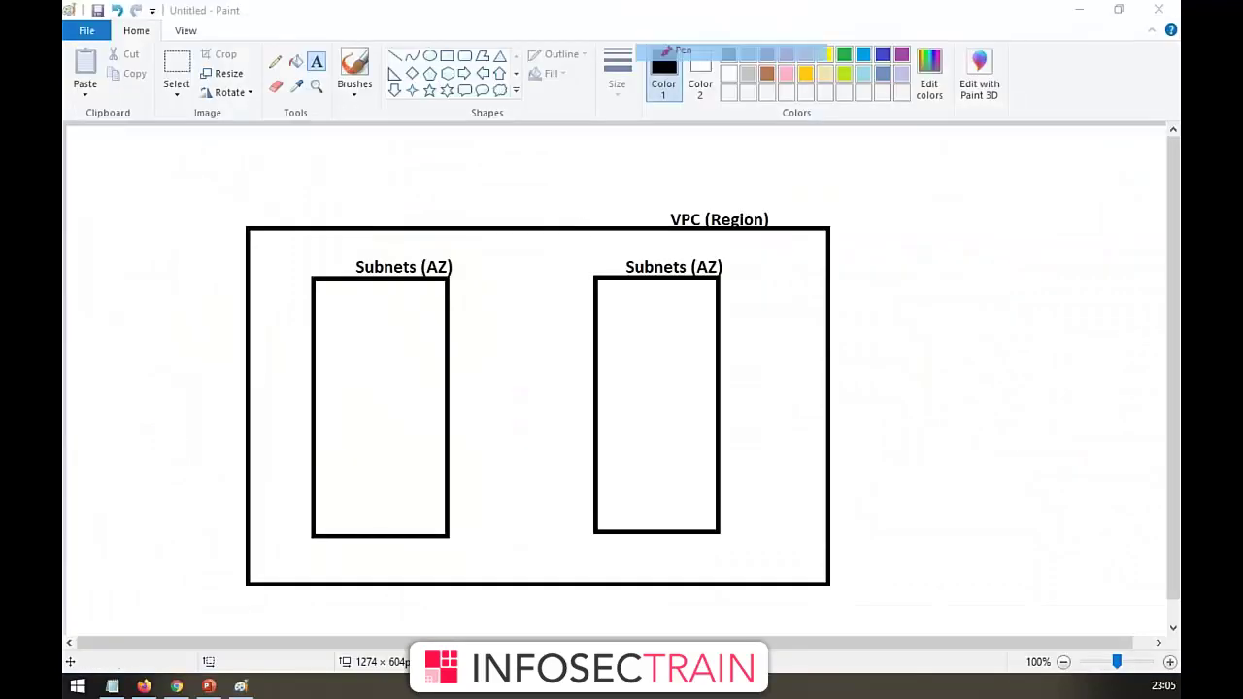
mouse_move(355, 364)
mouse_down()
mouse_move(370, 387)
mouse_move(393, 342)
mouse_move(385, 383)
mouse_move(406, 361)
mouse_move(393, 393)
mouse_move(367, 362)
mouse_move(390, 381)
mouse_move(385, 361)
mouse_move(408, 360)
mouse_move(389, 389)
mouse_move(402, 380)
mouse_move(379, 367)
mouse_move(405, 353)
mouse_move(375, 358)
mouse_up()
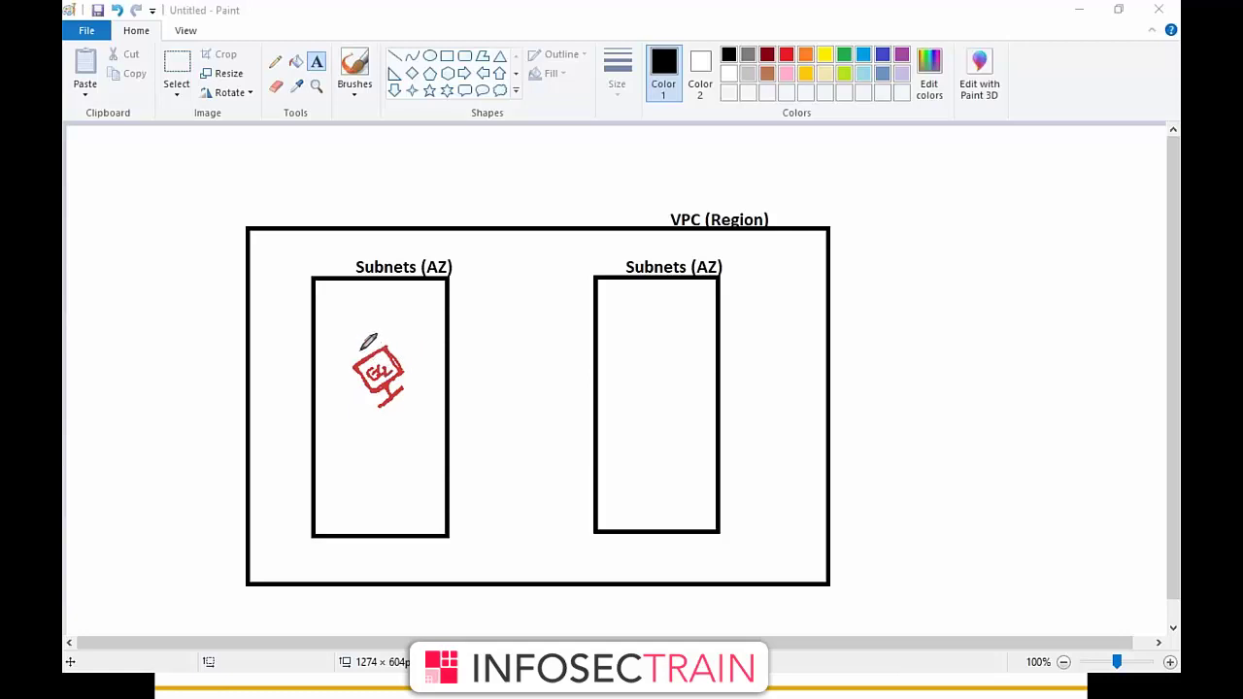
mouse_move(375, 334)
mouse_down()
mouse_move(346, 388)
mouse_move(408, 390)
mouse_move(398, 337)
mouse_move(362, 339)
mouse_move(420, 303)
mouse_move(408, 332)
mouse_up()
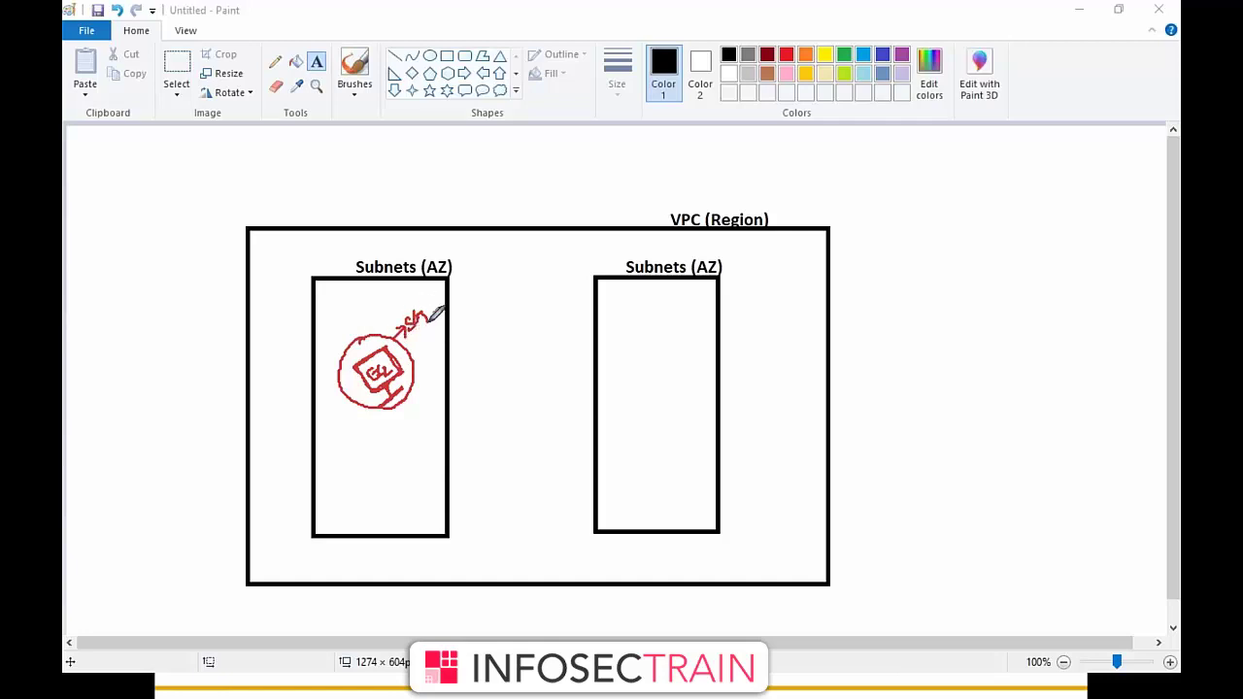
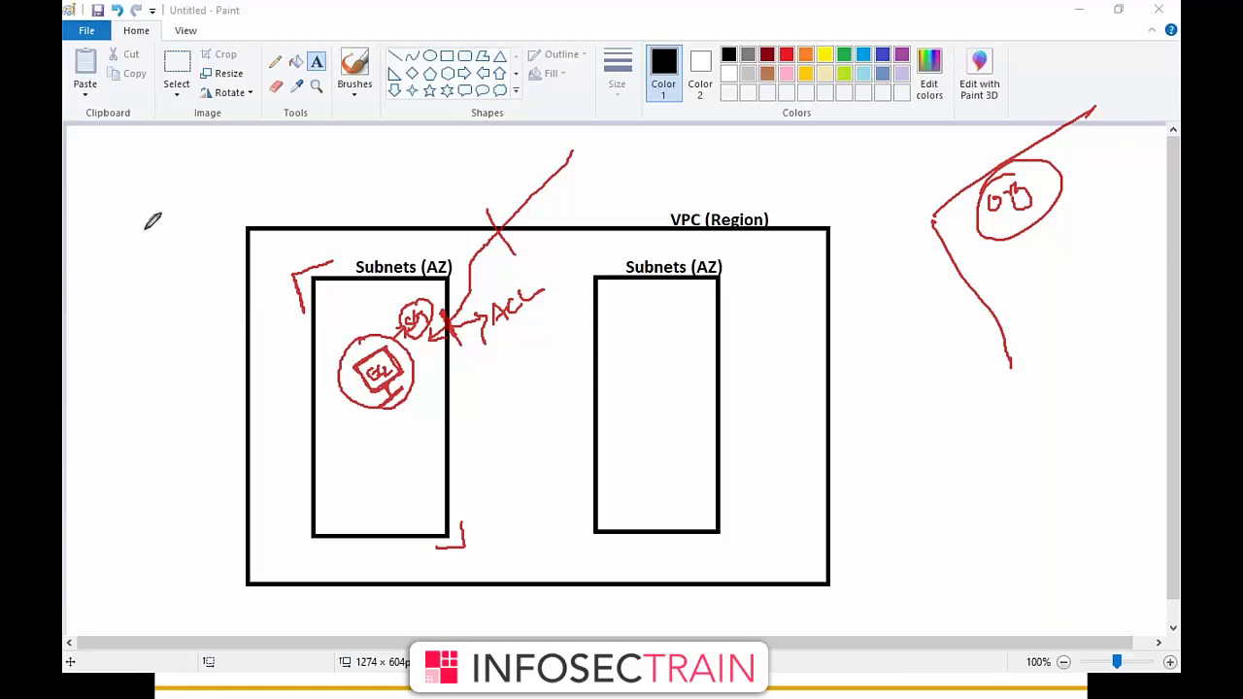
- Annotate the area beside the VPC diagram with crossed lines and further pen strokes, and return to the network ACLs page in Firefox
mouse_move(179, 216)
mouse_down()
mouse_move(162, 233)
mouse_move(212, 215)
mouse_move(194, 204)
mouse_move(210, 222)
mouse_move(178, 272)
mouse_up()
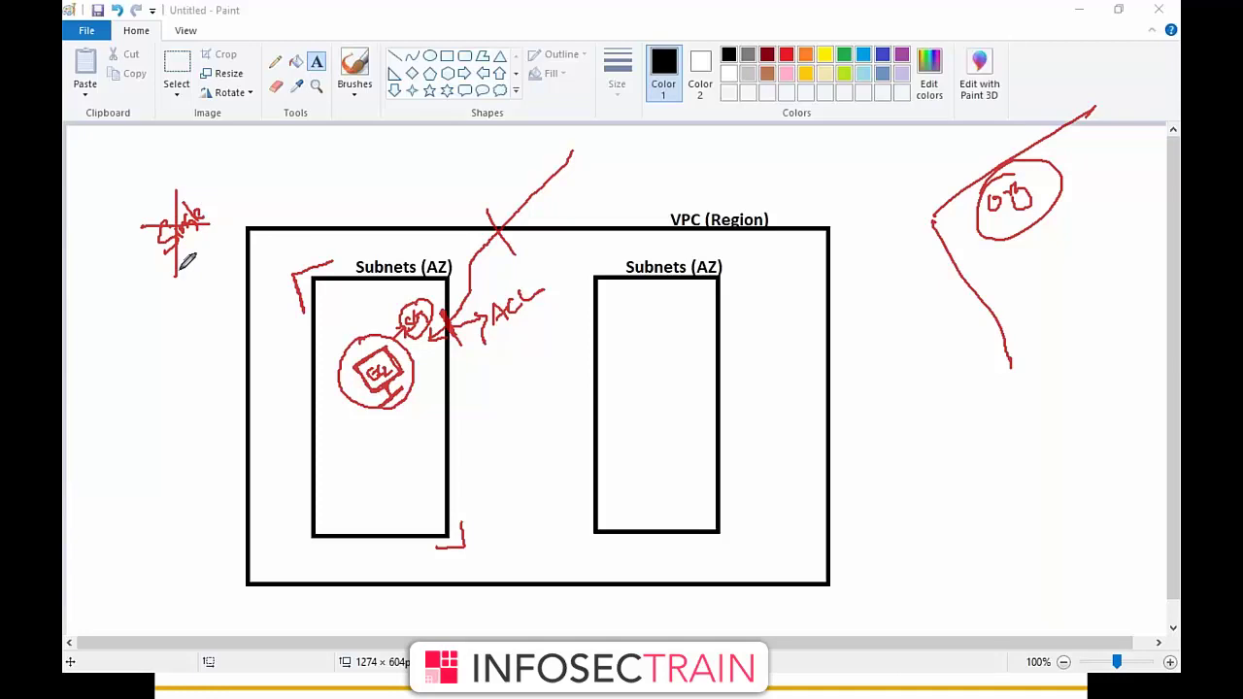
mouse_move(250, 181)
mouse_down()
mouse_move(262, 219)
mouse_move(313, 171)
mouse_move(296, 194)
mouse_up()
mouse_move(296, 138)
mouse_down()
mouse_move(231, 249)
mouse_move(291, 137)
mouse_up()
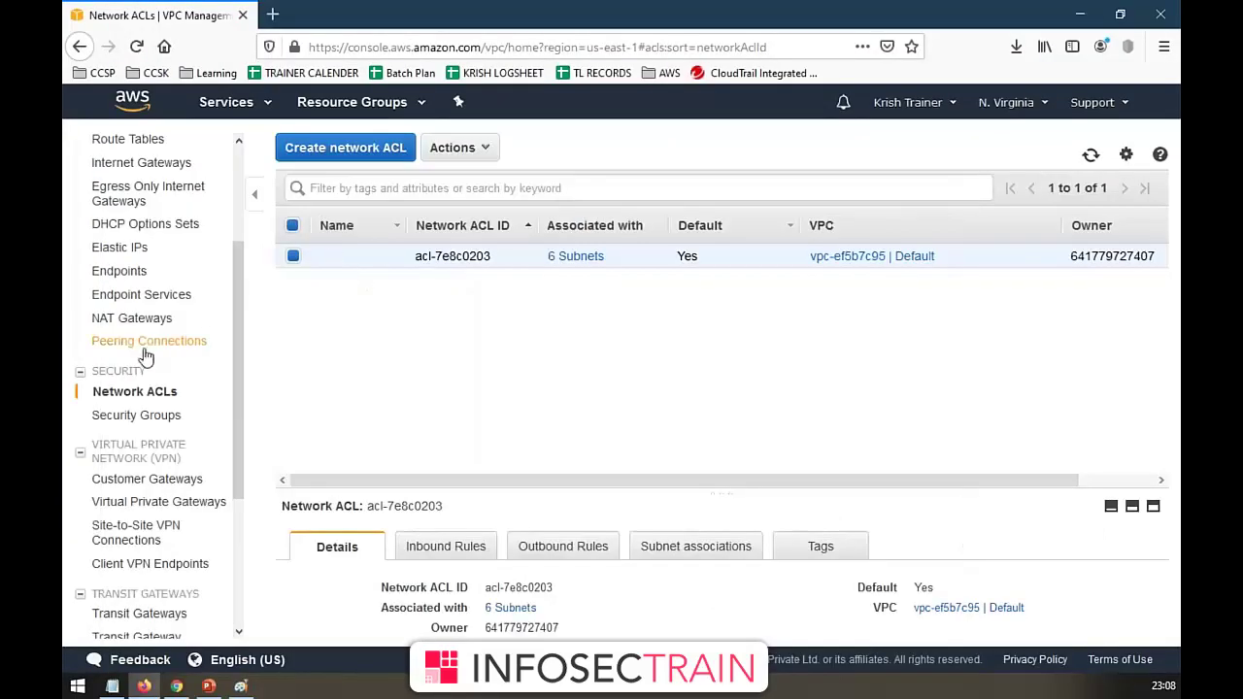
scroll(150, 355, up, 3)
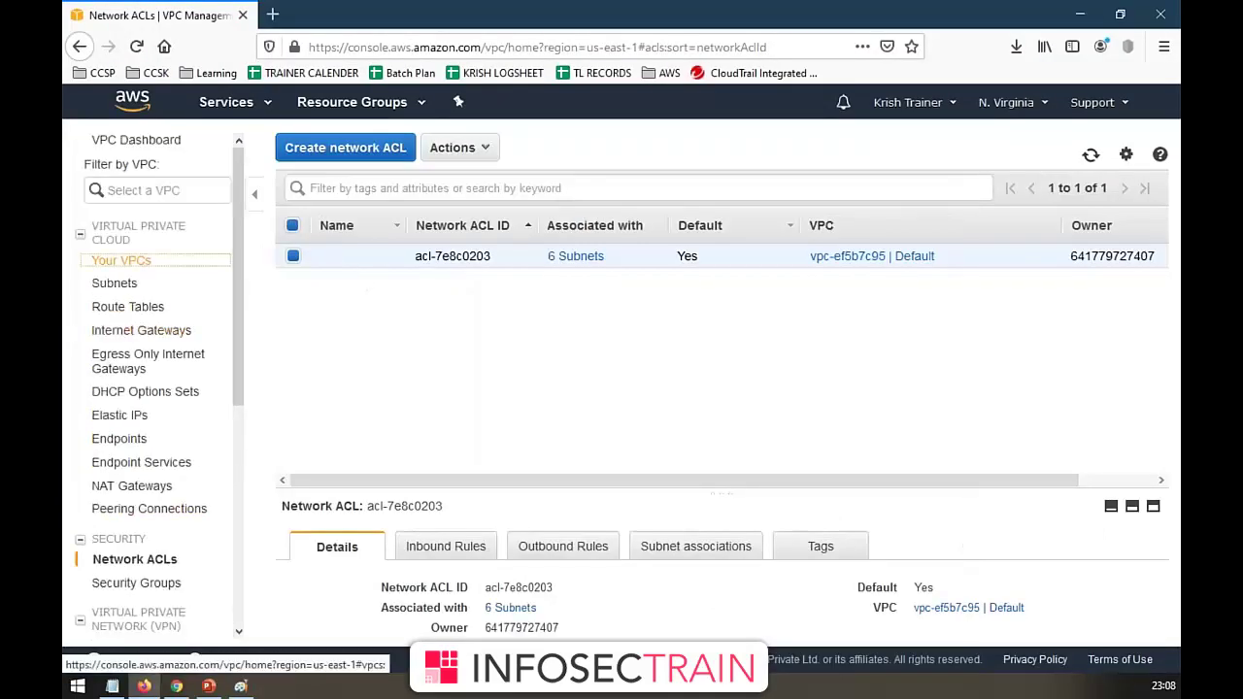
- View the VPC list, start the VPC wizard from the VPC dashboard, and choose the VPC with a Single Public Subnet configuration
click(121, 261)
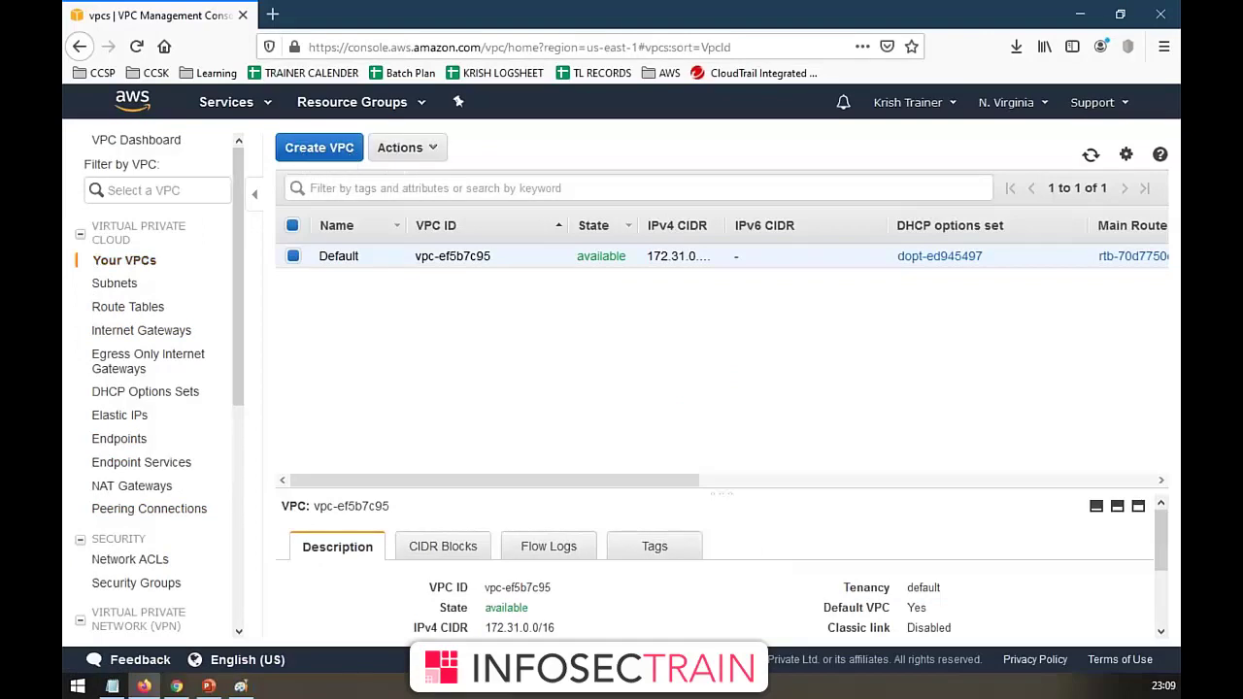
click(151, 153)
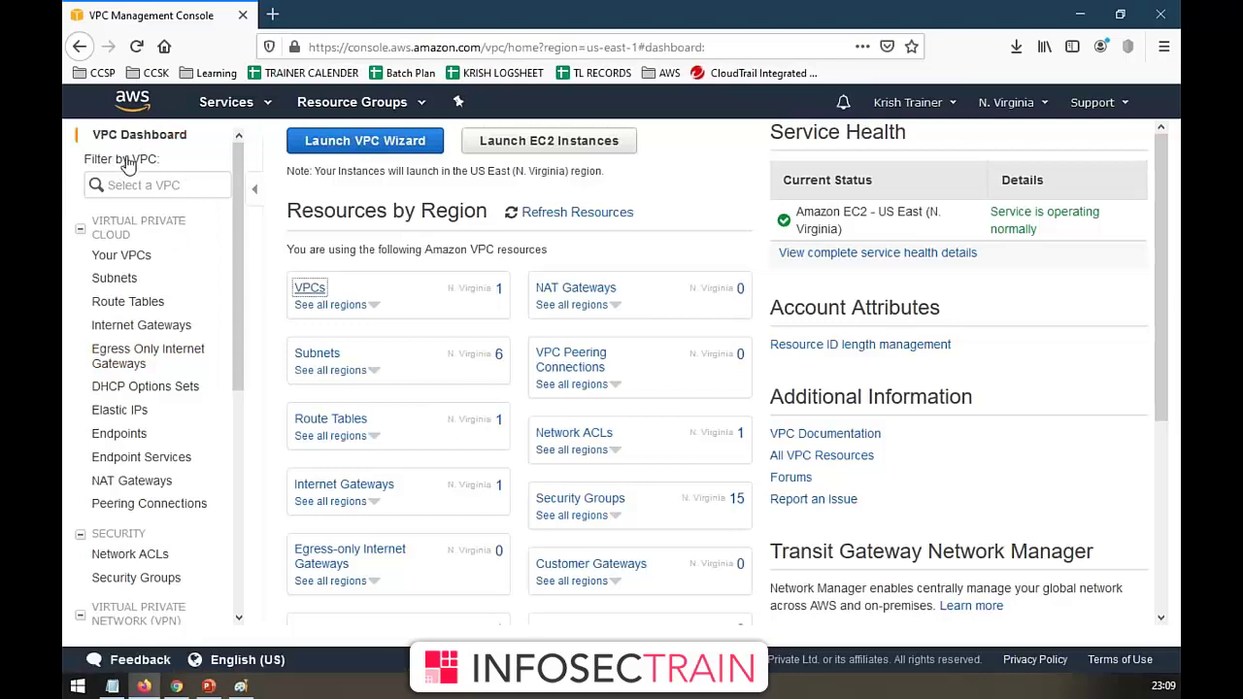
click(339, 151)
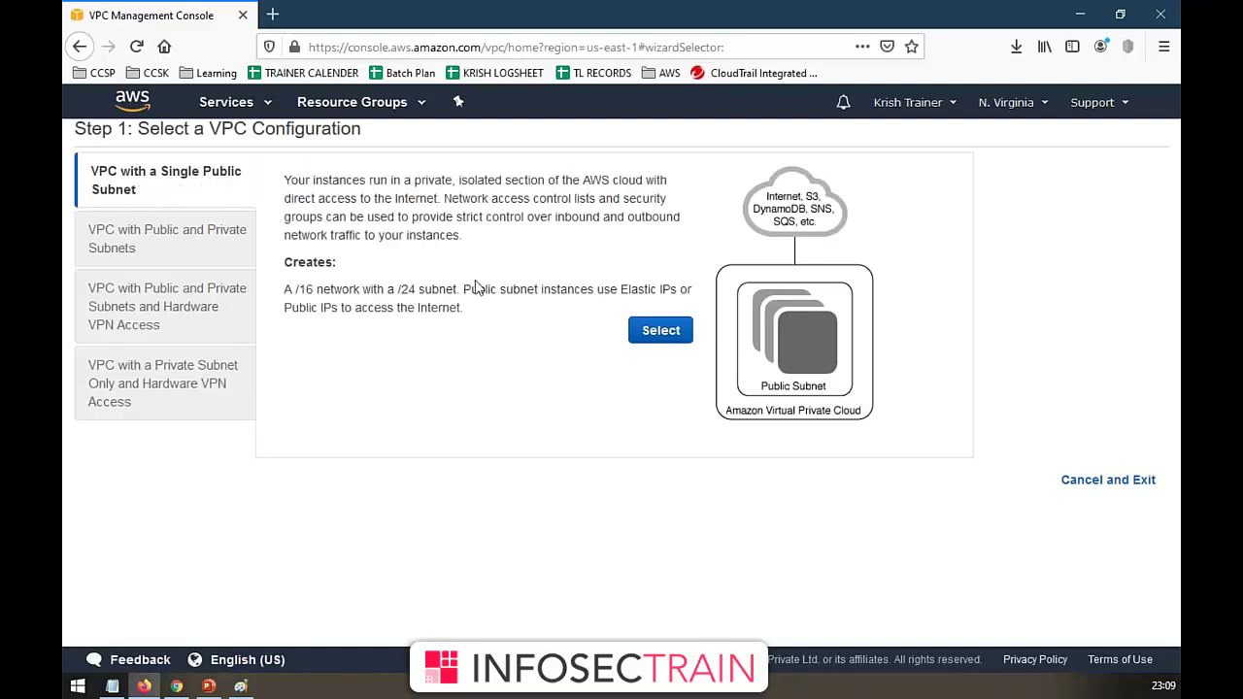
click(654, 342)
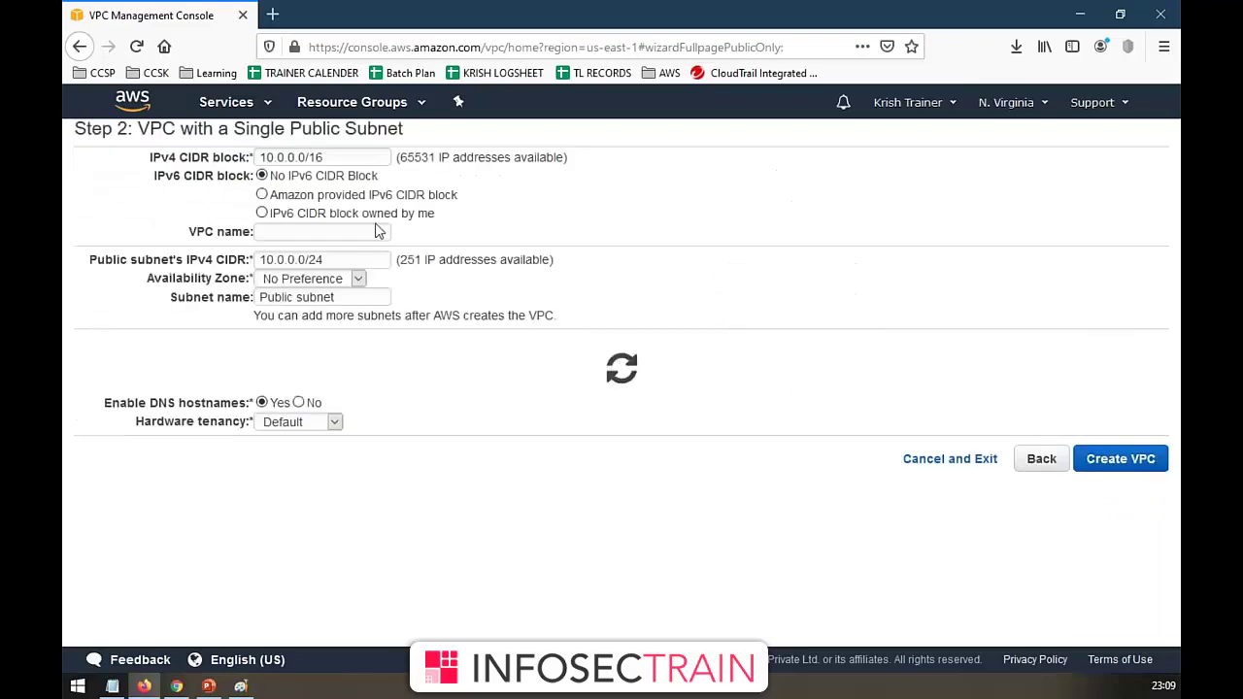
- Name the new VPC "mycustvpc" and its public subnet "mysubnet"
click(302, 236)
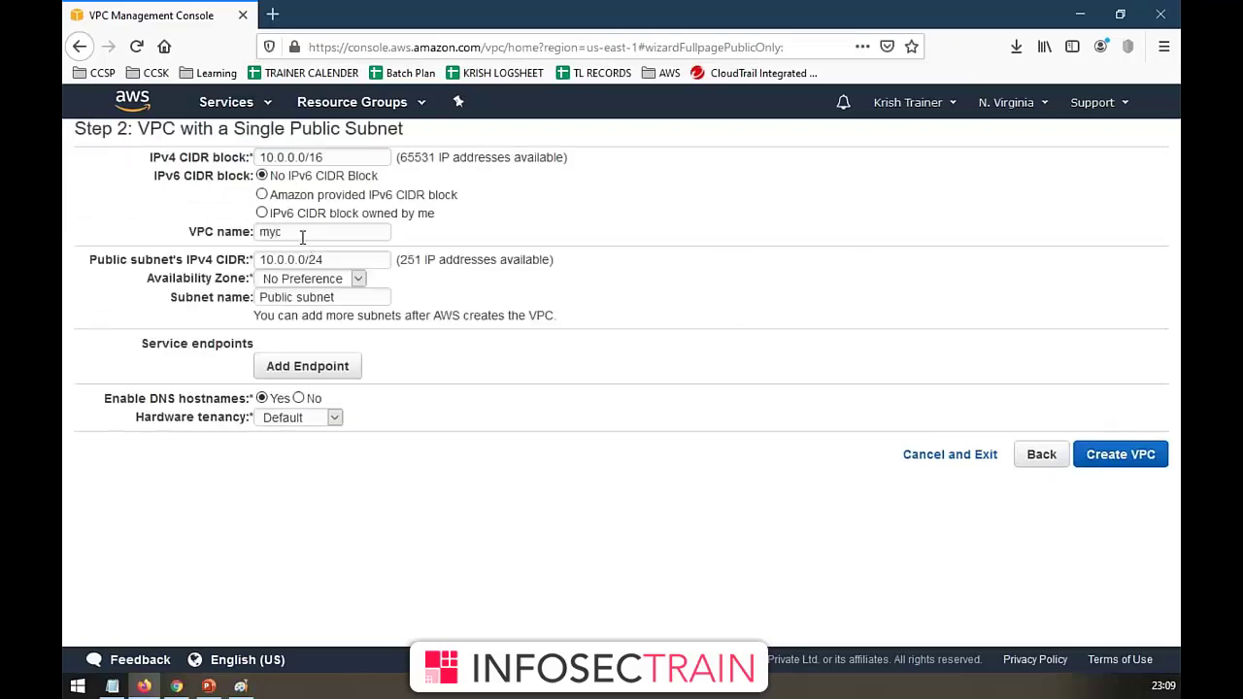
text(mycustvpc)
drag(335, 231, 255, 233)
click(638, 386)
click(340, 298)
drag(324, 298, 118, 289)
key(BackSpace)
text(mysubnet)
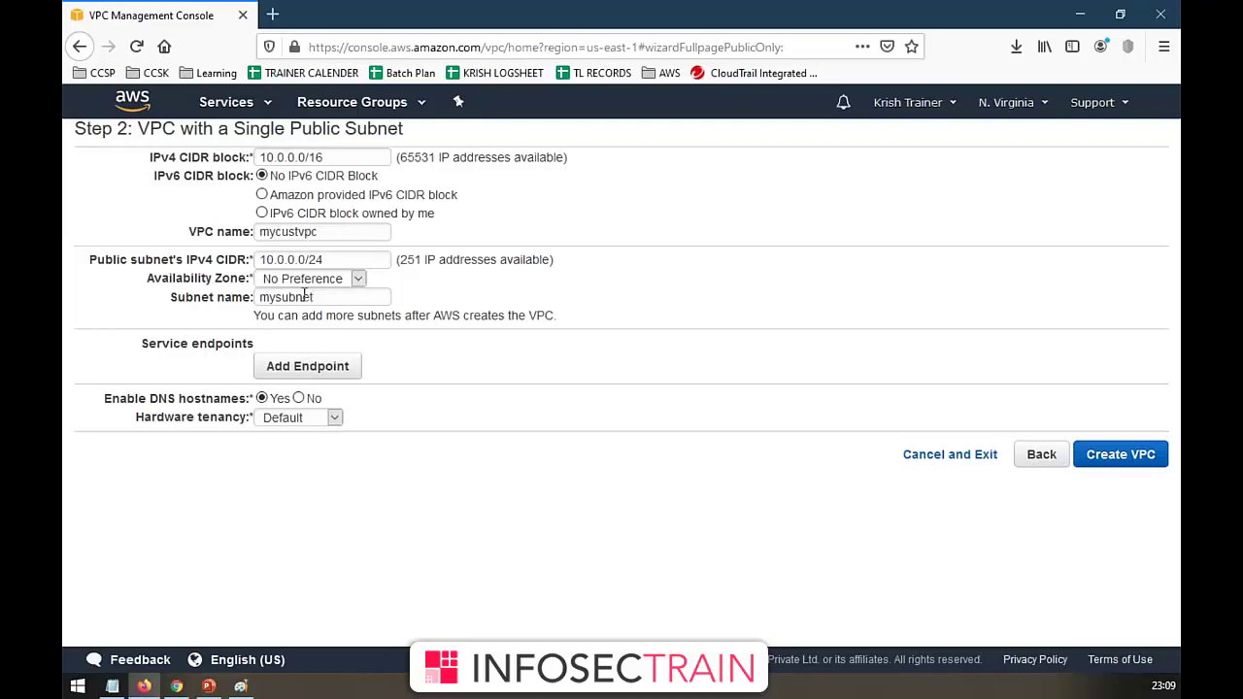
- Create the VPC and select mycustvpc in the VPC list
click(1091, 457)
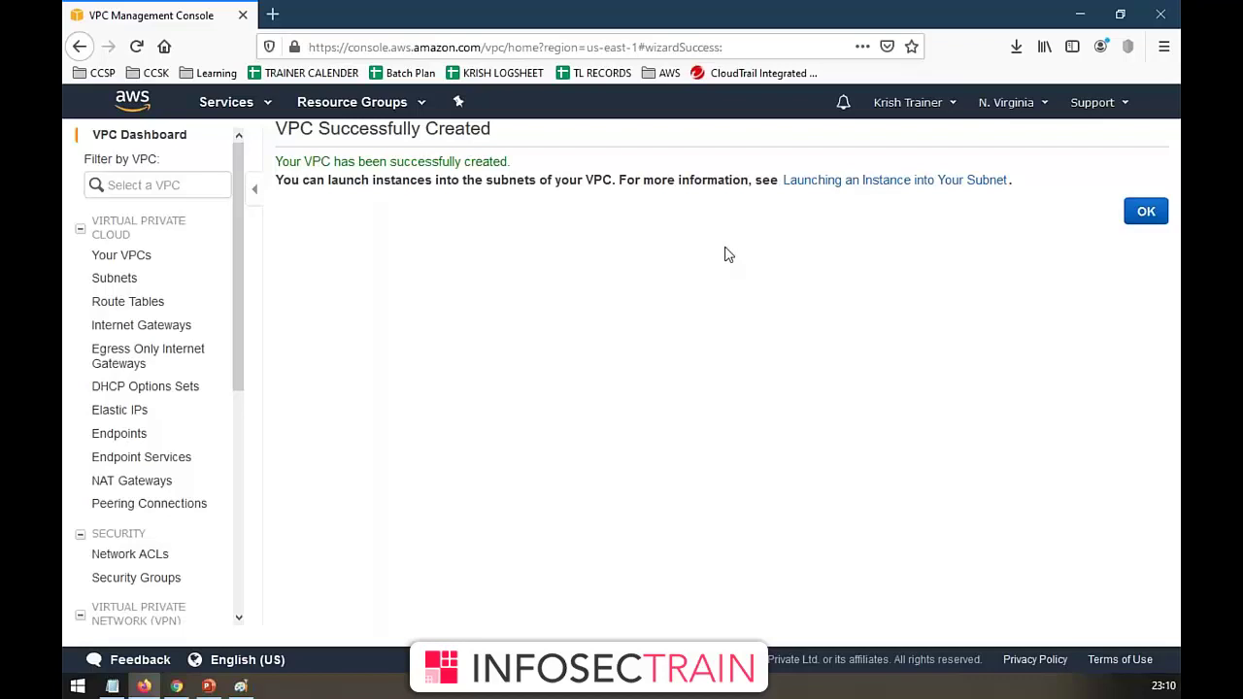
click(1146, 209)
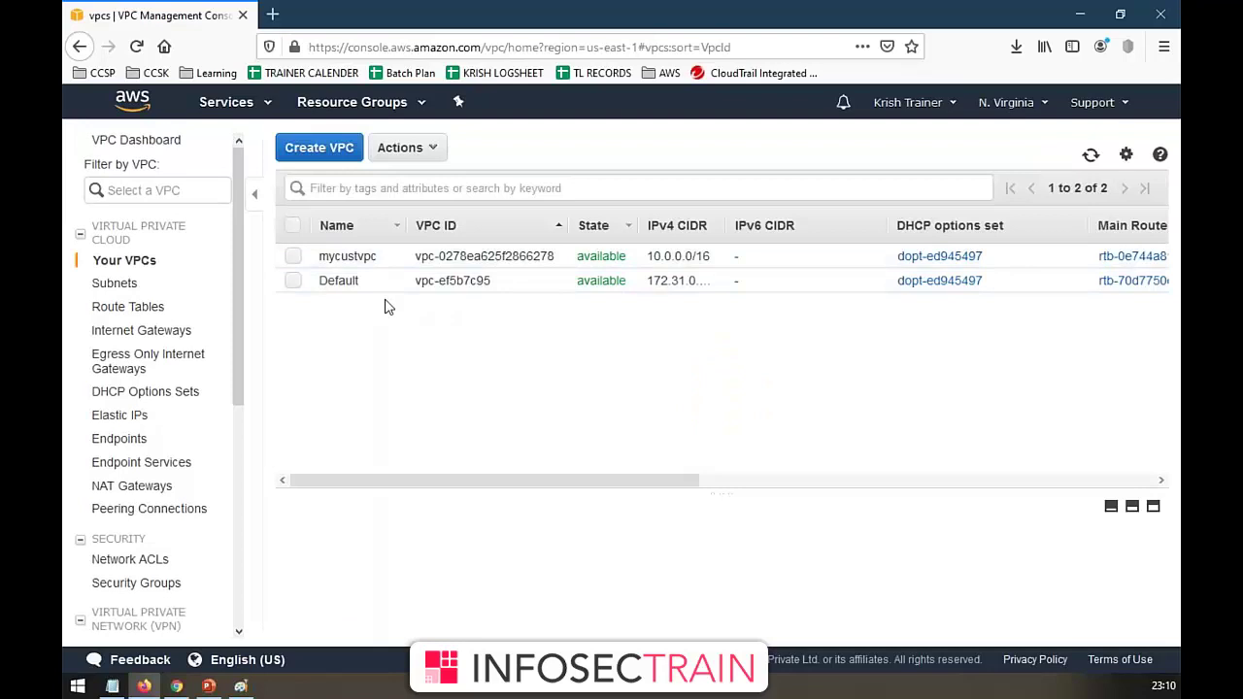
click(341, 260)
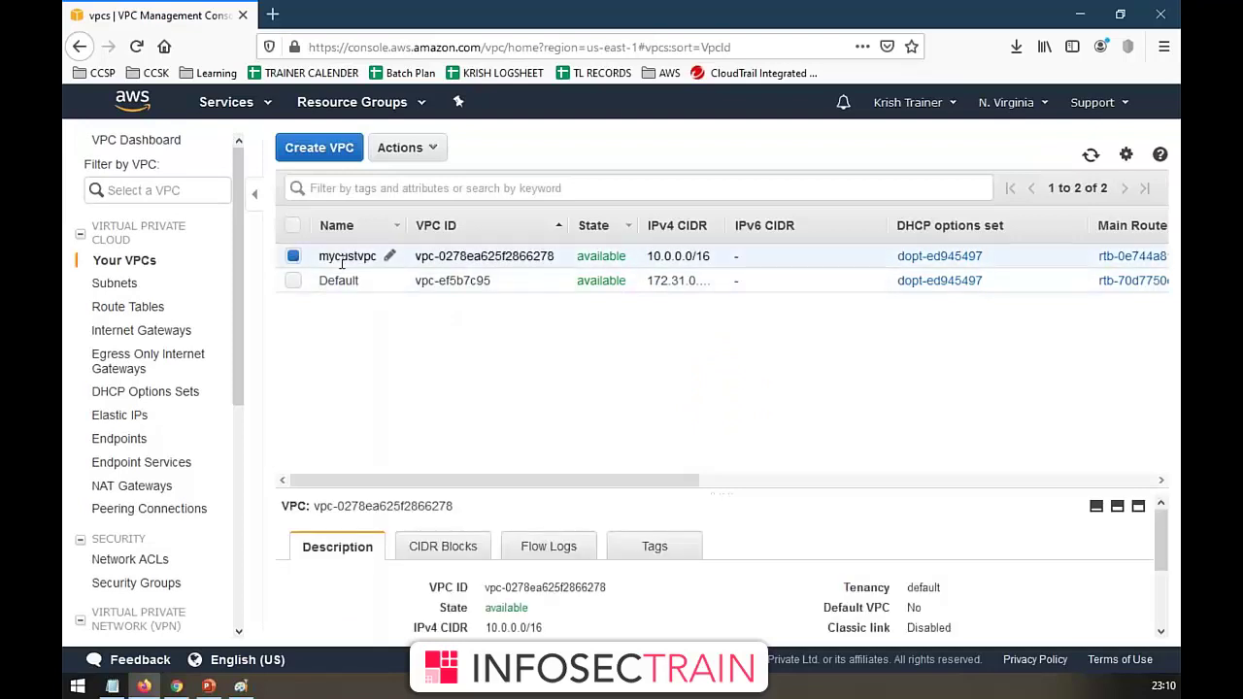
- Open the EC2 service console in a separate browser tab
click(227, 102)
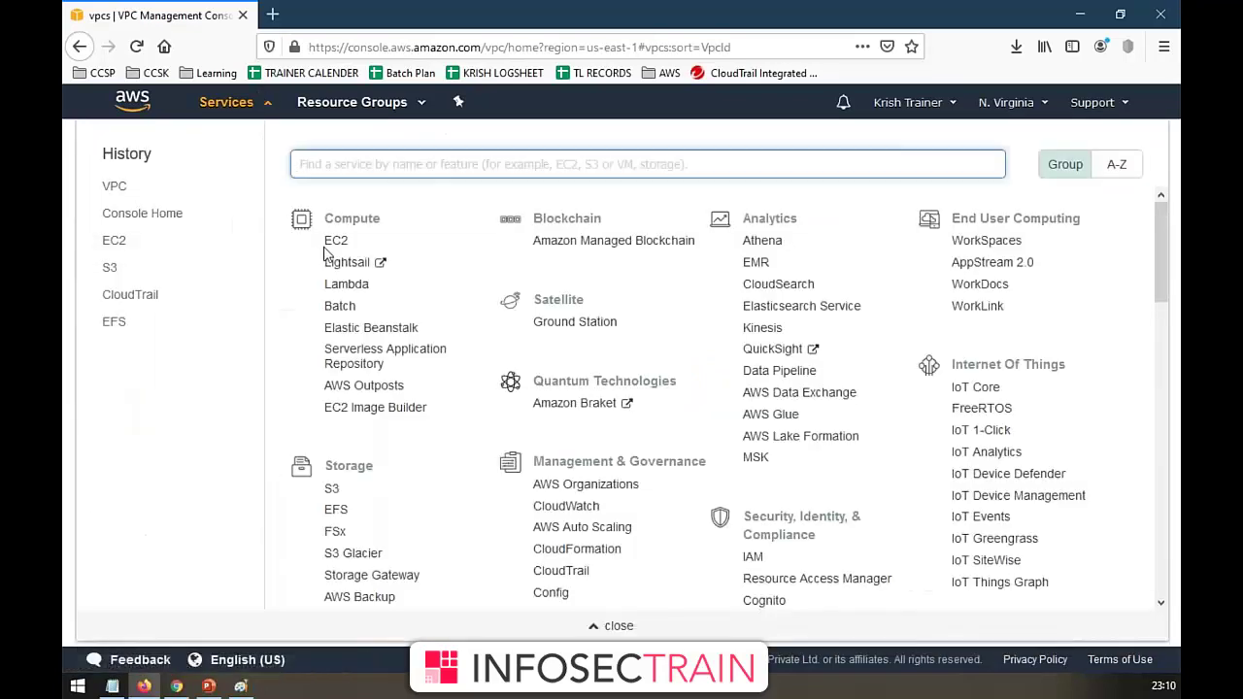
click(336, 241)
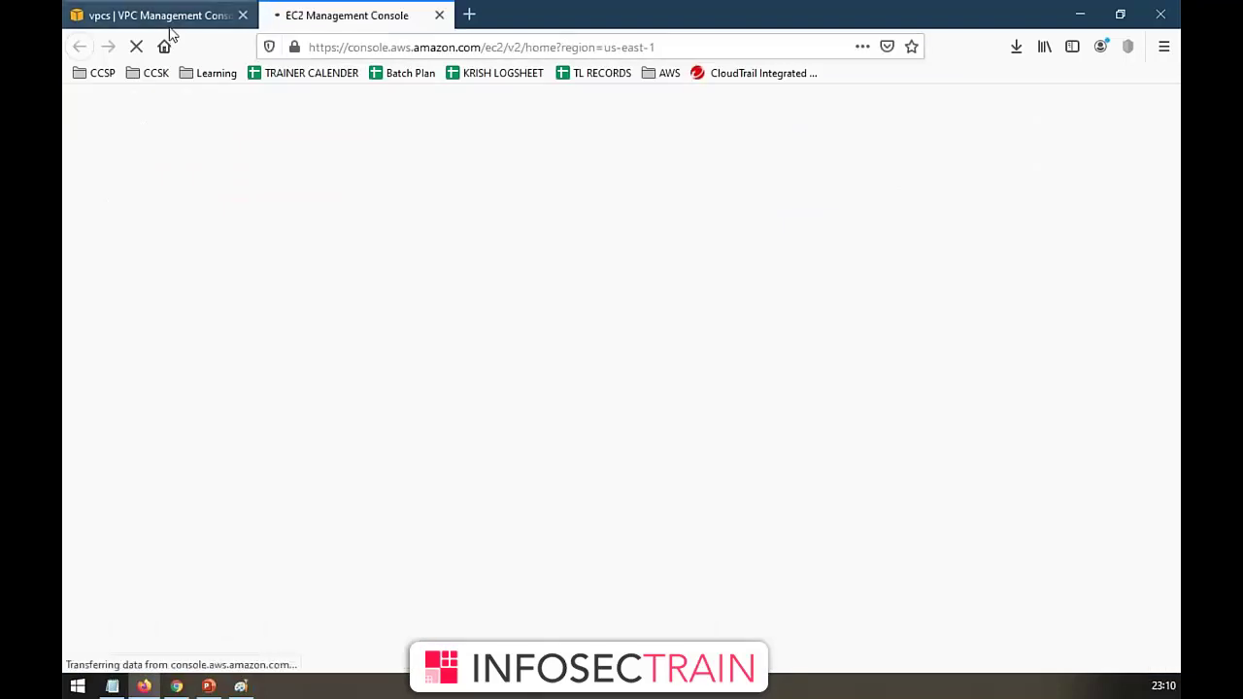
click(165, 16)
click(342, 21)
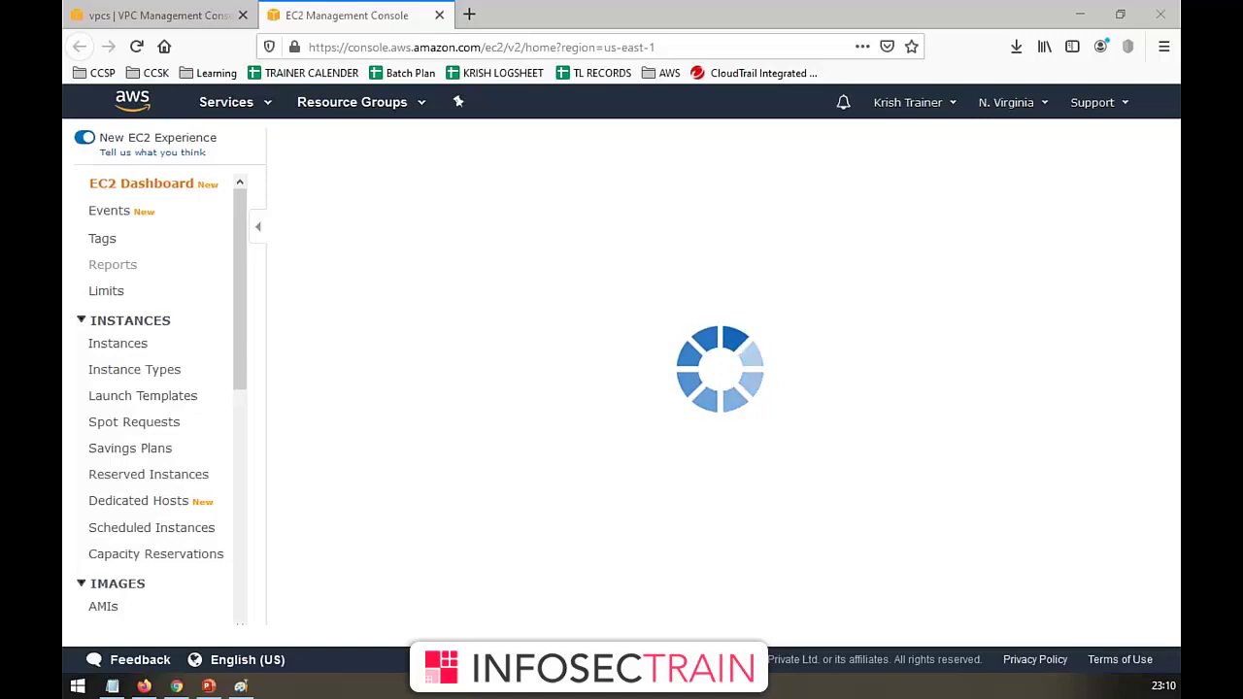
- Examine the inbound and outbound rules of the network ACL belonging to mycustvpc, enlarging the details pane
click(180, 17)
scroll(201, 376, down, 1)
scroll(194, 384, down, 3)
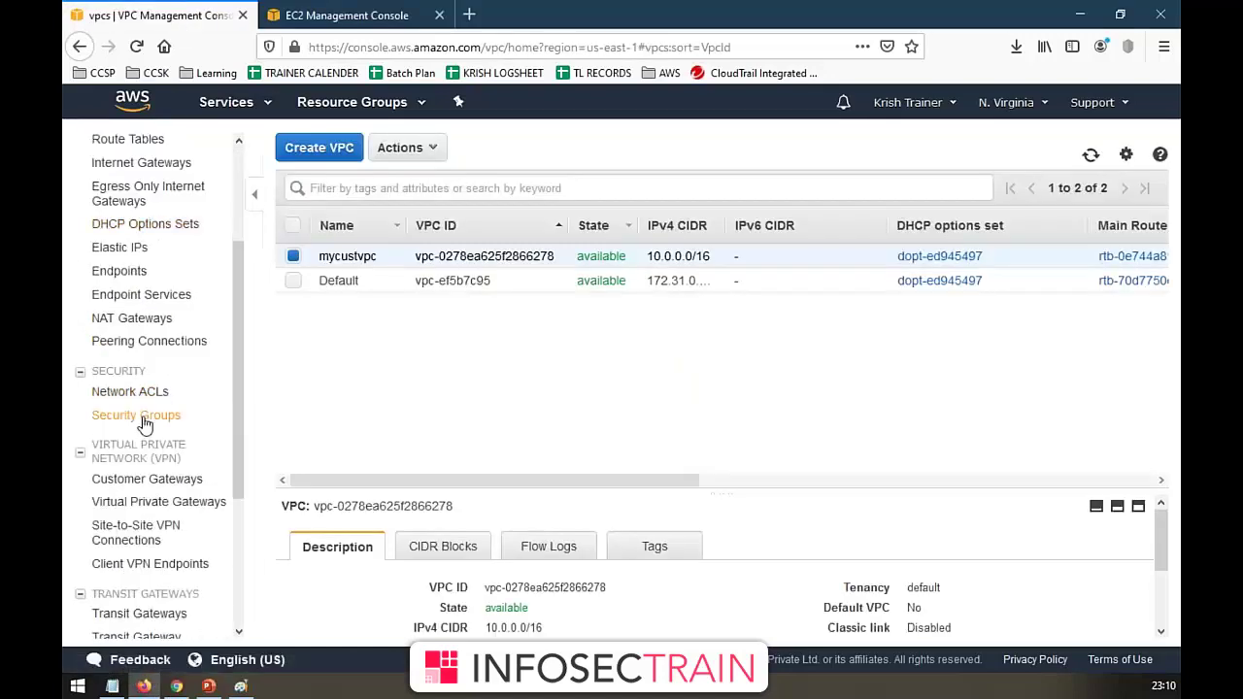
click(131, 394)
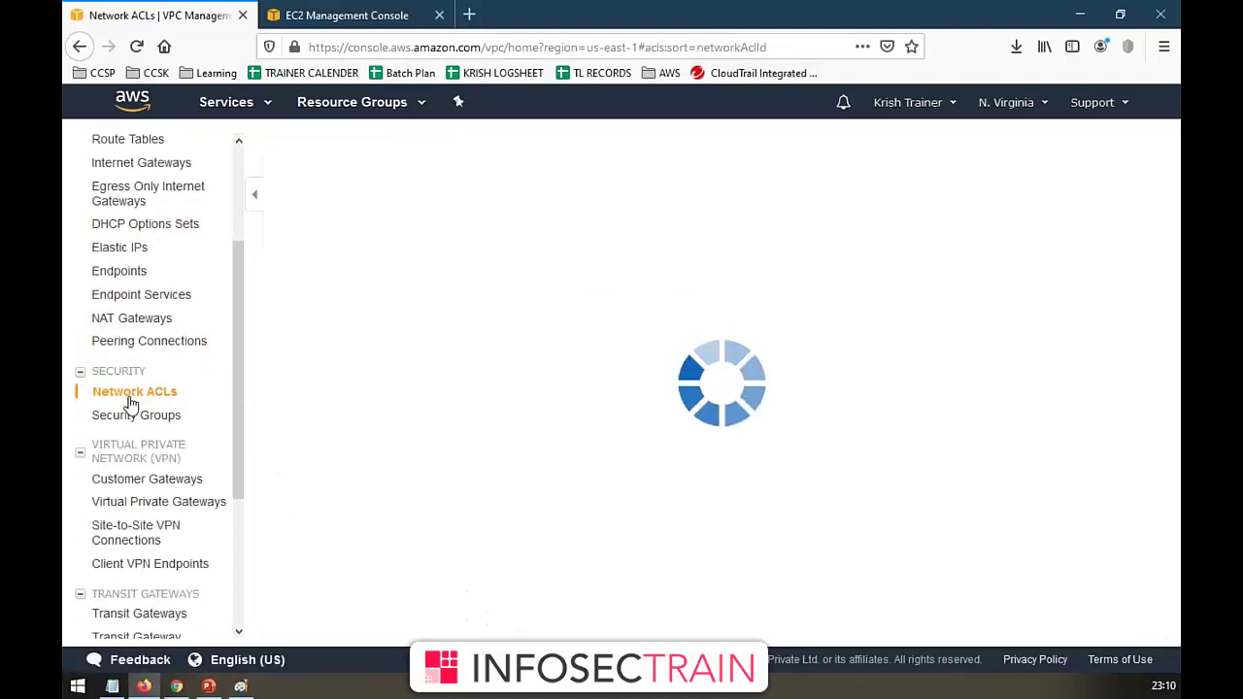
click(480, 256)
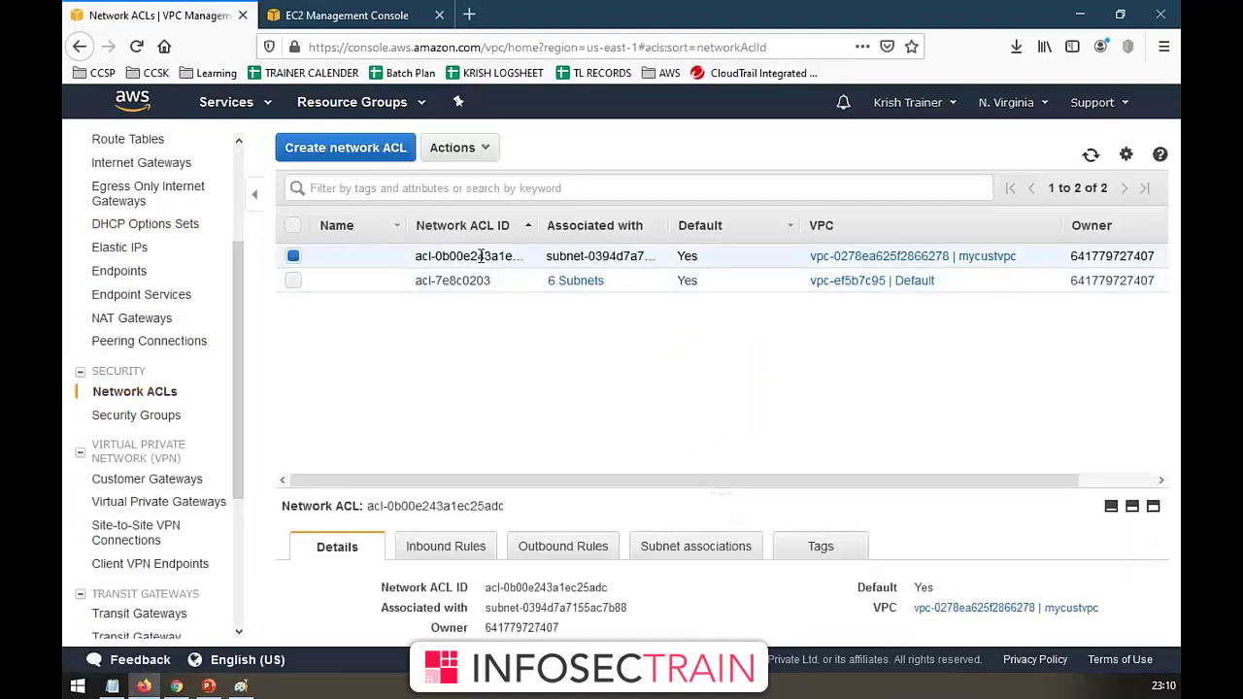
click(446, 546)
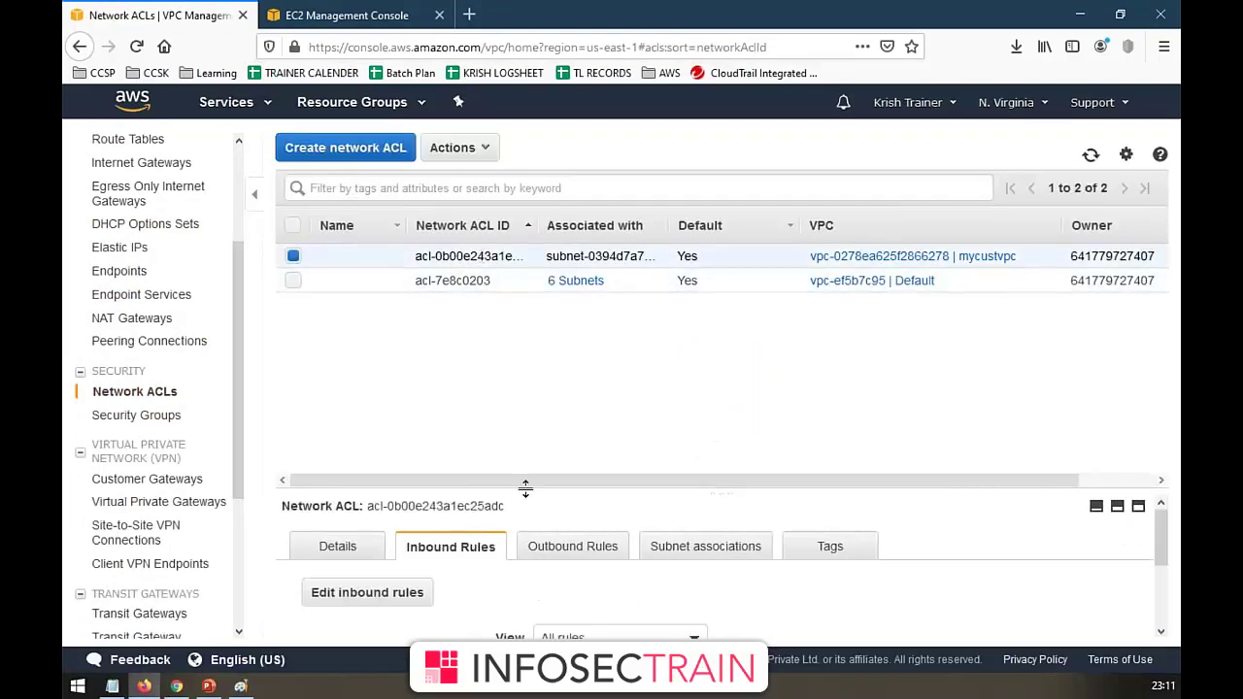
drag(525, 492, 532, 345)
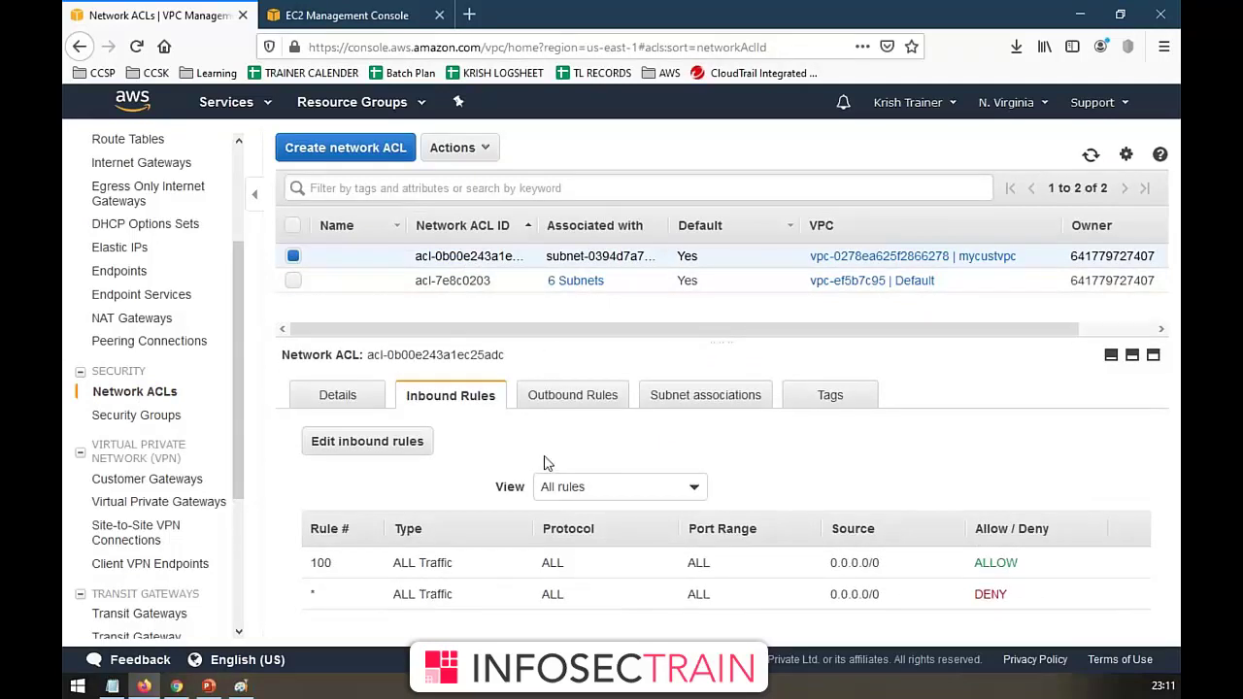
click(557, 392)
click(474, 396)
- Start launching an EC2 instance from the Red Hat Enterprise Linux 8 (64-bit x86) AMI and proceed to the instance details
click(380, 26)
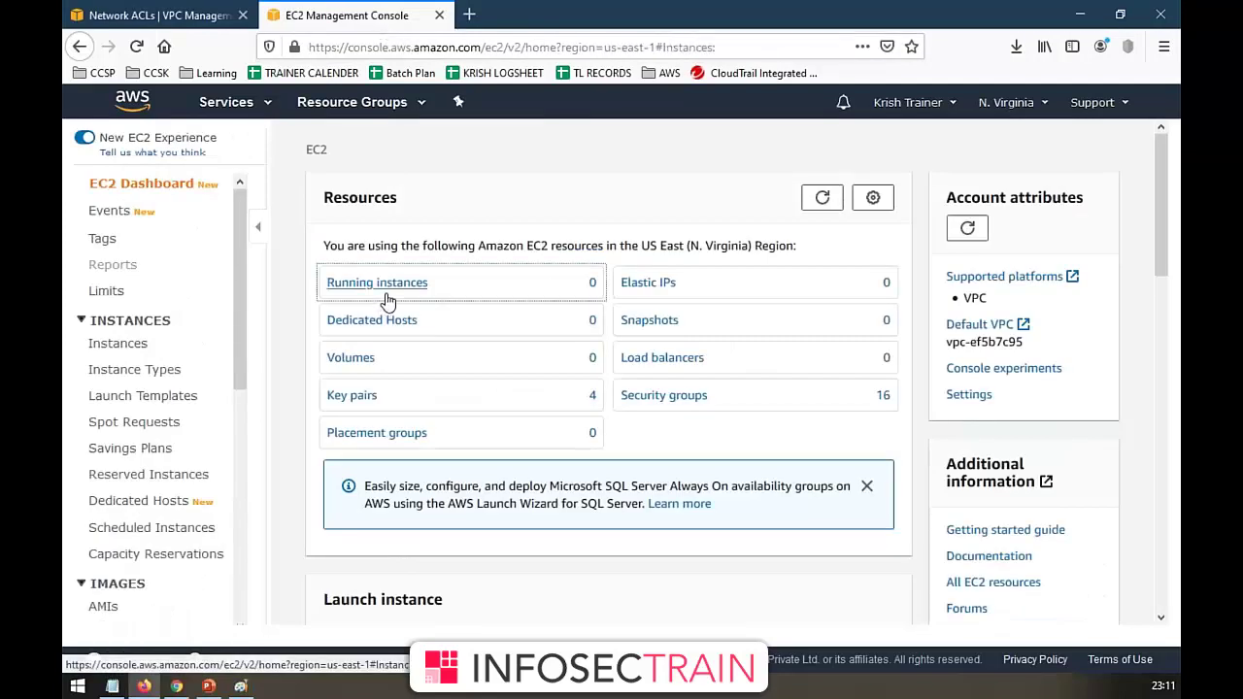
click(383, 283)
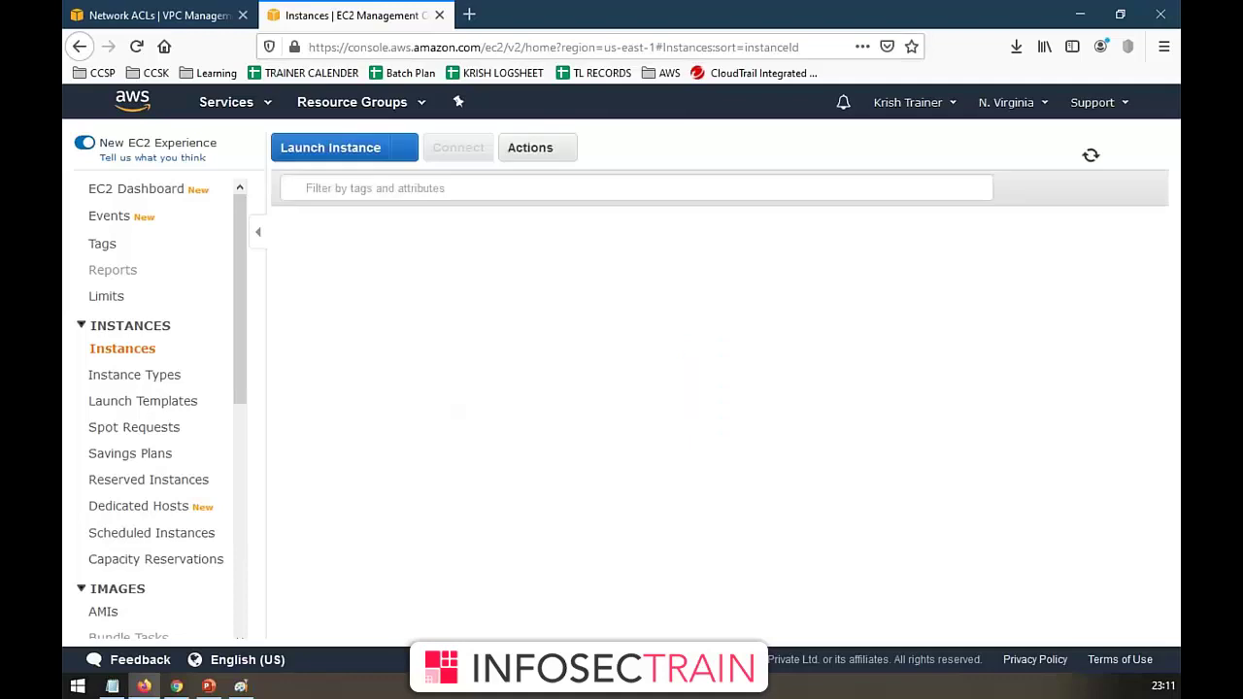
click(330, 148)
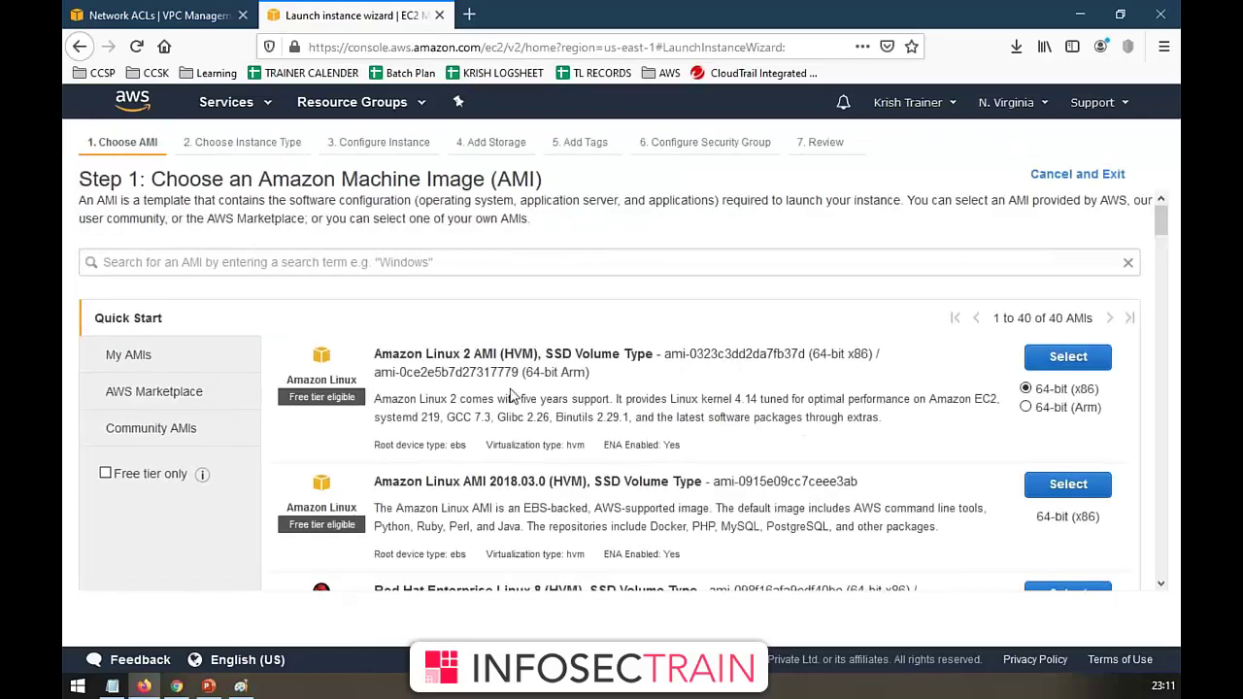
scroll(1035, 400, down, 5)
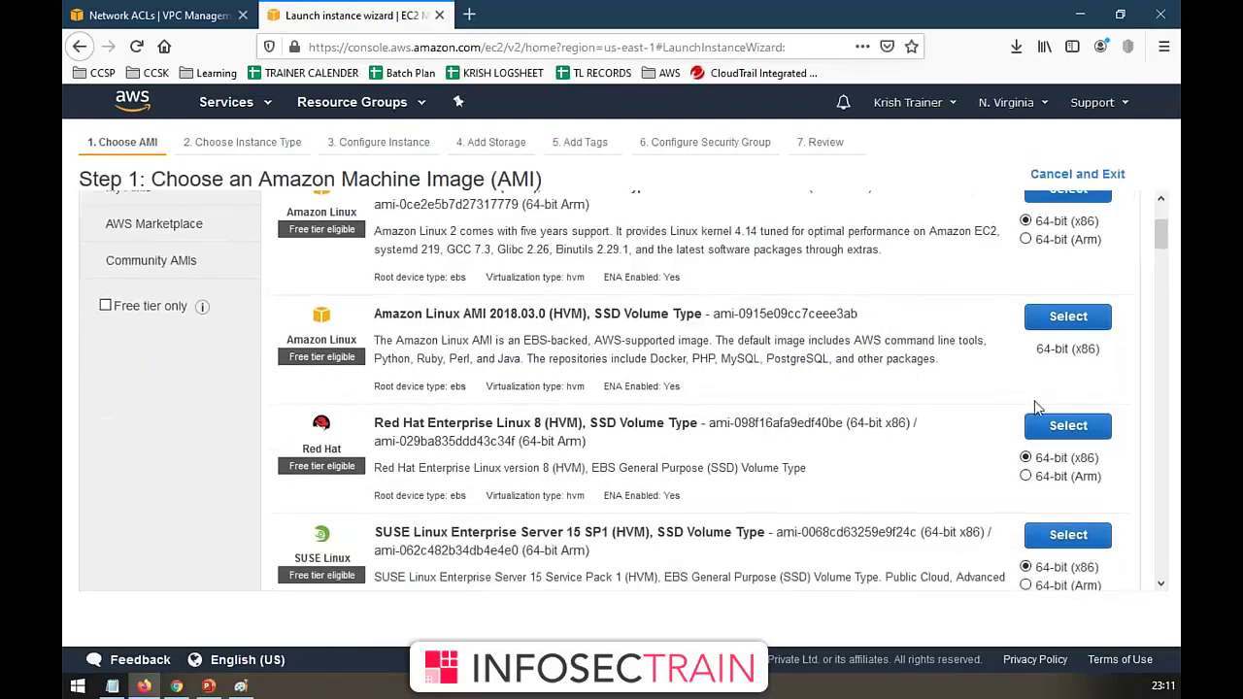
scroll(1031, 388, up, 3)
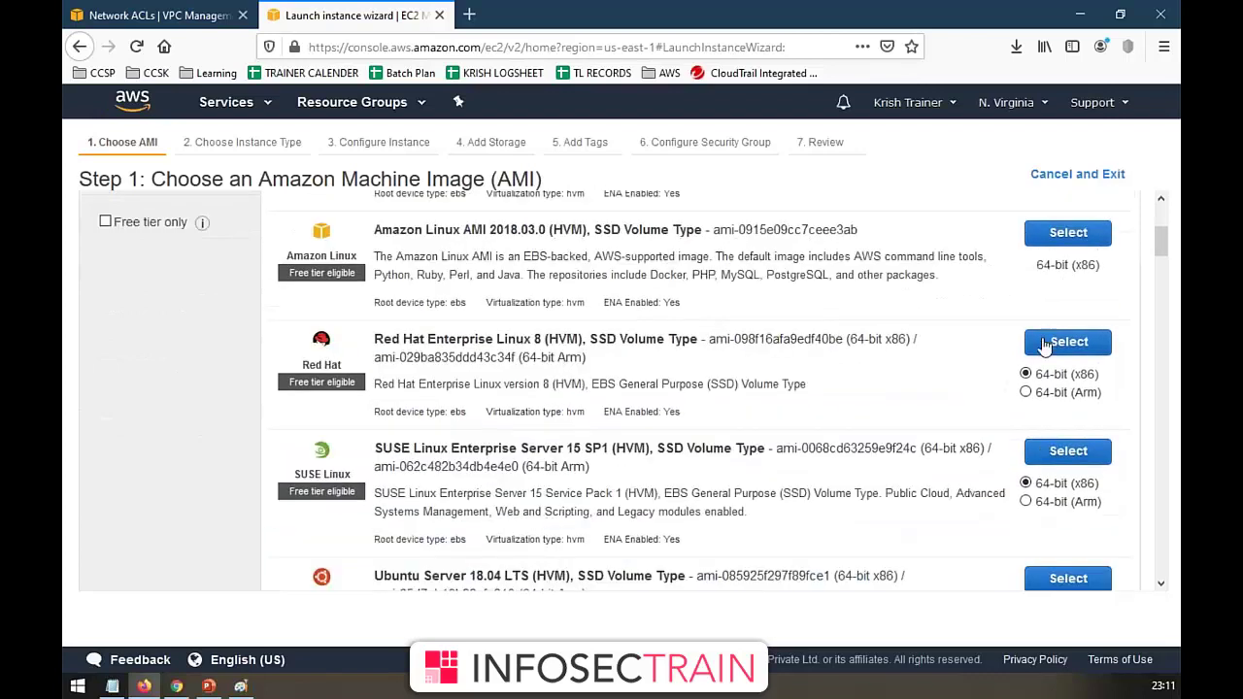
click(1040, 340)
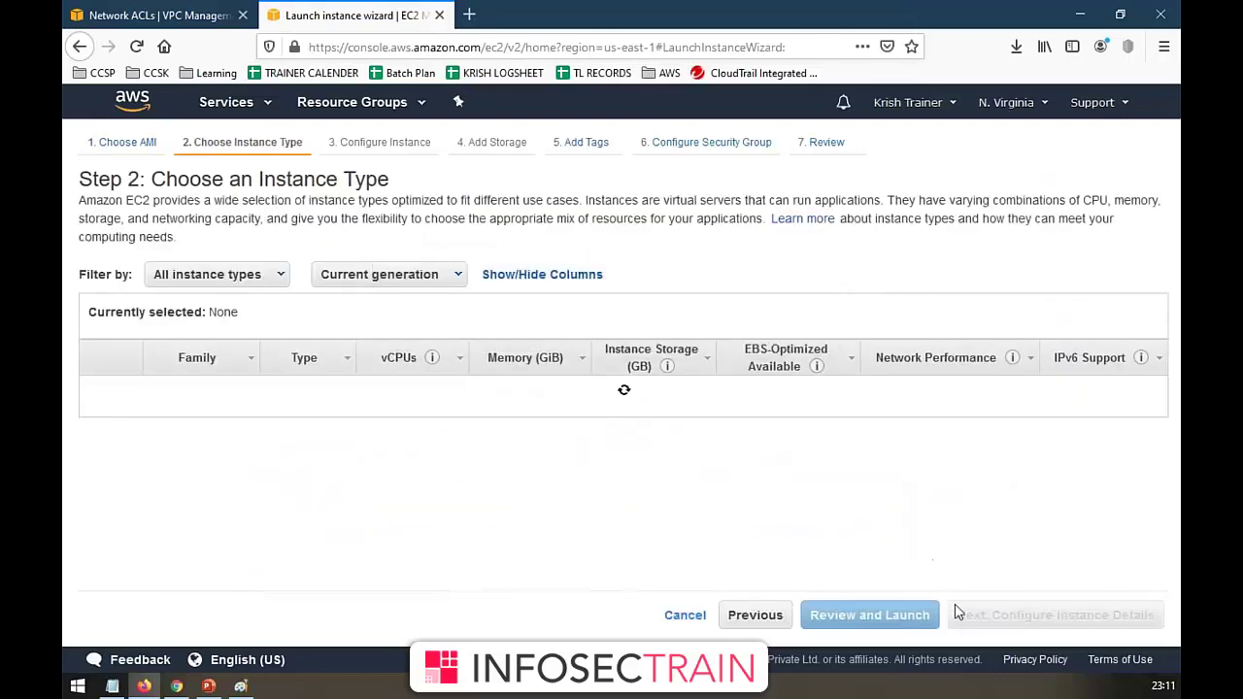
click(1101, 630)
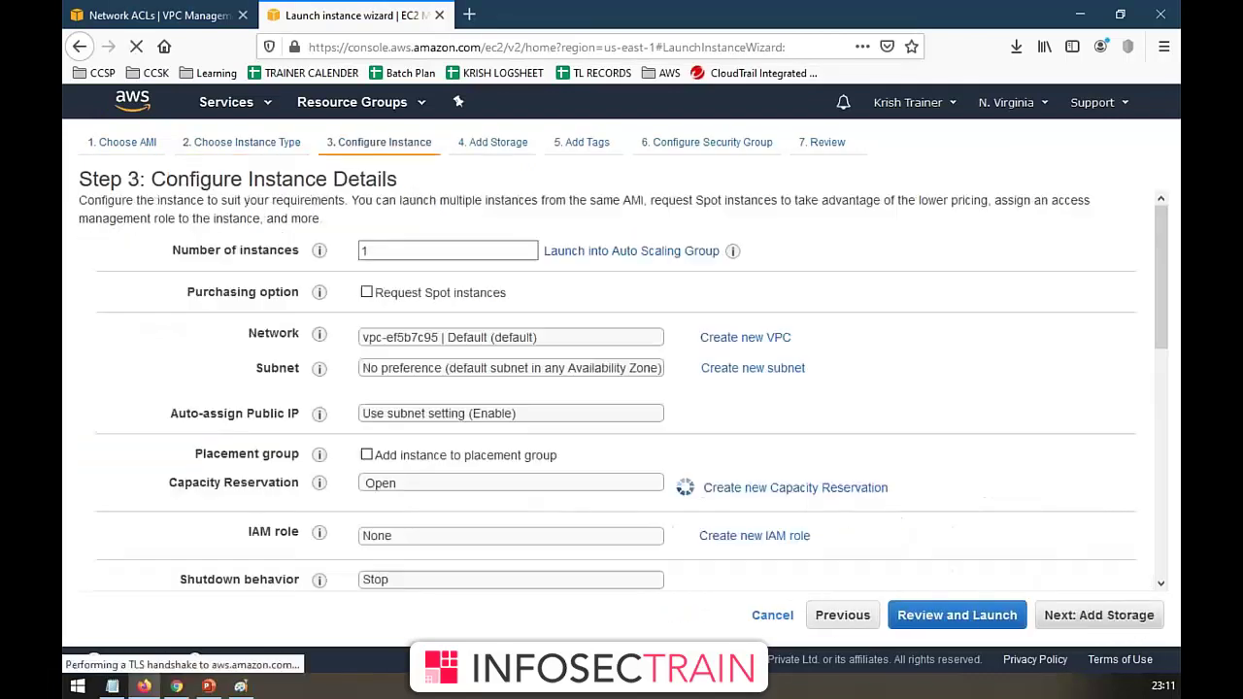
- Choose mycustvpc as the instance's network, check its subnet choice, and cancel the launch wizard
click(491, 340)
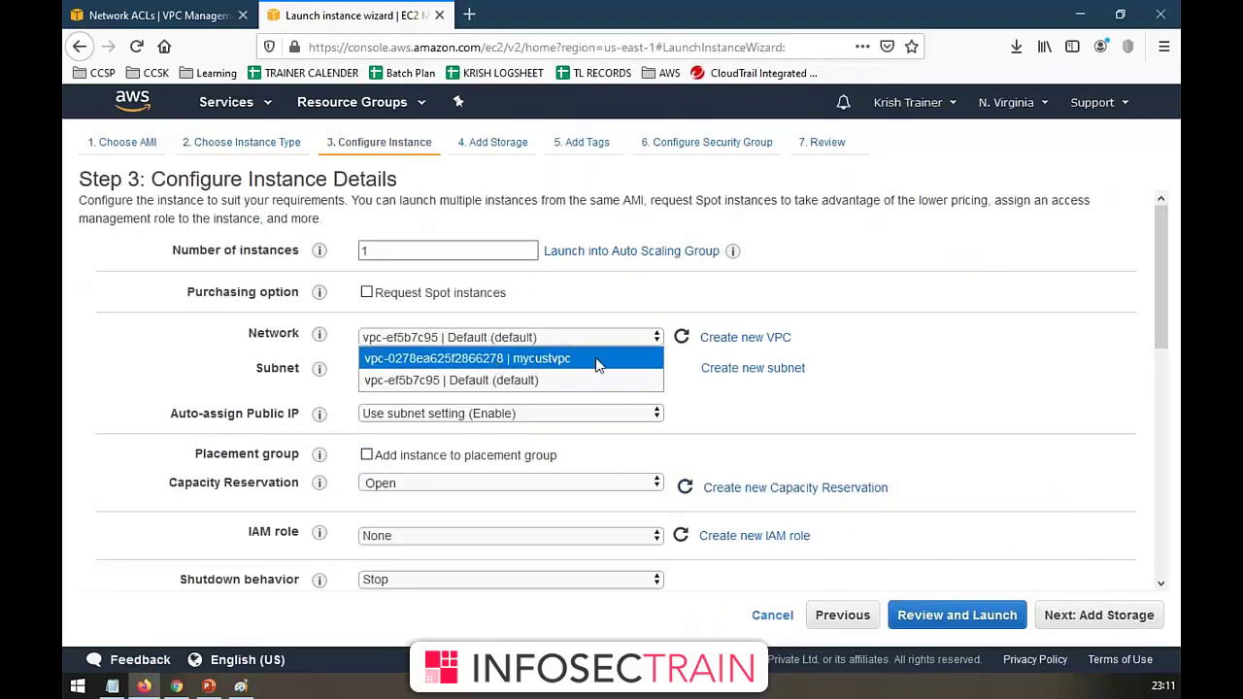
click(599, 361)
click(576, 373)
click(576, 375)
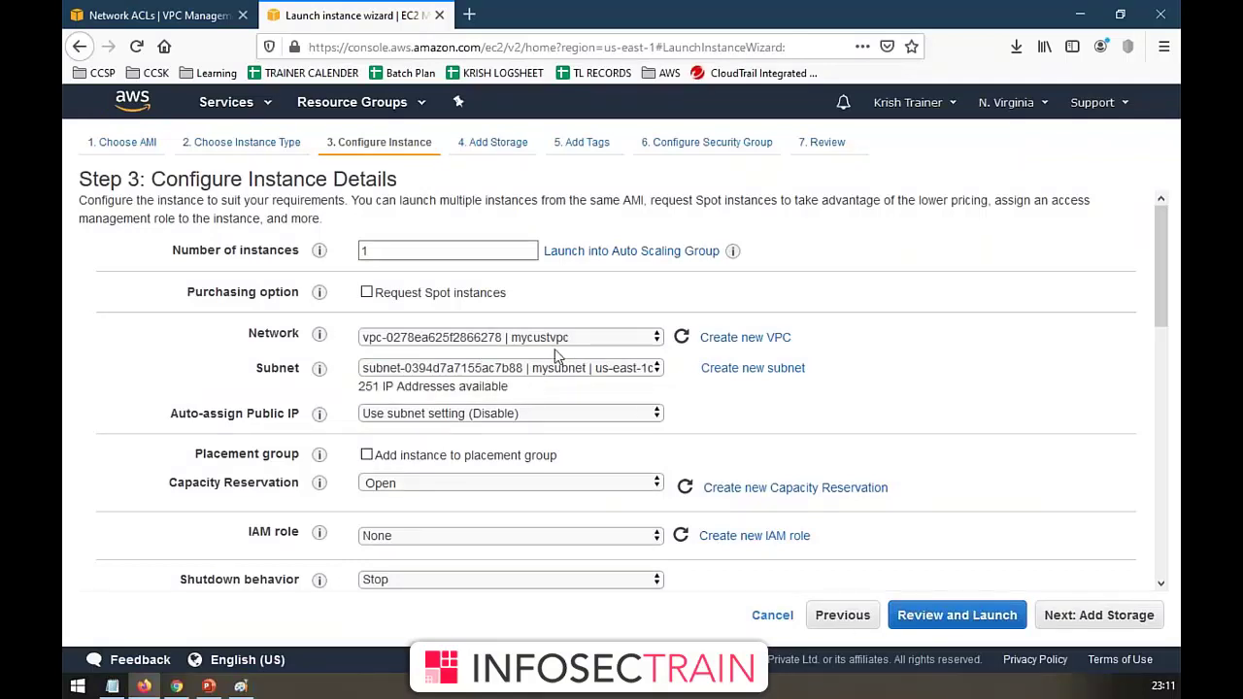
click(785, 619)
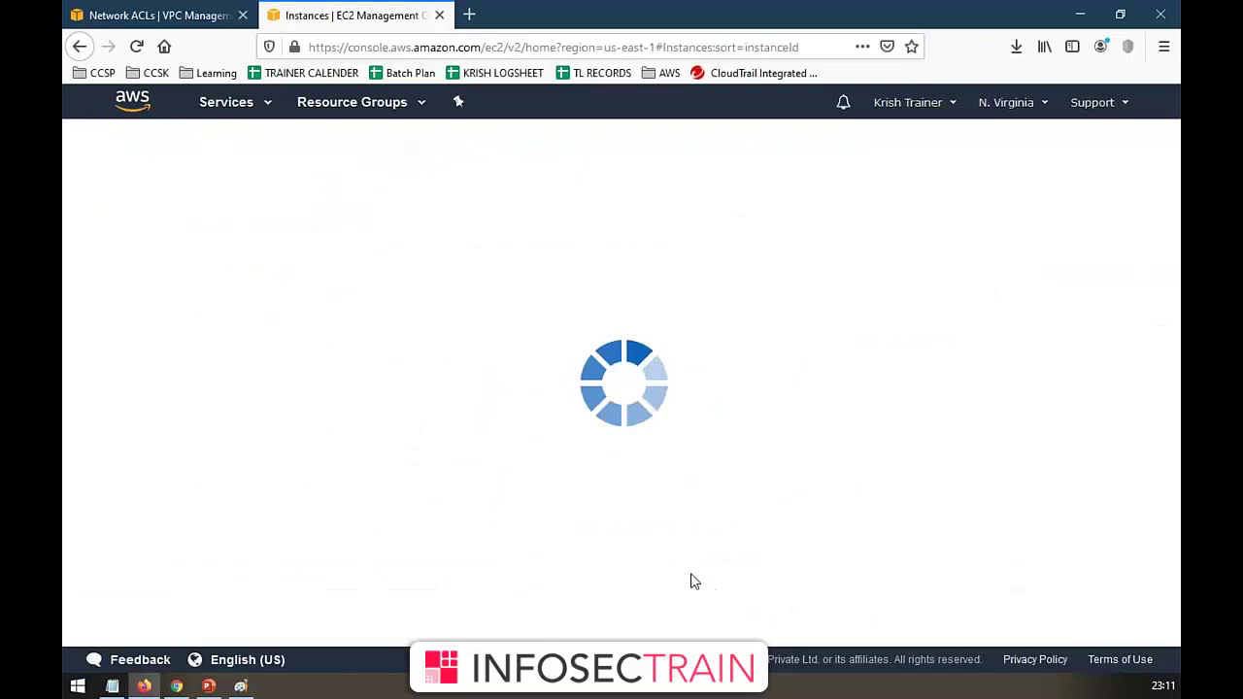
- Return to the VPC console tab and open the VPC dashboard
click(150, 16)
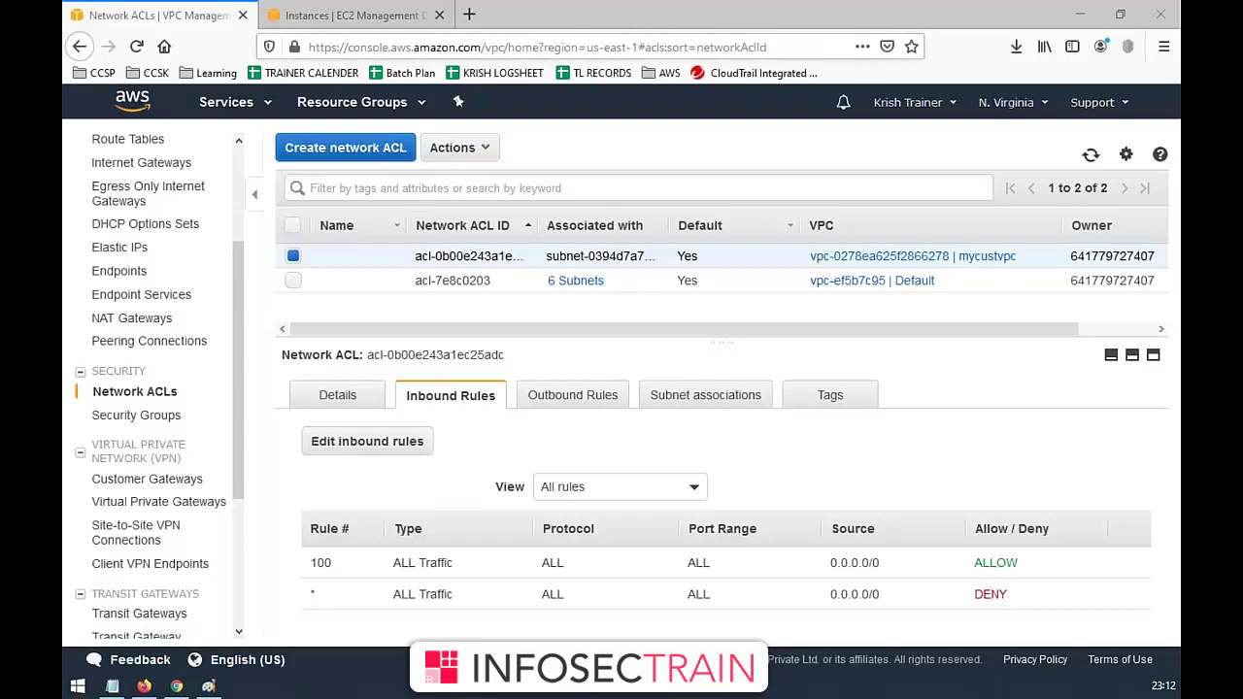
scroll(208, 300, up, 3)
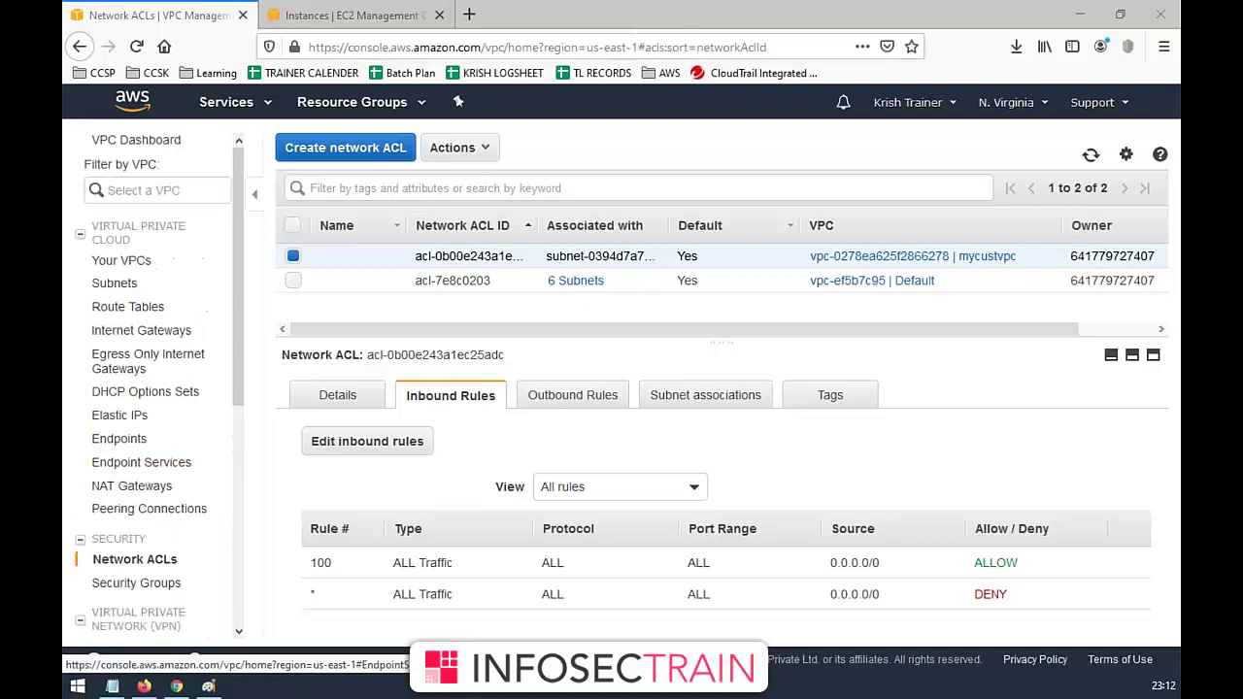
click(132, 260)
click(146, 140)
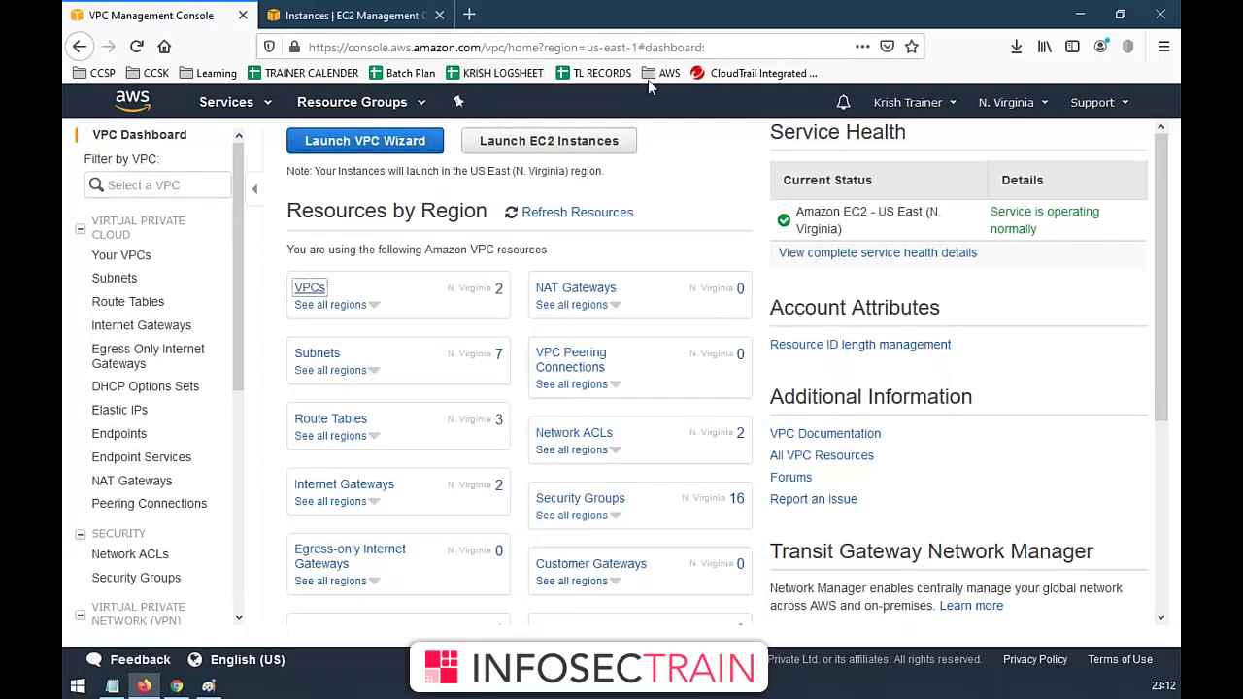
- Handwrite a circled "public" on the VPC dashboard with the annotation pen and draw a large tilted four-sided outline below it
key(ctrl+shift+1)
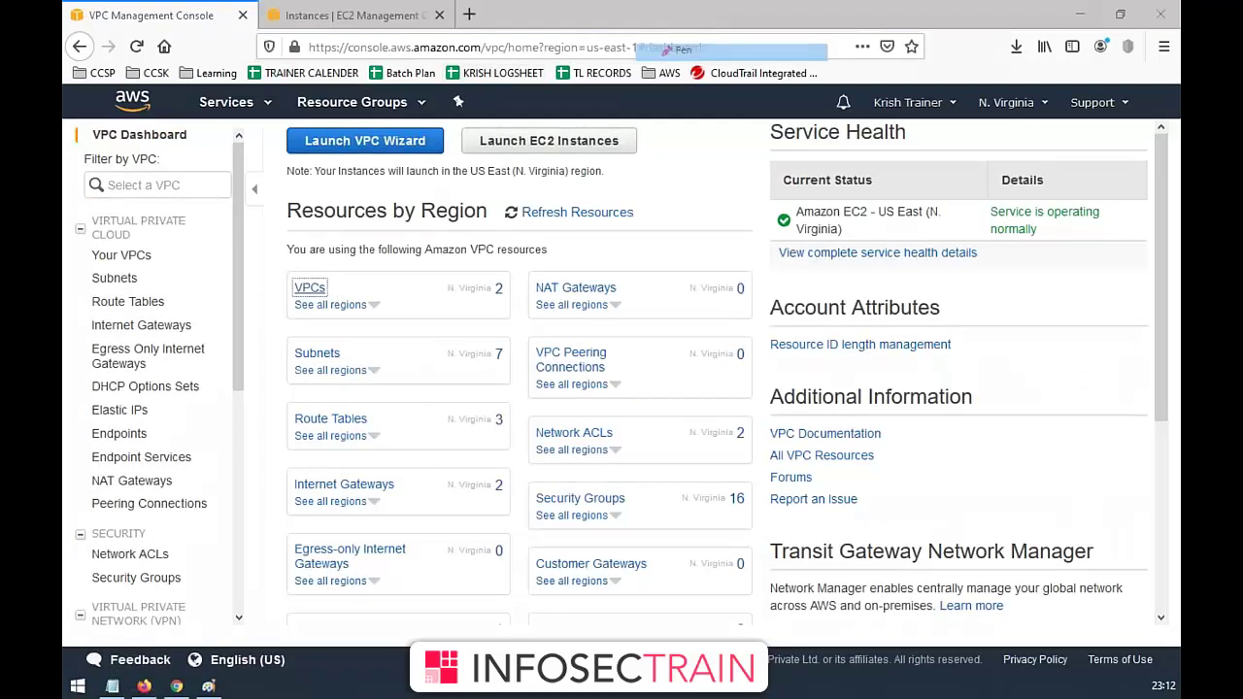
mouse_move(670, 190)
mouse_down()
mouse_move(674, 199)
mouse_move(707, 178)
mouse_move(680, 145)
mouse_move(694, 156)
mouse_up()
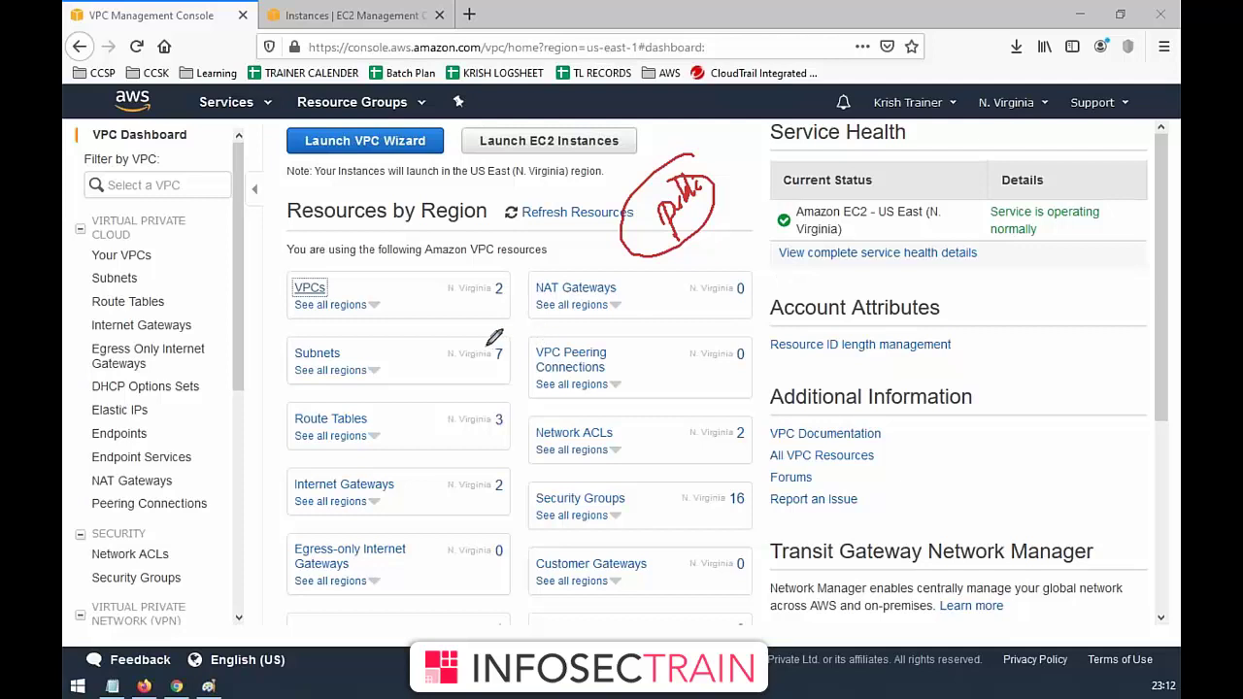
drag(496, 340, 604, 517)
mouse_move(495, 340)
mouse_down()
mouse_move(785, 175)
mouse_move(886, 335)
mouse_up()
drag(610, 512, 899, 325)
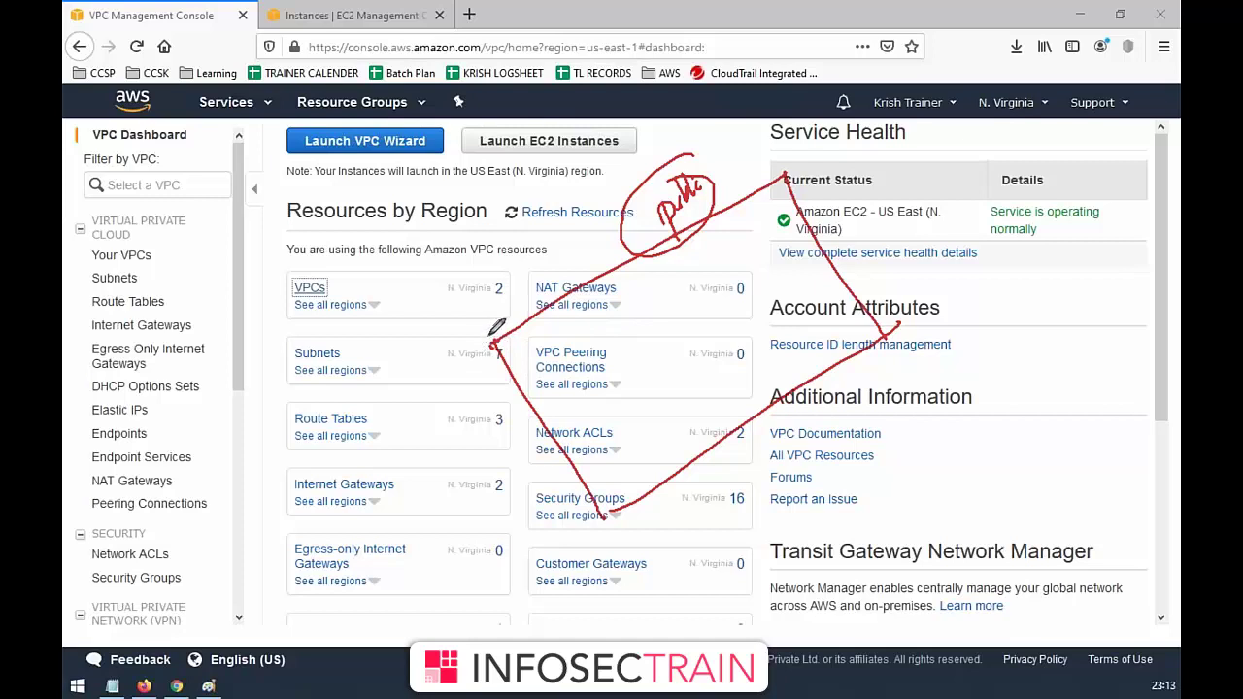
- Handwrite "logical" with the annotation pen near the outline's right corner, circle it, and underline it with strokes
drag(873, 262, 870, 292)
mouse_move(901, 275)
mouse_down()
mouse_move(893, 286)
mouse_move(932, 261)
mouse_move(956, 217)
mouse_move(908, 320)
mouse_move(933, 200)
mouse_up()
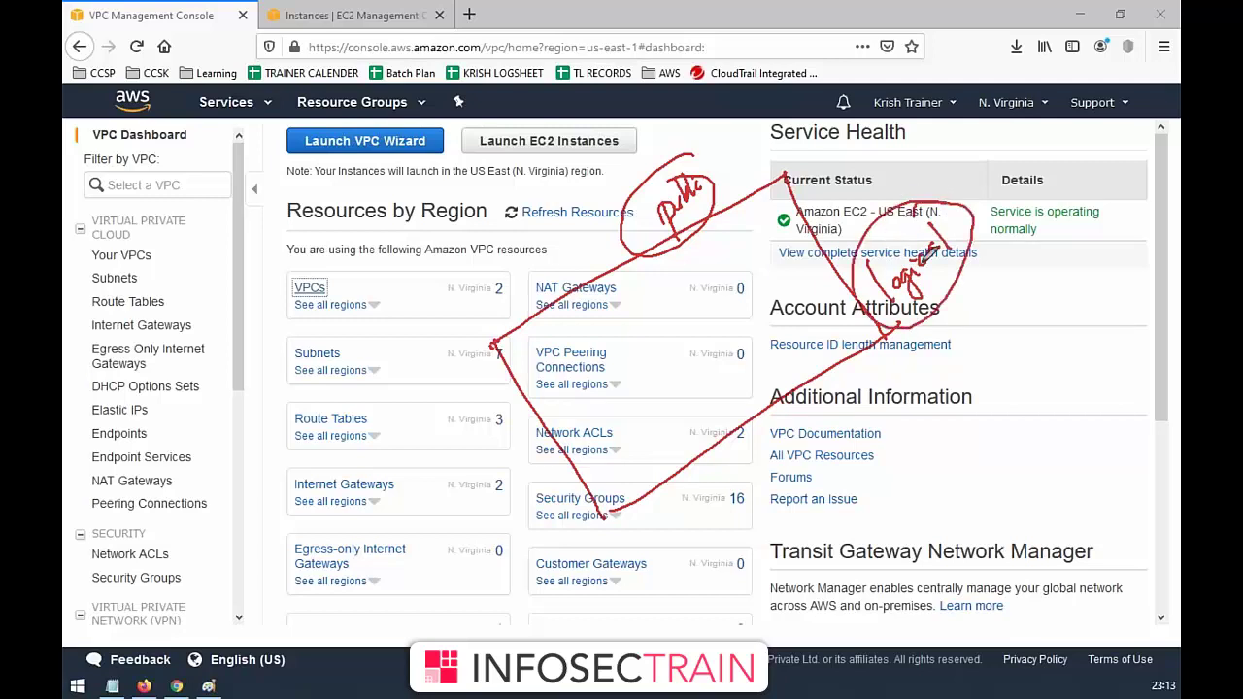
drag(917, 297, 1018, 200)
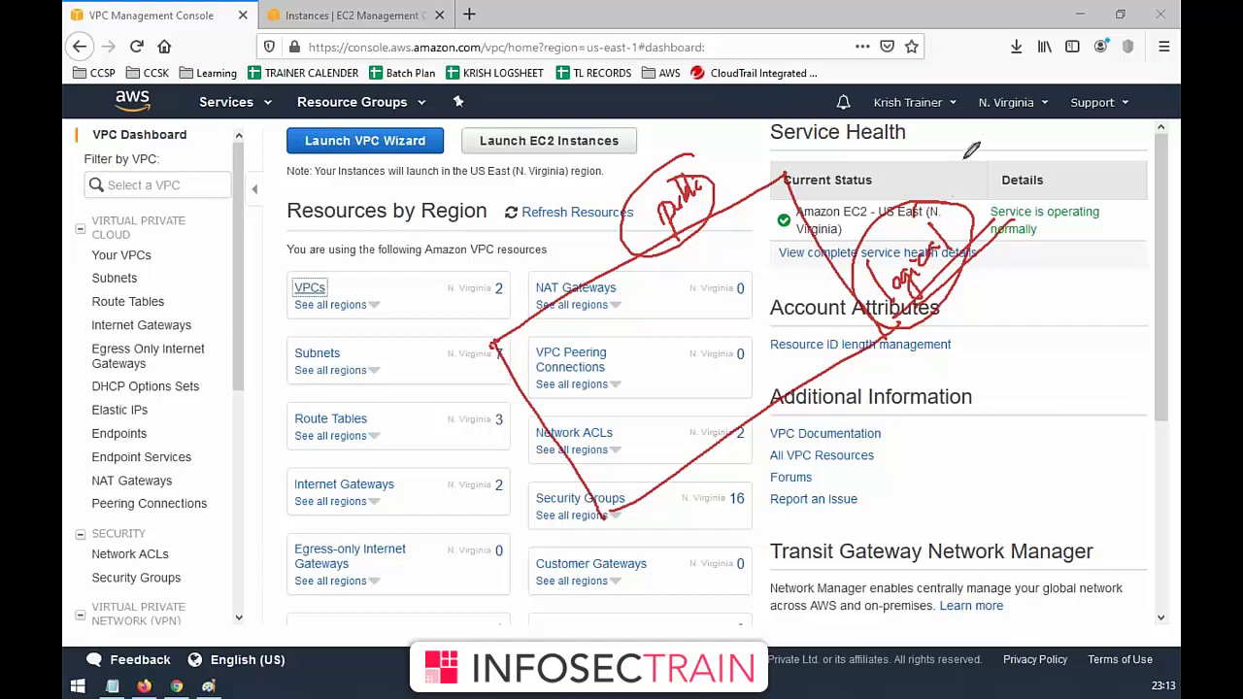
- Tick the VPC sidebar entries from Subnets down to Peering Connections with the annotation pen, and erase all annotations
drag(114, 281, 151, 259)
mouse_move(133, 309)
mouse_down()
mouse_move(168, 292)
mouse_move(175, 312)
mouse_up()
drag(147, 356, 172, 339)
drag(151, 379, 168, 368)
mouse_move(145, 413)
mouse_down()
mouse_move(165, 406)
mouse_move(163, 428)
mouse_up()
drag(155, 459, 173, 444)
drag(145, 491, 167, 476)
drag(158, 522, 171, 513)
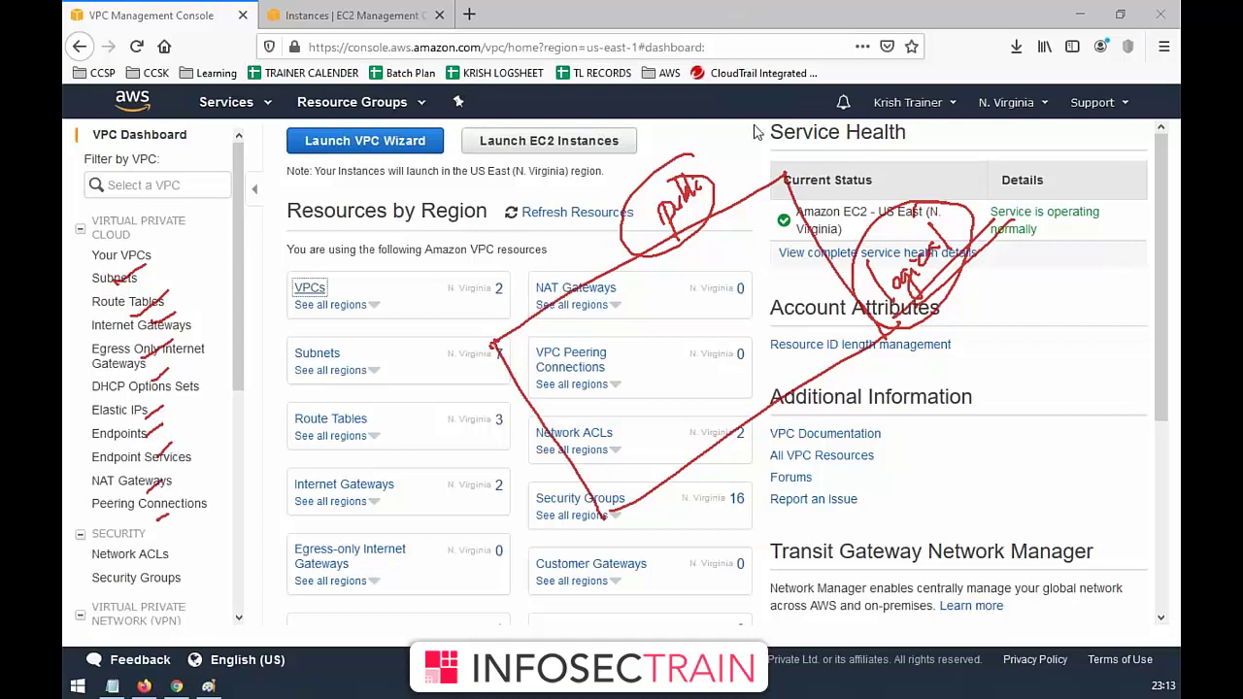
key(e)
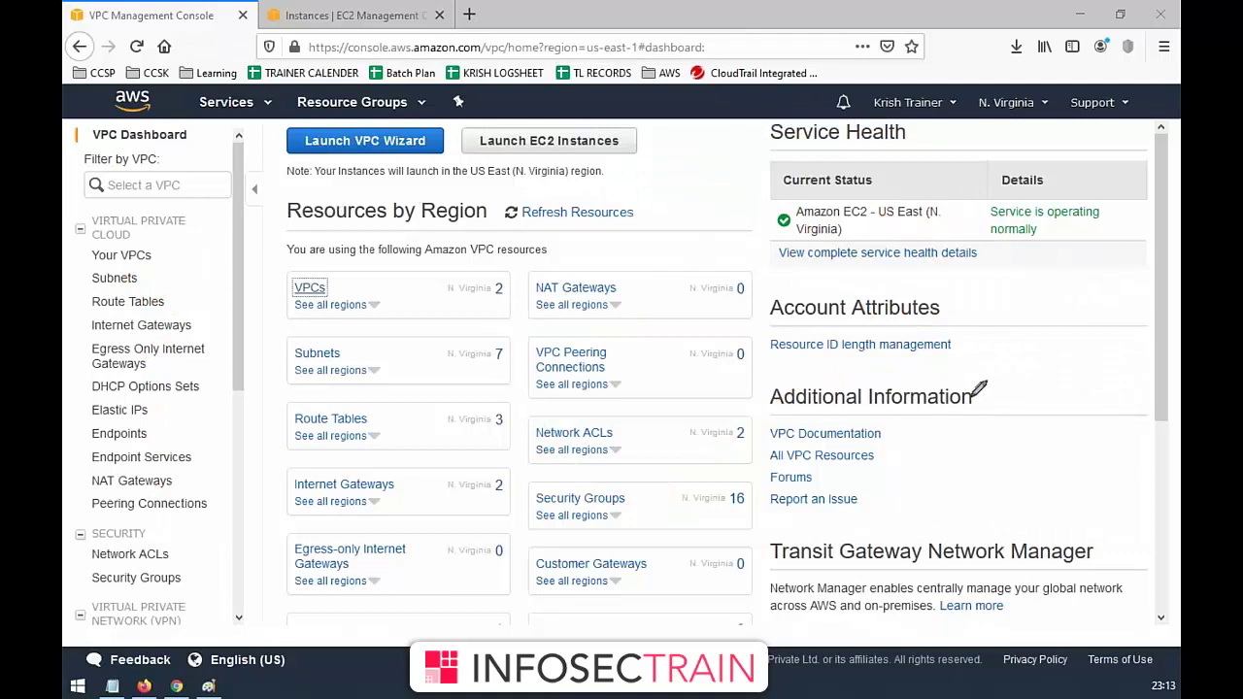
- Handwrite a circled "SDN", draw boxed "R", "S" and "F" with a "Control" block above them, and clear the annotations
mouse_move(994, 422)
mouse_down()
mouse_move(991, 450)
mouse_move(1037, 387)
mouse_move(1030, 364)
mouse_up()
drag(983, 298, 998, 311)
click(1007, 305)
mouse_move(1026, 268)
mouse_down()
mouse_move(1017, 287)
mouse_move(1042, 243)
mouse_up()
mouse_move(969, 293)
mouse_down()
mouse_move(961, 321)
mouse_move(1018, 278)
mouse_move(1028, 242)
mouse_move(1037, 294)
mouse_up()
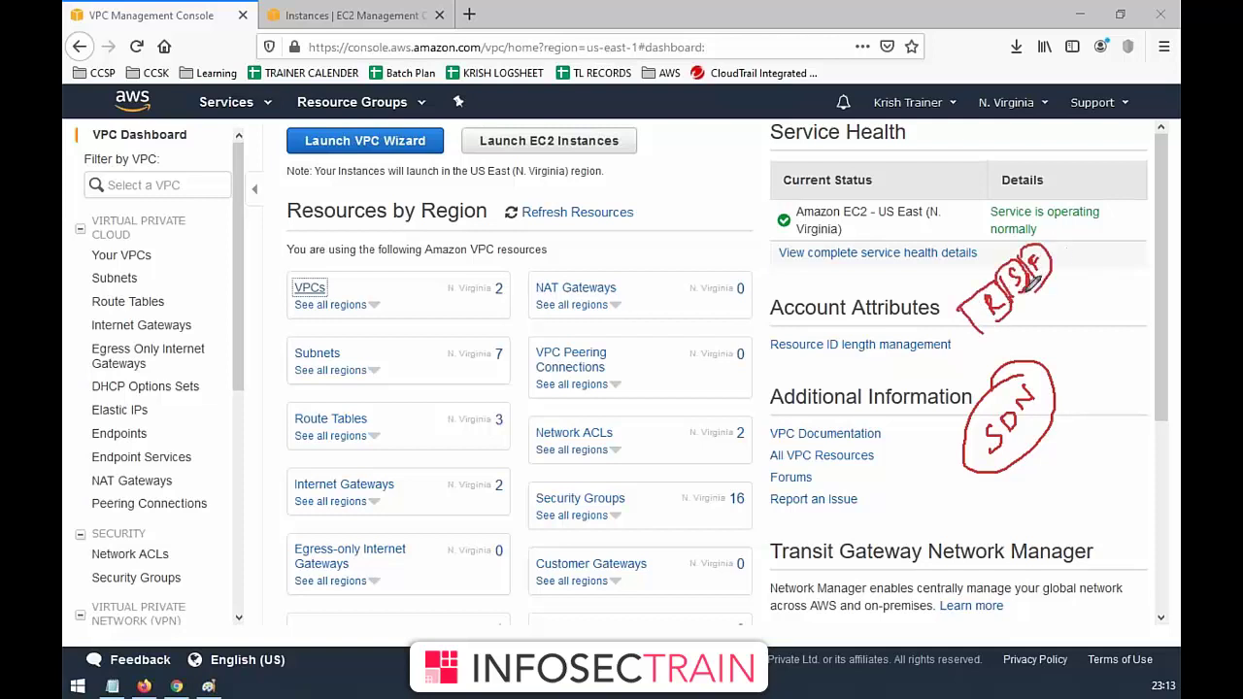
mouse_move(950, 276)
mouse_down()
mouse_move(1010, 222)
mouse_move(1057, 250)
mouse_up()
mouse_move(923, 258)
mouse_down()
mouse_move(931, 268)
mouse_move(997, 188)
mouse_move(1029, 212)
mouse_move(962, 243)
mouse_move(995, 211)
mouse_move(979, 219)
mouse_up()
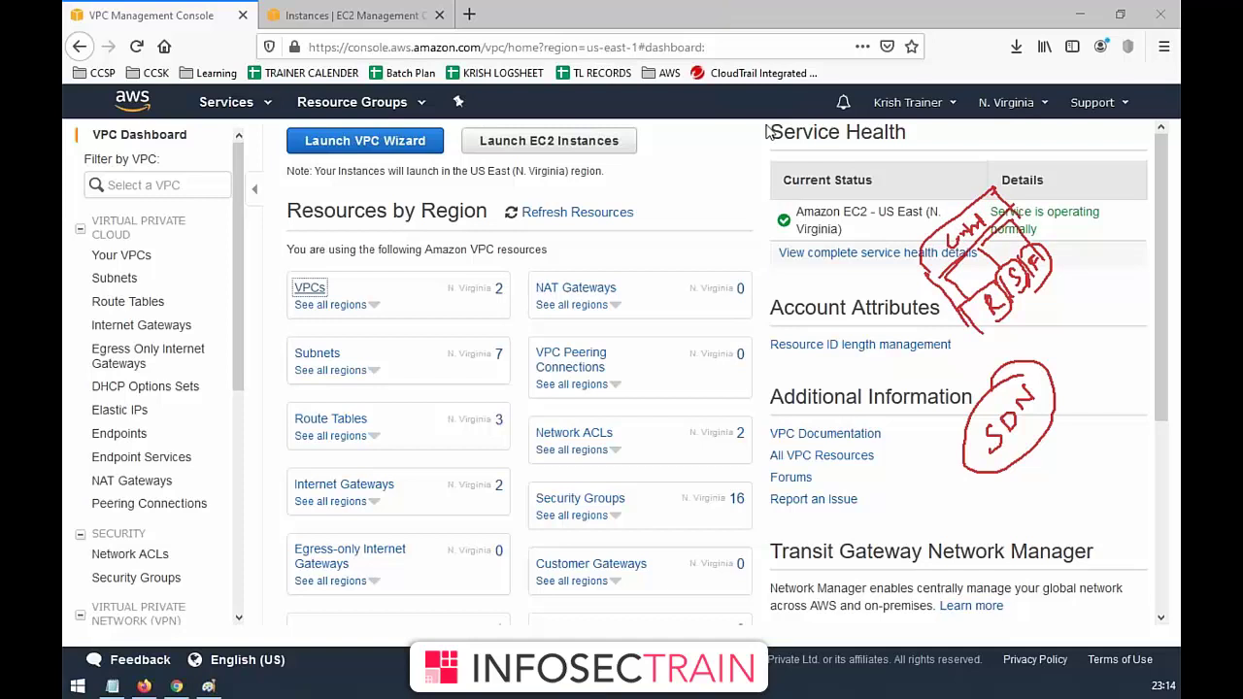
key(Escape)
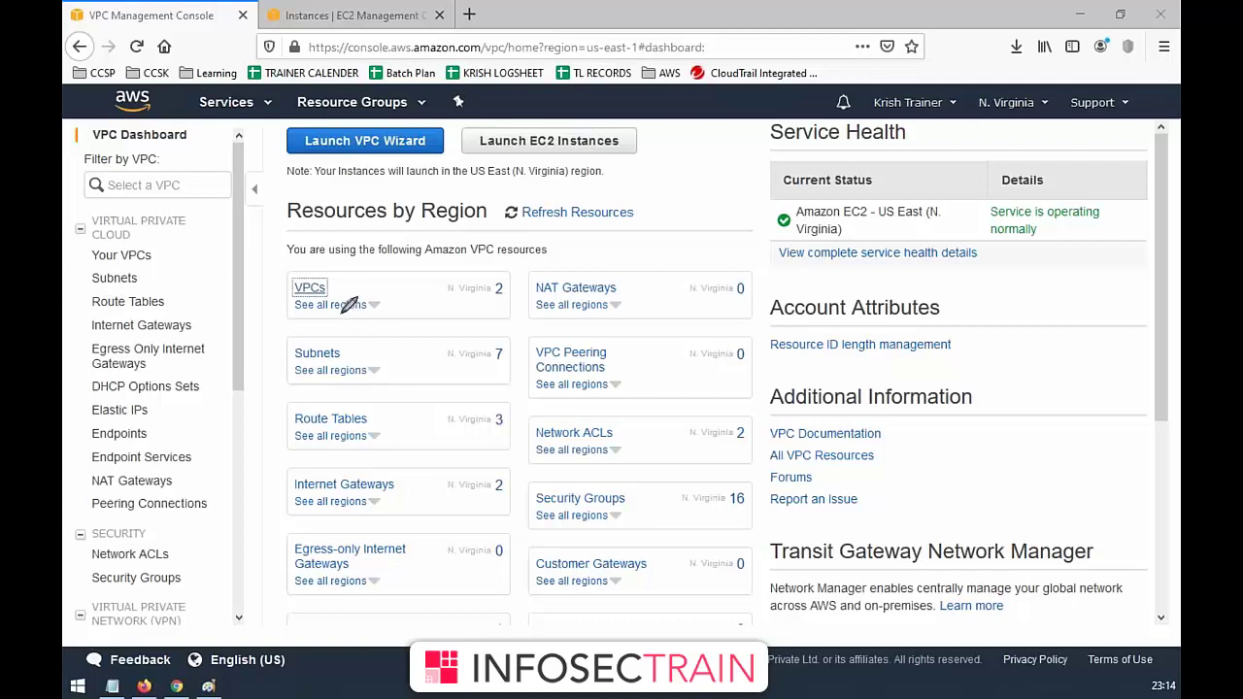
- Delete the mycustvpc VPC from the list of VPCs and confirm the deletion
click(310, 289)
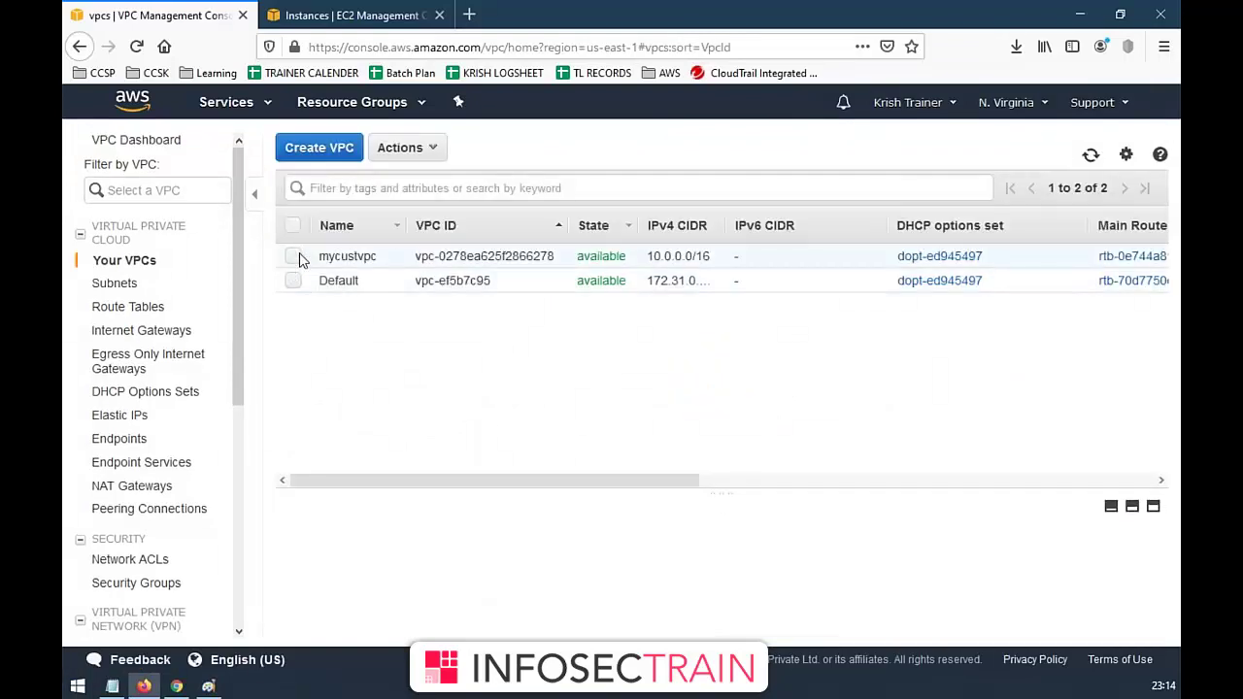
click(293, 256)
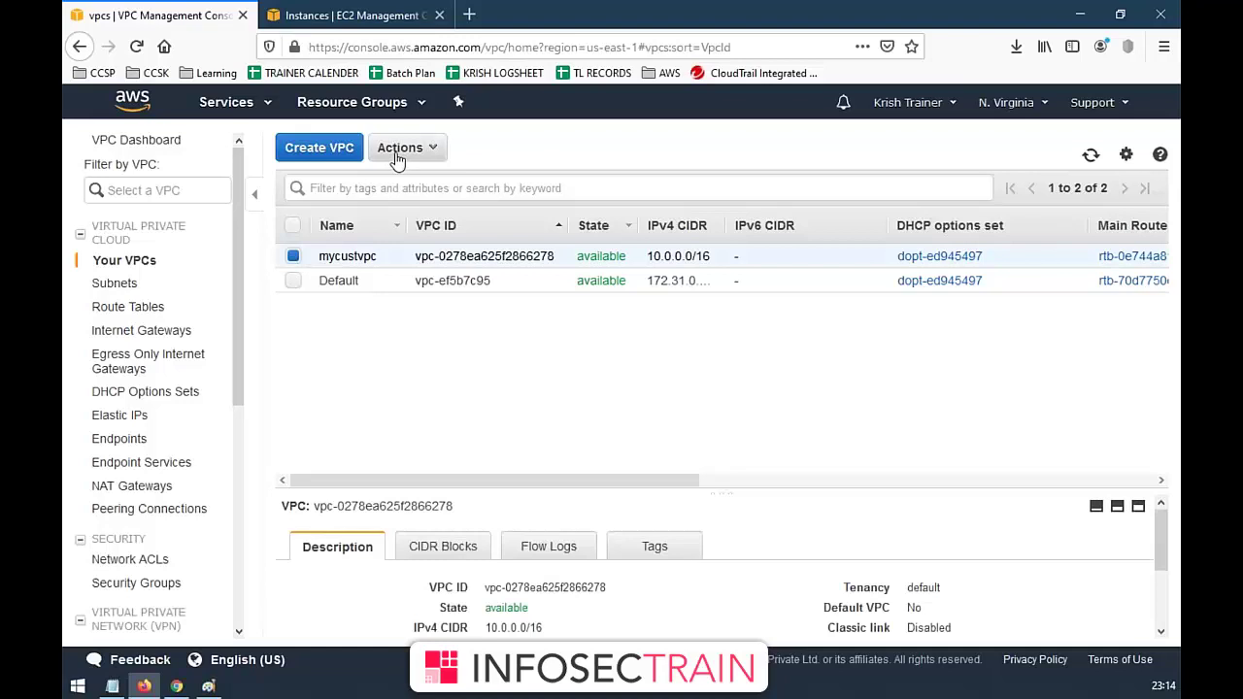
click(397, 151)
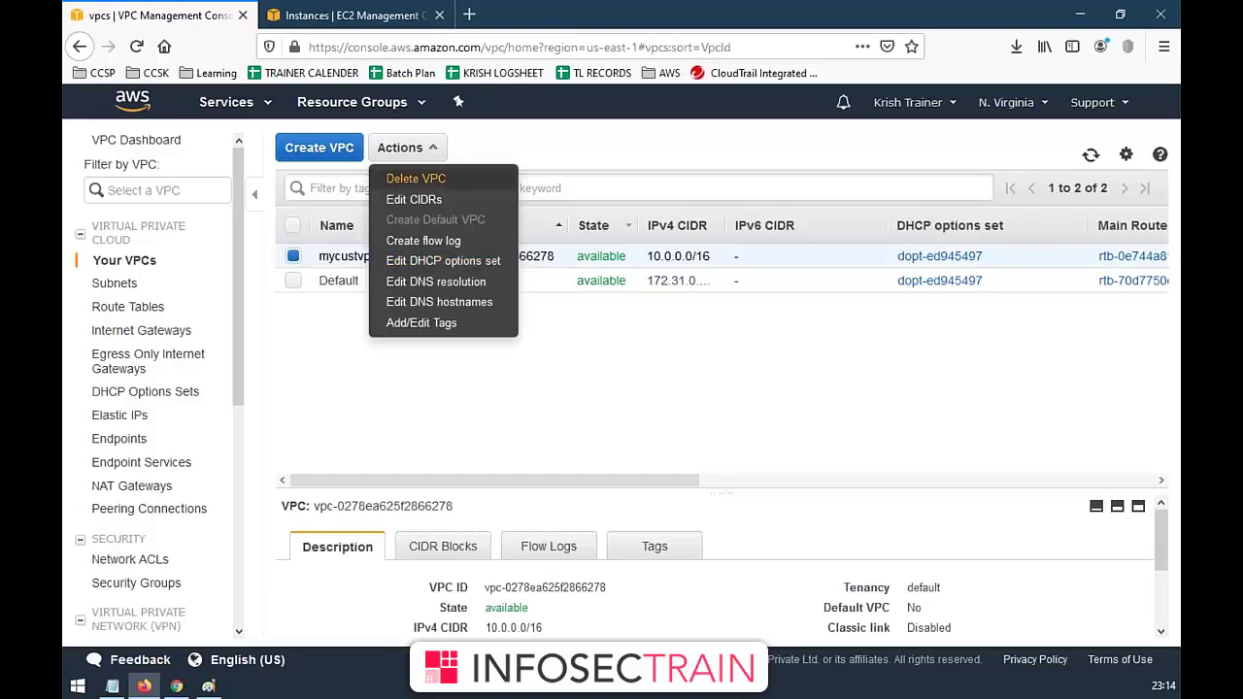
click(415, 178)
click(960, 537)
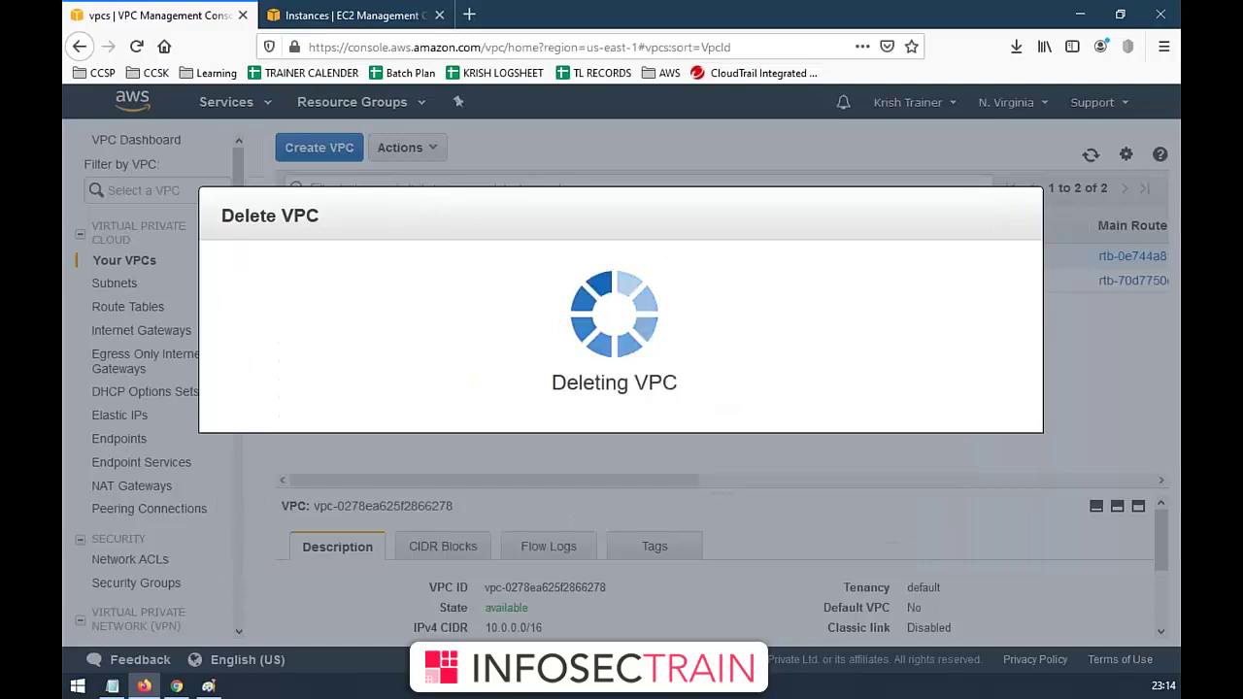
click(970, 334)
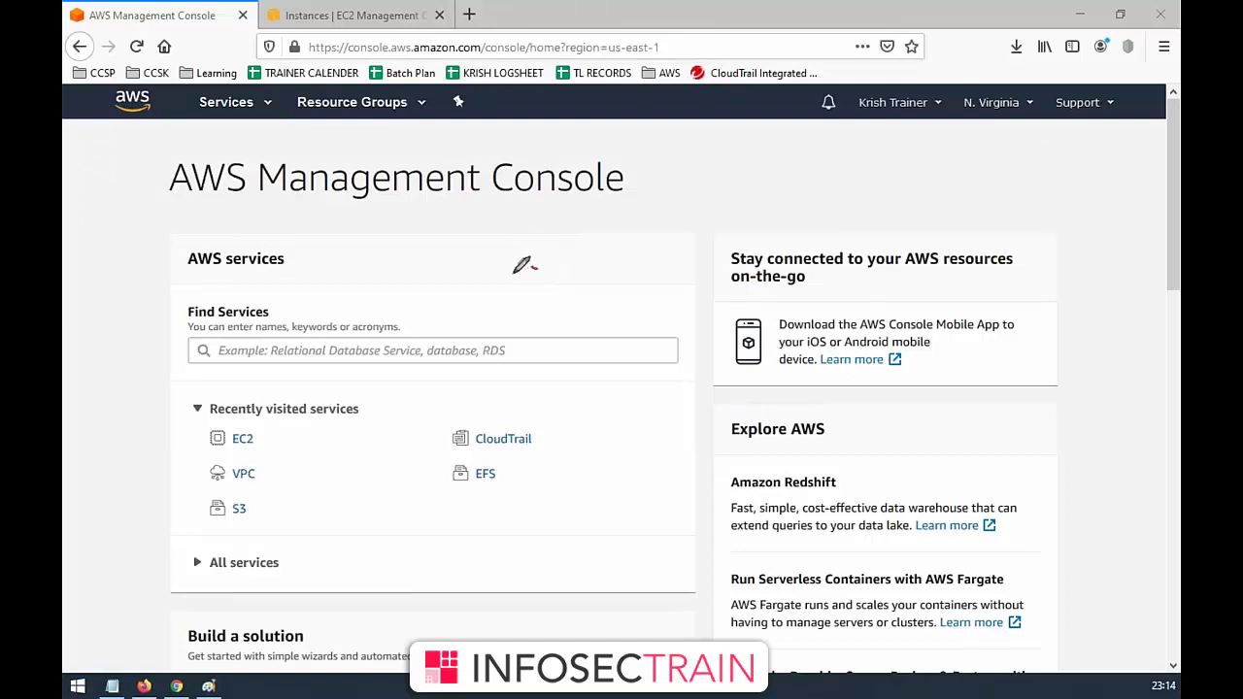
- Handwrite a circled "Docker" on the AWS Management Console home page and draw a large tilted four-sided outline beside it
mouse_move(549, 298)
mouse_down()
mouse_move(530, 279)
mouse_move(636, 236)
mouse_move(655, 253)
mouse_move(581, 214)
mouse_up()
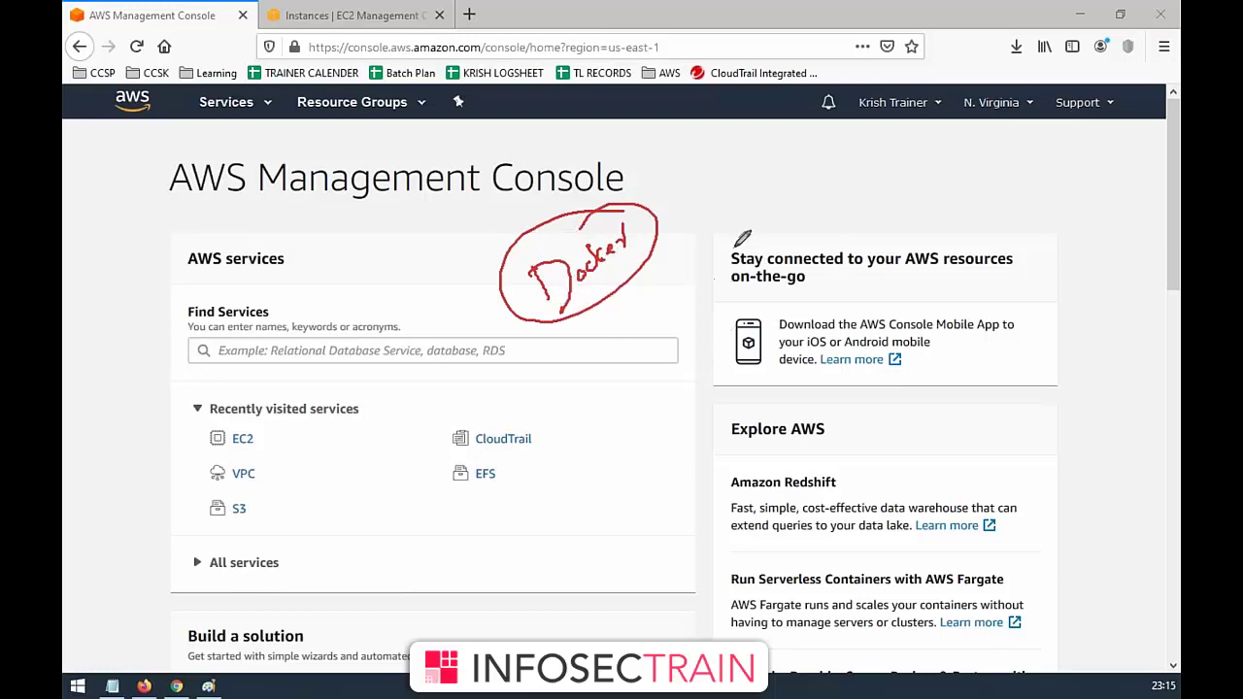
drag(791, 171, 788, 190)
drag(819, 236, 850, 311)
mouse_move(788, 170)
mouse_down()
mouse_move(974, 115)
mouse_move(1024, 272)
mouse_up()
drag(854, 315, 1077, 227)
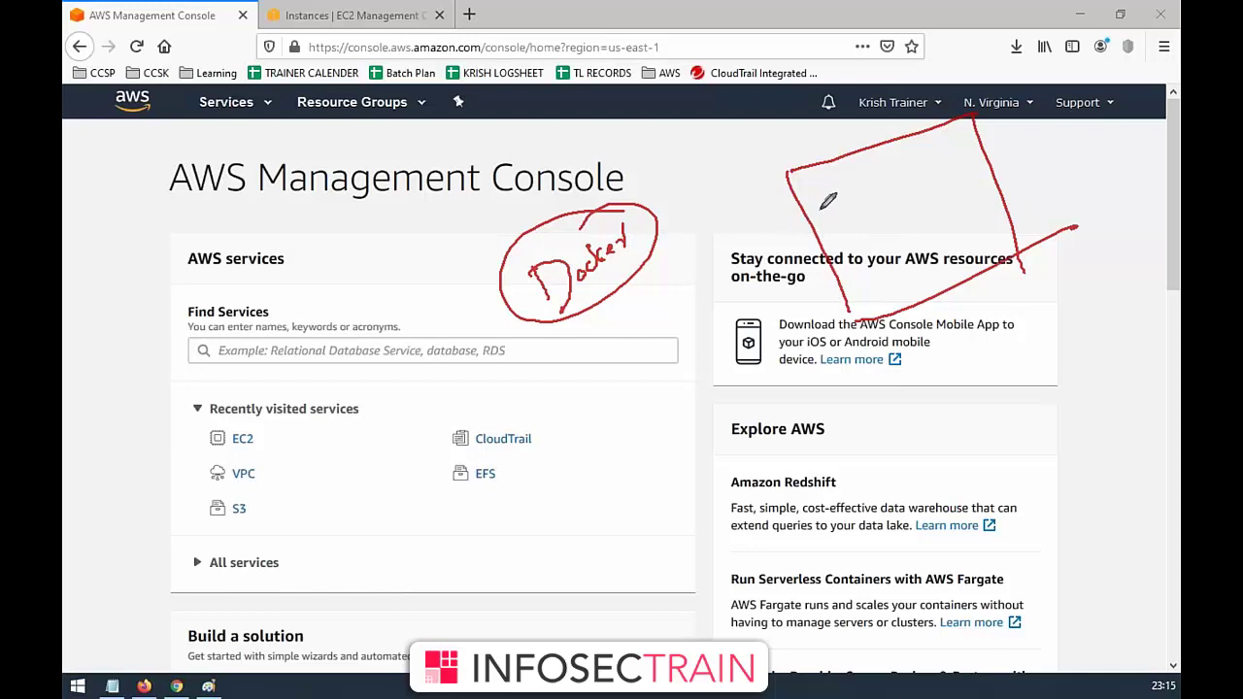
- Handwrite circled "lib/bin" and "App" labels between Docker and the outline, add arrows, and draw separating lines between the two circles
drag(698, 241, 724, 204)
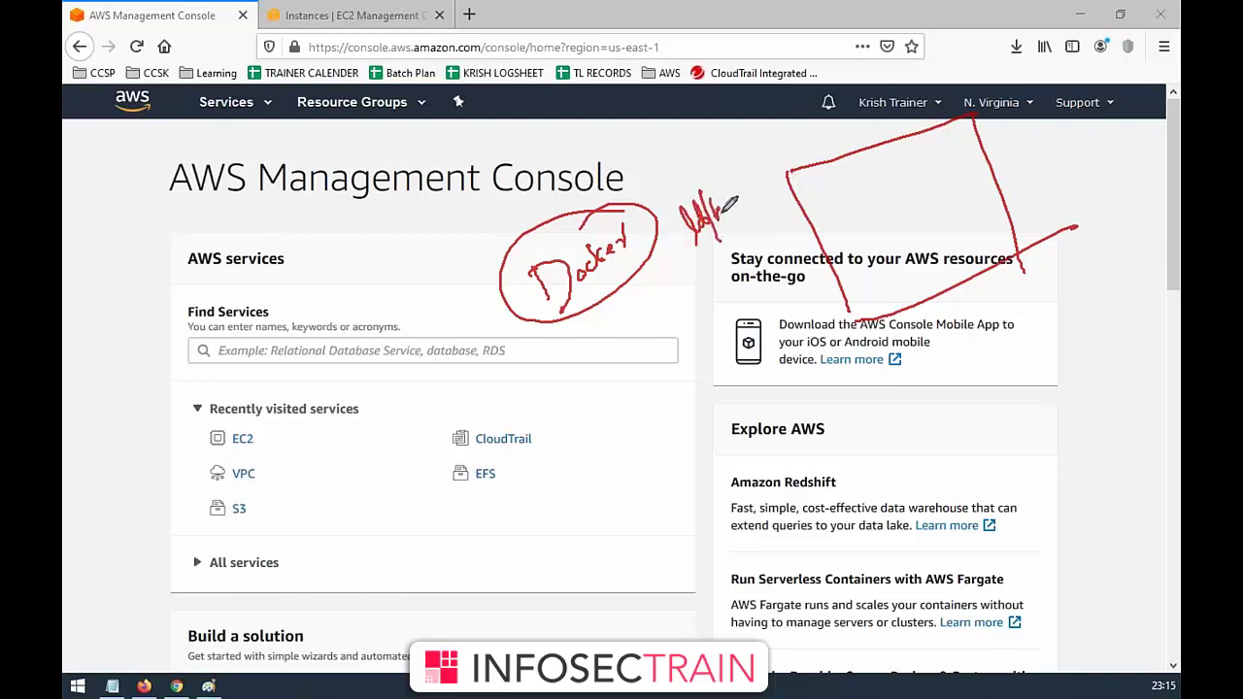
mouse_move(684, 146)
mouse_down()
mouse_move(692, 177)
mouse_move(701, 139)
mouse_move(692, 173)
mouse_move(750, 205)
mouse_move(707, 169)
mouse_move(783, 116)
mouse_up()
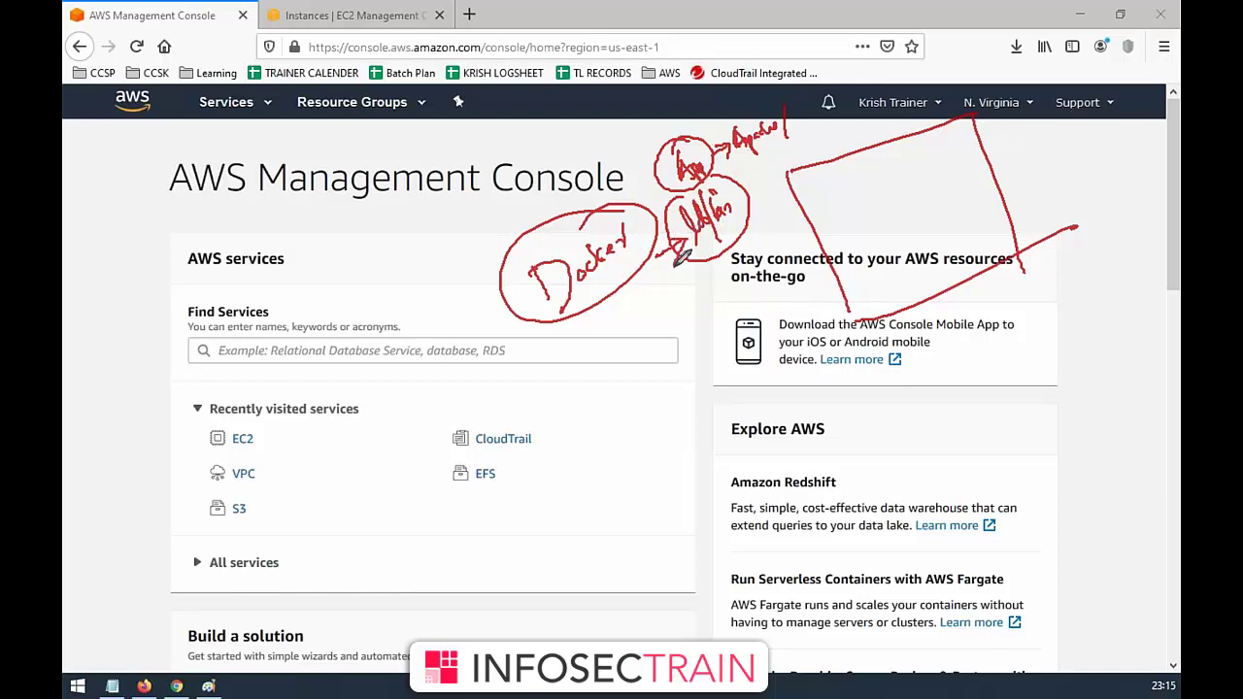
drag(664, 210, 760, 155)
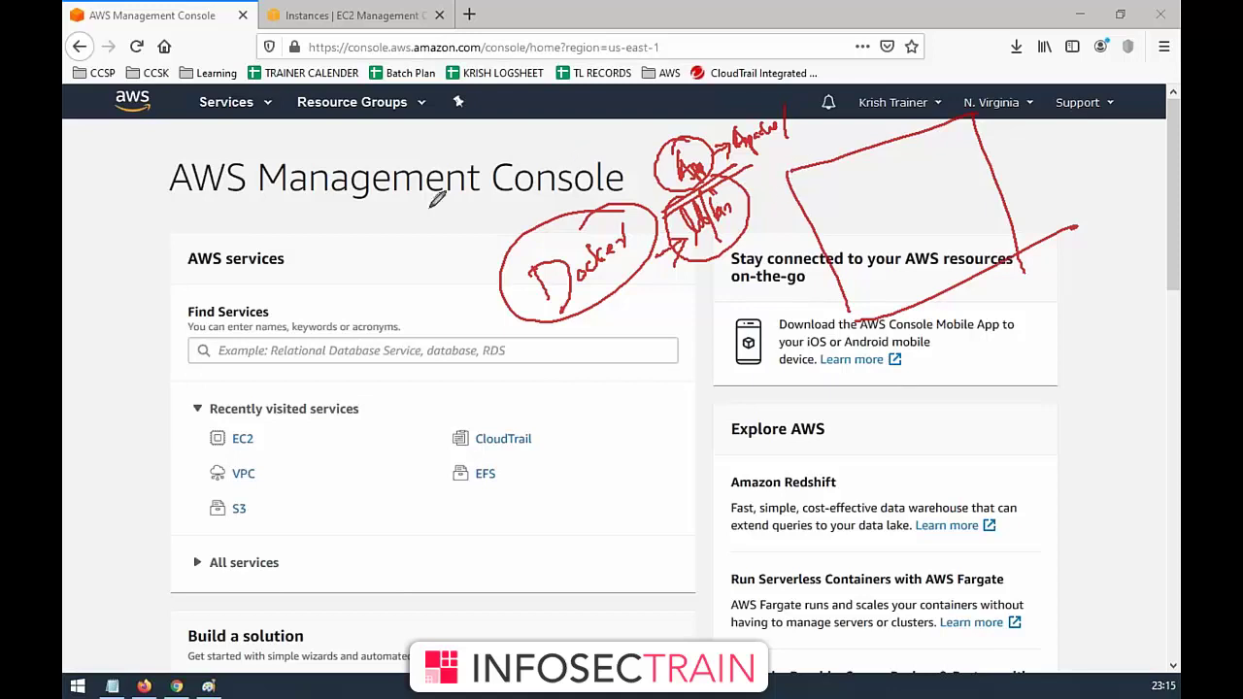
- Sketch a tilted cylinder beside the circled "Docker" and clear all annotations from the page
drag(375, 250, 414, 316)
drag(439, 209, 474, 260)
drag(414, 315, 478, 287)
mouse_move(377, 254)
mouse_down()
mouse_move(443, 212)
mouse_move(377, 251)
mouse_up()
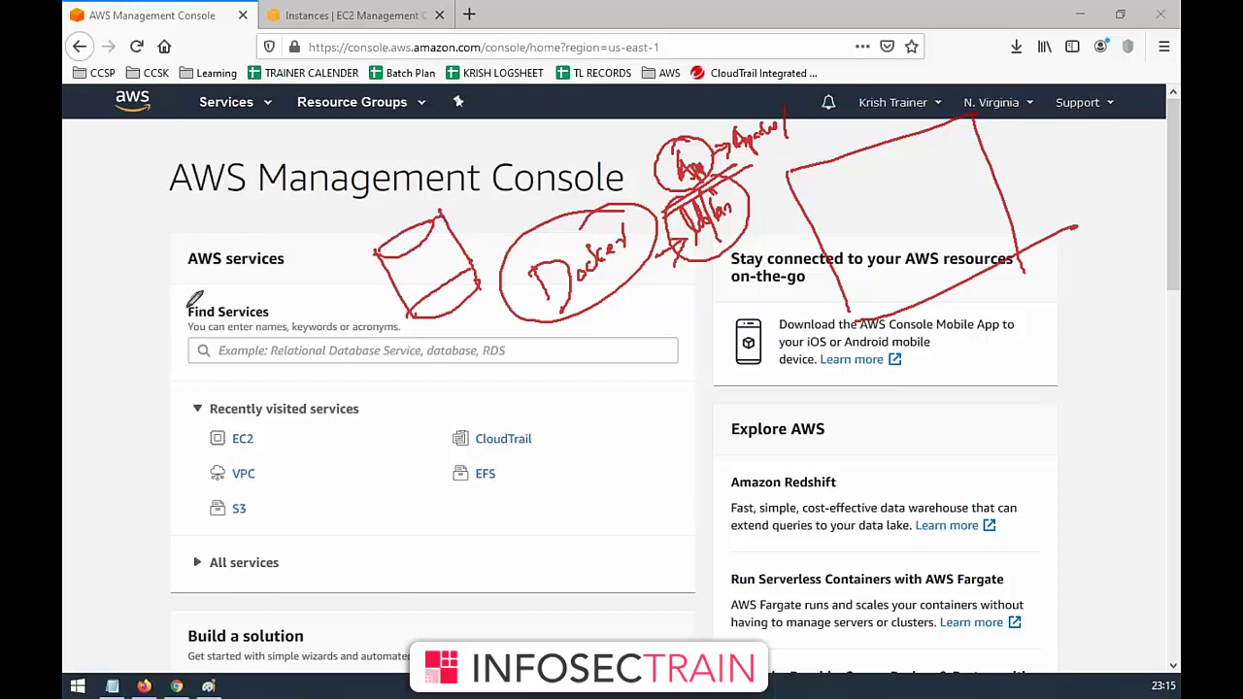
key(ctrl+z)
key(Escape)
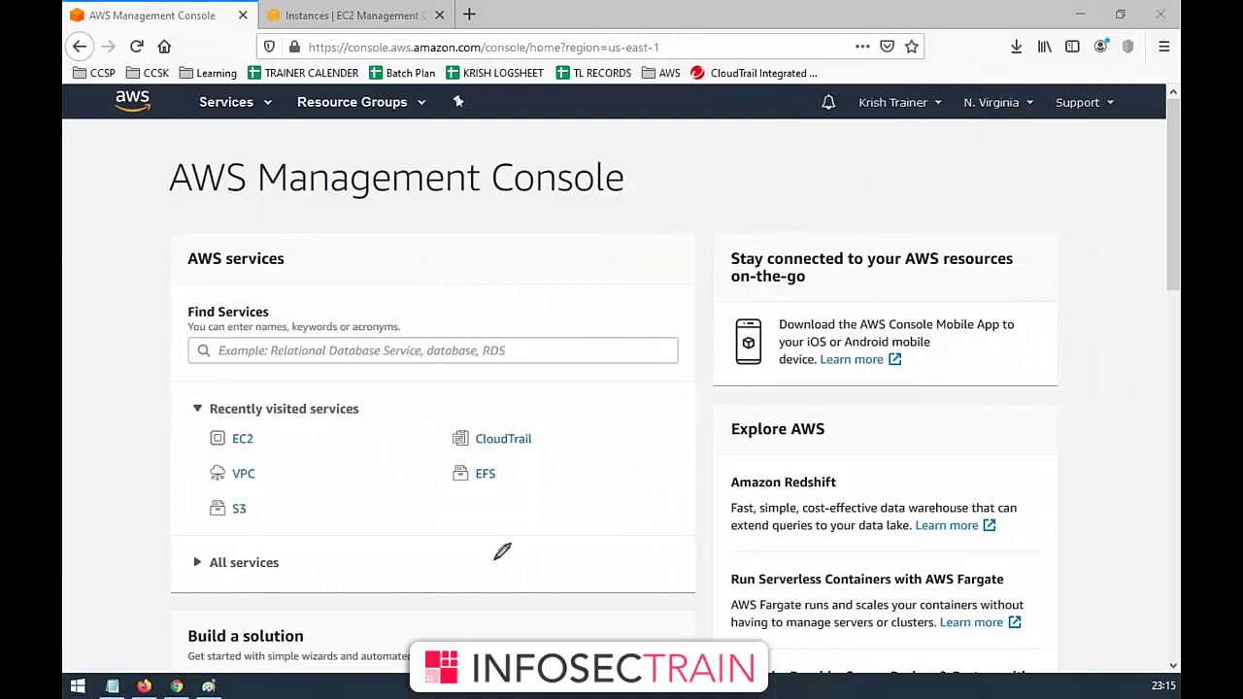
- Draw a long tilted box across the lower middle of the page and label it "H/W"
mouse_move(512, 553)
mouse_down()
mouse_move(540, 597)
mouse_move(525, 546)
mouse_move(724, 444)
mouse_up()
drag(546, 599, 738, 493)
drag(719, 445, 734, 499)
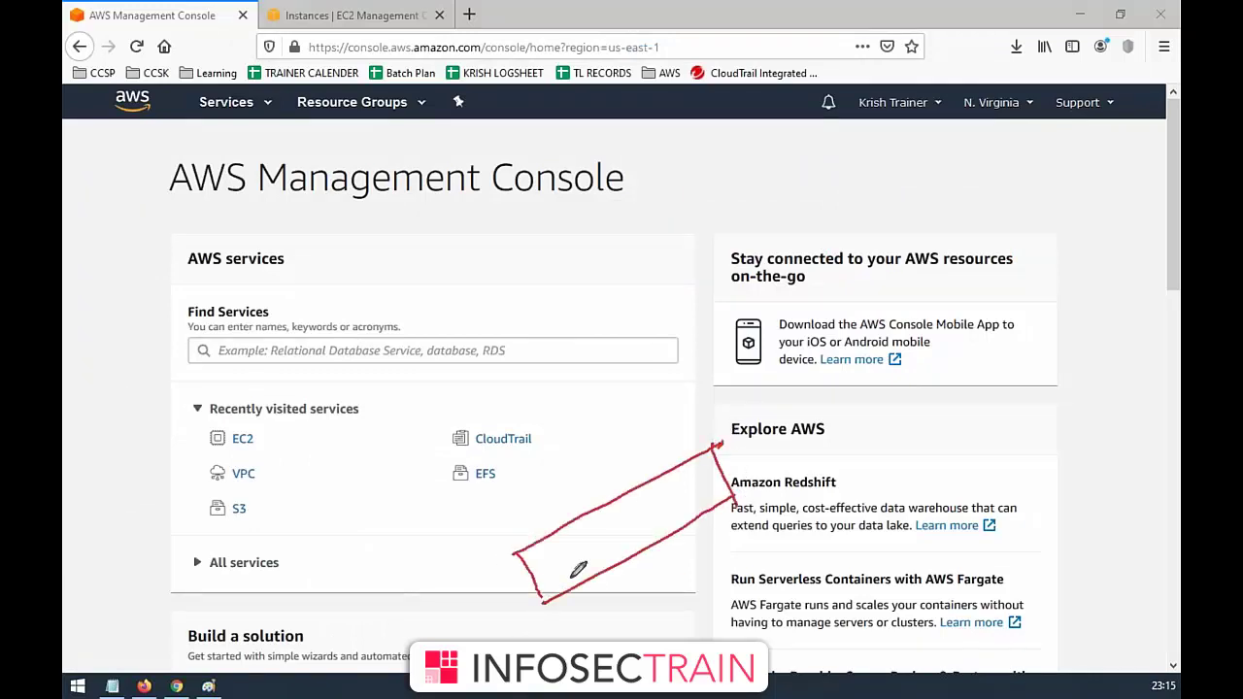
mouse_move(592, 528)
mouse_down()
mouse_move(599, 539)
mouse_move(622, 515)
mouse_move(638, 538)
mouse_up()
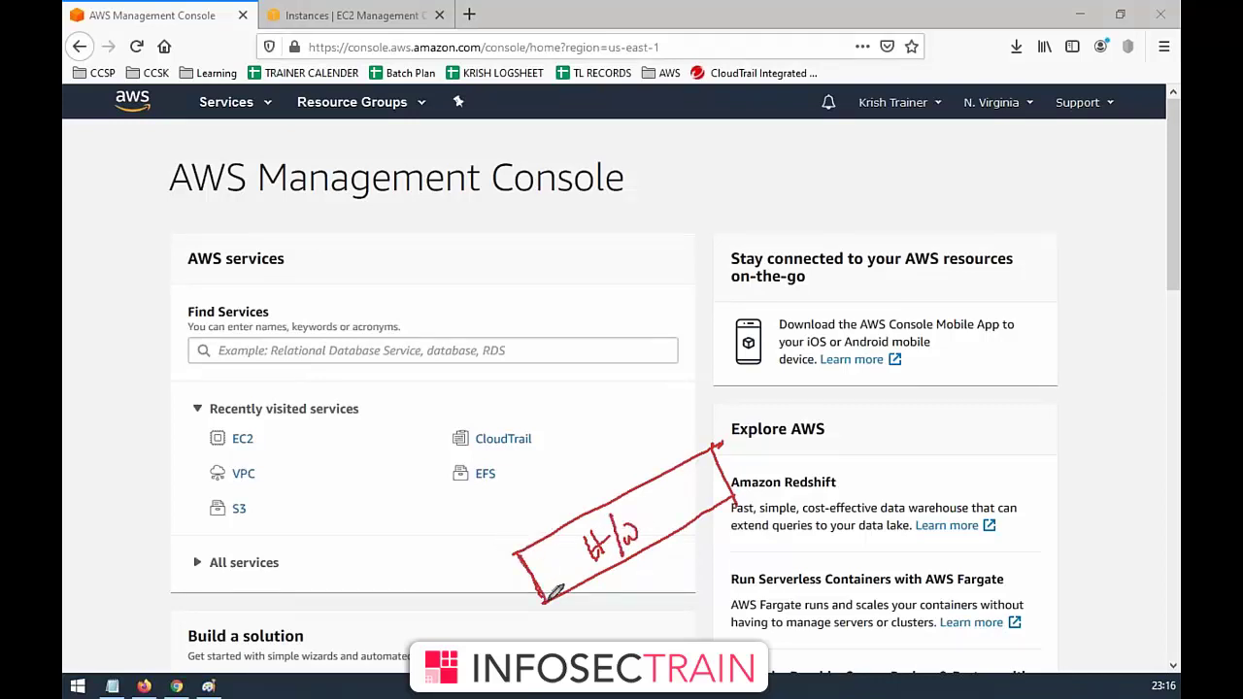
- Stack two more layers above the "H/W" box, labelling them "Win/Linux" and "Docker"
mouse_move(523, 547)
mouse_down()
mouse_move(491, 507)
mouse_move(650, 425)
mouse_move(684, 410)
mouse_move(721, 449)
mouse_up()
mouse_move(550, 505)
mouse_down()
mouse_move(561, 486)
mouse_move(573, 497)
mouse_move(632, 469)
mouse_up()
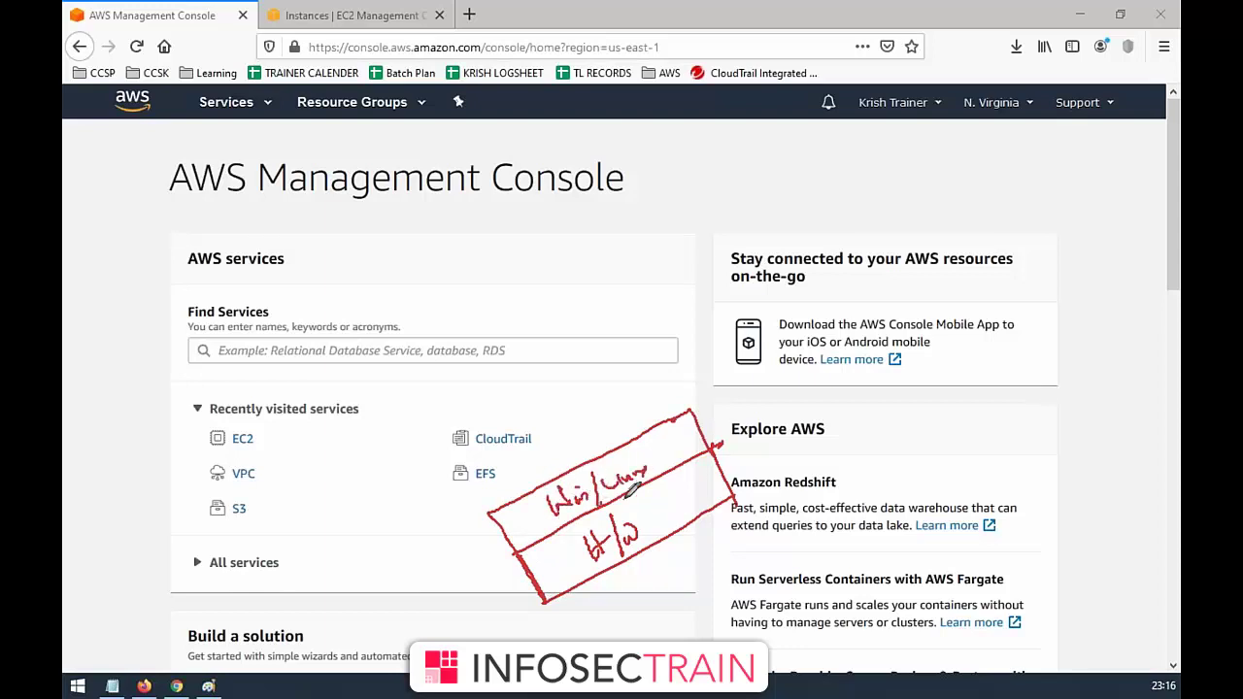
mouse_move(502, 516)
mouse_down()
mouse_move(476, 472)
mouse_move(679, 372)
mouse_move(695, 420)
mouse_up()
mouse_move(537, 455)
mouse_down()
mouse_move(546, 475)
mouse_move(577, 439)
mouse_move(604, 444)
mouse_up()
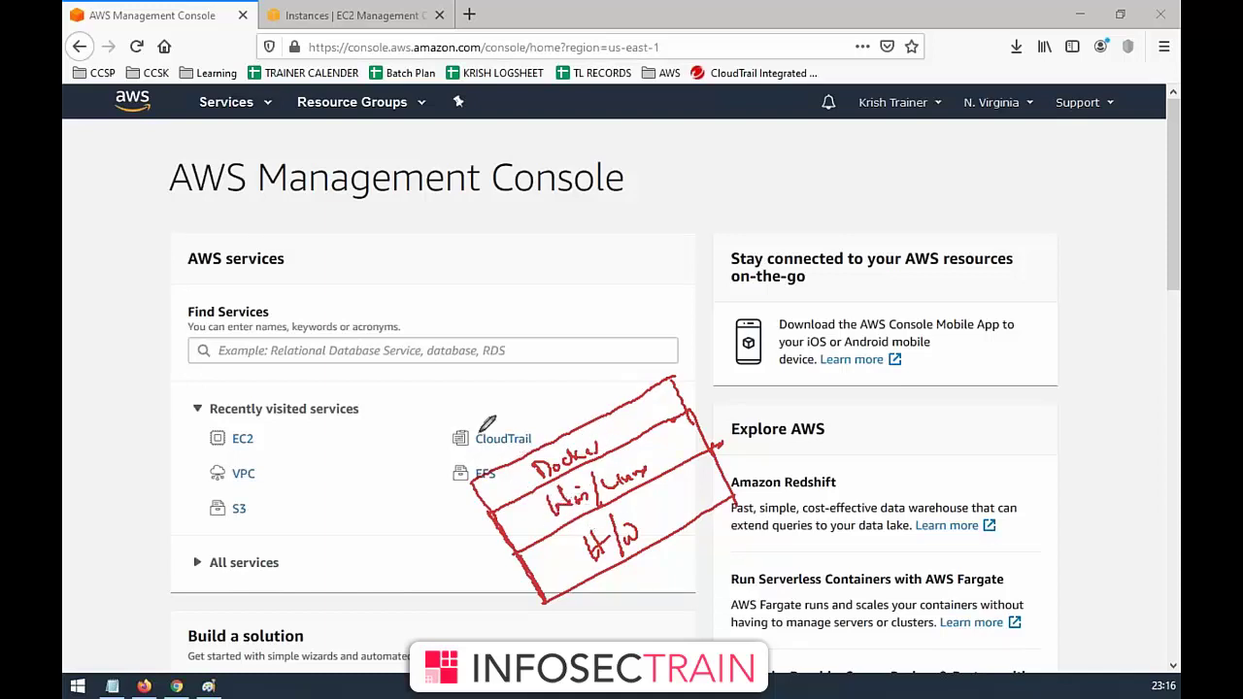
- Draw a circled container on the Docker layer divided into "App" and "lib/bin", and add a tick beside the "Win/Linux" layer
mouse_move(481, 481)
mouse_down()
mouse_move(439, 417)
mouse_move(443, 386)
mouse_move(490, 359)
mouse_move(519, 442)
mouse_up()
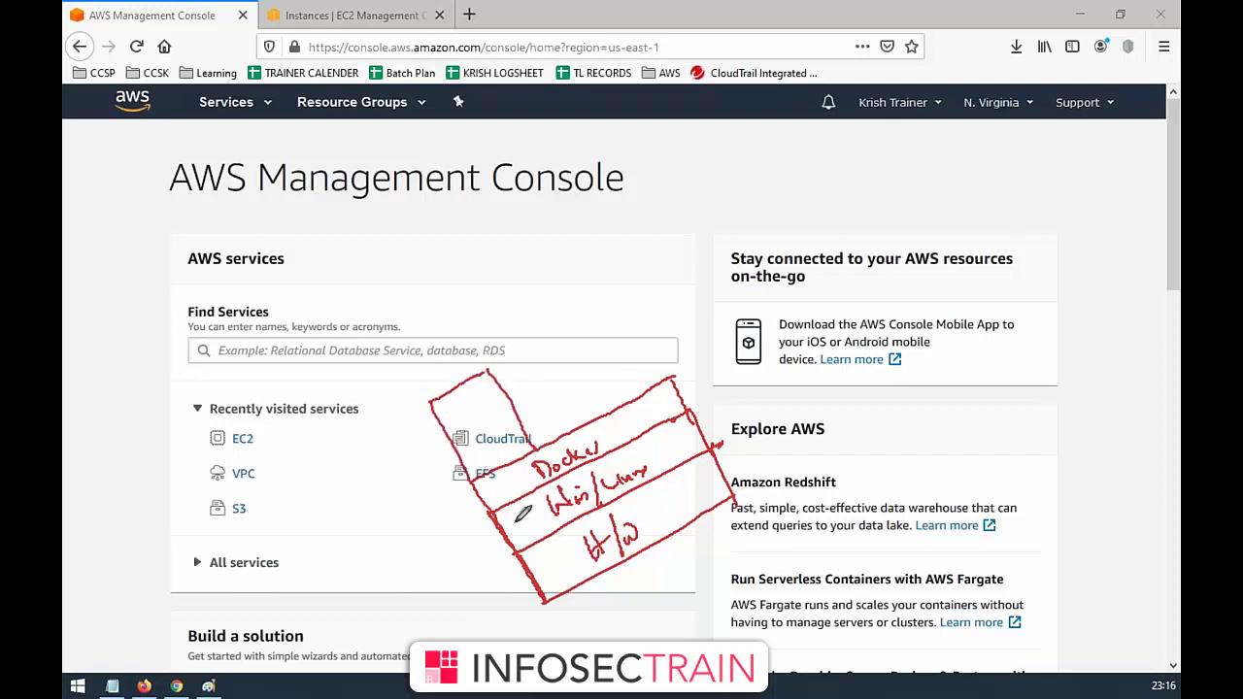
drag(493, 552, 526, 520)
drag(470, 421, 505, 405)
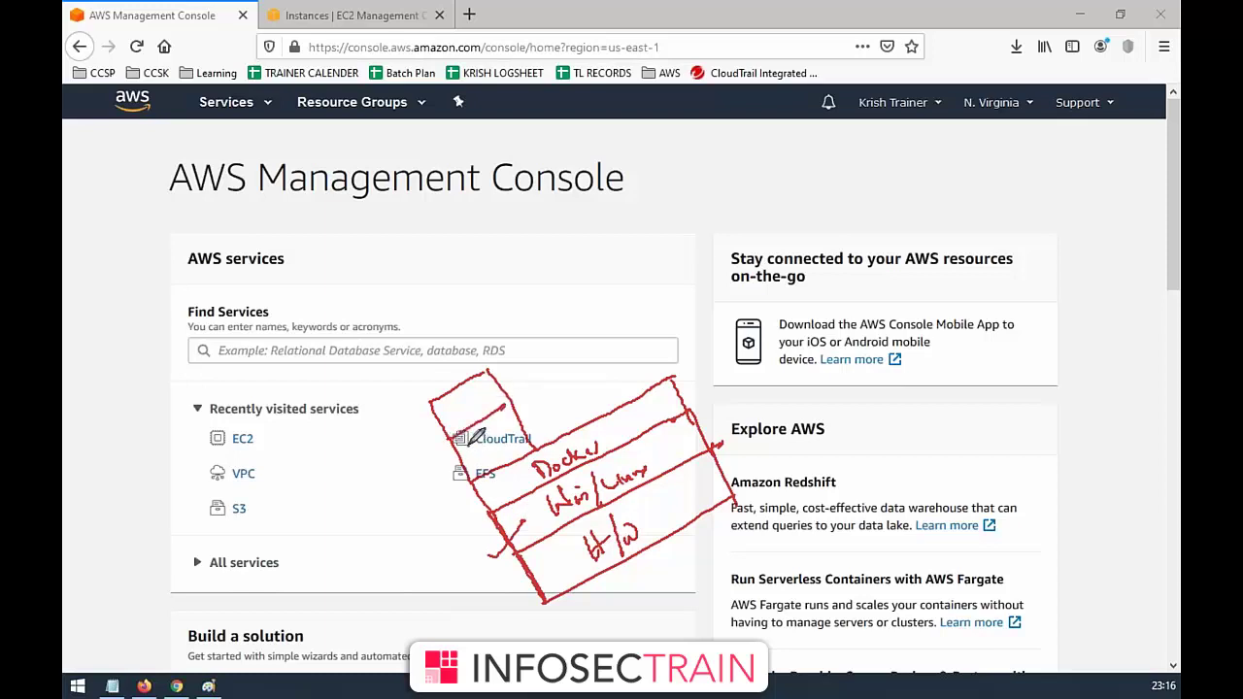
mouse_move(470, 443)
mouse_down()
mouse_move(507, 453)
mouse_move(511, 439)
mouse_move(468, 395)
mouse_move(466, 416)
mouse_move(478, 402)
mouse_up()
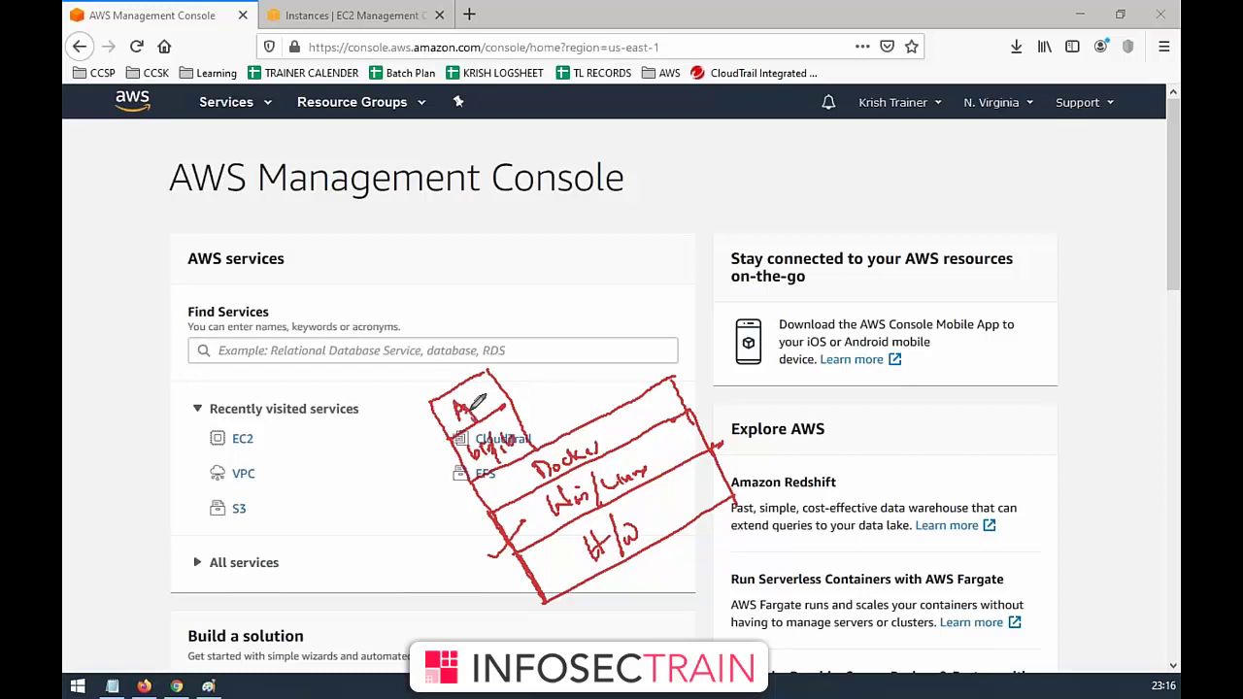
mouse_move(457, 352)
mouse_down()
mouse_move(433, 437)
mouse_move(545, 418)
mouse_move(465, 355)
mouse_up()
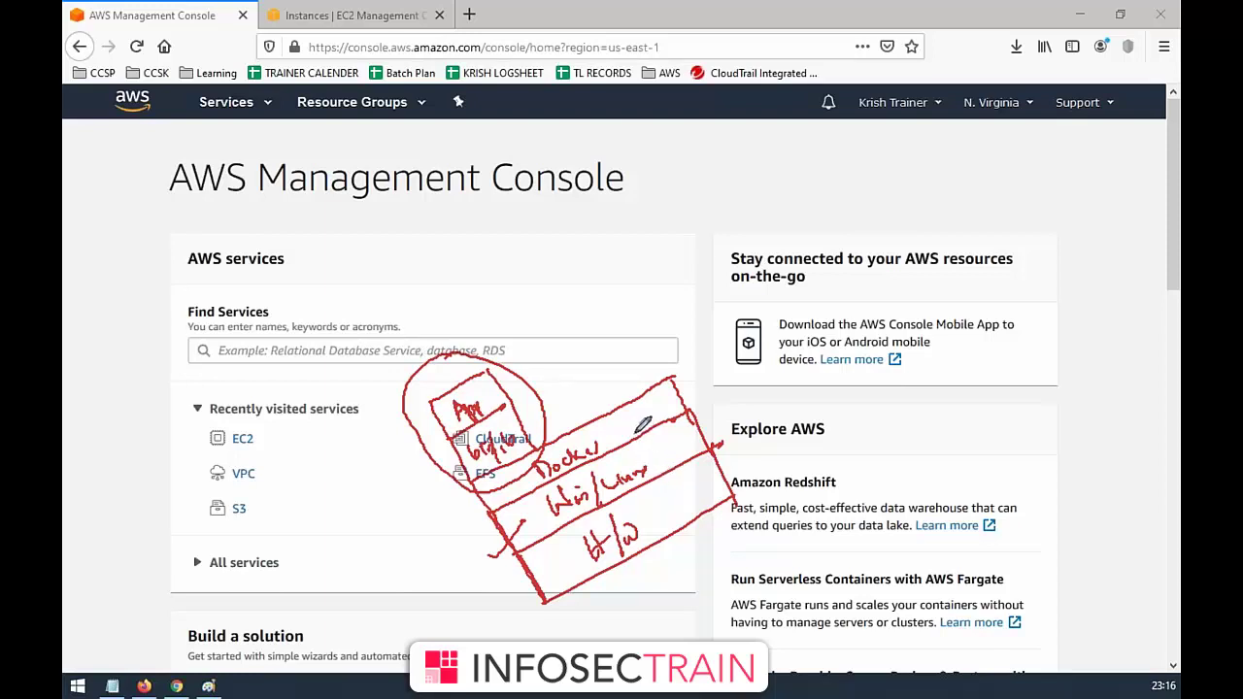
- Draw an arrow from the Docker layer to a handwritten circled "ECS", and clear the annotations
mouse_move(609, 435)
mouse_down()
mouse_move(627, 348)
mouse_move(639, 374)
mouse_up()
mouse_move(636, 292)
mouse_down()
mouse_move(629, 320)
mouse_move(669, 280)
mouse_move(674, 225)
mouse_move(634, 266)
mouse_up()
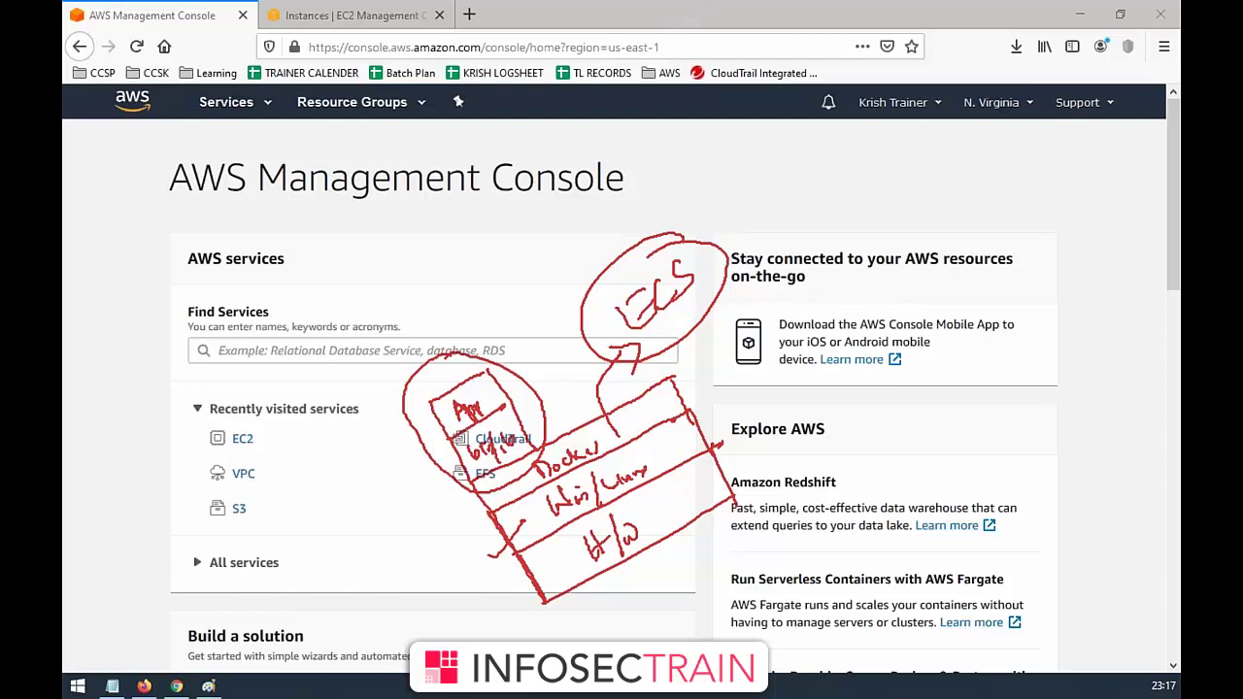
key(Escape)
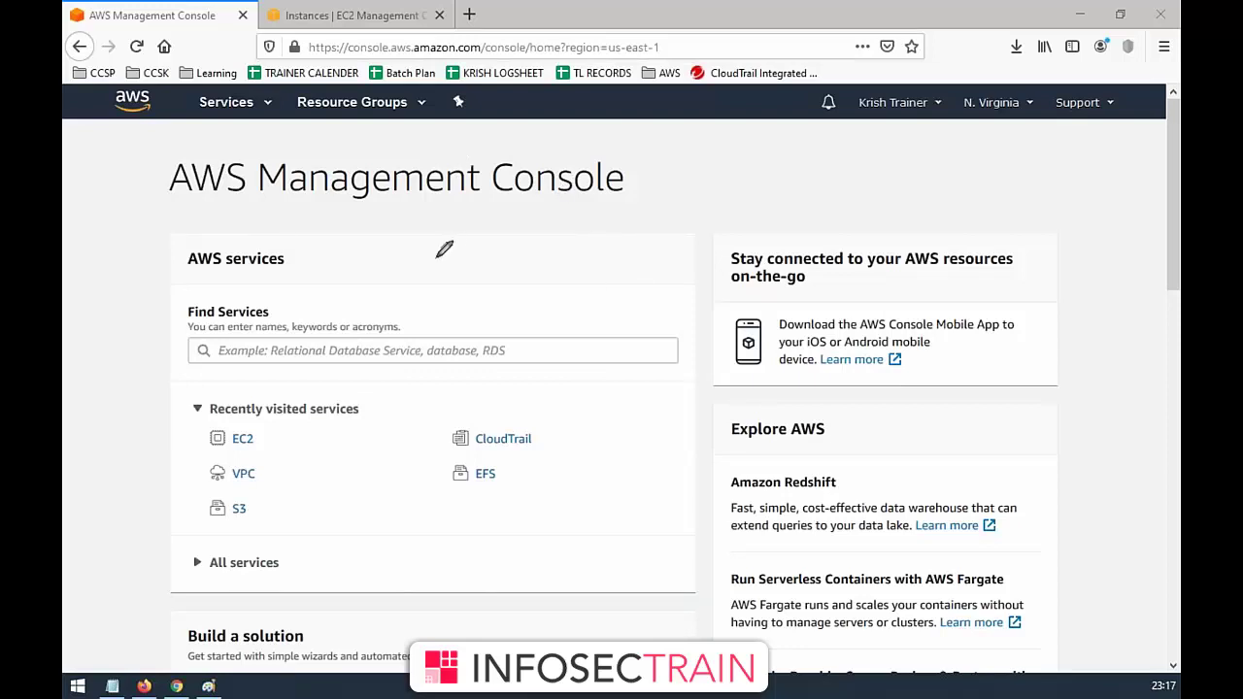
- Look through the full AWS services list for the Containers category and its services, and close the list
click(267, 115)
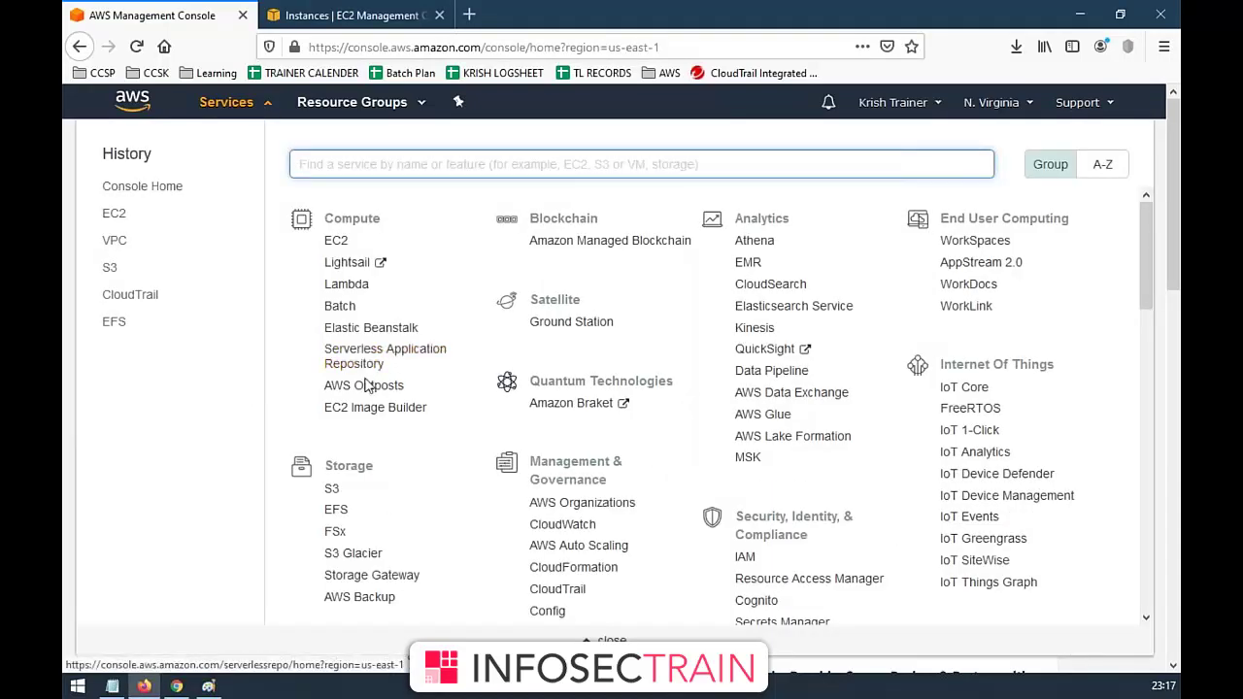
scroll(372, 490, down, 2)
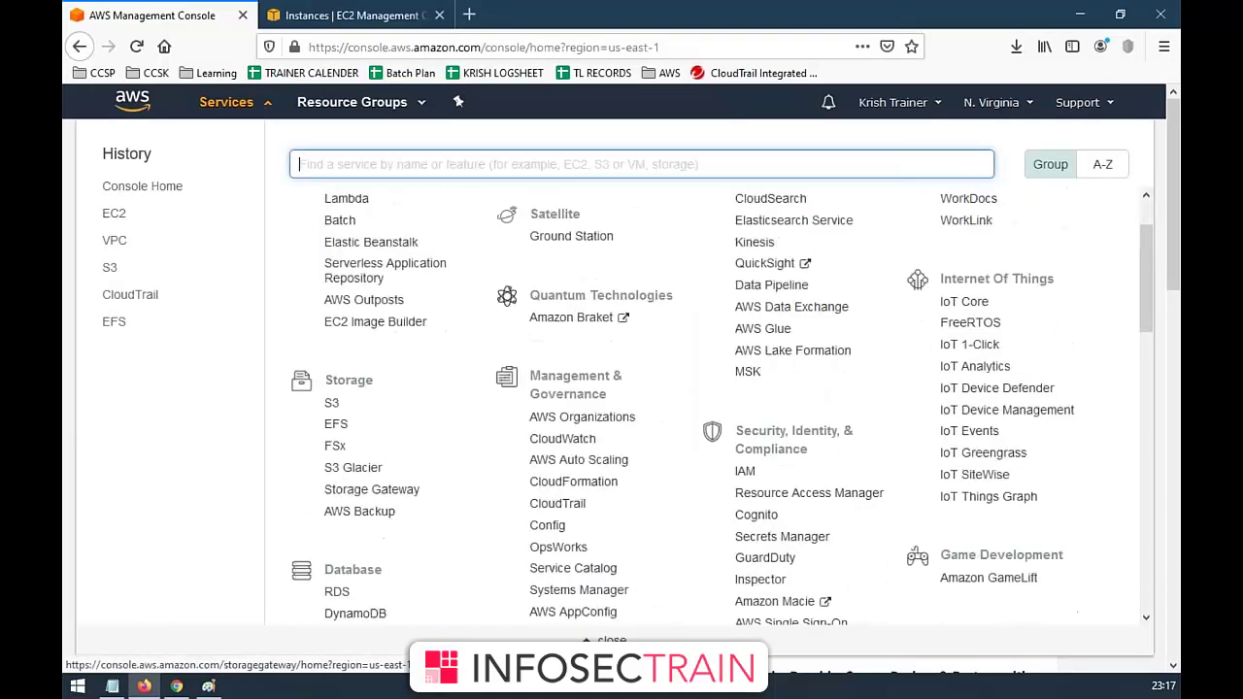
scroll(375, 407, up, 2)
scroll(375, 407, down, 2)
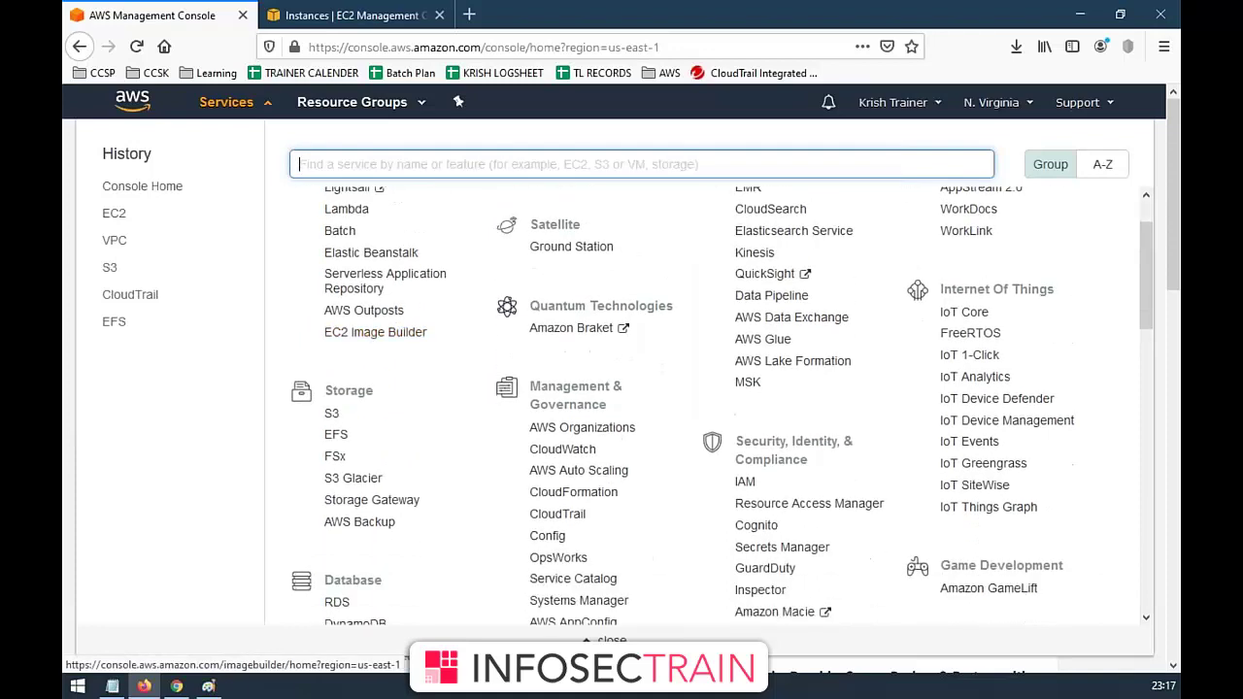
scroll(375, 407, up, 2)
scroll(847, 462, down, 7)
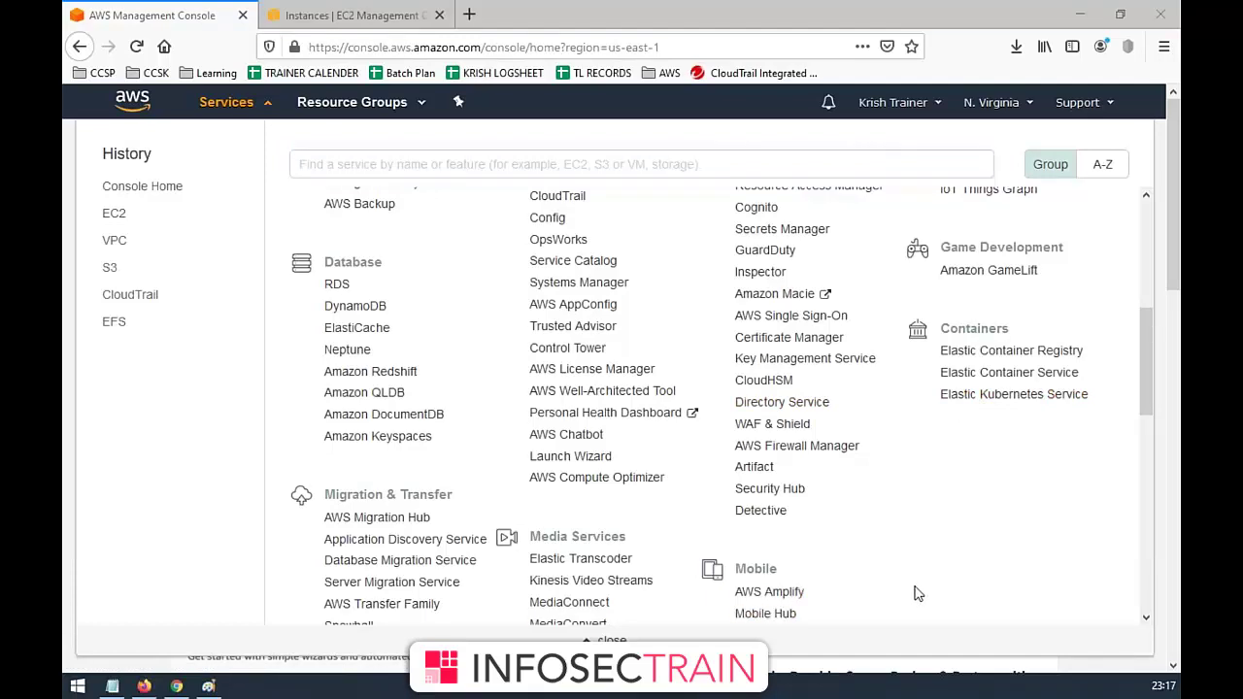
scroll(709, 462, up, 5)
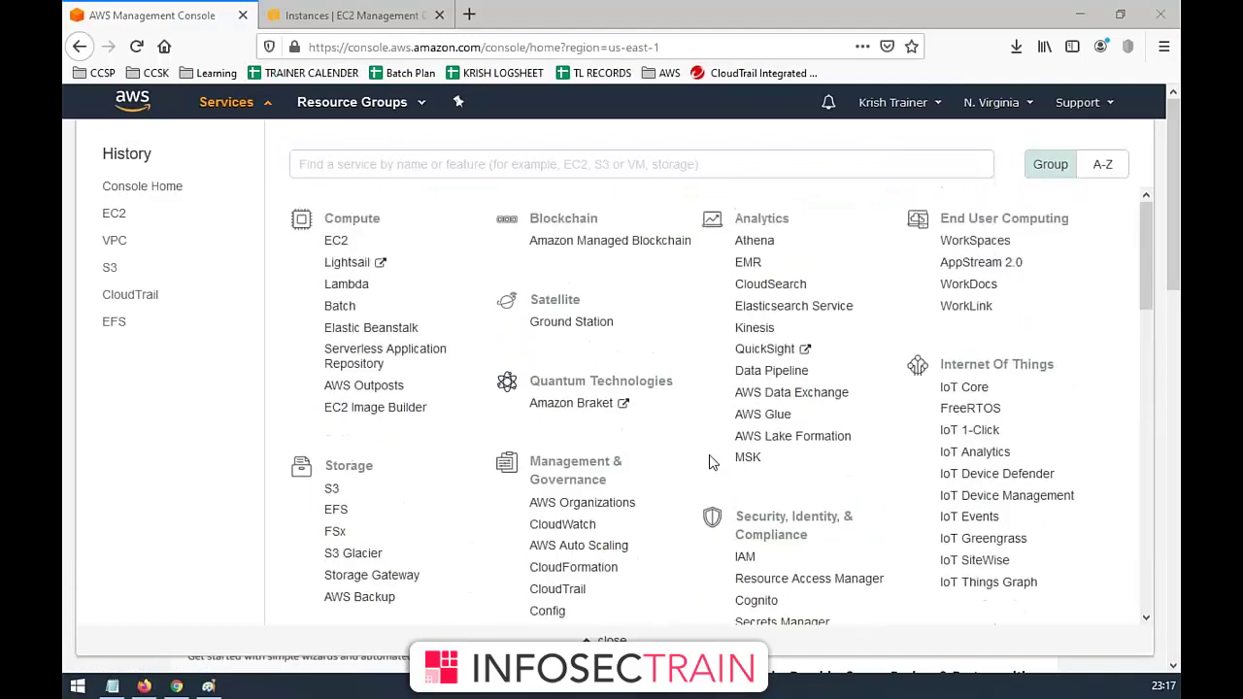
click(270, 113)
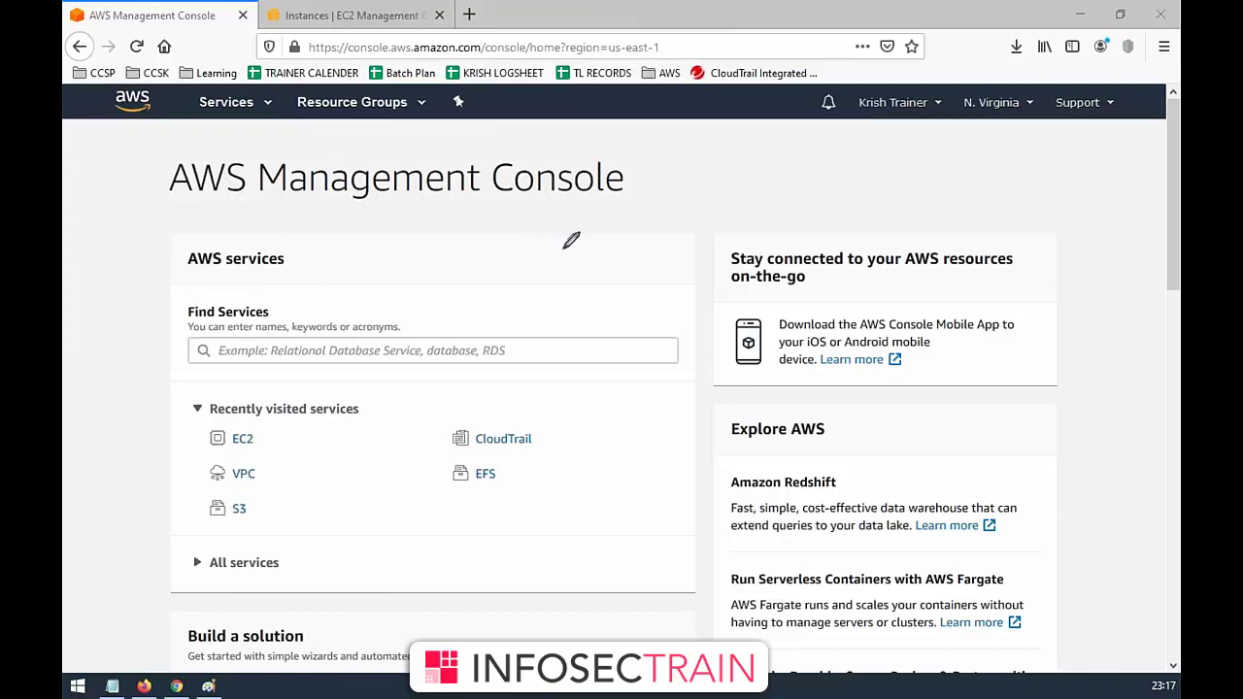
- Handwrite "Kub/Doc" on the console home page with the annotation pen and underline it with a long slanted stroke
mouse_move(567, 262)
mouse_down()
mouse_move(637, 221)
mouse_move(657, 172)
mouse_move(649, 194)
mouse_up()
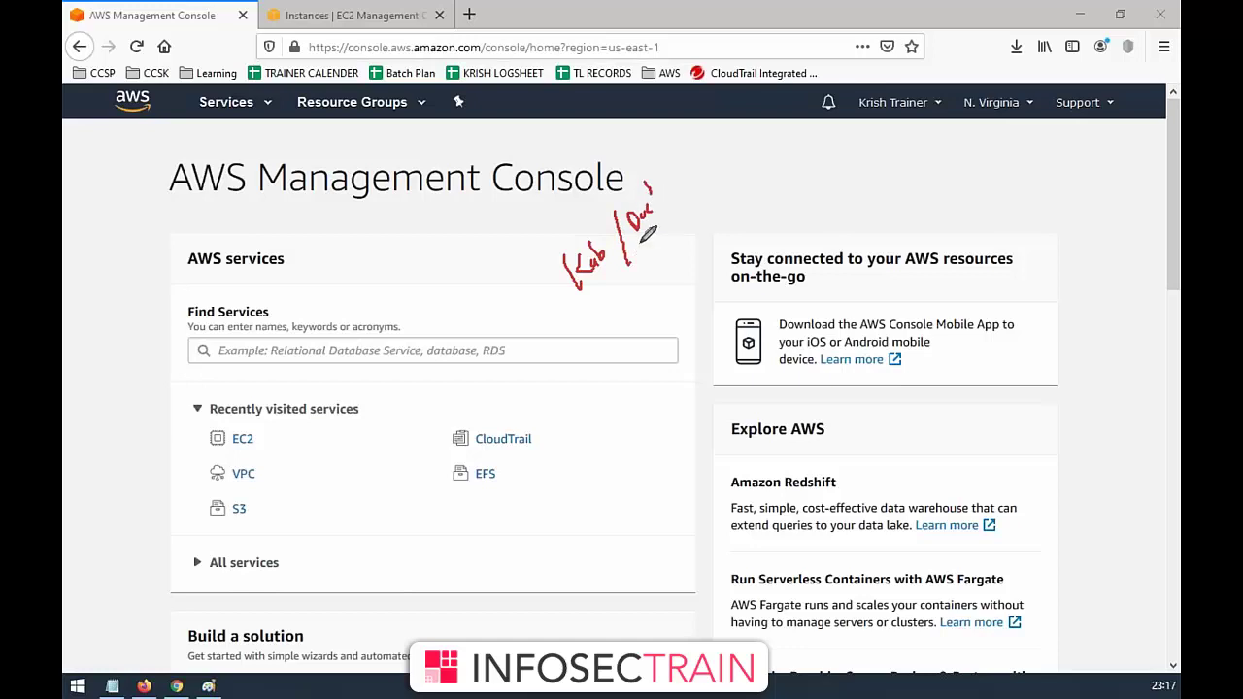
drag(563, 317, 731, 179)
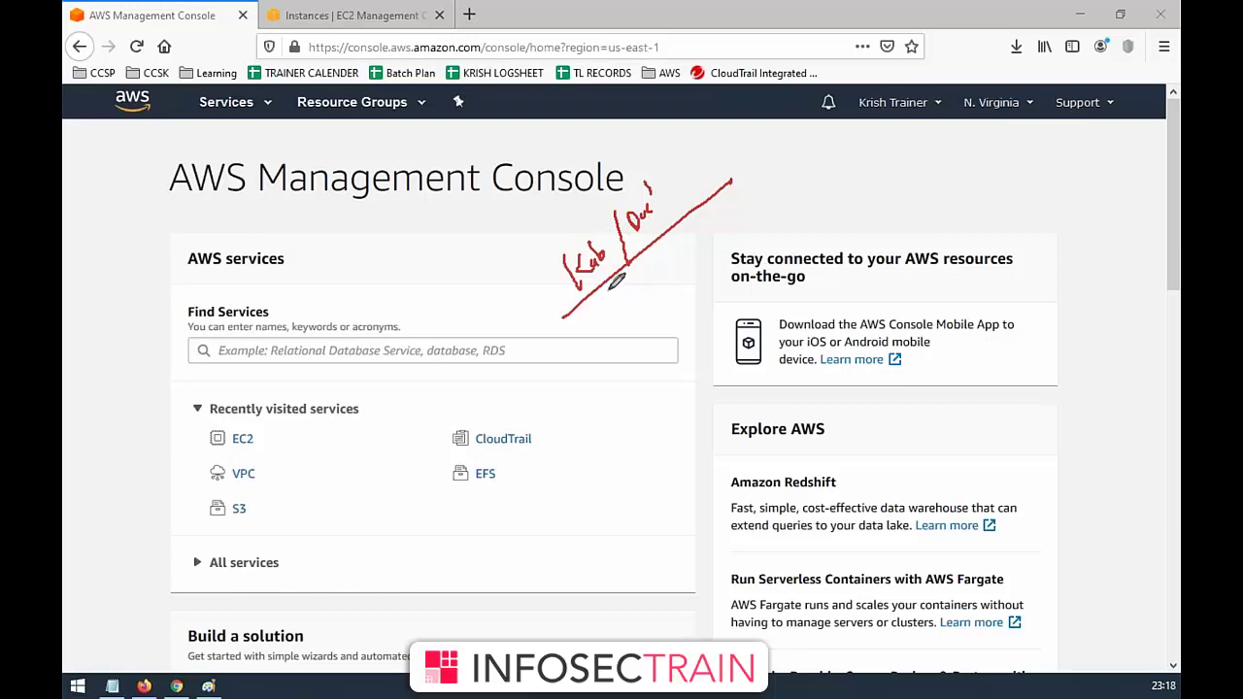
- Handwrite "EKS, ECS" below the slanted line and draw a circled arrow pointing at "Kub"
mouse_move(627, 307)
mouse_down()
mouse_move(672, 292)
mouse_move(678, 260)
mouse_move(694, 256)
mouse_move(682, 282)
mouse_up()
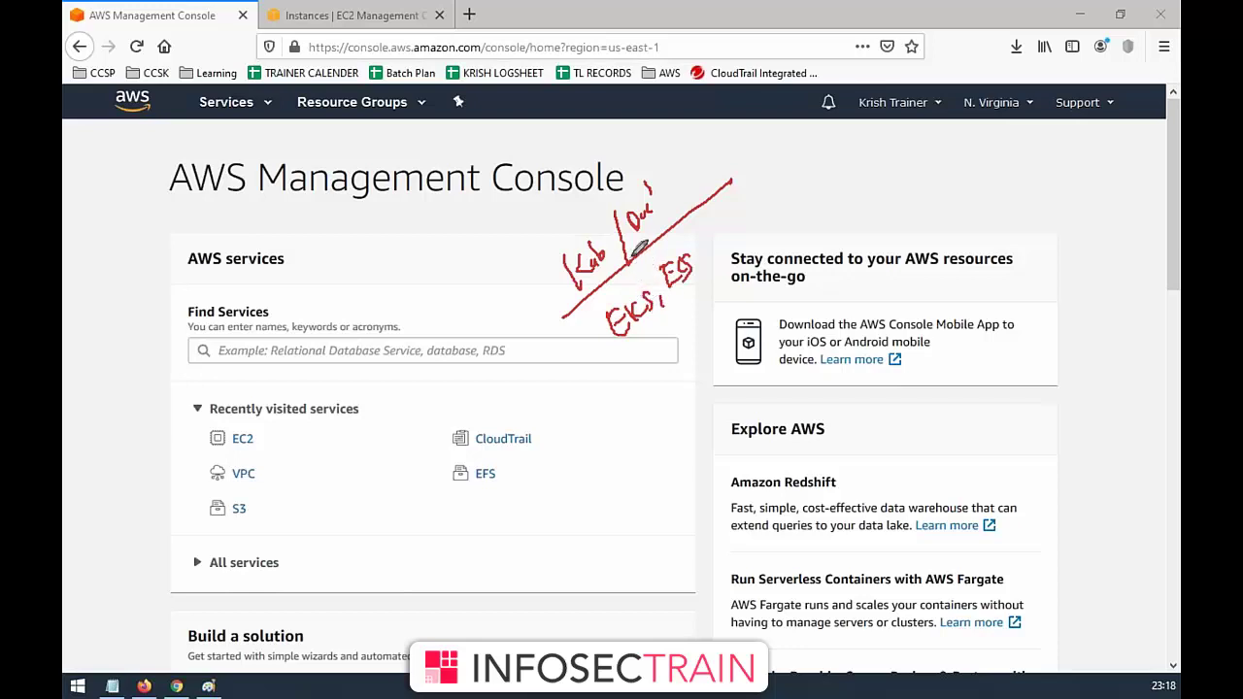
mouse_move(522, 309)
mouse_down()
mouse_move(567, 272)
mouse_move(559, 292)
mouse_up()
mouse_move(522, 270)
mouse_down()
mouse_move(561, 255)
mouse_move(525, 277)
mouse_up()
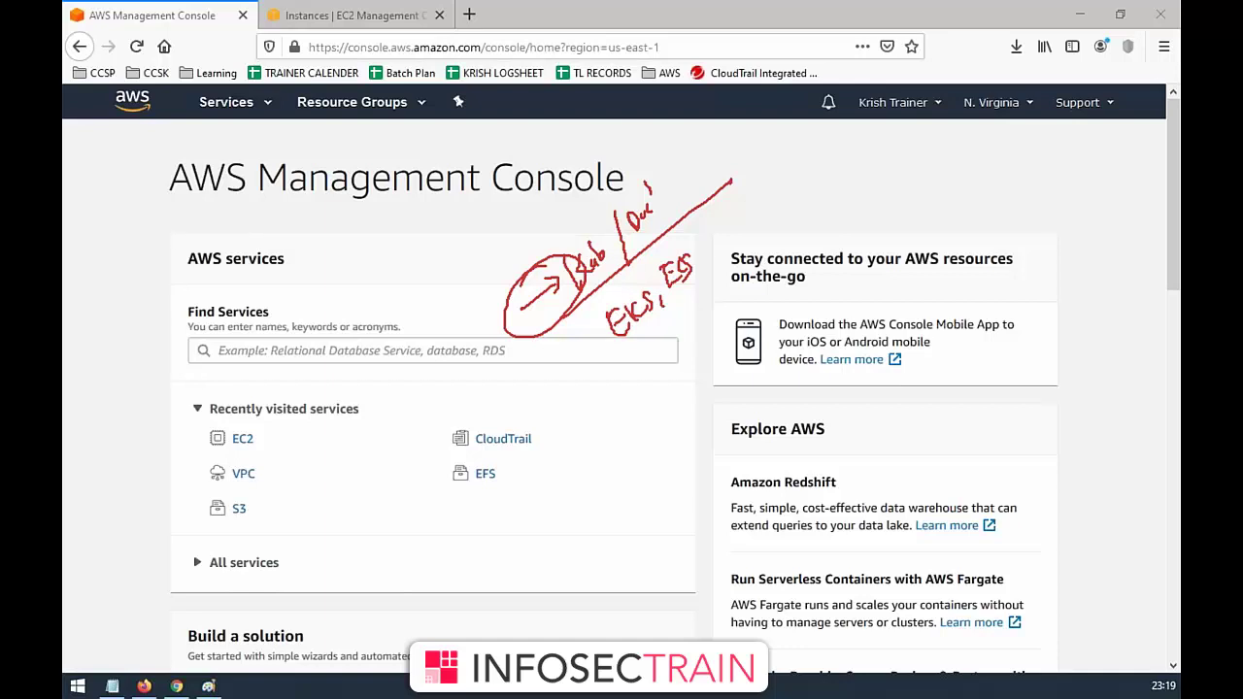
- Switch the console to the Asia Pacific (Mumbai) region, circle the account name, and open EC2's running instances list
click(991, 102)
click(878, 336)
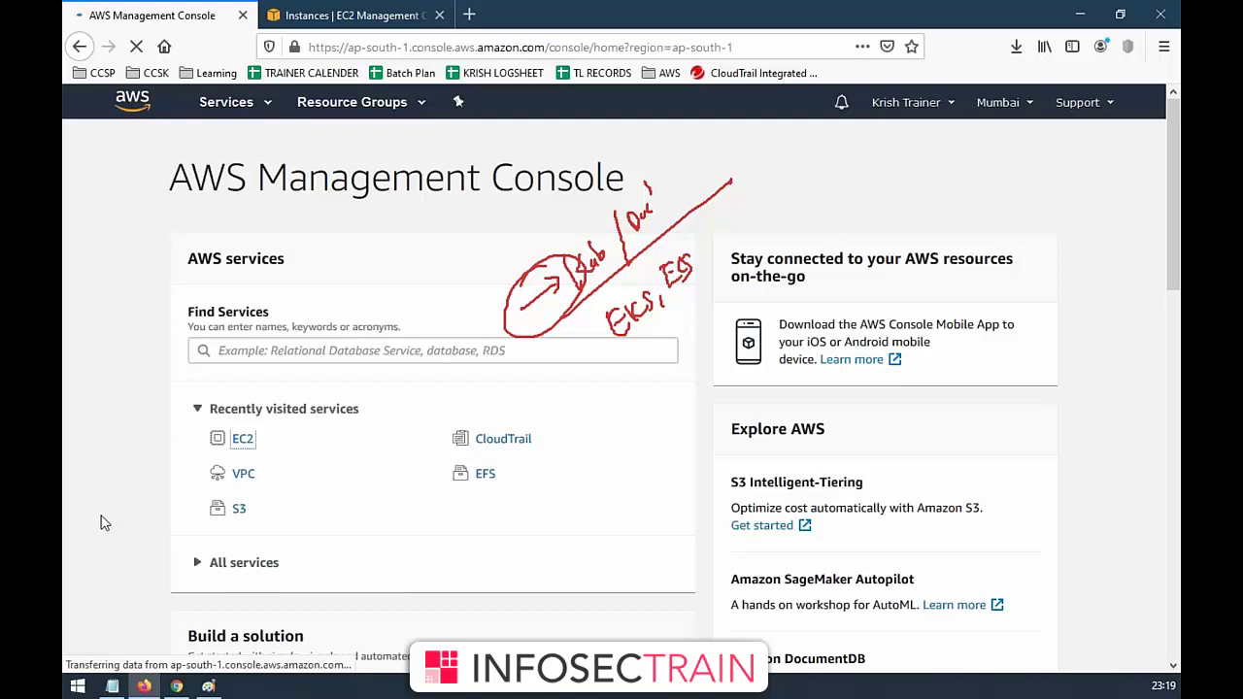
click(242, 439)
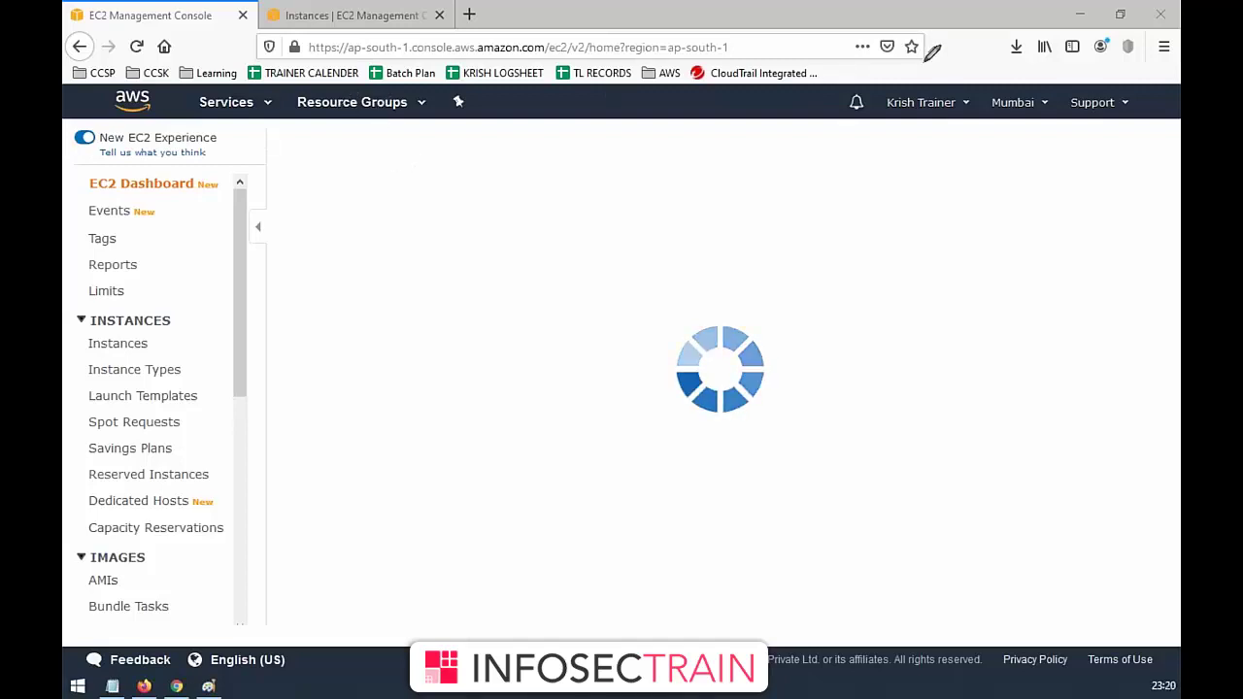
mouse_move(888, 76)
mouse_down()
mouse_move(969, 136)
mouse_move(958, 58)
mouse_up()
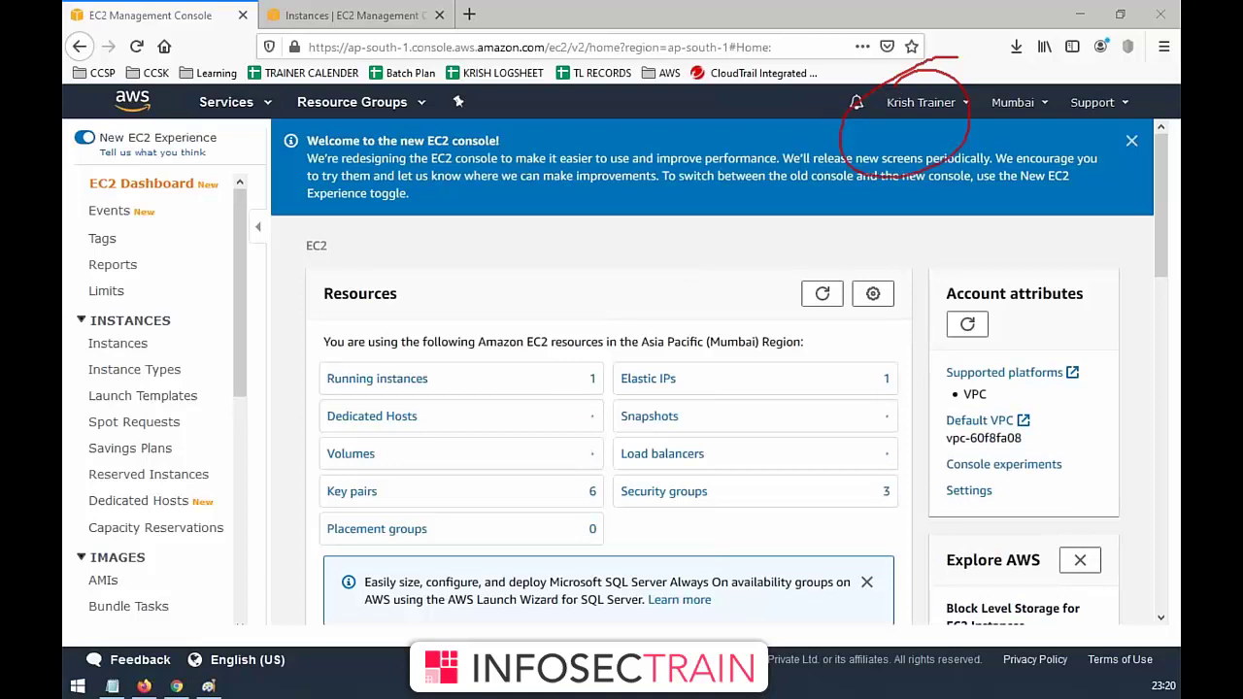
click(394, 388)
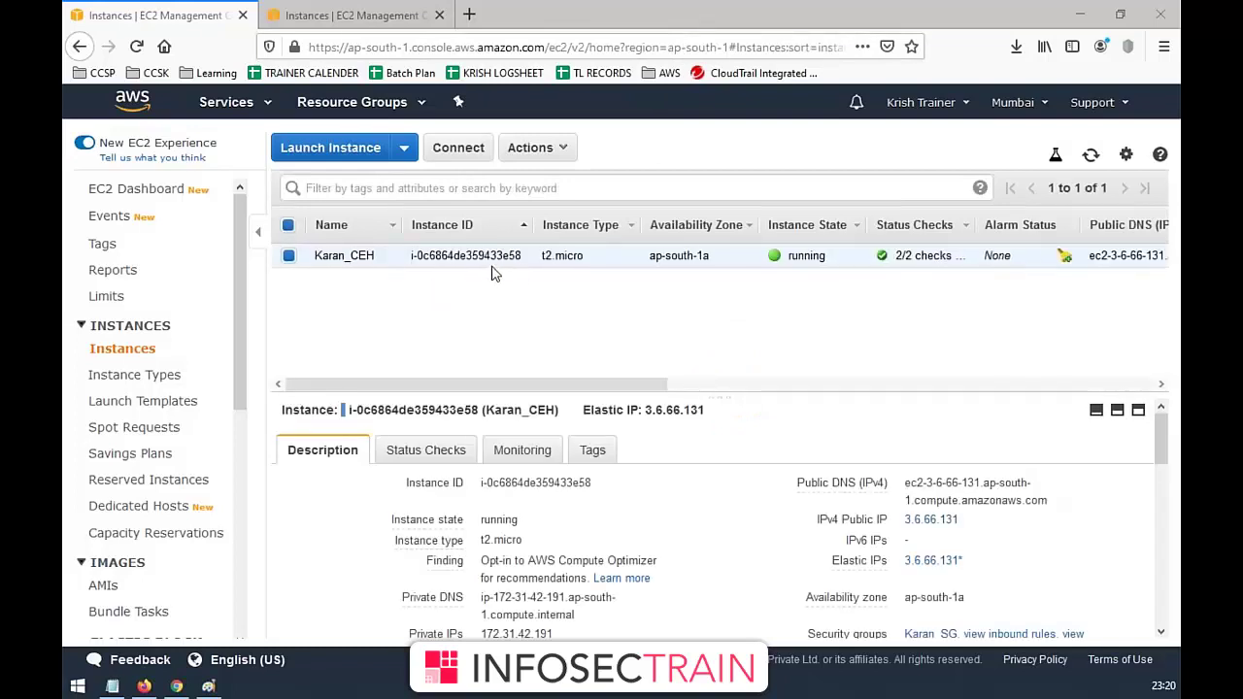
- Check the instance's public DNS and IPv4 address, and return to the instances list from the CloudTrail article
mouse_move(988, 525)
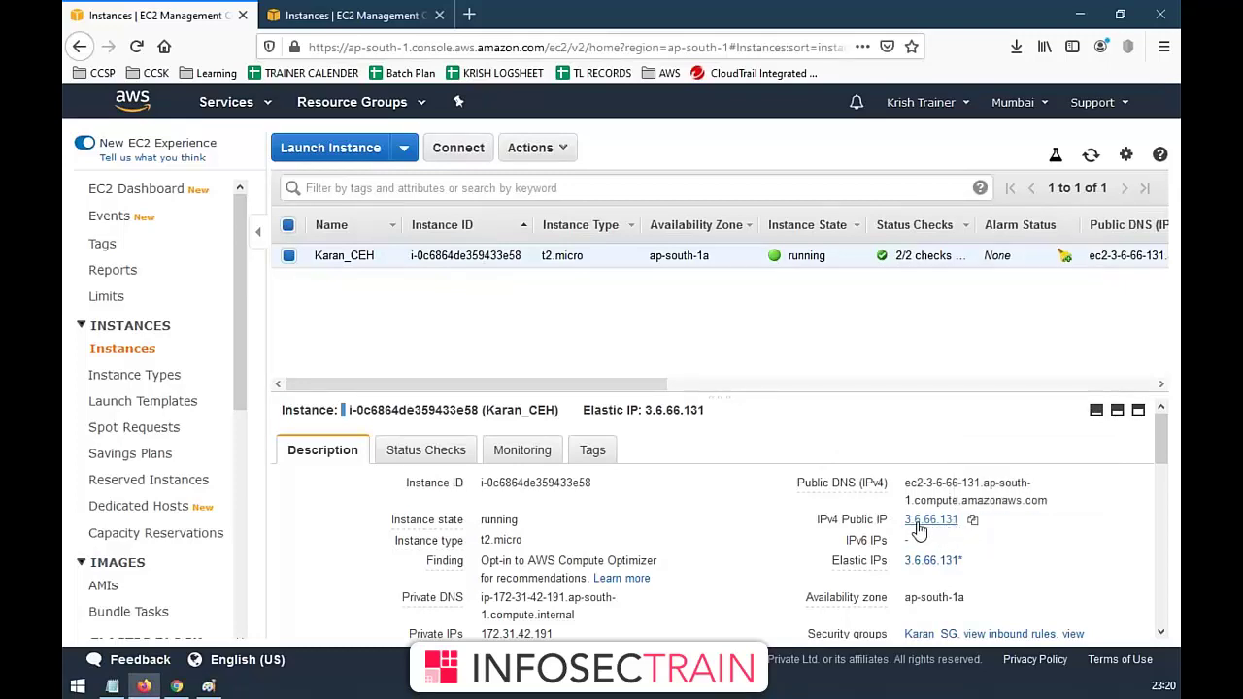
triple_click(1025, 483)
click(949, 367)
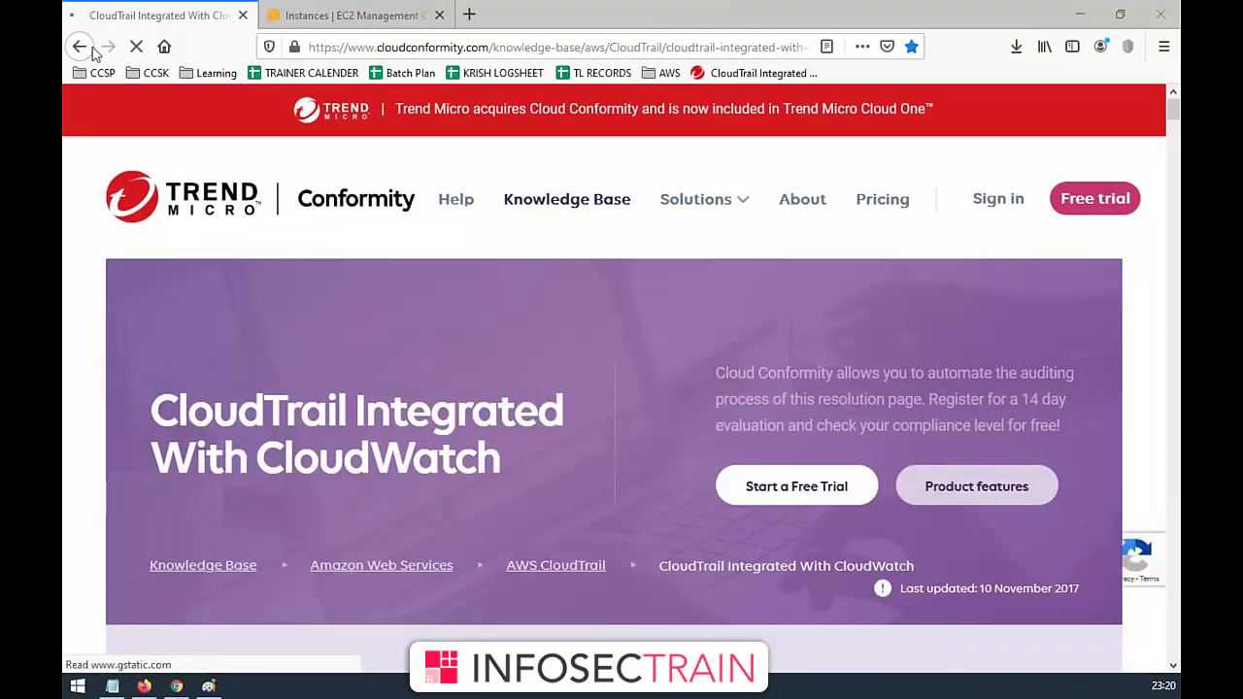
click(79, 45)
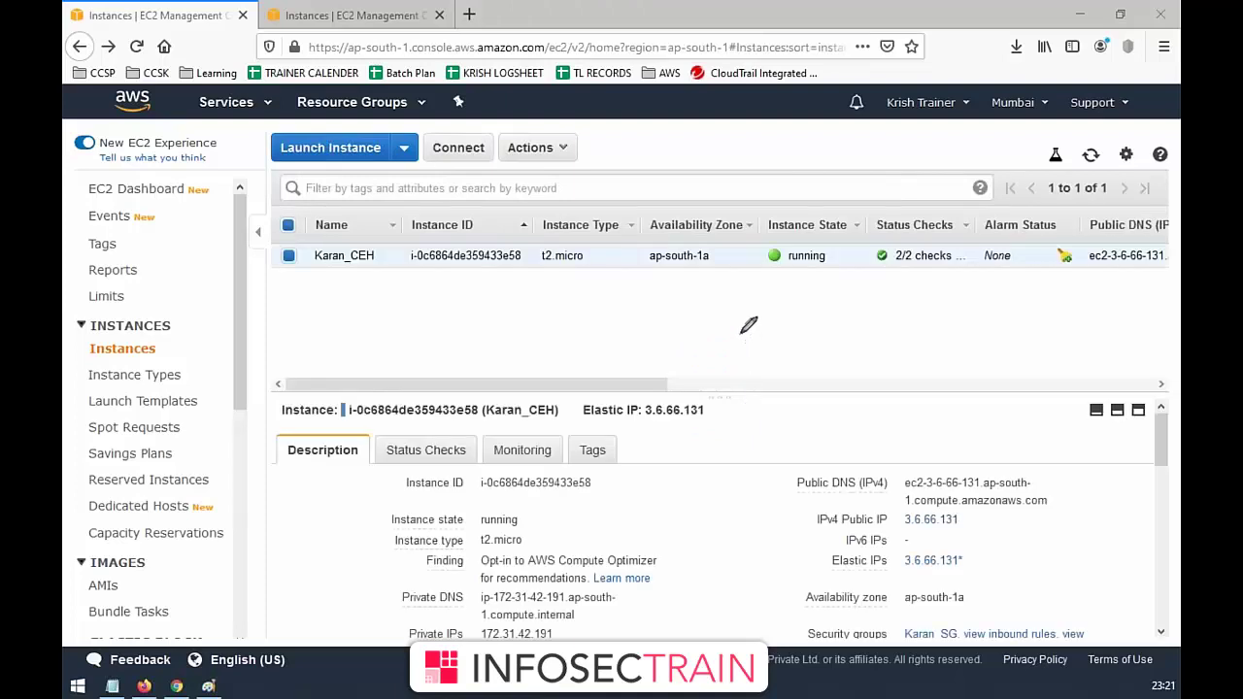
- Handwrite three short labels divided by slanted lines below the instance row and enclose them in one loop
mouse_move(729, 319)
mouse_down()
mouse_move(740, 350)
mouse_move(763, 328)
mouse_move(777, 357)
mouse_move(816, 325)
mouse_up()
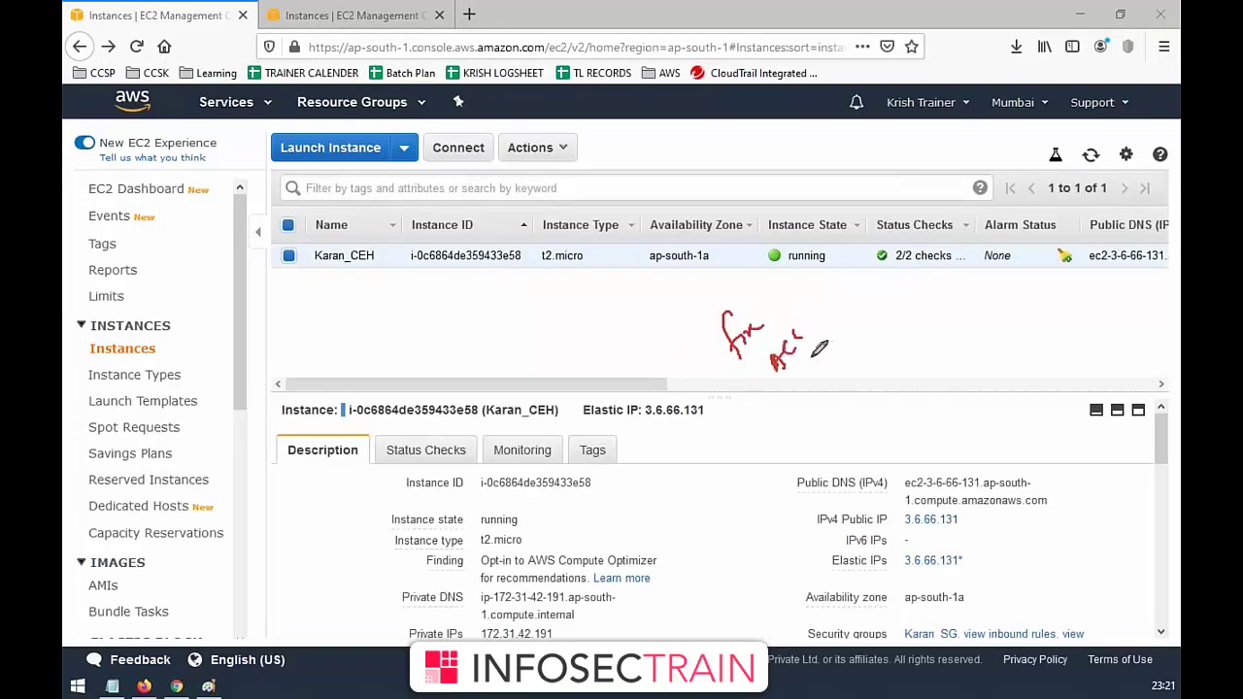
drag(824, 403, 824, 328)
drag(735, 296, 728, 299)
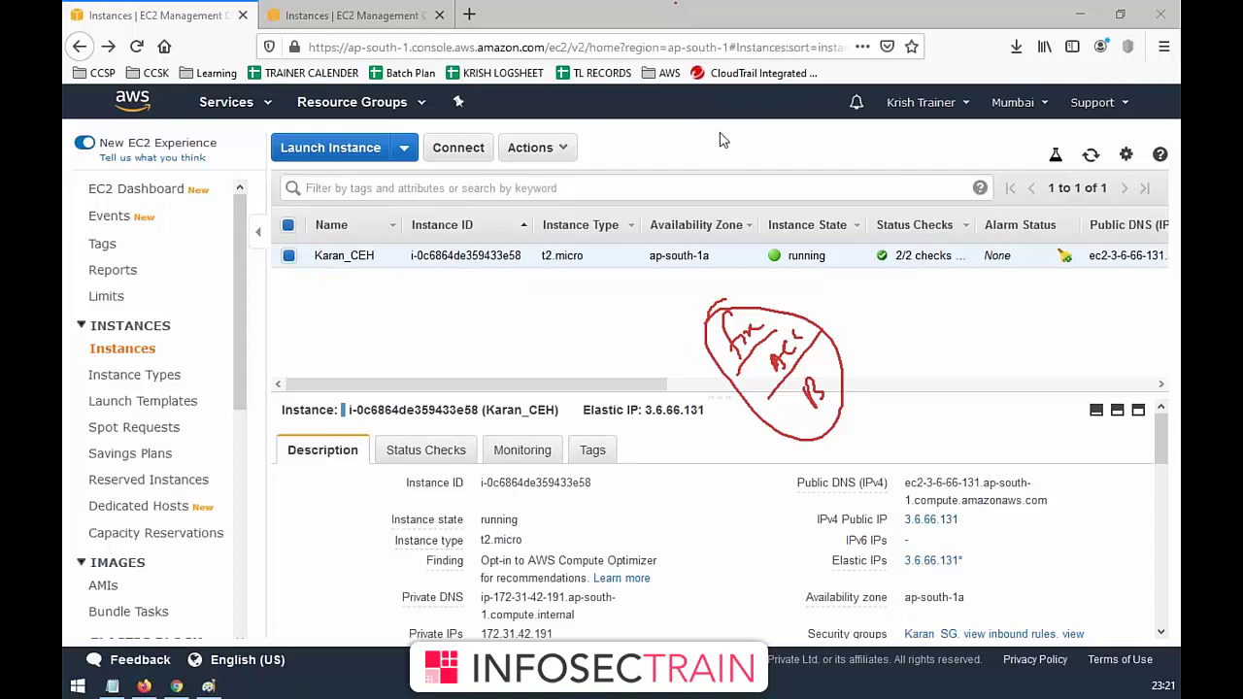
- Switch to the VPC diagram in Paint, tick "VPC (Region)", and draw an arrow into the first subnet with a circled "NACL" label
click(258, 108)
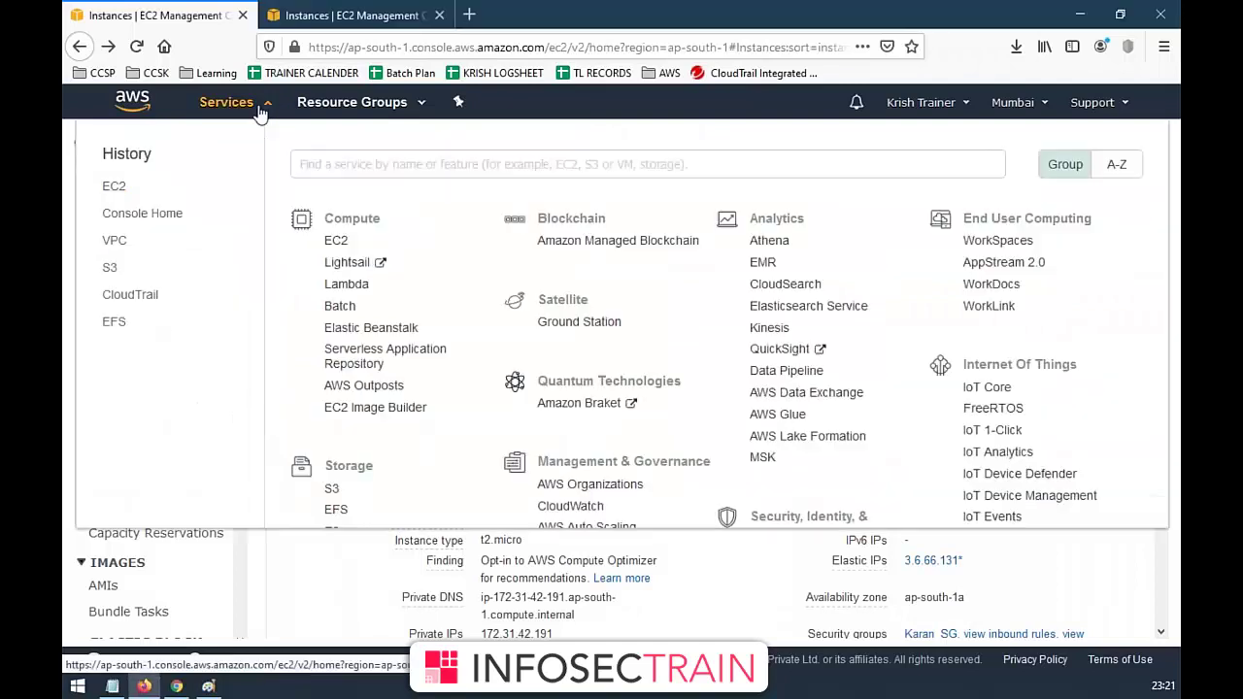
click(258, 107)
click(207, 685)
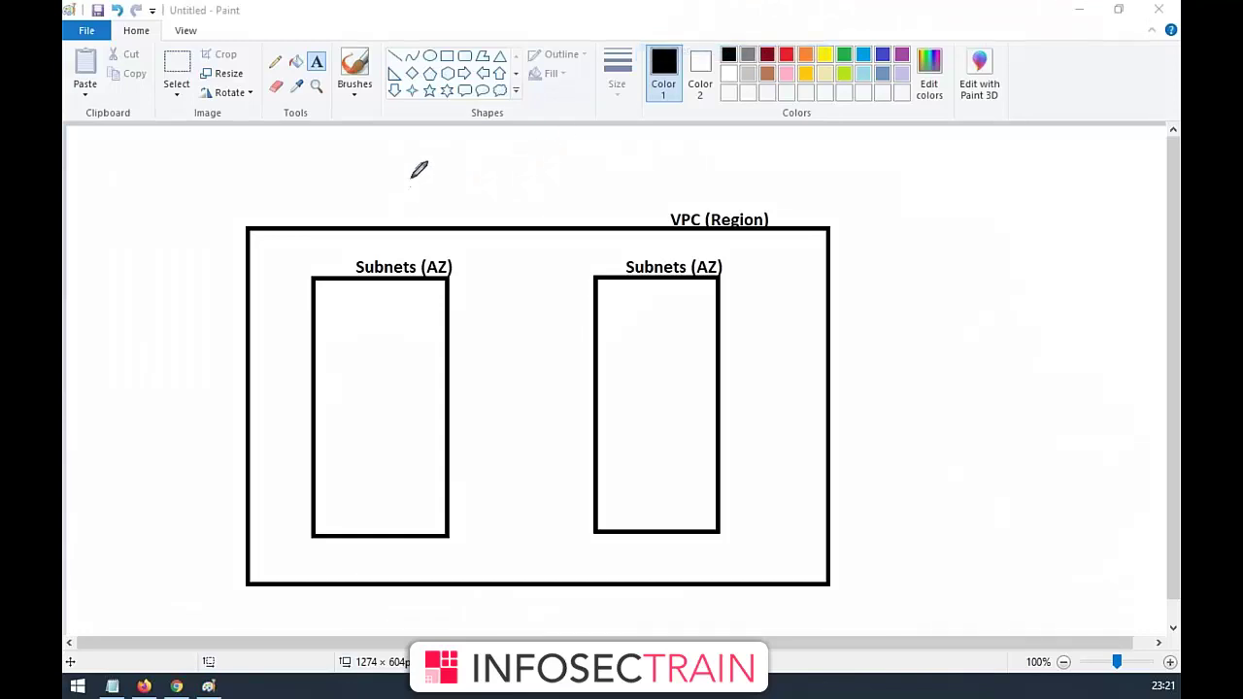
click(304, 259)
drag(767, 240, 818, 200)
mouse_move(561, 290)
mouse_down()
mouse_move(460, 317)
mouse_move(460, 337)
mouse_move(380, 319)
mouse_move(453, 342)
mouse_move(503, 270)
mouse_move(574, 252)
mouse_up()
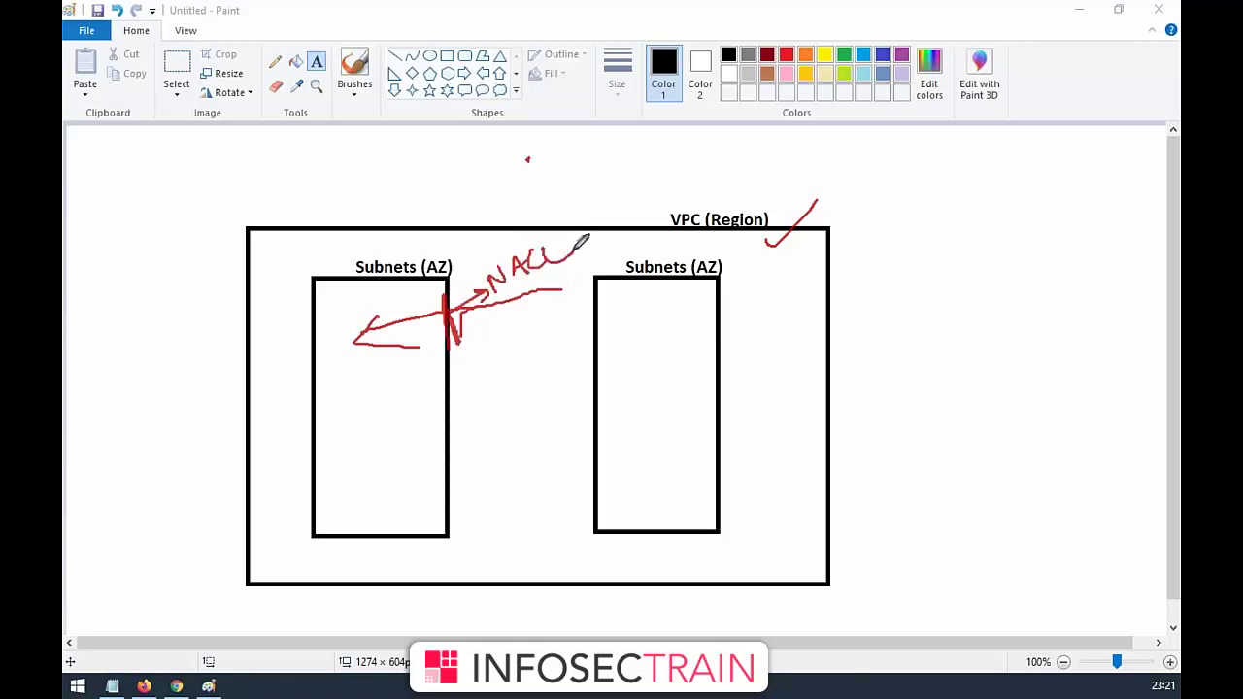
mouse_move(499, 239)
mouse_down()
mouse_move(586, 243)
mouse_move(481, 255)
mouse_up()
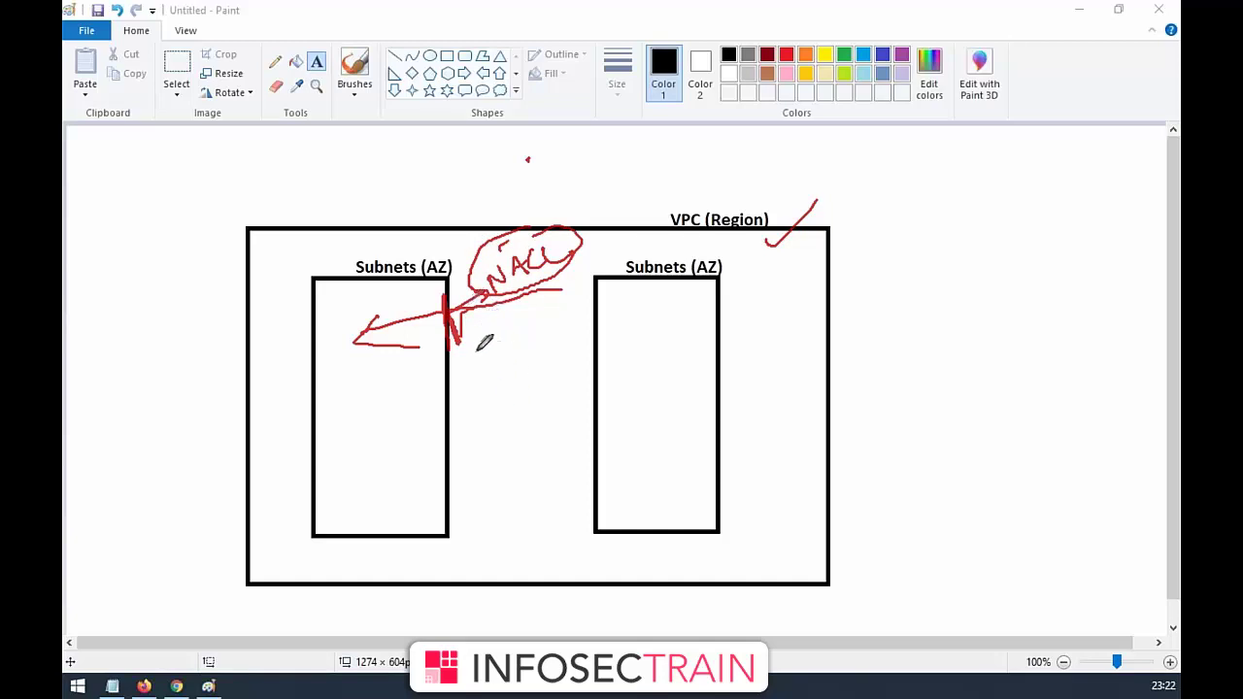
- Add a stroke beneath the traffic arrow, tick the circled "NACL", and handwrite "S.G" inside the first subnet
drag(476, 345, 507, 315)
drag(593, 223, 608, 205)
mouse_move(355, 356)
mouse_down()
mouse_move(352, 385)
mouse_move(402, 373)
mouse_up()
click(368, 365)
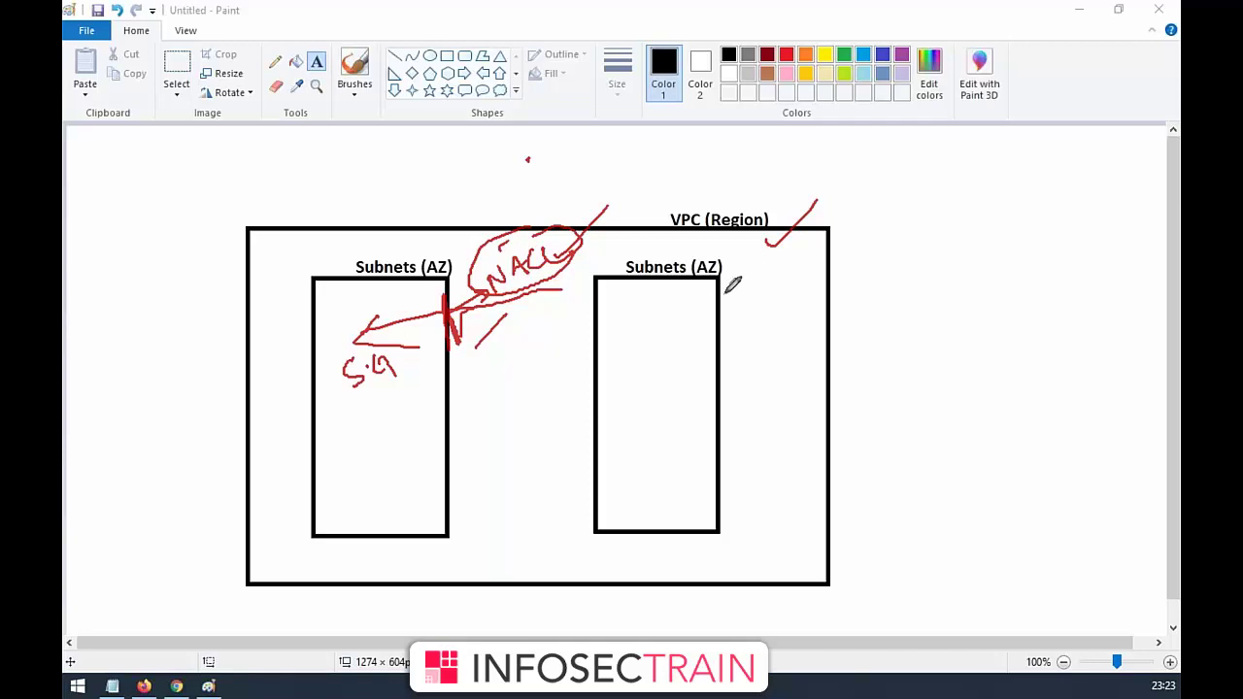
- Handwrite circled "AWS" and "28" outside the VPC box, draw an arrow to "28", and clear the annotations
mouse_move(874, 269)
mouse_down()
mouse_move(900, 260)
mouse_move(892, 291)
mouse_up()
drag(892, 233, 880, 301)
drag(979, 233, 997, 255)
drag(991, 210, 952, 241)
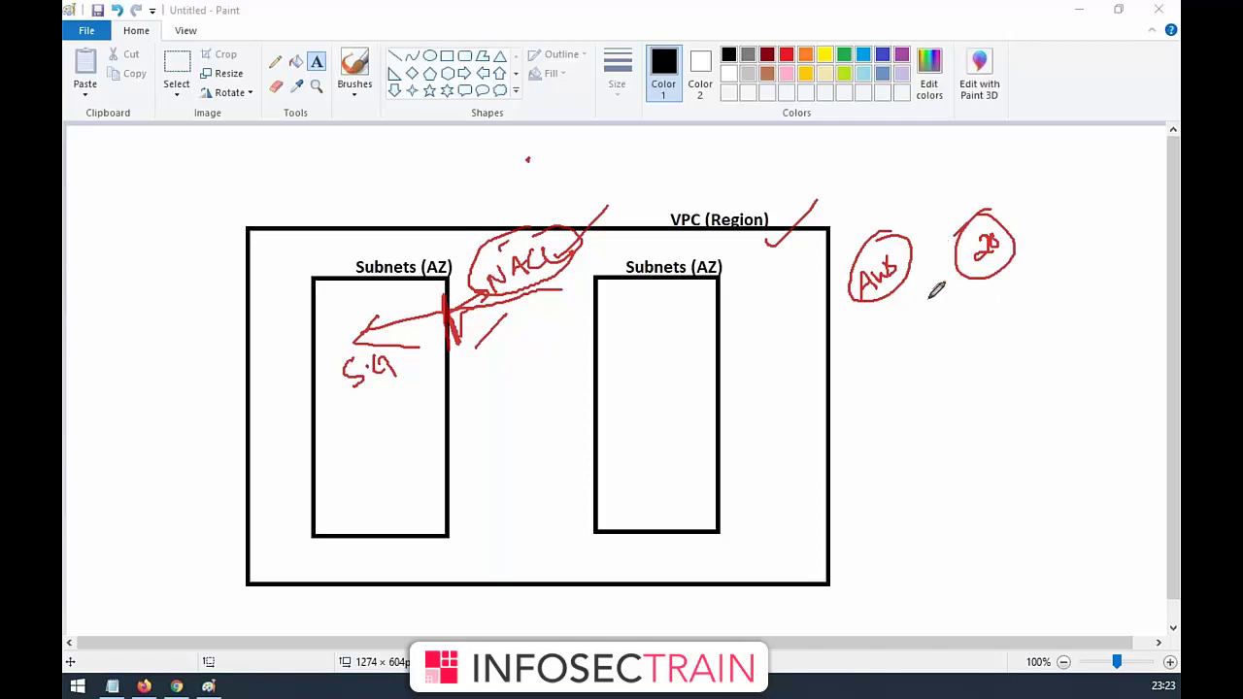
mouse_move(888, 331)
mouse_down()
mouse_move(960, 264)
mouse_move(933, 278)
mouse_move(935, 322)
mouse_up()
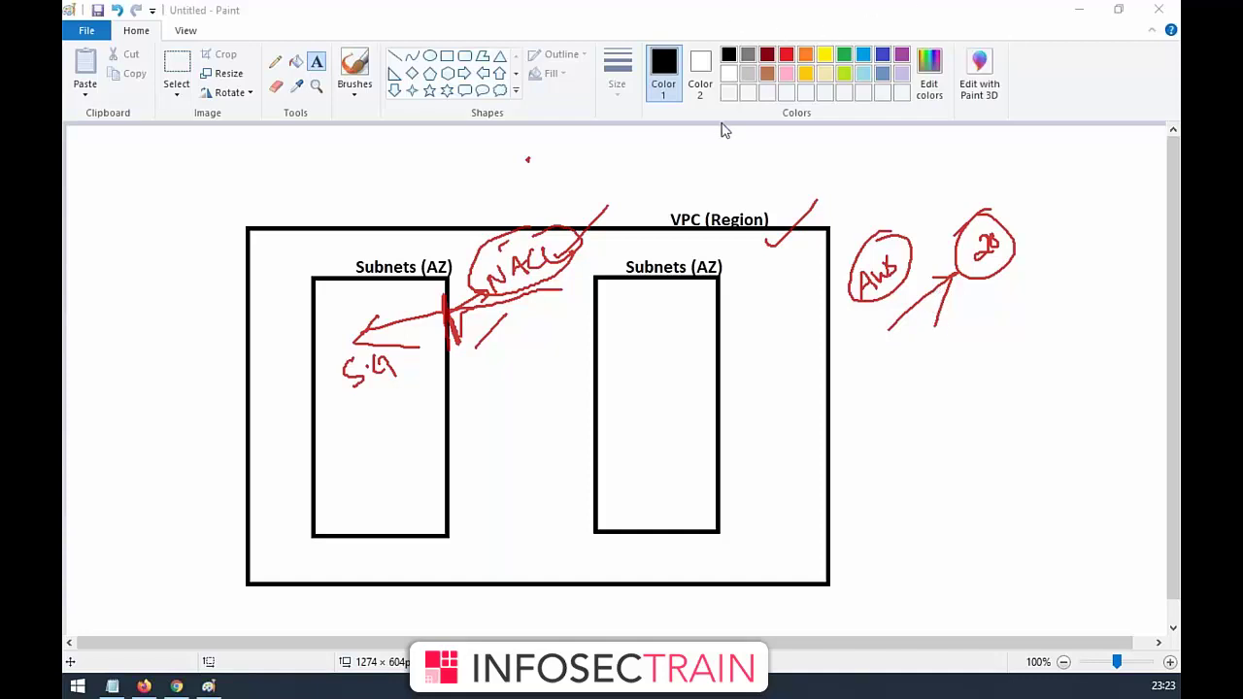
key(Escape)
- Minimise Paint and the browser, and close the untitled Notepad note without saving it
click(1079, 10)
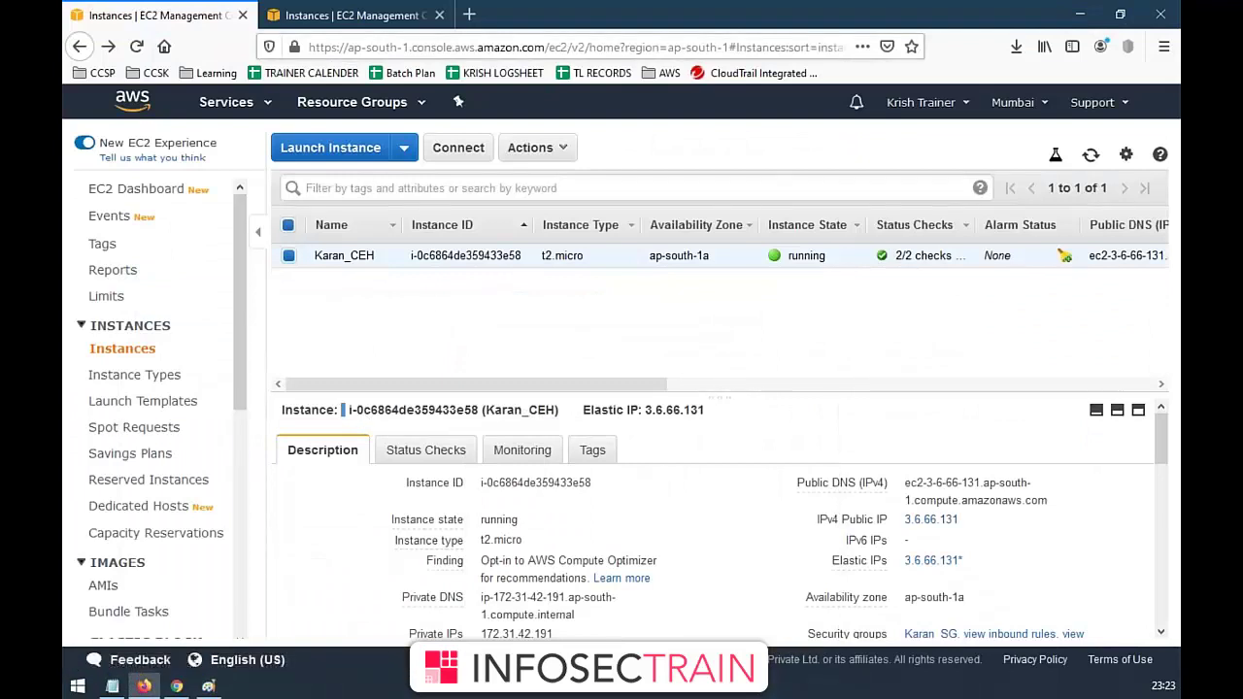
click(358, 15)
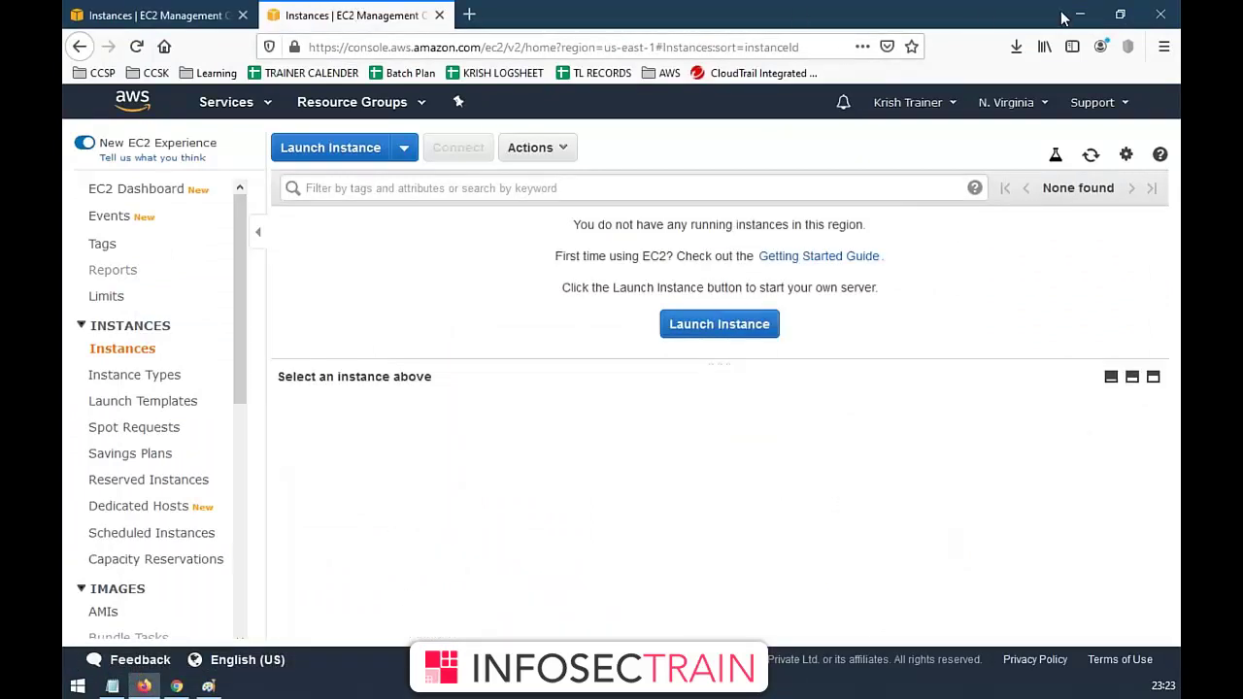
click(181, 16)
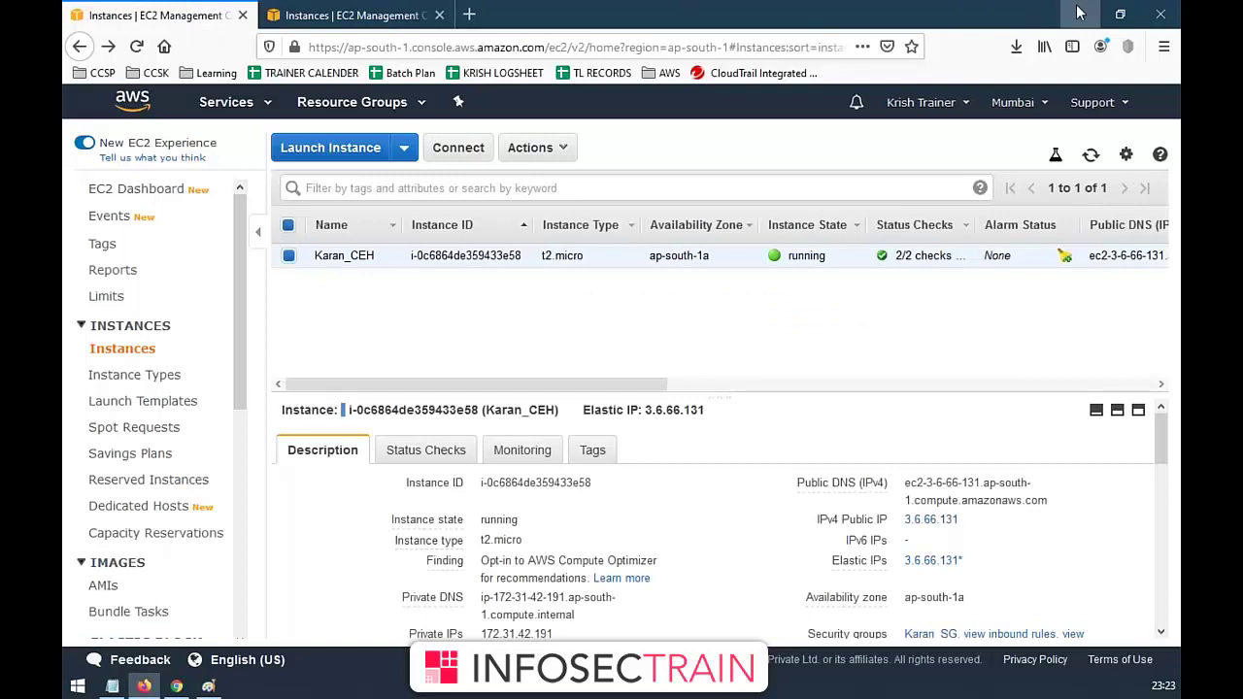
click(1060, 12)
click(1159, 9)
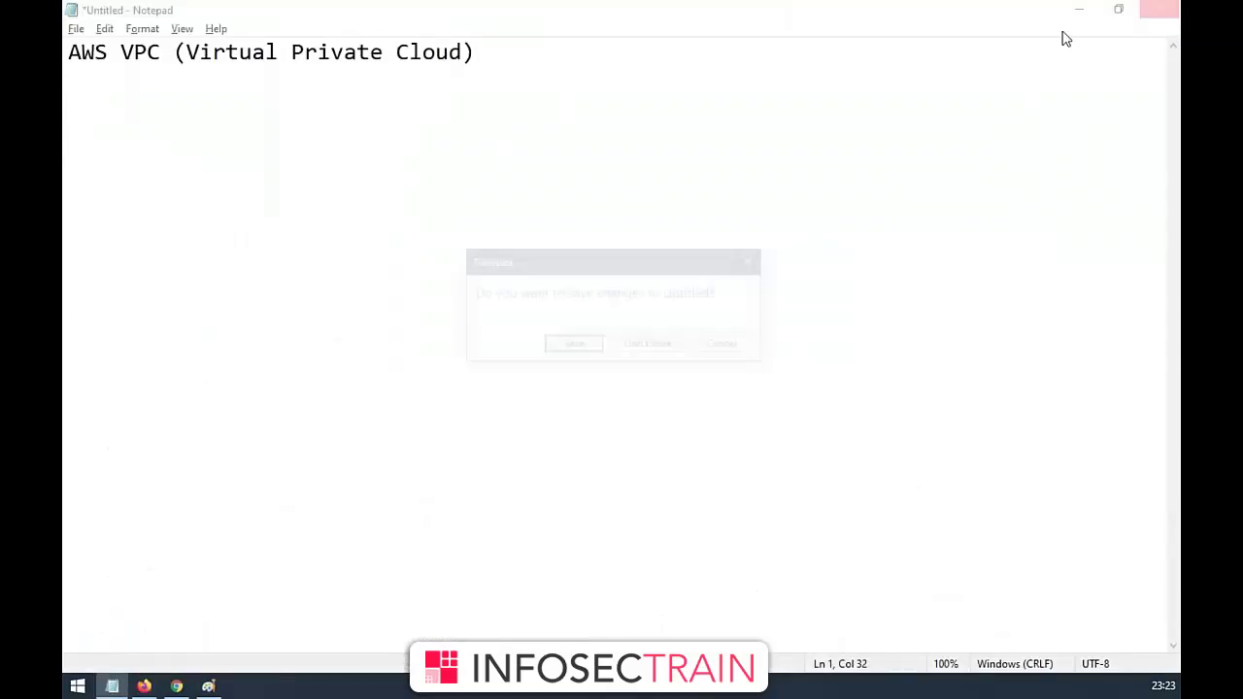
click(675, 346)
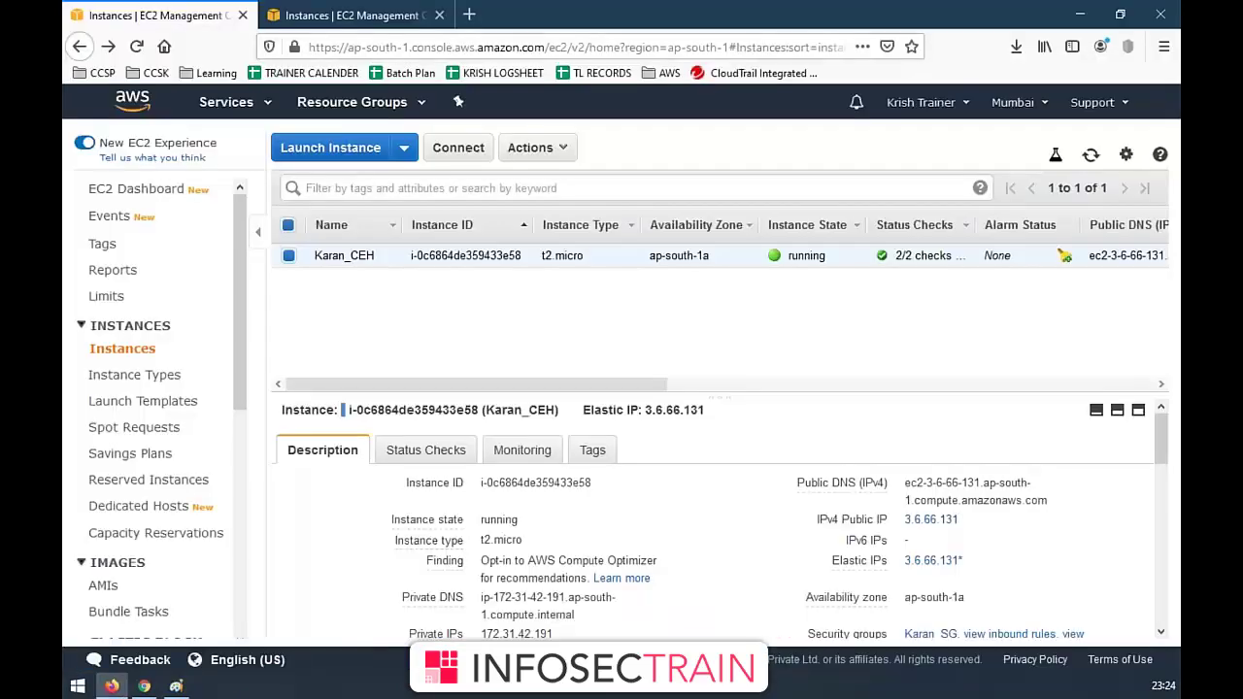
- Search Google for "aws certification list" in a new browser tab
click(921, 102)
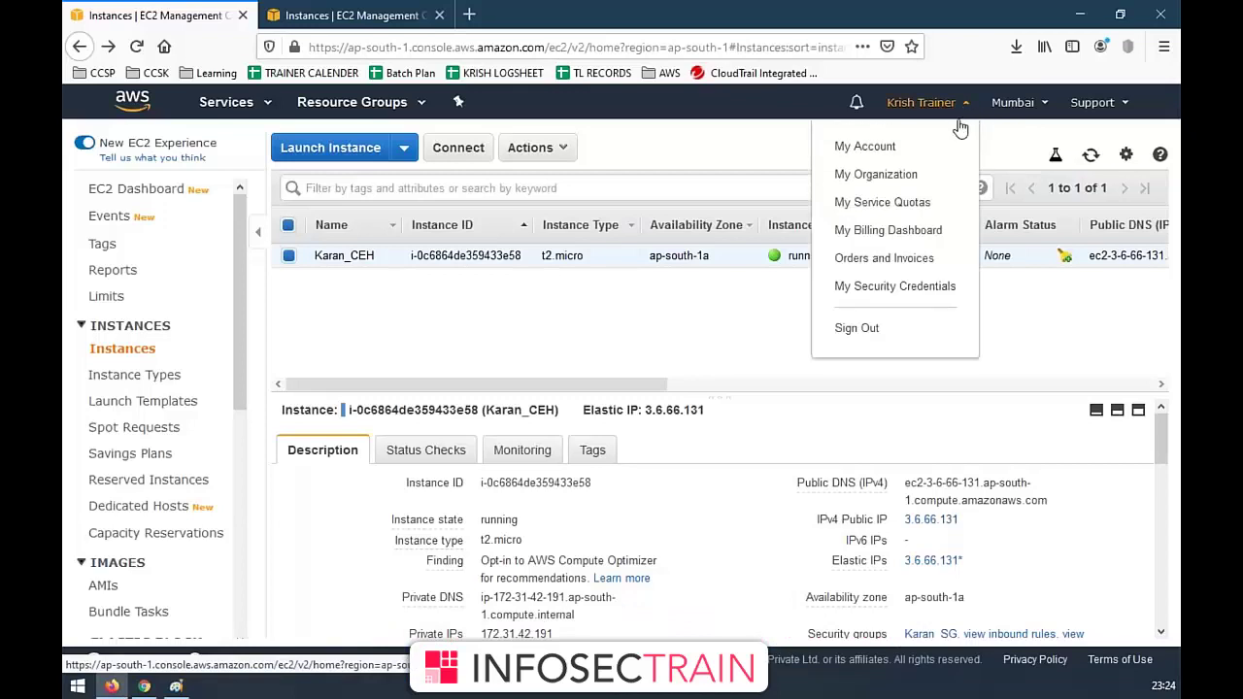
click(1036, 102)
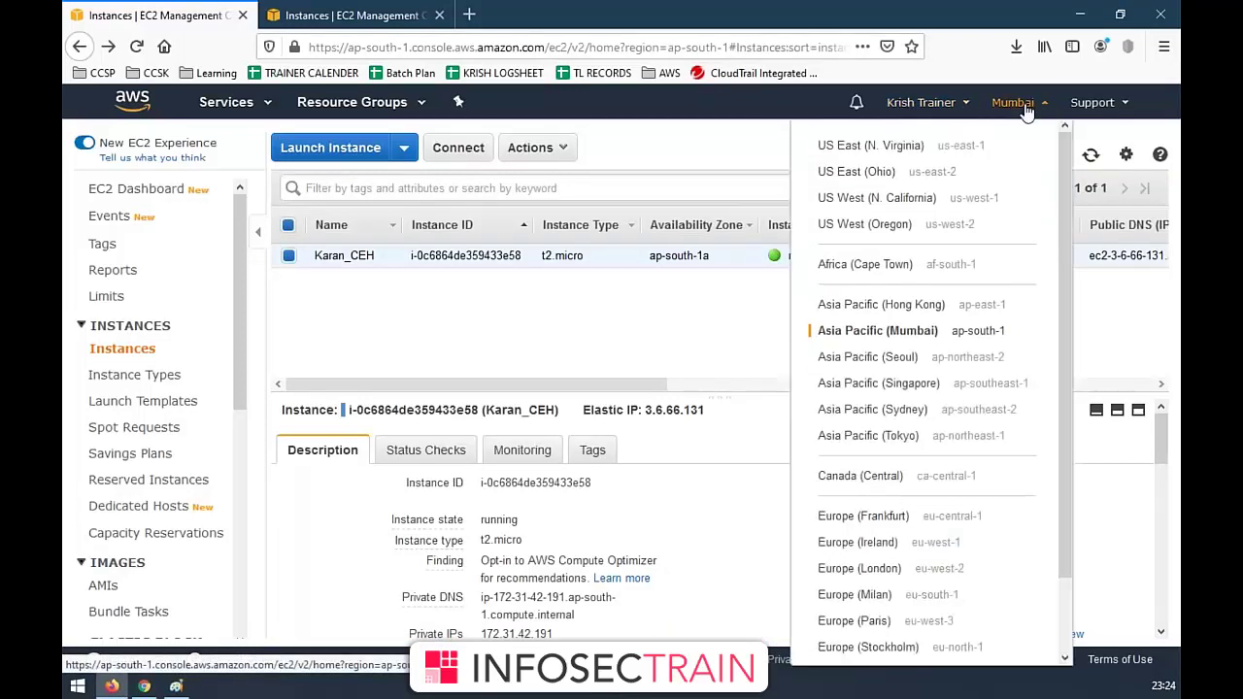
click(350, 15)
click(471, 15)
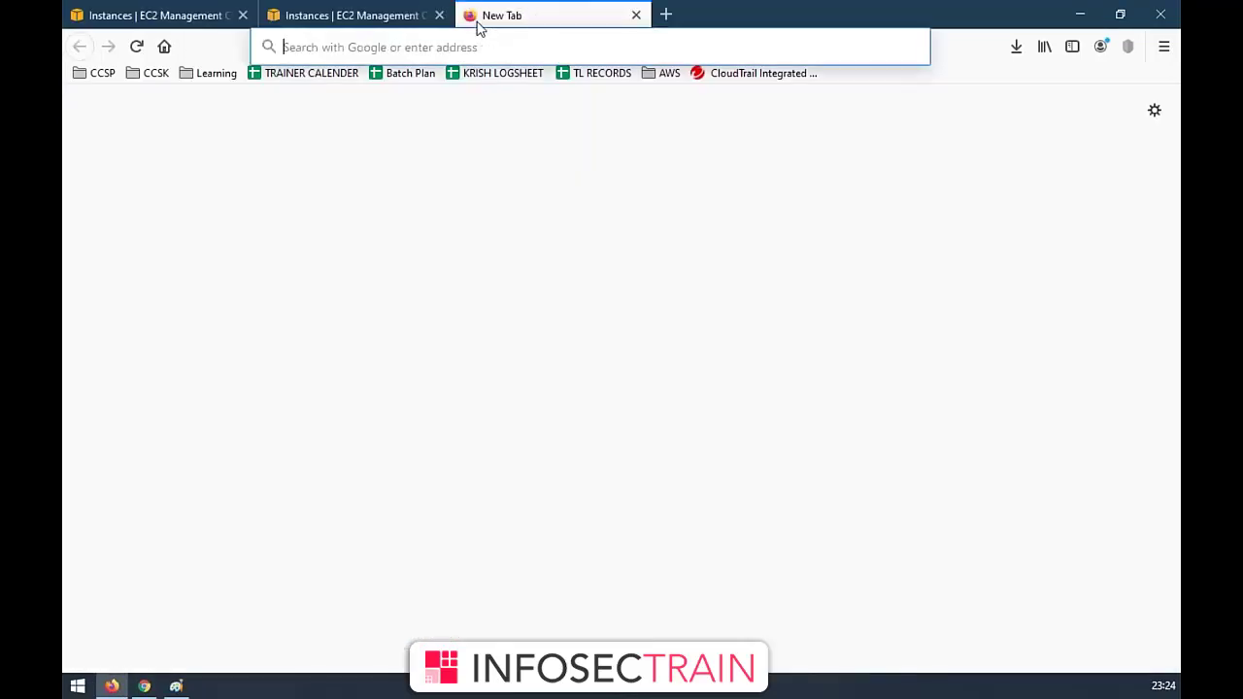
text(aws certi)
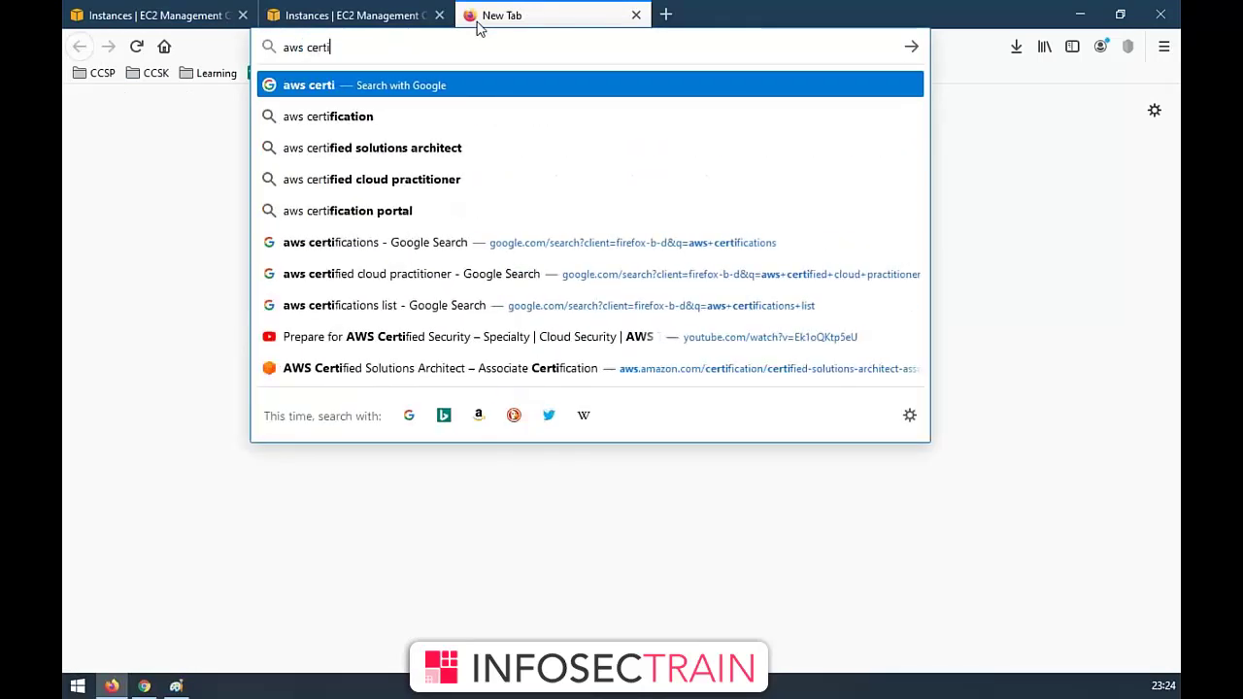
key(Down)
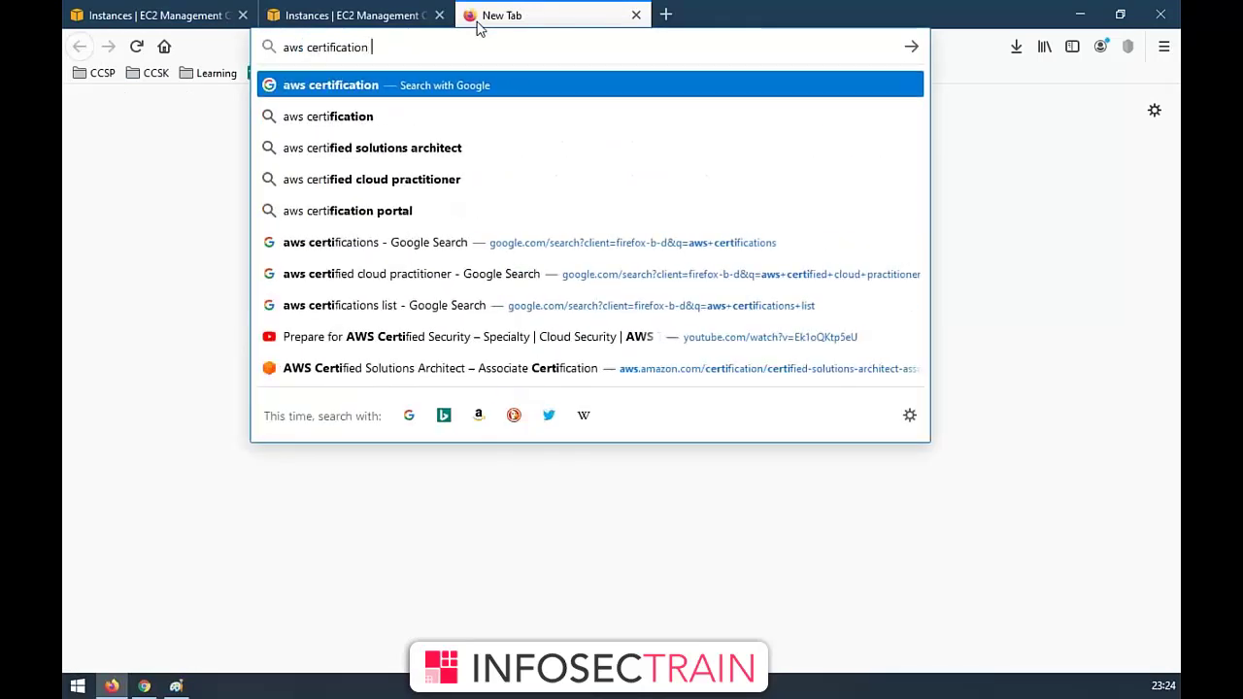
text(list)
key(Return)
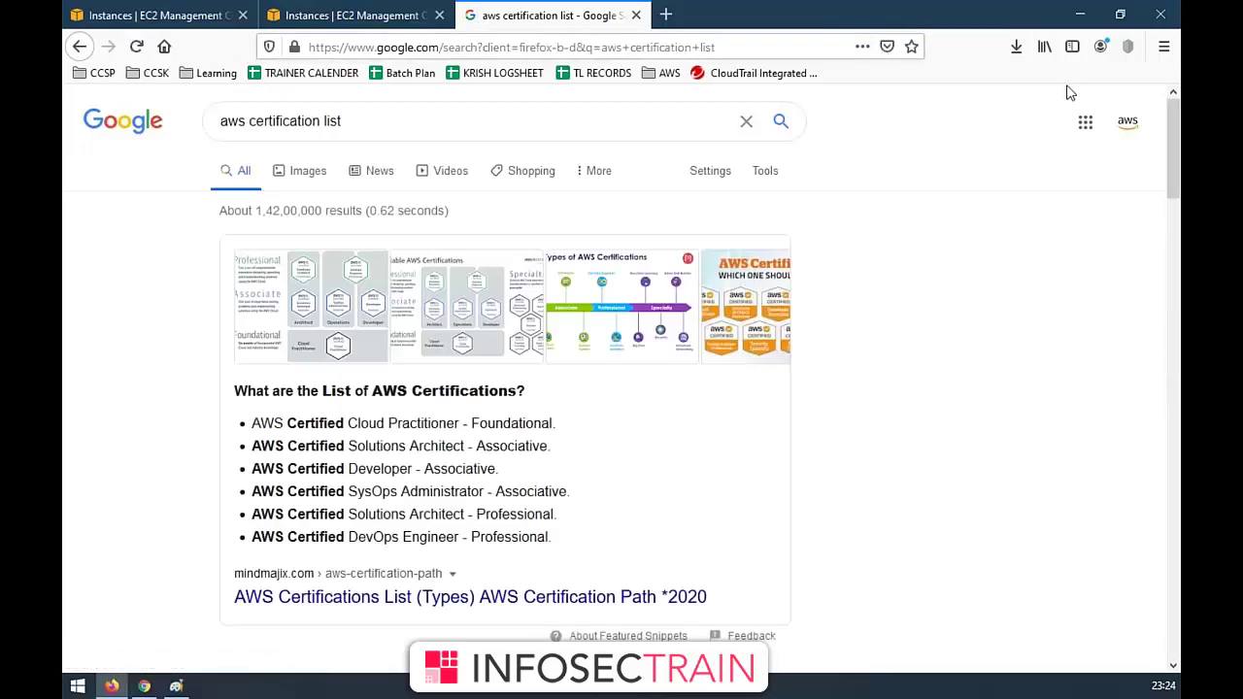
- Open the official AWS Certification page from the results and show its certification levels chart at 80% zoom
scroll(594, 391, down, 5)
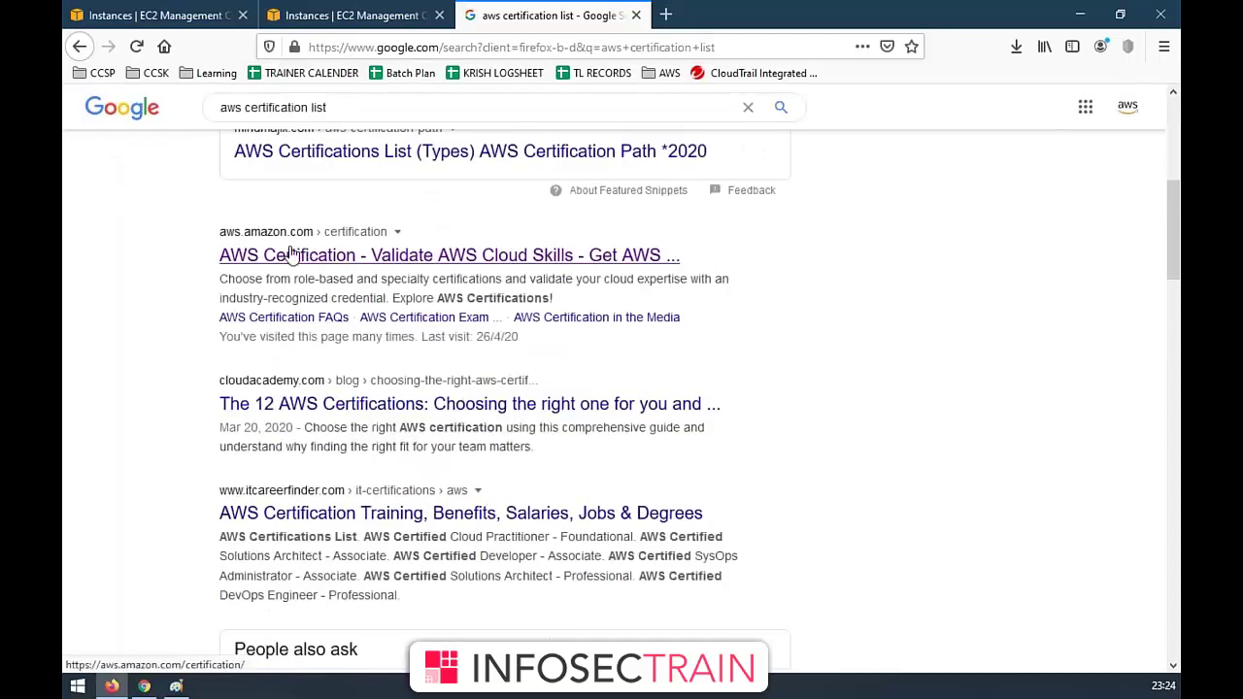
click(291, 254)
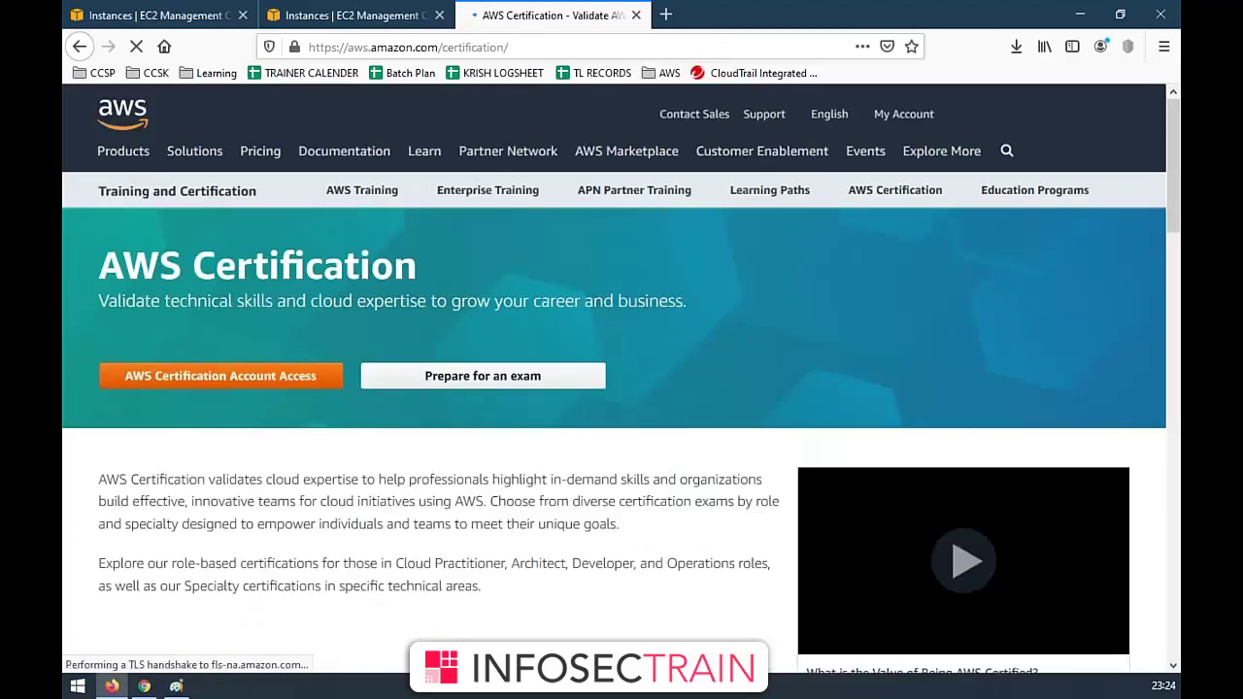
scroll(422, 389, down, 1)
scroll(422, 393, down, 7)
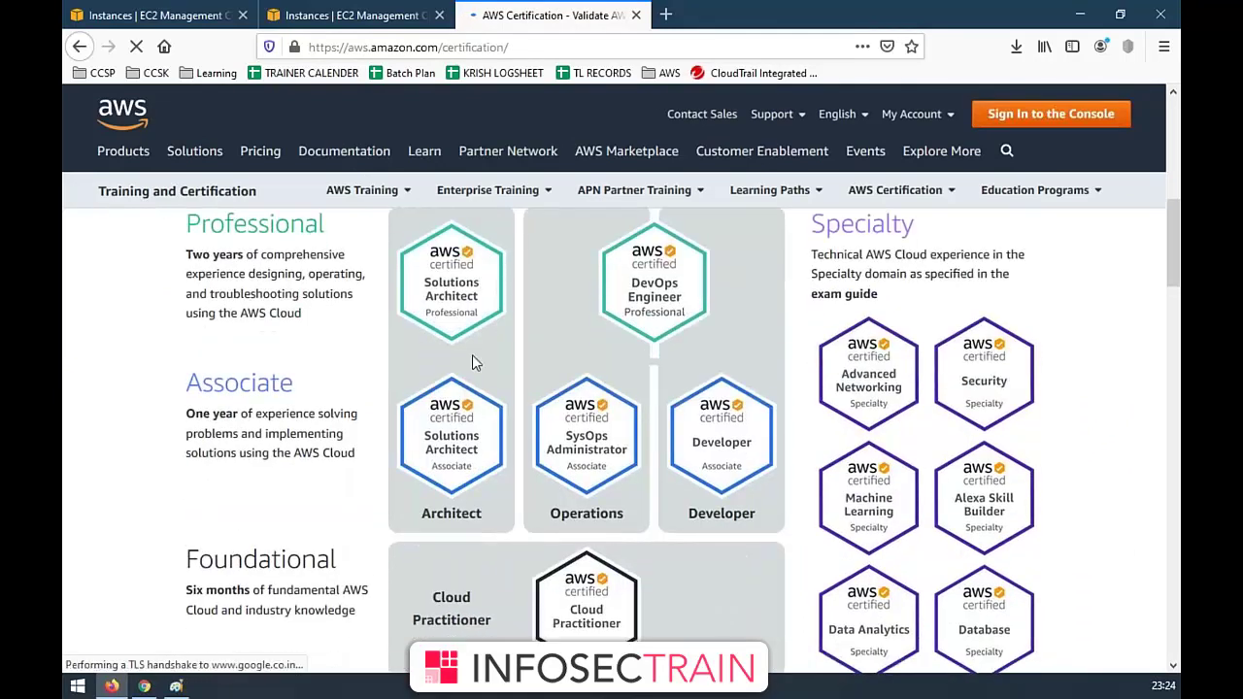
key(ctrl+minus)
key(ctrl+minus)
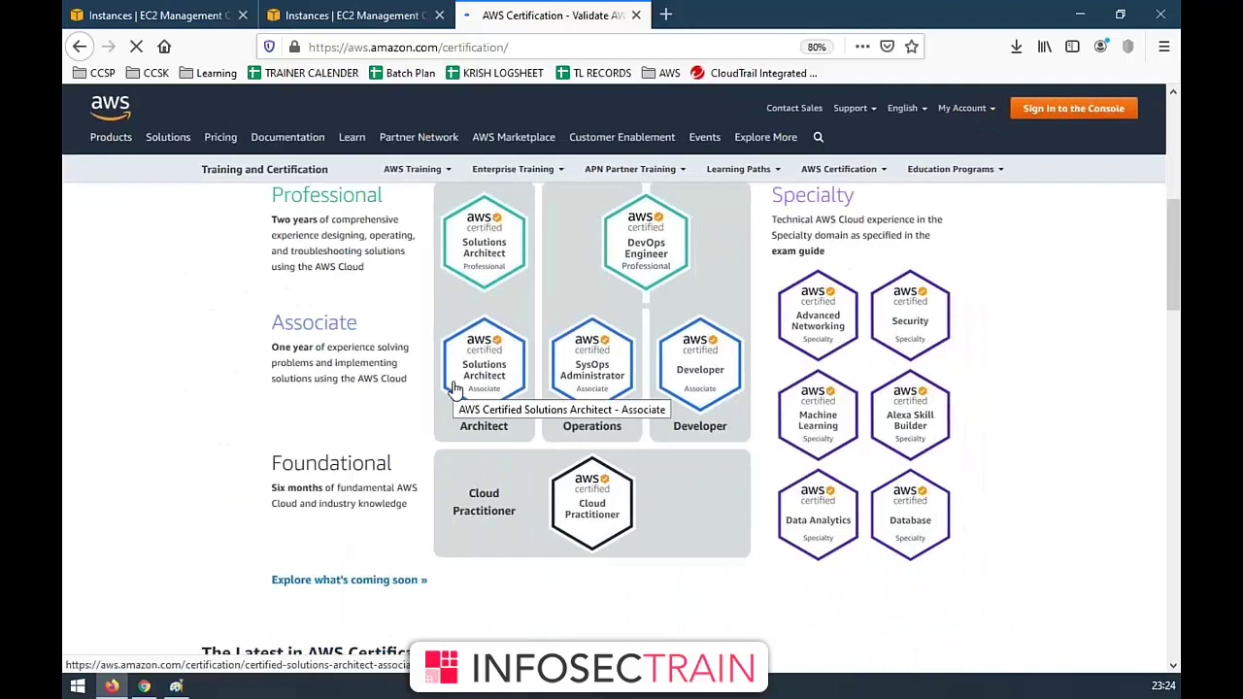